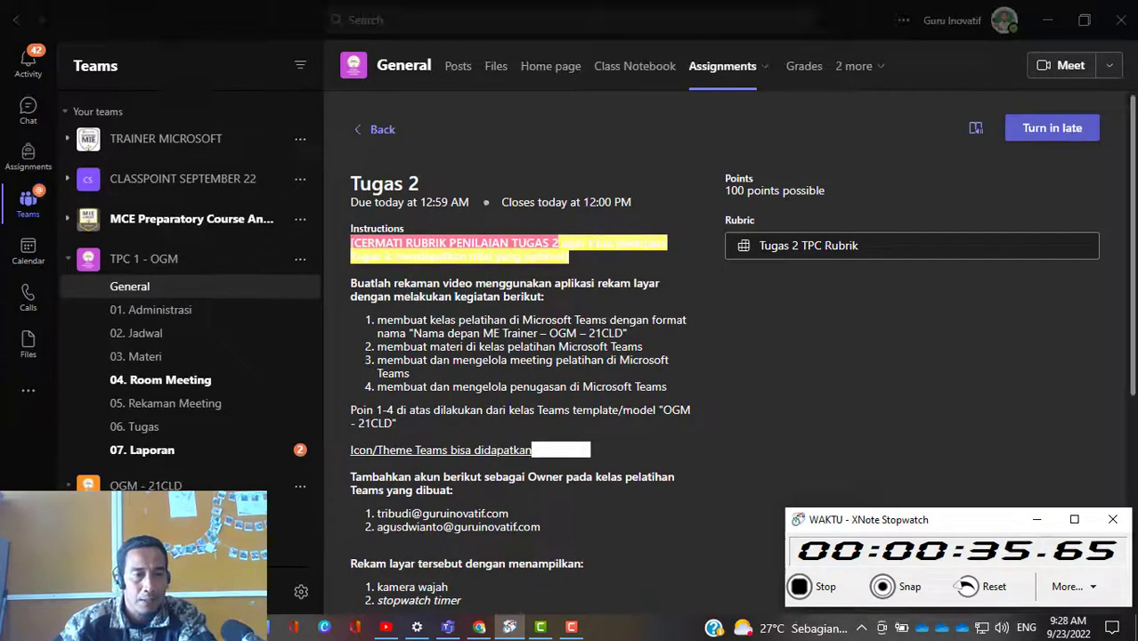
Step: Start creating a new class team that uses an existing team as its template
click(134, 591)
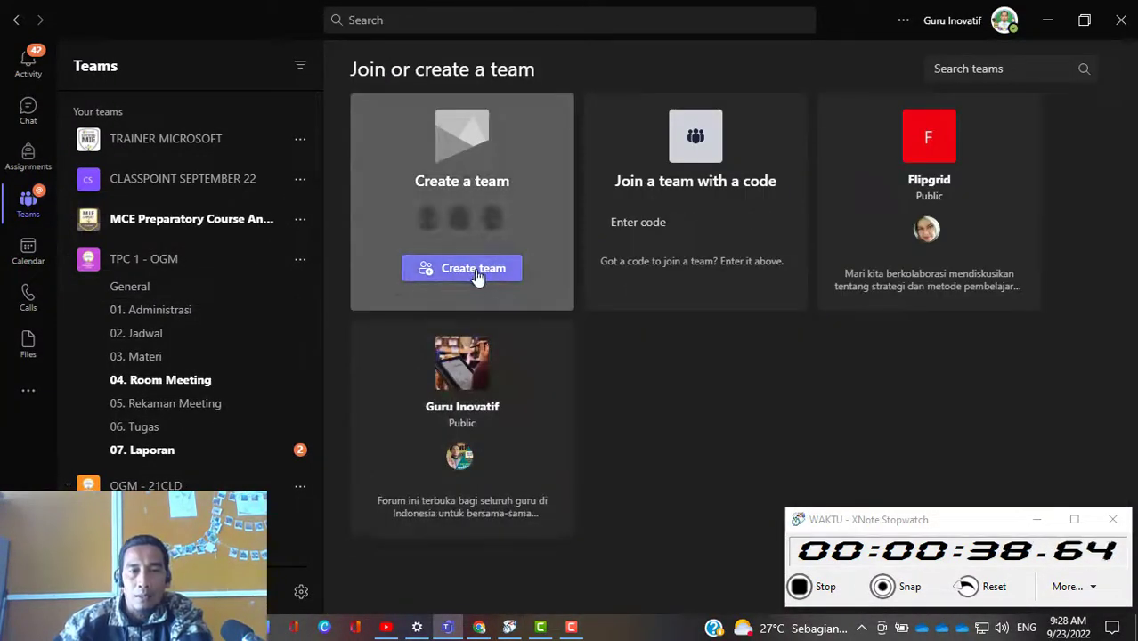
click(476, 272)
click(287, 309)
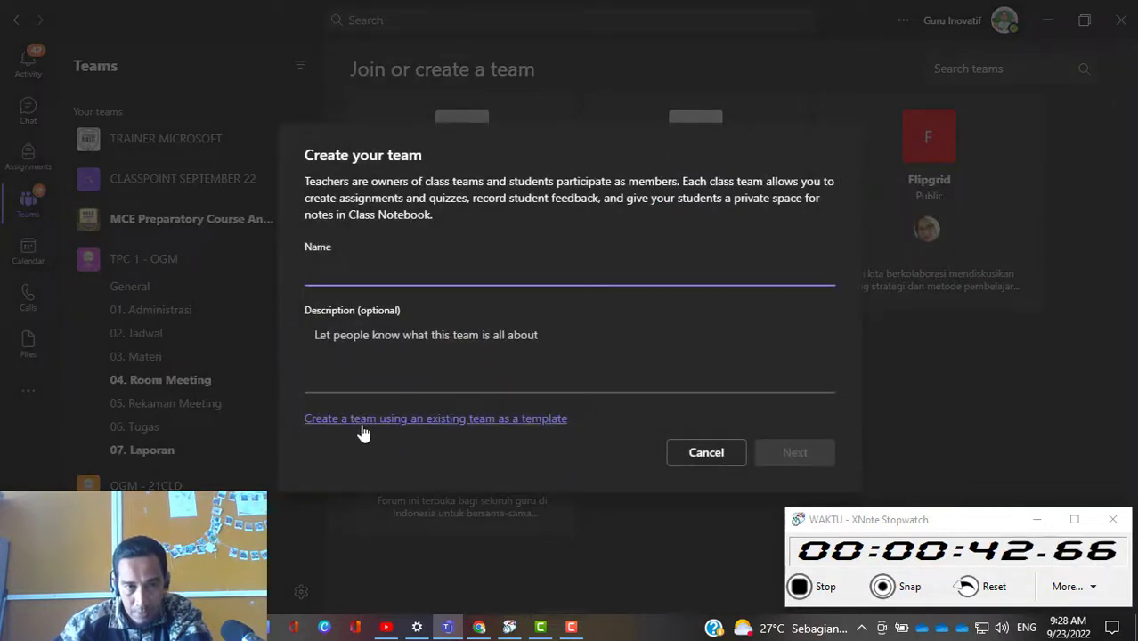
click(417, 429)
Step: Choose the "OGM - 21CLD" team listed just above "English for Basic Proficiency" as the template
scroll(487, 299, down, 3)
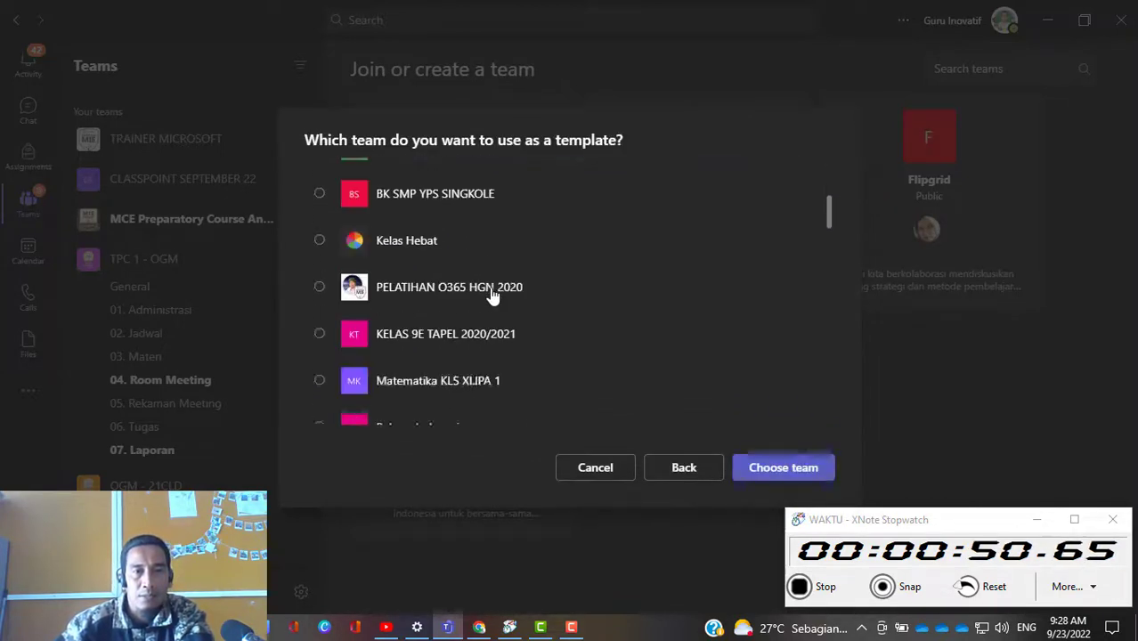
scroll(493, 297, down, 2)
scroll(492, 296, down, 5)
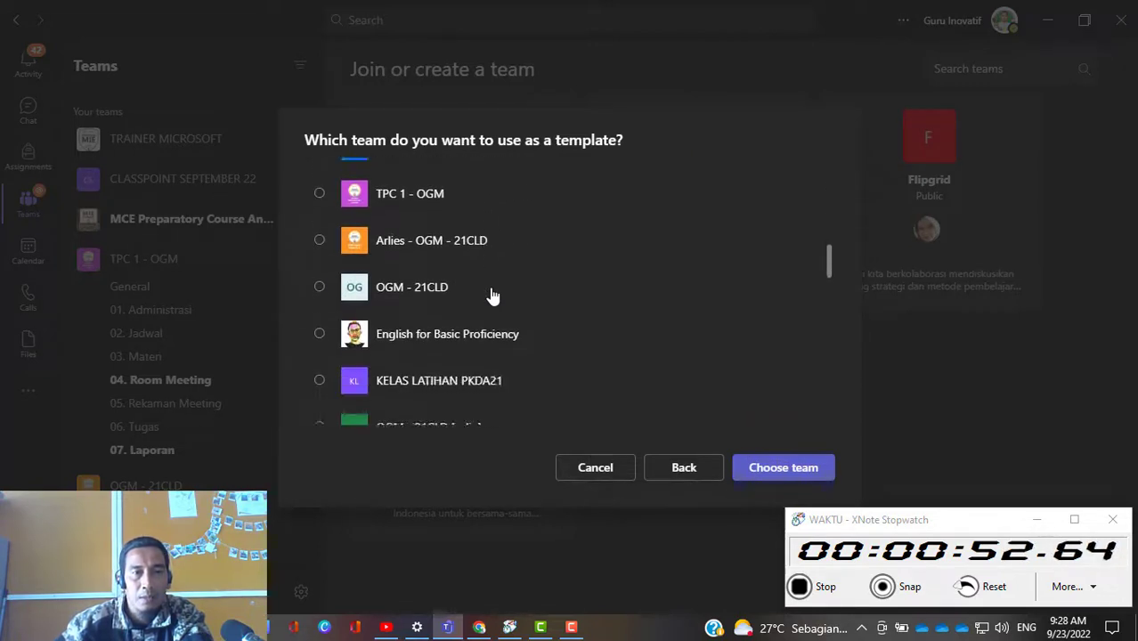
scroll(493, 297, down, 3)
scroll(493, 296, up, 3)
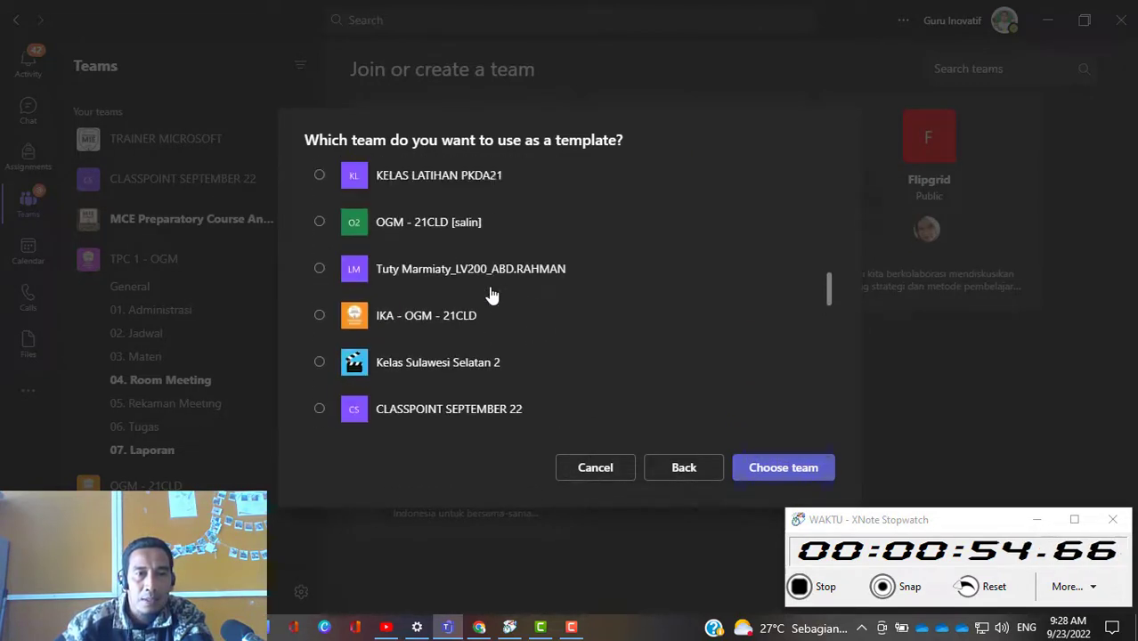
scroll(492, 297, up, 8)
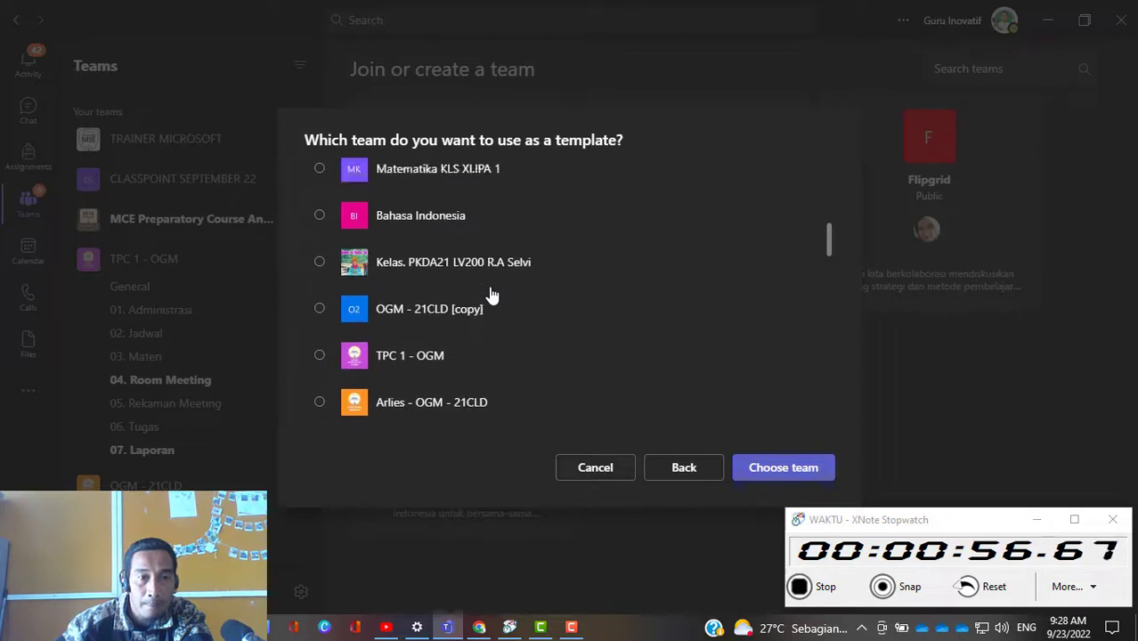
scroll(498, 279, up, 1)
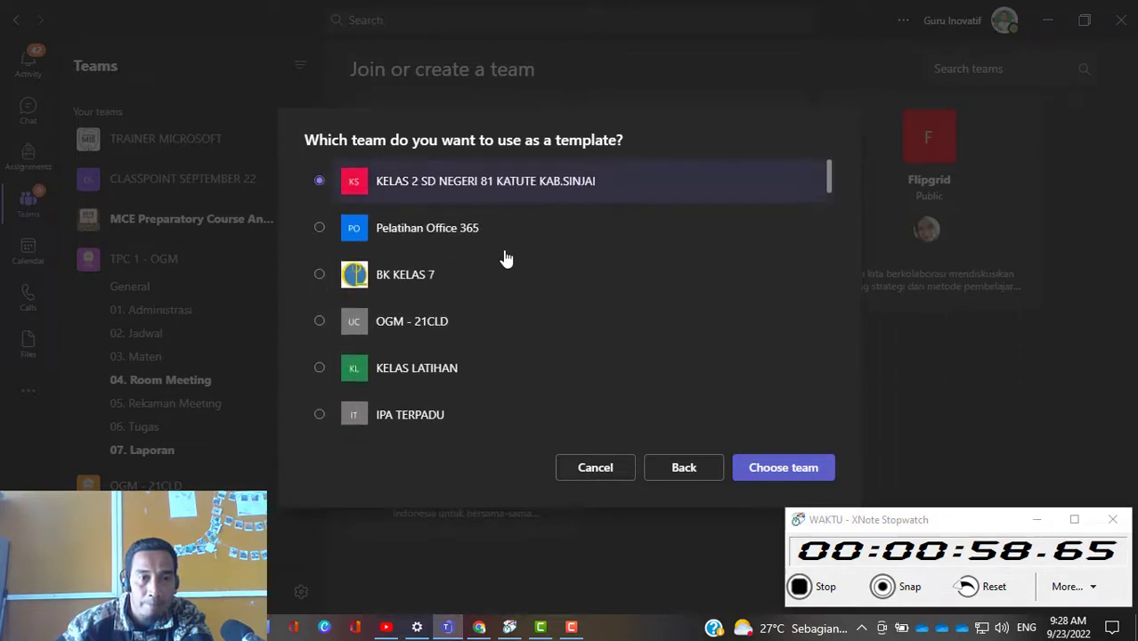
scroll(489, 336, down, 5)
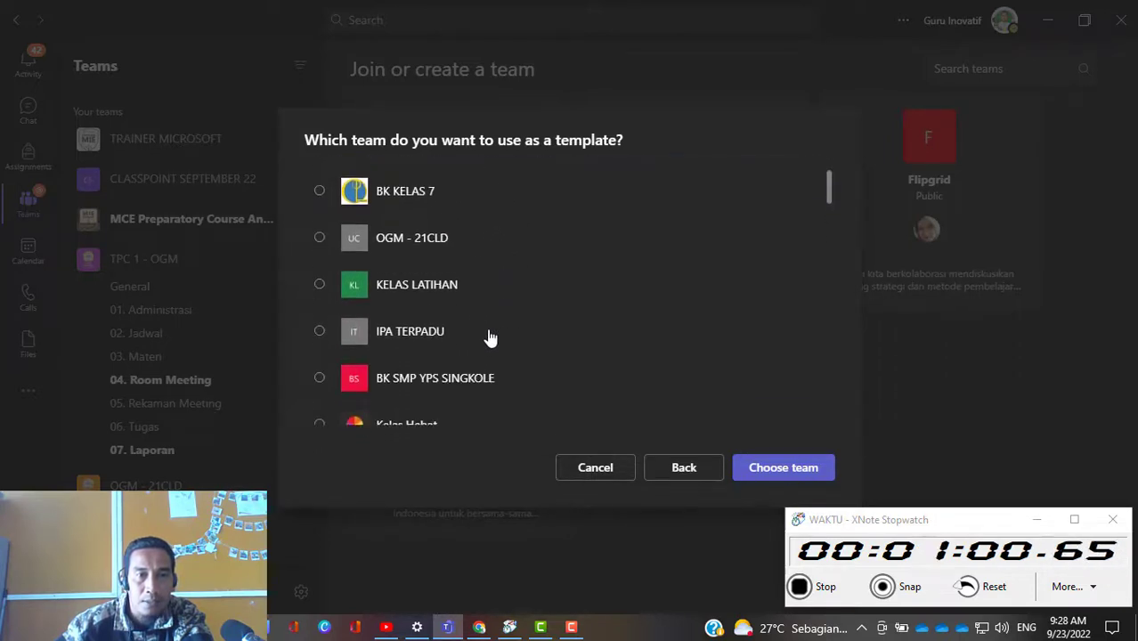
scroll(489, 336, down, 5)
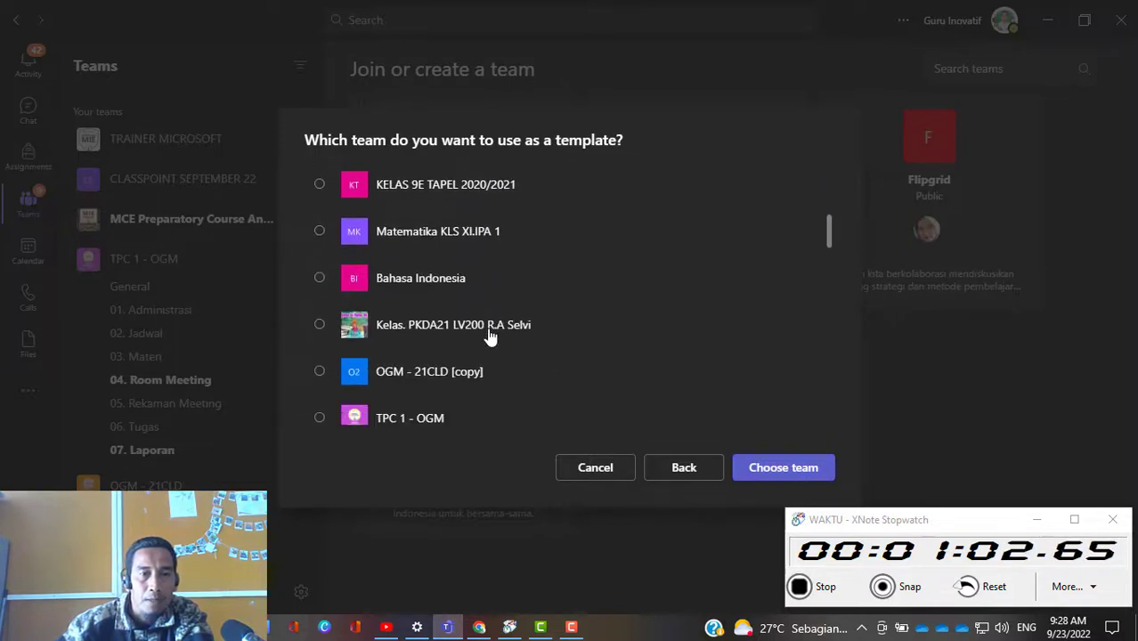
scroll(489, 337, down, 2)
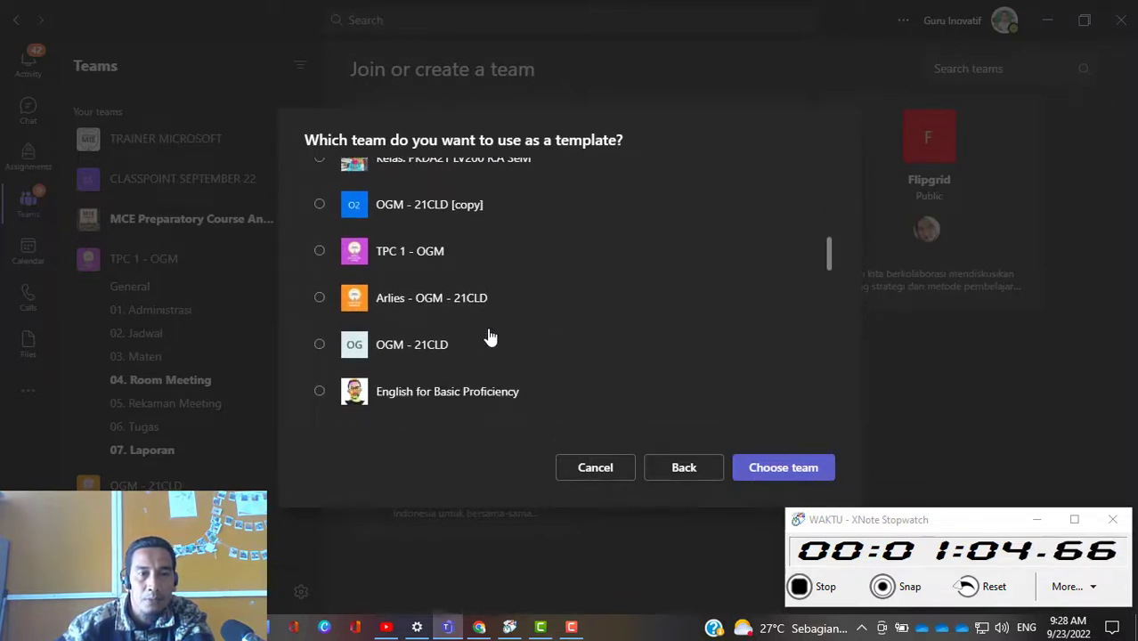
click(321, 348)
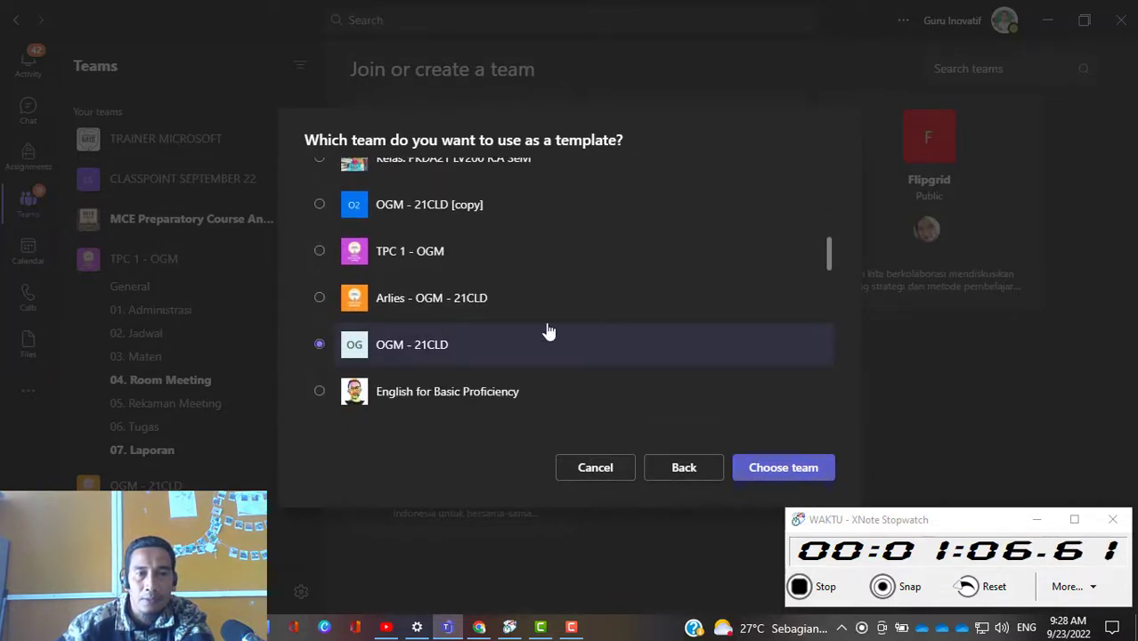
click(763, 479)
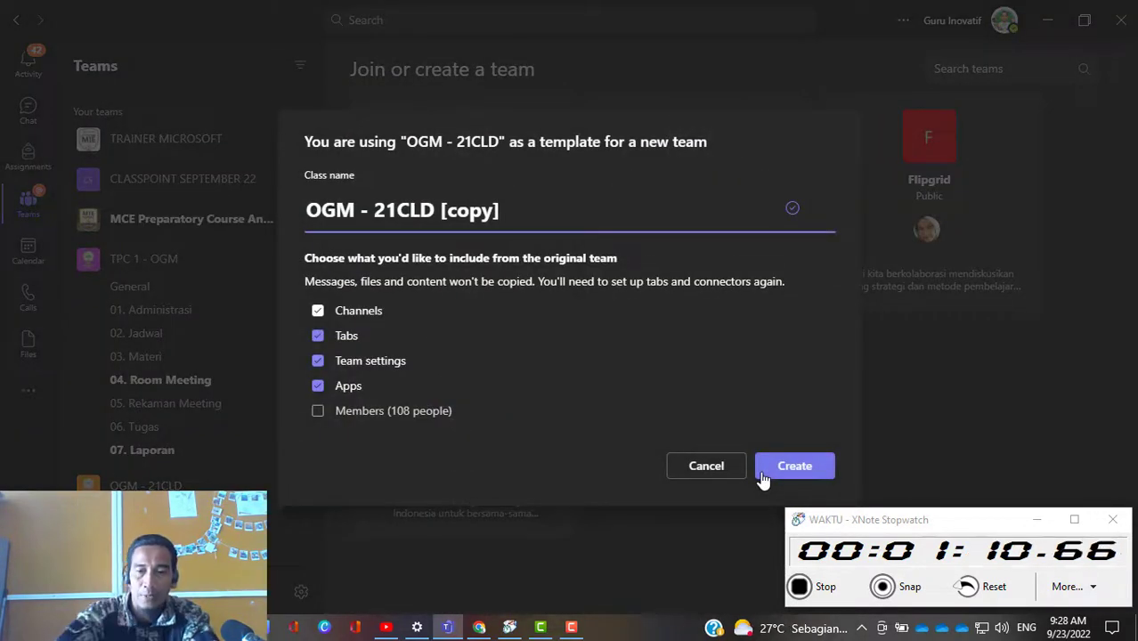
Step: Name the class with the trainer's name followed by "- OGM - 21CLD", without the "[copy]" suffix, and create the team
key(BackSpace)
key(BackSpace)
key(BackSpace)
key(BackSpace)
key(BackSpace)
key(BackSpace)
key(BackSpace)
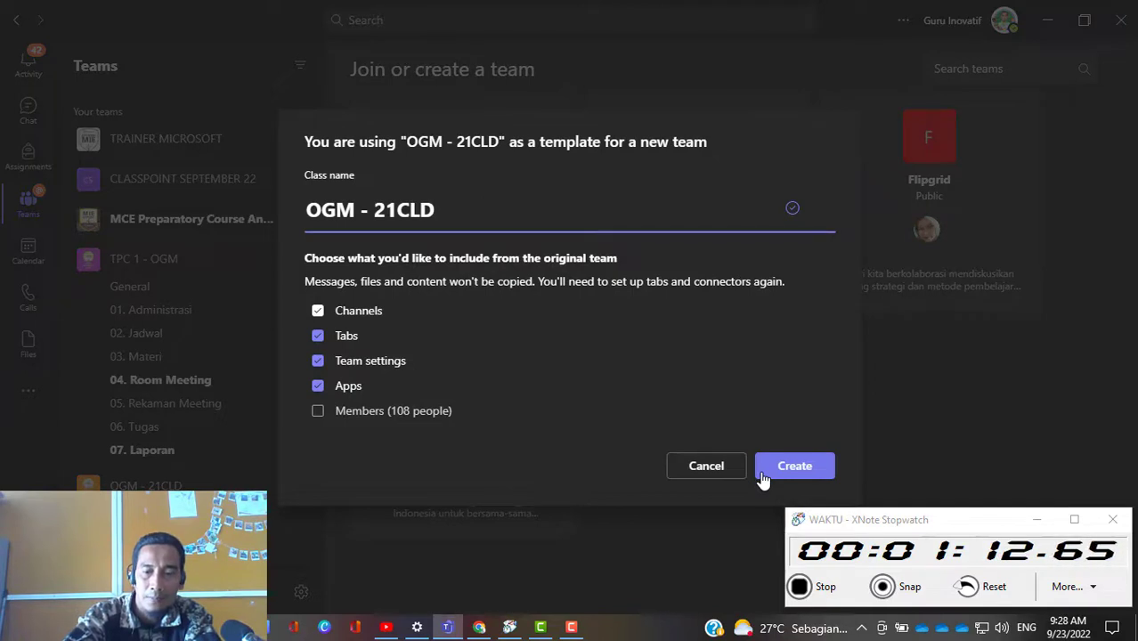
key(Left)
key(Left)
key(Left)
key(Left)
key(Left)
text(Abdul Rahman)
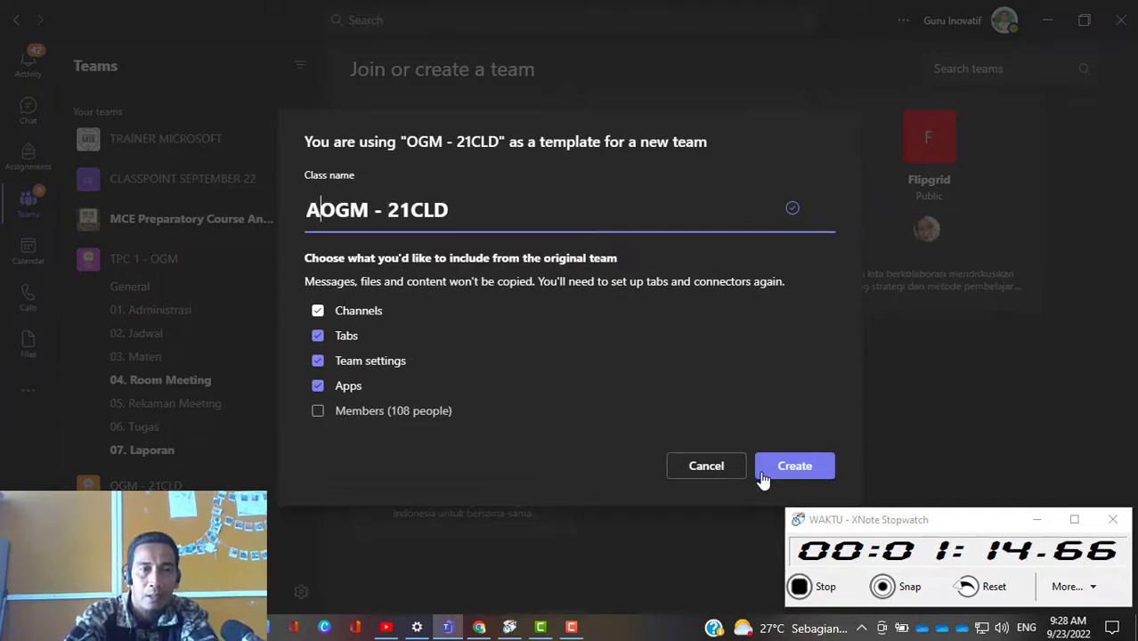
text( -)
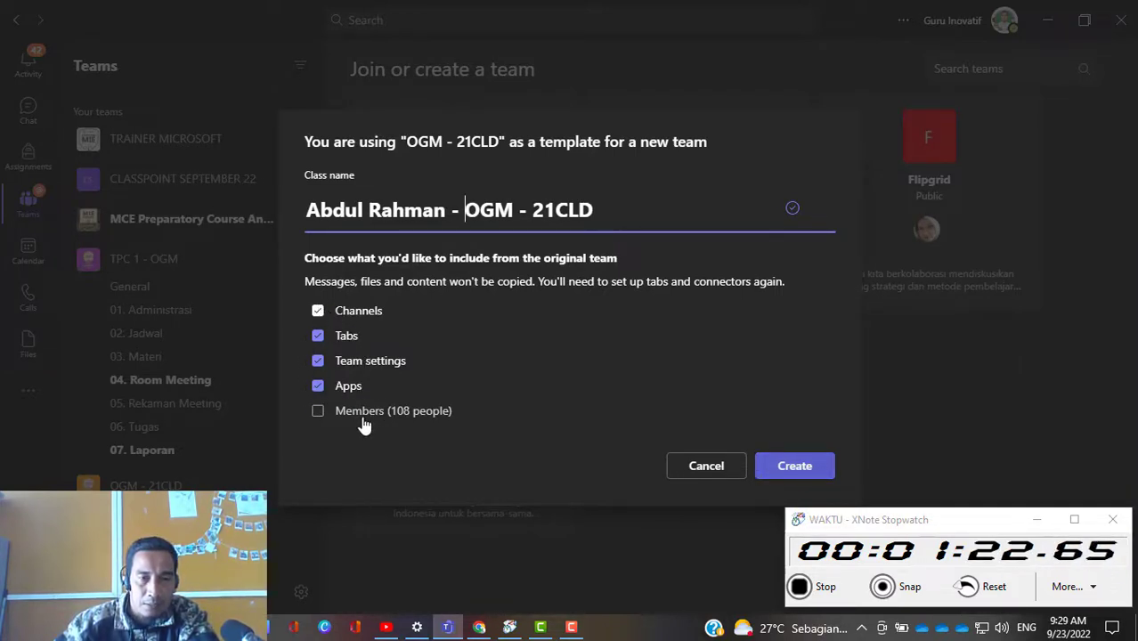
click(791, 469)
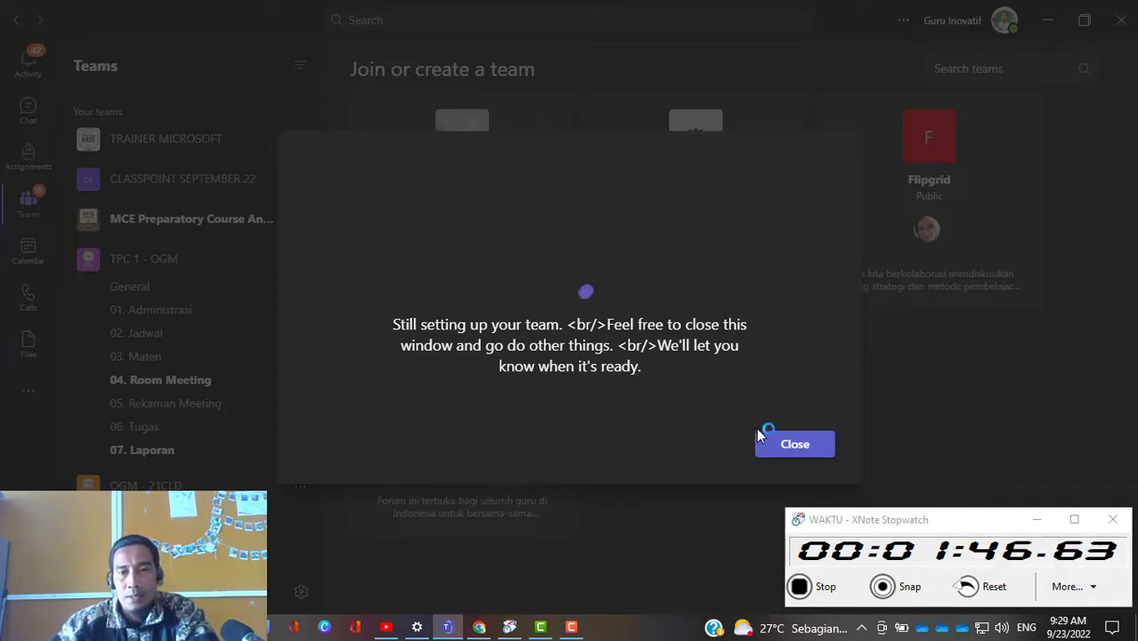
click(795, 445)
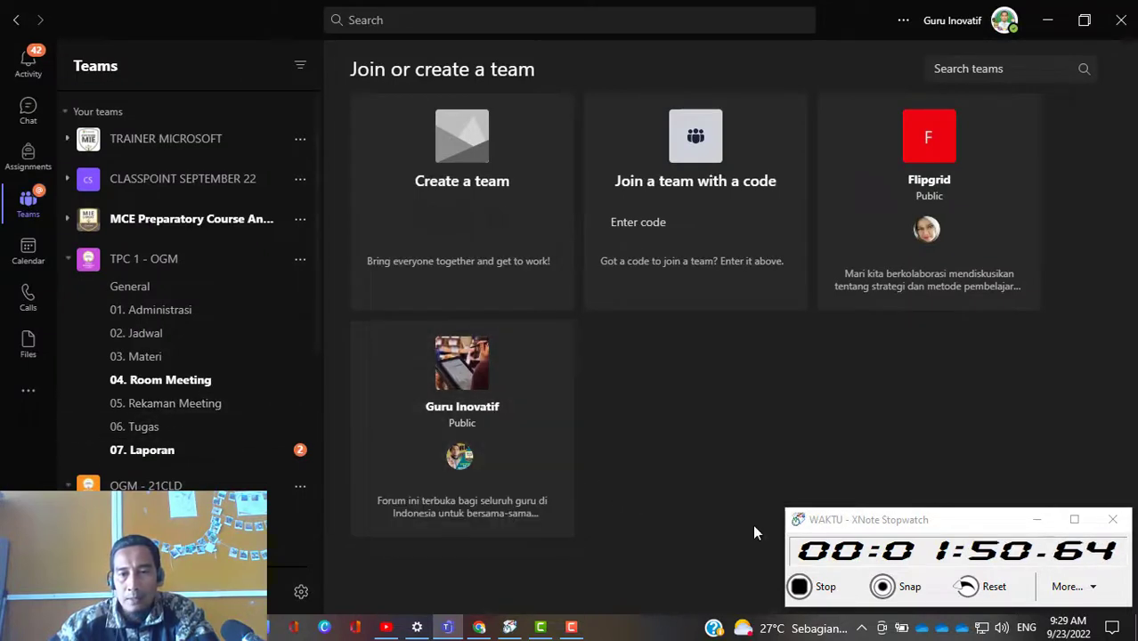
Step: Find the newly created class team in the teams list and open its management page
scroll(305, 464, down, 5)
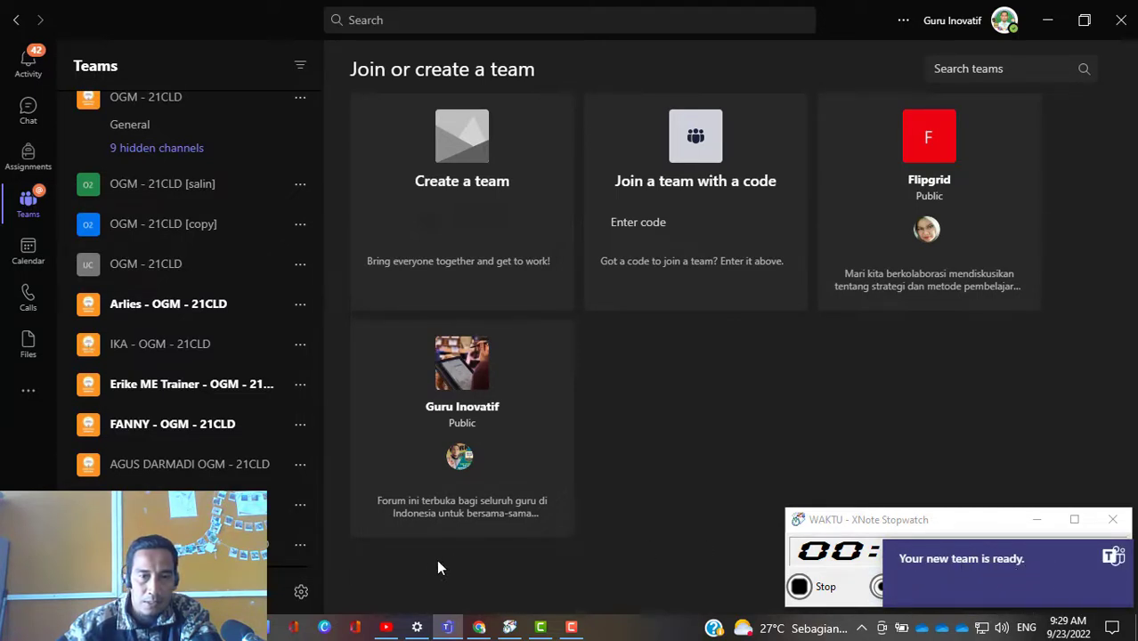
click(1112, 558)
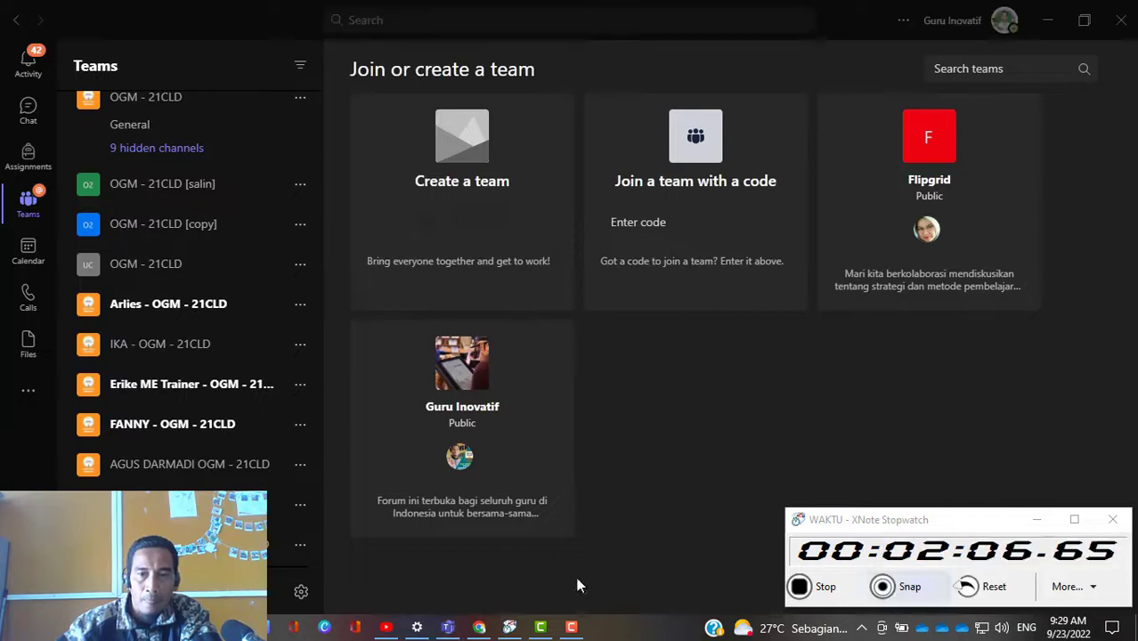
scroll(172, 464, down, 3)
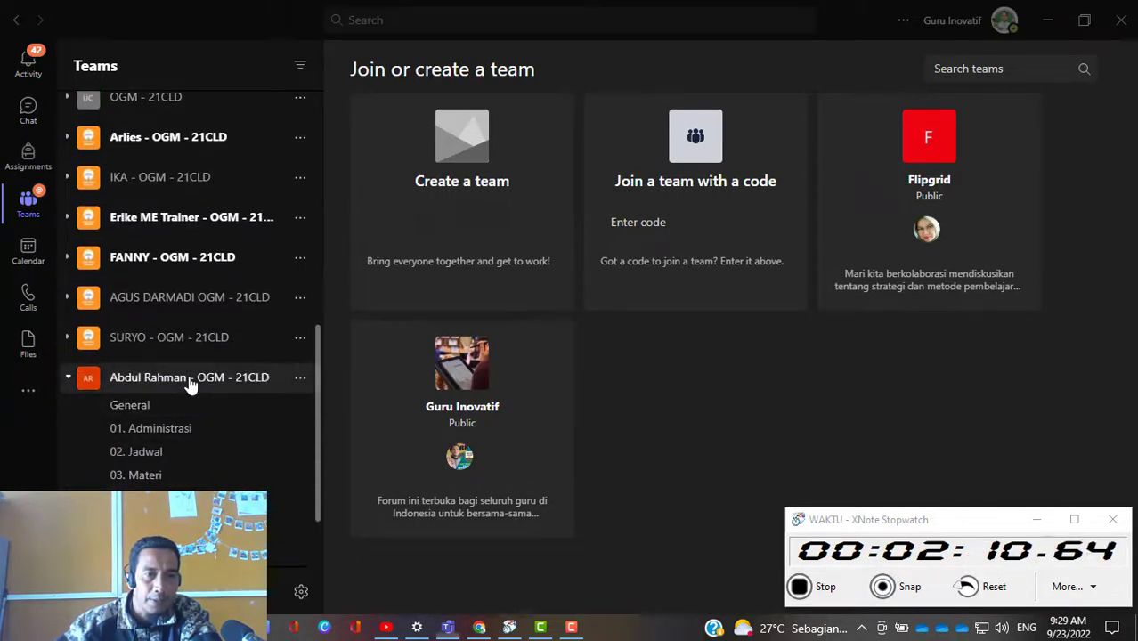
click(188, 379)
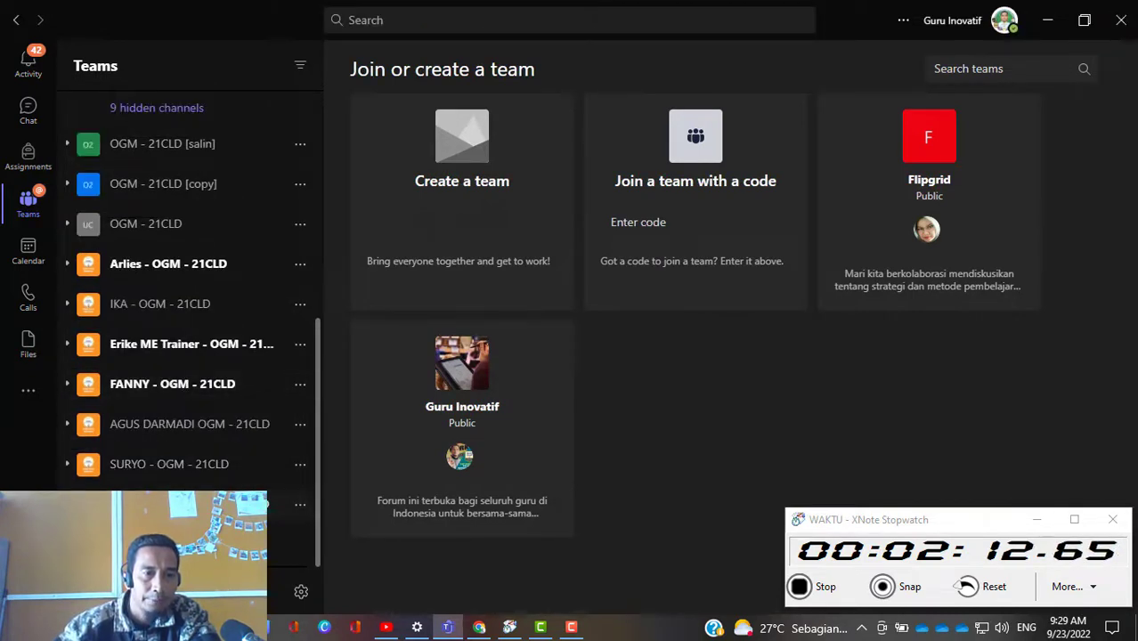
click(272, 506)
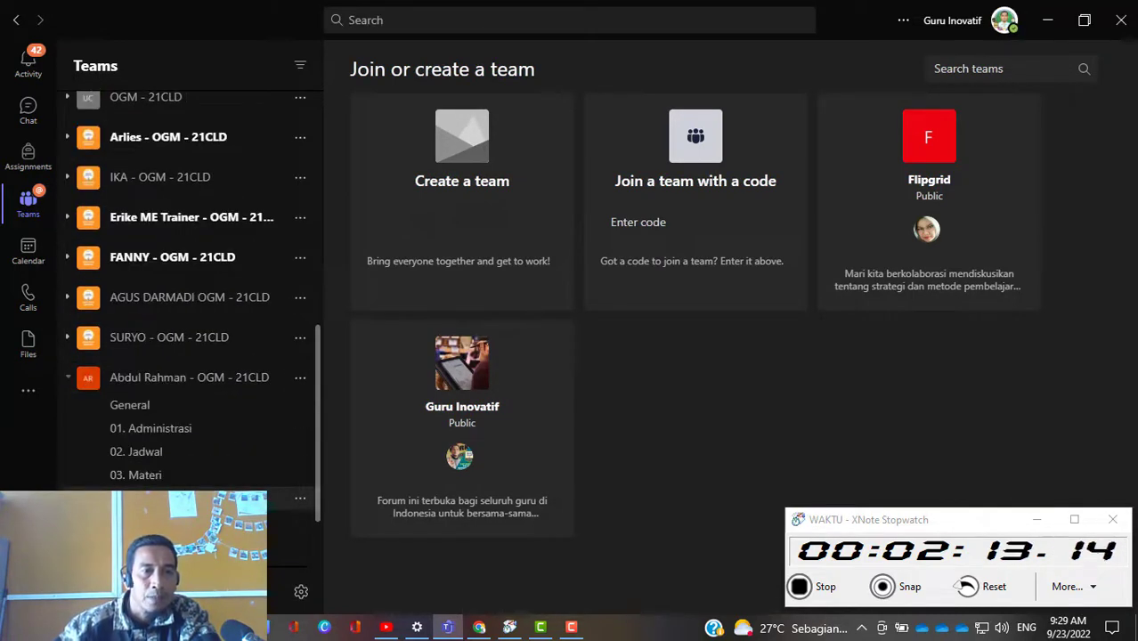
click(300, 379)
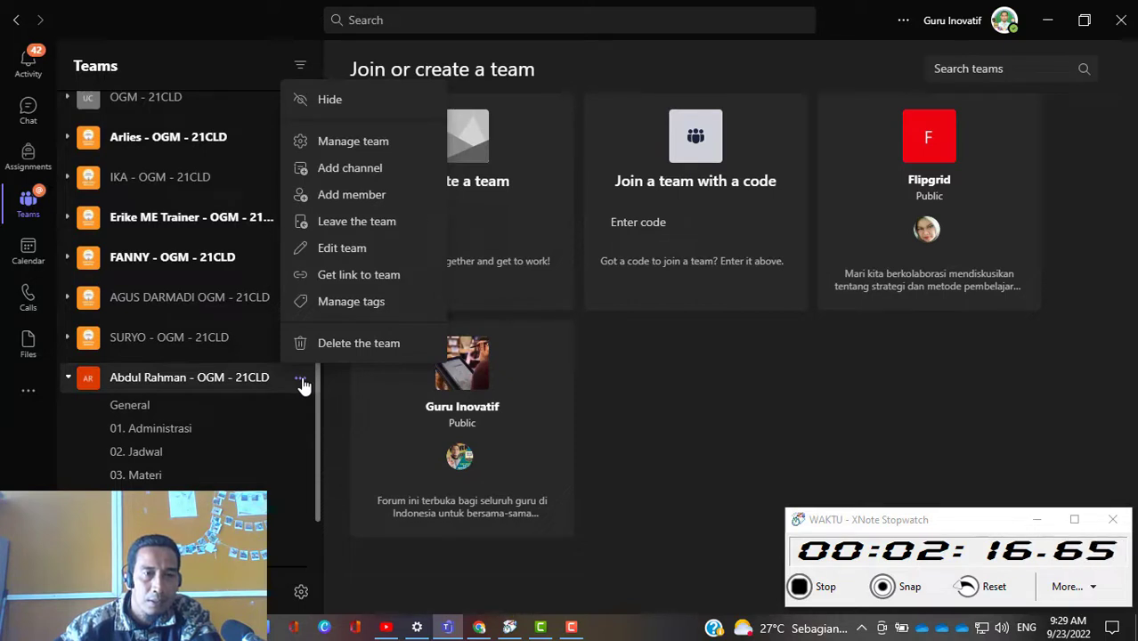
click(356, 144)
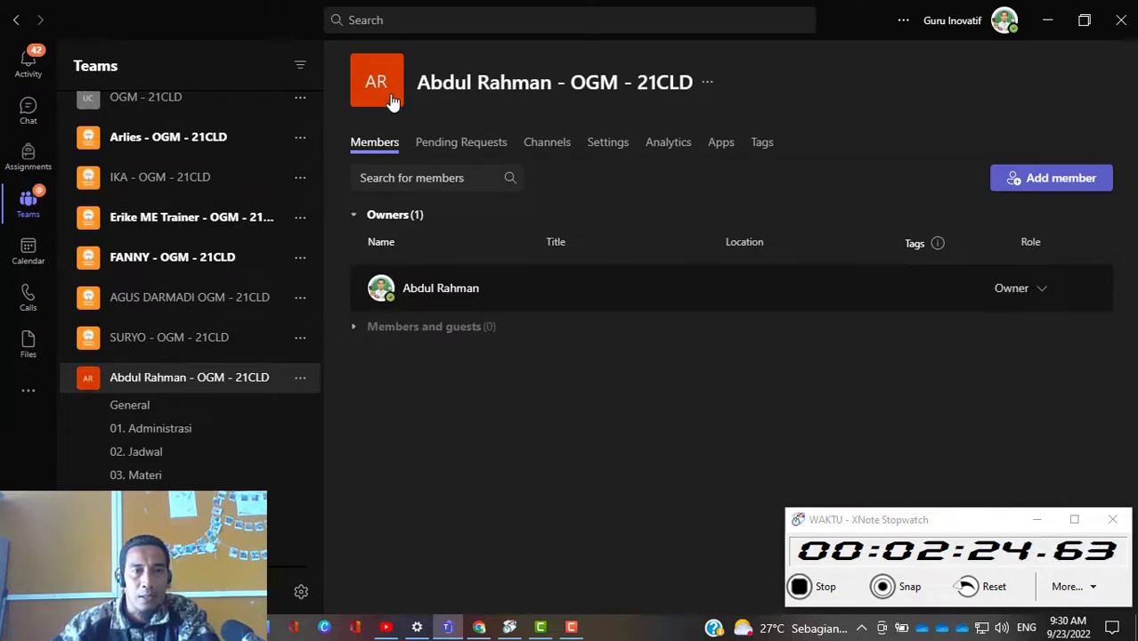
Step: Upload ICON OGM.jpg from the TPC-OGM folder inside MIE EXPERT as the new team's class avatar
click(391, 101)
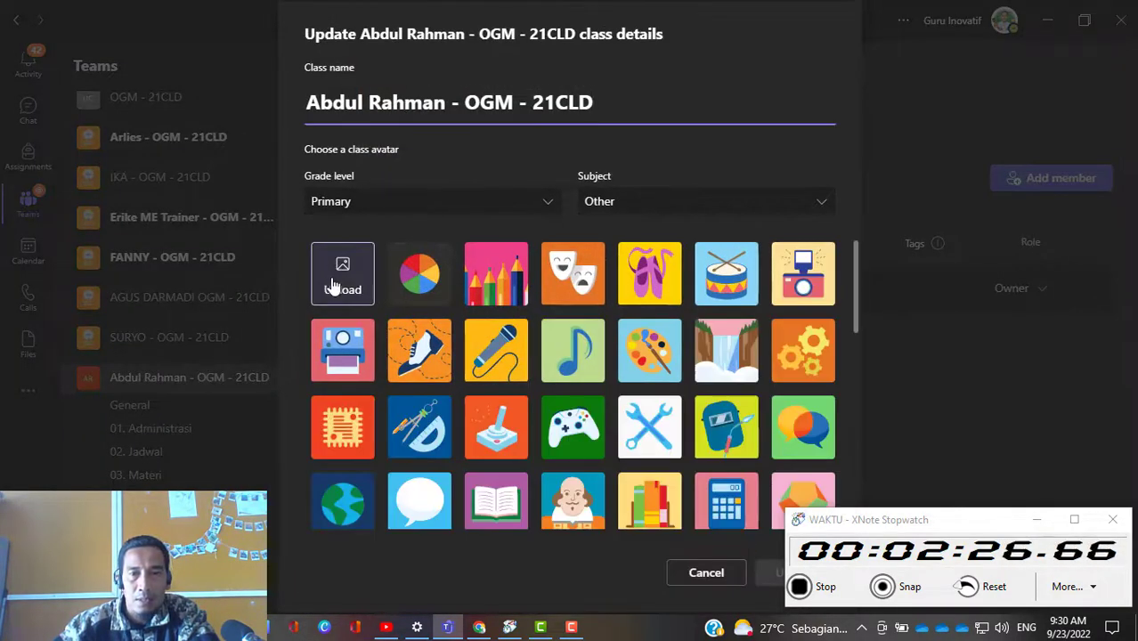
click(334, 283)
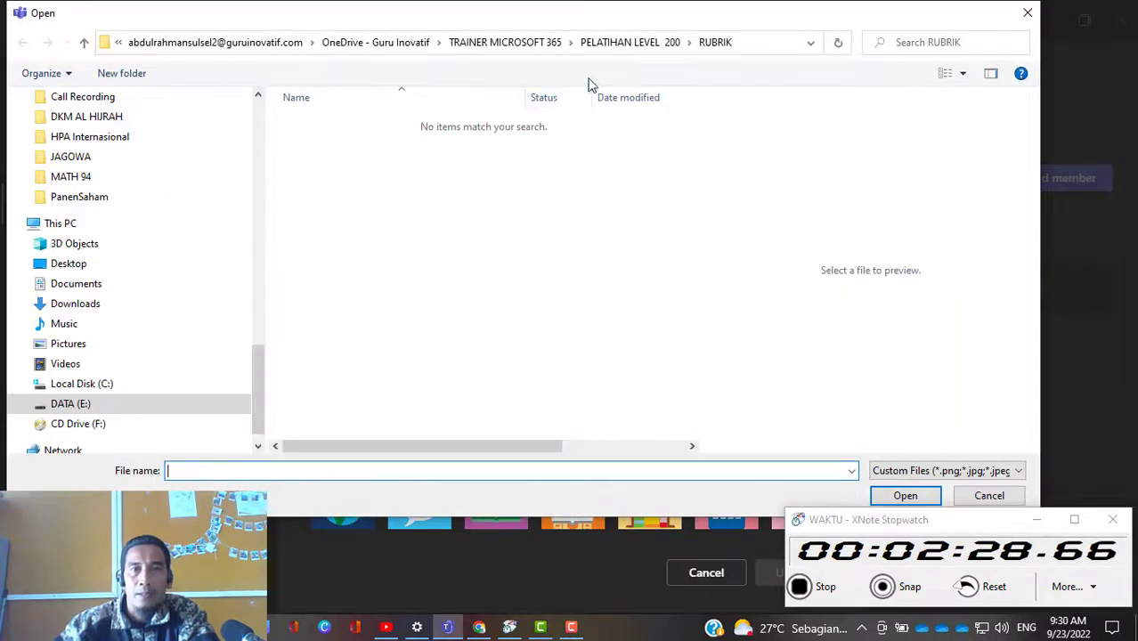
click(540, 43)
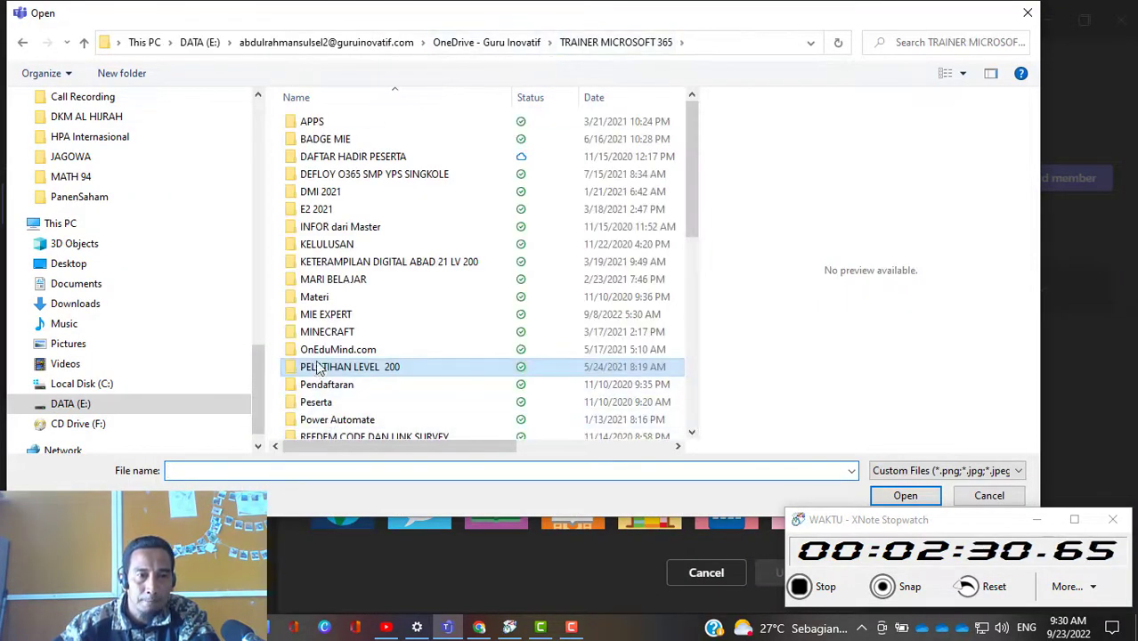
double_click(322, 317)
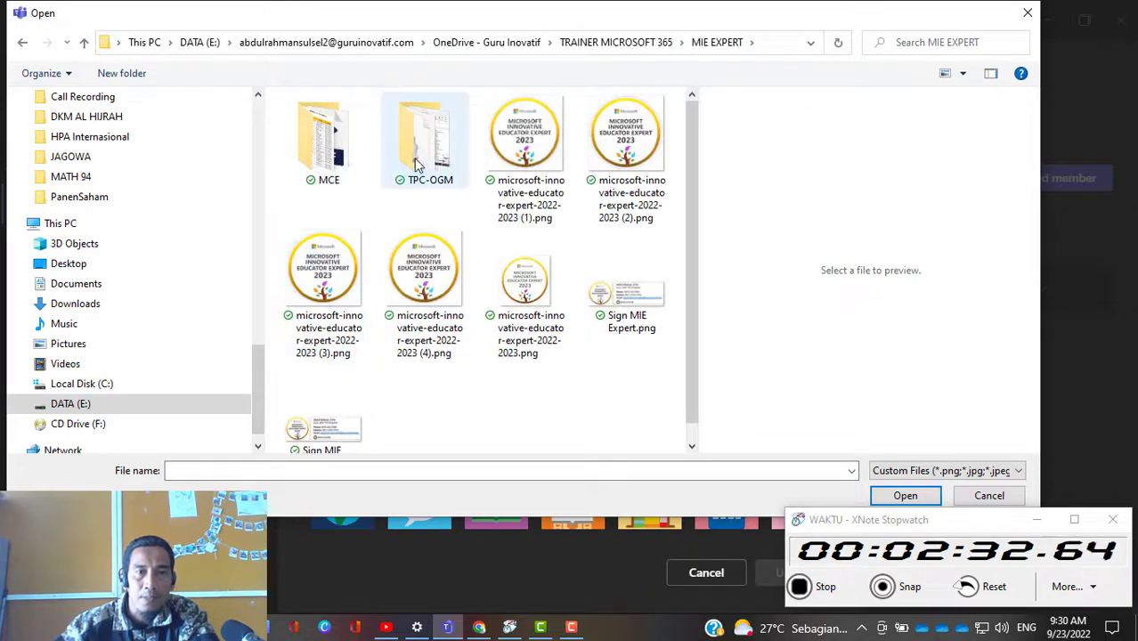
double_click(417, 163)
click(414, 148)
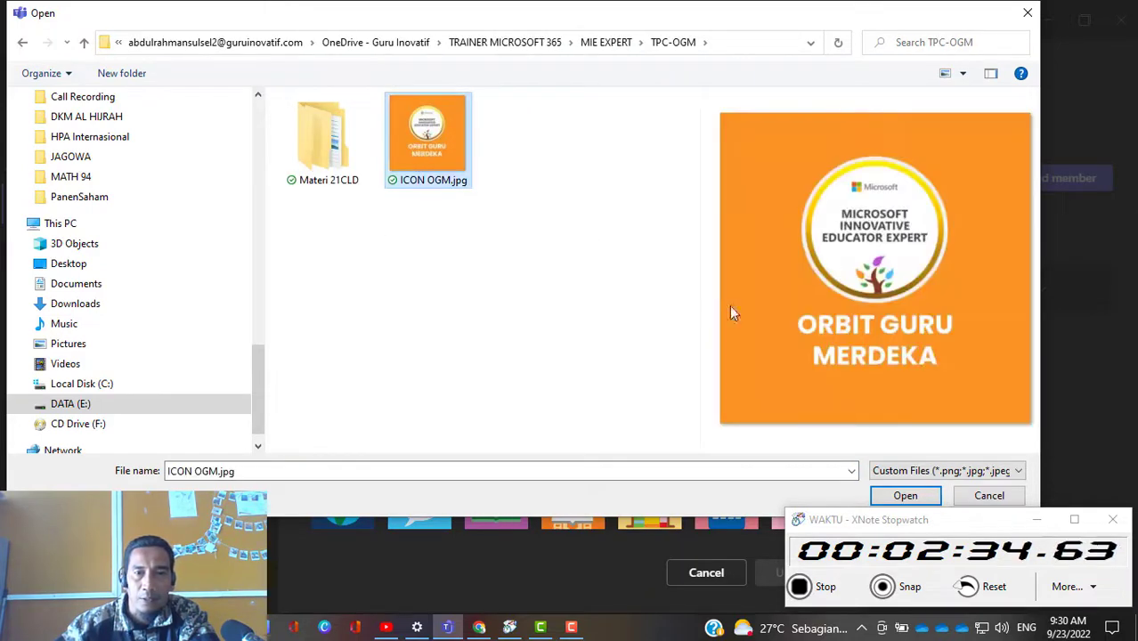
click(901, 497)
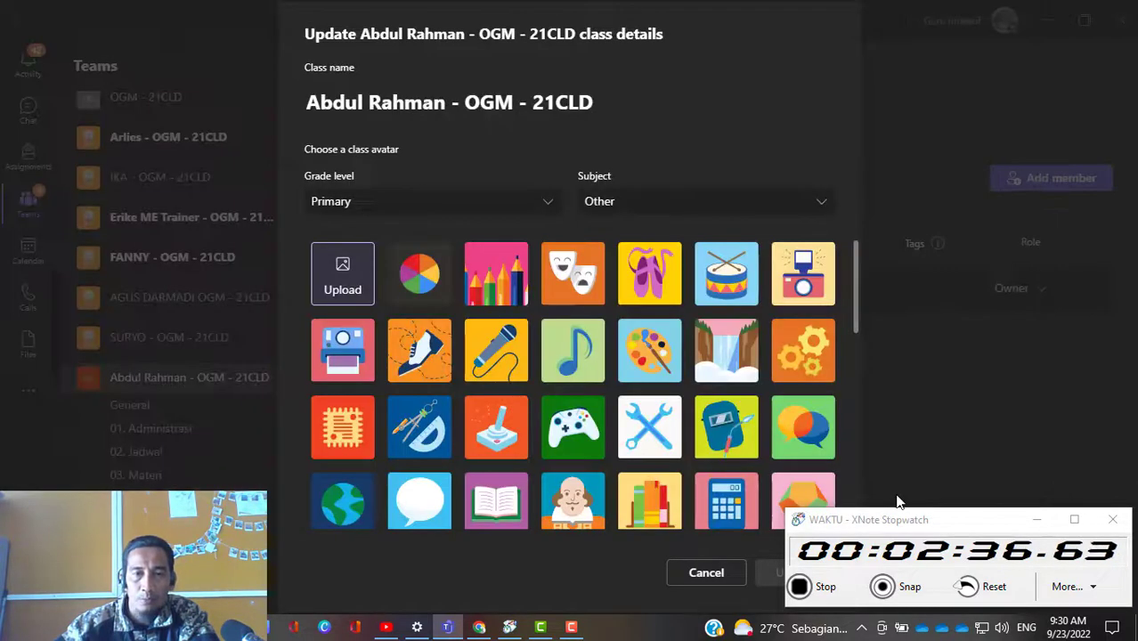
Step: Check the uploaded picture among the class avatars and save the updated class details
scroll(519, 385, down, 2)
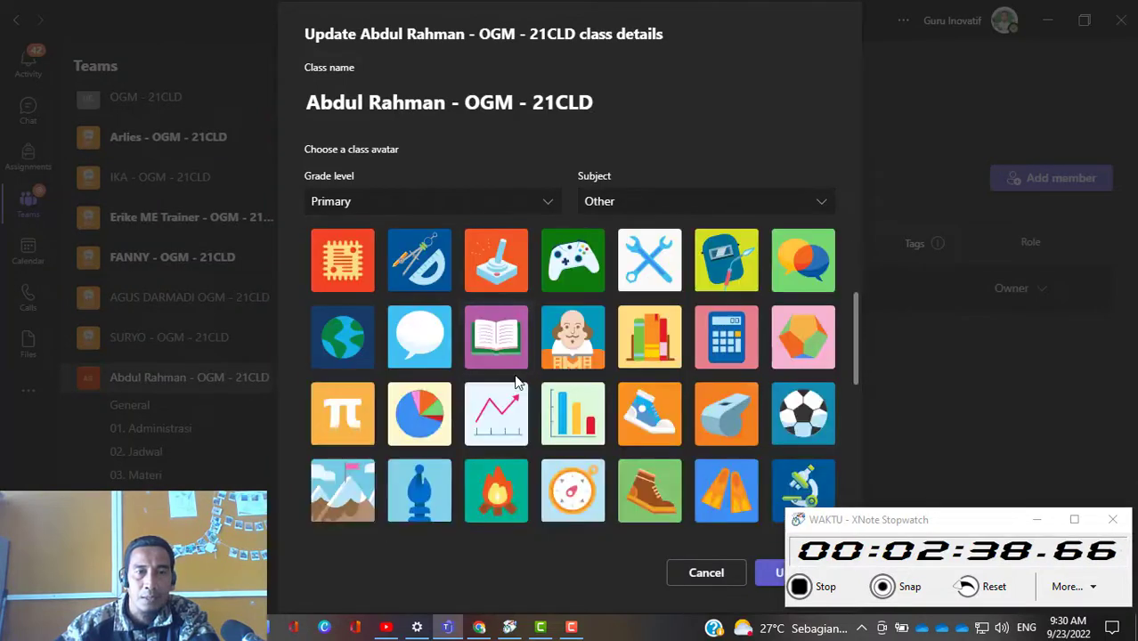
scroll(515, 382, up, 2)
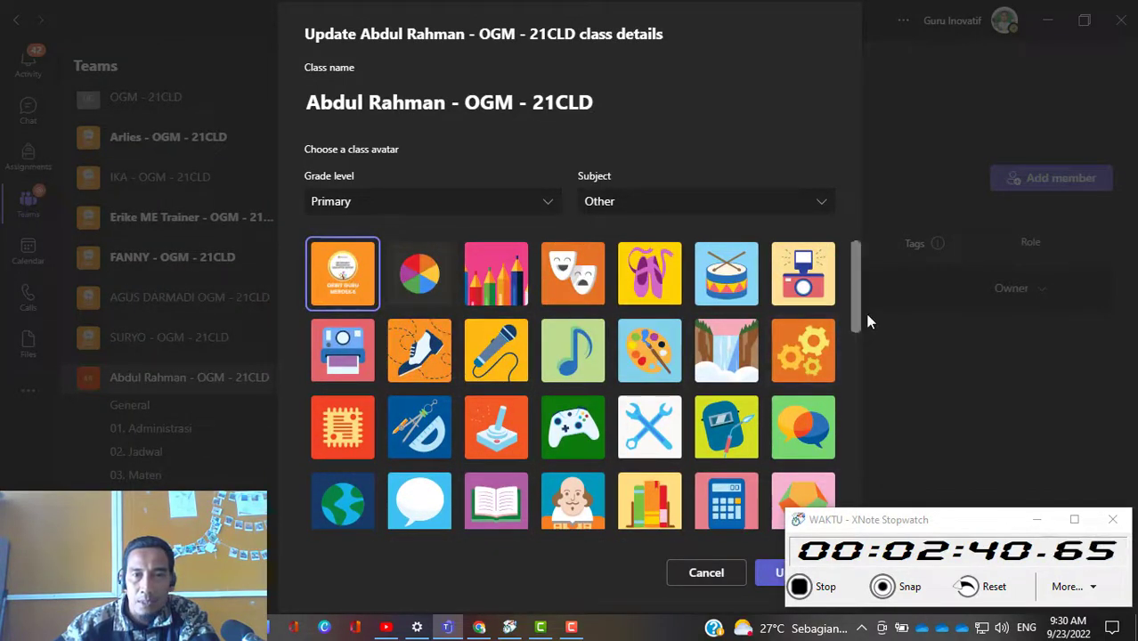
drag(854, 302, 845, 483)
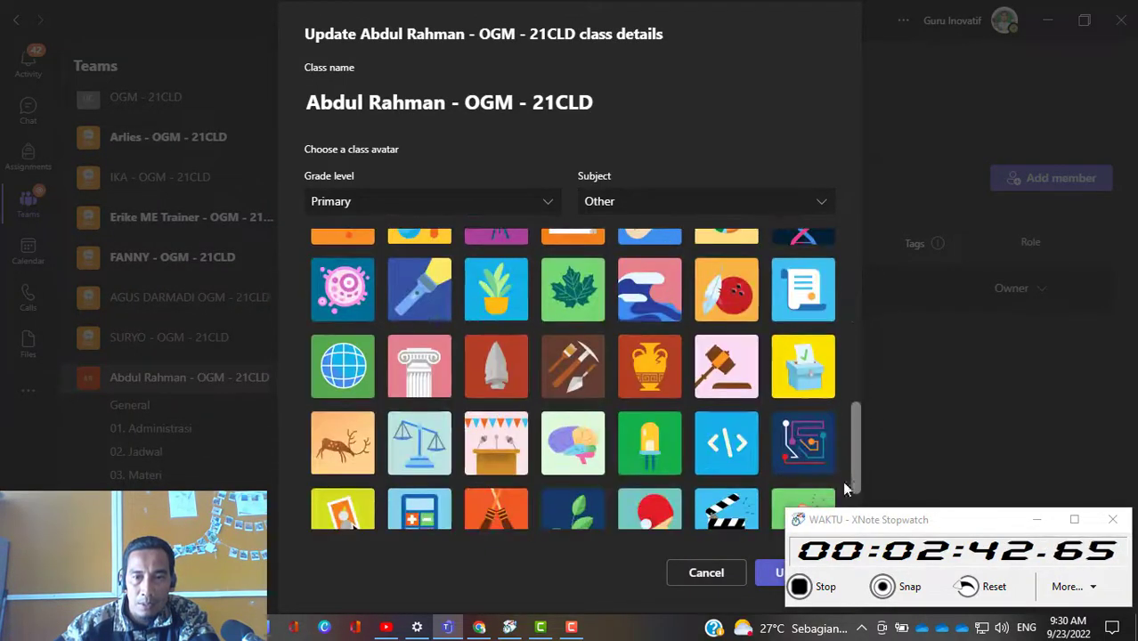
click(771, 577)
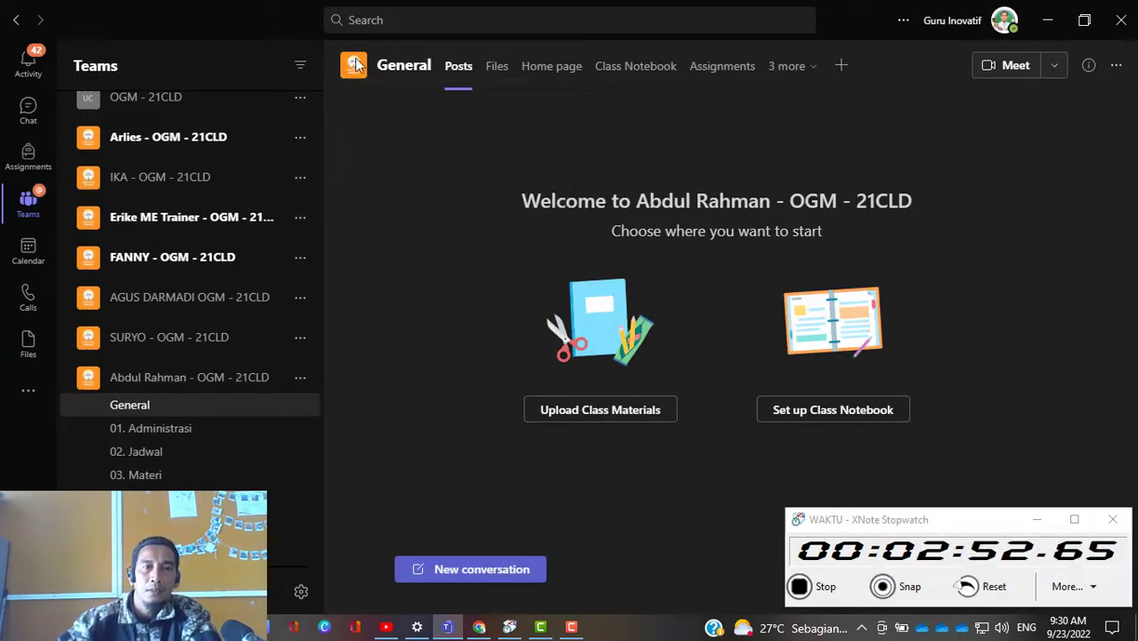
mouse_move(354, 73)
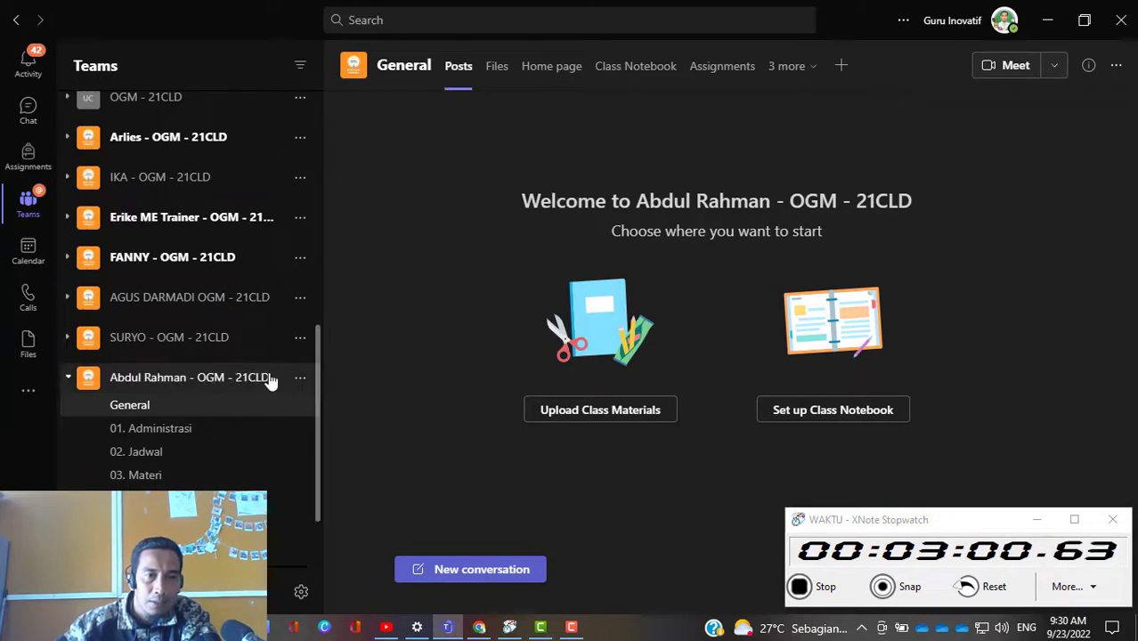
Step: Add the two MIE Fellow - Coordinator of Microsoft Educator Trainer members to the new class team as teachers
click(301, 381)
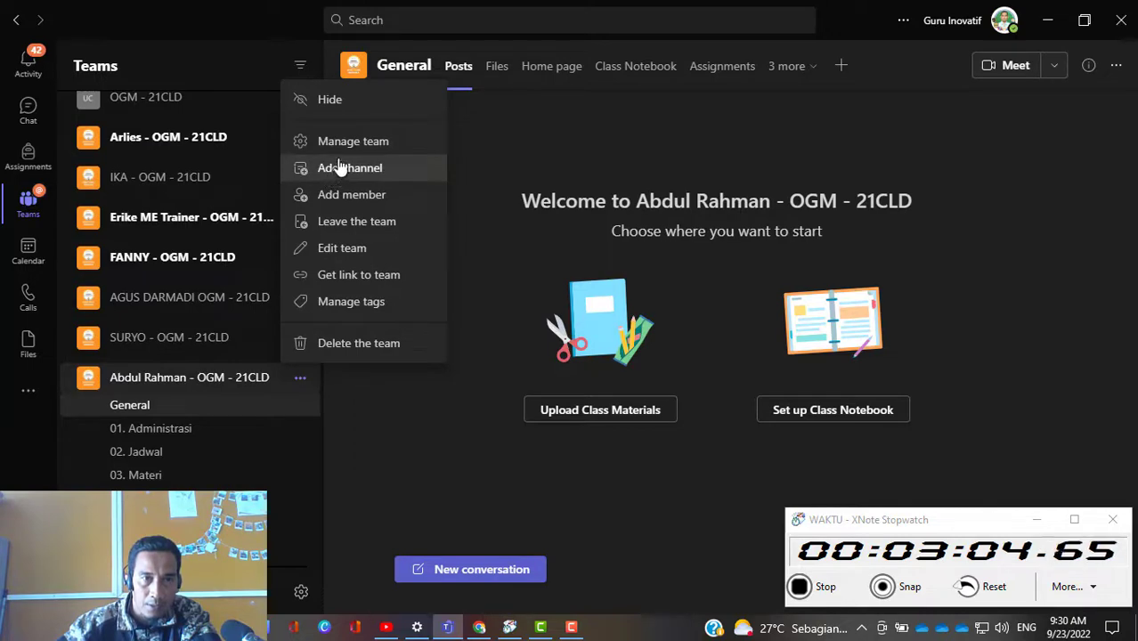
click(350, 201)
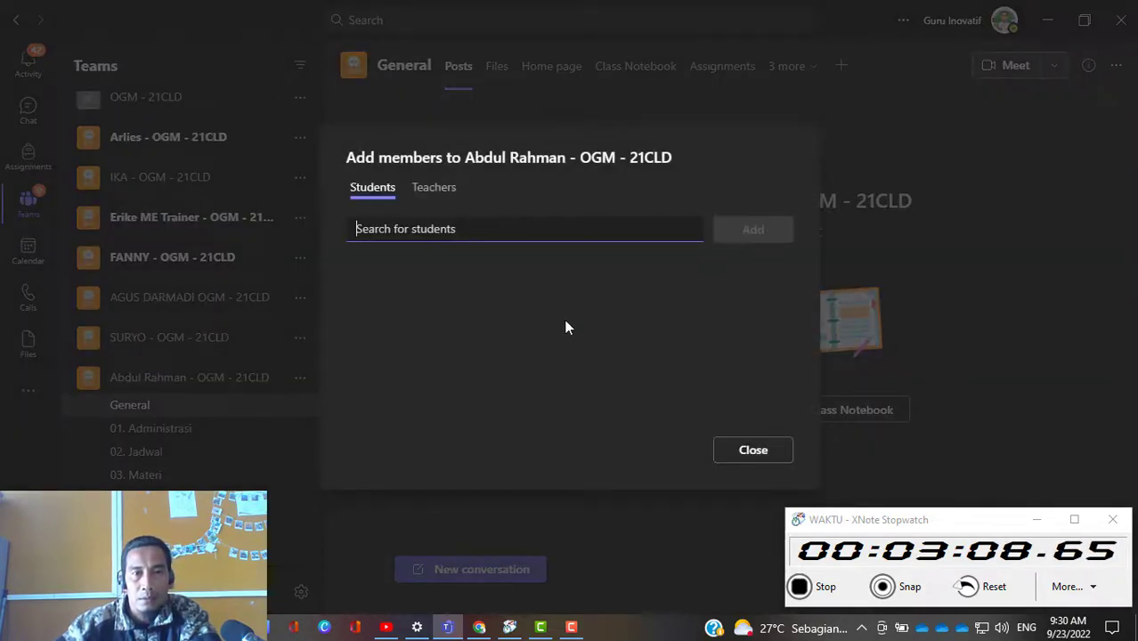
click(434, 192)
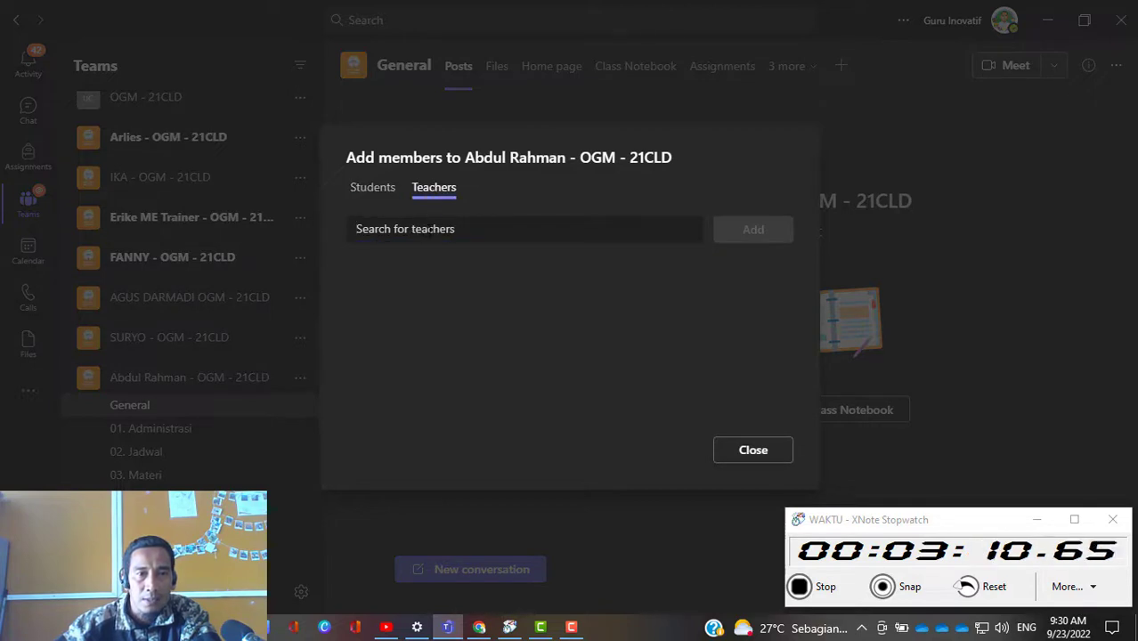
click(430, 230)
text(tribu)
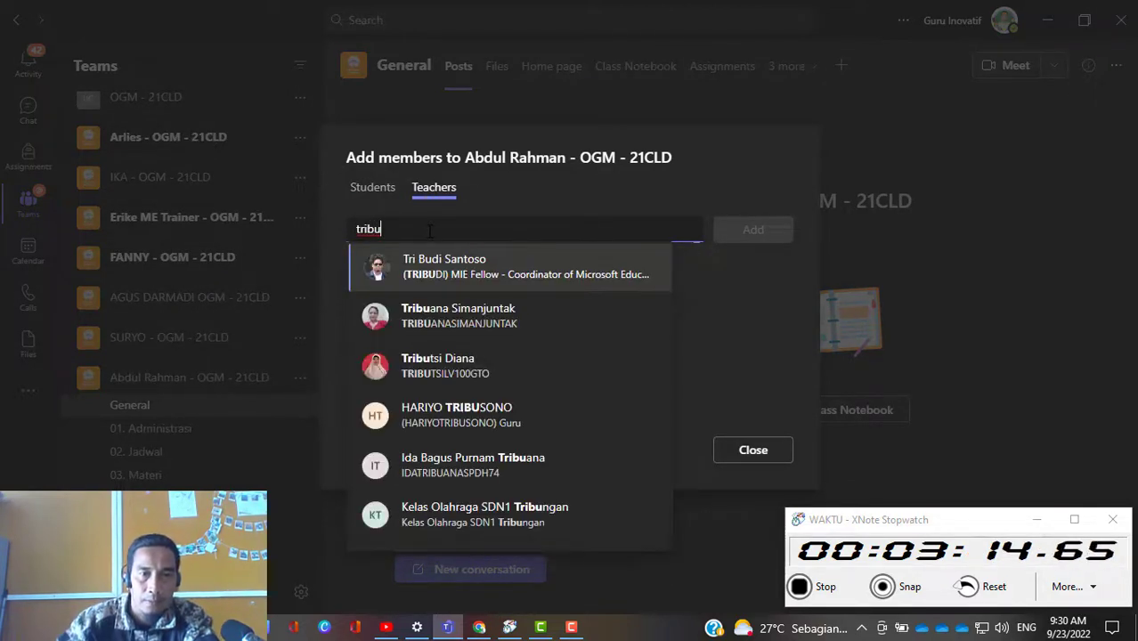
click(427, 283)
text(a)
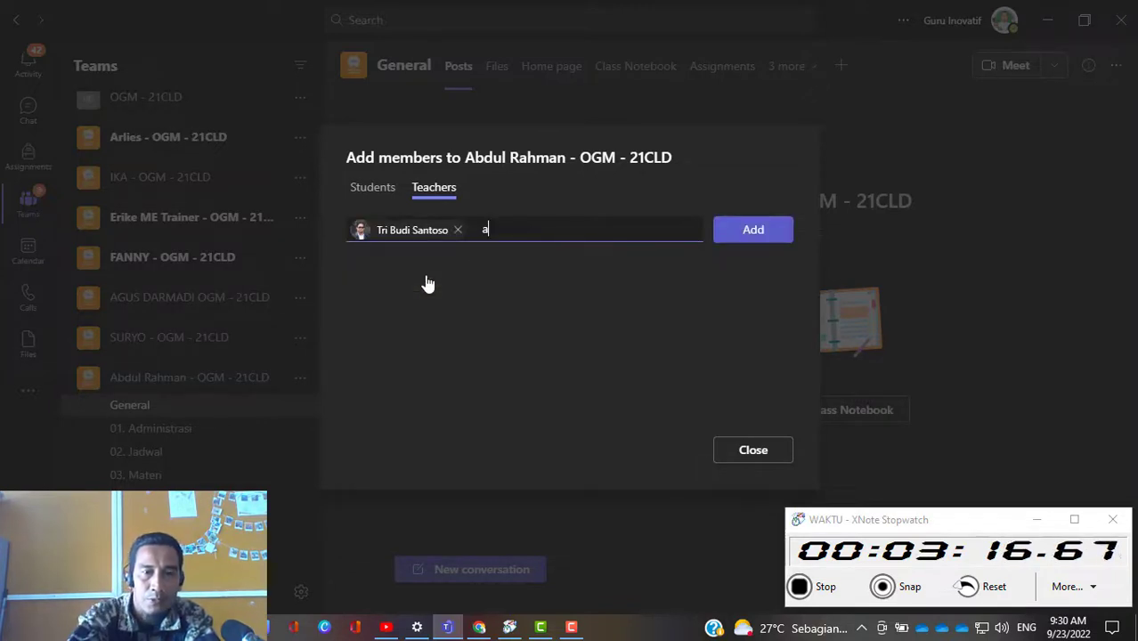
text(gus)
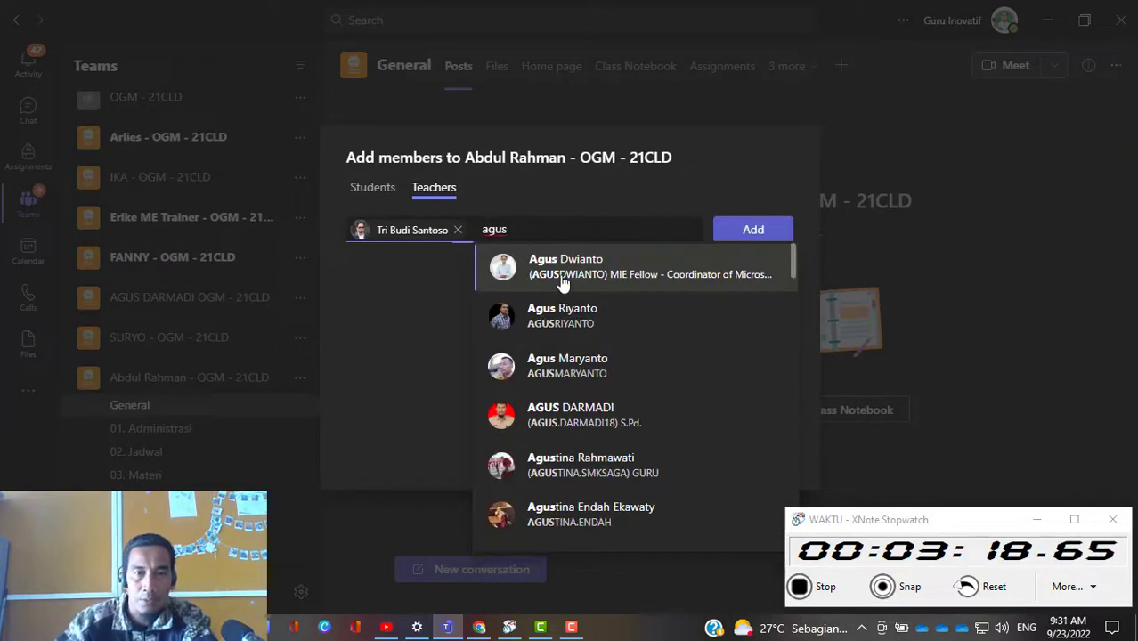
click(563, 283)
click(754, 233)
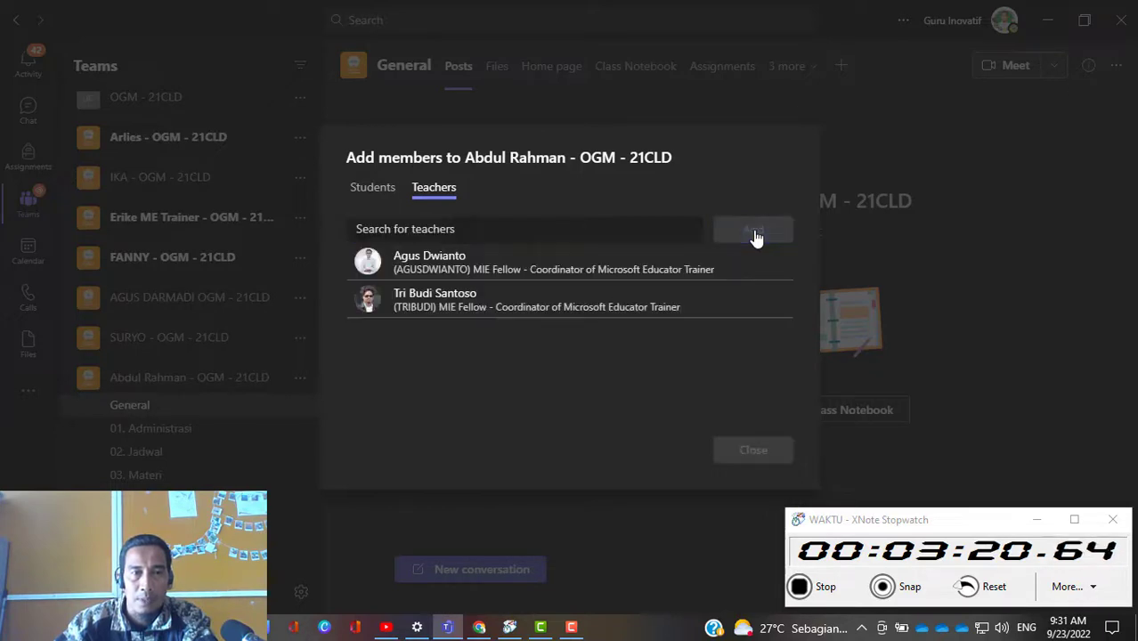
Step: Check the added teachers, and select the trainer's O365 GTK Indonesia account as a student by searching for "pjj"
click(373, 193)
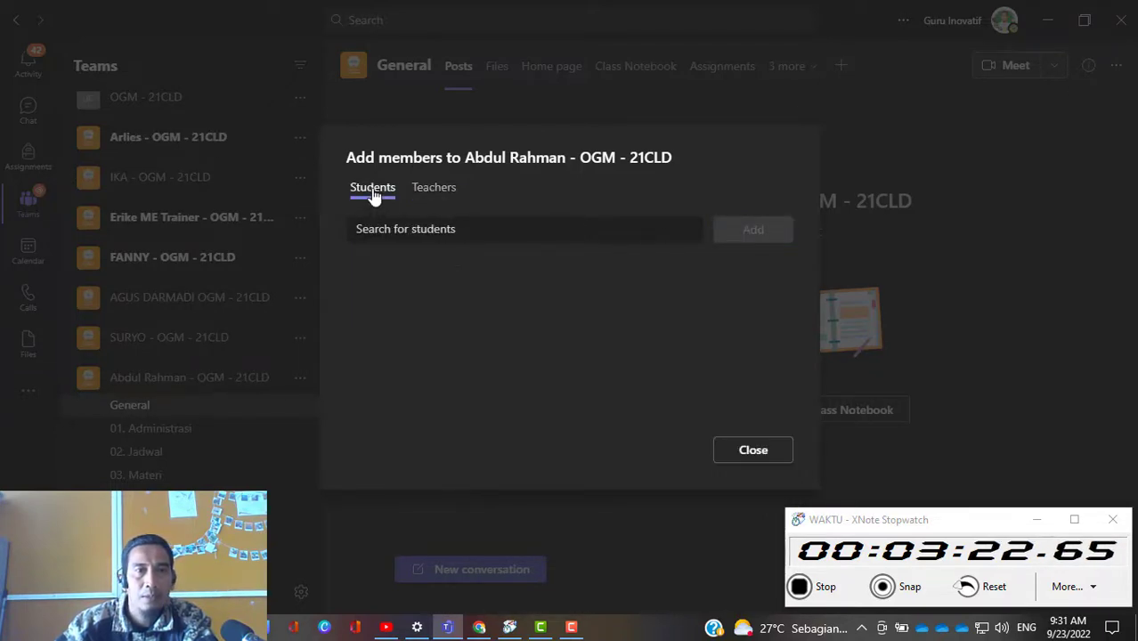
click(439, 192)
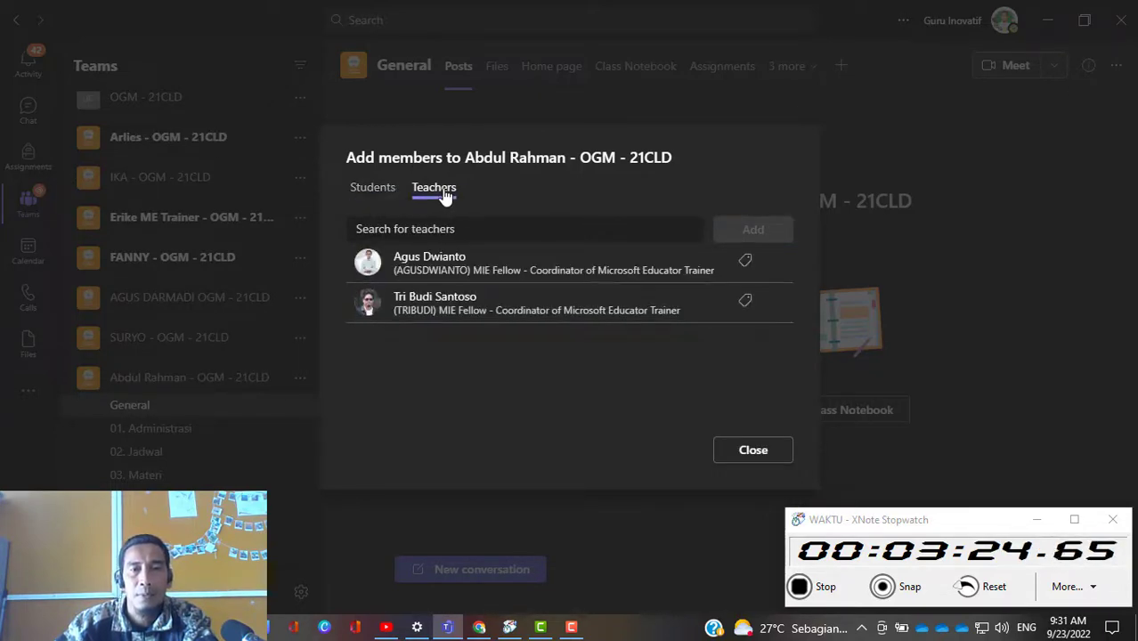
click(373, 193)
click(403, 232)
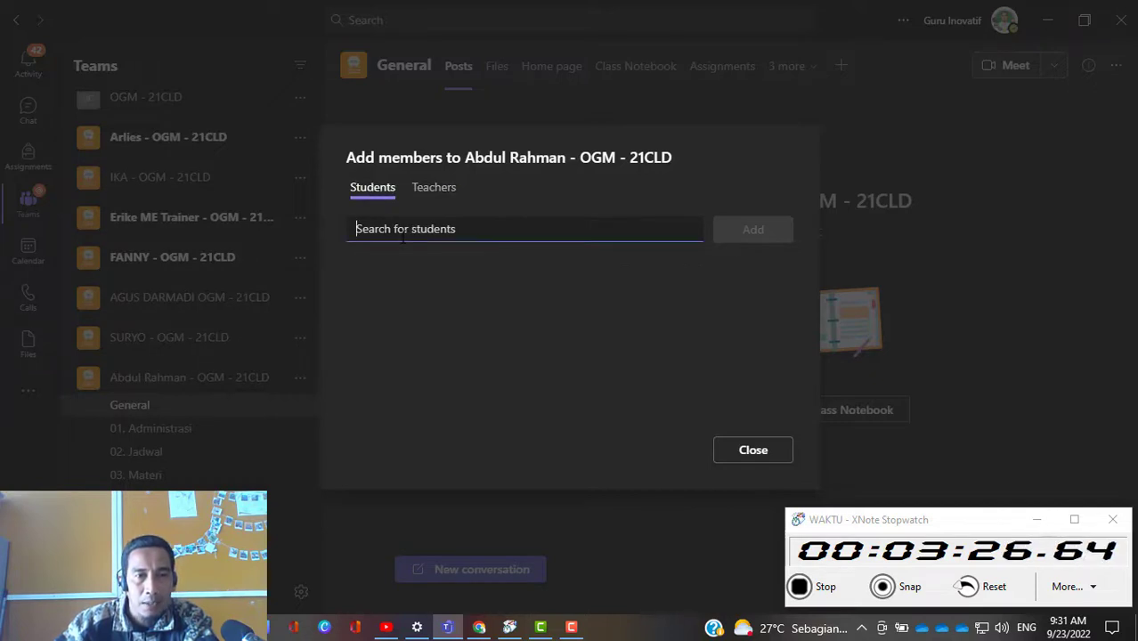
text(jj)
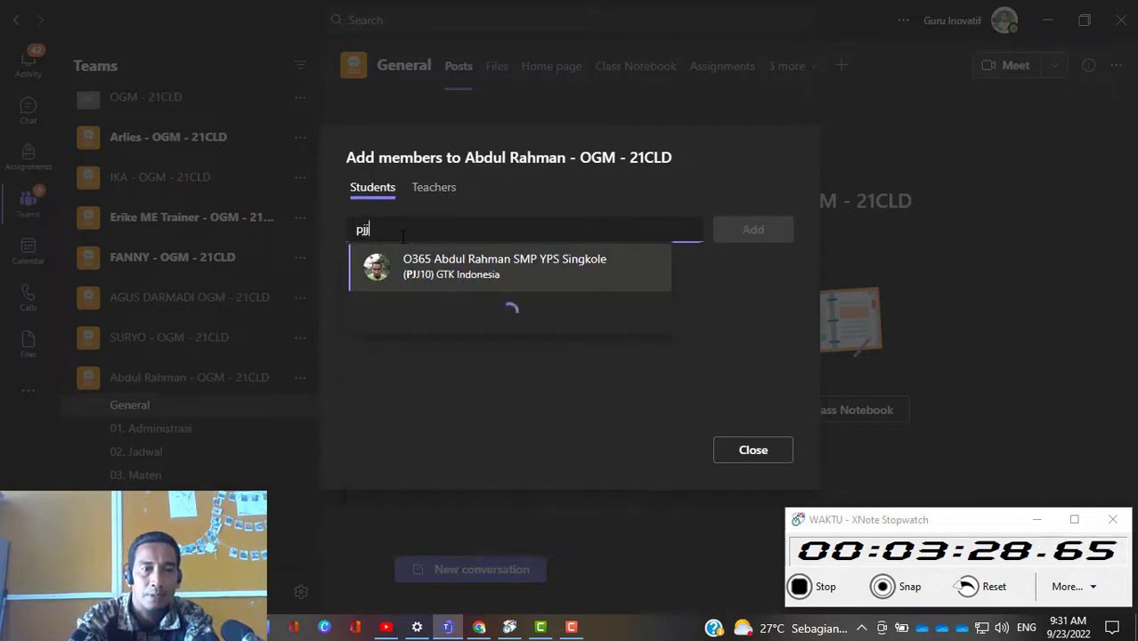
click(422, 276)
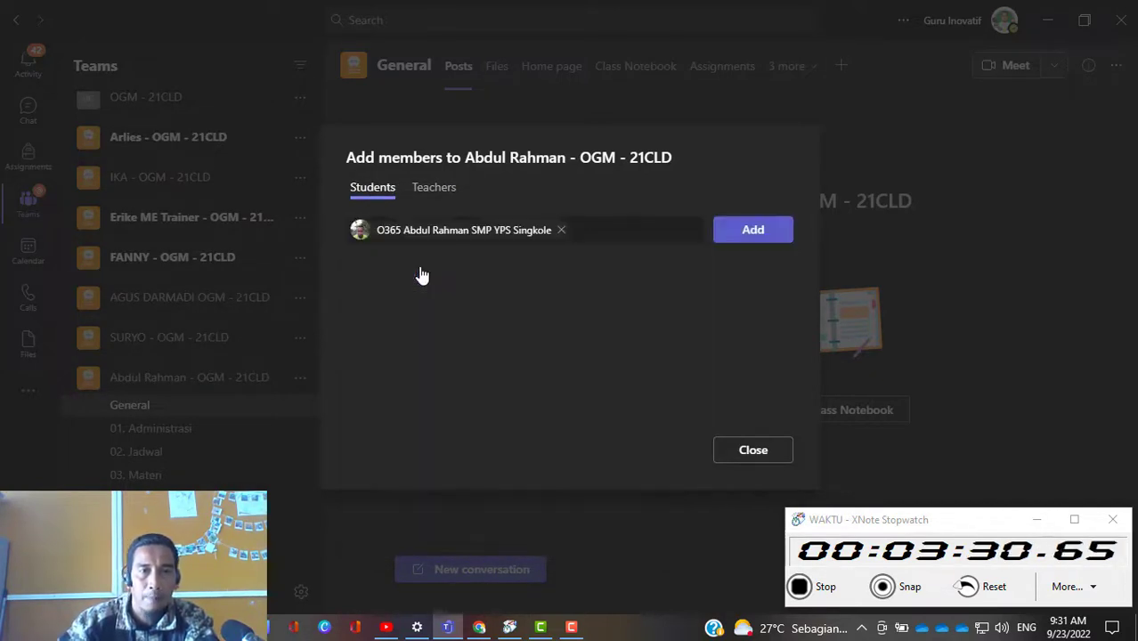
text(tp)
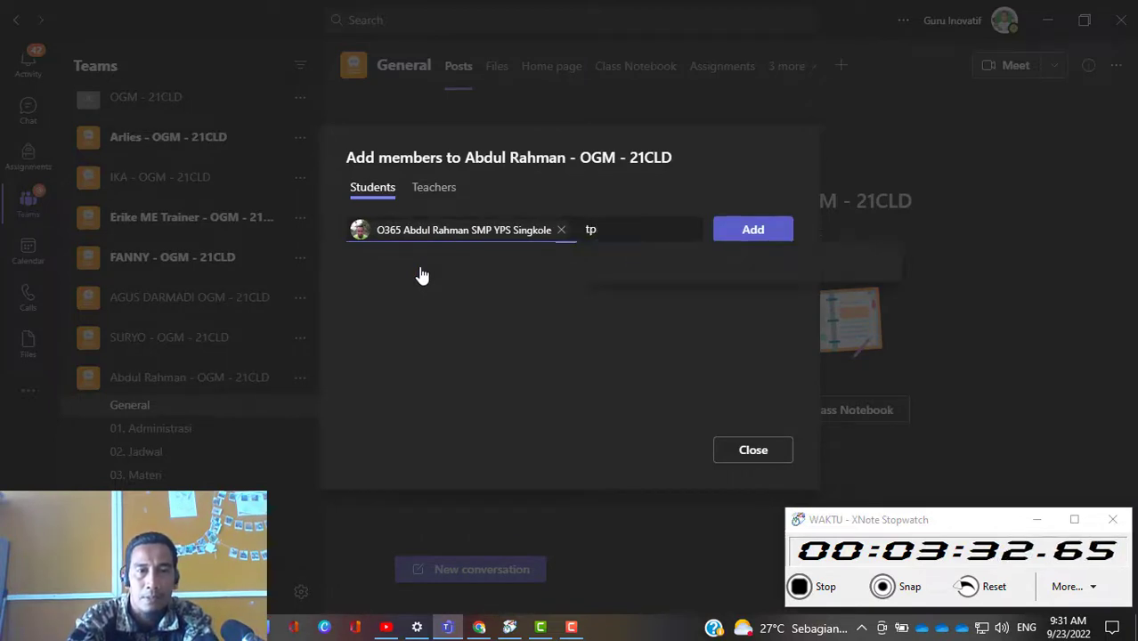
text(c)
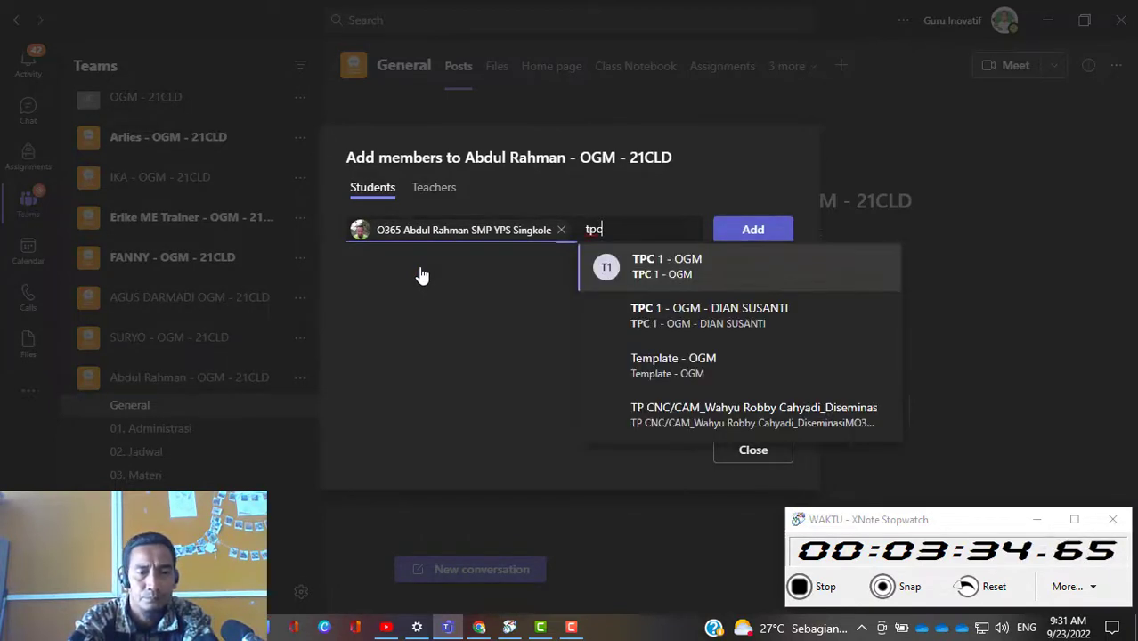
text(1)
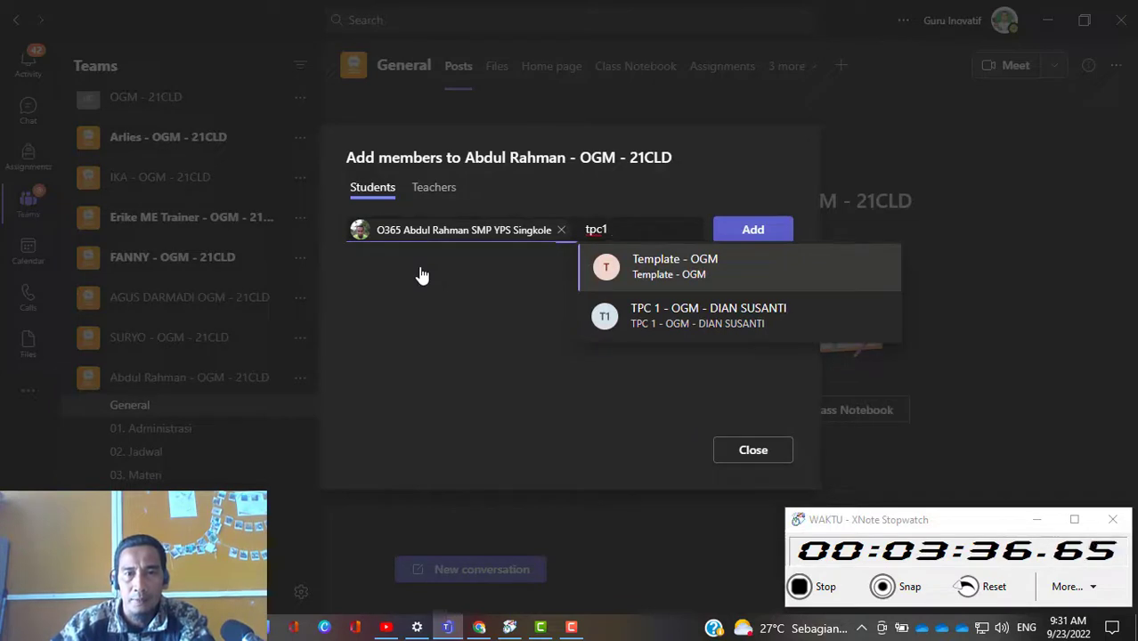
key(BackSpace)
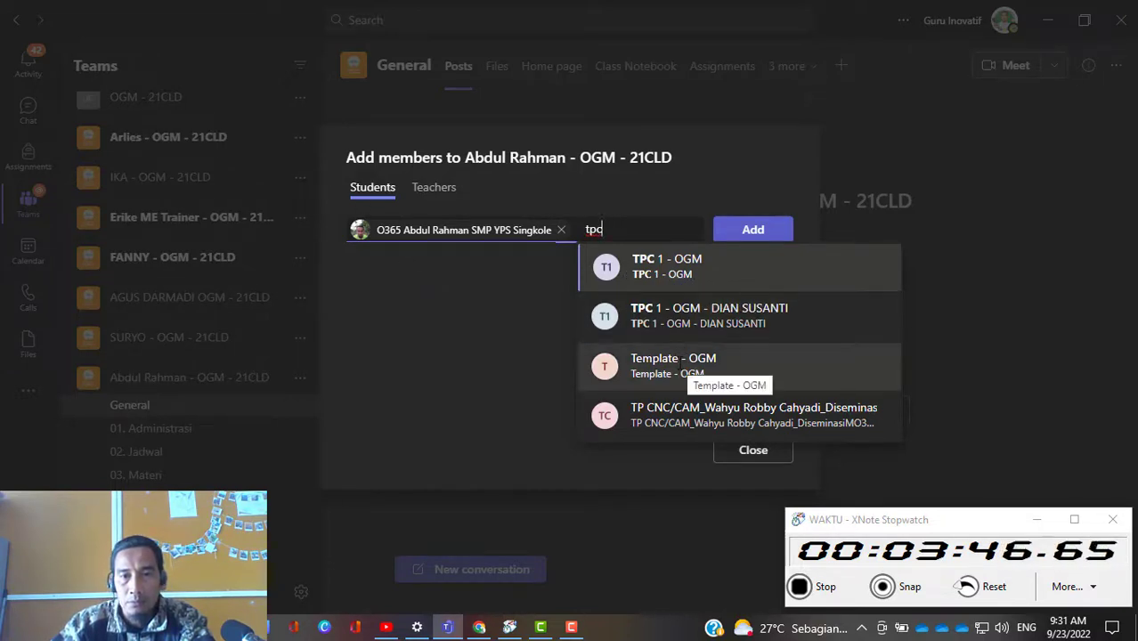
click(678, 364)
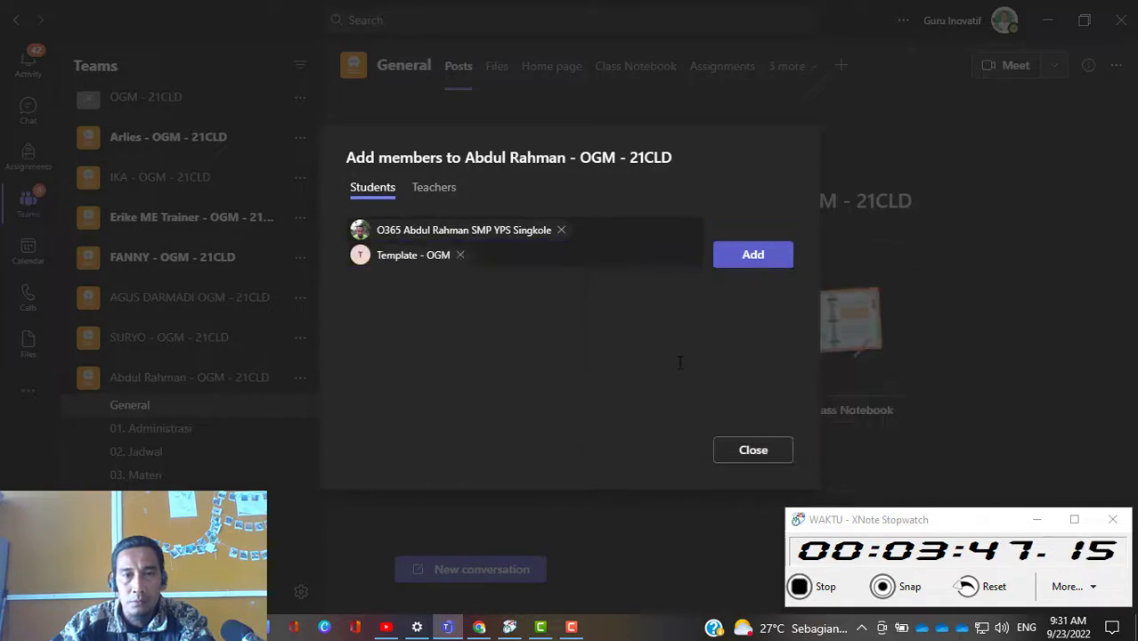
click(480, 256)
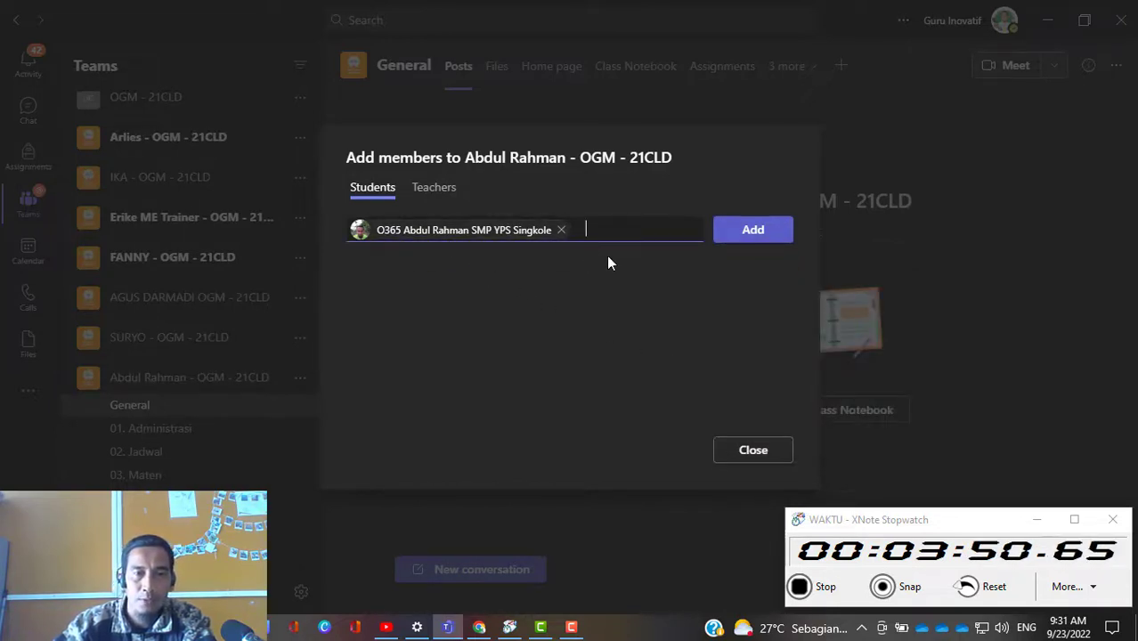
Step: Search for "tpc", select the TPC 1 - OGM group ending in a person's name, add the selected students and finish adding members
text(tpc)
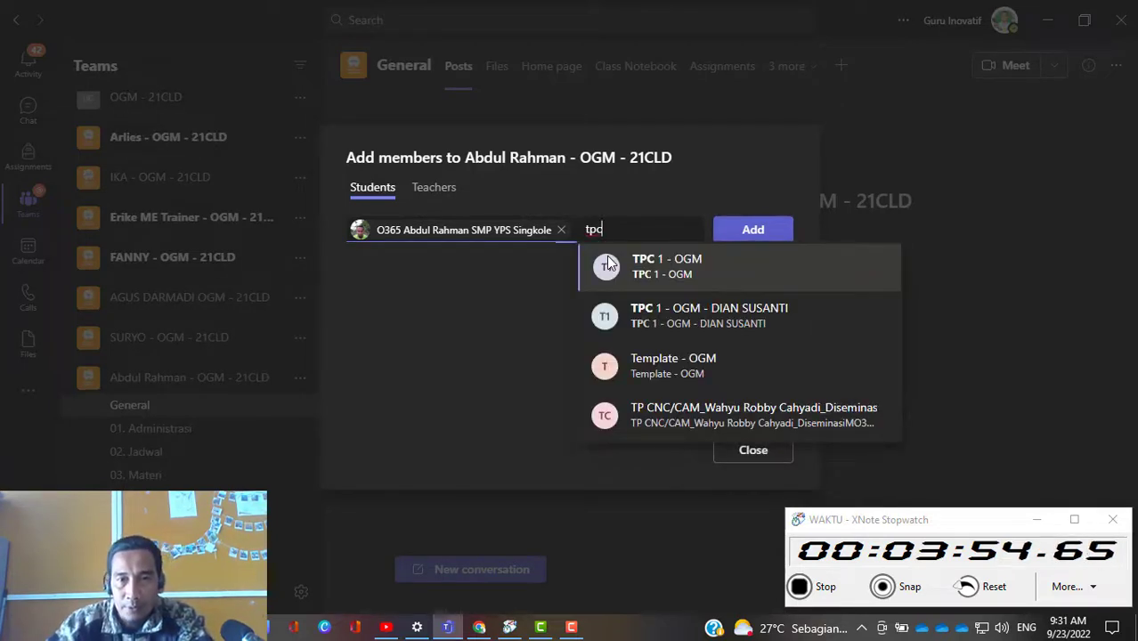
click(684, 311)
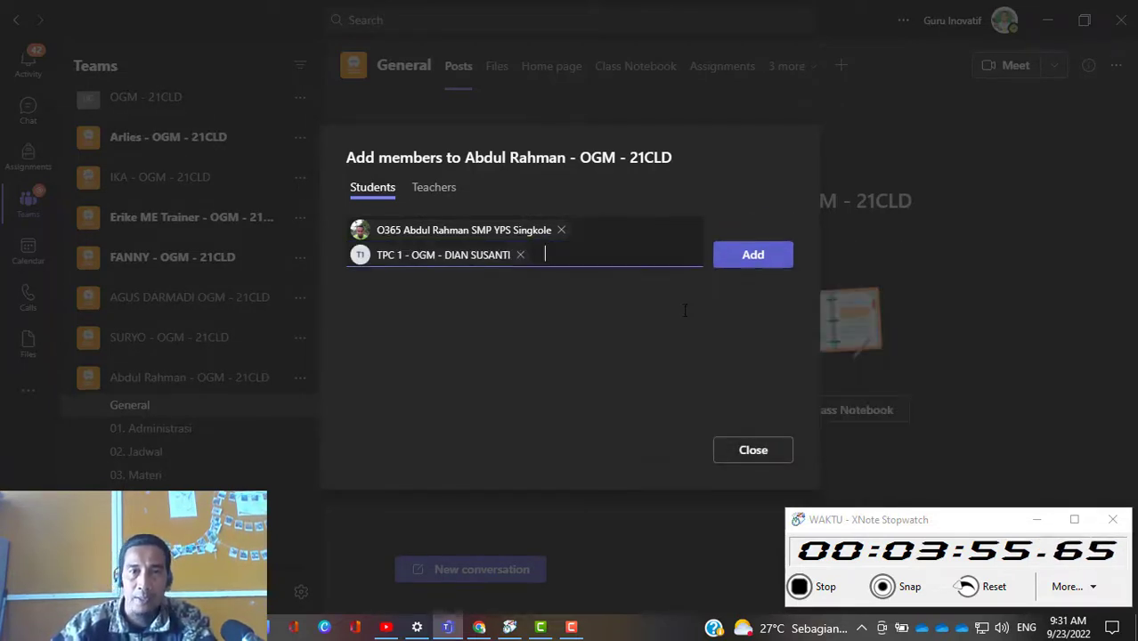
click(756, 265)
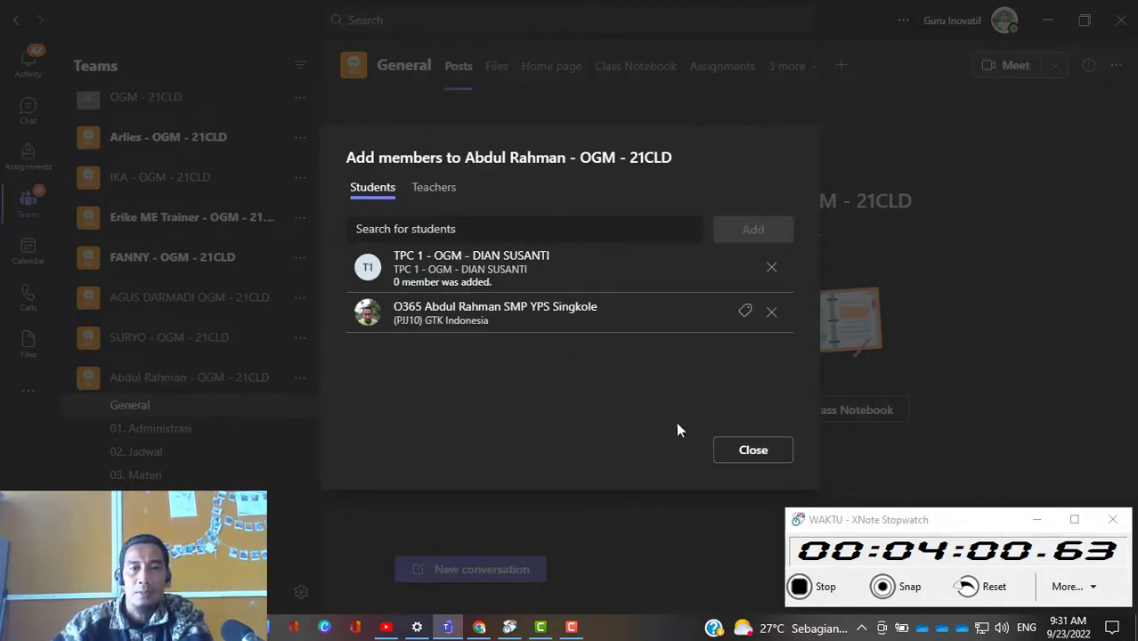
click(753, 459)
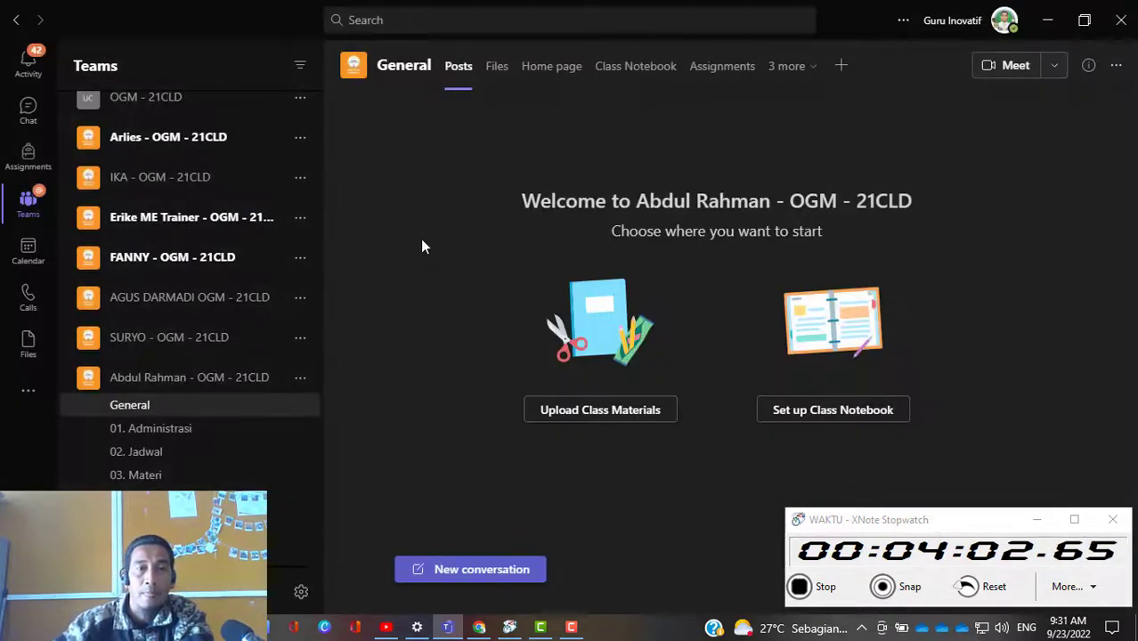
Step: Open the new team's management page and check its owners, members and guests
click(300, 379)
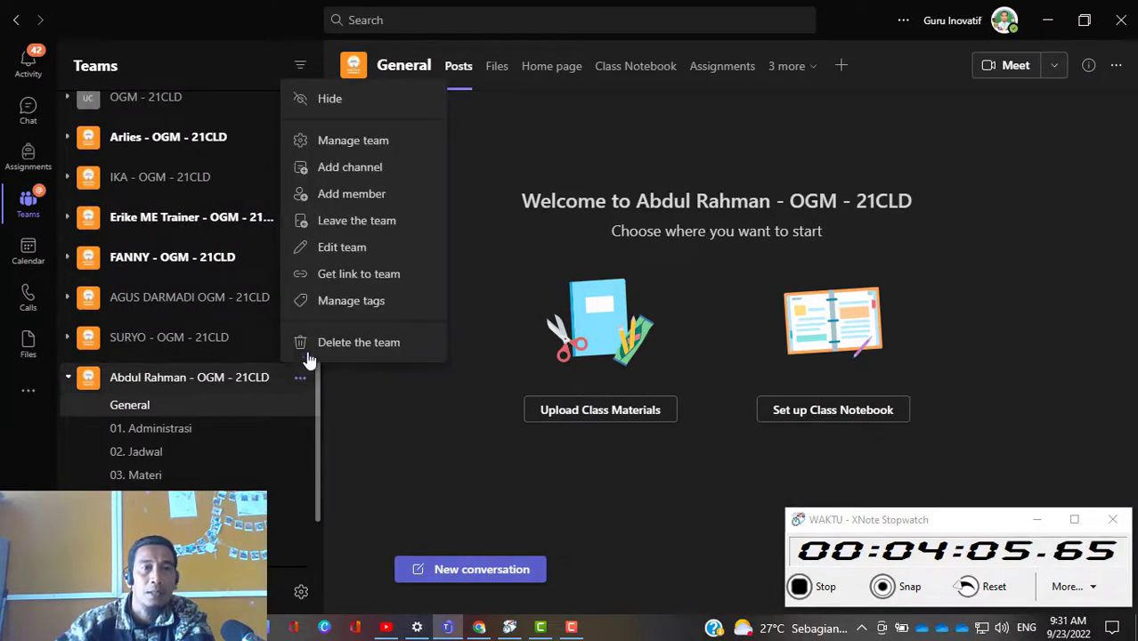
click(366, 142)
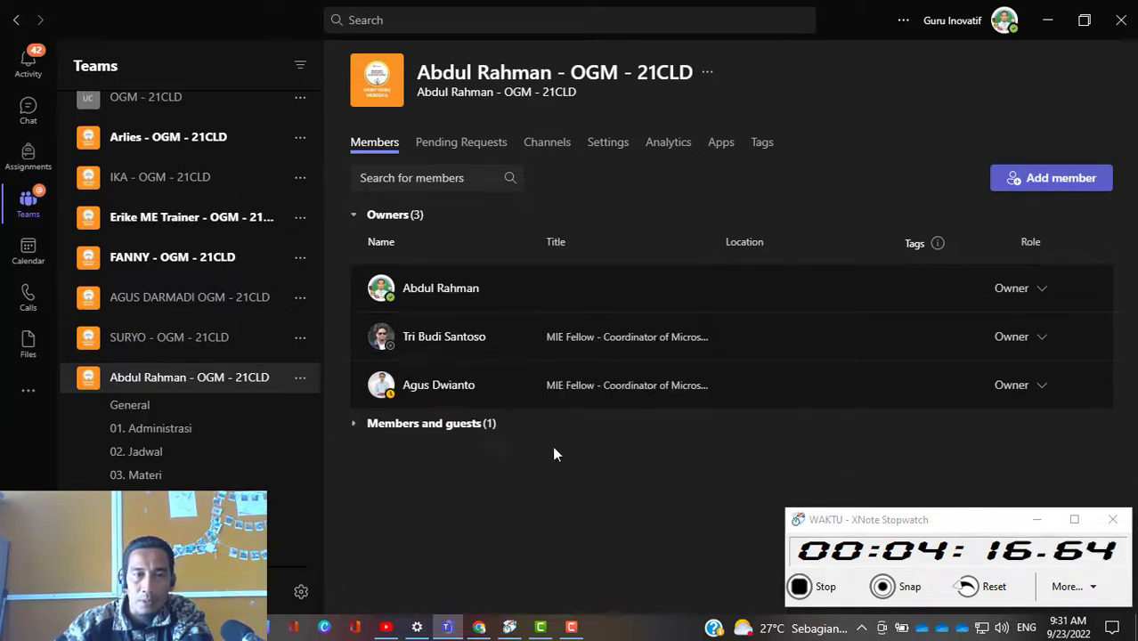
click(479, 430)
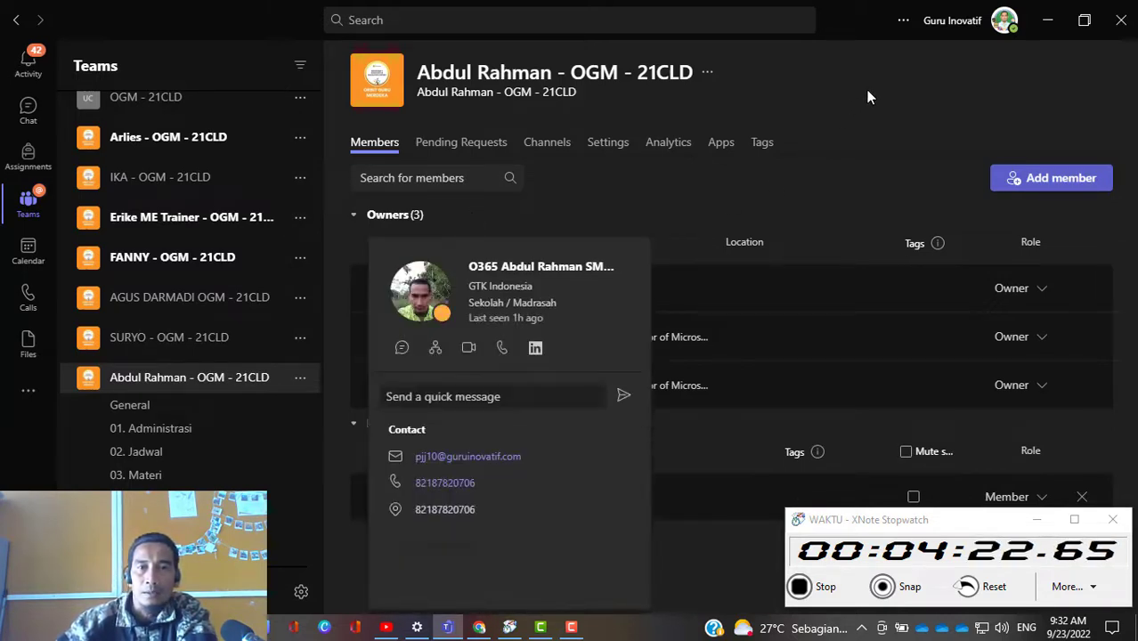
Step: Generate a team code in the new team's settings
click(609, 147)
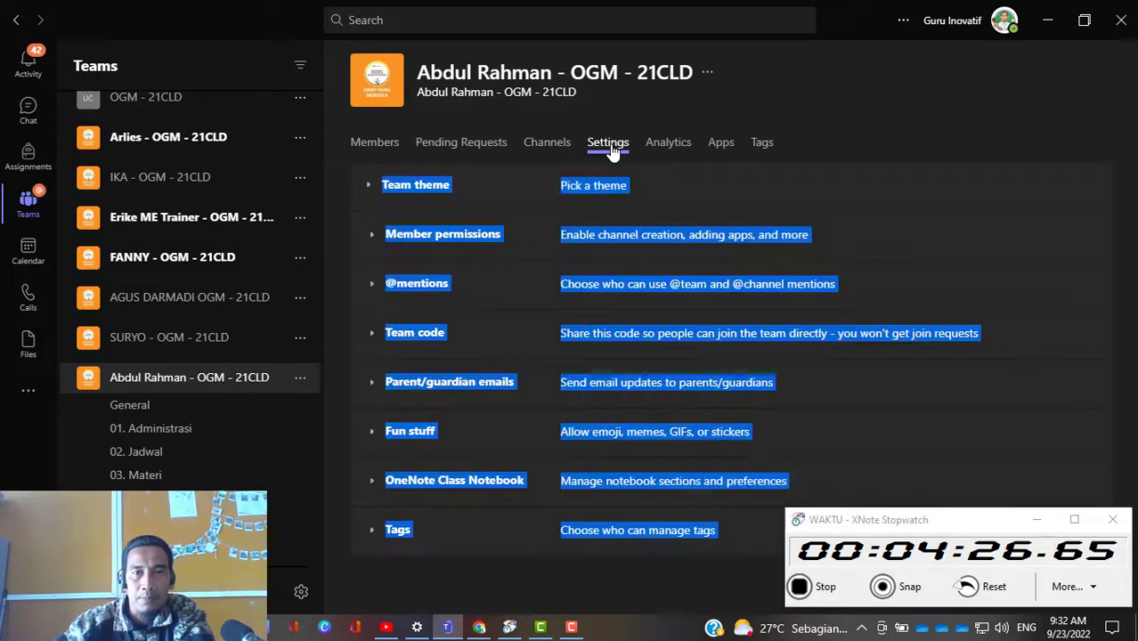
click(941, 155)
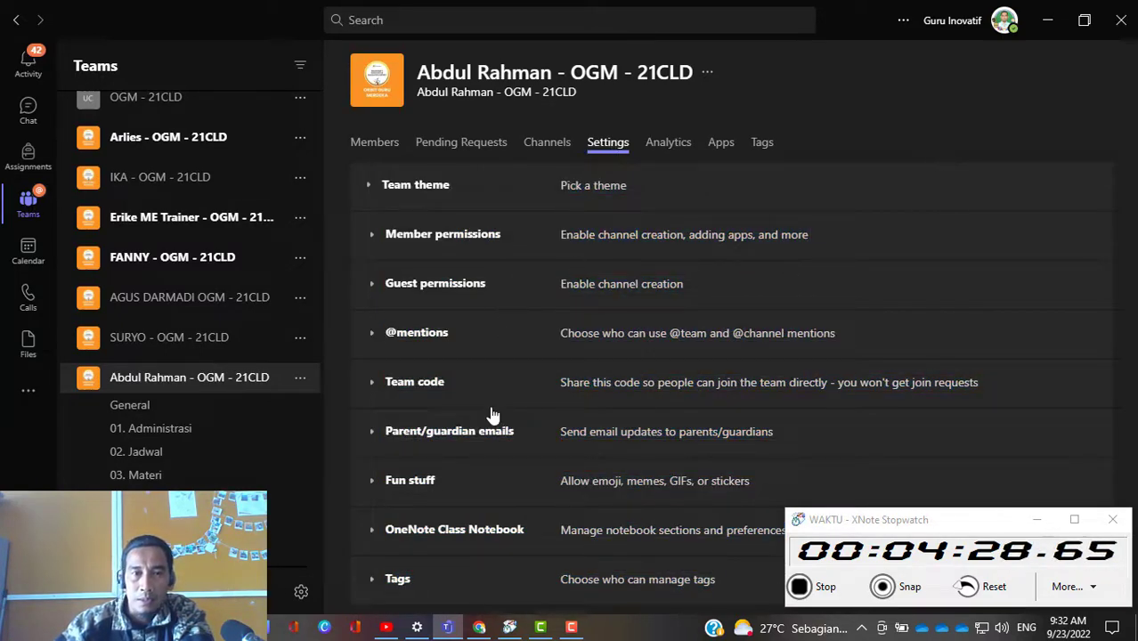
click(430, 391)
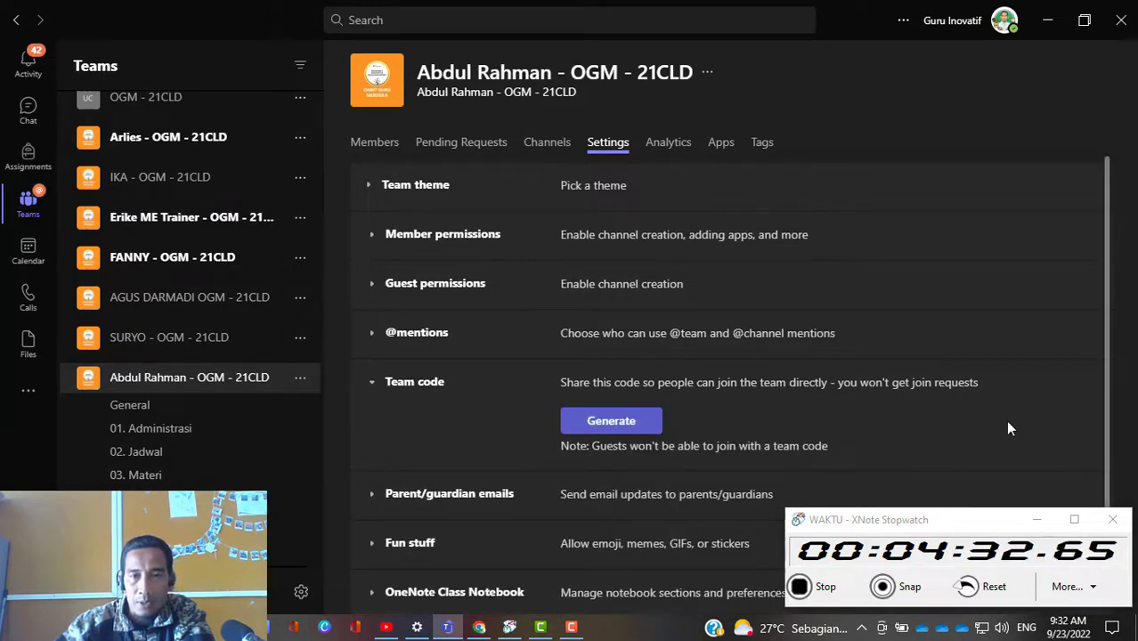
click(640, 429)
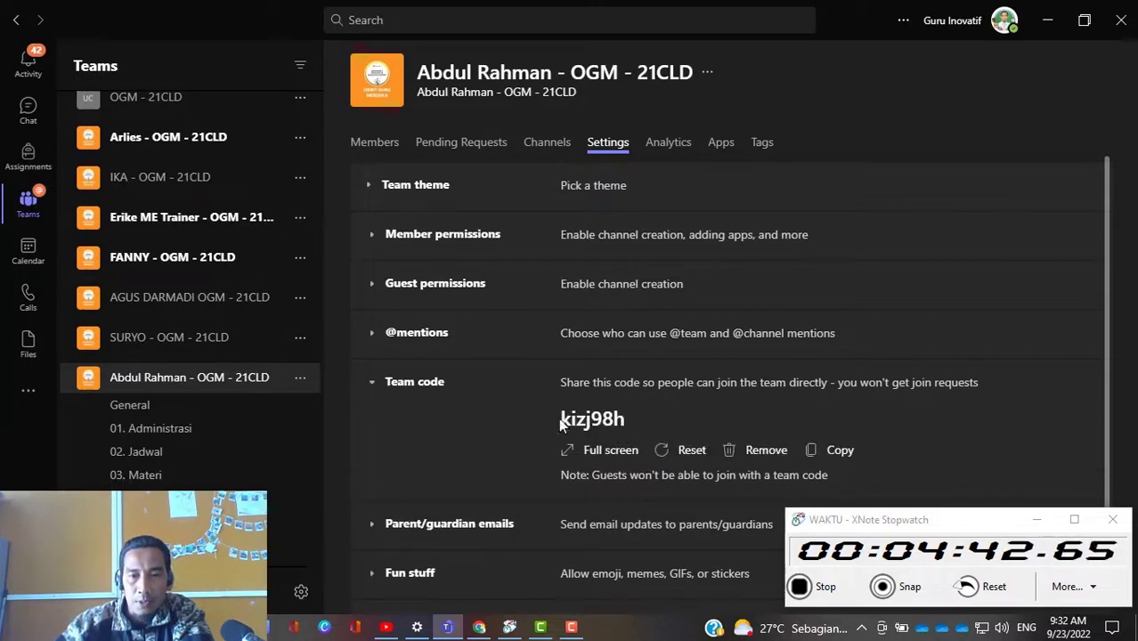
Step: View the team code in full screen, return to the settings and copy the code
click(599, 454)
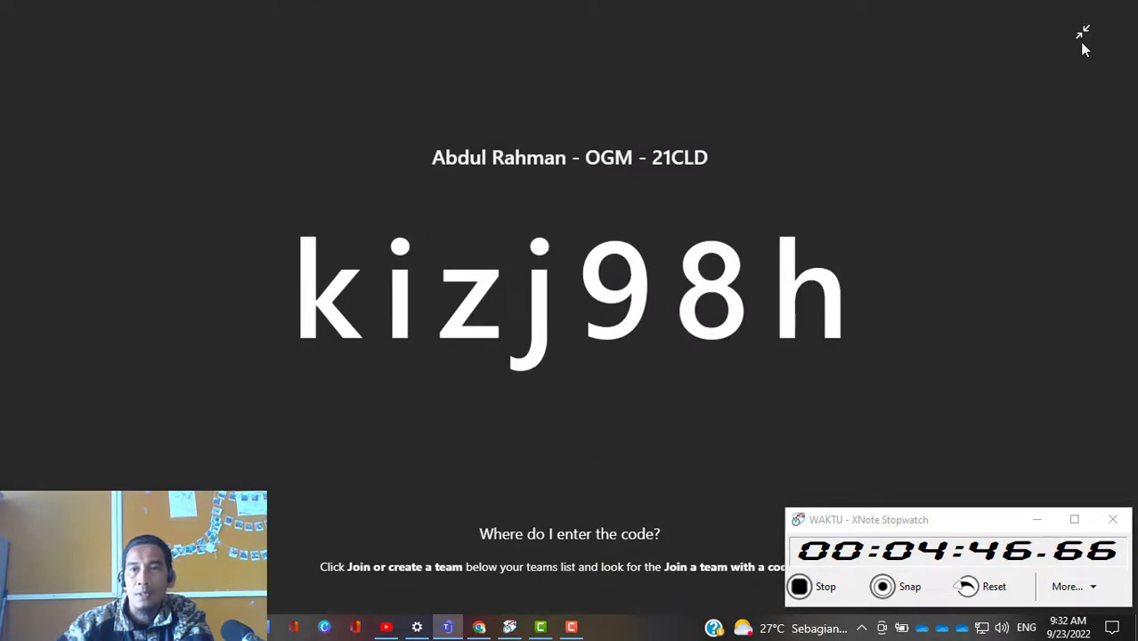
click(1084, 35)
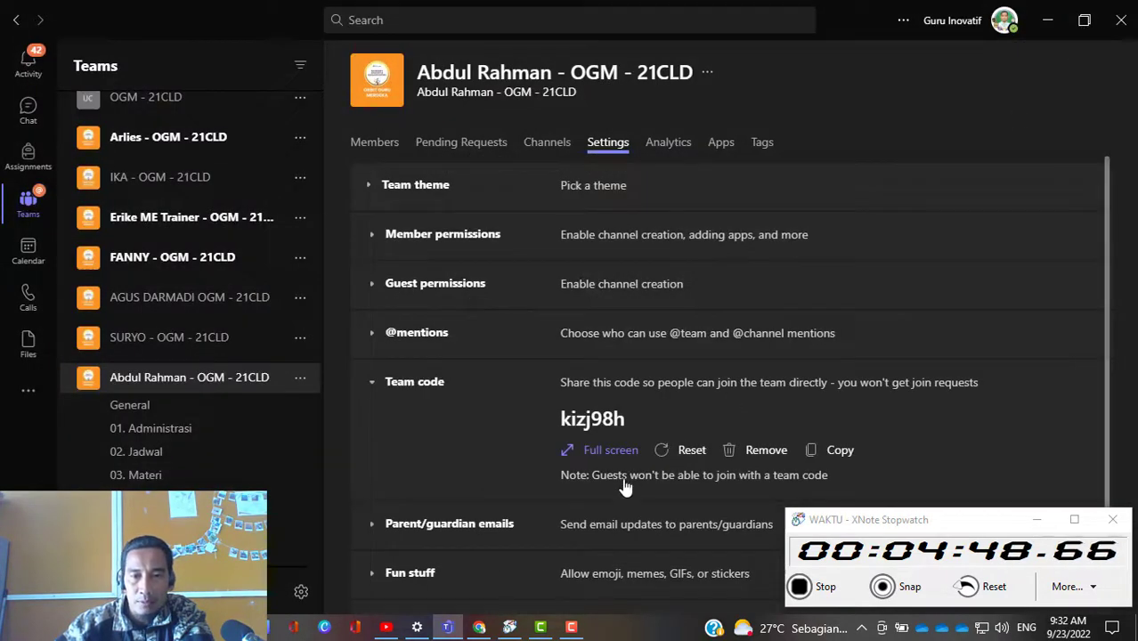
click(835, 454)
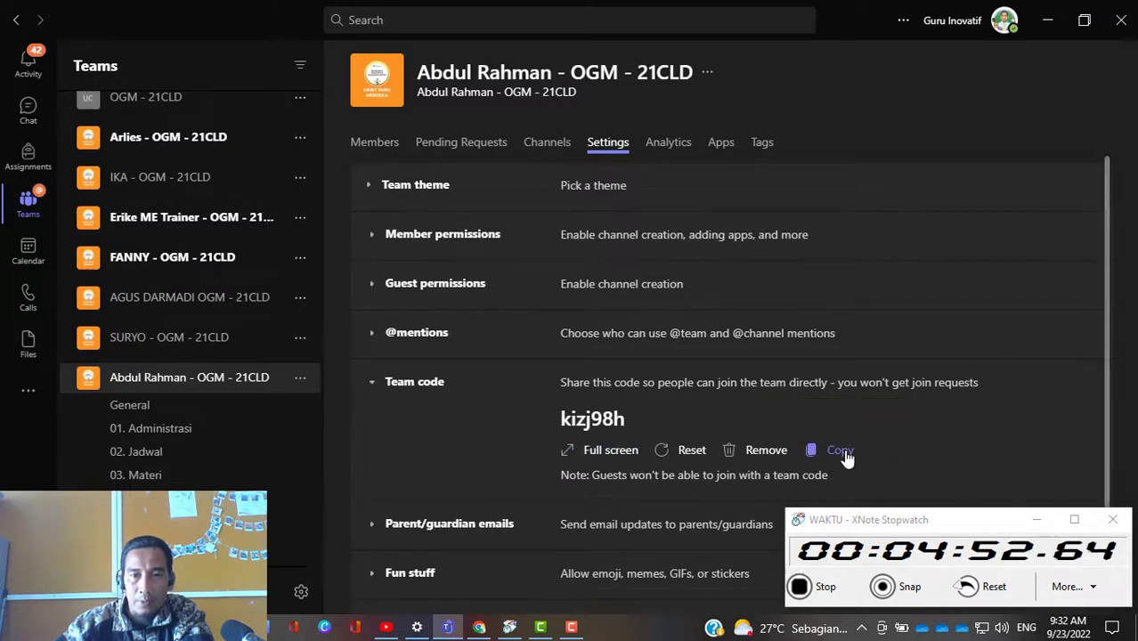
click(844, 452)
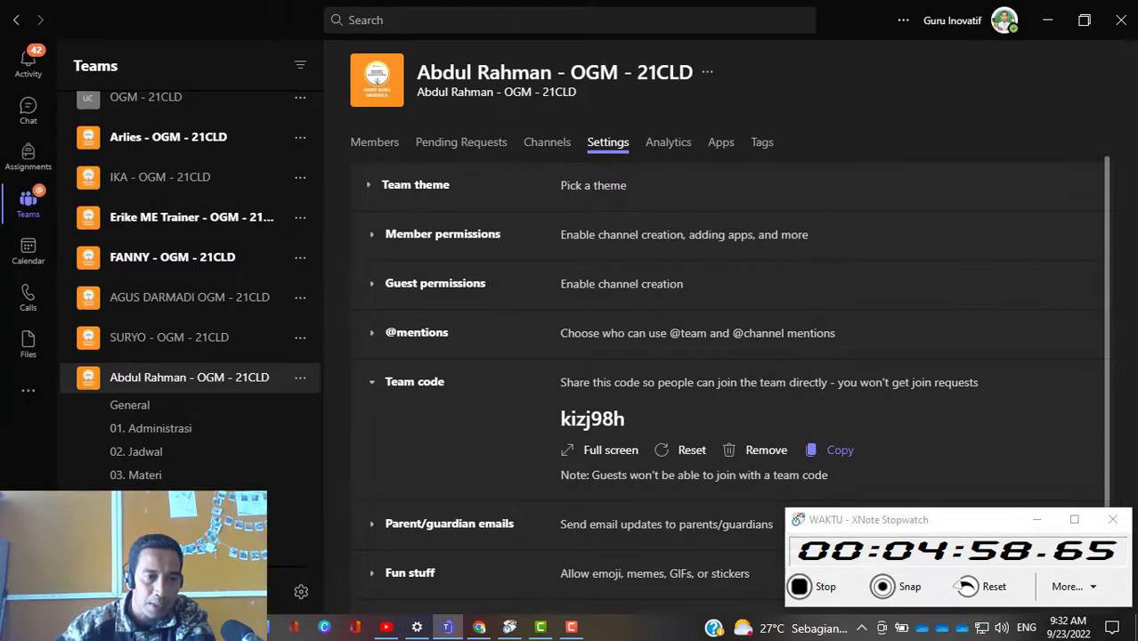
Step: Switch to Notepad with a new blank document
key(super+s)
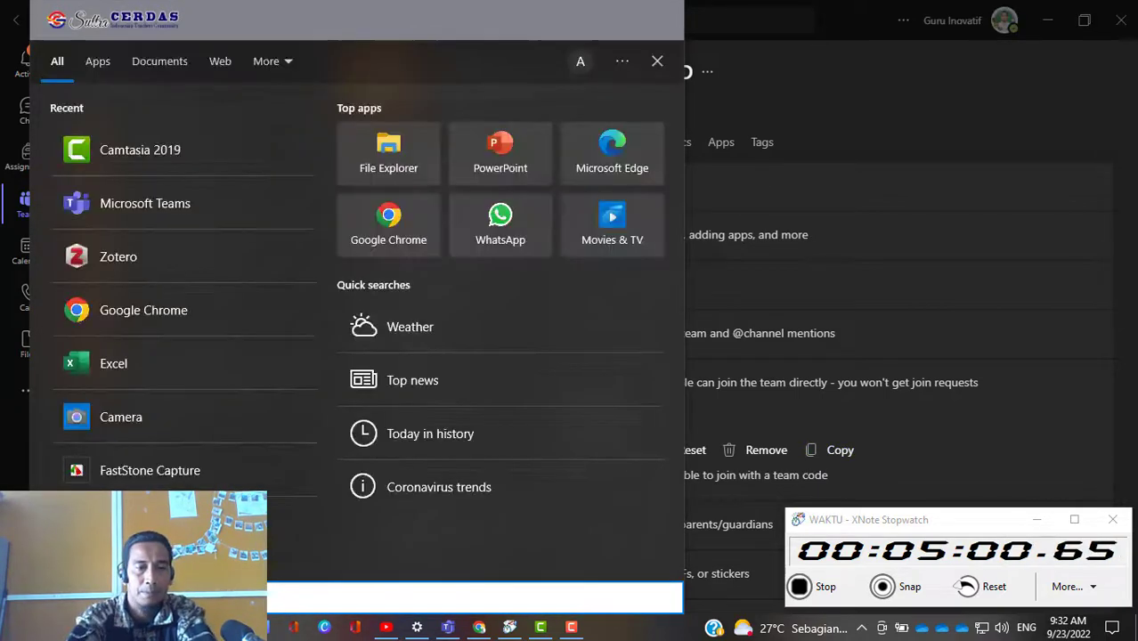
text(tx)
key(Return)
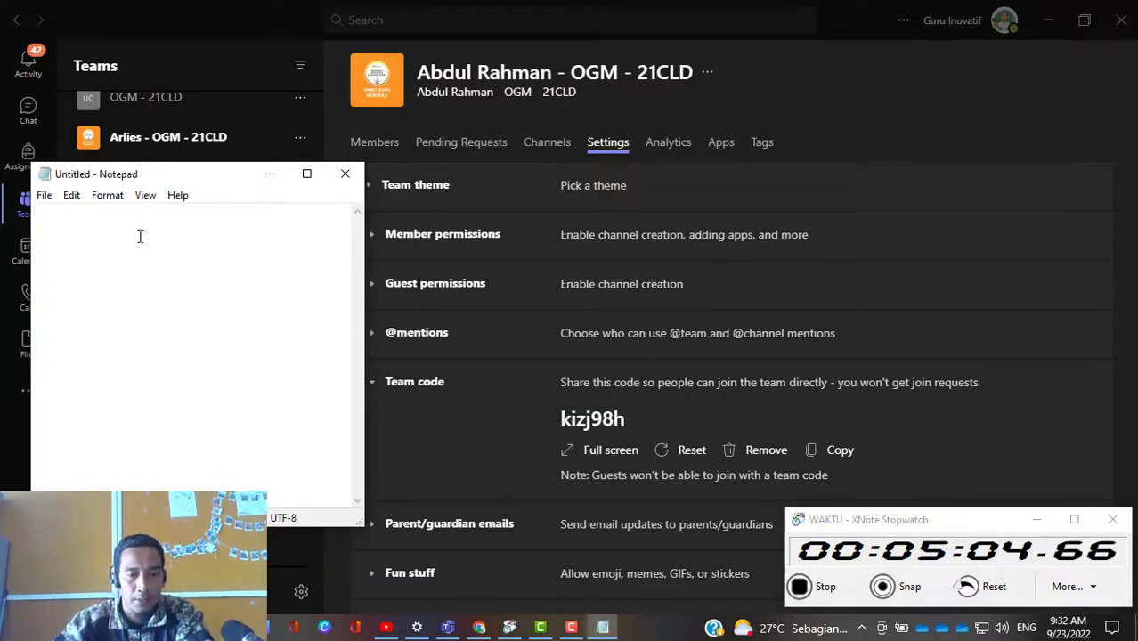
Step: Paste the copied team code into the blank note and label it "Kode Team:"
key(ctrl+v)
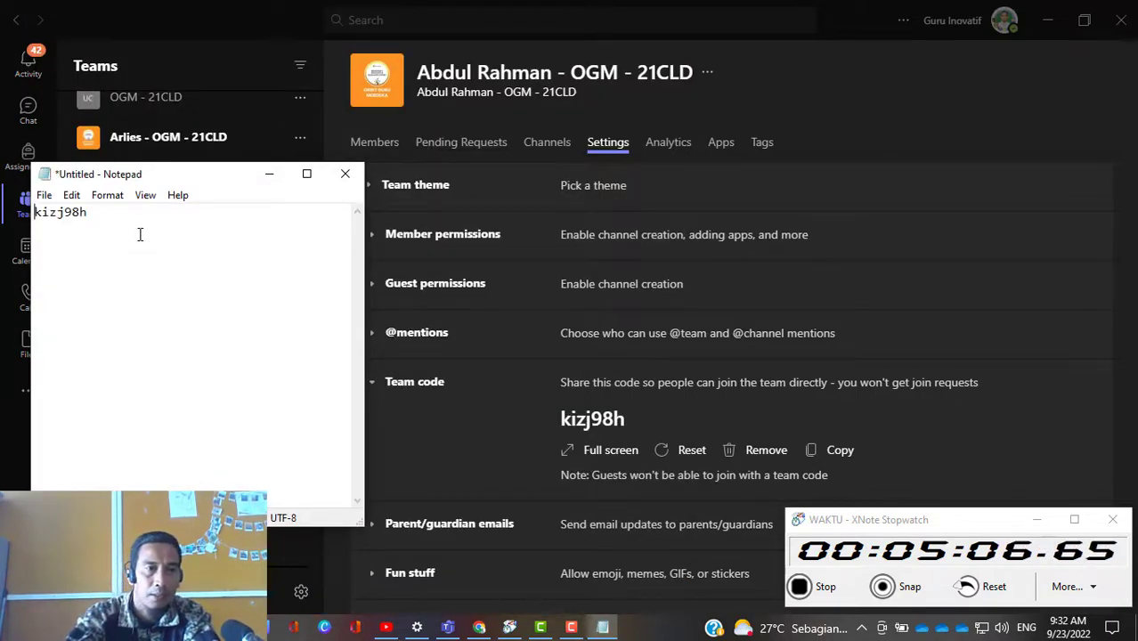
text(Kode T)
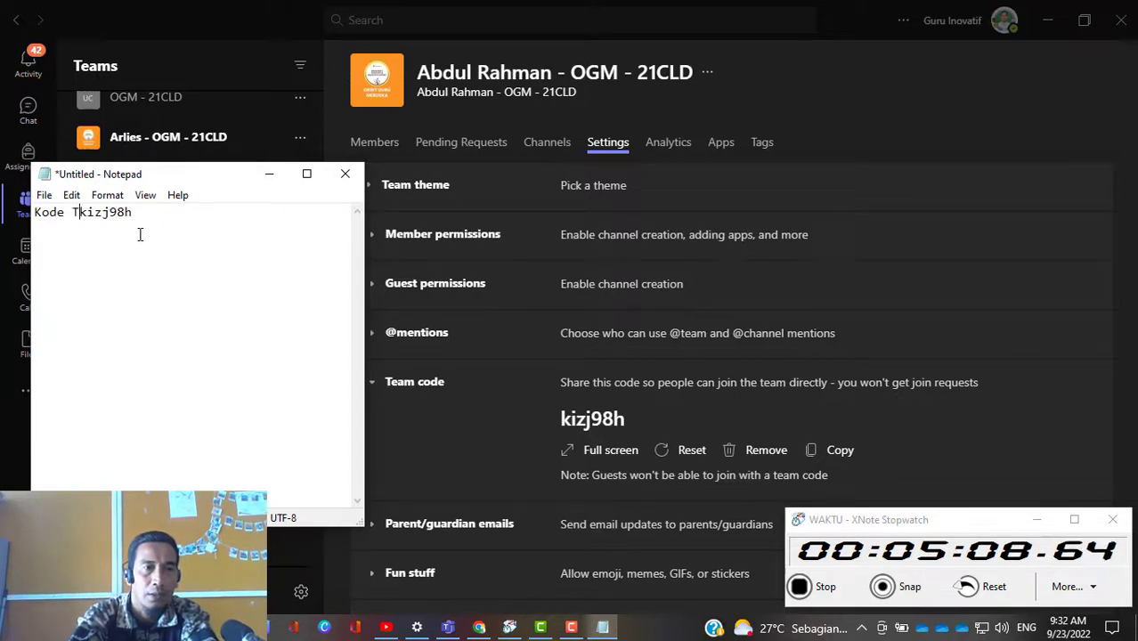
text(eam:)
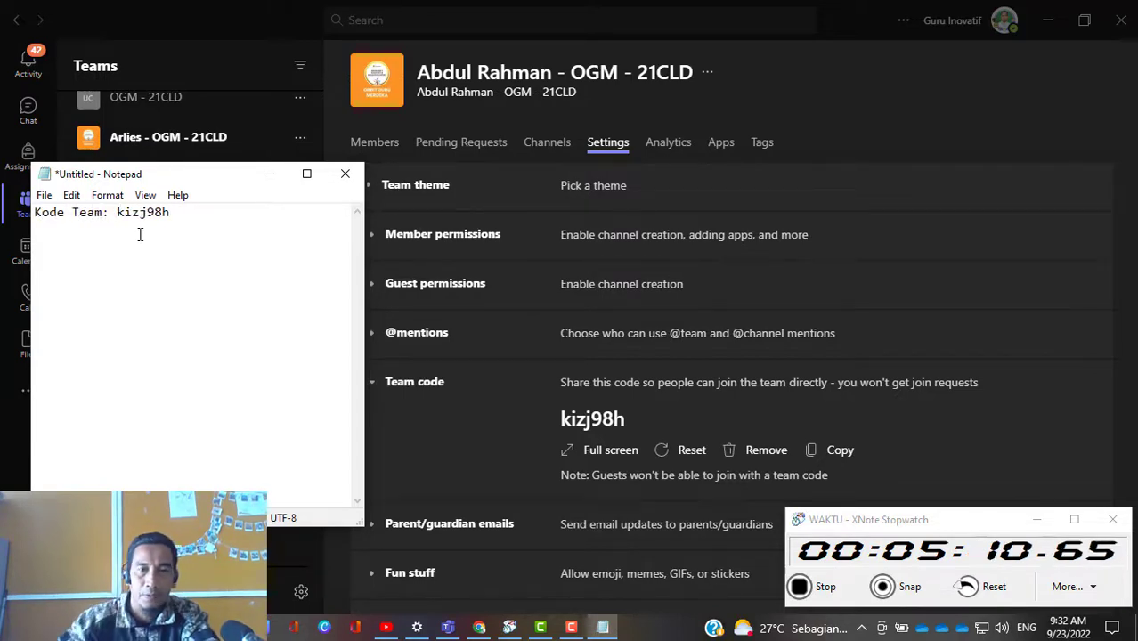
Step: Switch back to Microsoft Teams and turn channel moderation on for the new team's 01. Administrasi channel
click(873, 122)
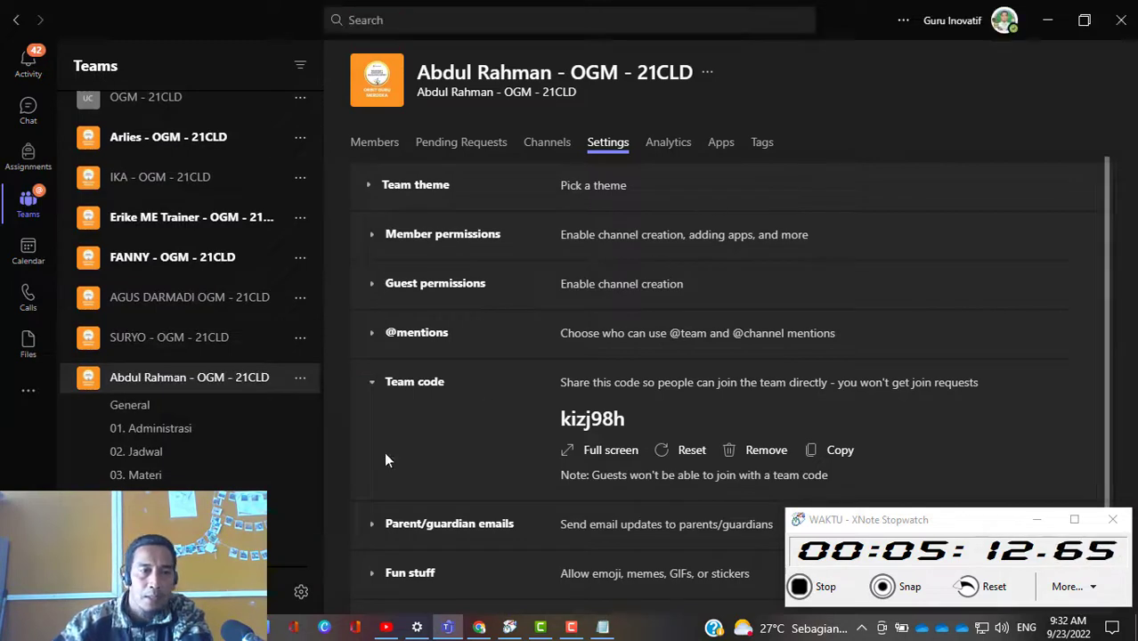
scroll(160, 432, down, 2)
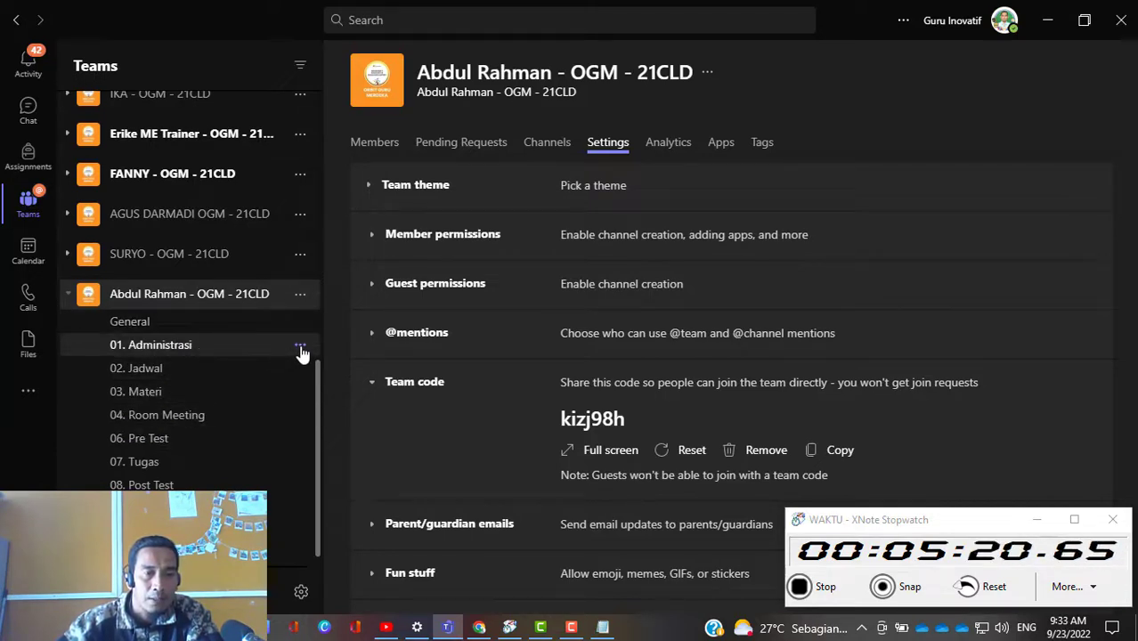
click(300, 347)
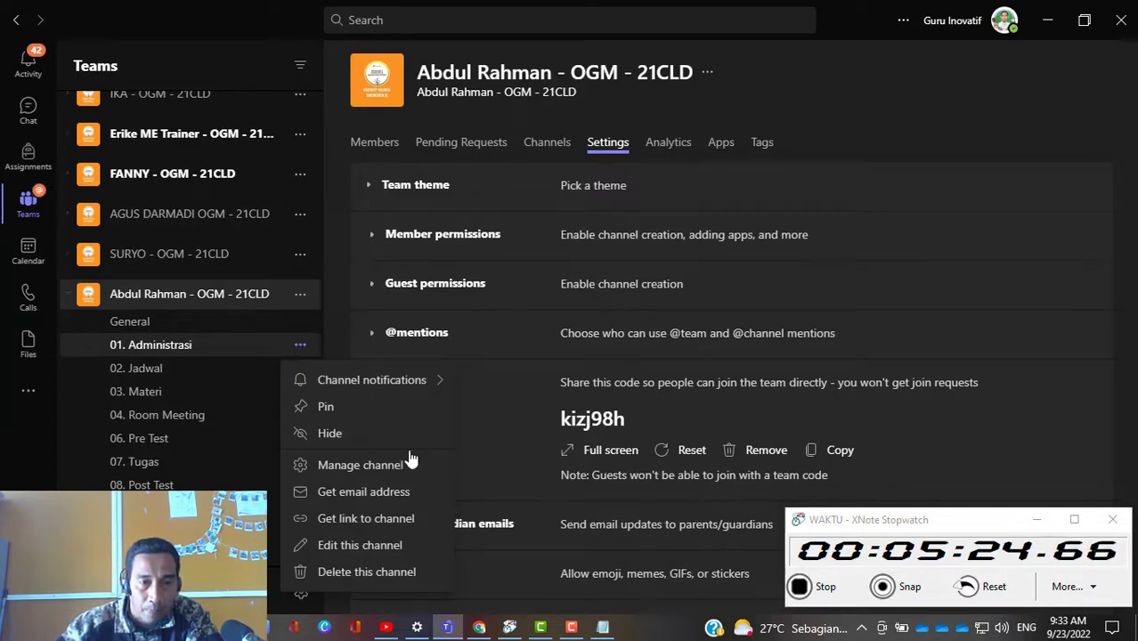
click(390, 474)
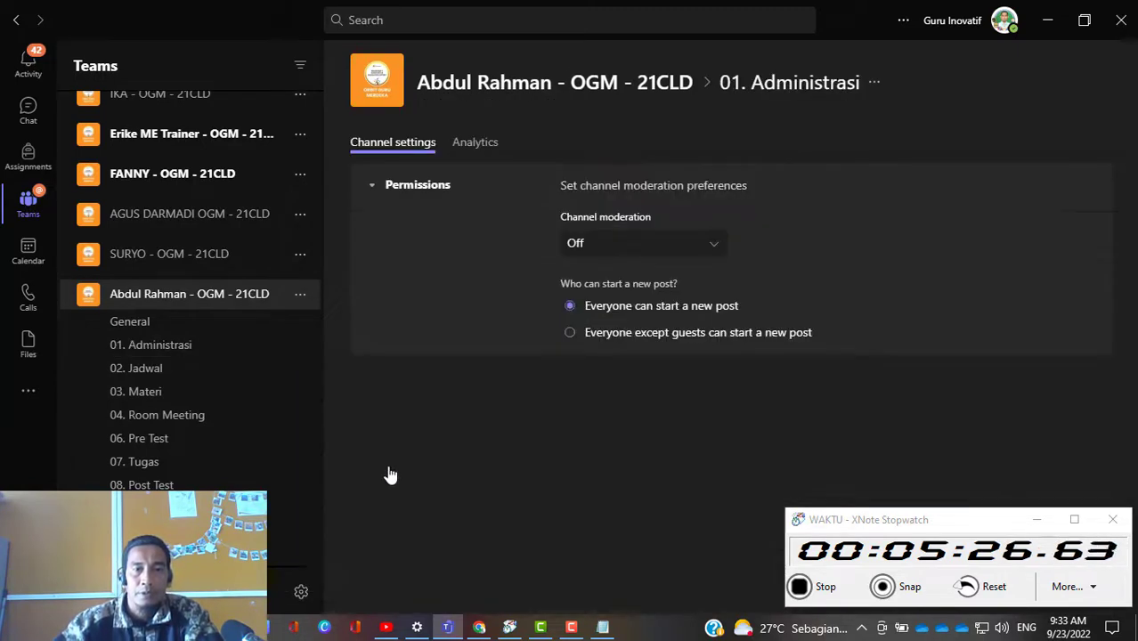
click(718, 249)
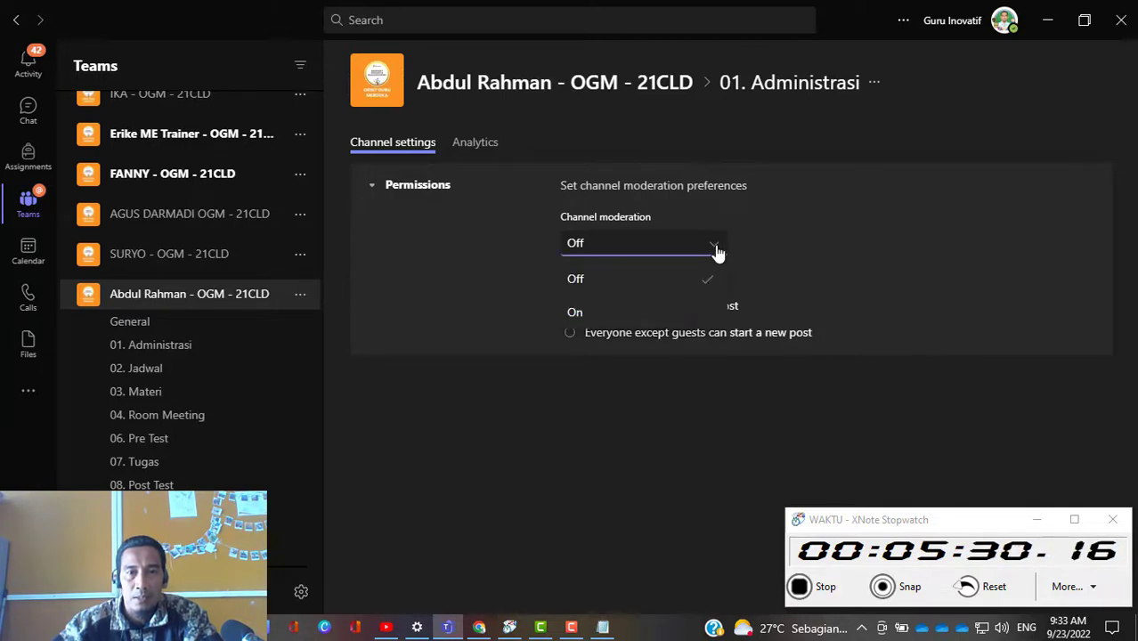
click(693, 314)
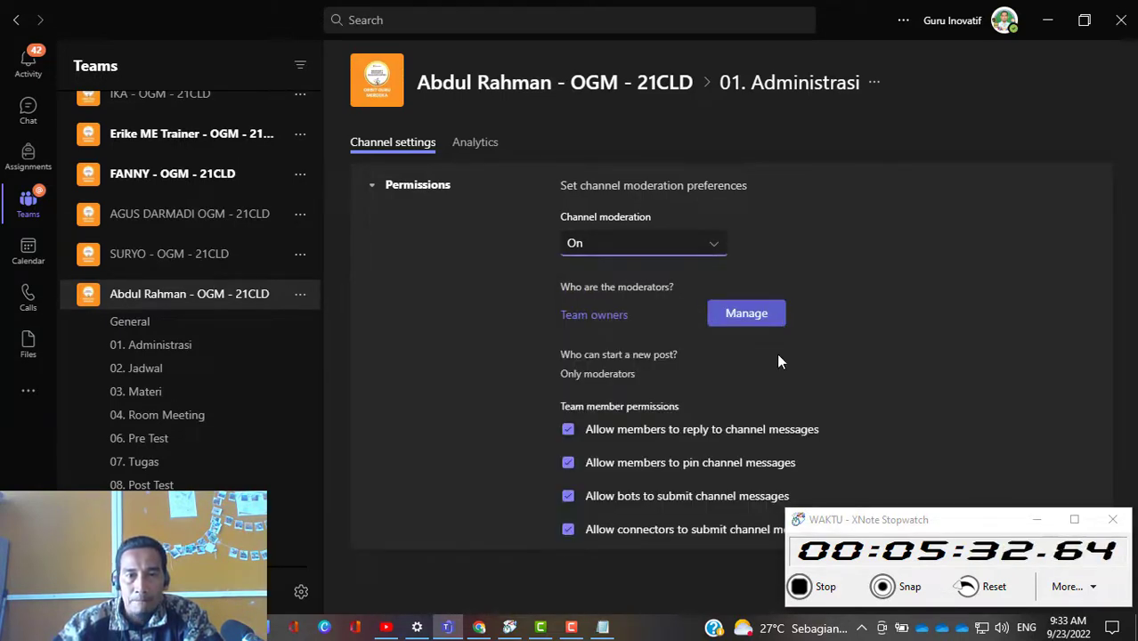
Step: Review the moderators of the 01. Administrasi channel, keeping the team owners as moderators
click(588, 322)
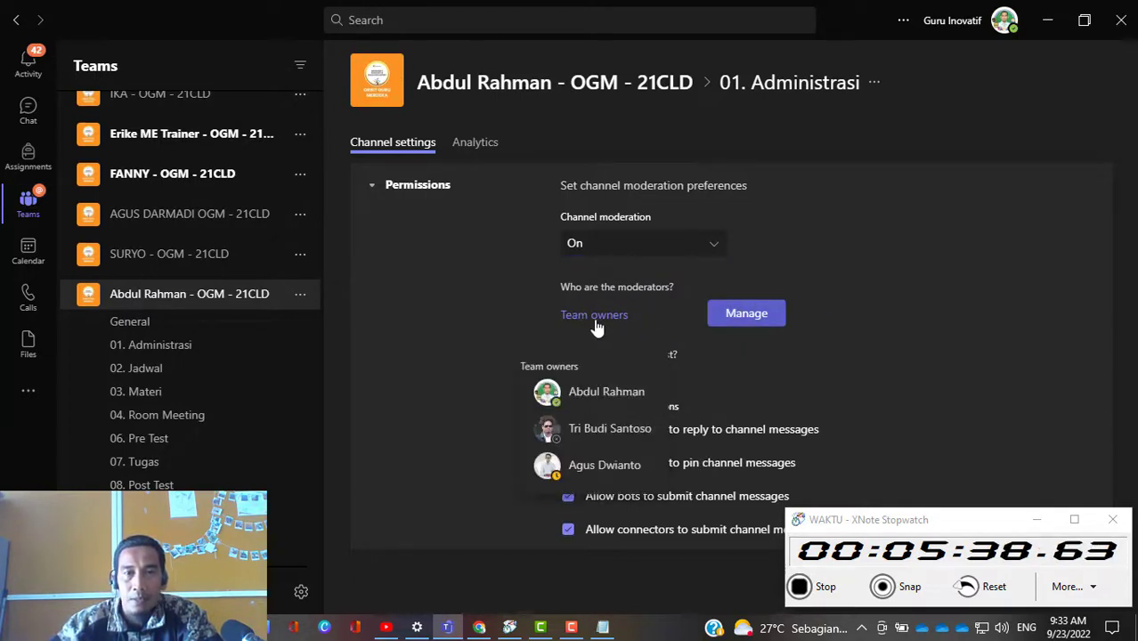
click(748, 314)
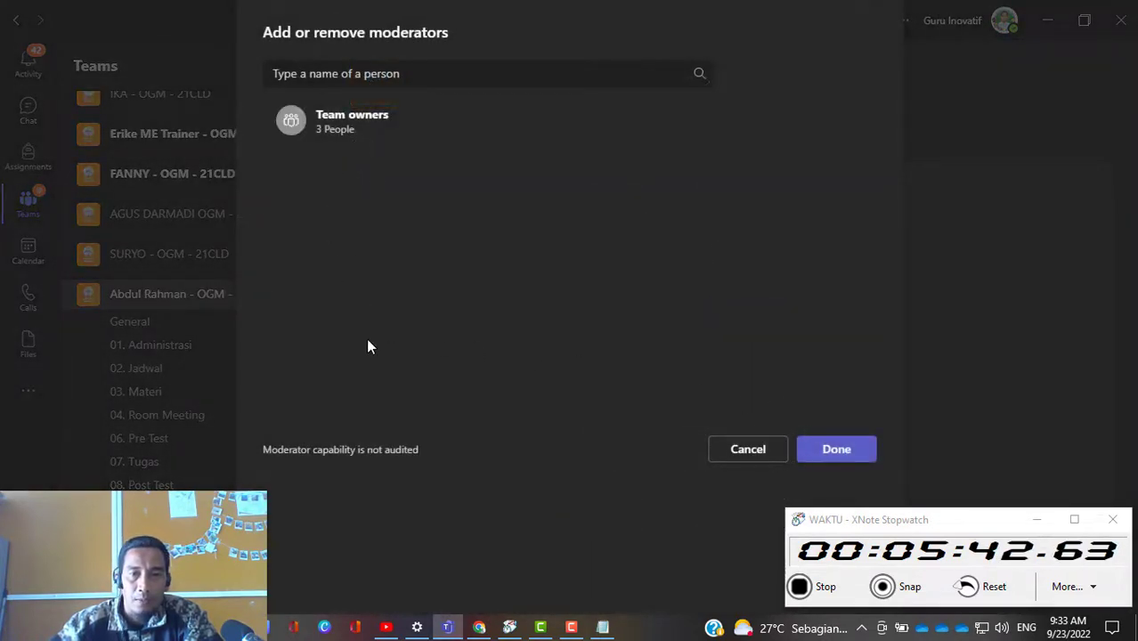
click(826, 461)
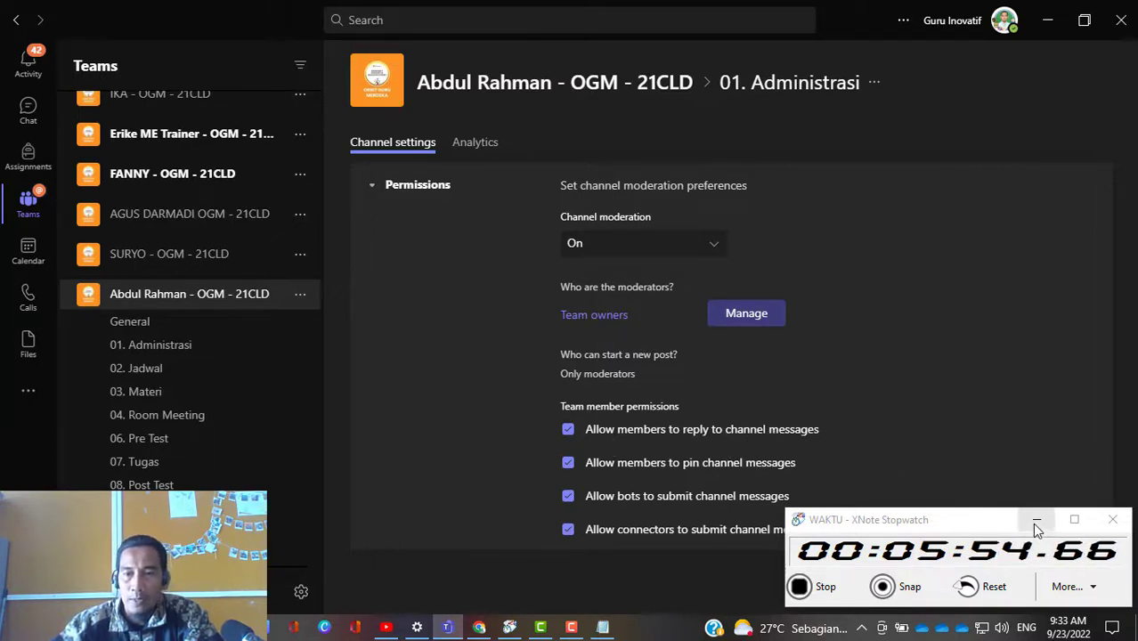
drag(998, 521, 963, 490)
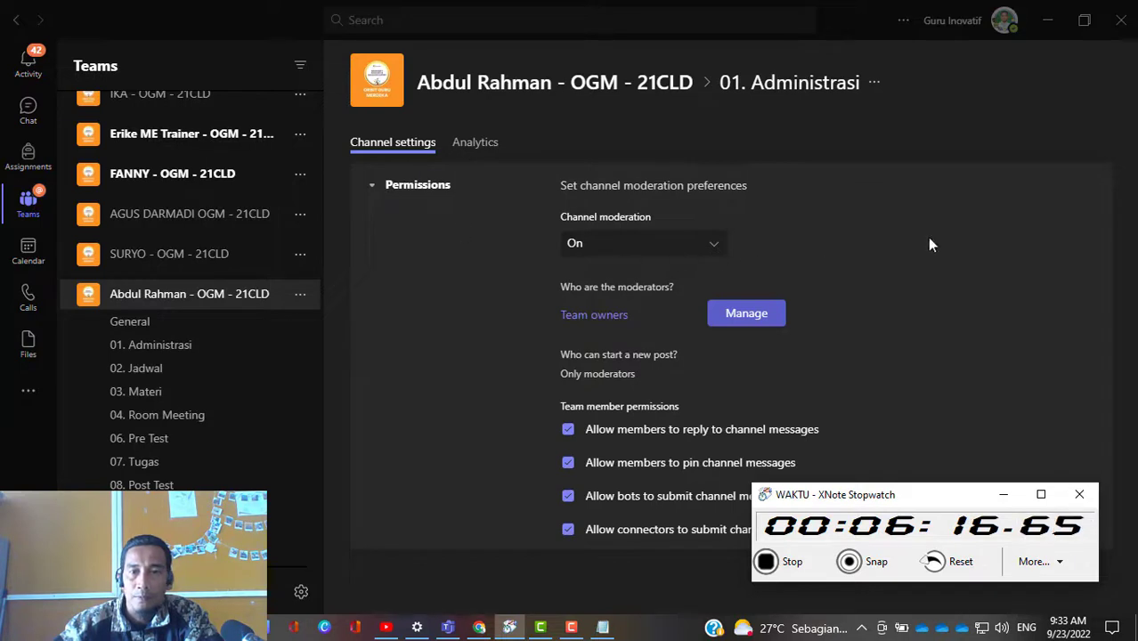
mouse_move(968, 495)
mouse_down()
mouse_move(563, 499)
mouse_move(972, 499)
mouse_up()
Step: Turn channel moderation on for the 02. Jadwal channel
click(149, 377)
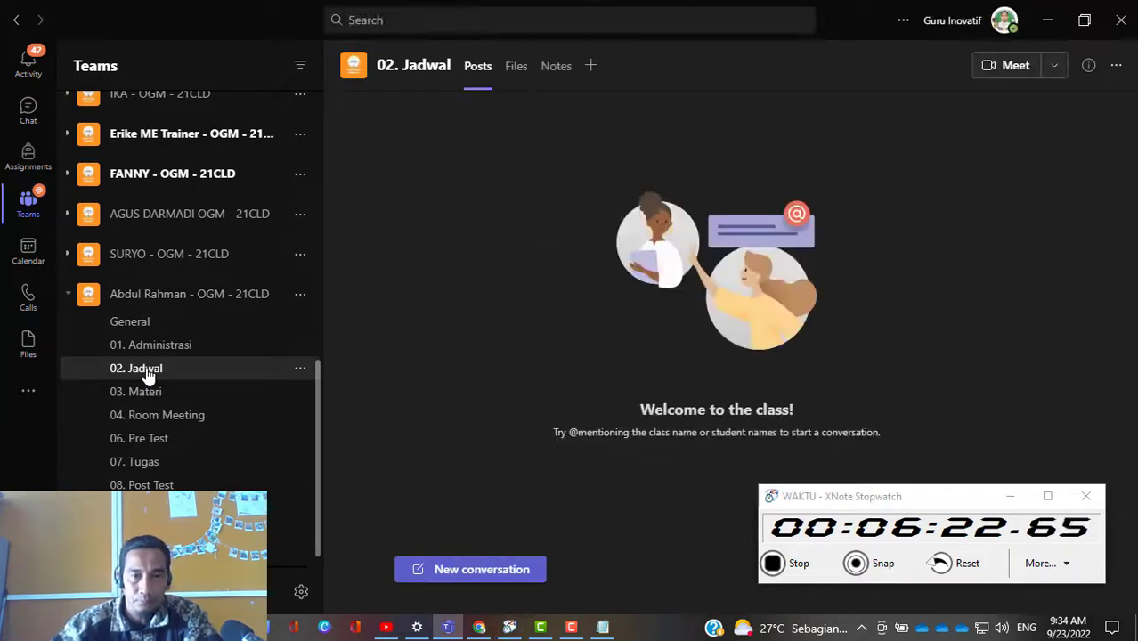
click(300, 369)
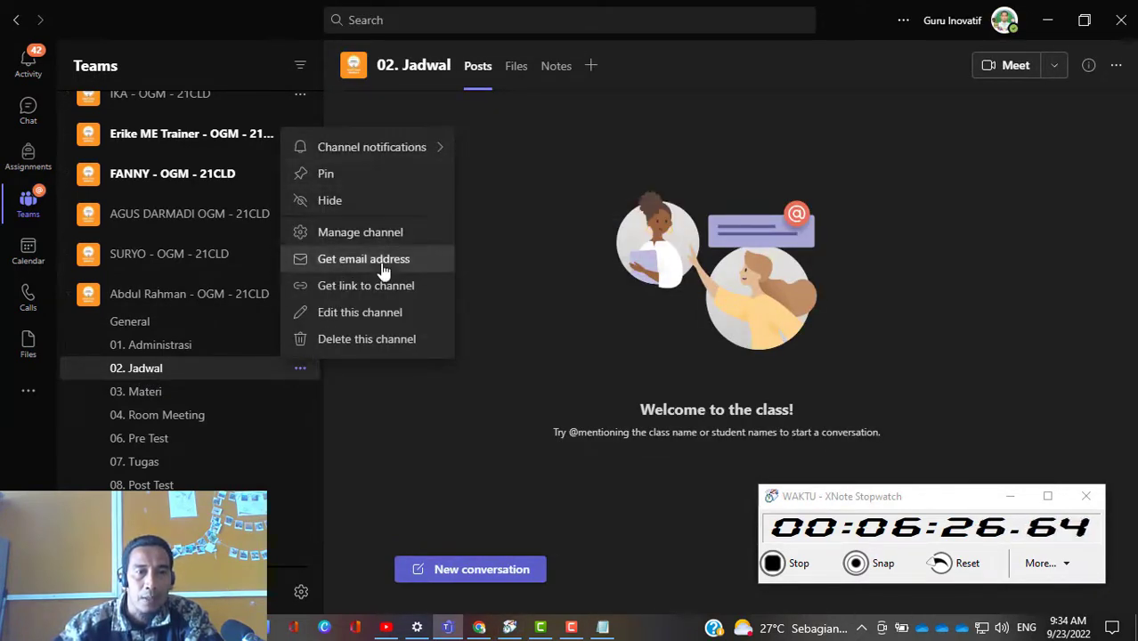
click(390, 232)
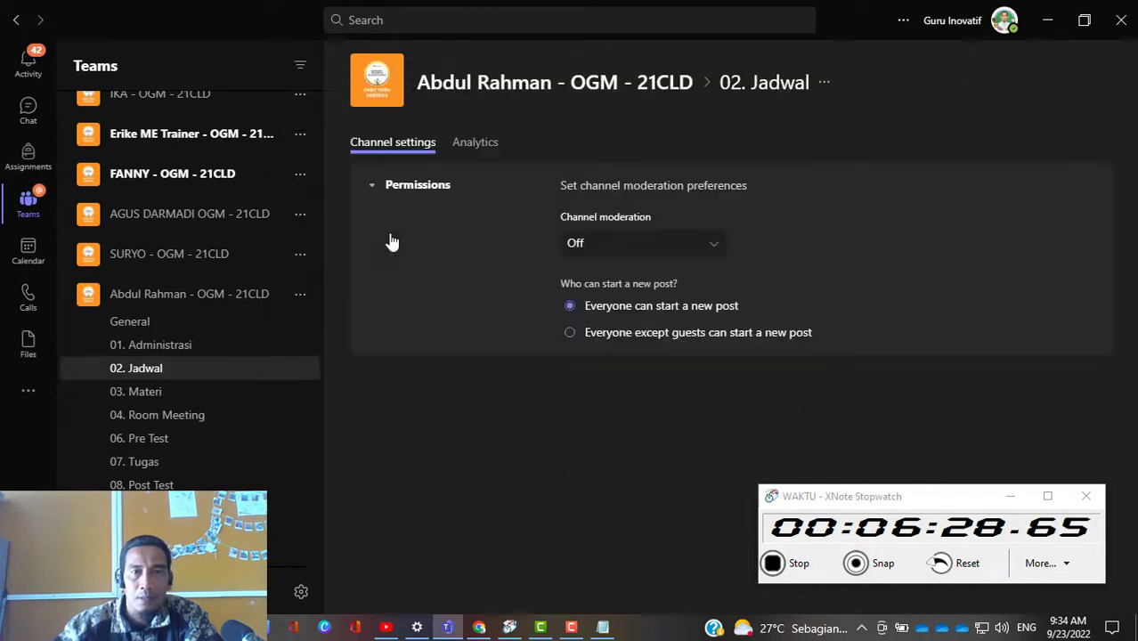
click(705, 249)
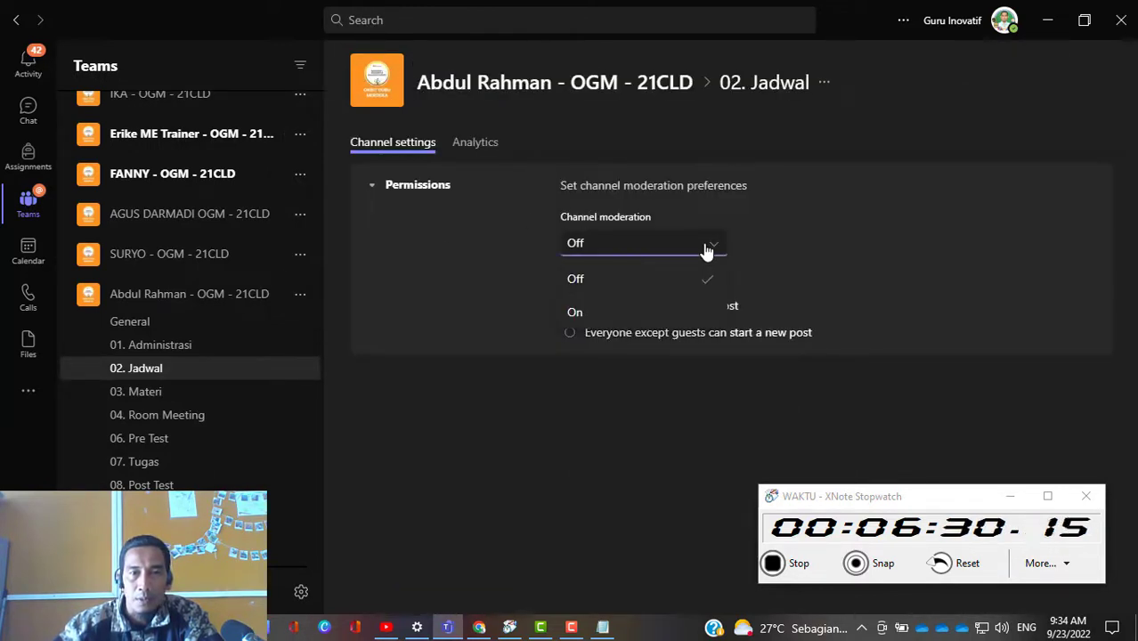
click(582, 309)
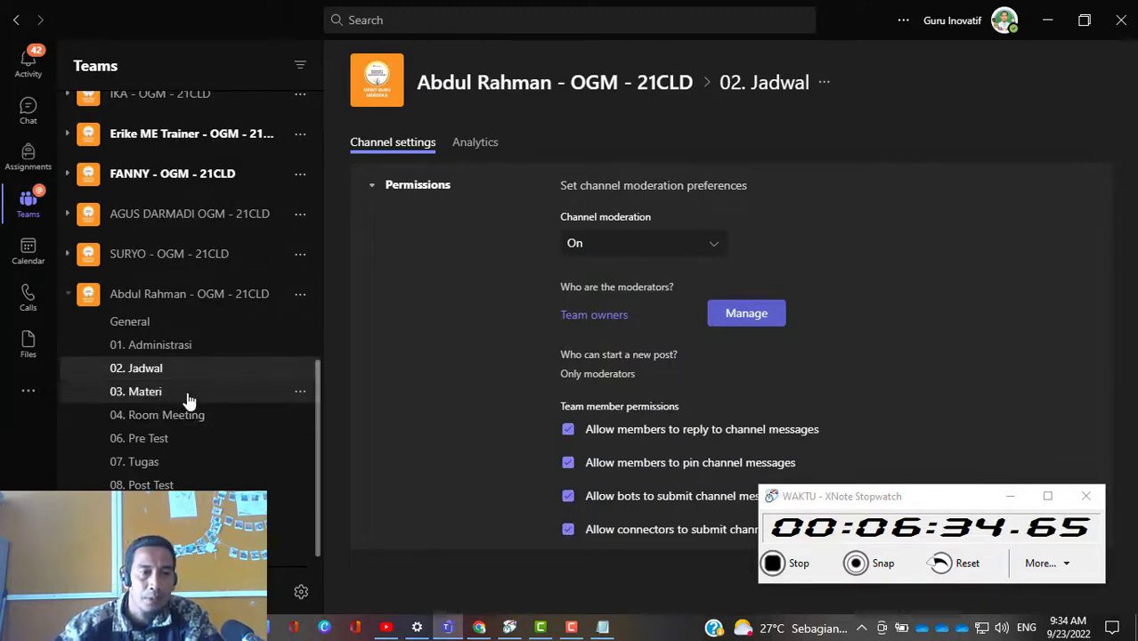
Step: Turn channel moderation on for the 03. Materi channel
click(301, 394)
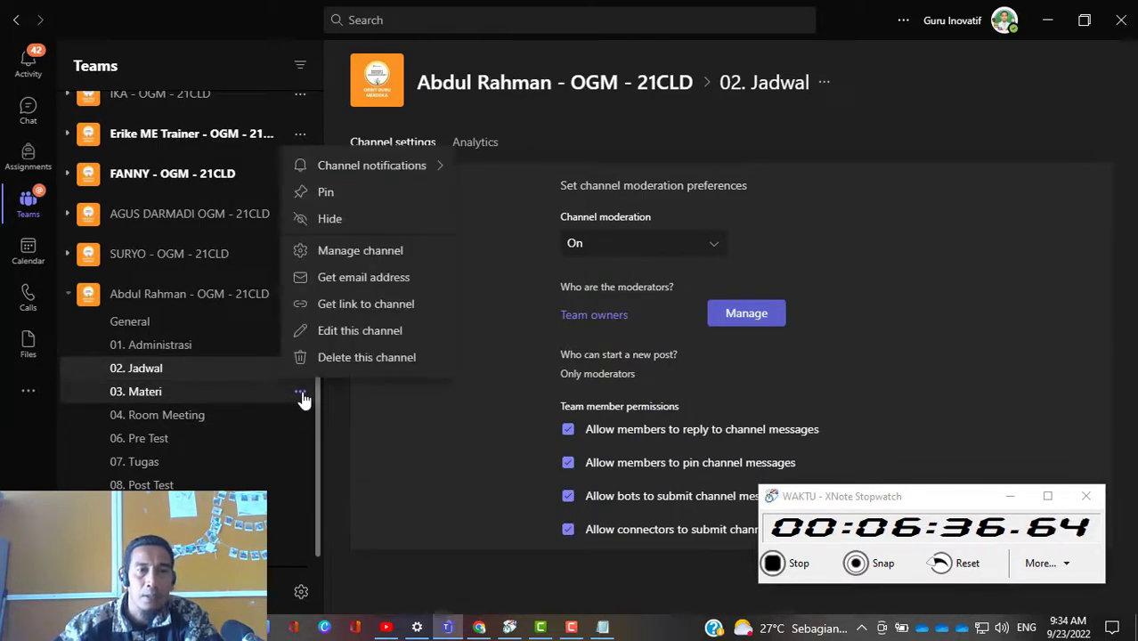
click(398, 252)
click(684, 254)
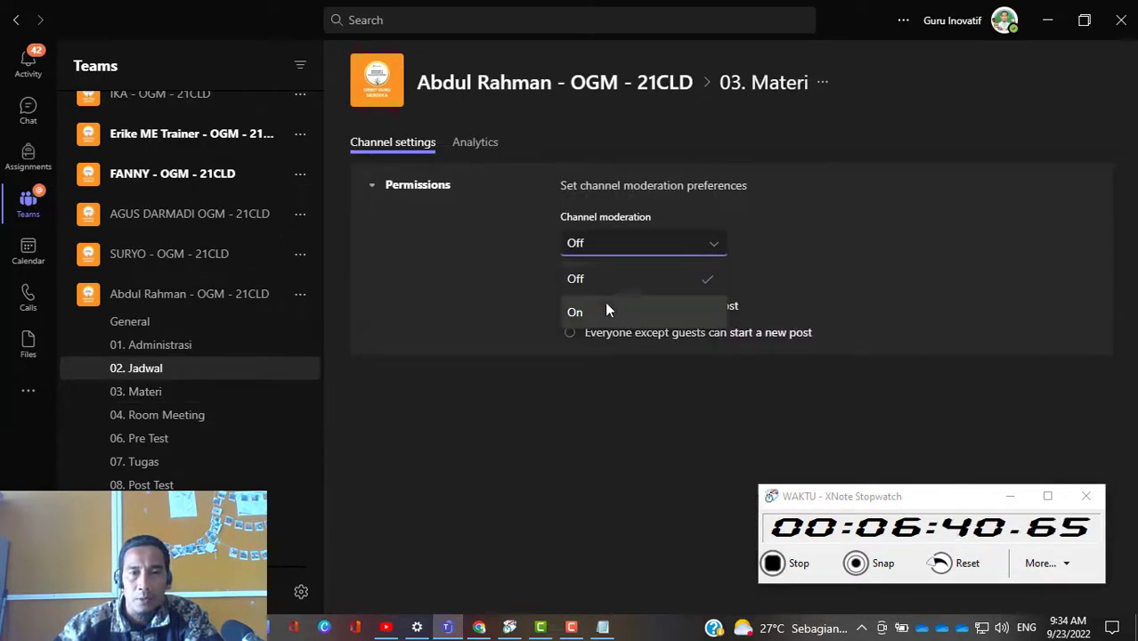
click(596, 311)
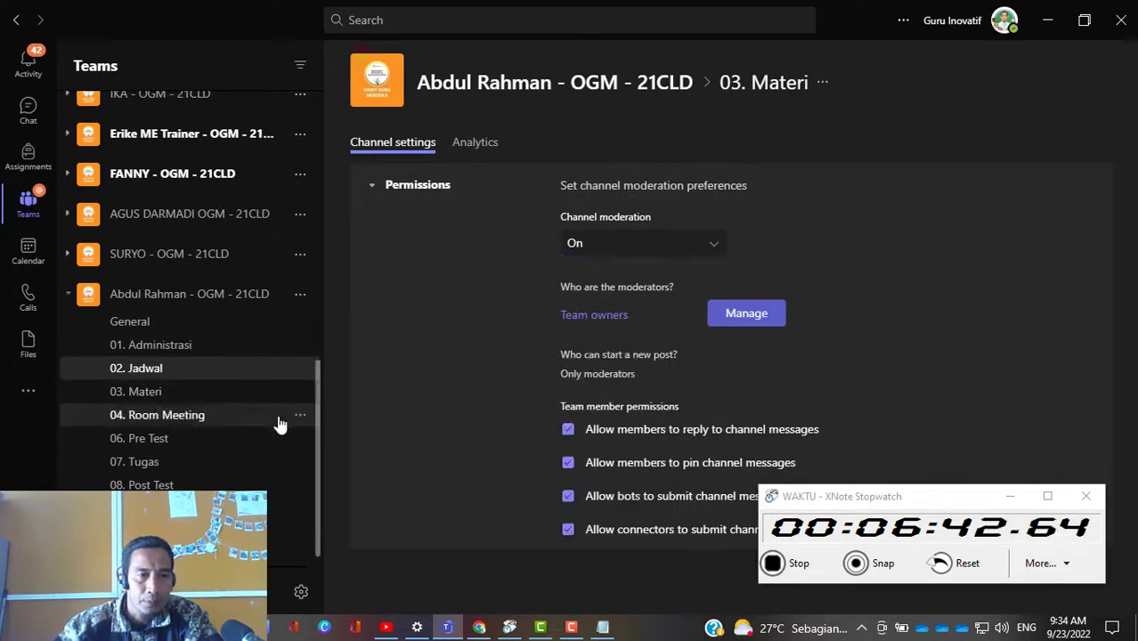
Step: Turn channel moderation on for the 04. Room Meeting channel
click(300, 415)
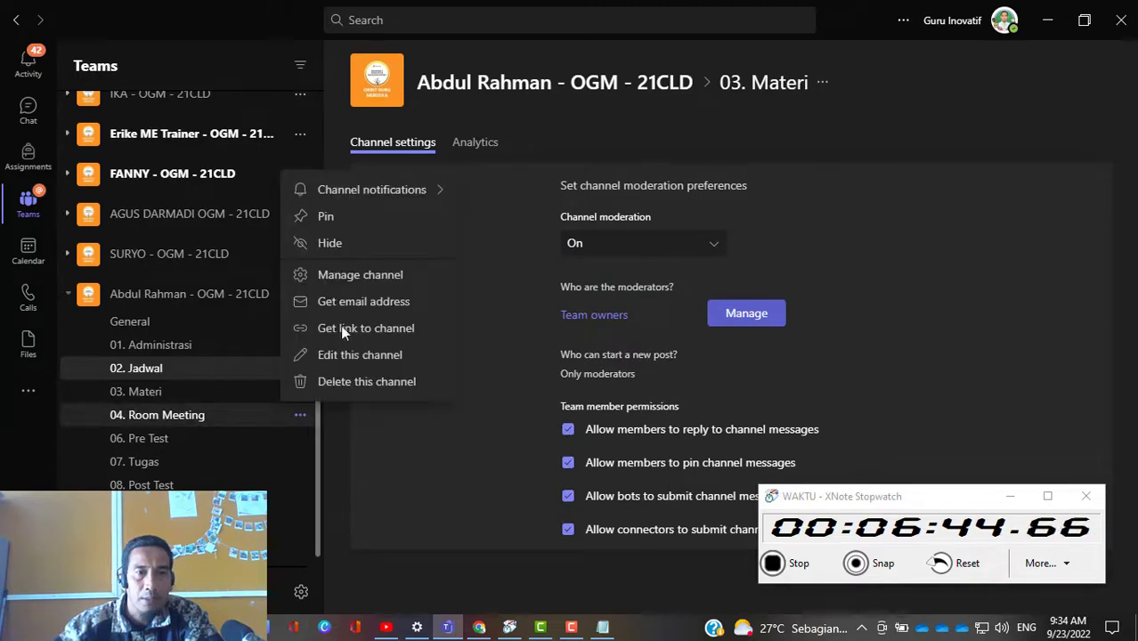
click(356, 276)
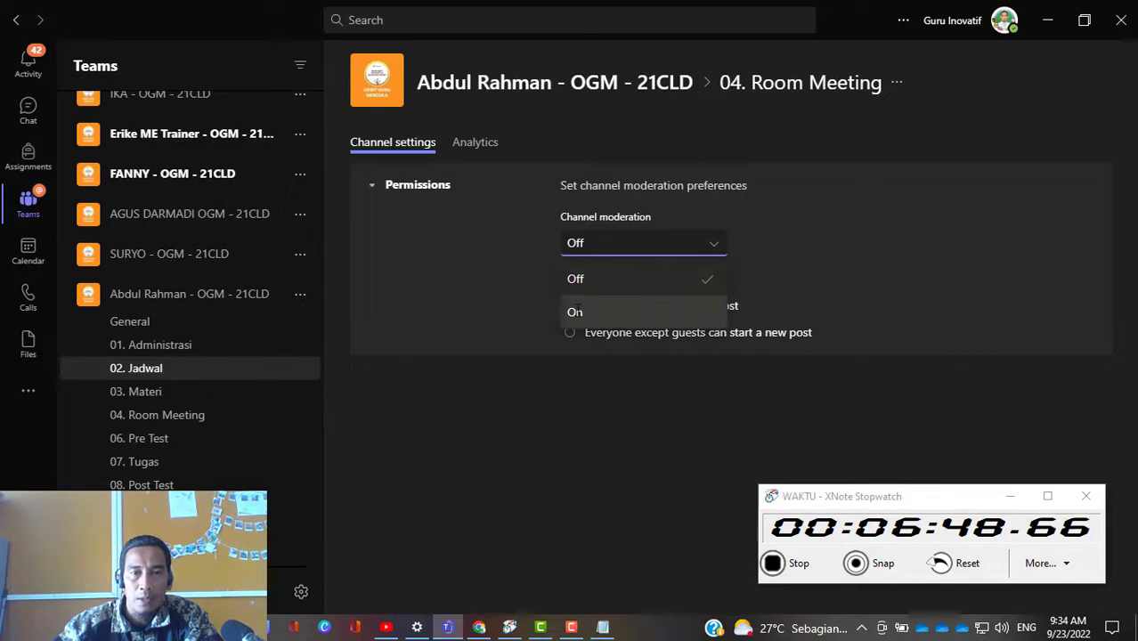
click(587, 312)
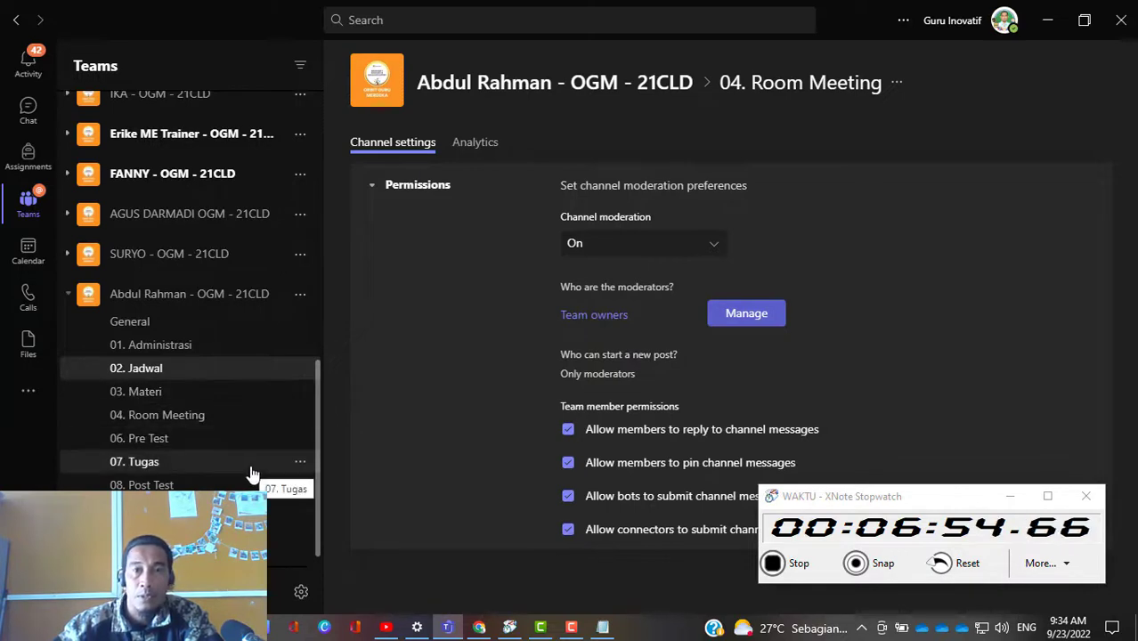
Step: Turn channel moderation on for the 06. Pre Test channel
click(300, 439)
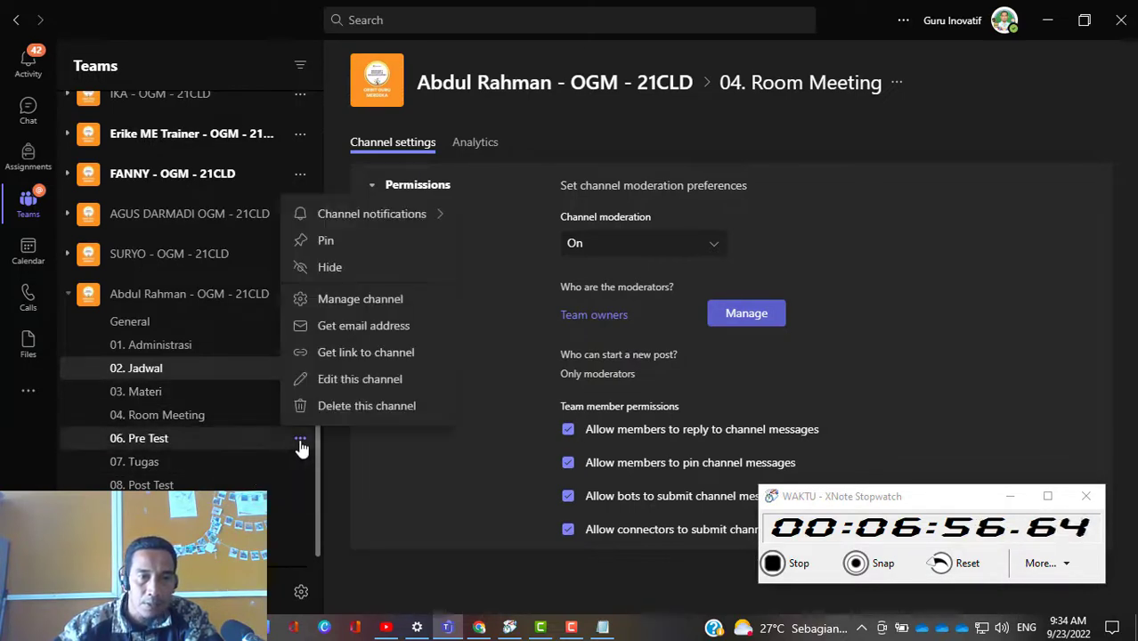
click(344, 302)
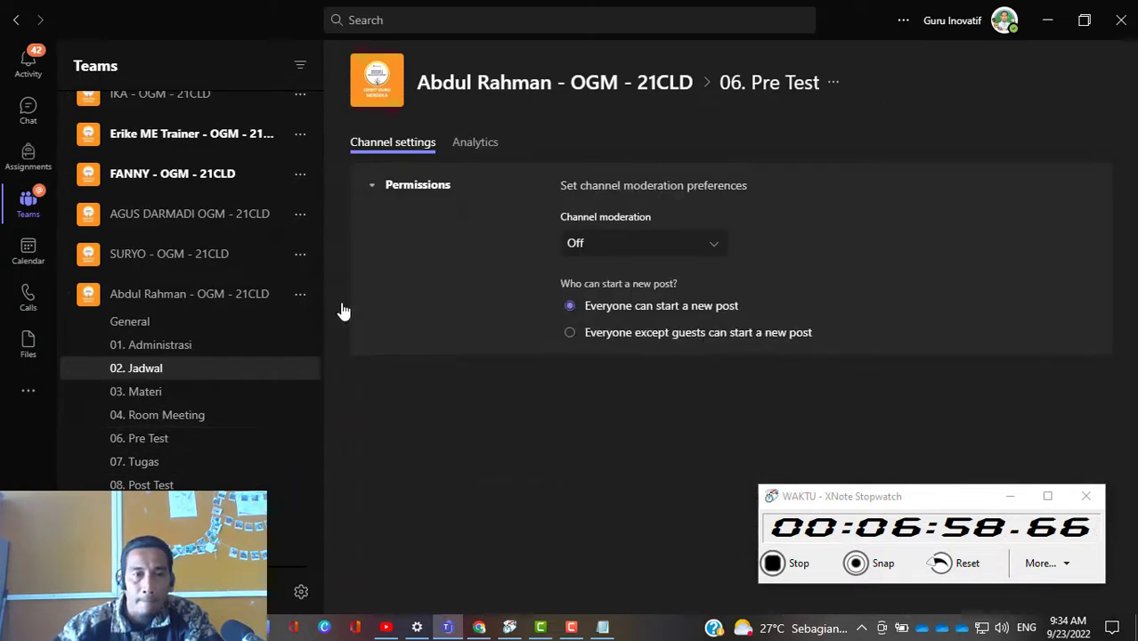
click(695, 249)
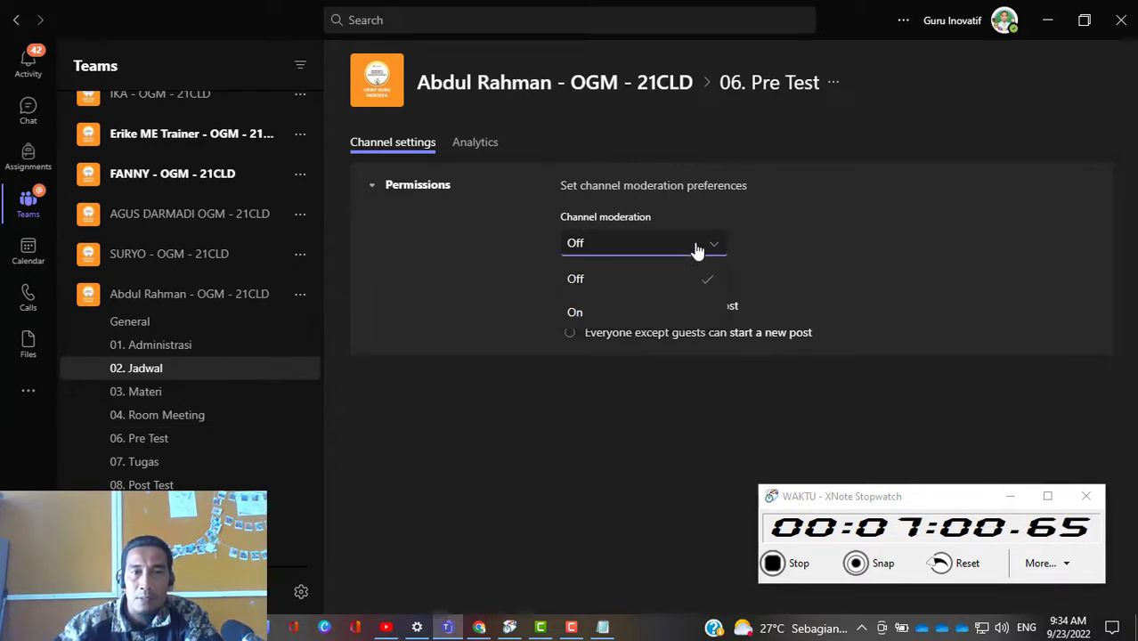
click(590, 311)
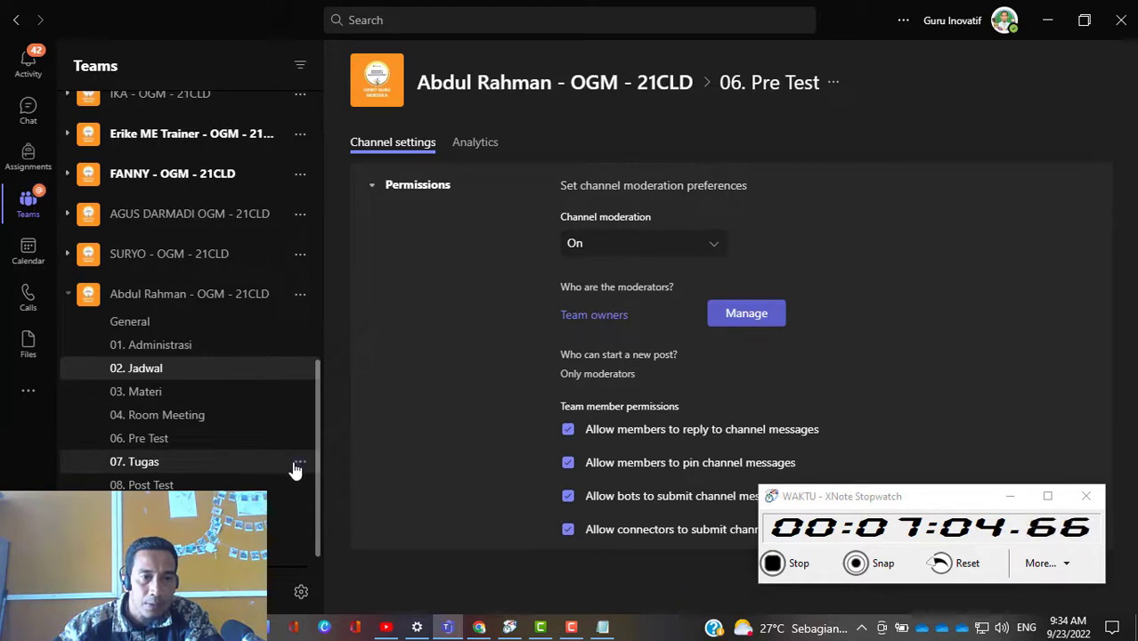
Step: Turn channel moderation on for the 07. Tugas channel
click(298, 463)
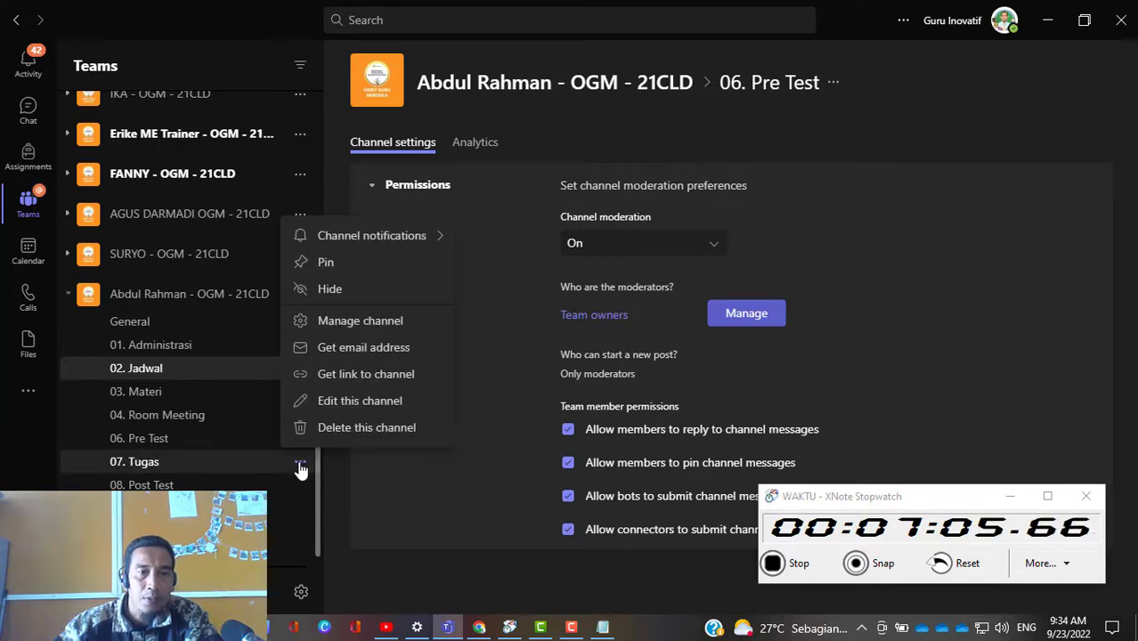
click(356, 321)
click(663, 243)
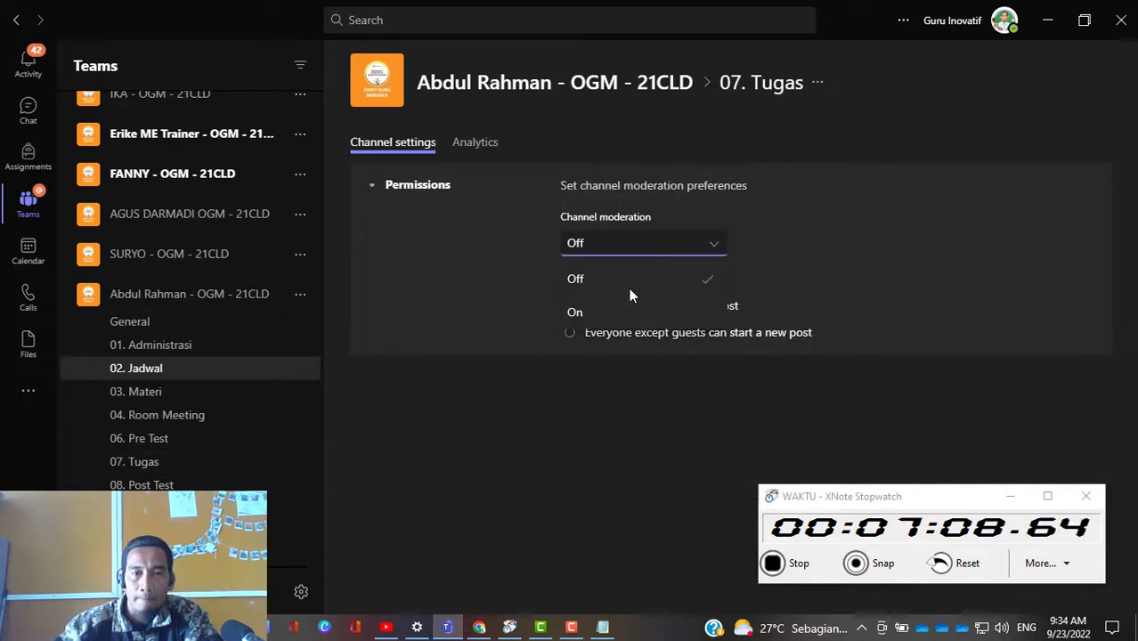
click(611, 311)
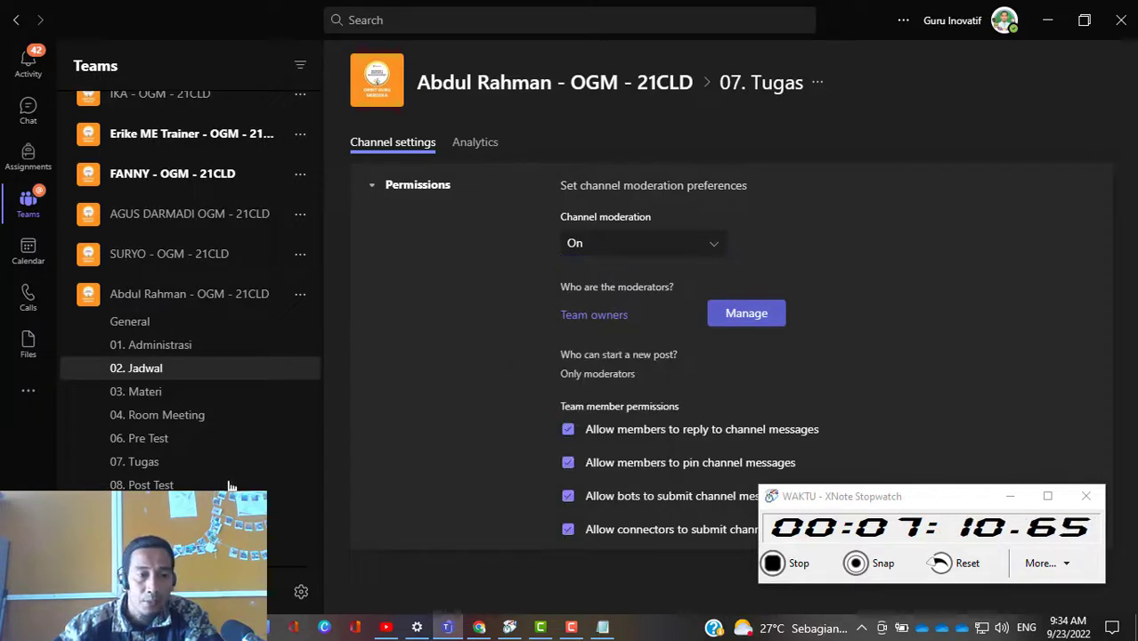
Step: Turn channel moderation on for the 08. Post Test channel
click(300, 487)
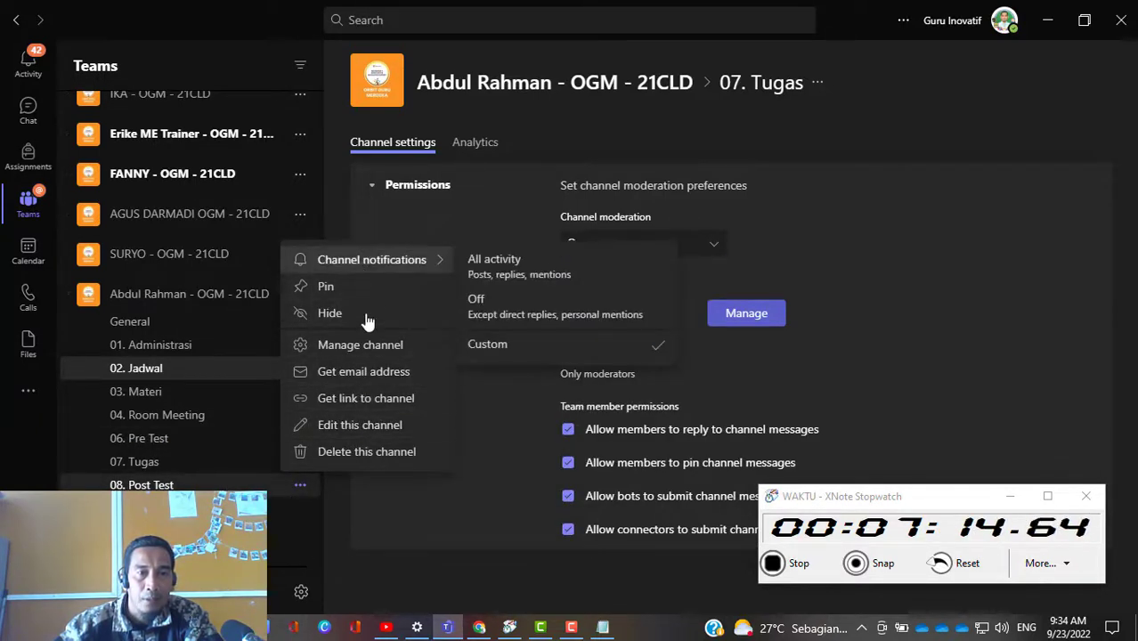
click(369, 347)
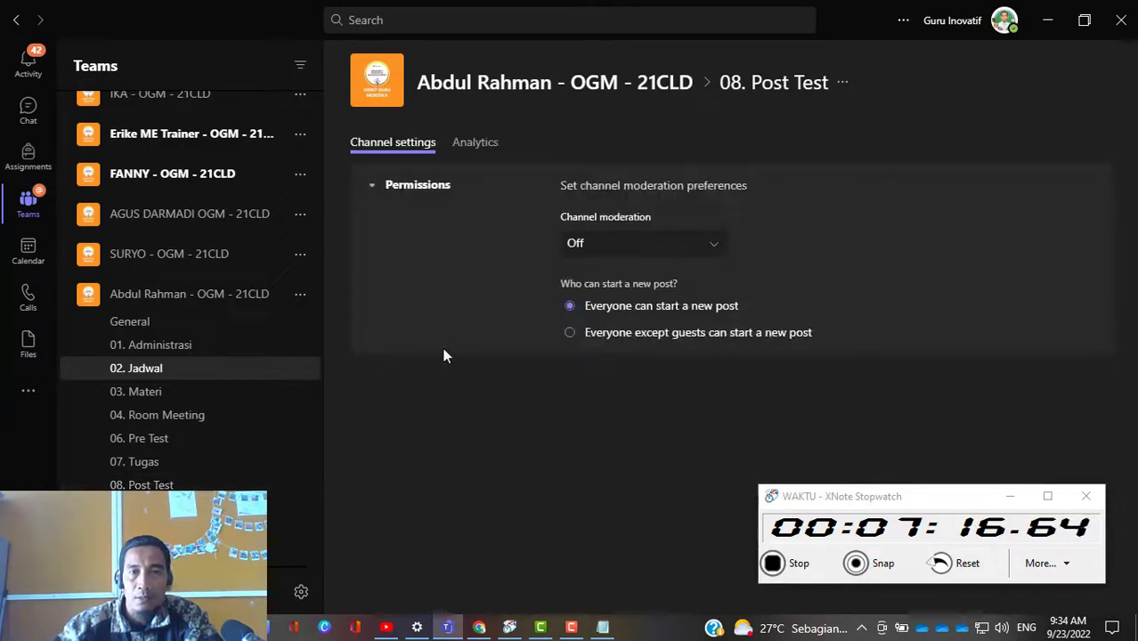
click(696, 250)
click(611, 303)
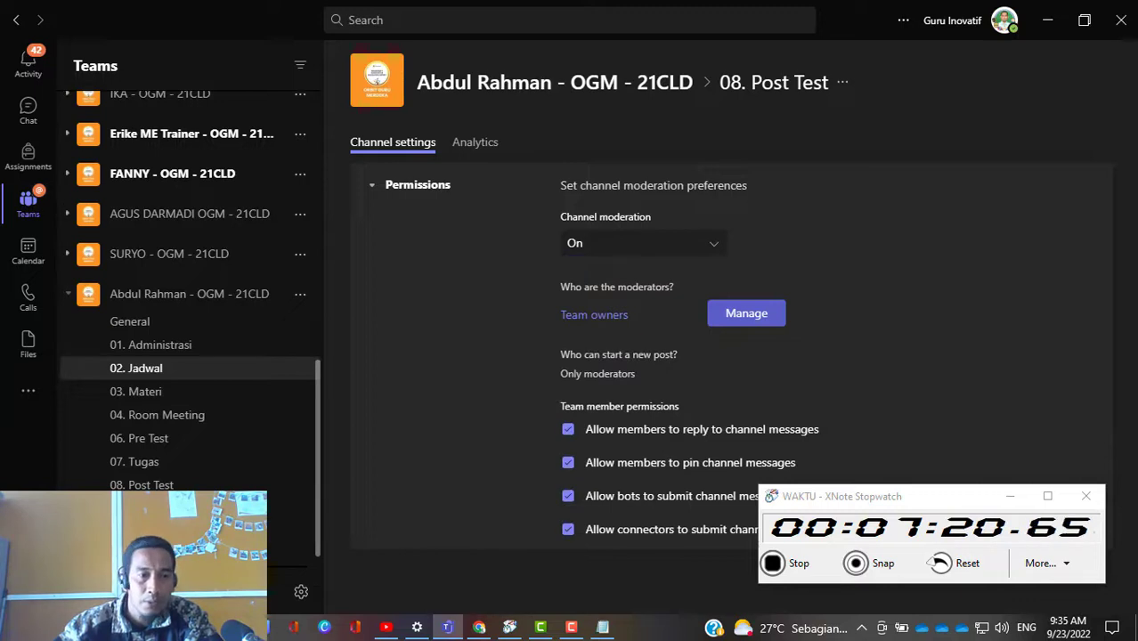
Step: Turn channel moderation on for the 09. Laporan channel
click(300, 509)
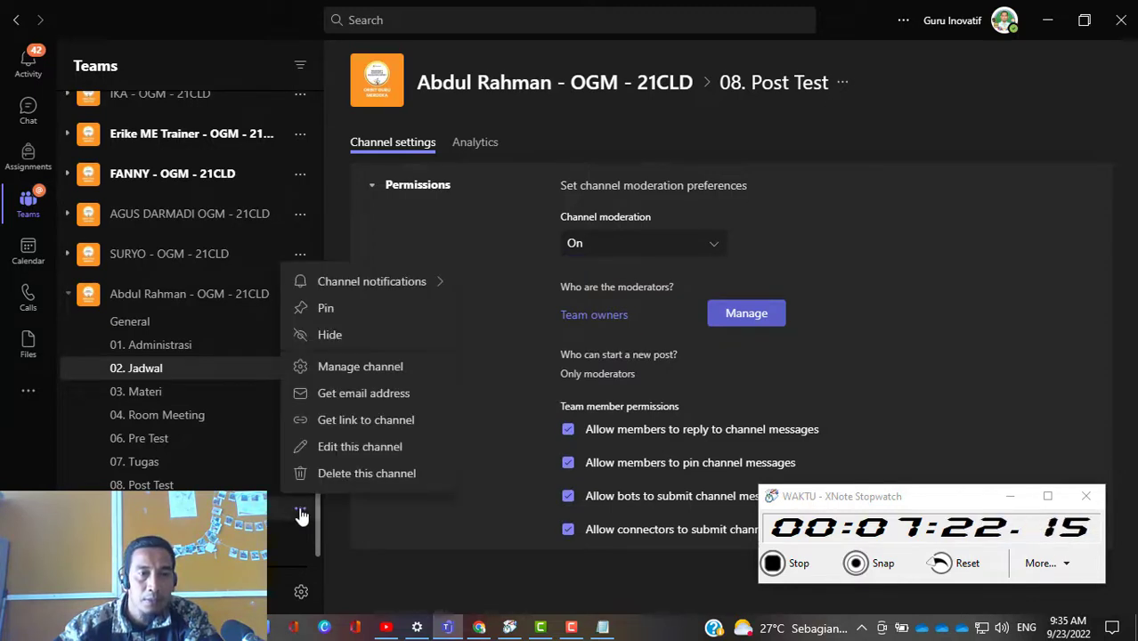
click(353, 367)
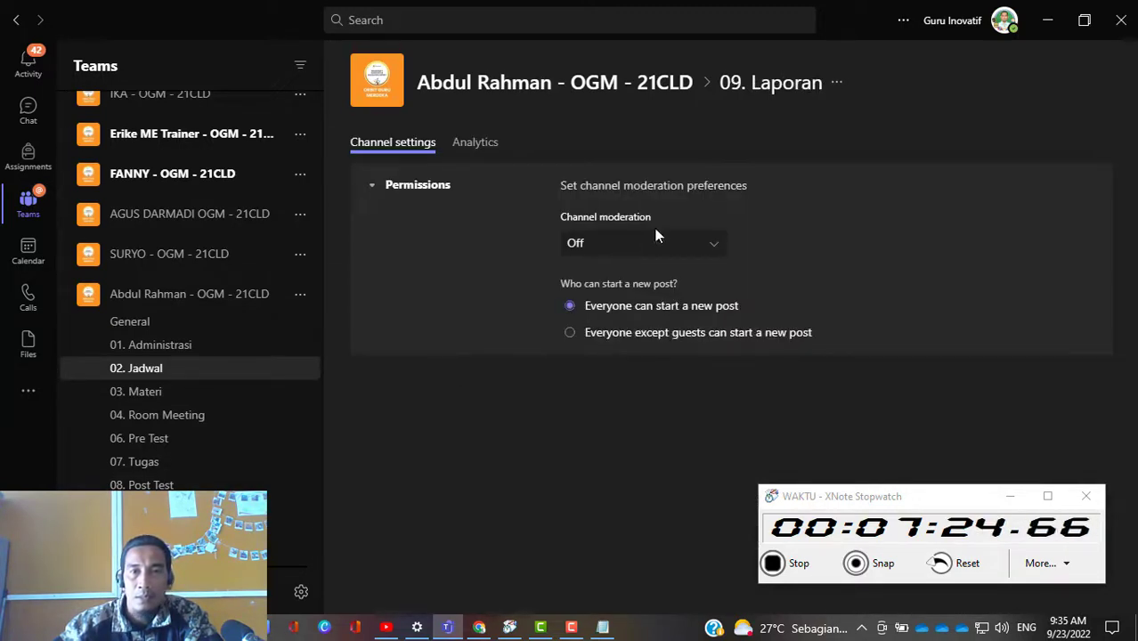
click(690, 256)
click(605, 312)
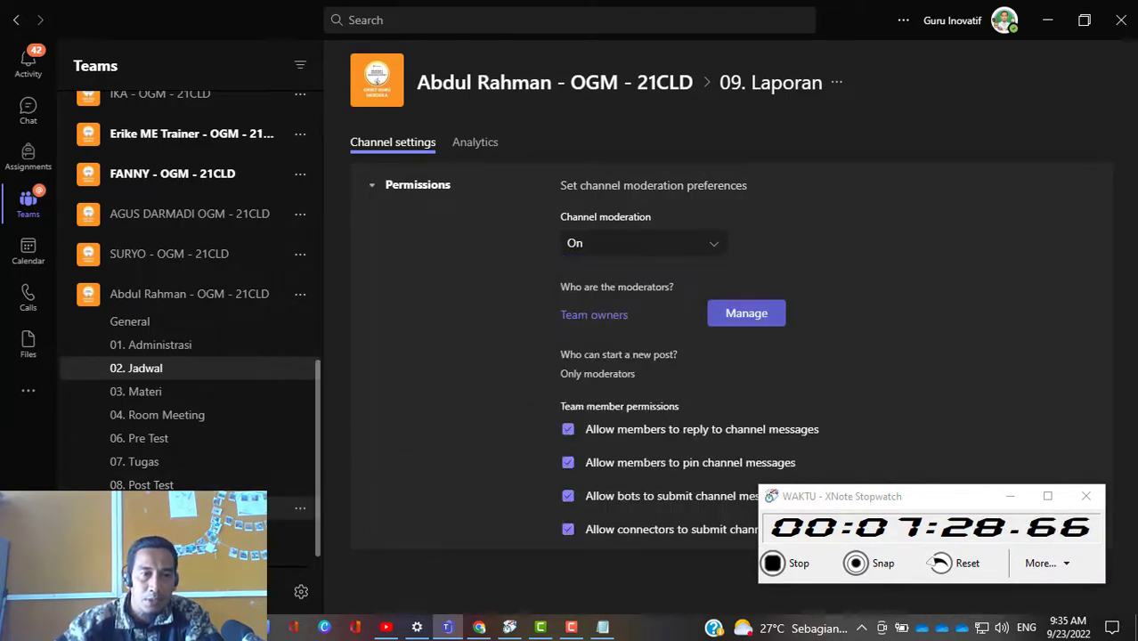
Step: Review the new class team's 08. Post Test, 09. Laporan, General and 01. Administrasi channels and its member list
click(143, 484)
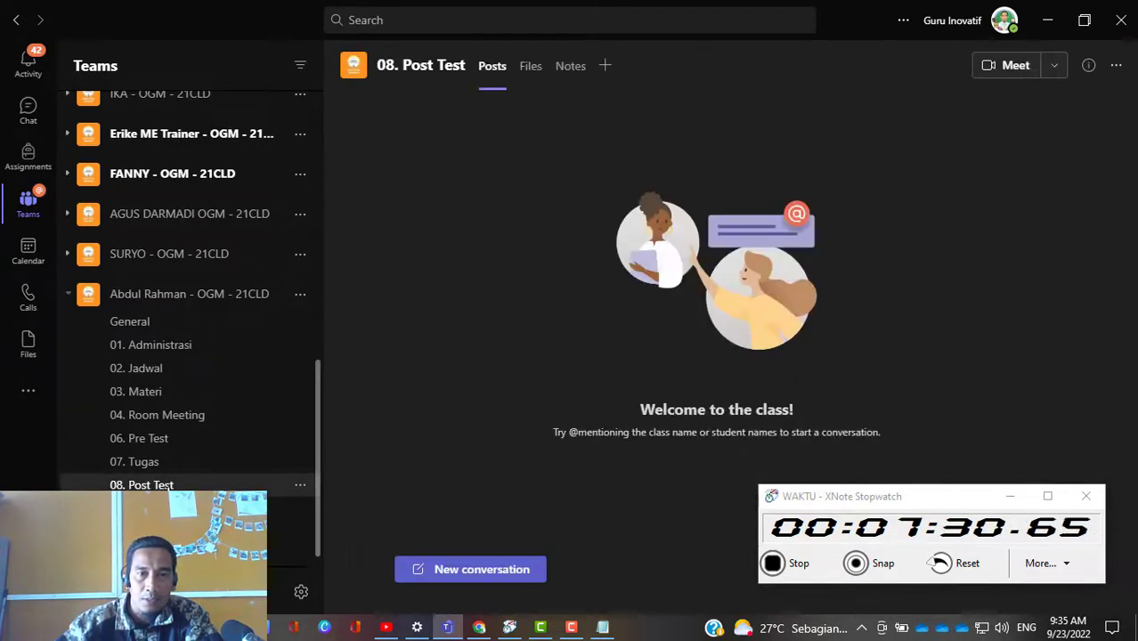
click(142, 507)
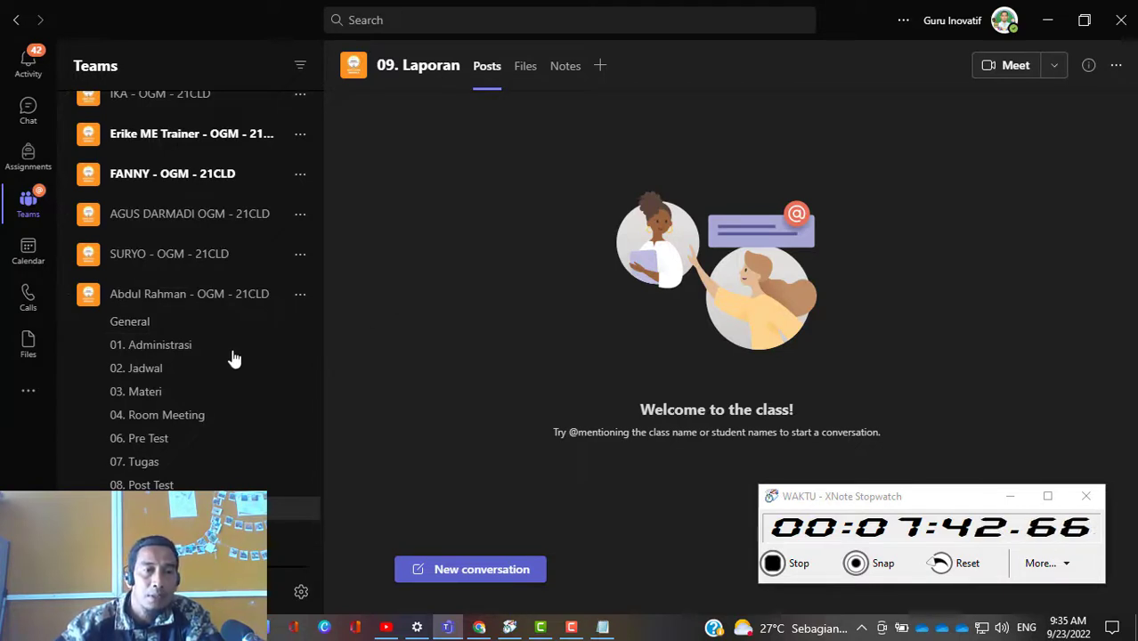
click(187, 297)
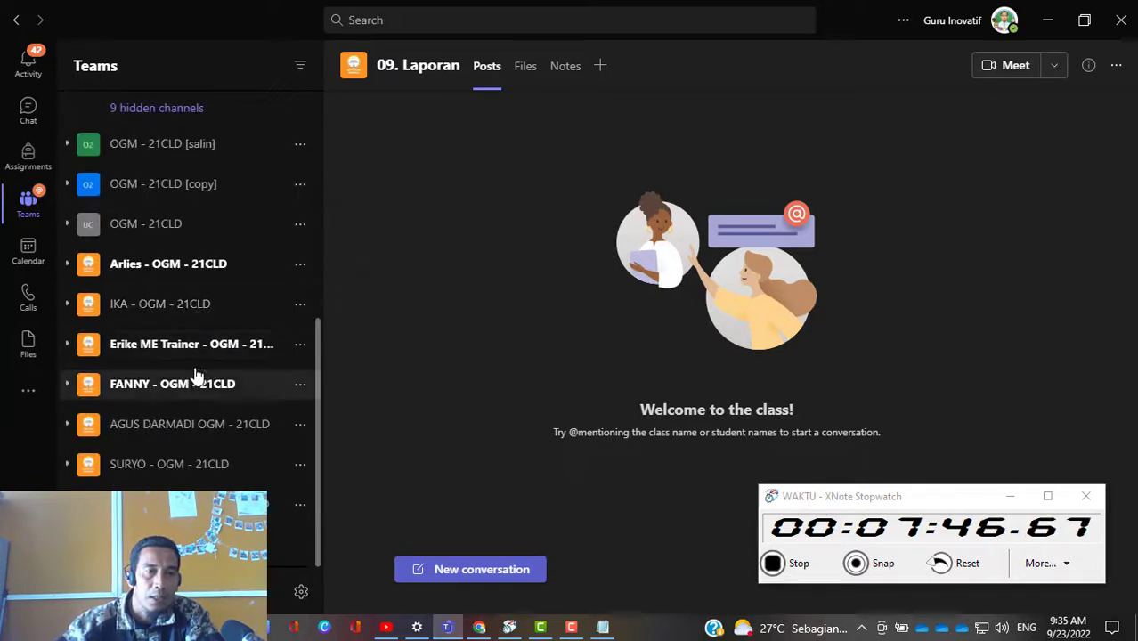
click(283, 505)
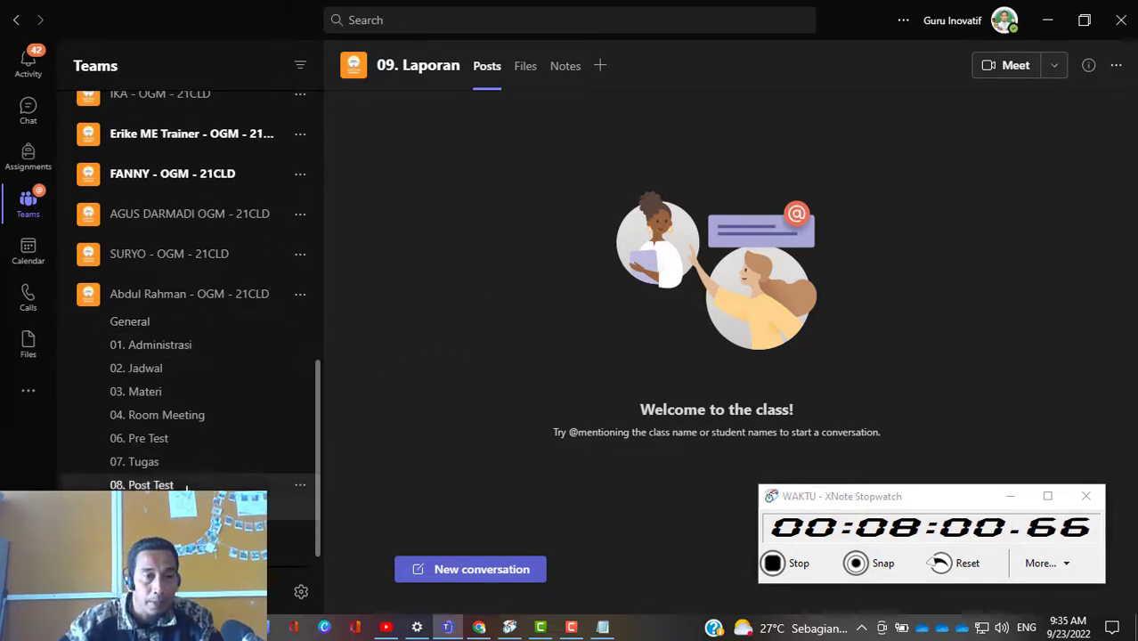
click(156, 326)
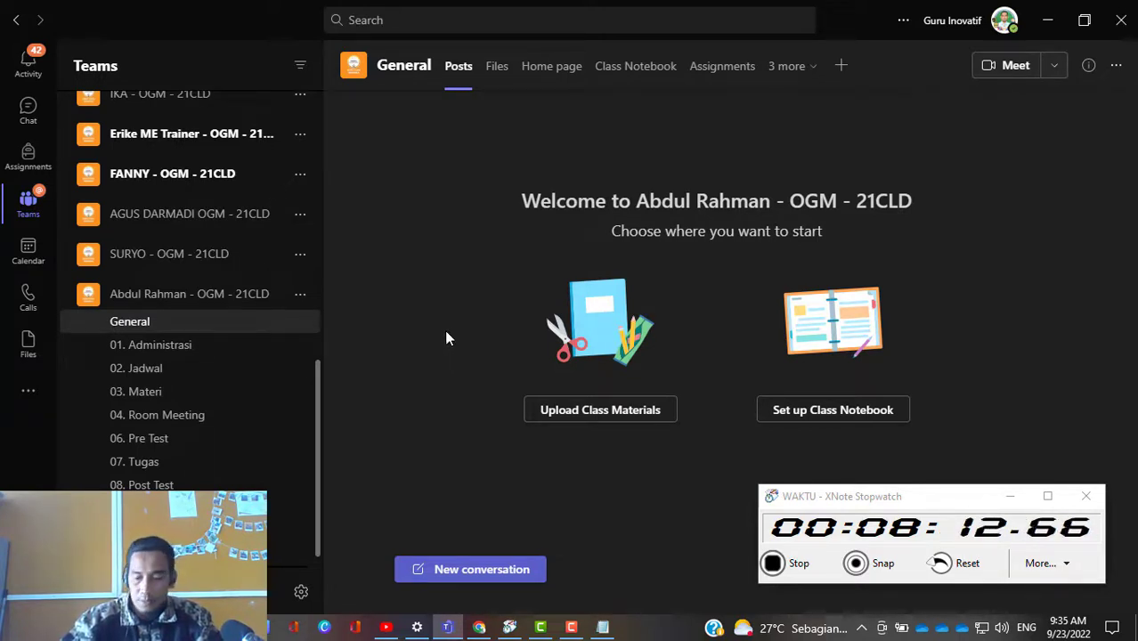
click(300, 295)
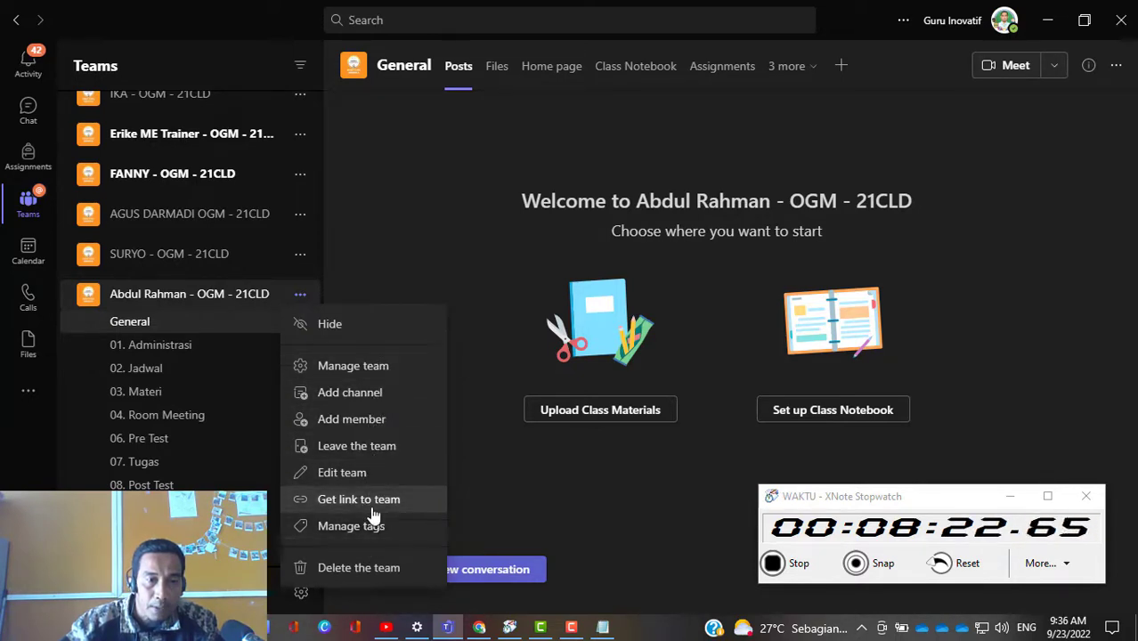
click(359, 378)
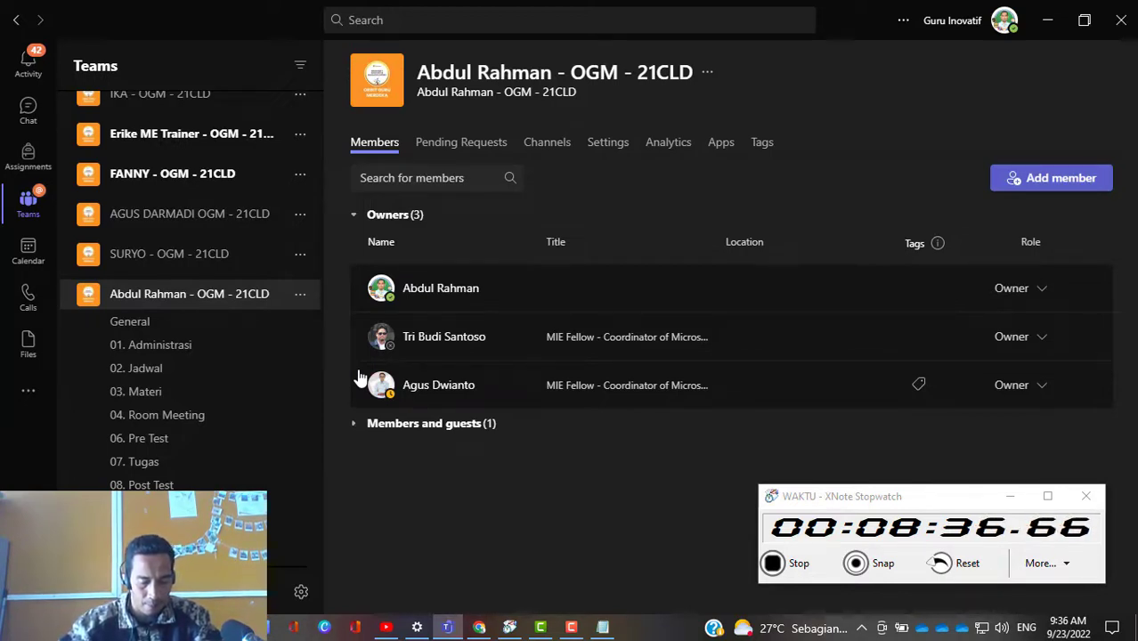
click(164, 327)
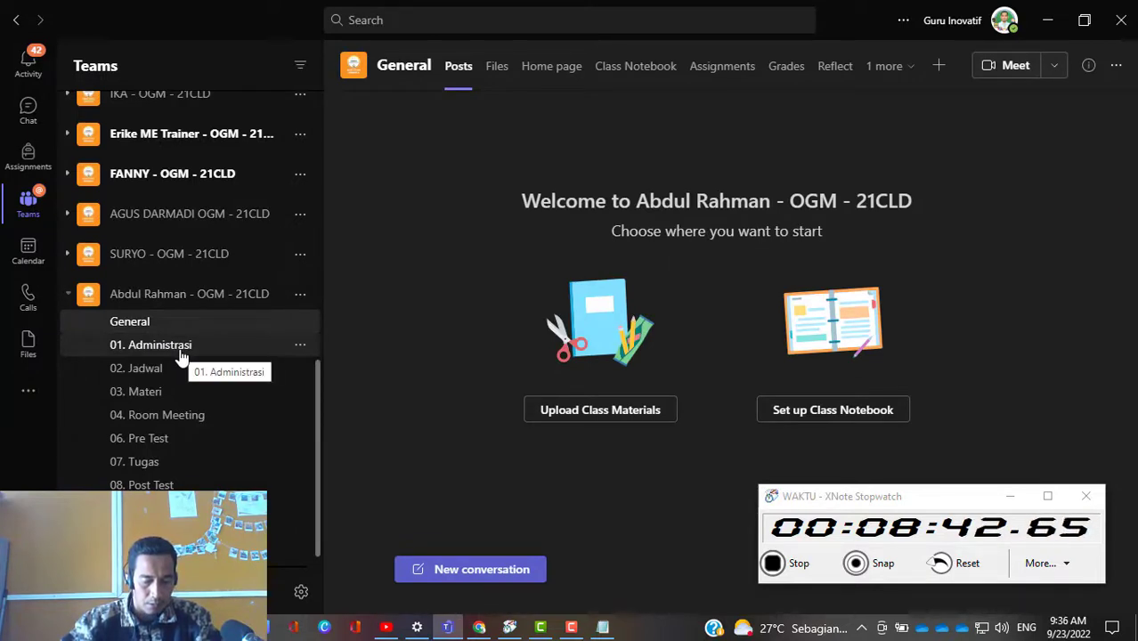
click(180, 355)
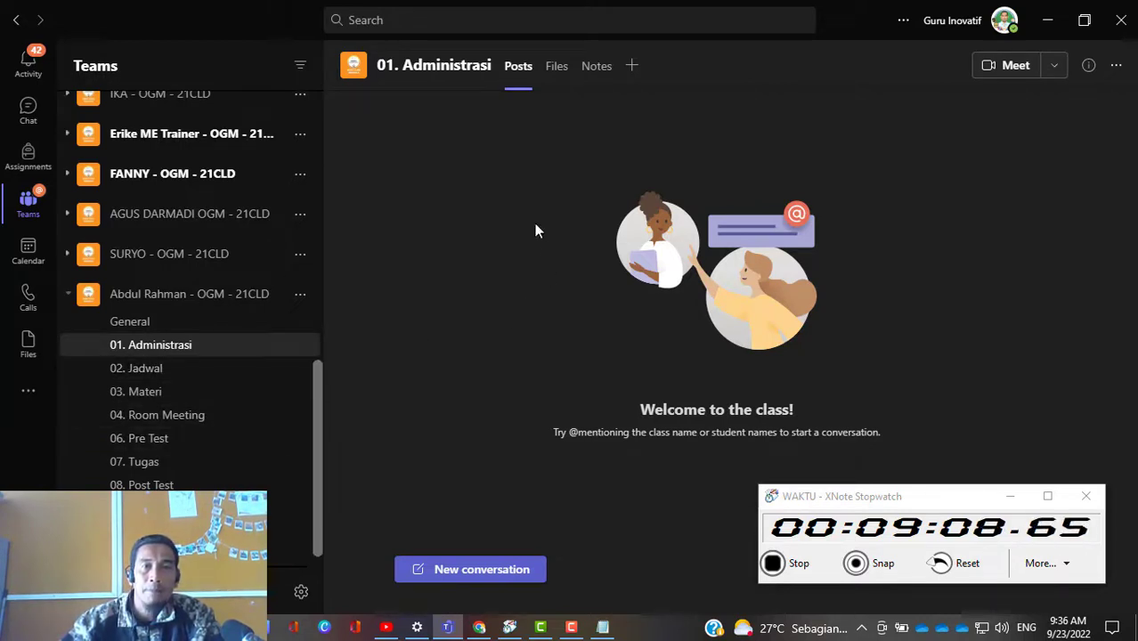
Step: Open the Materi Kelas folder in the General channel's files
click(182, 328)
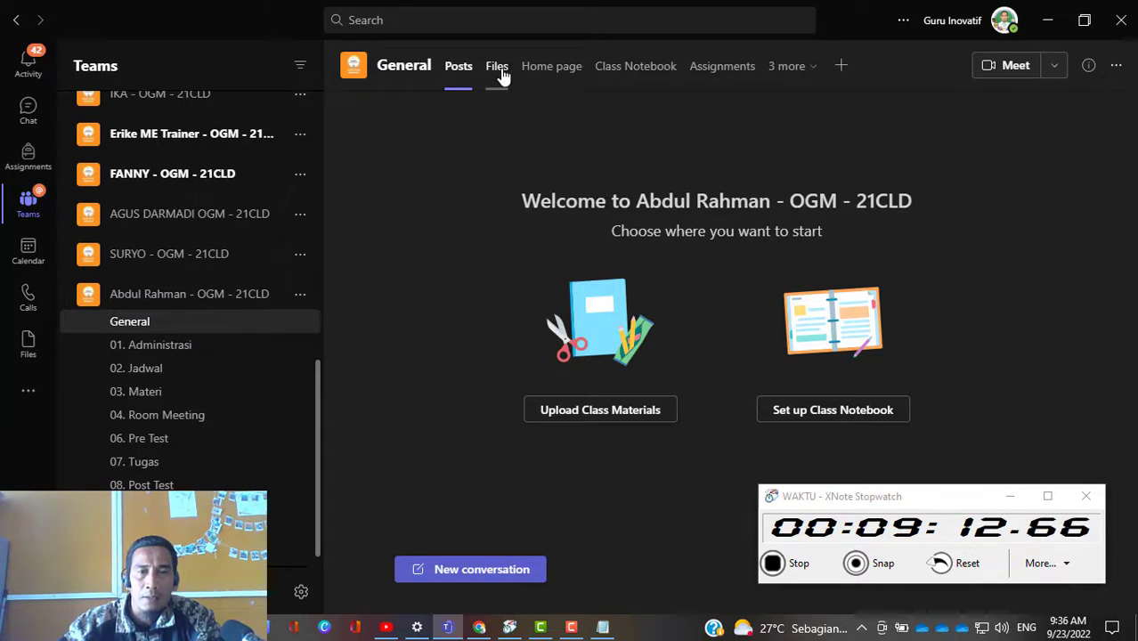
click(498, 68)
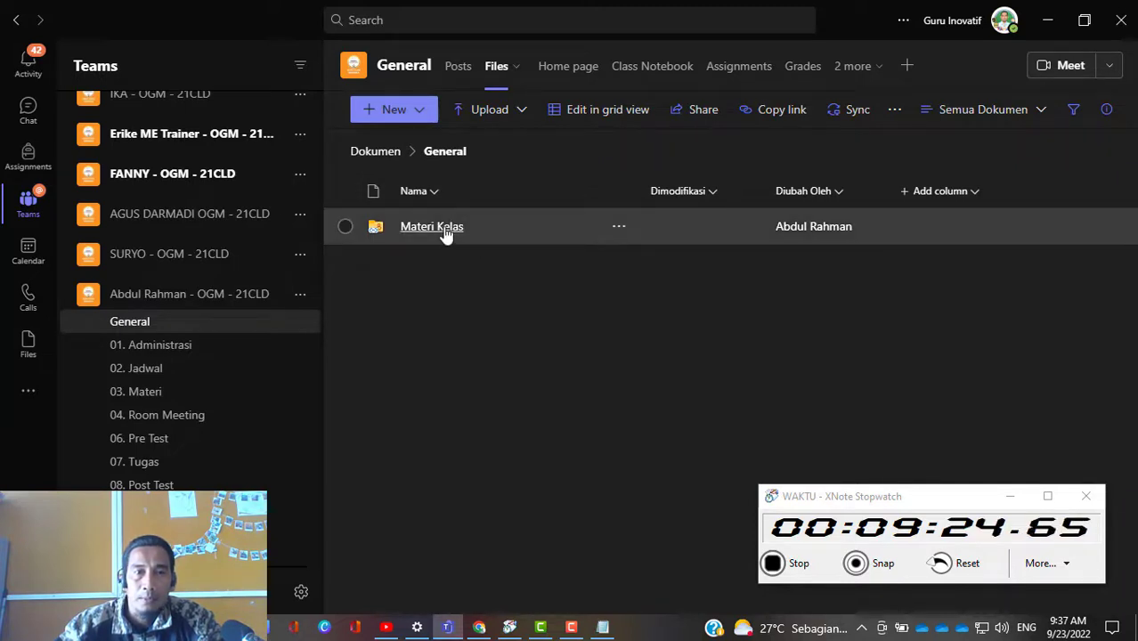
click(445, 233)
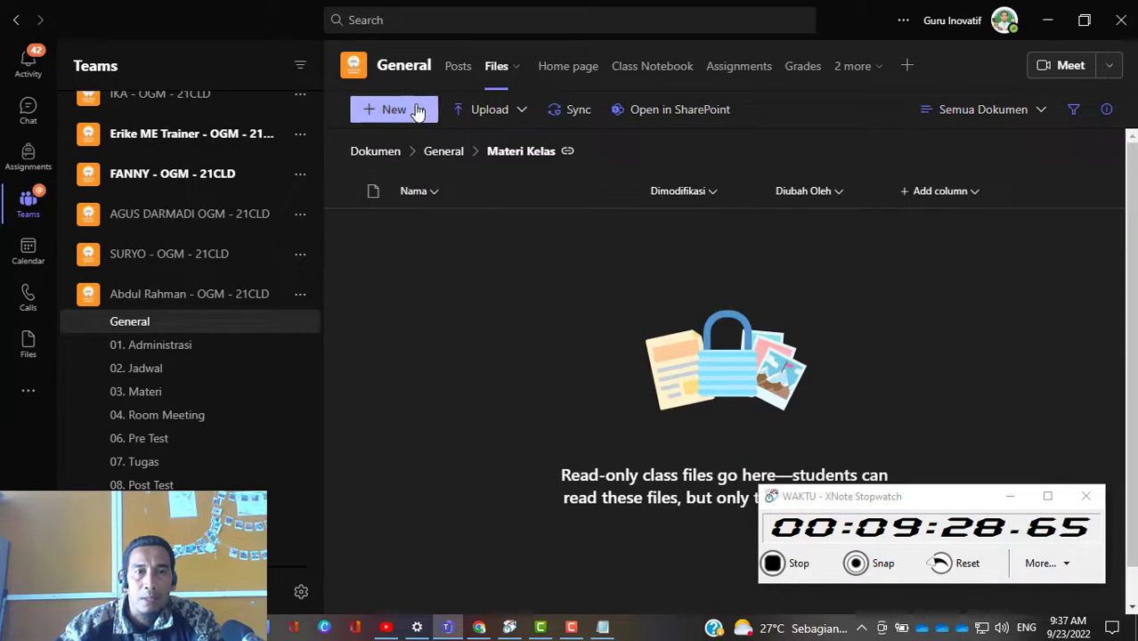
Step: Upload the Materi 21CLD folder from TPC-OGM into Materi Kelas and open the uploaded folder
click(519, 114)
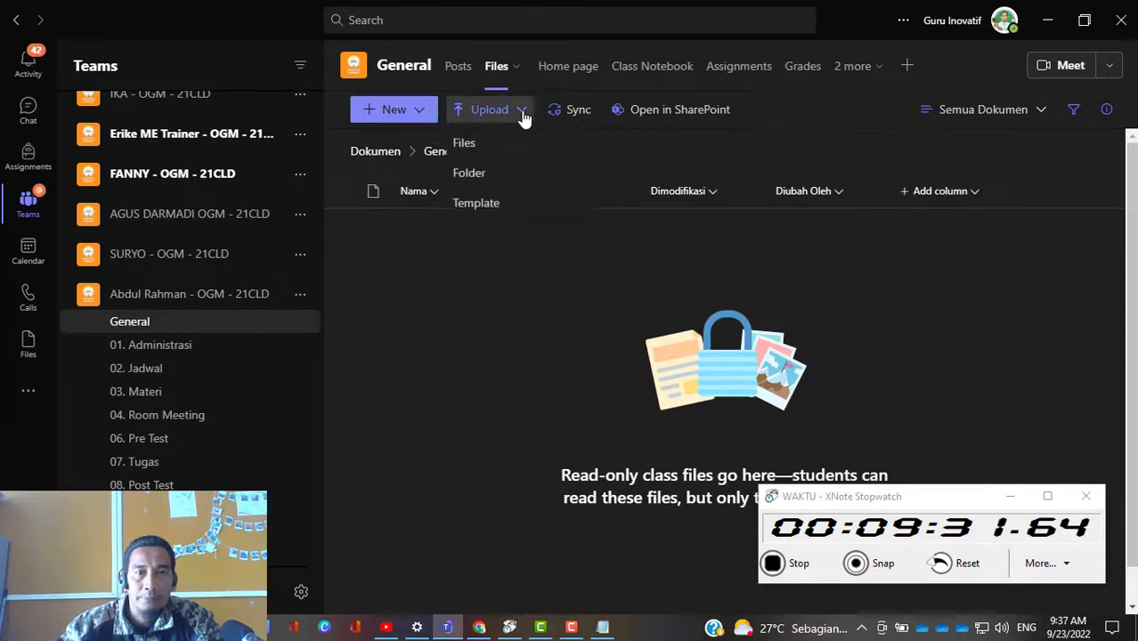
click(486, 176)
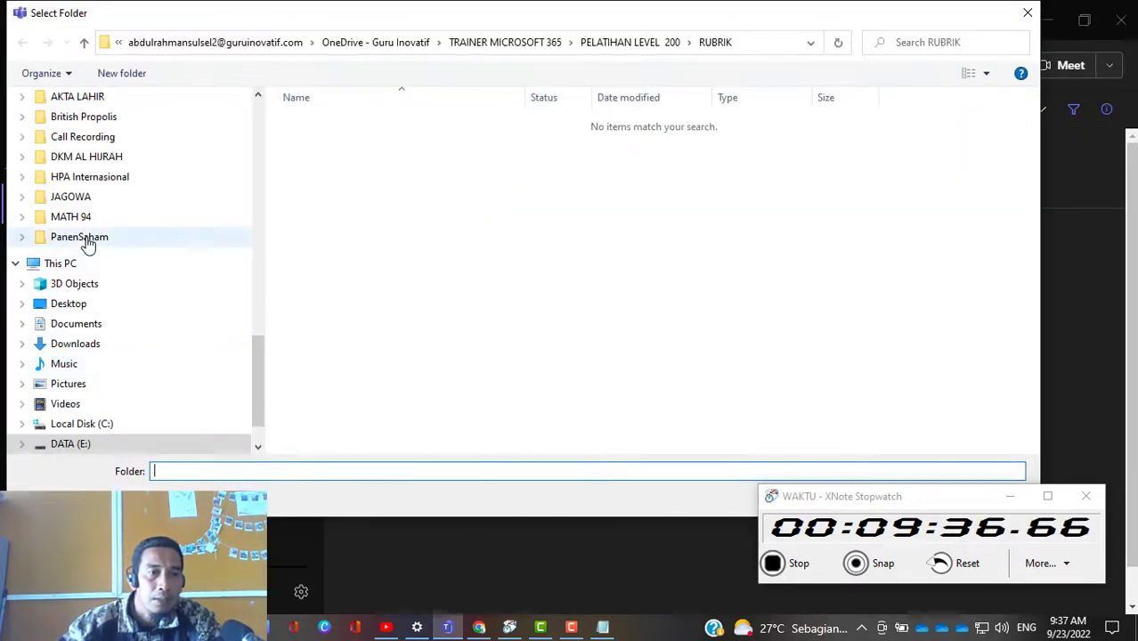
scroll(89, 239, up, 5)
scroll(100, 267, up, 2)
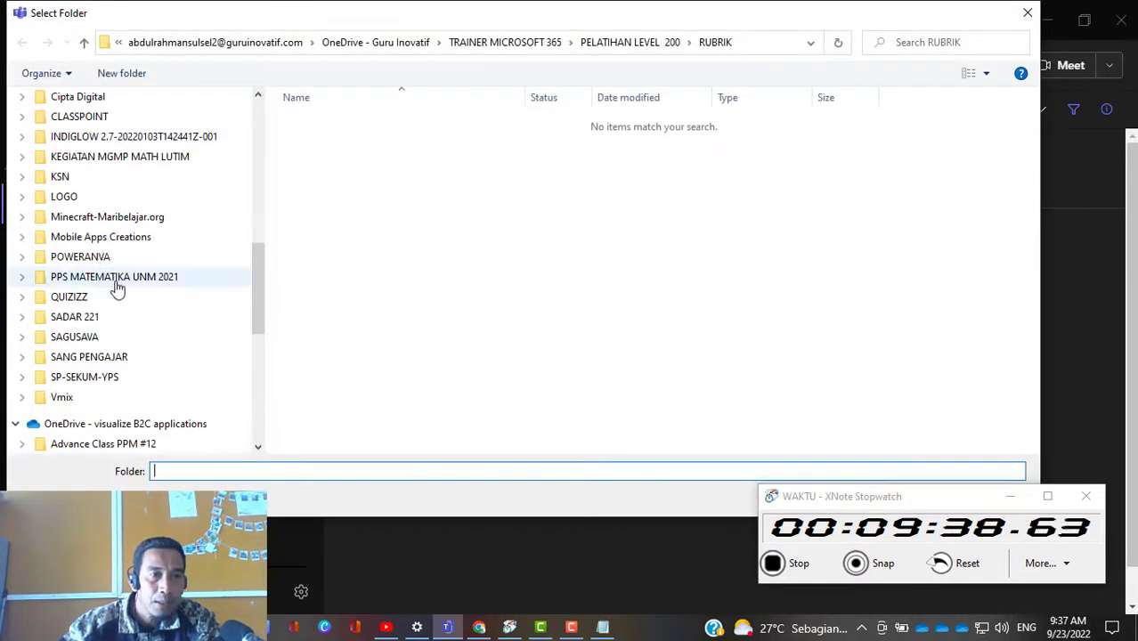
drag(264, 249, 280, 139)
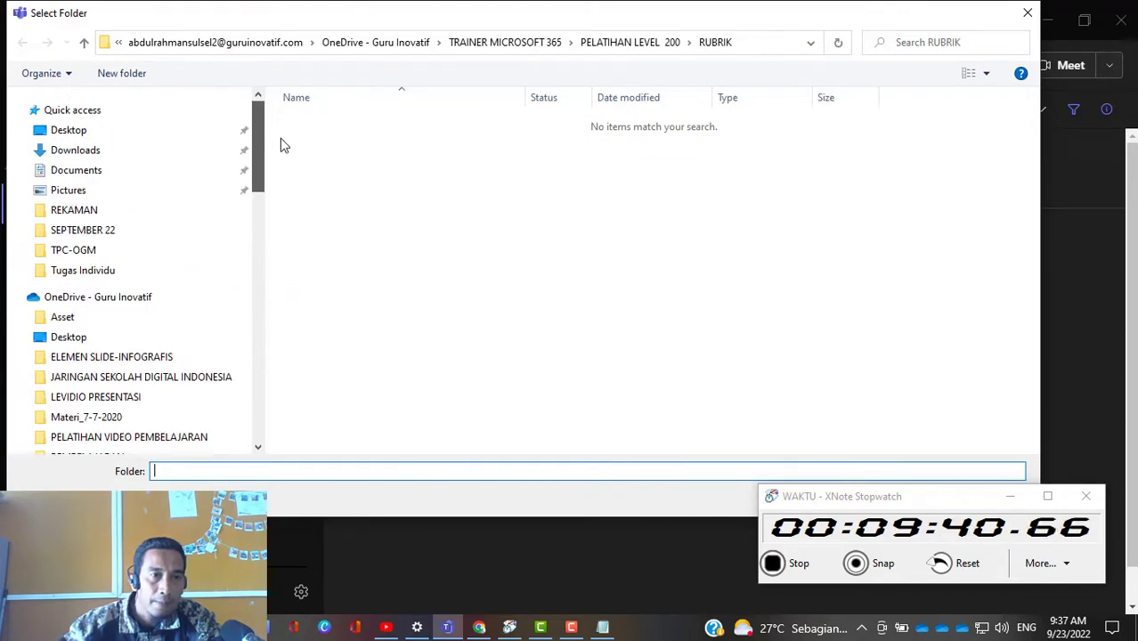
click(80, 250)
click(331, 124)
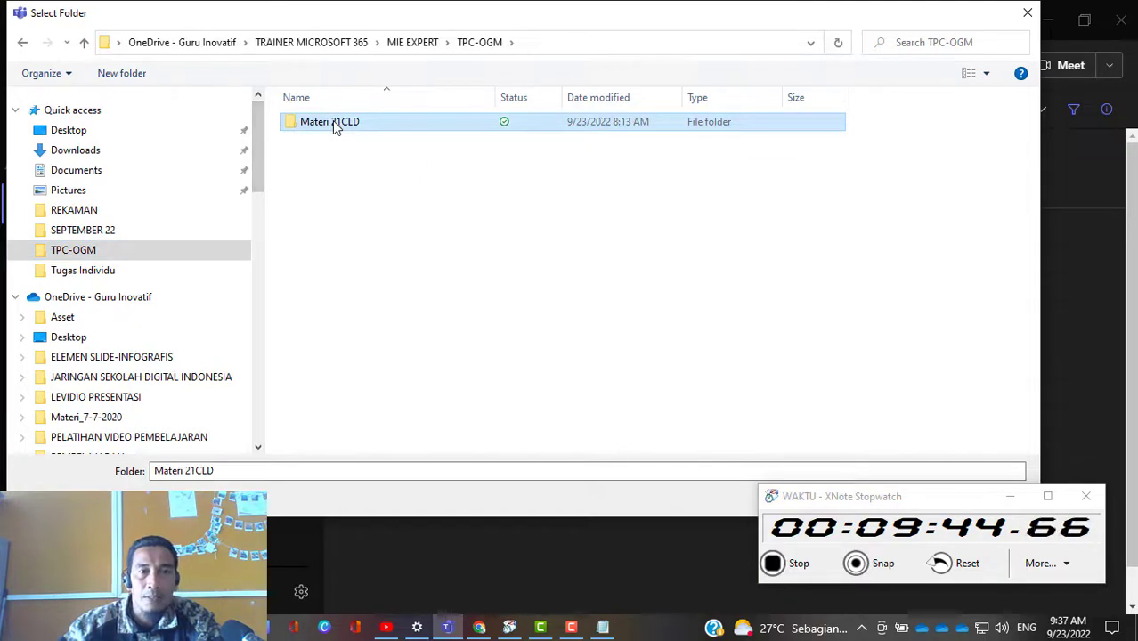
drag(922, 494, 935, 528)
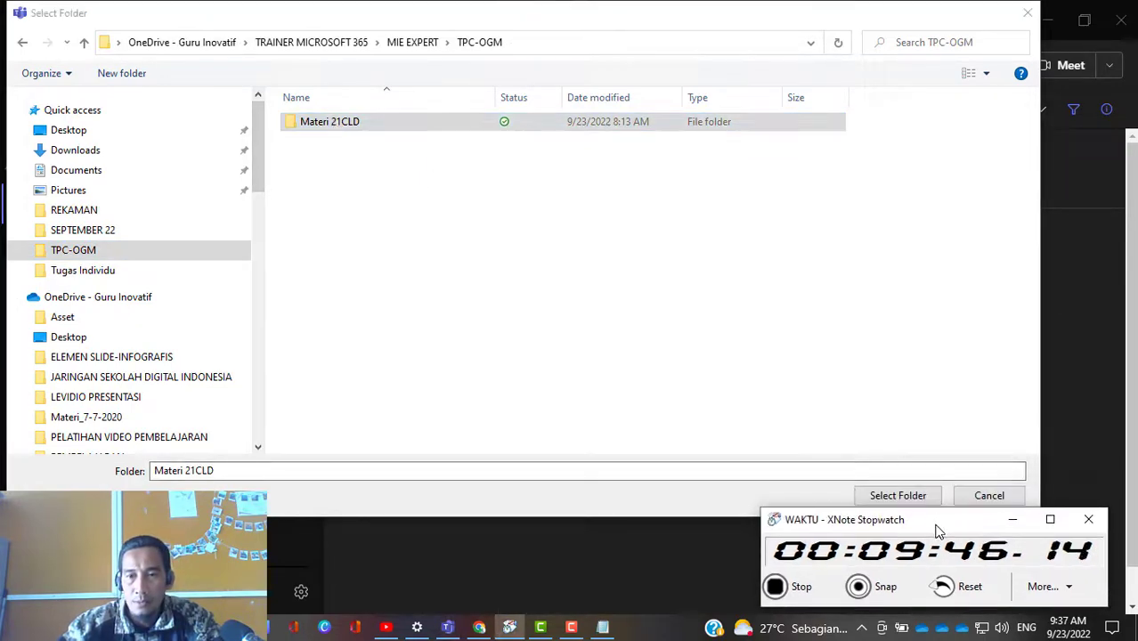
click(897, 495)
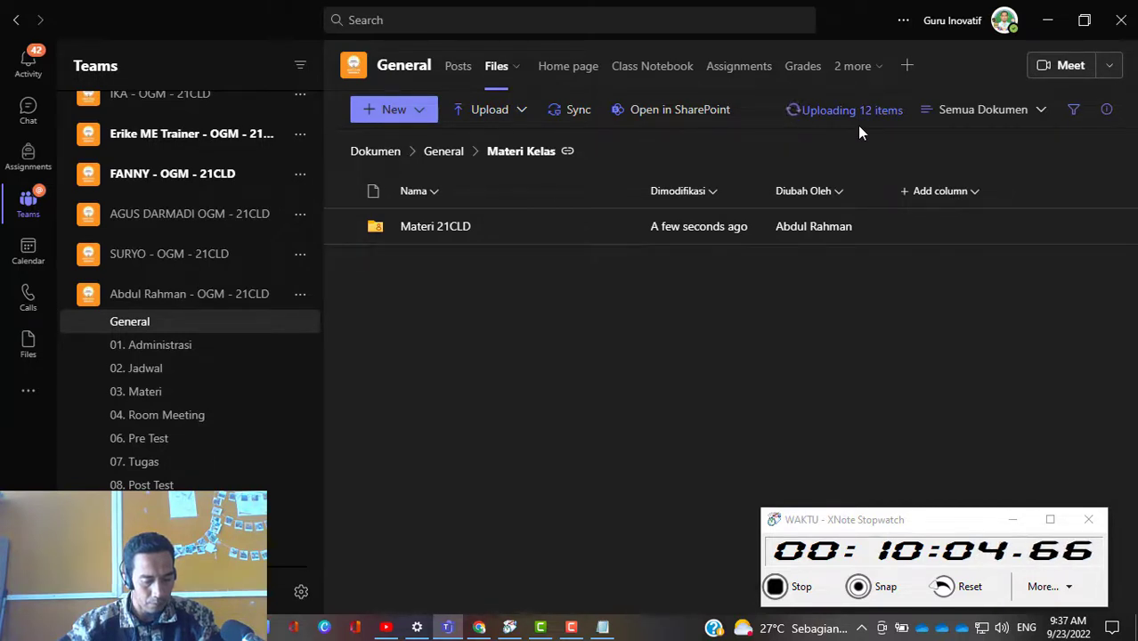
click(458, 227)
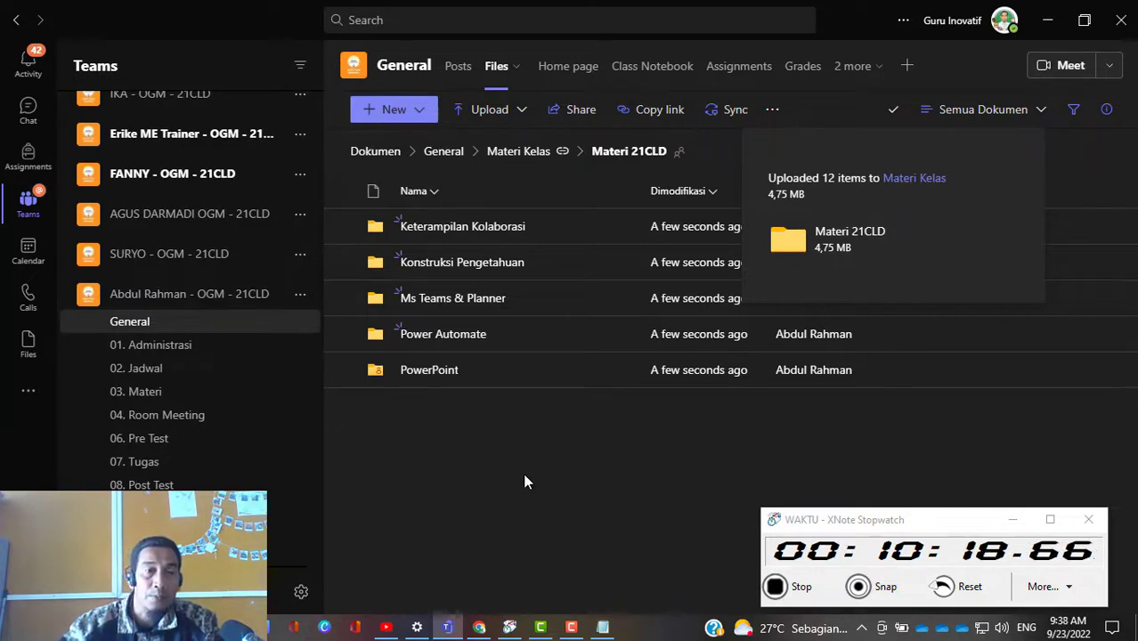
Step: Start a new post in the 03. Materi channel with full formatting options and make it an Announcement
click(215, 331)
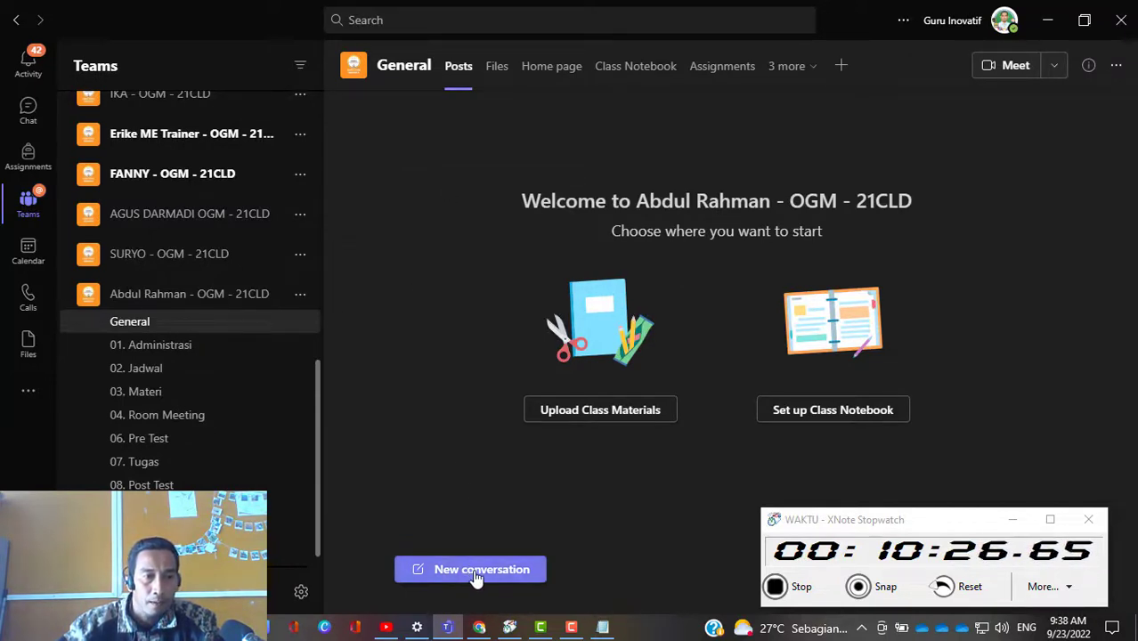
click(164, 397)
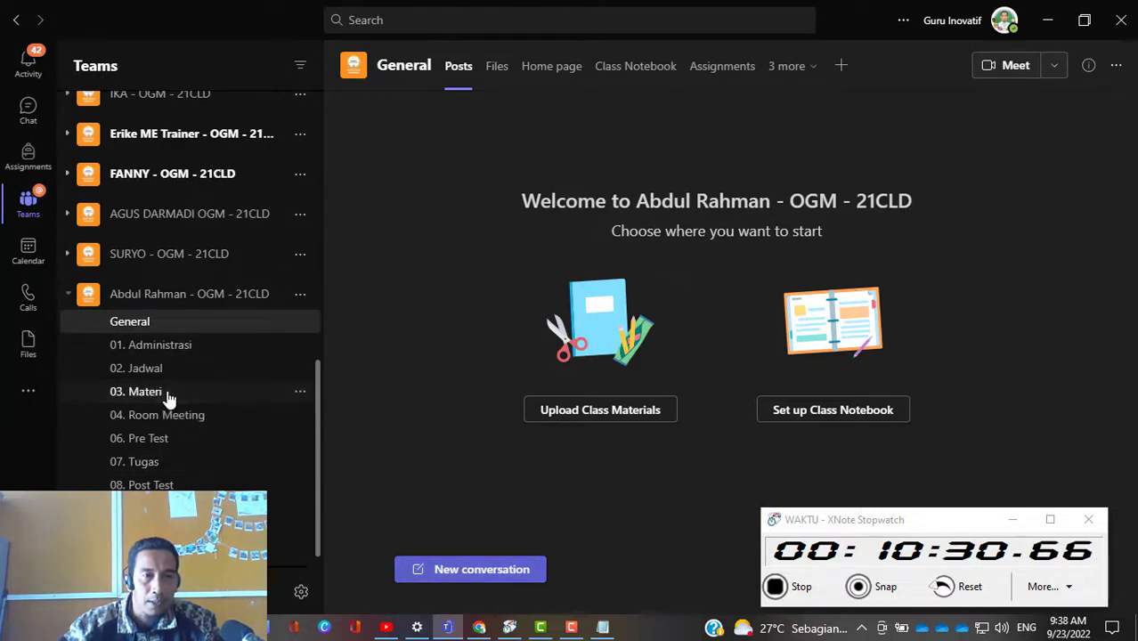
click(478, 575)
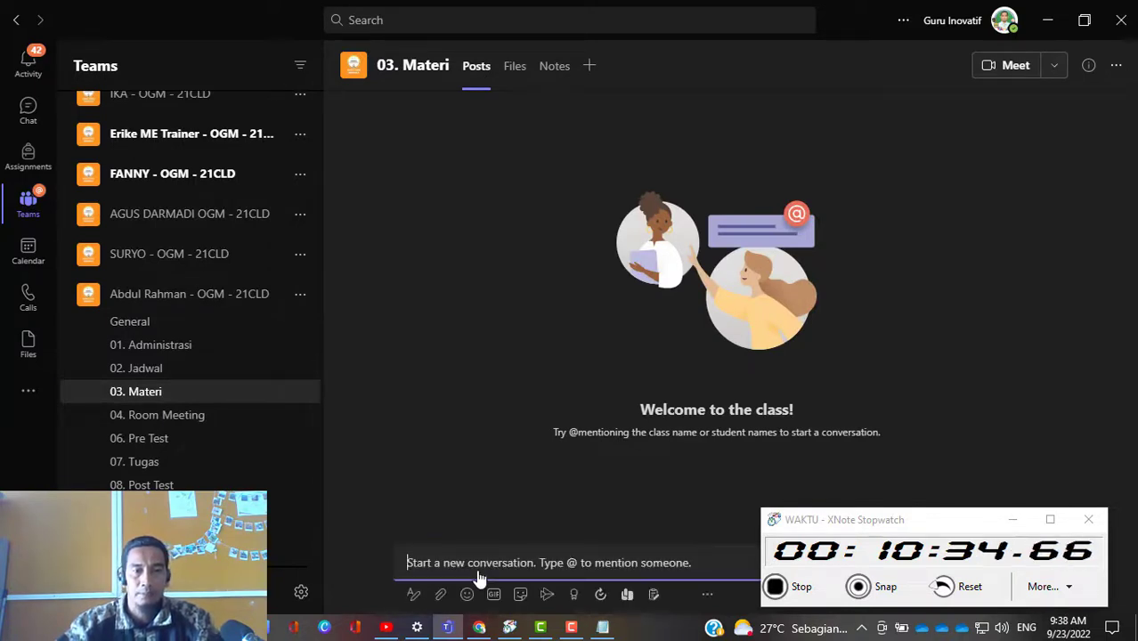
click(414, 596)
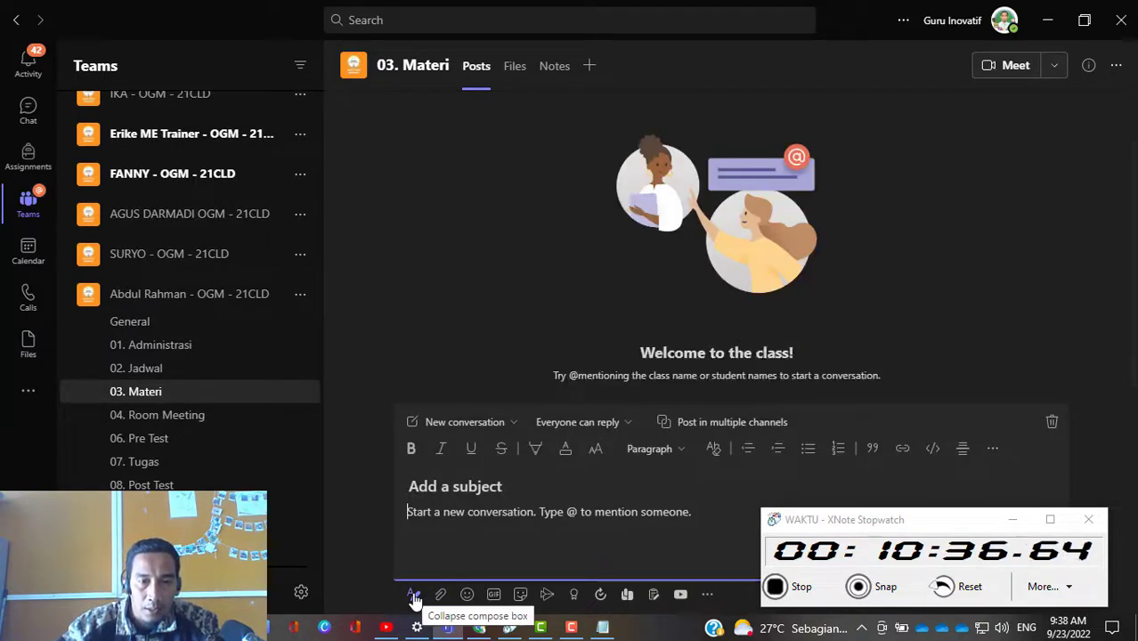
click(514, 424)
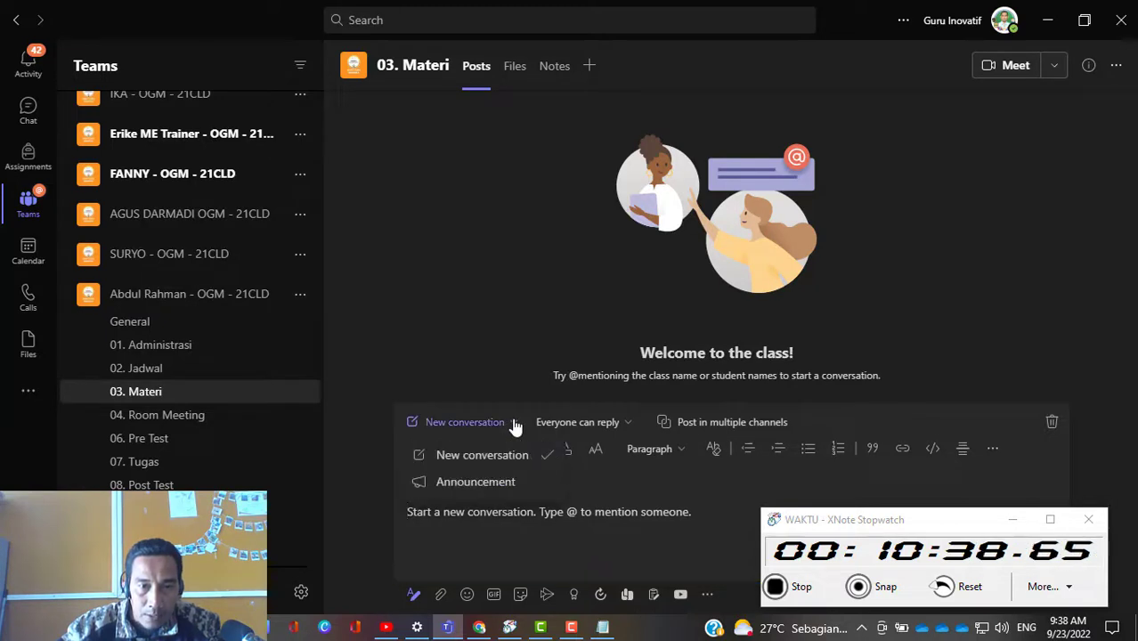
click(506, 485)
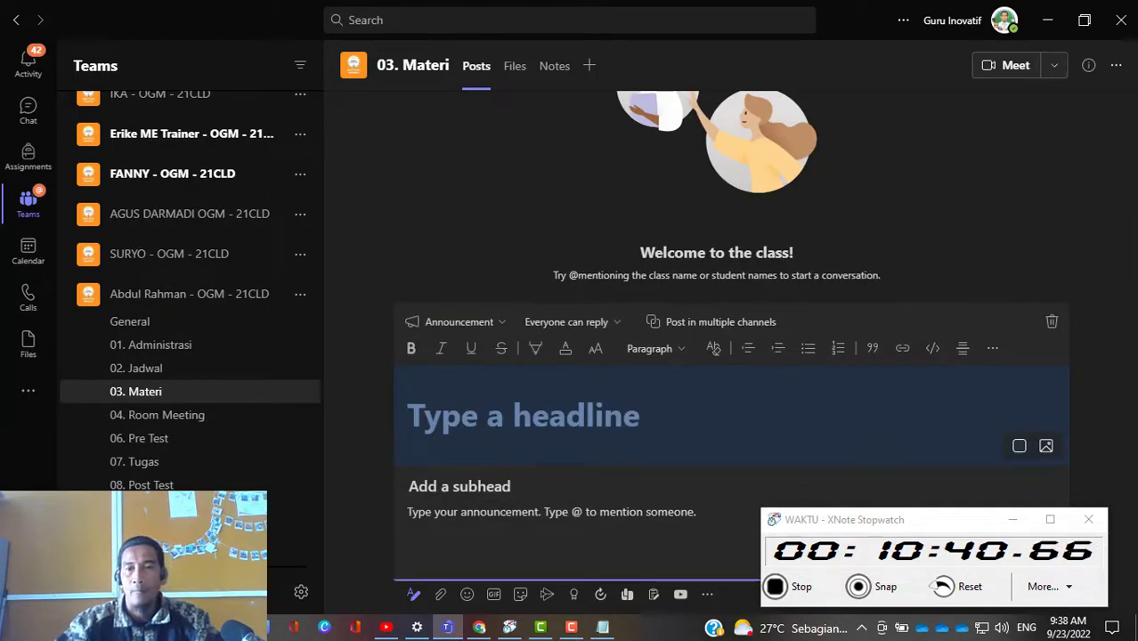
Step: Set the megaphone illustration as the announcement's headline background and place the cursor in the headline
click(1046, 449)
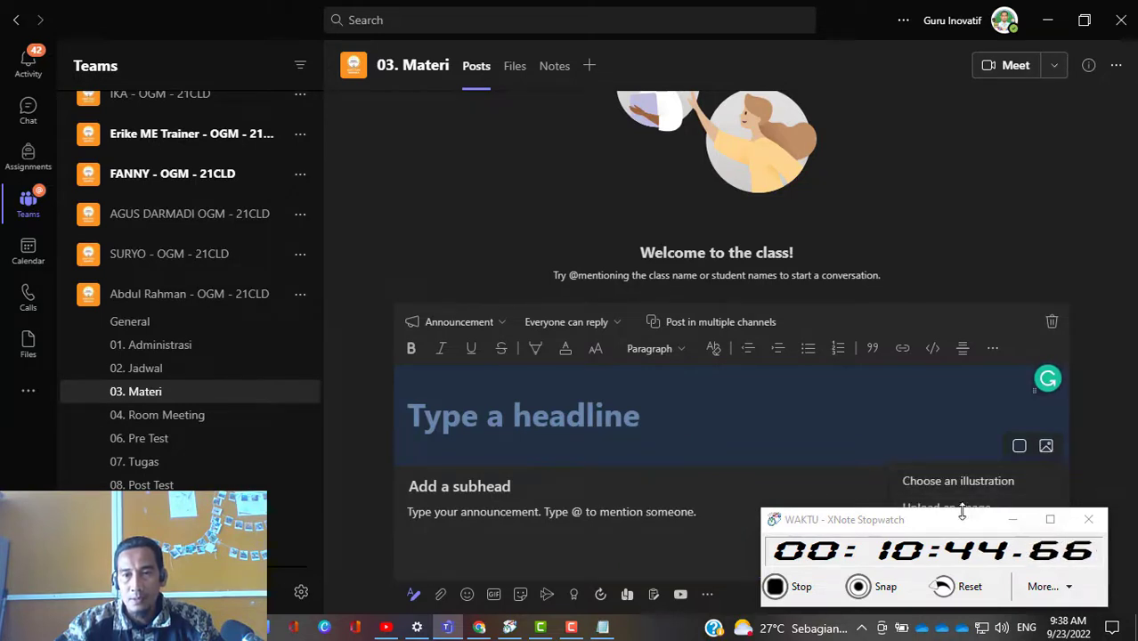
drag(952, 520, 271, 524)
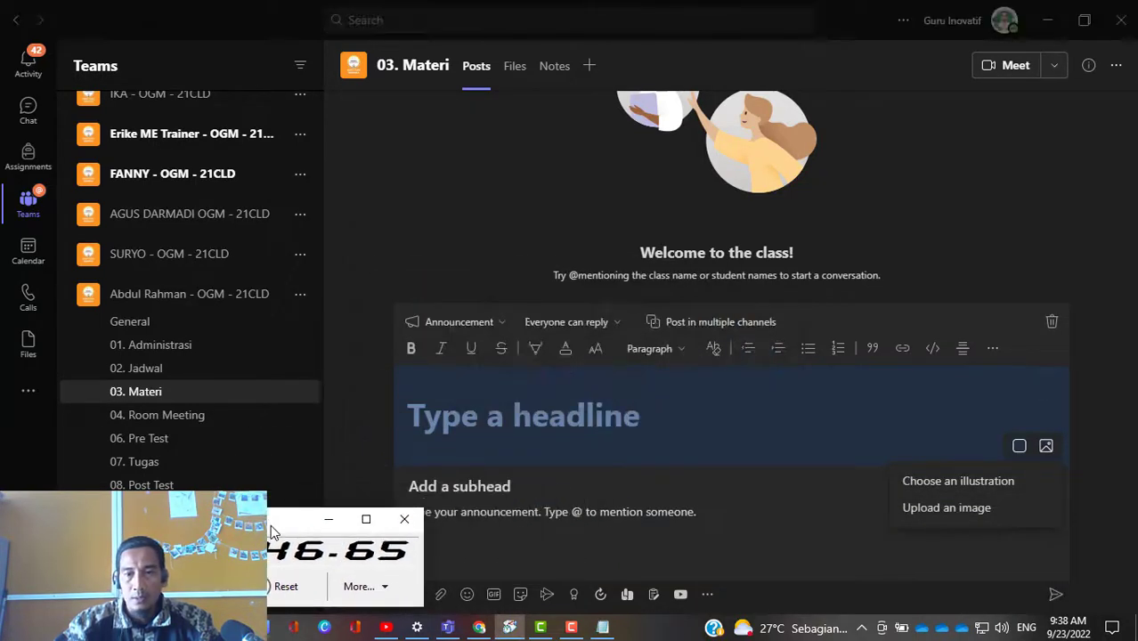
click(972, 481)
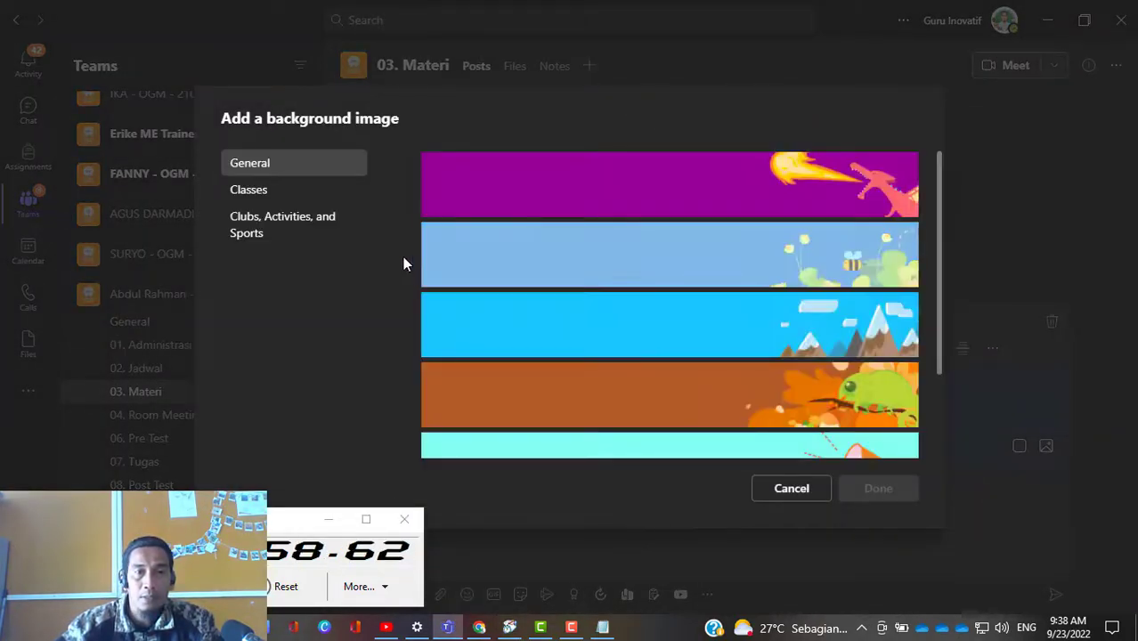
scroll(770, 316, down, 2)
click(772, 358)
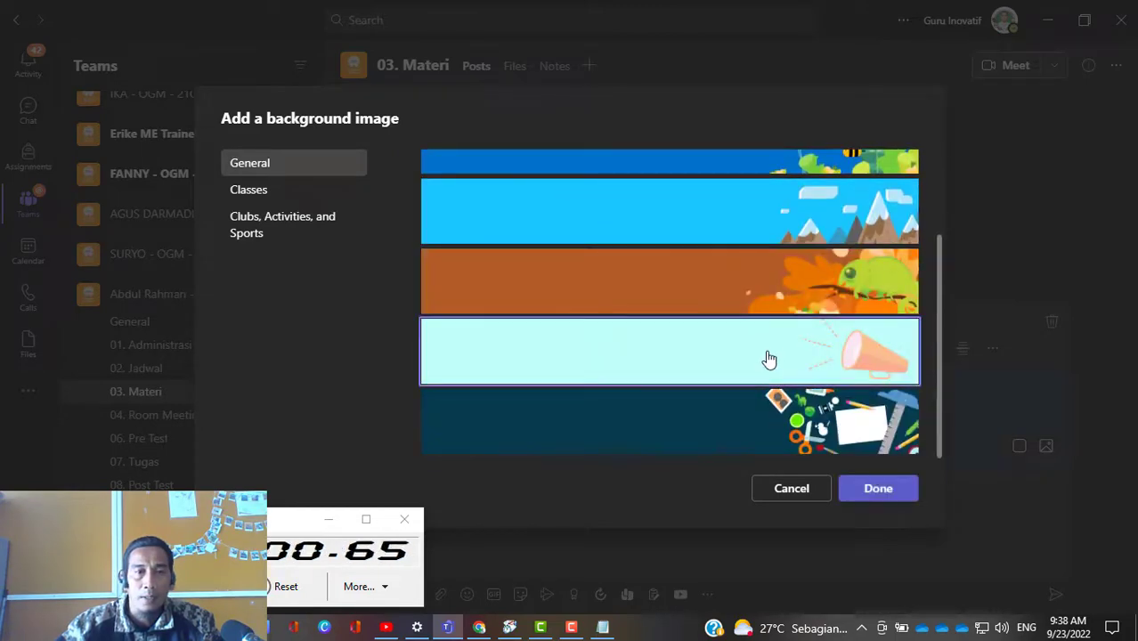
click(878, 489)
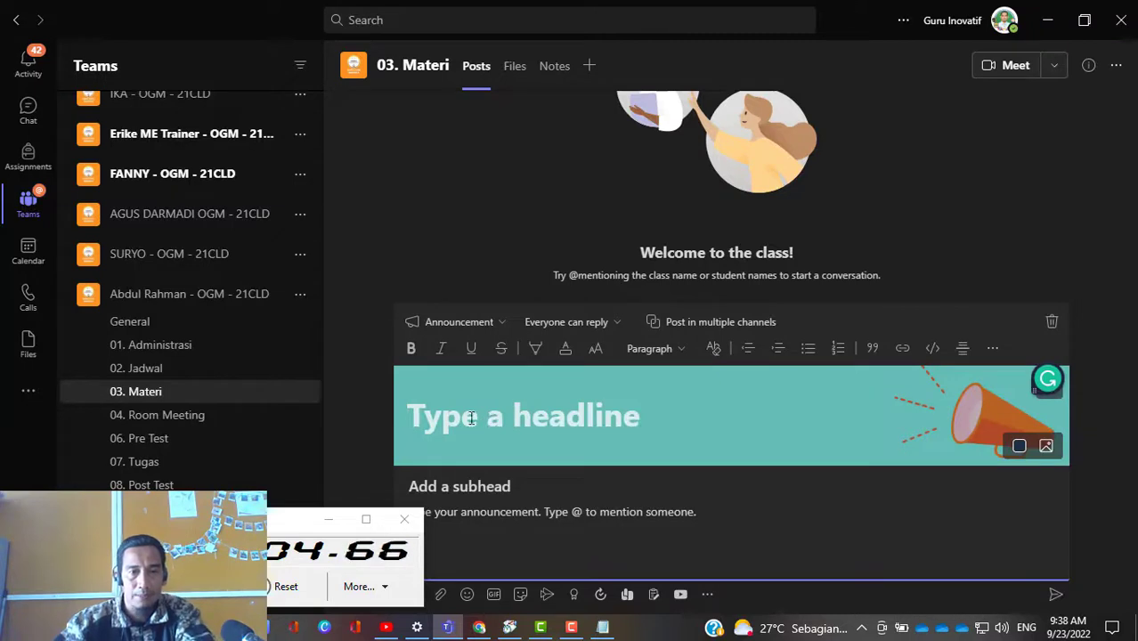
click(658, 420)
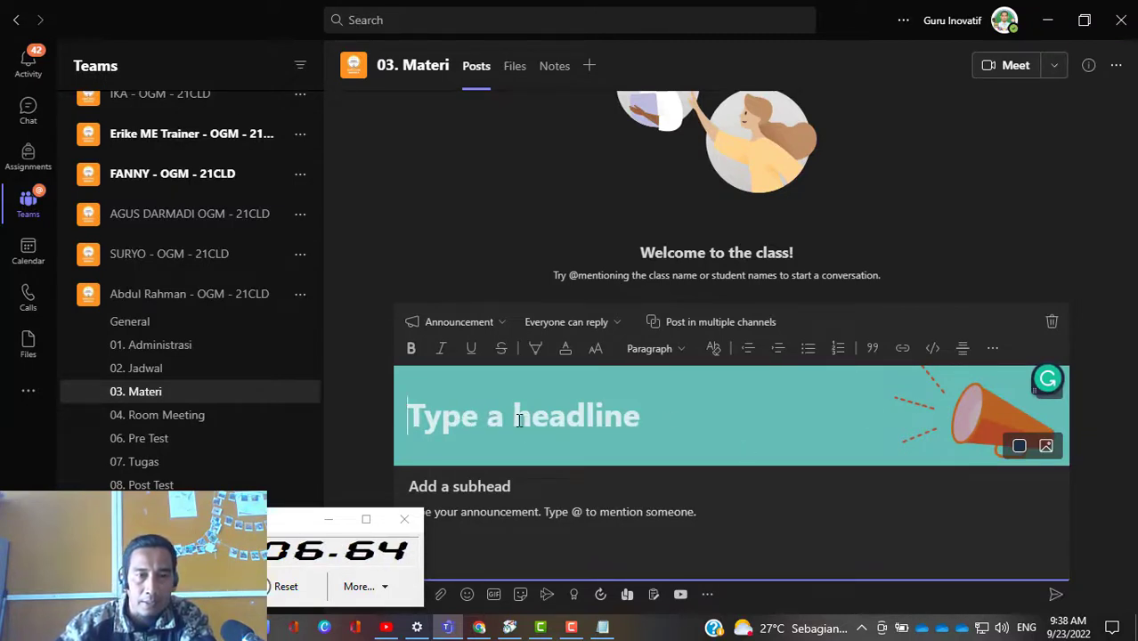
Step: Set the announcement headline to "Materi 21CLD" and the subhead to "Silakan pelajari materi berikut!"
text(Materi)
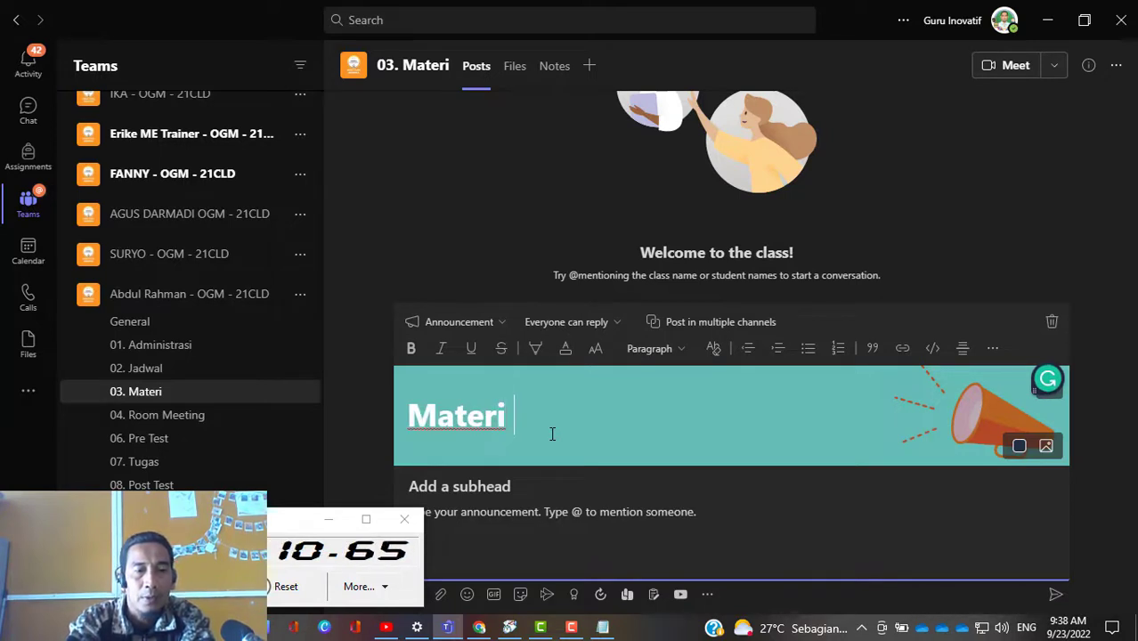
text( 21CLD)
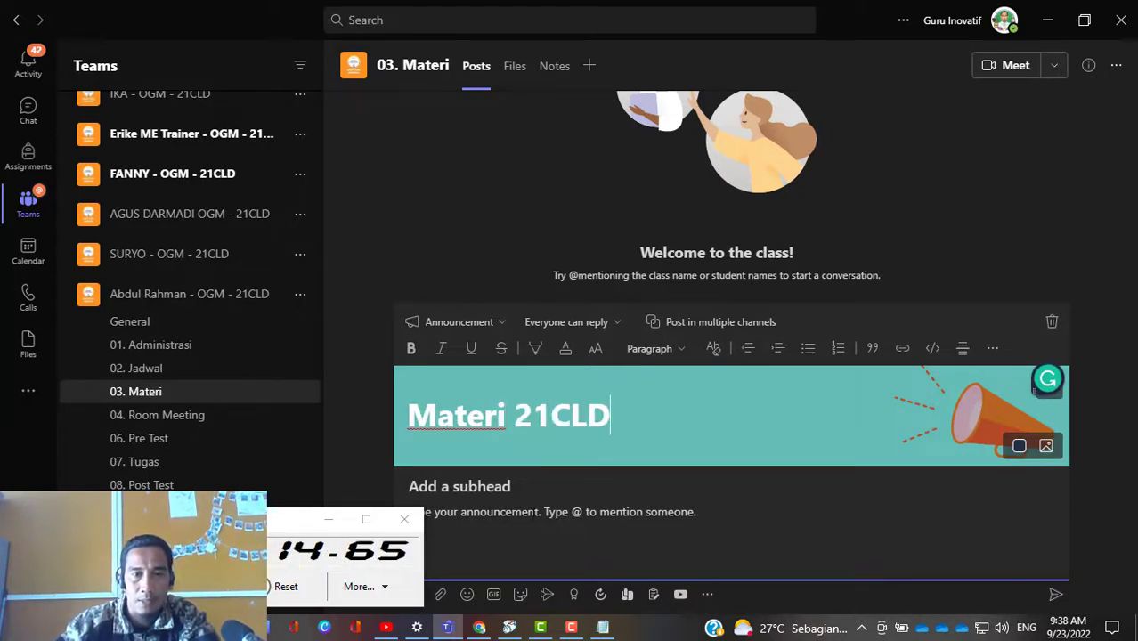
click(510, 487)
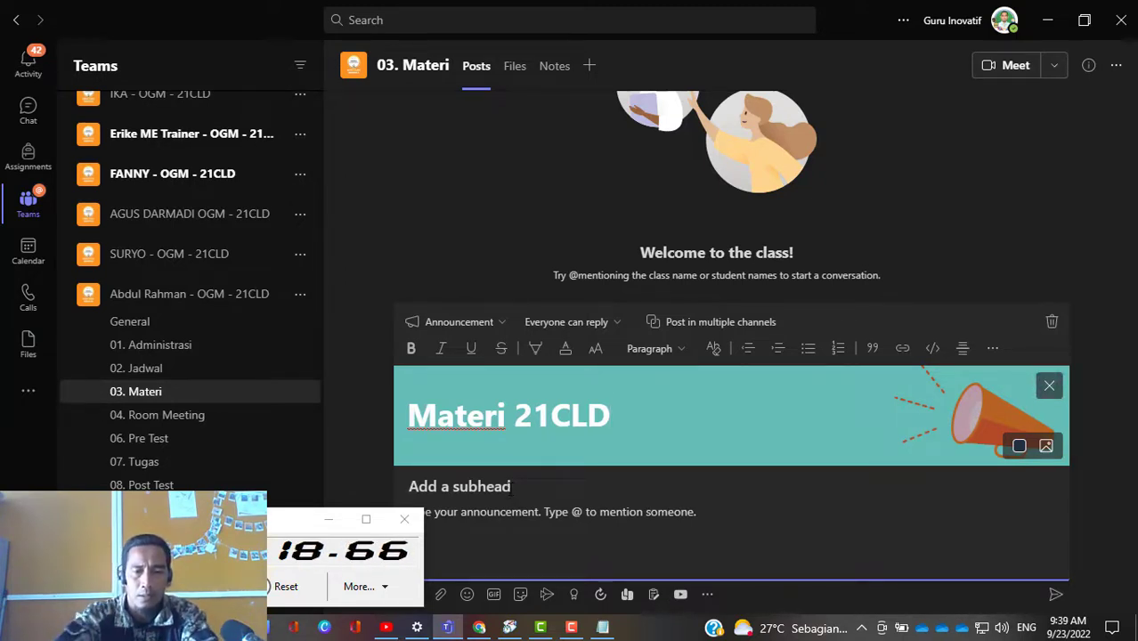
text(Silakan k)
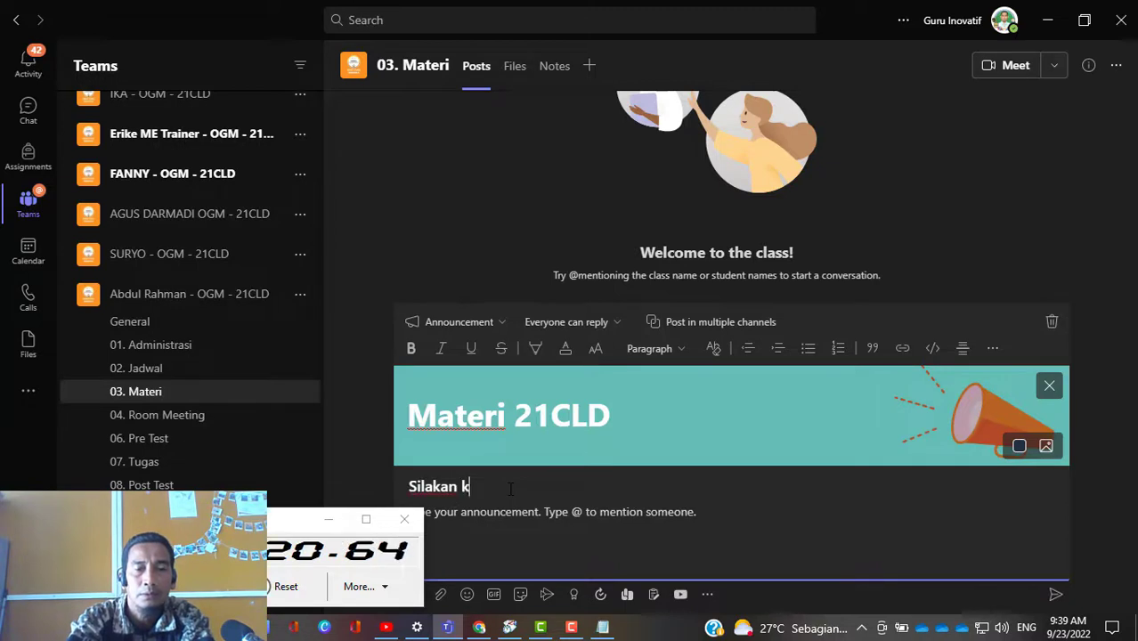
text(li)
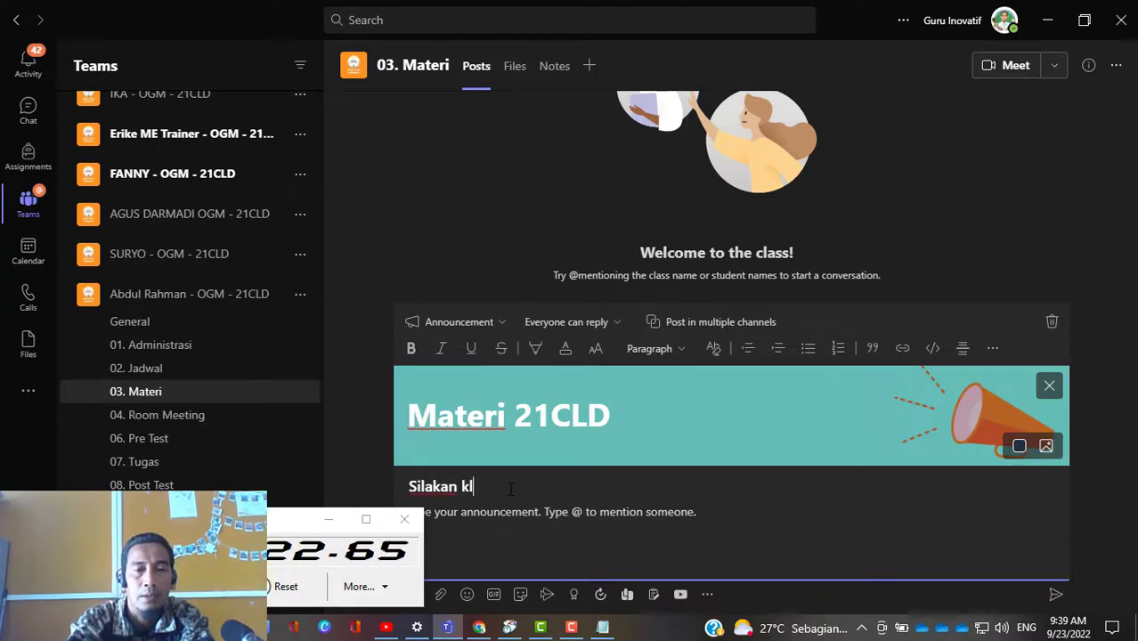
key(BackSpace)
key(BackSpace)
text(pelajara)
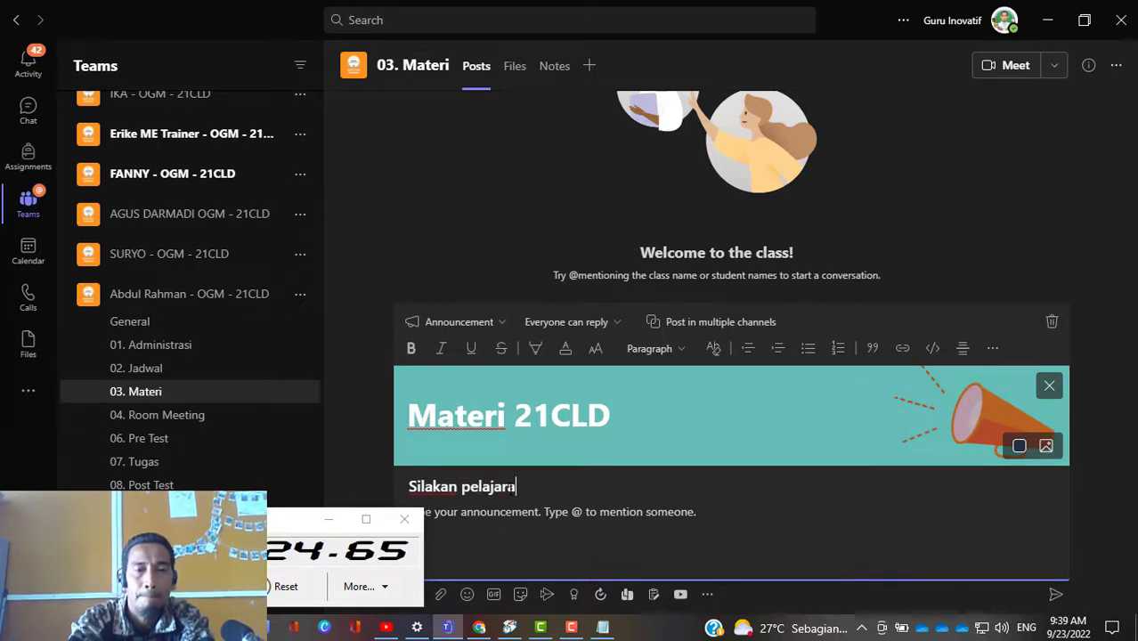
text(i)
text(i )
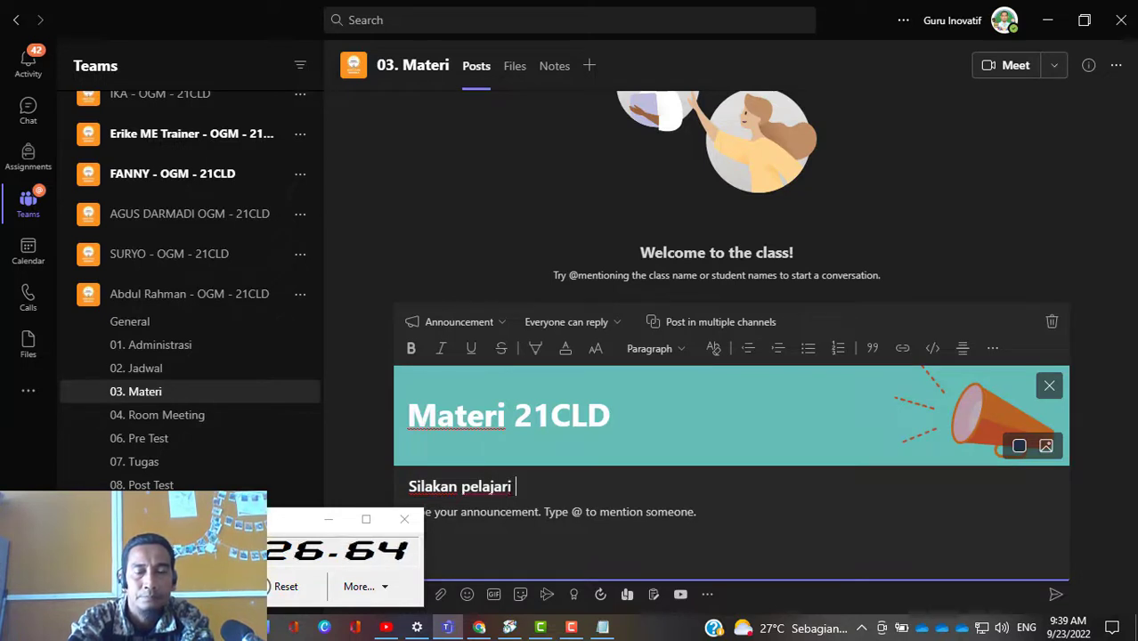
text(materi be)
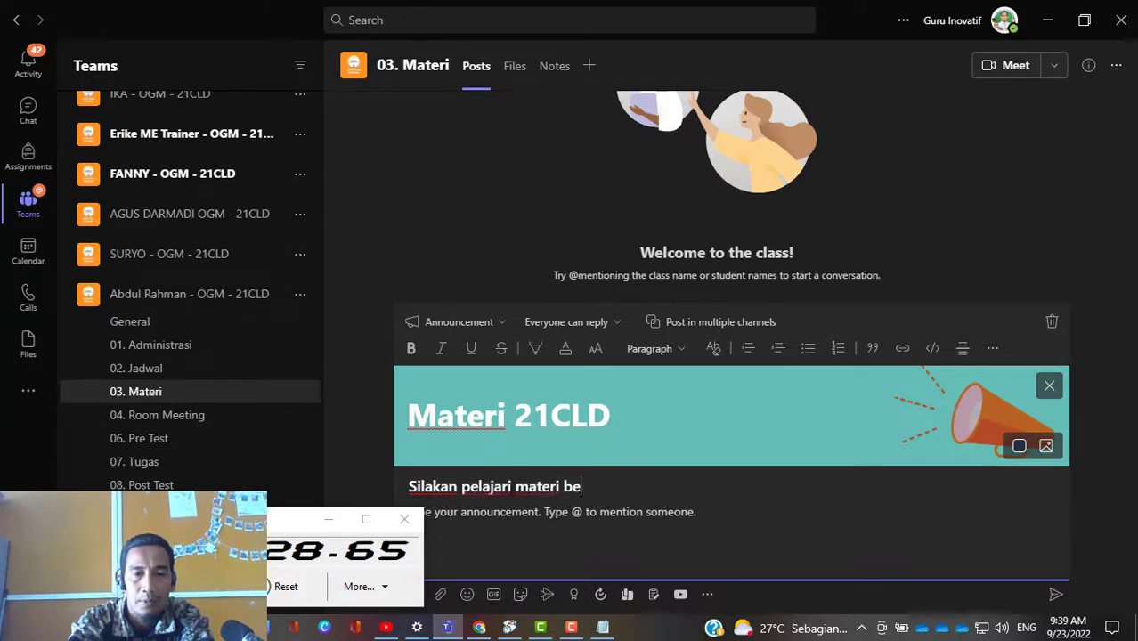
text(rikut)
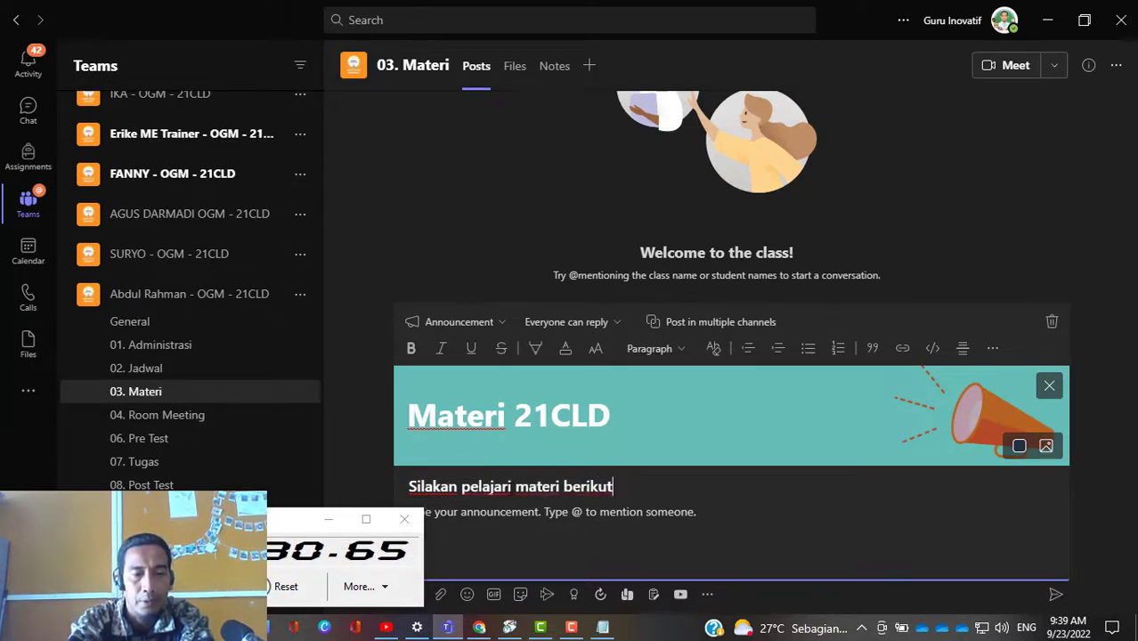
text(! Jik)
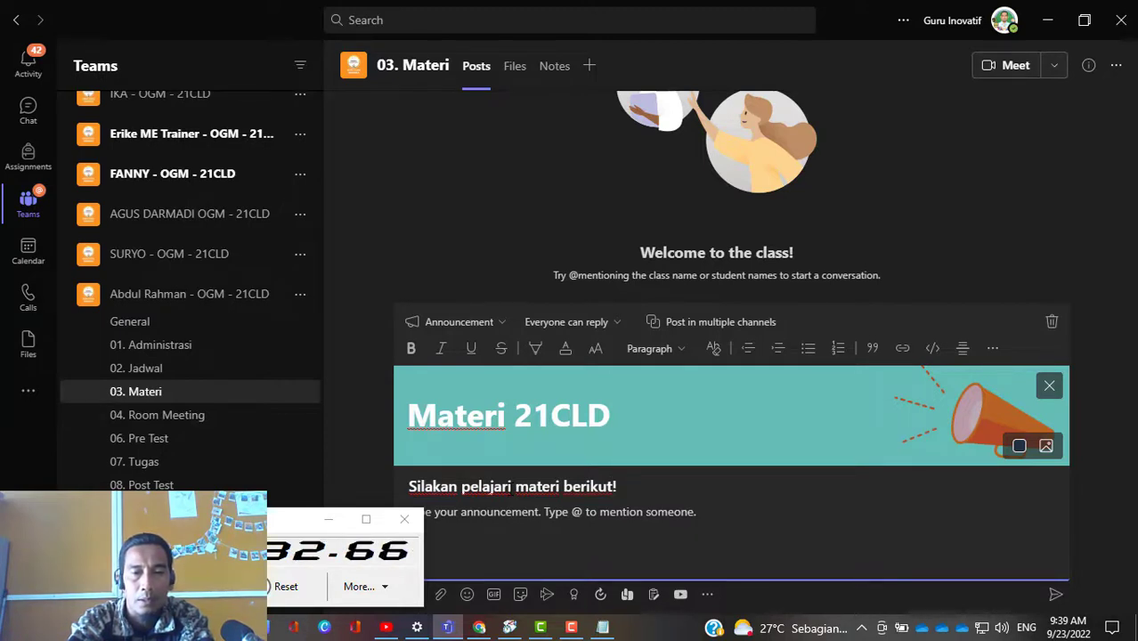
text(a )
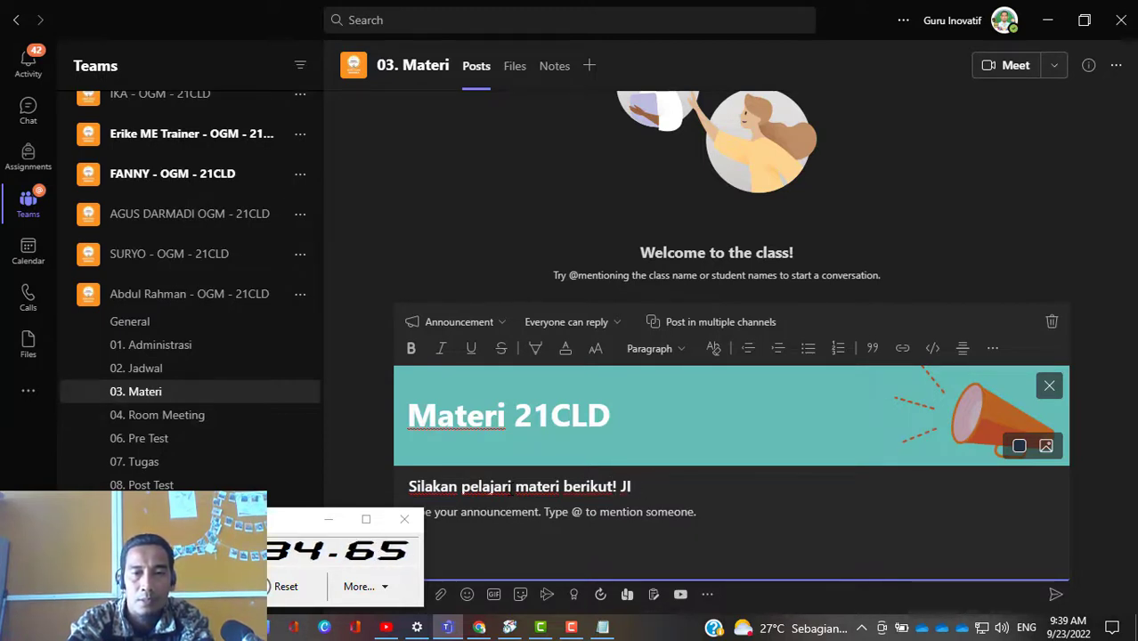
text(ingin )
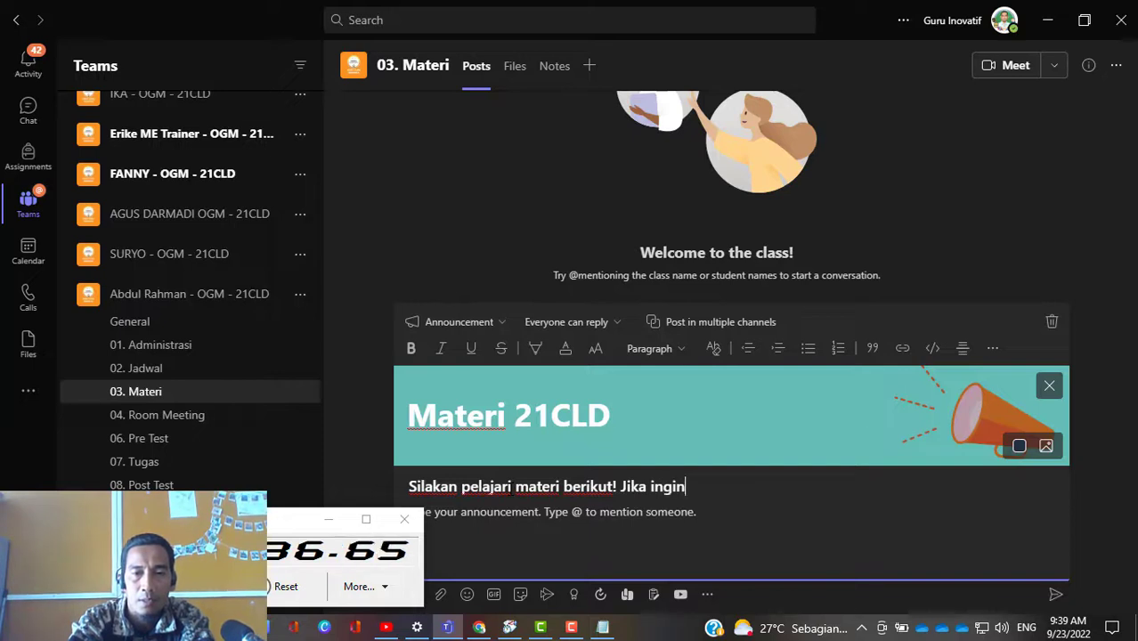
text(mendapat)
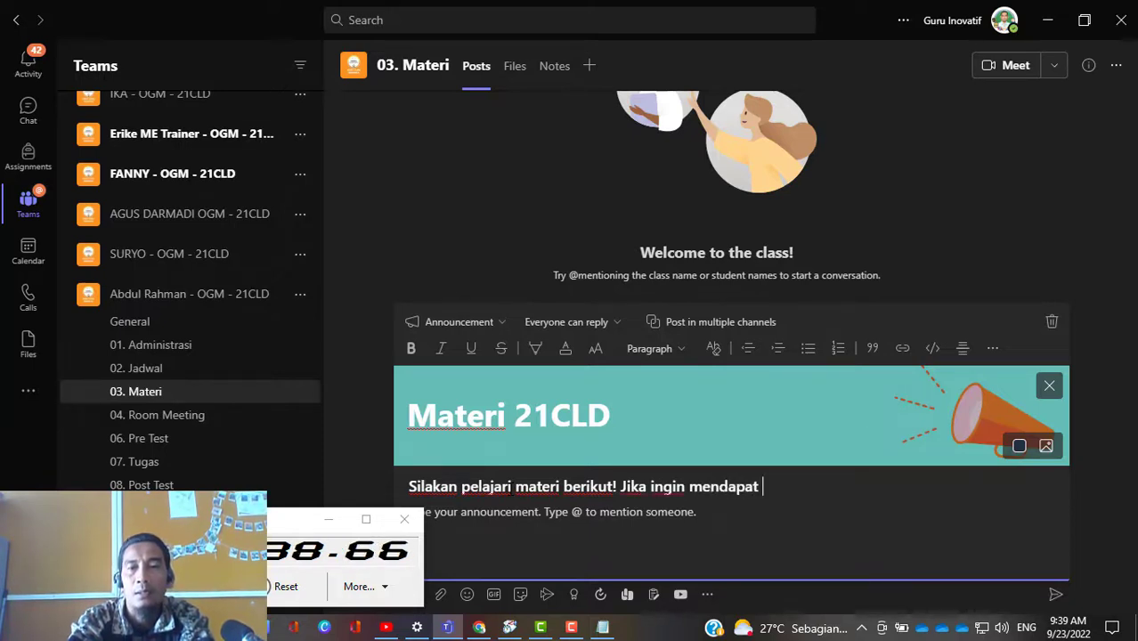
text( materi y)
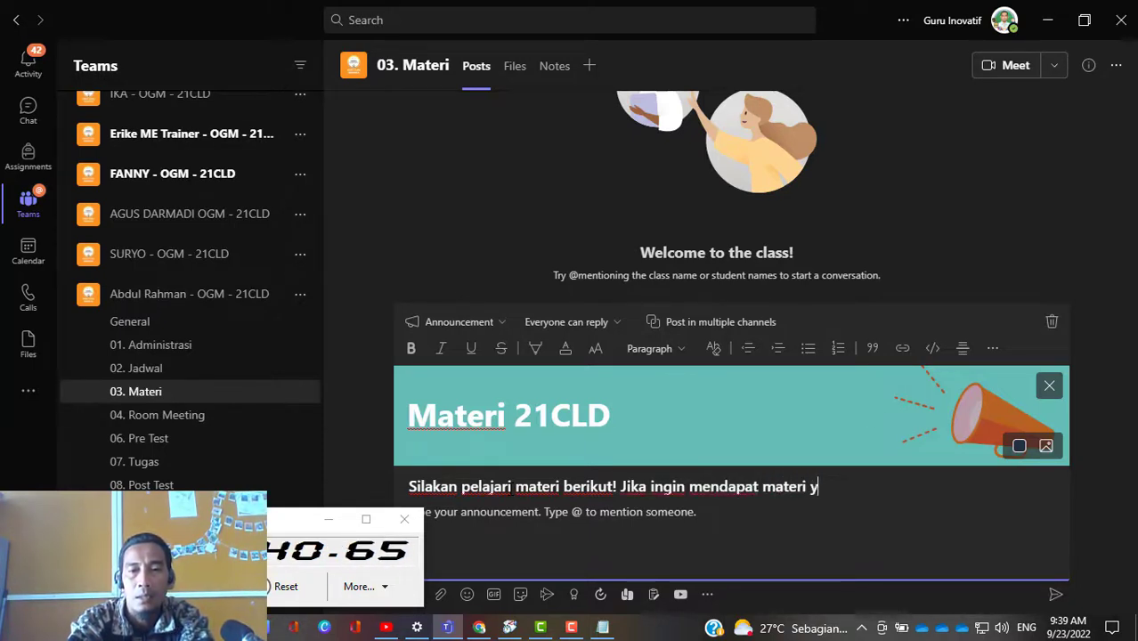
text(ang lebih lengkap)
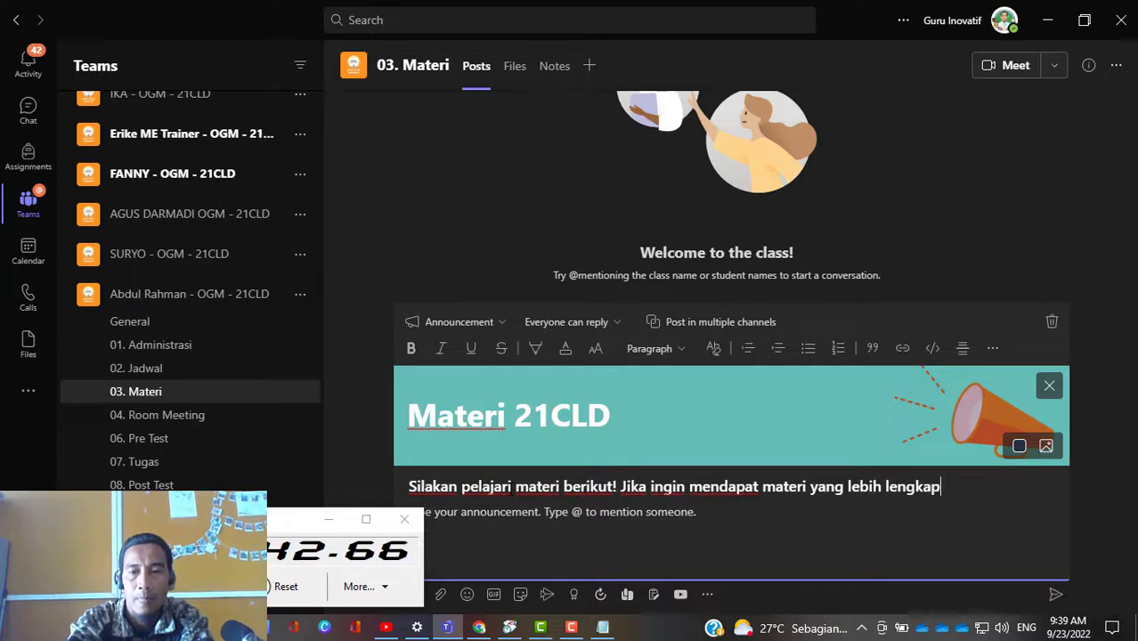
text( silak)
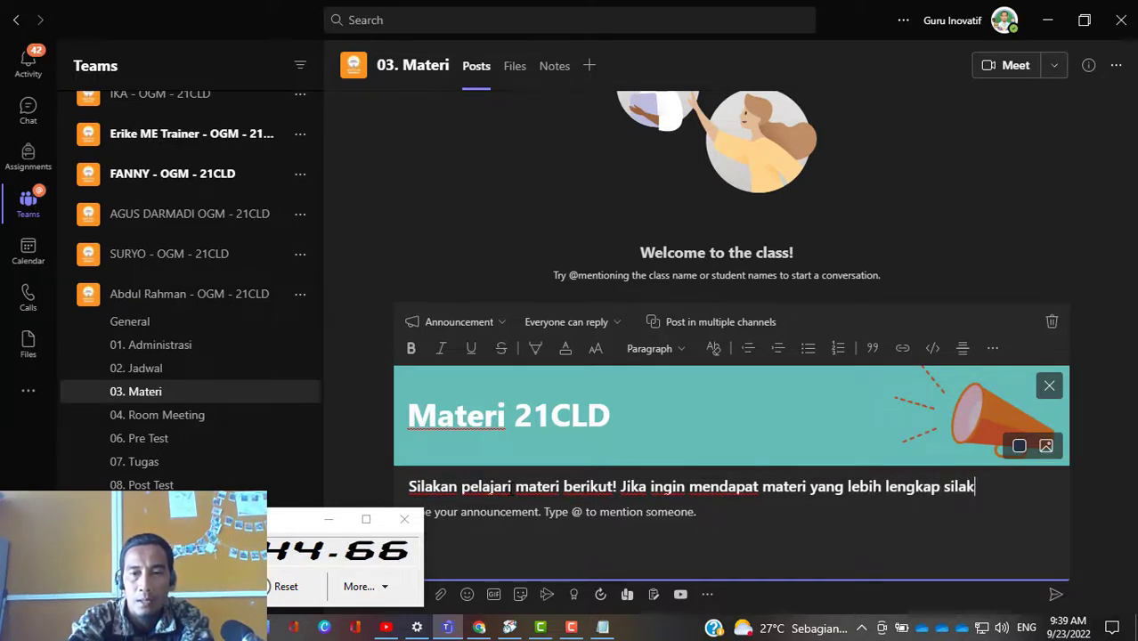
text(an klik di)
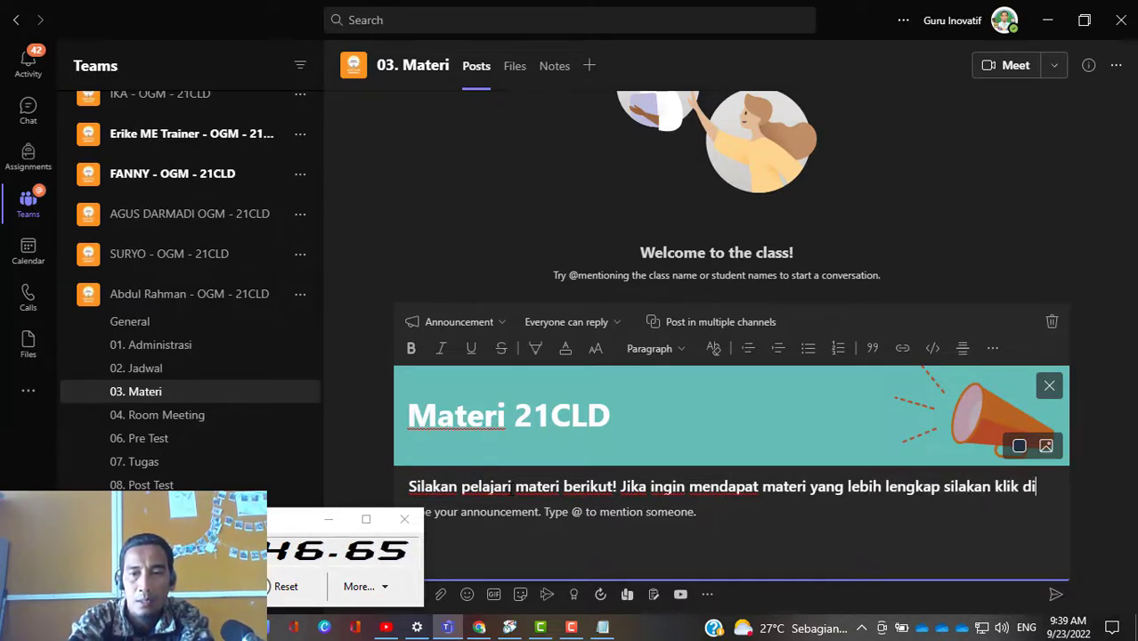
text(sini!)
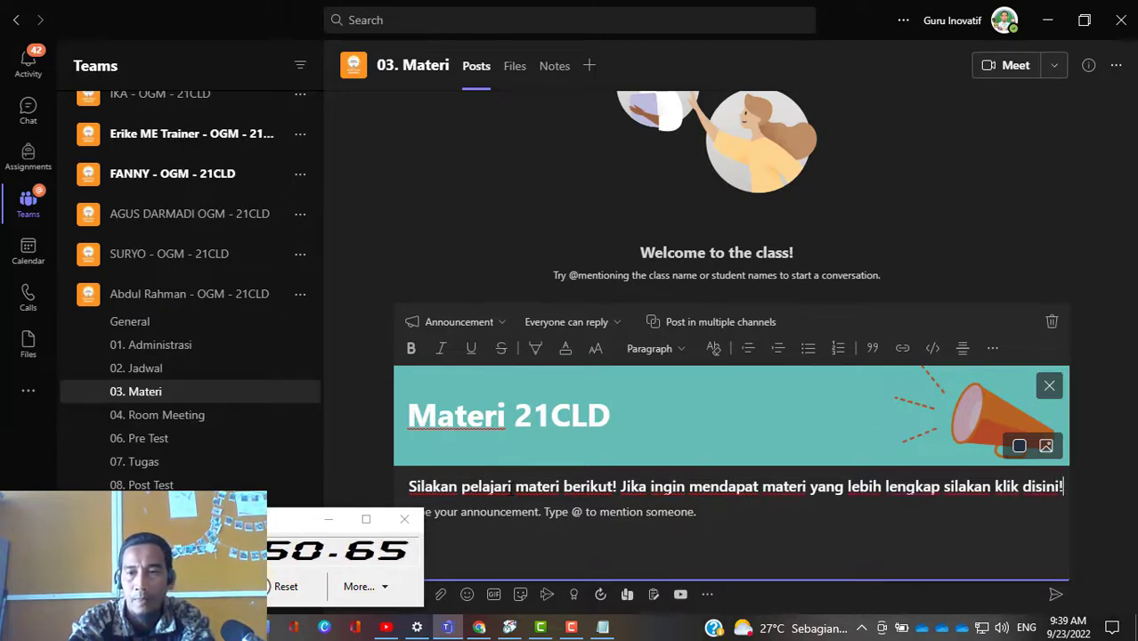
Step: Move the sentence beginning "Jika ingin mendapat materi" from the subhead into the announcement's message body
key(ctrl+Left)
key(ctrl+Left)
key(ctrl+Left)
key(ctrl+Left)
key(ctrl+Left)
key(ctrl+Left)
key(ctrl+Left)
key(ctrl+Left)
key(ctrl+Left)
key(ctrl+Left)
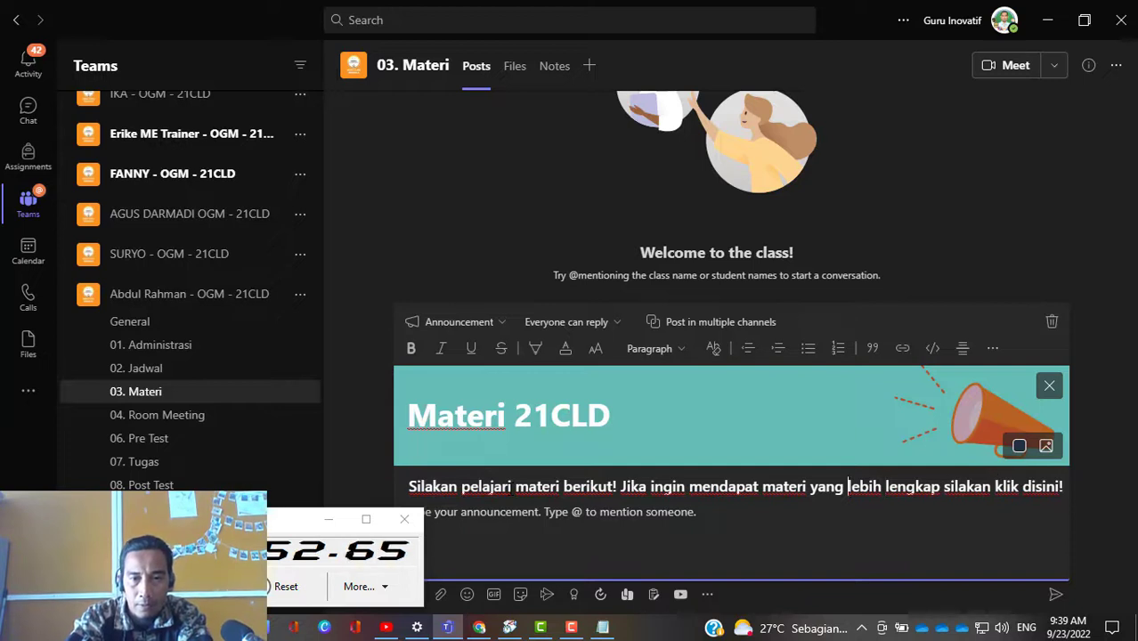
key(shift+End)
key(ctrl+c)
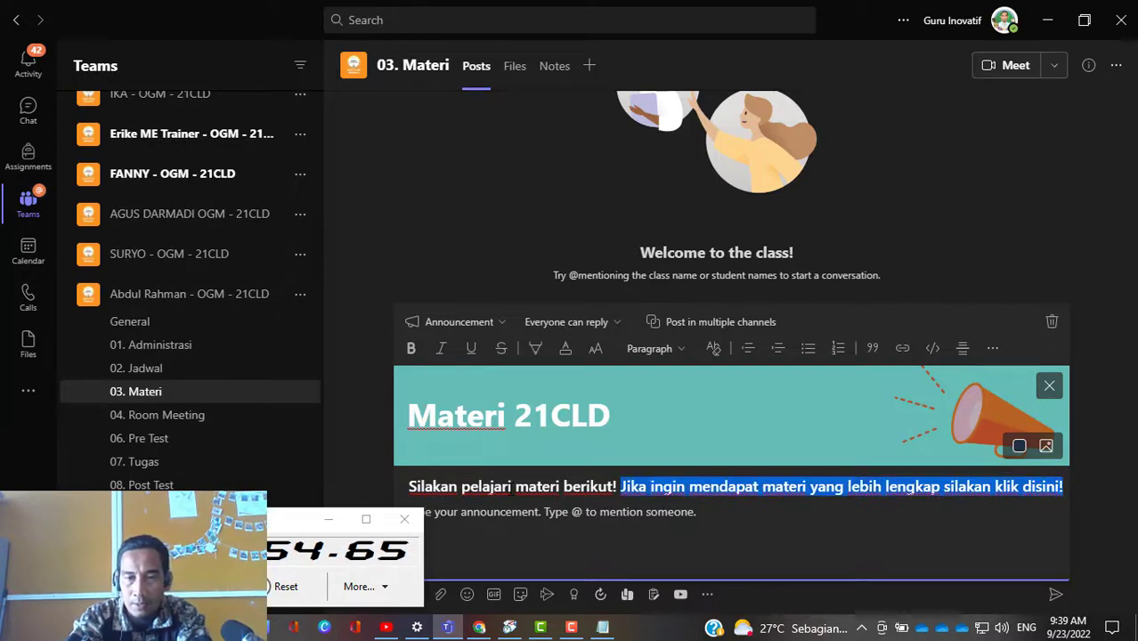
key(Delete)
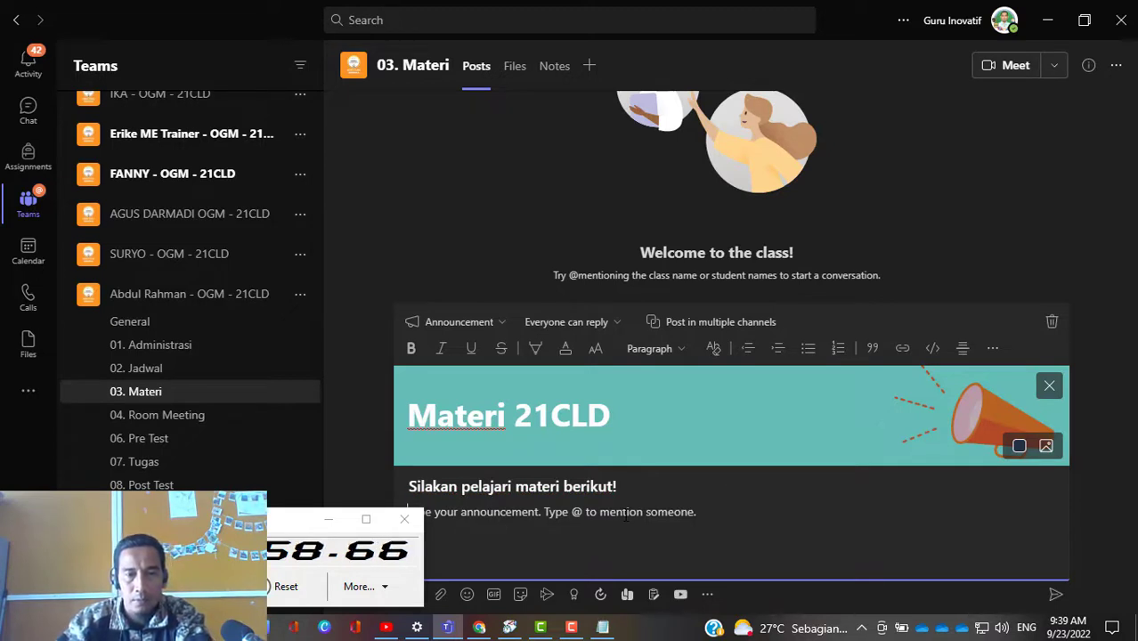
key(ctrl+v)
Step: Move the XNote Stopwatch window clear of the start of the announcement text and return to the message body
click(274, 513)
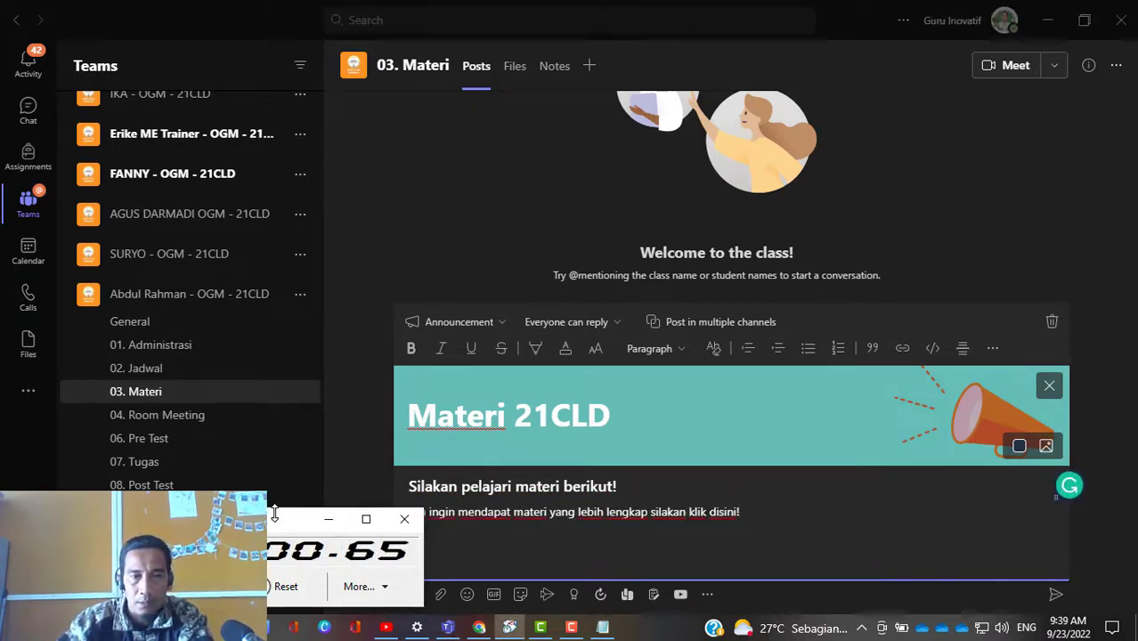
drag(282, 523, 987, 520)
click(544, 512)
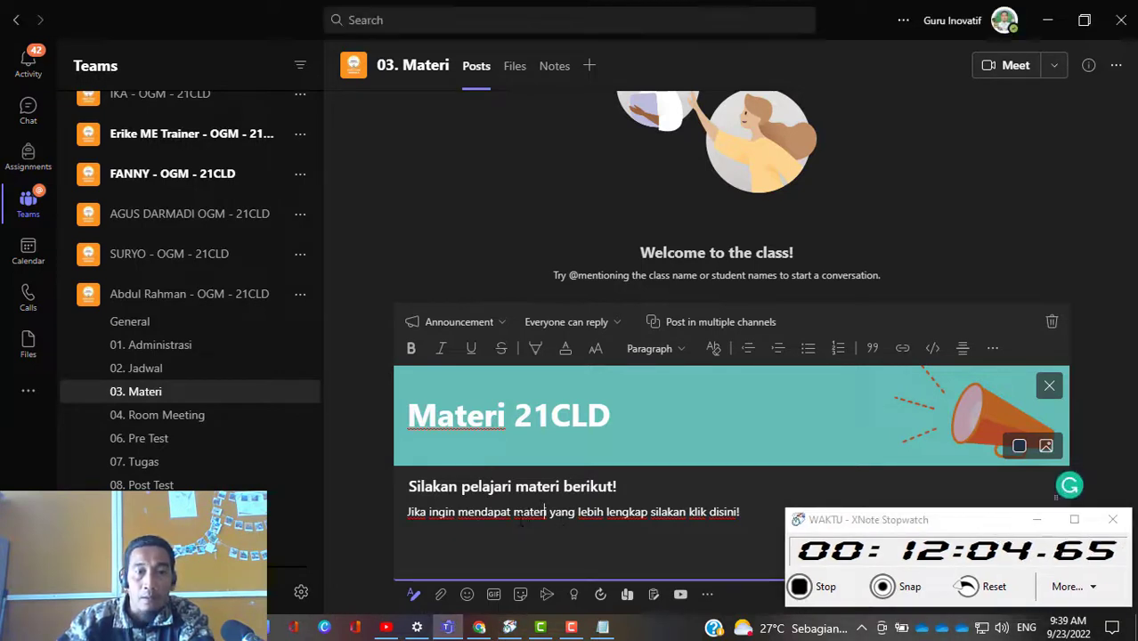
click(440, 597)
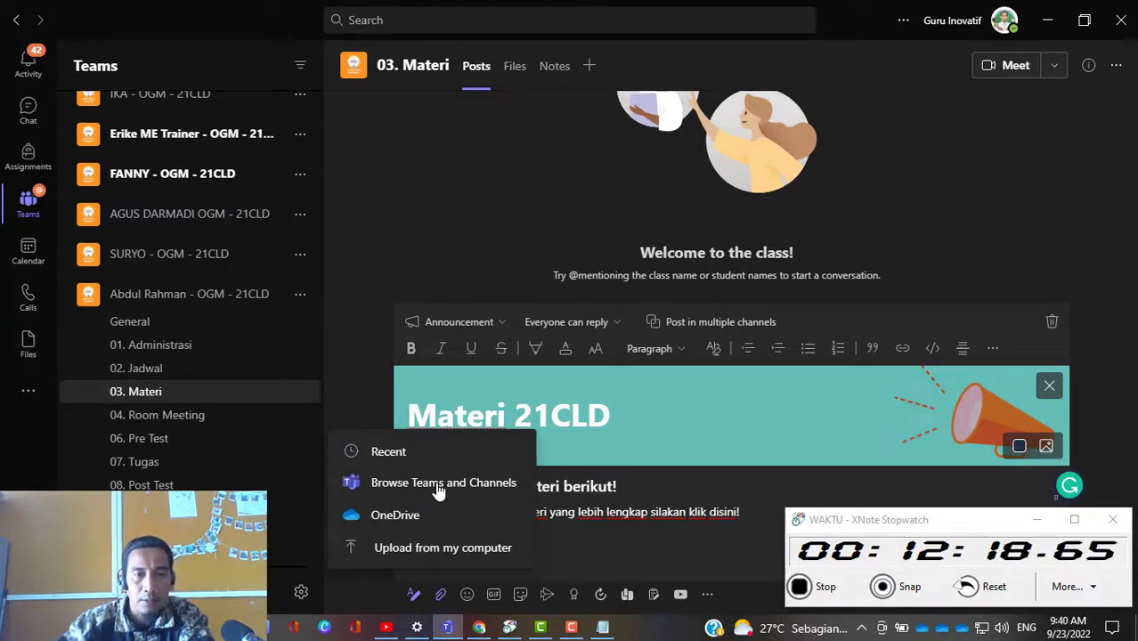
click(438, 485)
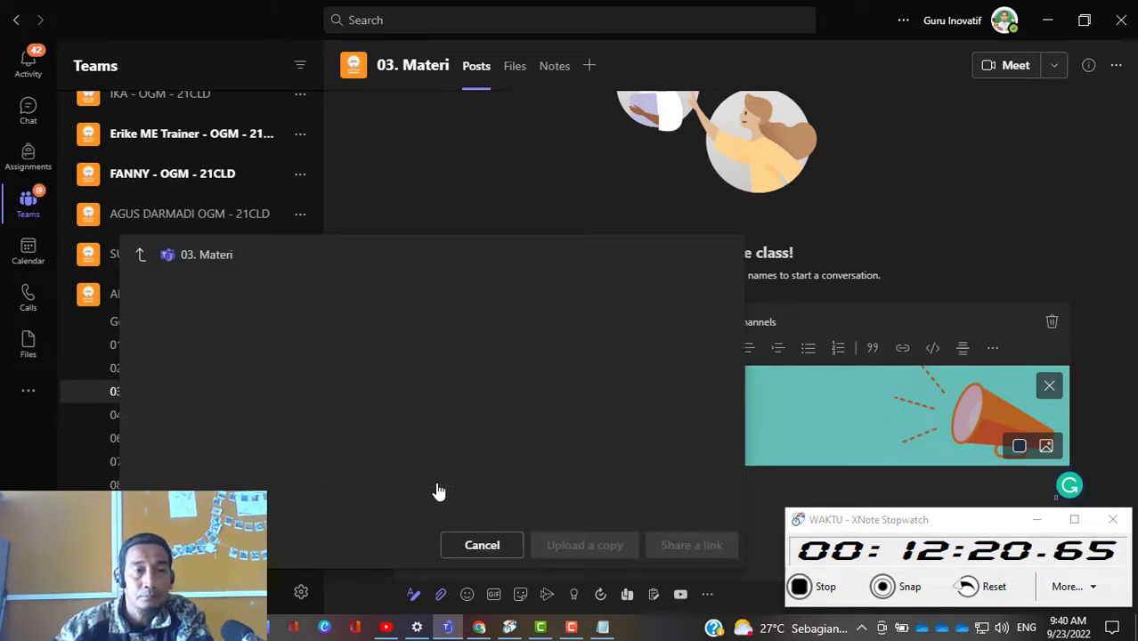
click(143, 262)
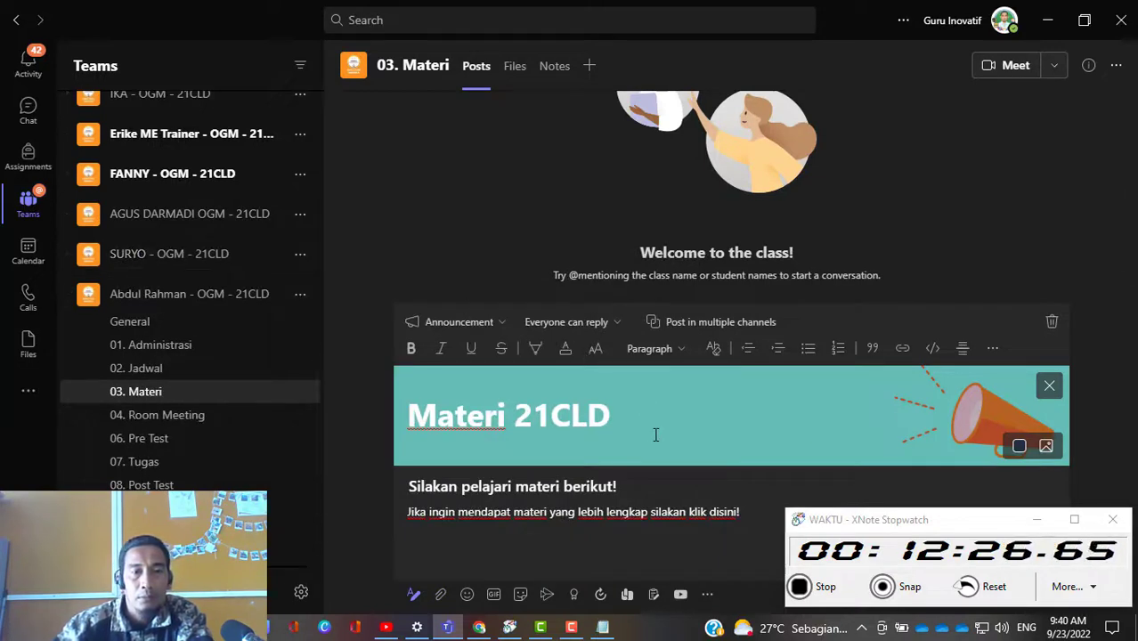
Step: Browse the team's files for an attachment and open General > Materi Kelas > Materi 21CLD > Keterampilan Kolaborasi
click(440, 597)
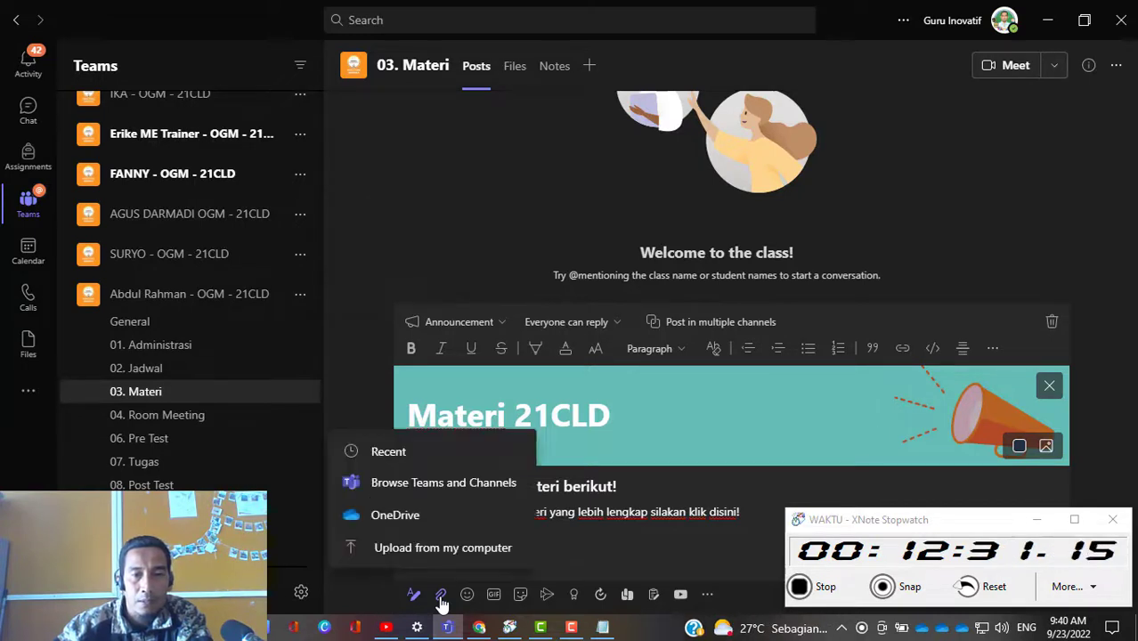
click(416, 485)
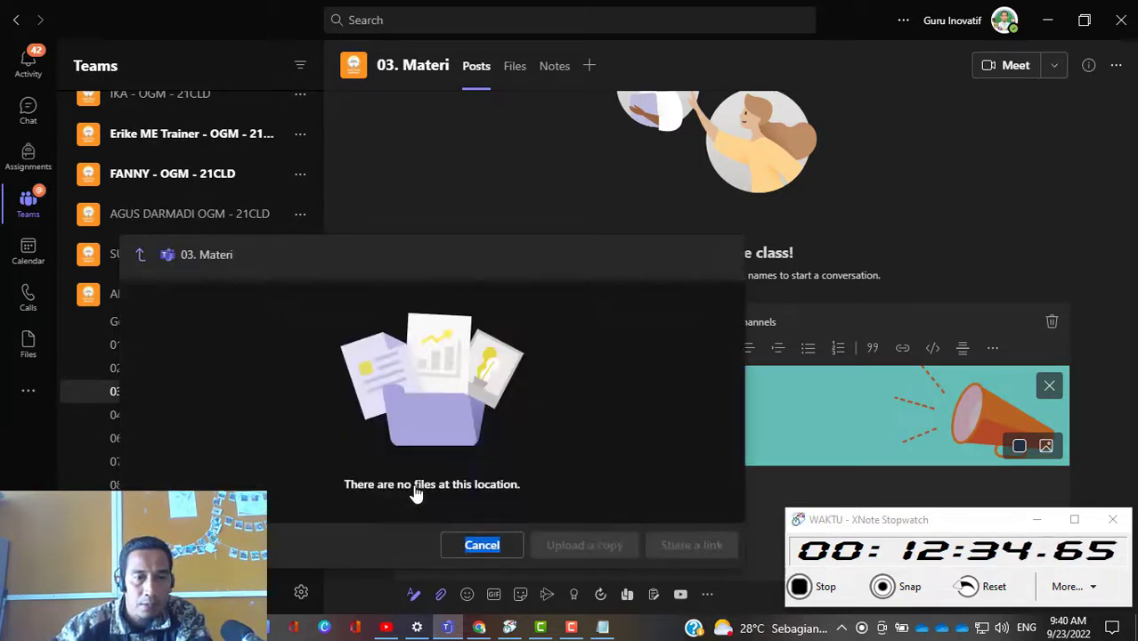
click(141, 255)
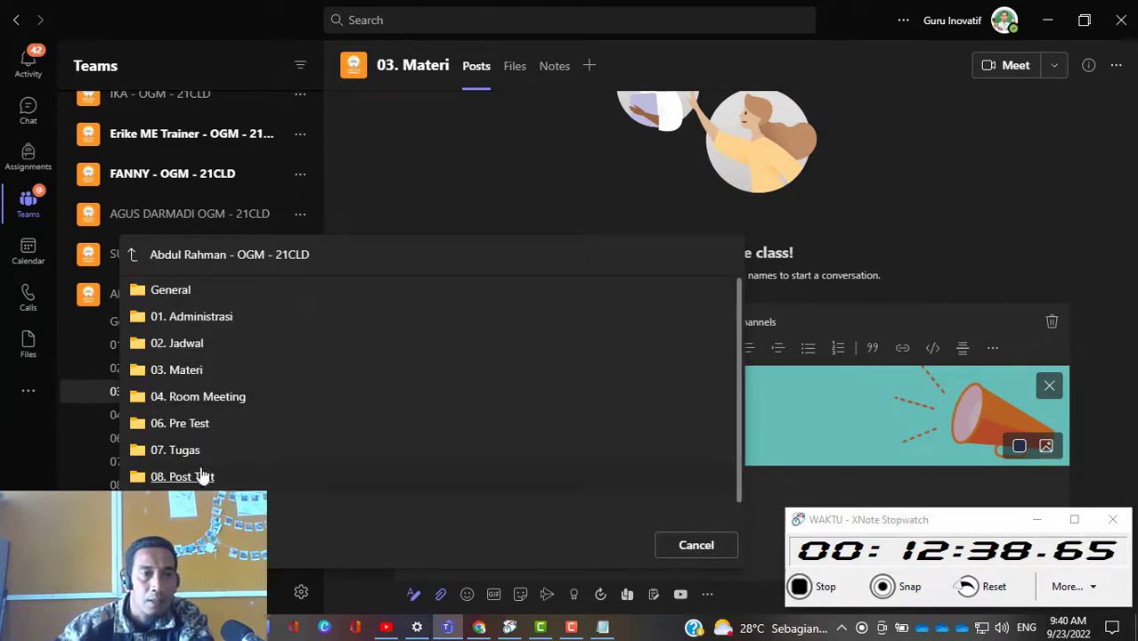
click(179, 299)
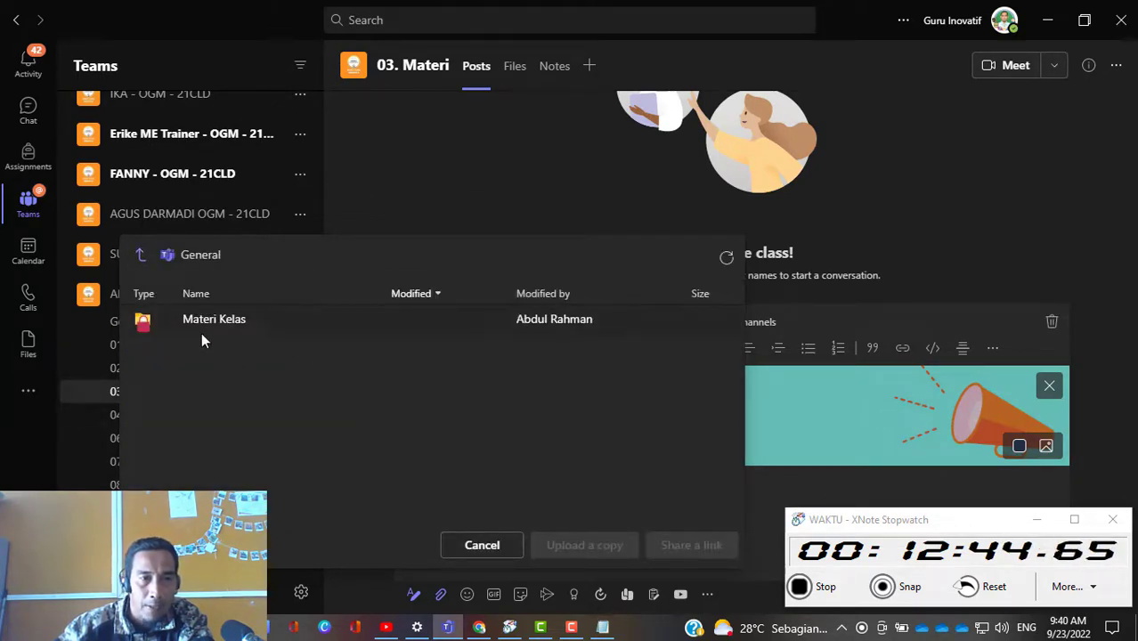
click(211, 323)
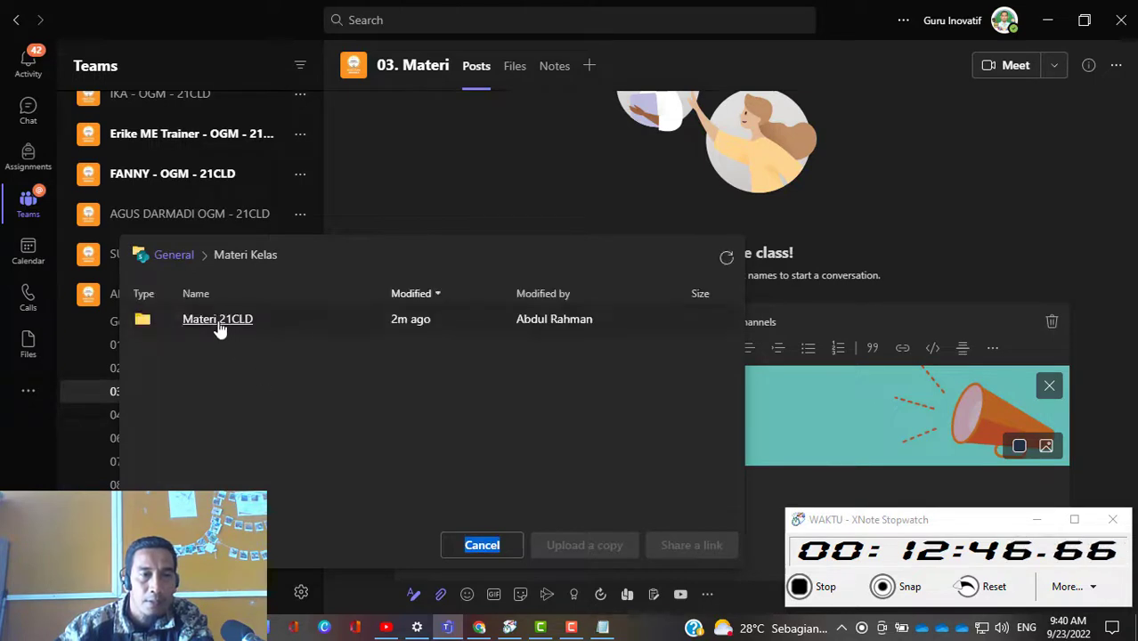
click(220, 329)
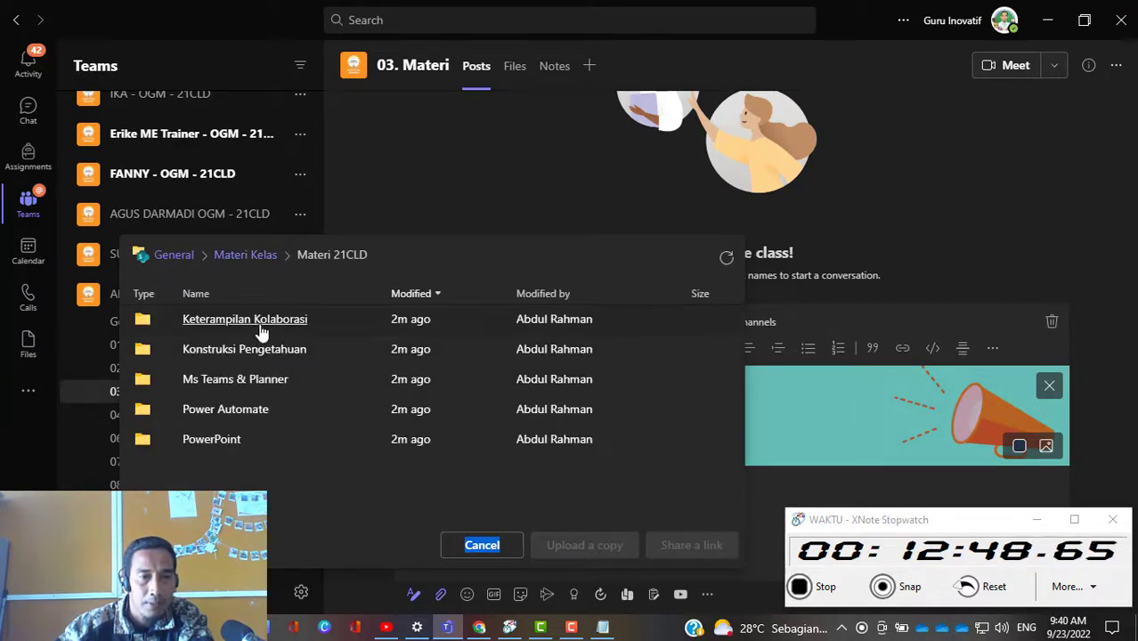
click(261, 328)
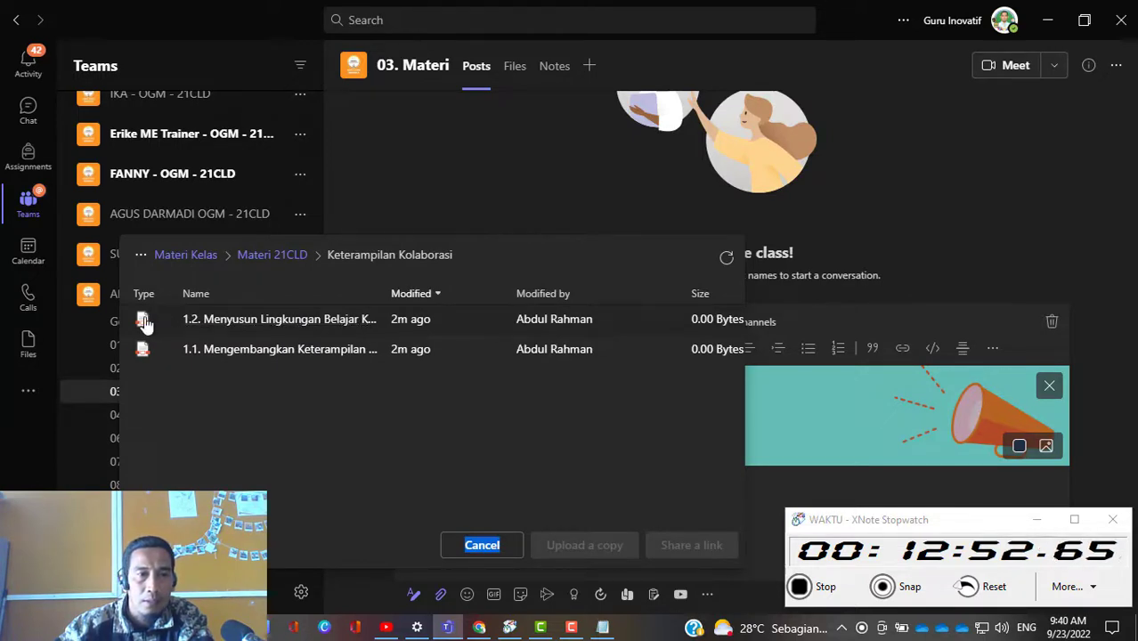
Step: Try to attach the file "1.2. Menyusun Lingkungan Belajar..." from Keterampilan Kolaborasi to the announcement as an uploaded copy
click(144, 323)
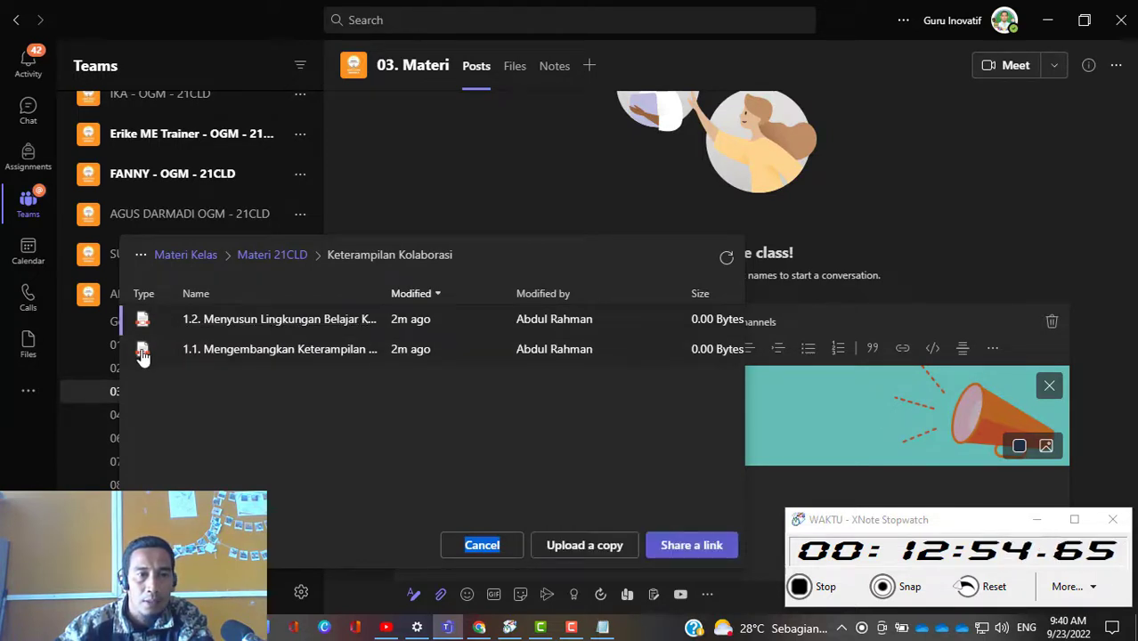
click(142, 354)
click(144, 326)
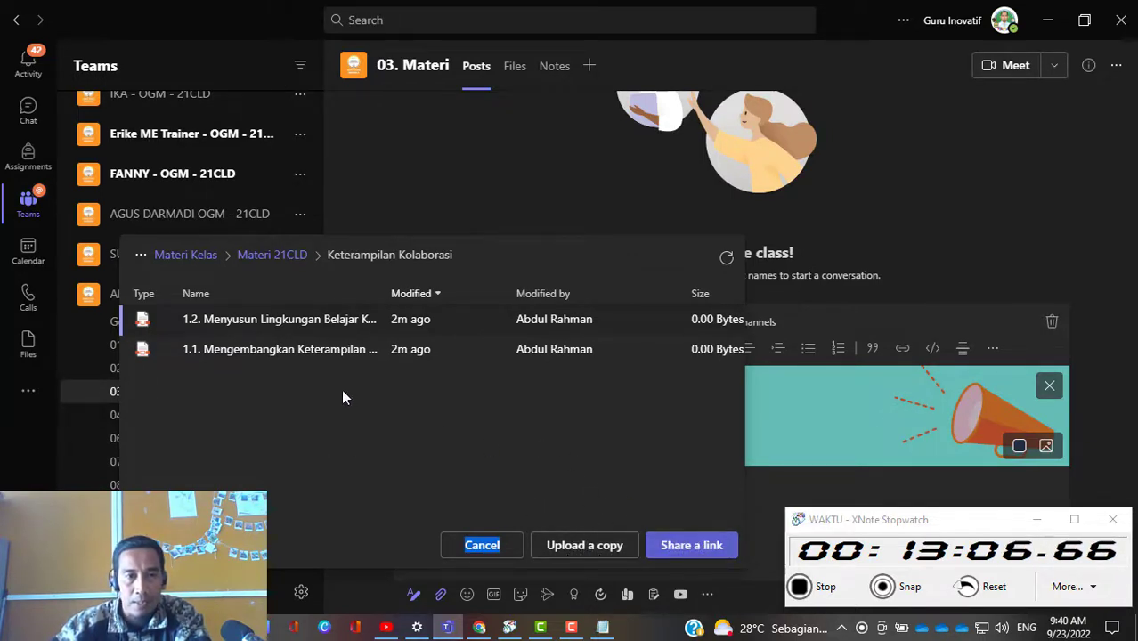
click(596, 545)
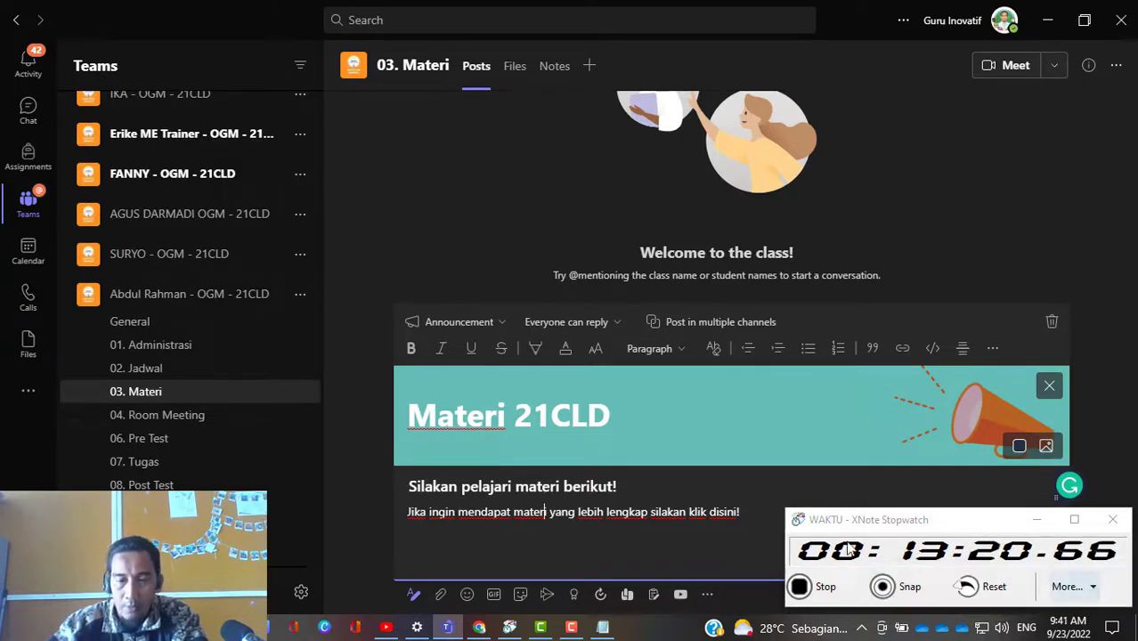
click(440, 595)
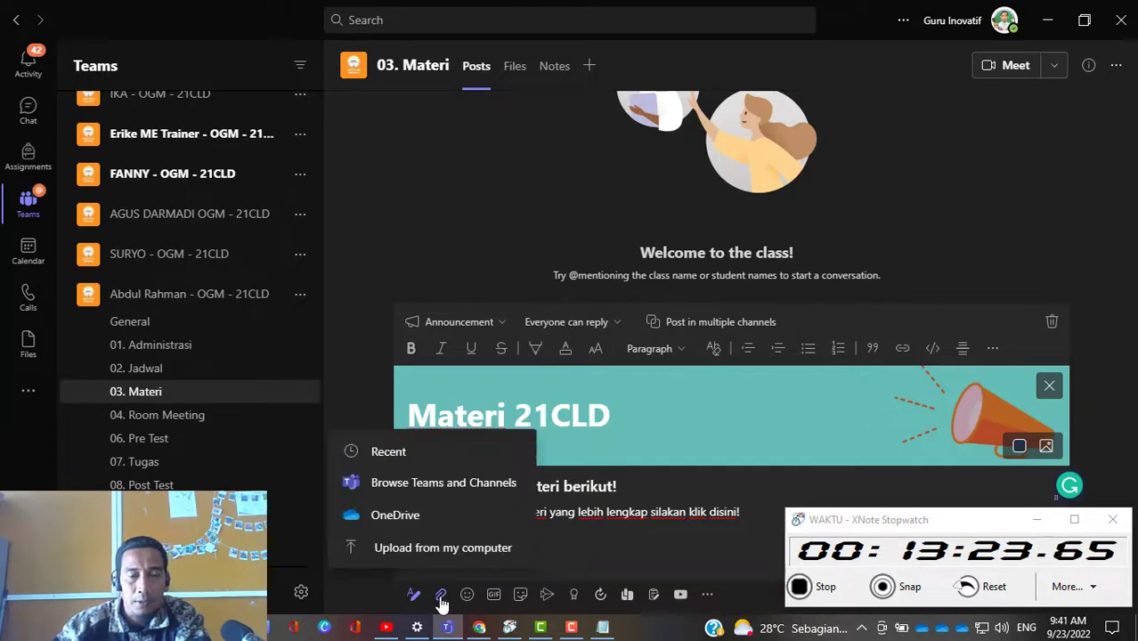
click(418, 484)
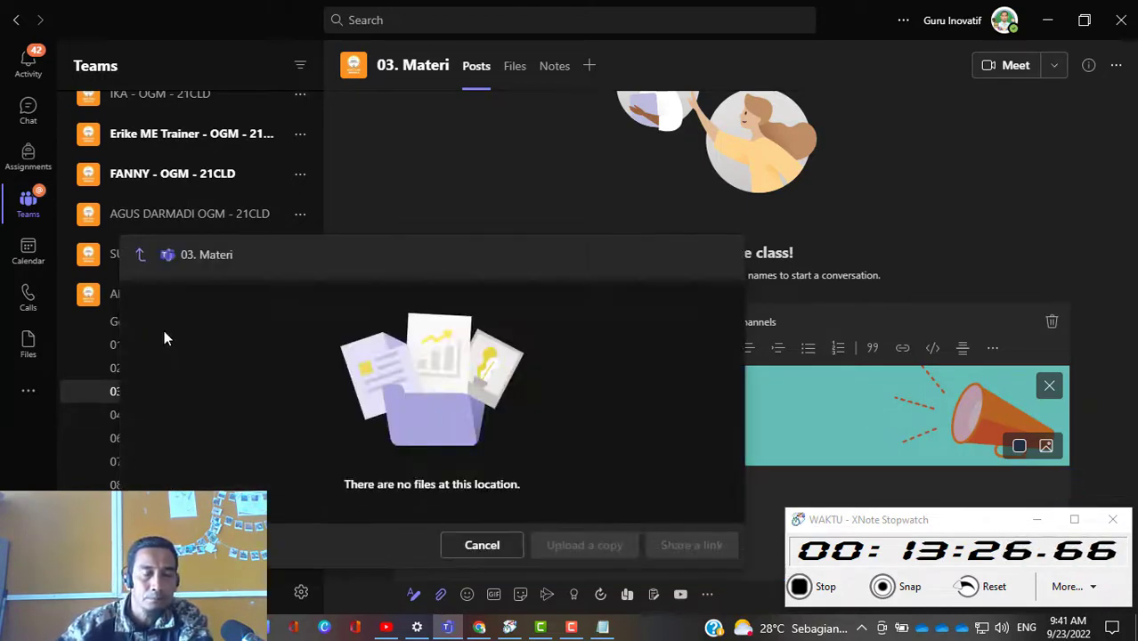
click(141, 261)
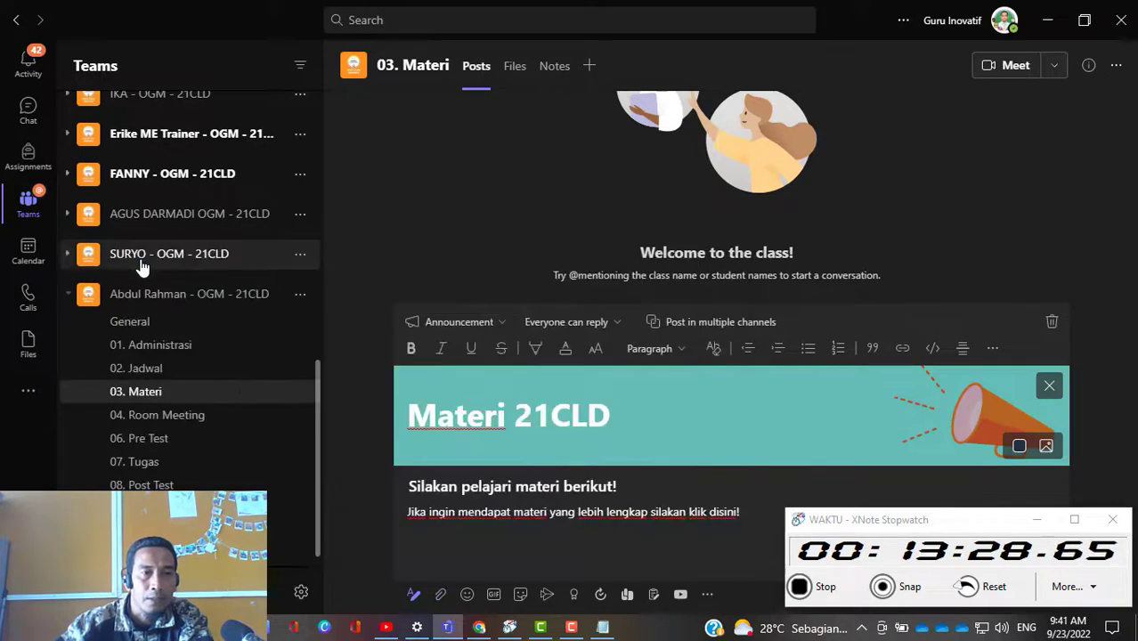
Step: Attach a share link to the "1.2. Menyusun Lingkungan Belajar..." file from General > Materi Kelas > Materi 21CLD > Keterampilan Kolaborasi to the announcement
click(440, 596)
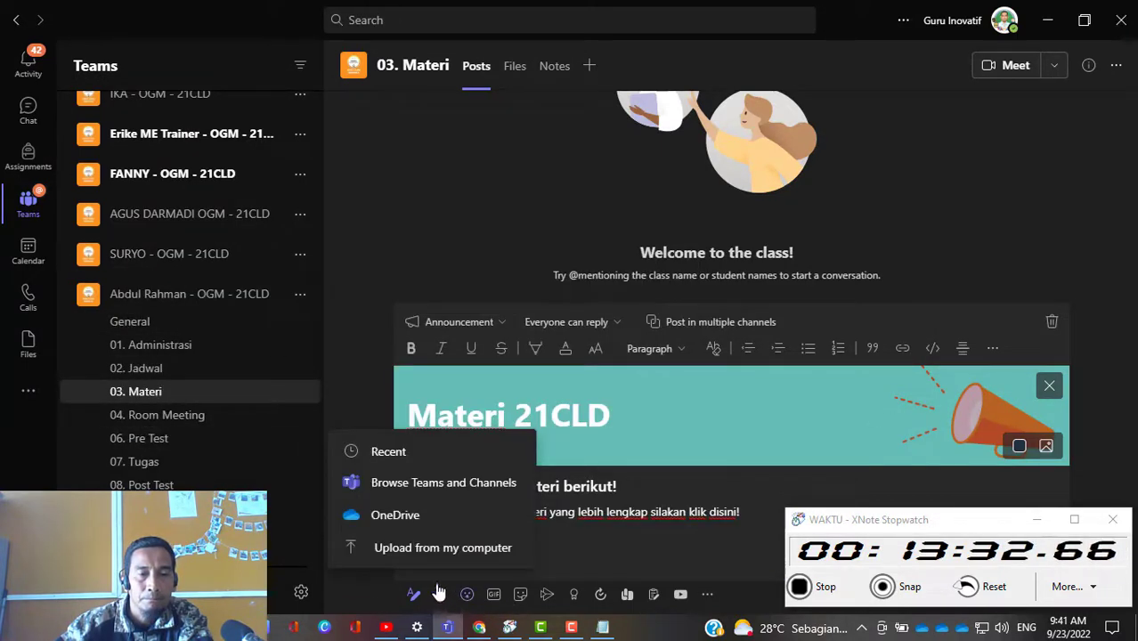
click(401, 492)
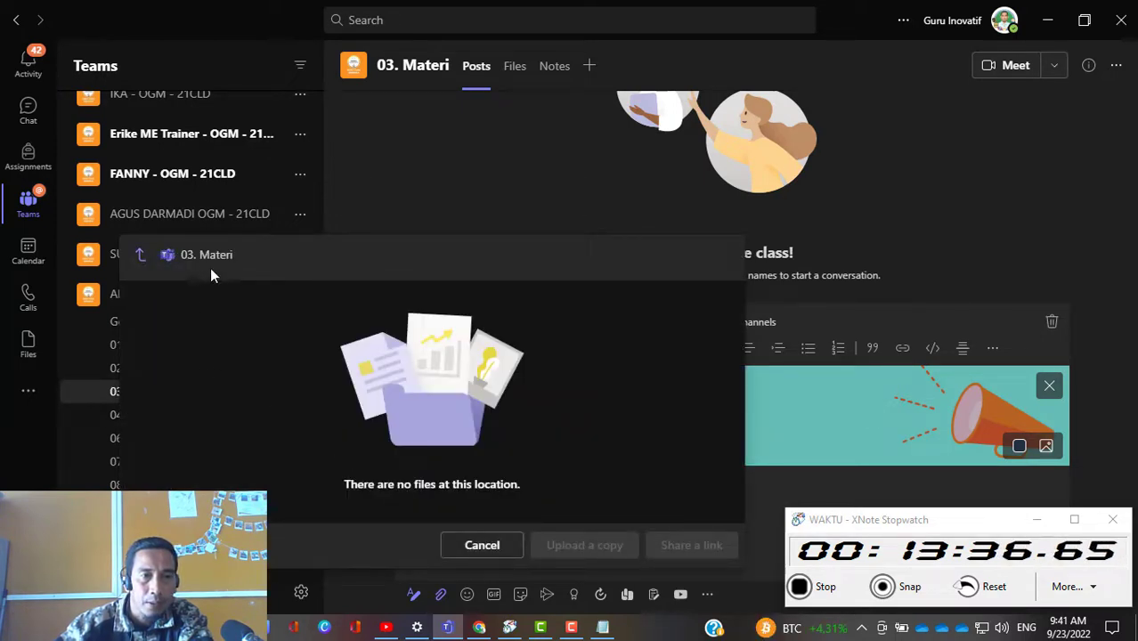
click(140, 256)
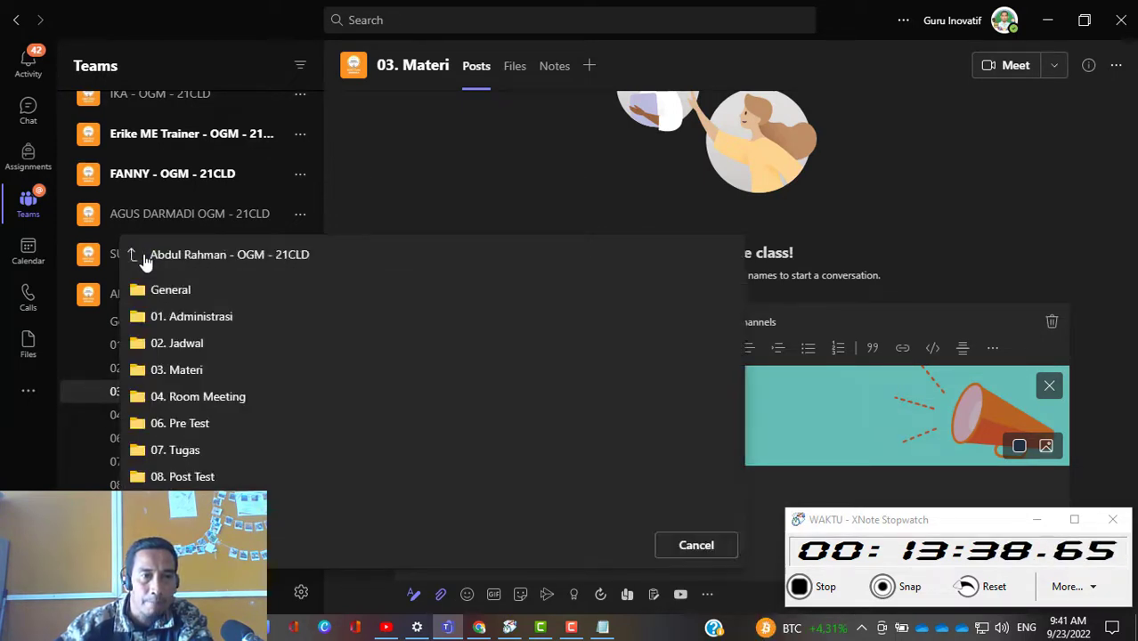
click(169, 291)
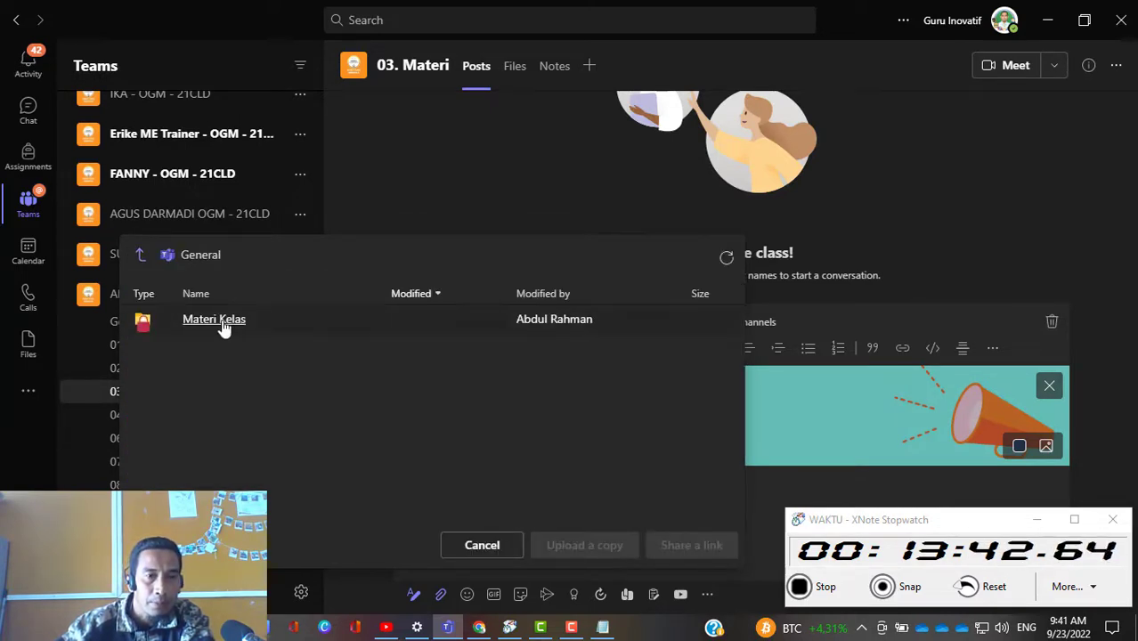
click(218, 319)
click(222, 321)
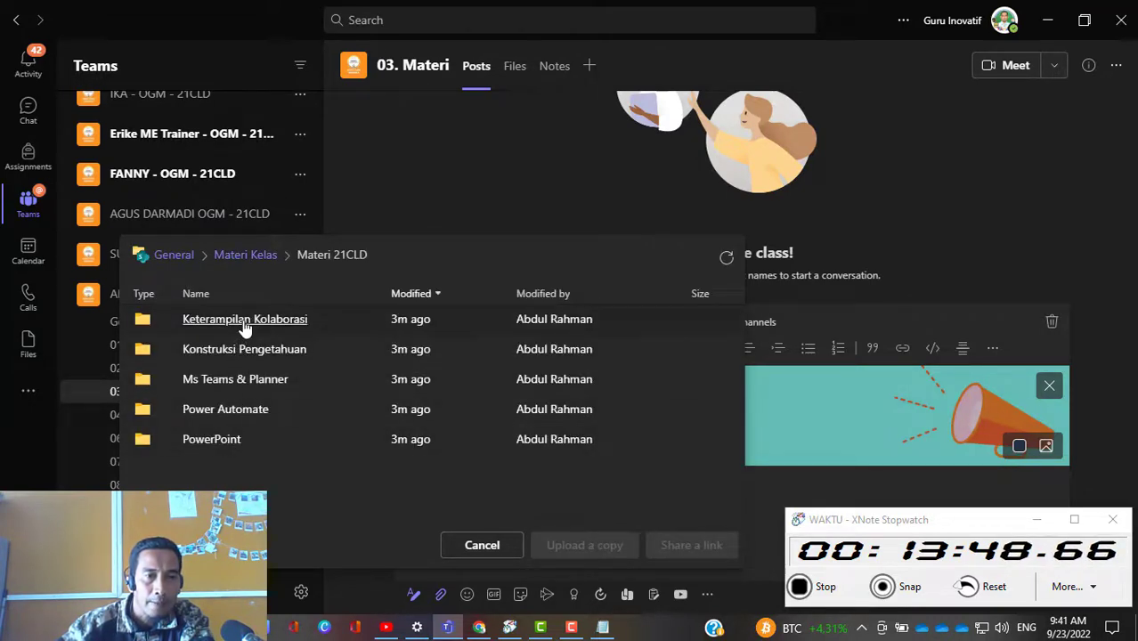
click(245, 322)
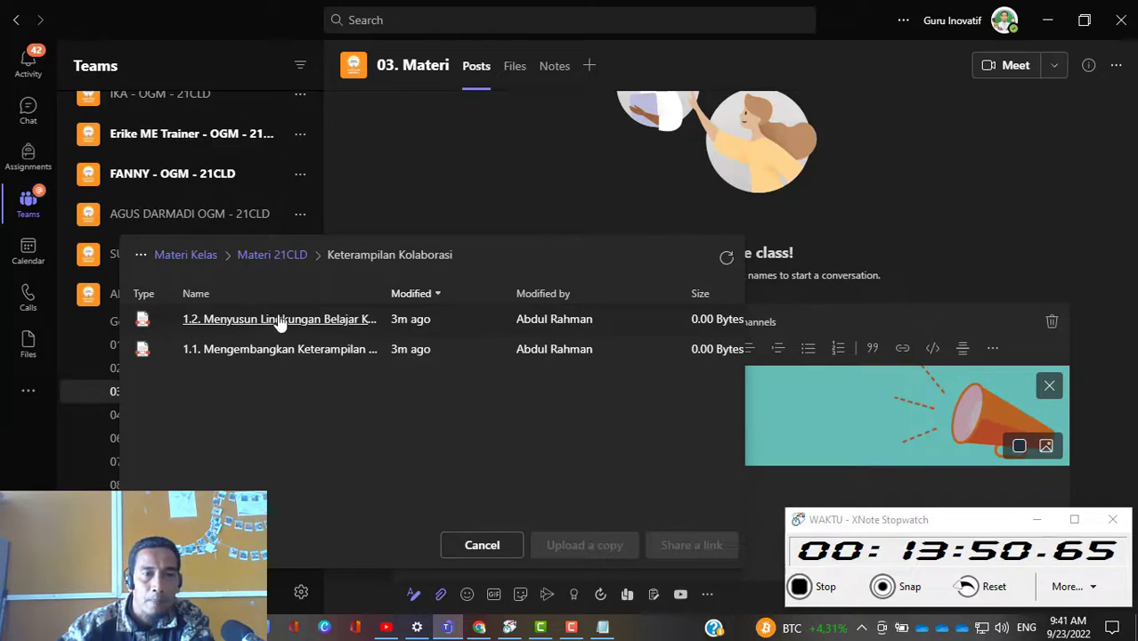
click(279, 323)
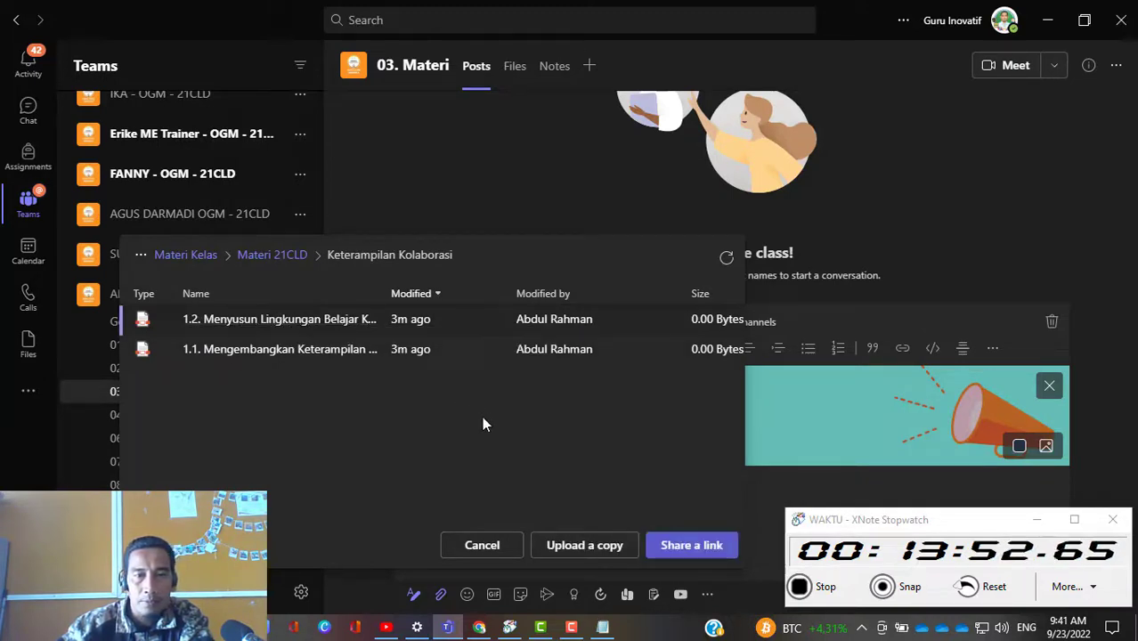
click(668, 545)
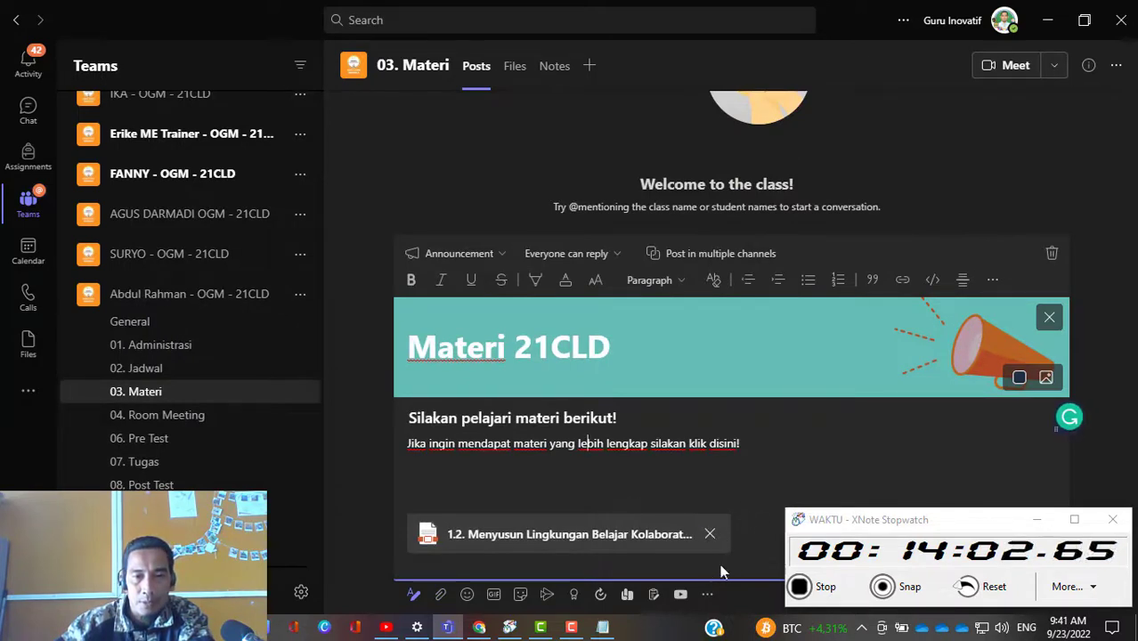
Step: Attach a share link to the "1.1. Mengembangkan Keterampilan..." file from the same Keterampilan Kolaborasi folder in General to the announcement
click(440, 596)
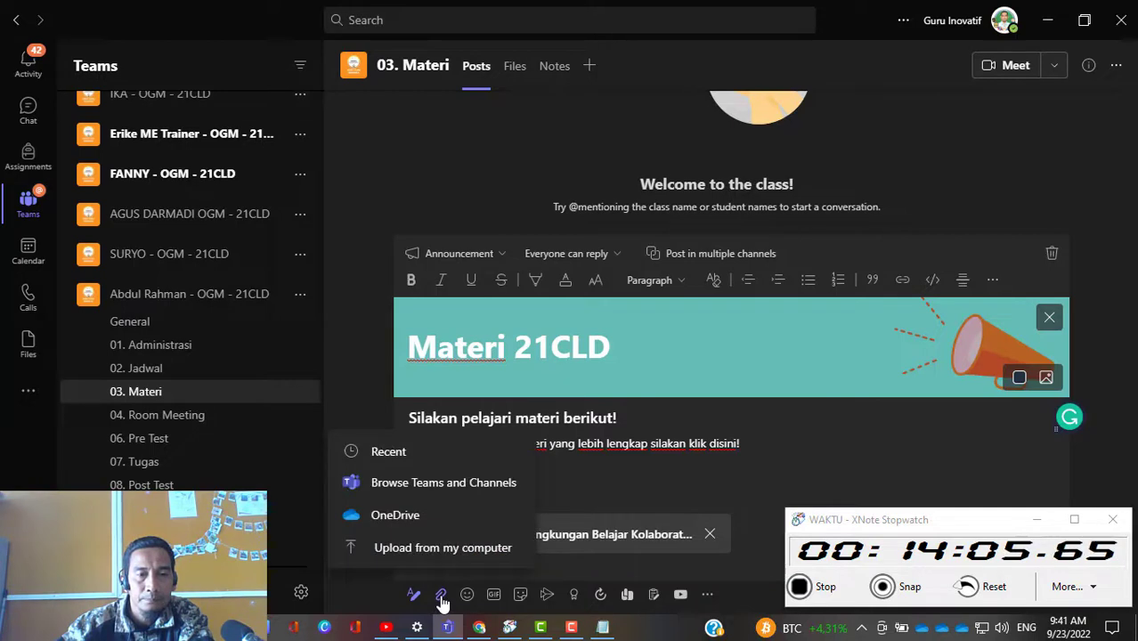
click(417, 483)
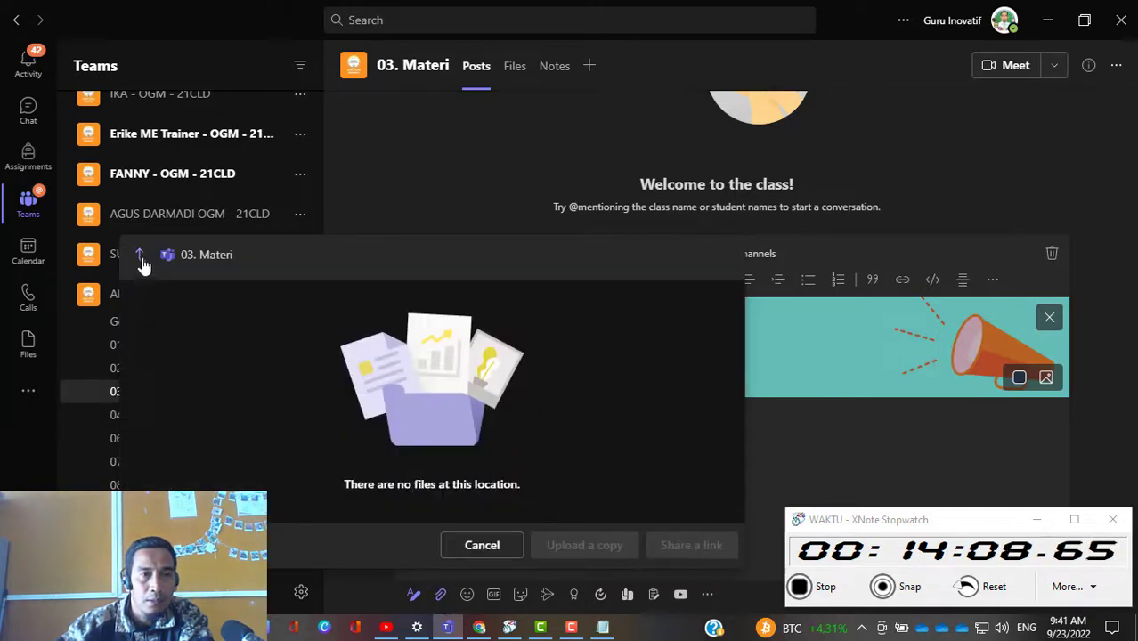
click(140, 257)
click(157, 292)
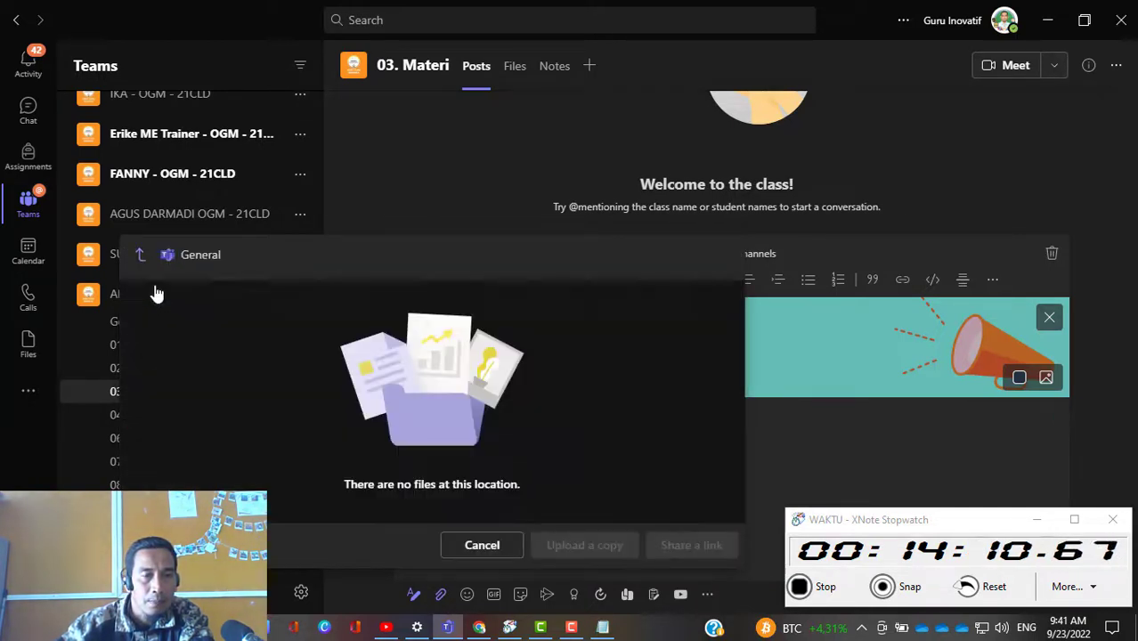
click(196, 323)
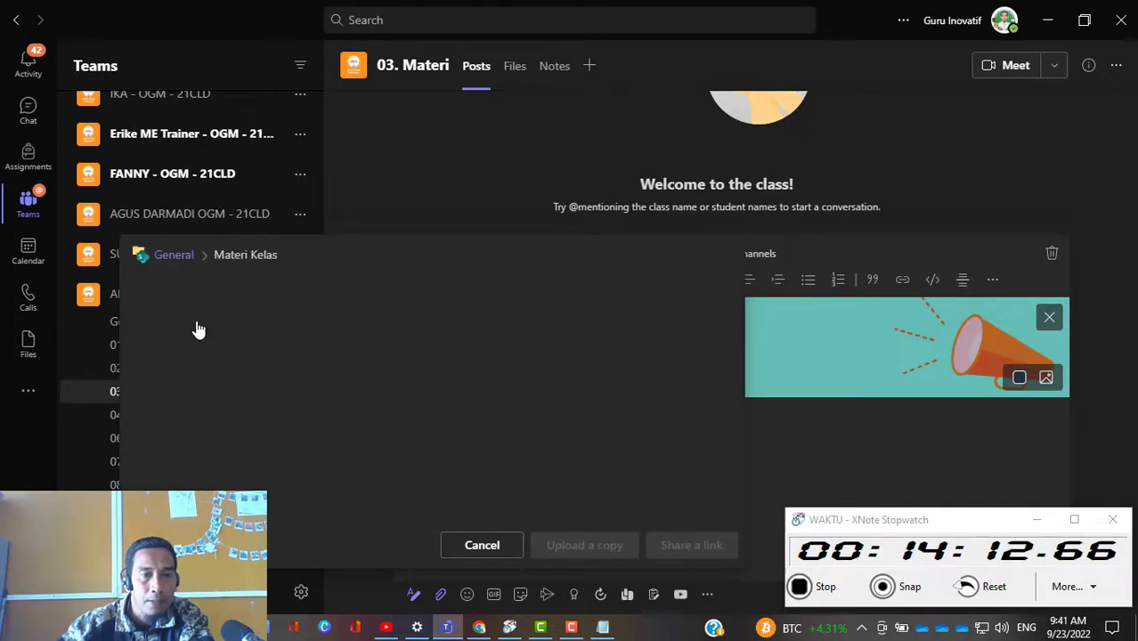
click(204, 326)
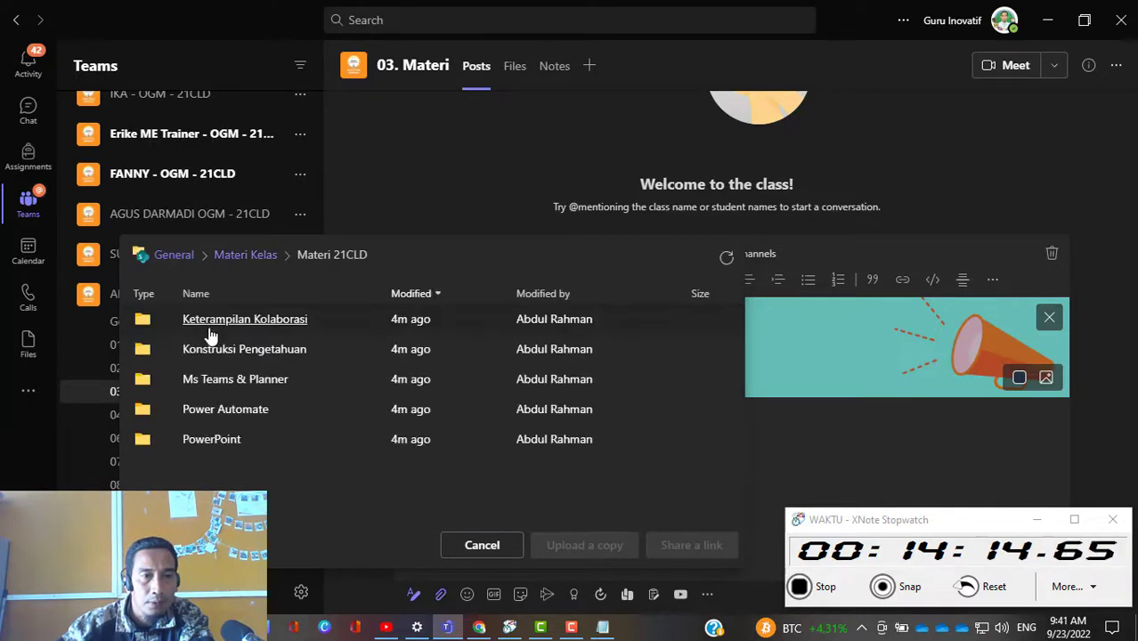
click(224, 328)
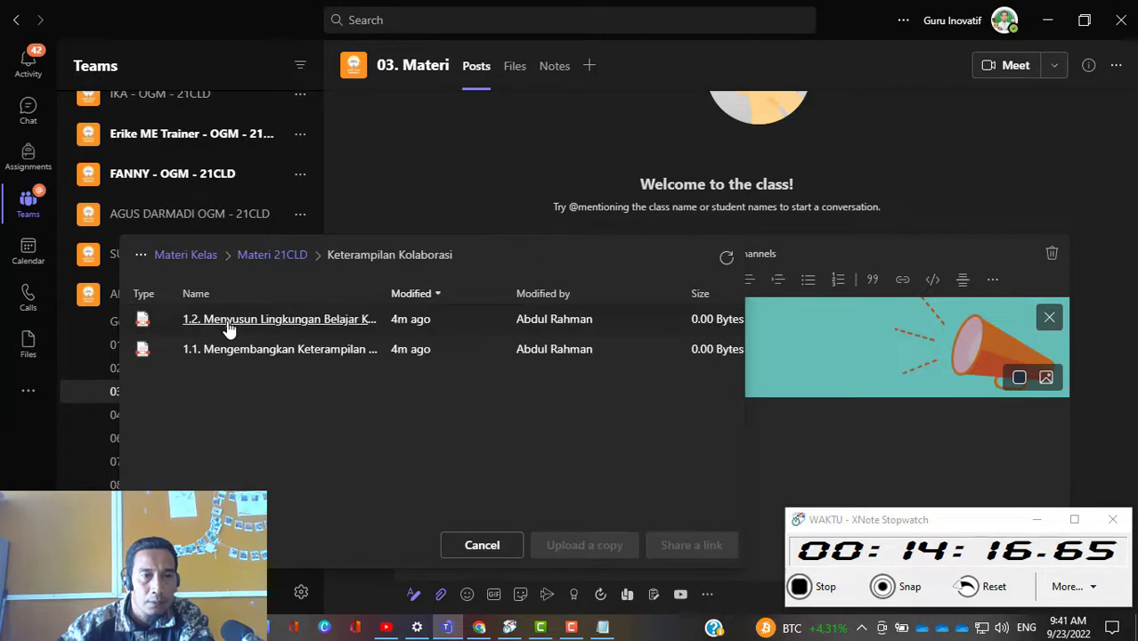
click(232, 351)
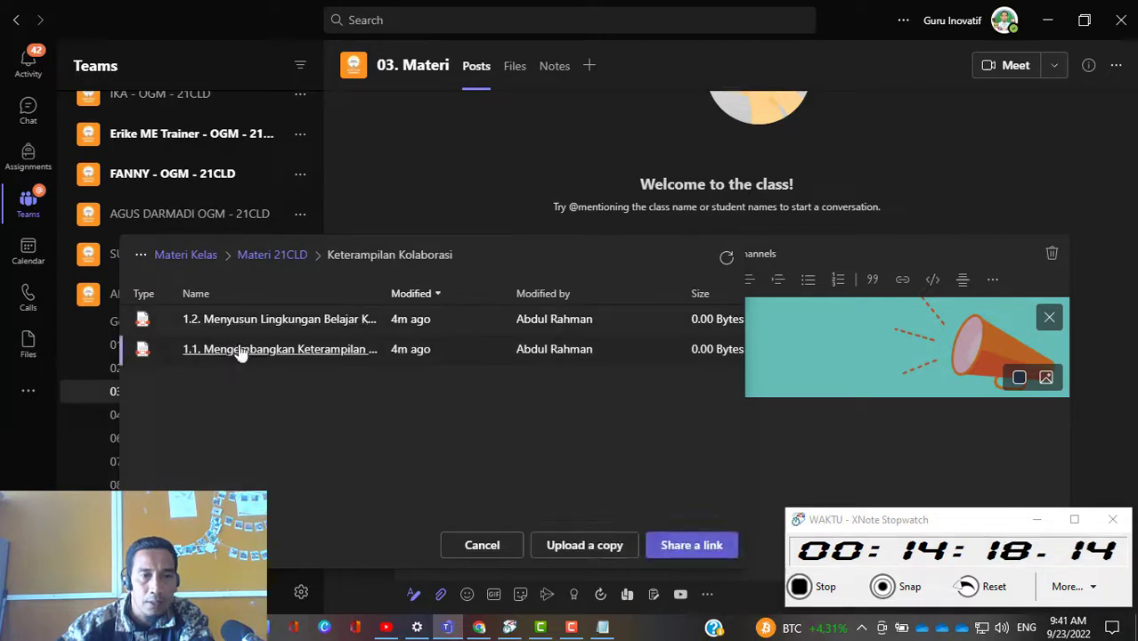
click(687, 547)
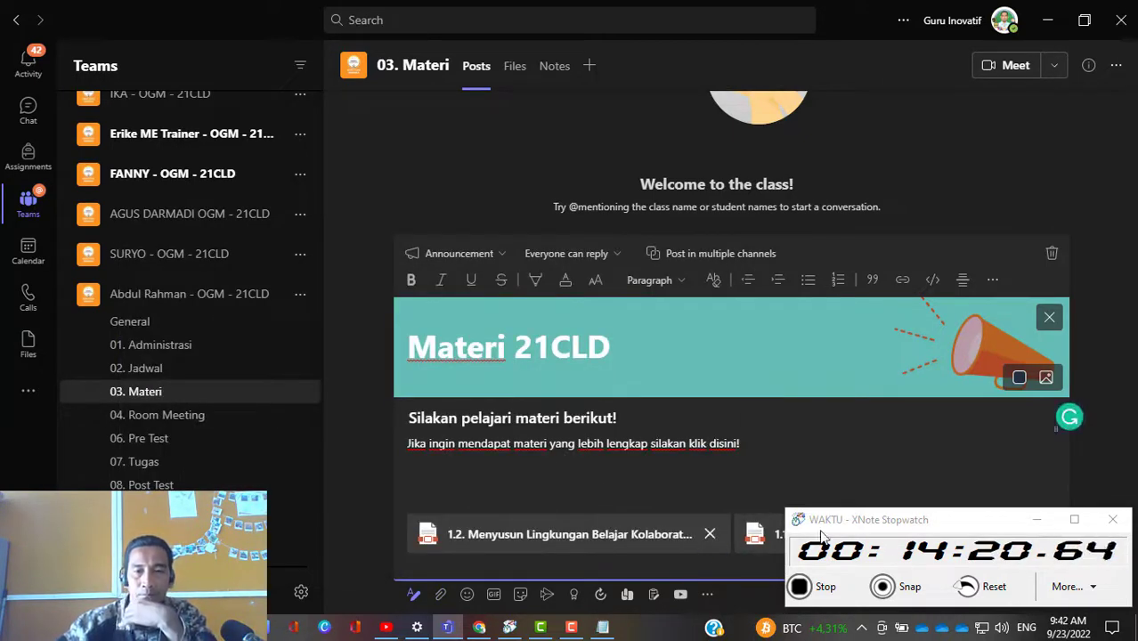
Step: Move the XNote Stopwatch window clear of the attachments and make "klik disini" bold in the message body
drag(943, 522, 195, 493)
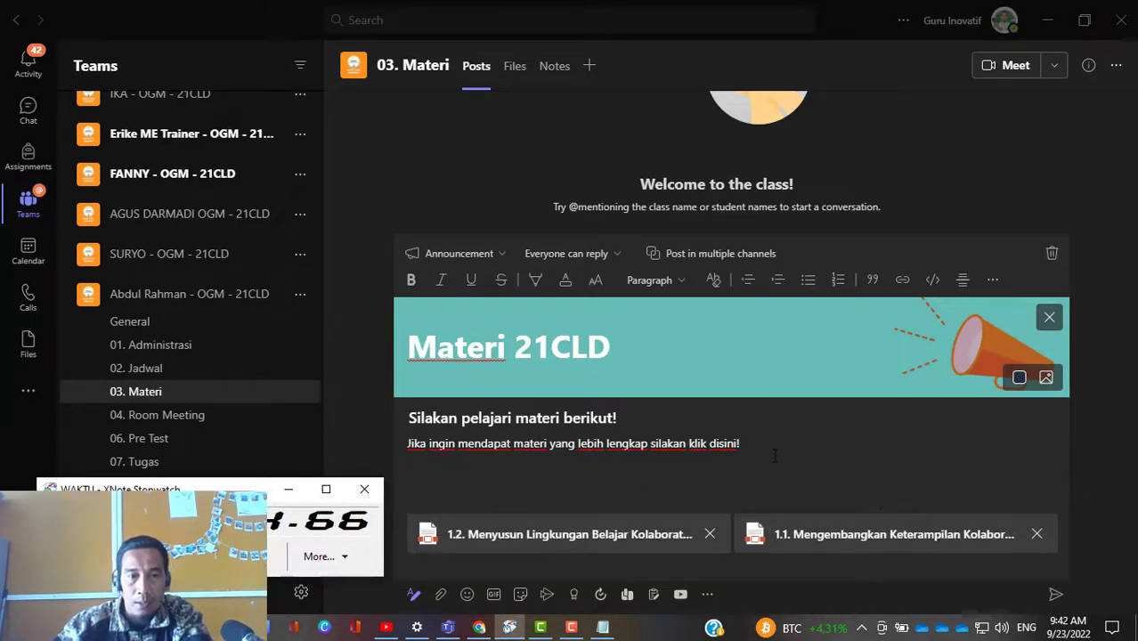
click(545, 443)
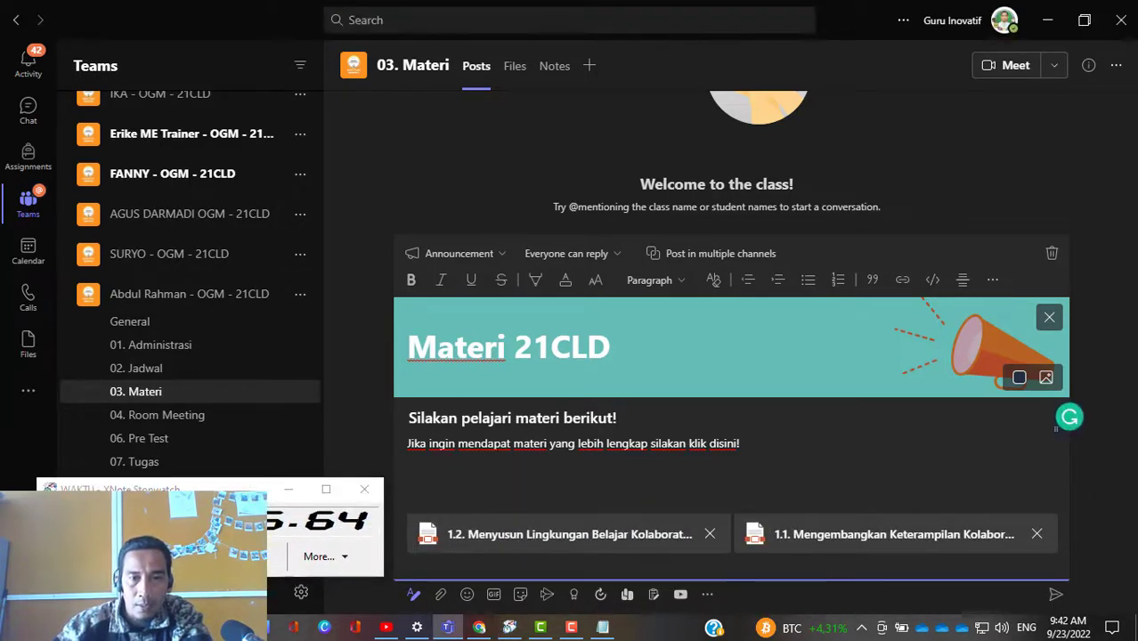
double_click(693, 443)
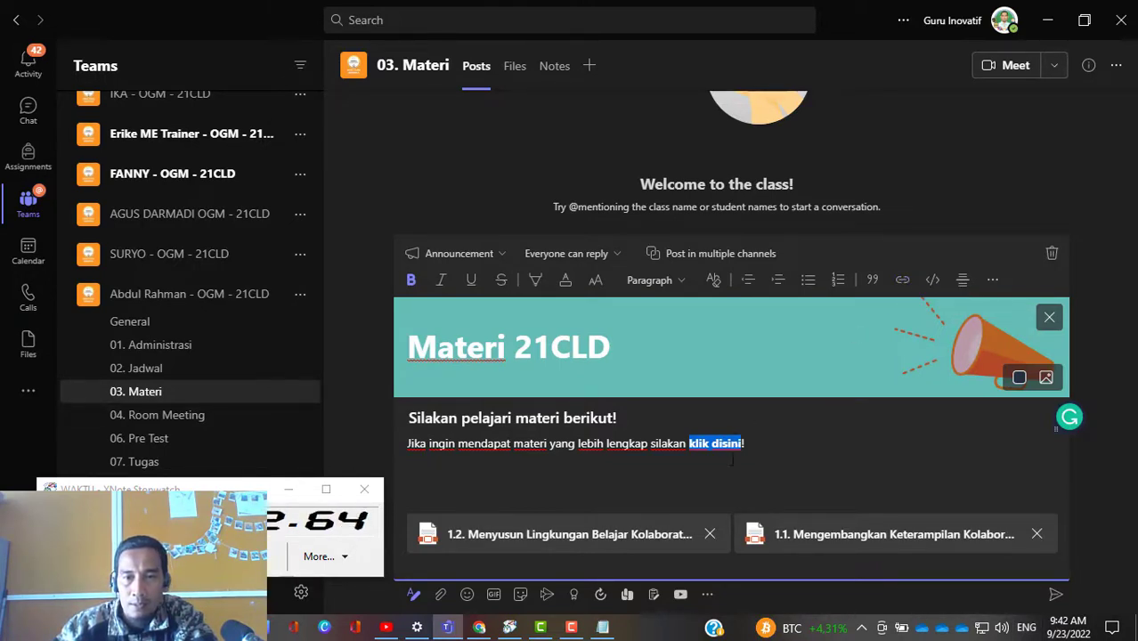
Step: Check the link settings for "klik disini" without adding a link, and post the announcement to 03. Materi
click(903, 281)
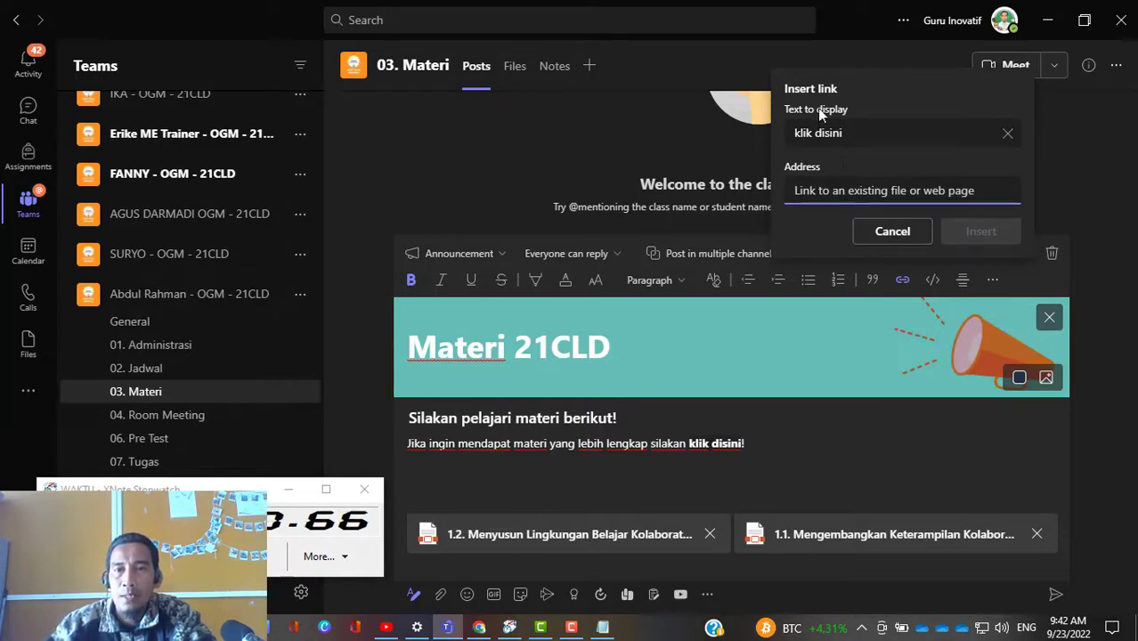
click(881, 237)
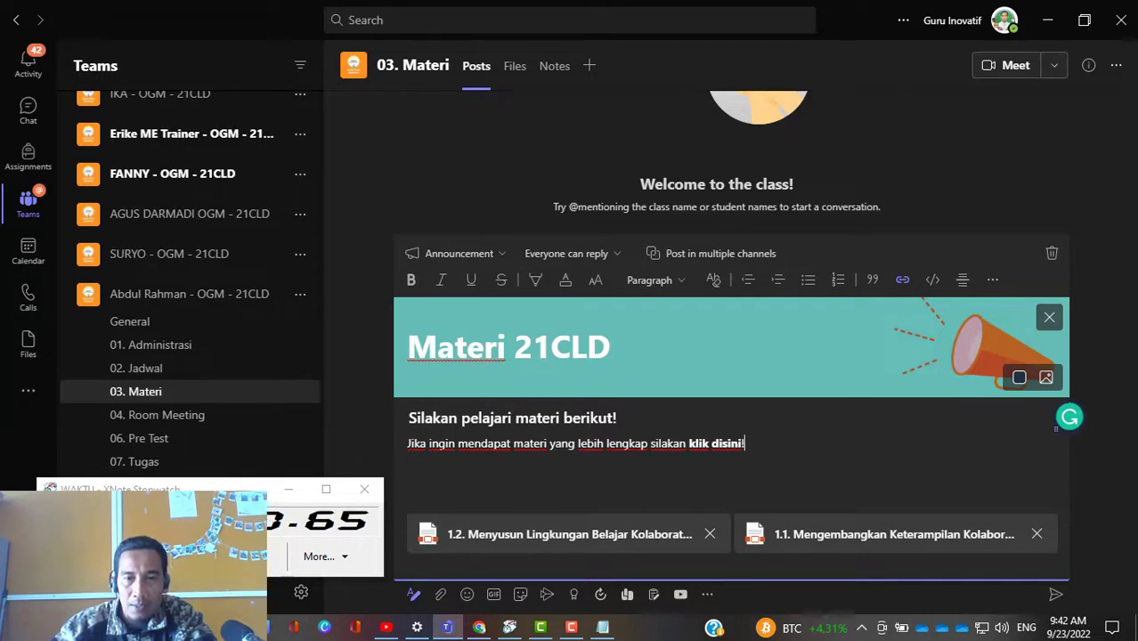
click(1056, 600)
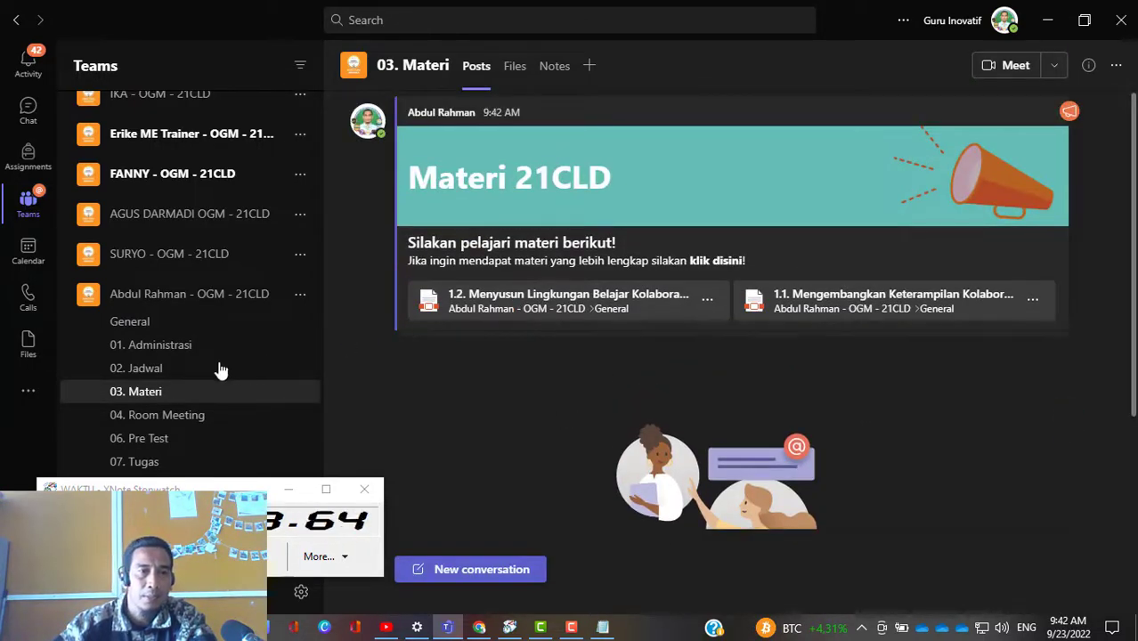
Step: Copy the sharing link of the Materi 21CLD folder, located under Materi Kelas in the General channel's files
click(135, 326)
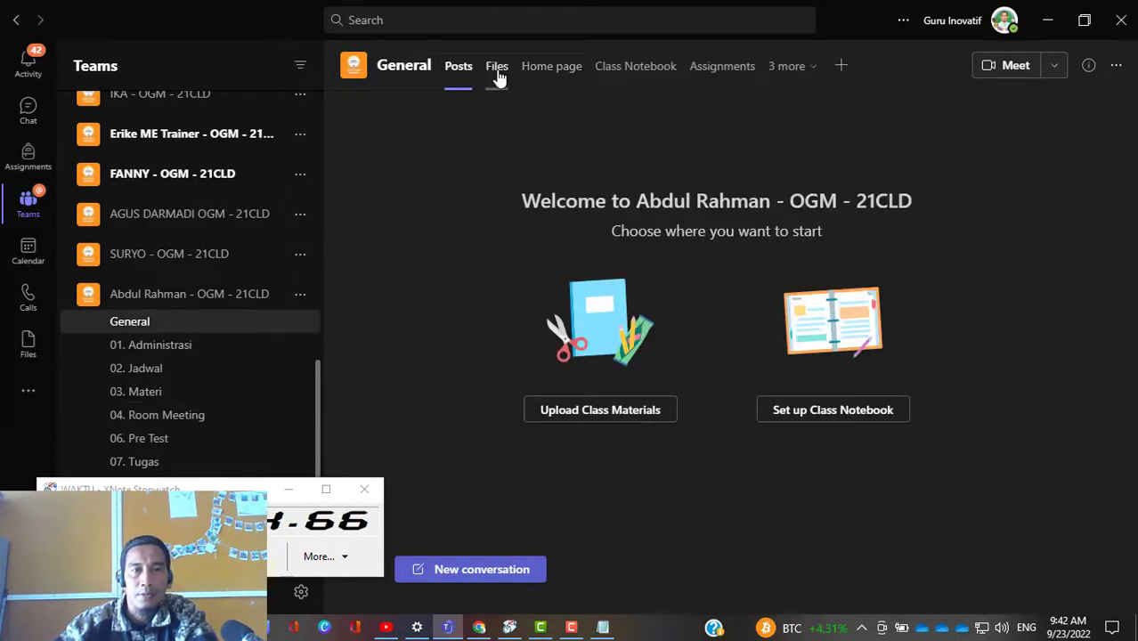
click(498, 77)
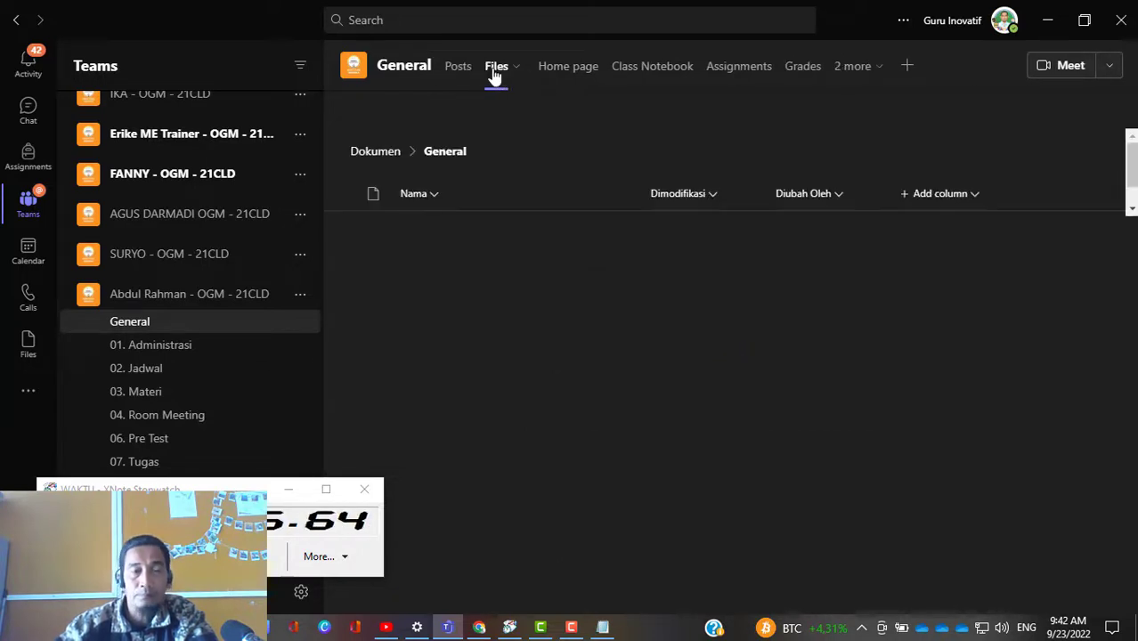
click(431, 226)
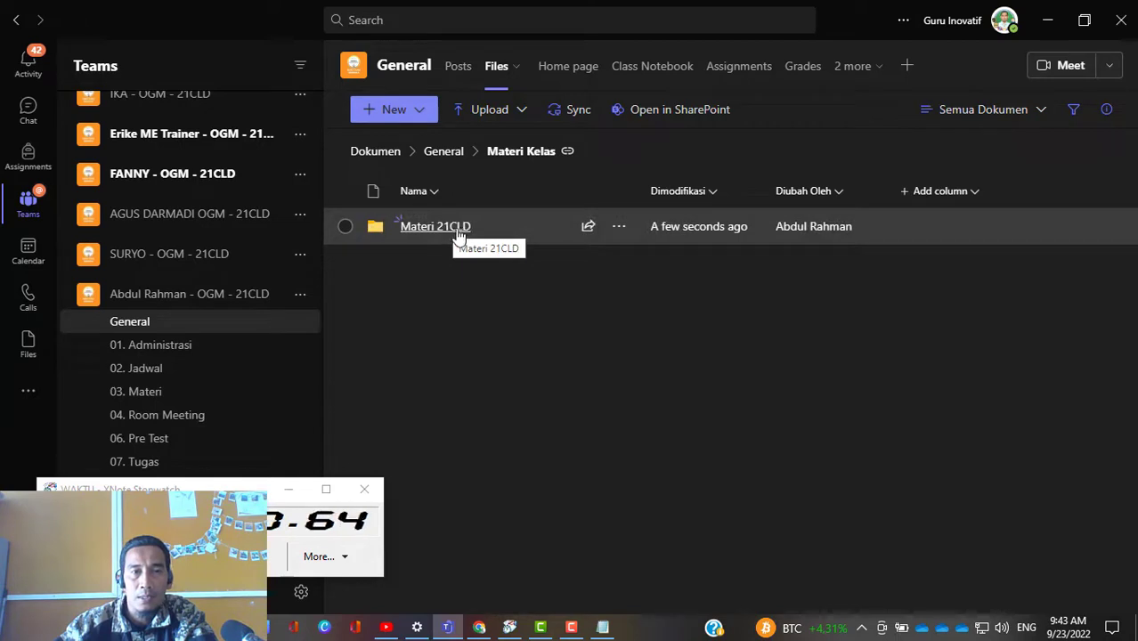
click(619, 227)
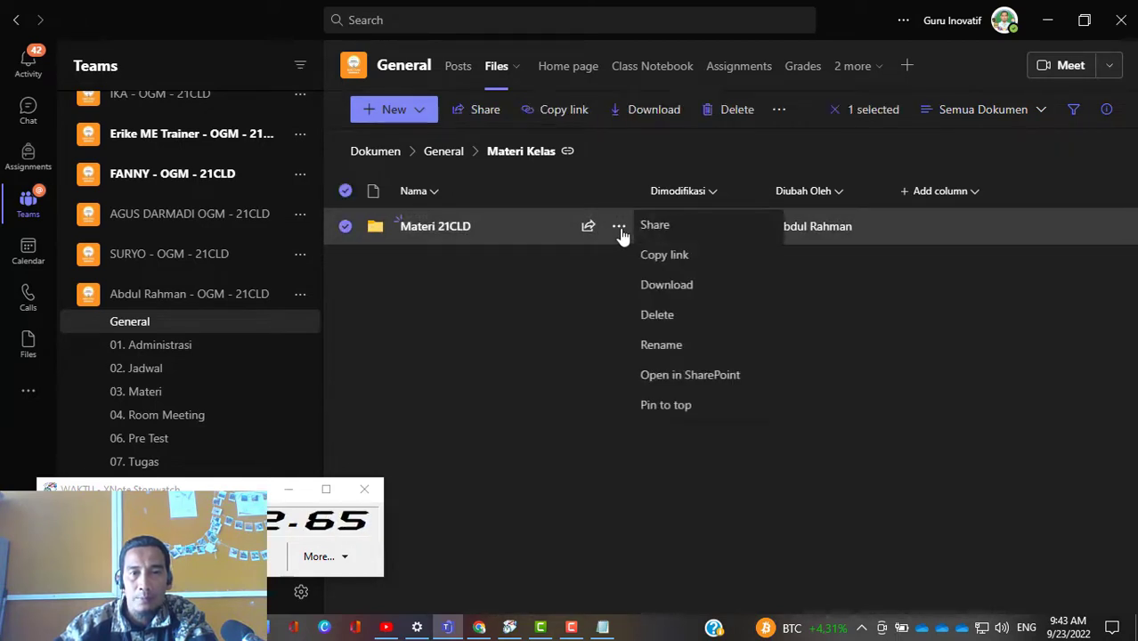
click(664, 256)
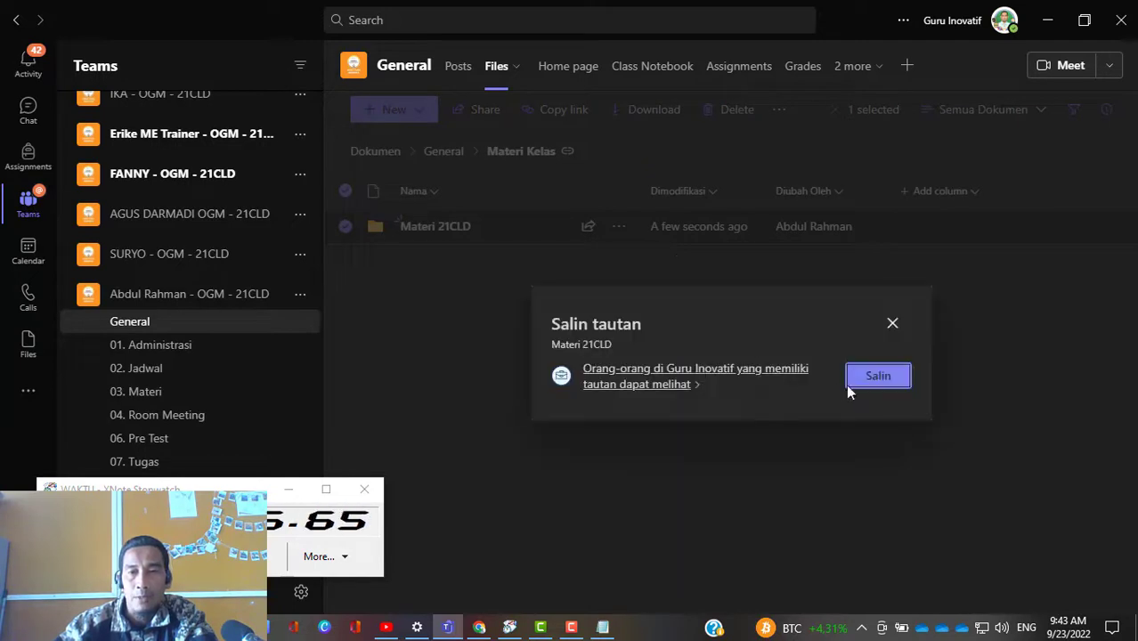
click(877, 388)
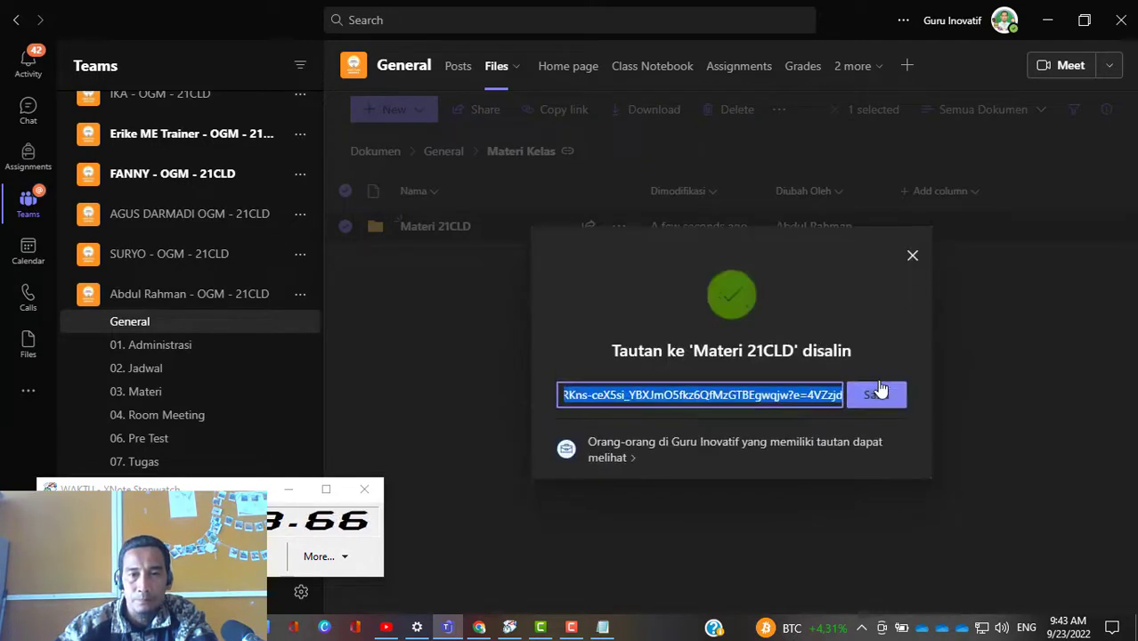
click(887, 401)
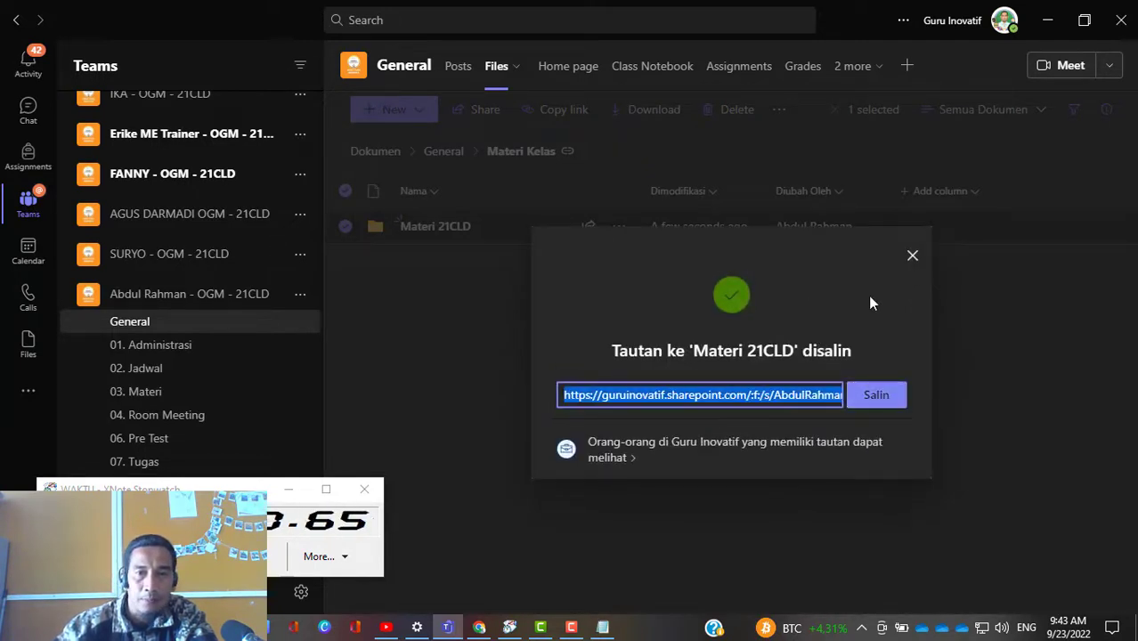
Step: Close the copied-link dialog and open the posted "Materi 21CLD" announcement in the 03. Materi channel for editing
click(912, 256)
scroll(183, 401, down, 1)
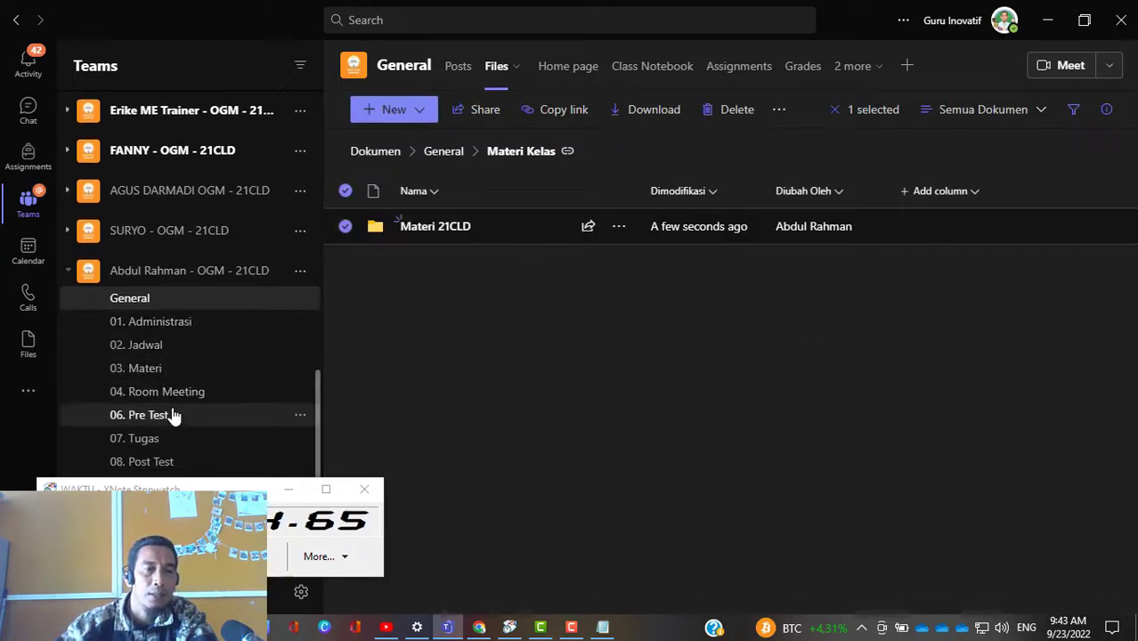
click(217, 308)
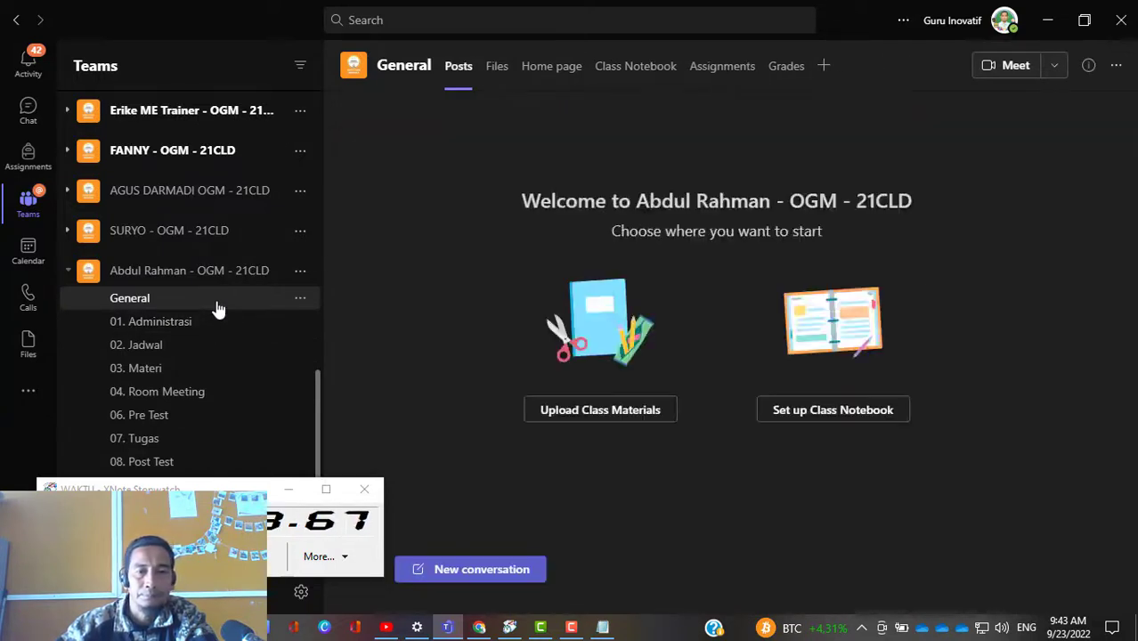
click(172, 369)
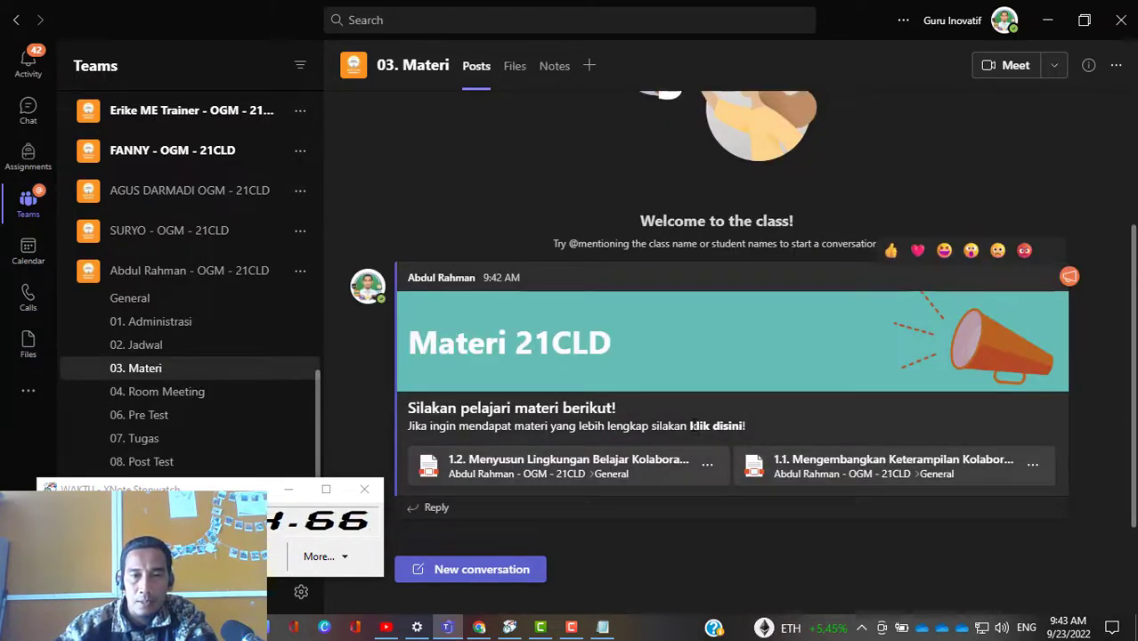
drag(690, 426, 742, 427)
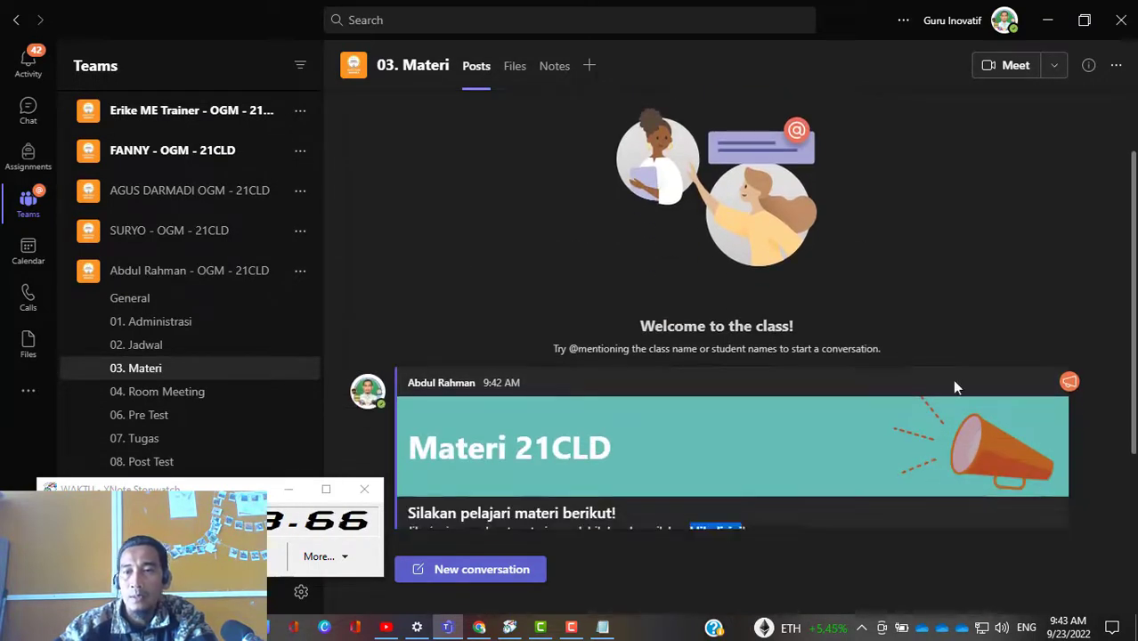
click(1029, 428)
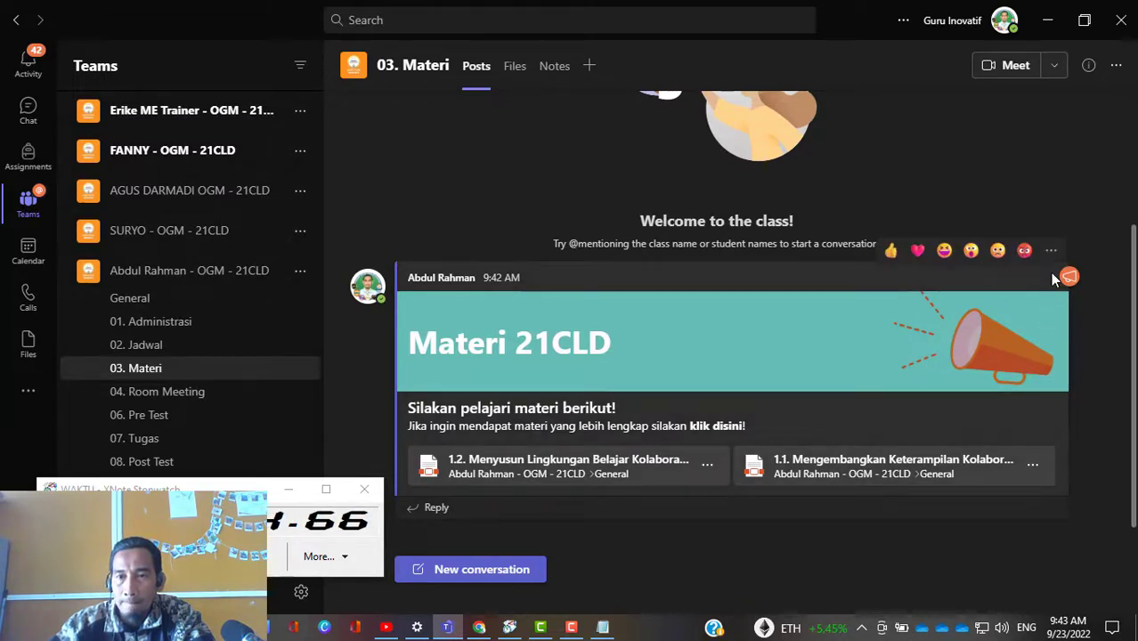
click(1051, 252)
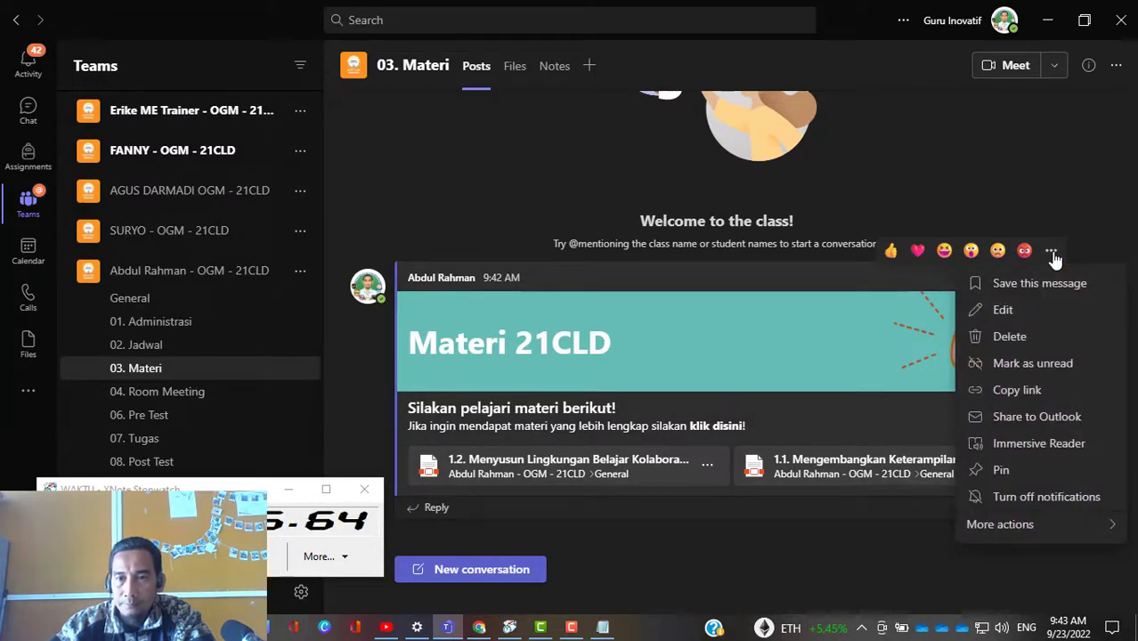
click(1003, 310)
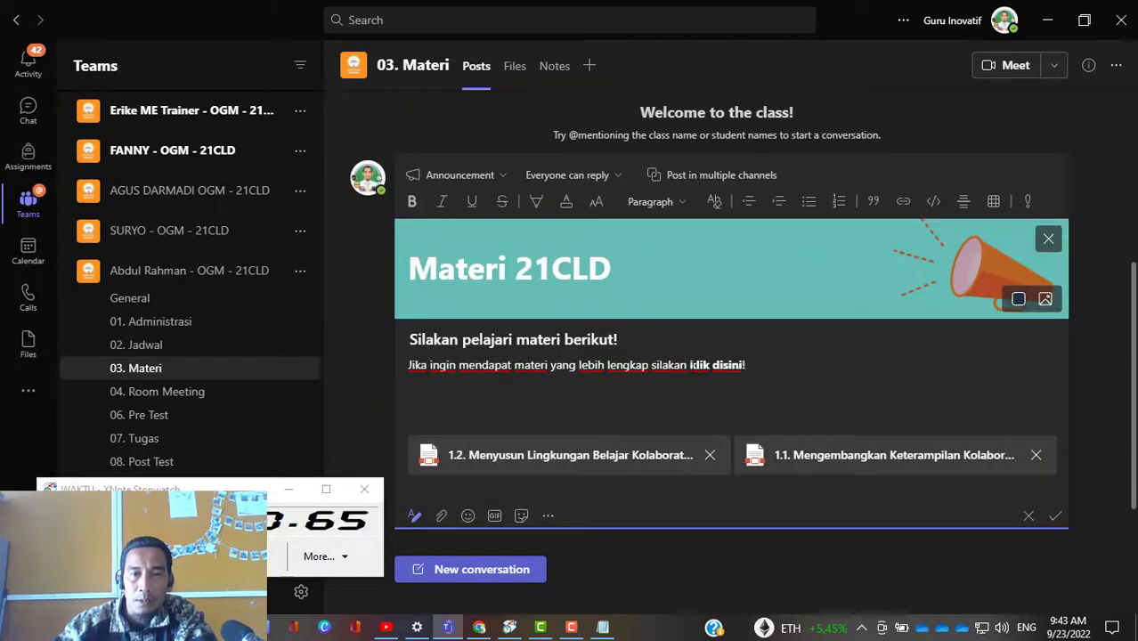
Step: Link "klik disini!" in the announcement body to the copied address of the Materi 21CLD folder
drag(713, 365, 742, 365)
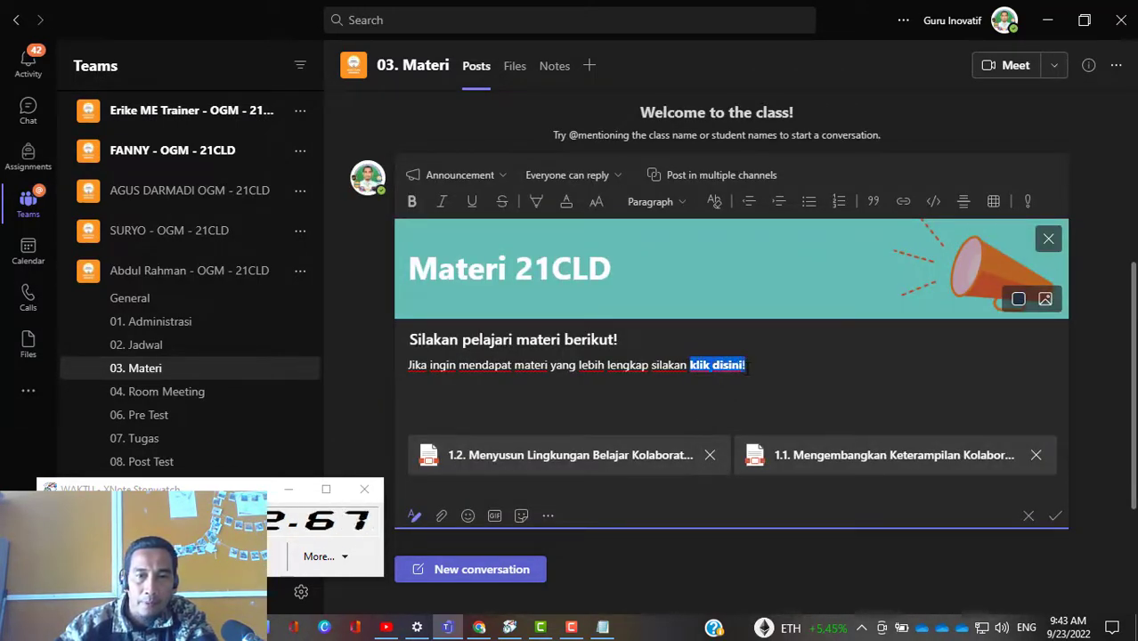
click(903, 203)
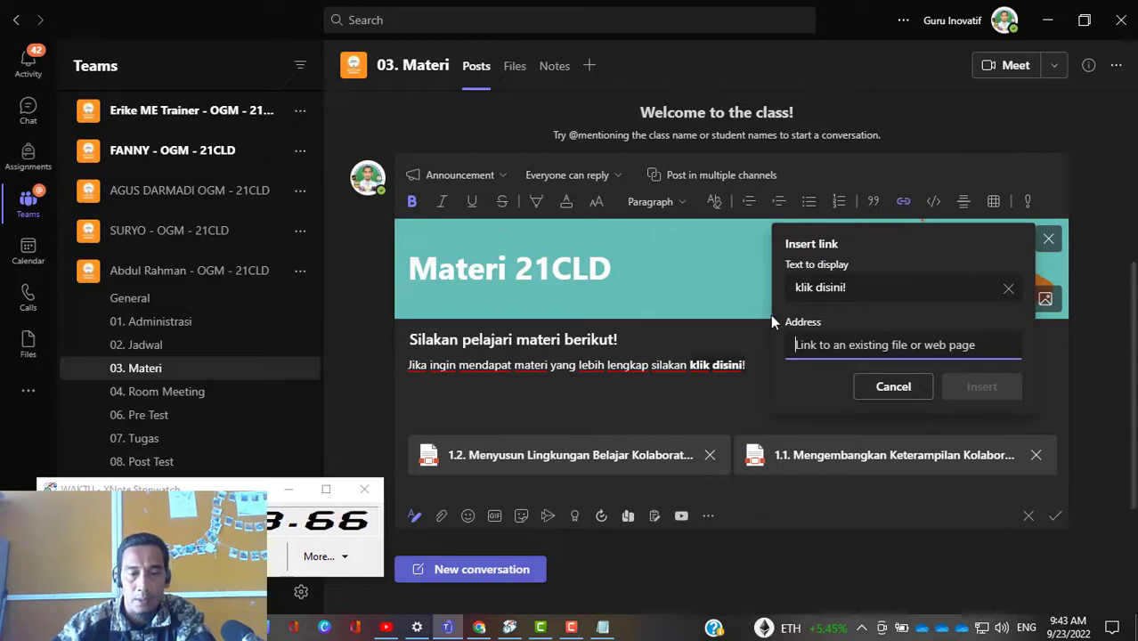
key(ctrl+v)
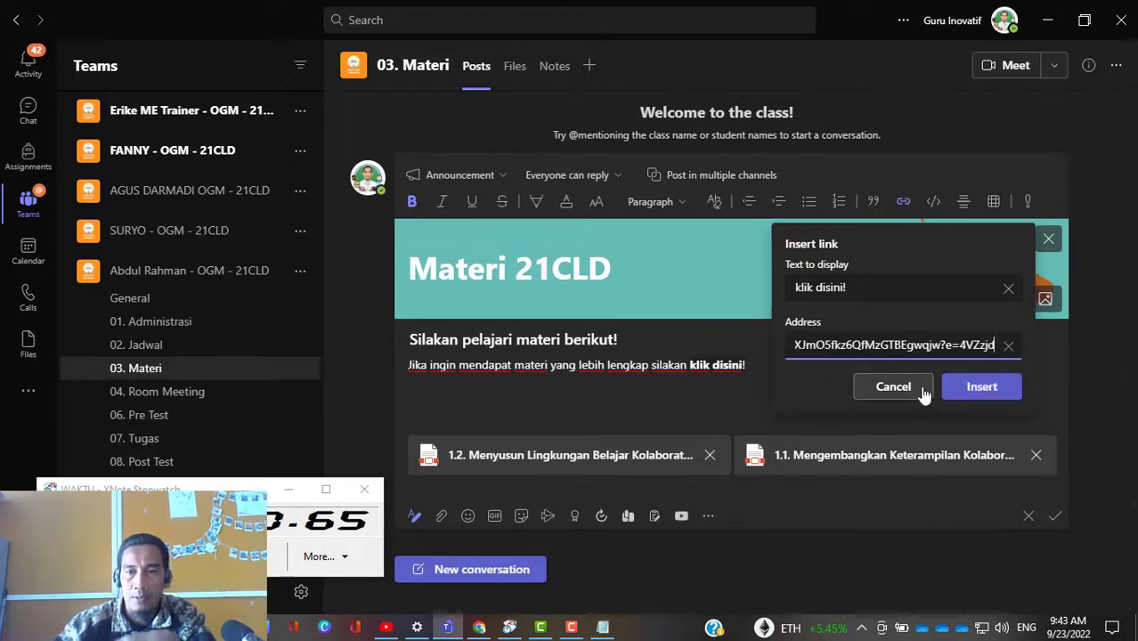
click(977, 387)
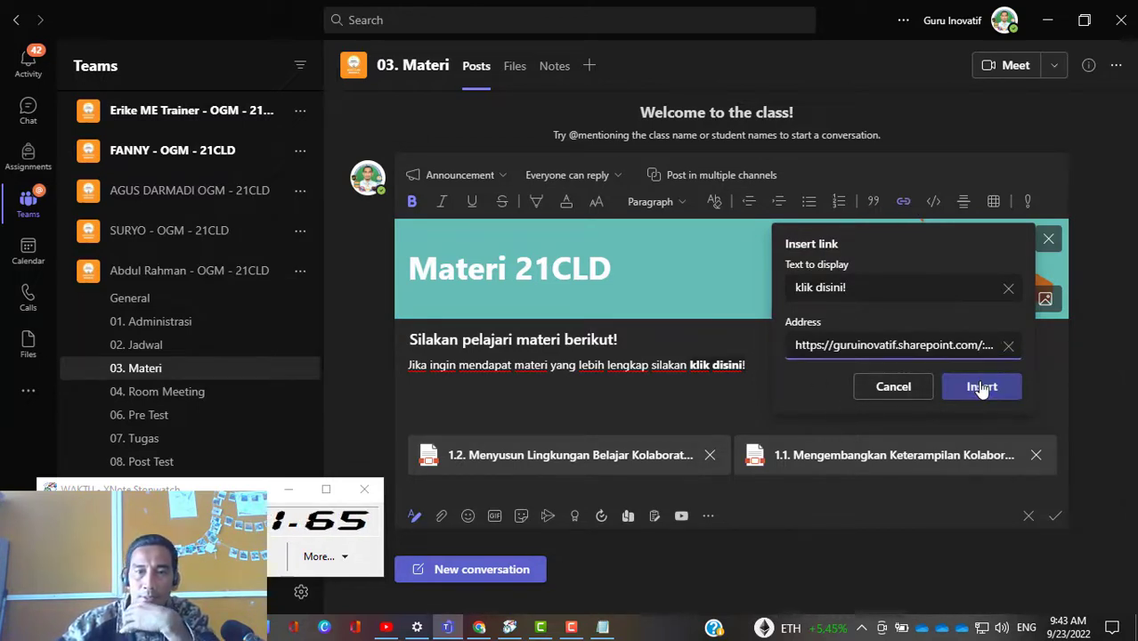
Step: Make the linked words "klik disini" bold and italic, and save the edited announcement
click(727, 390)
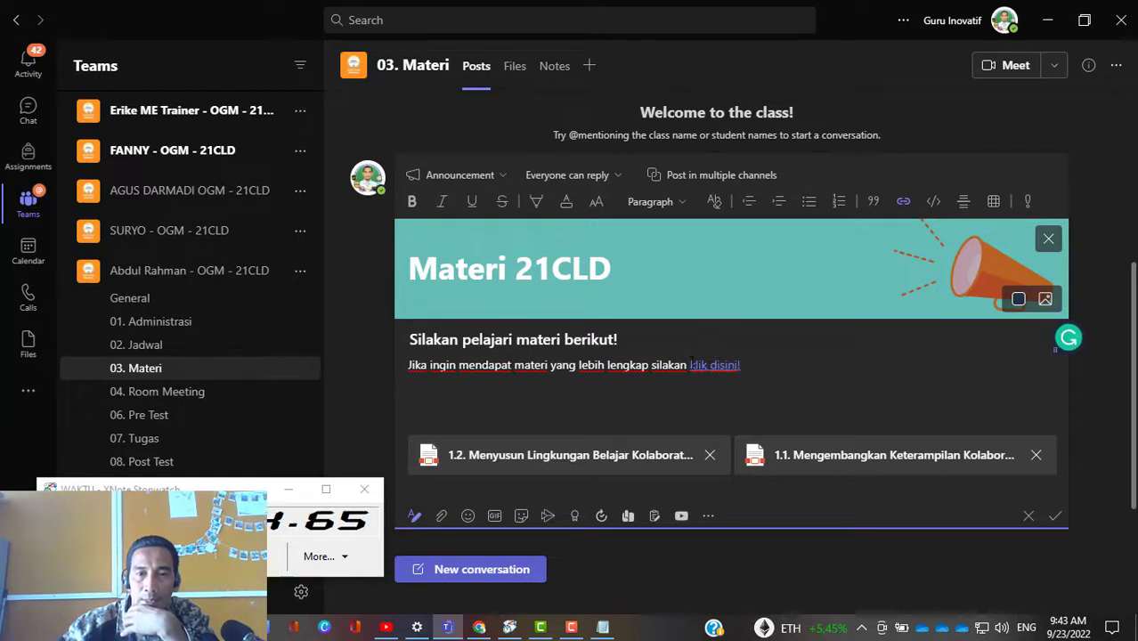
shift+click(691, 365)
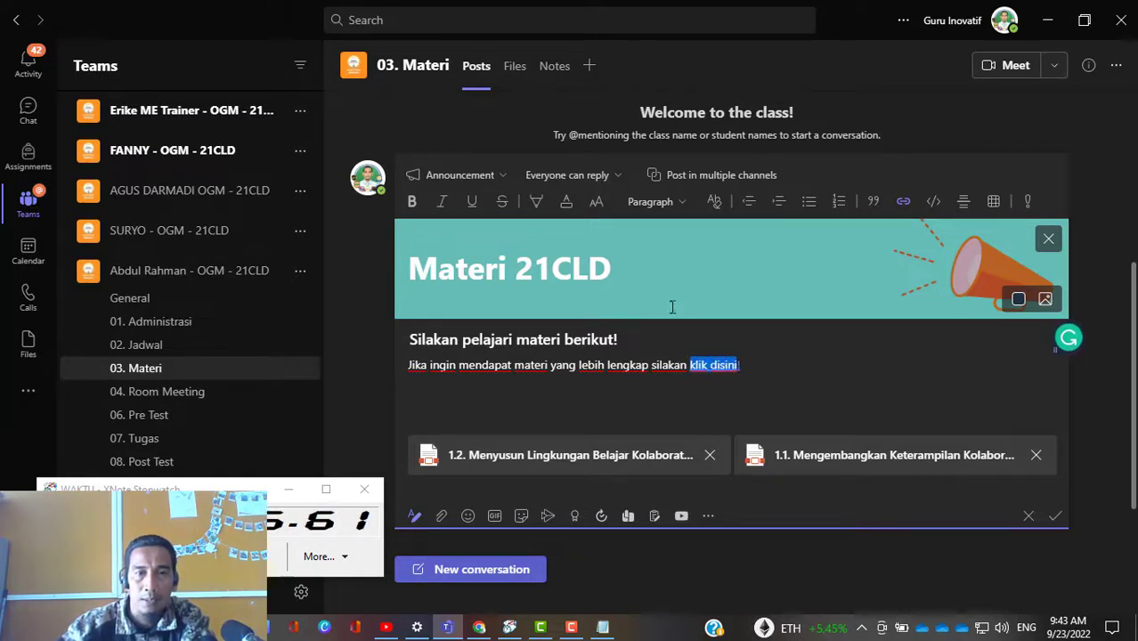
click(412, 203)
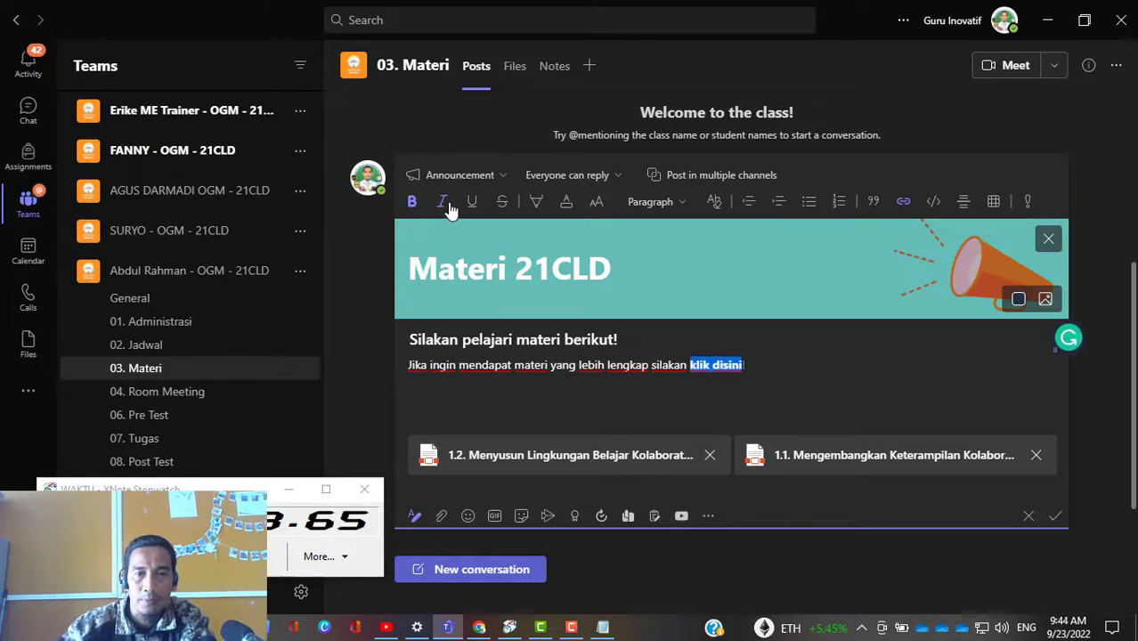
click(442, 205)
click(633, 381)
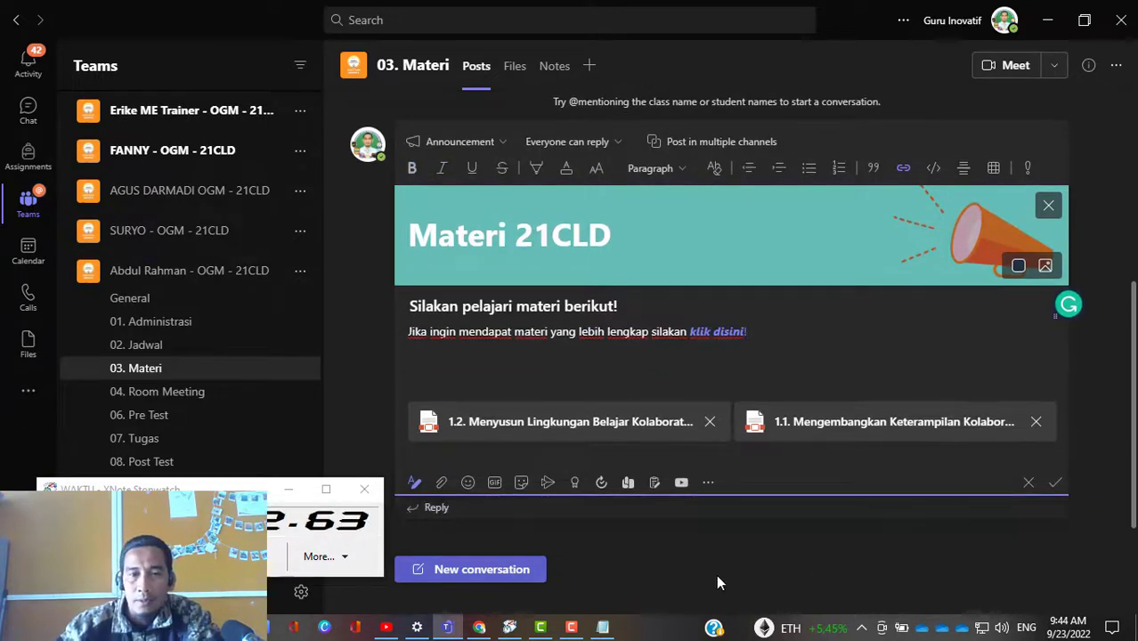
click(1058, 486)
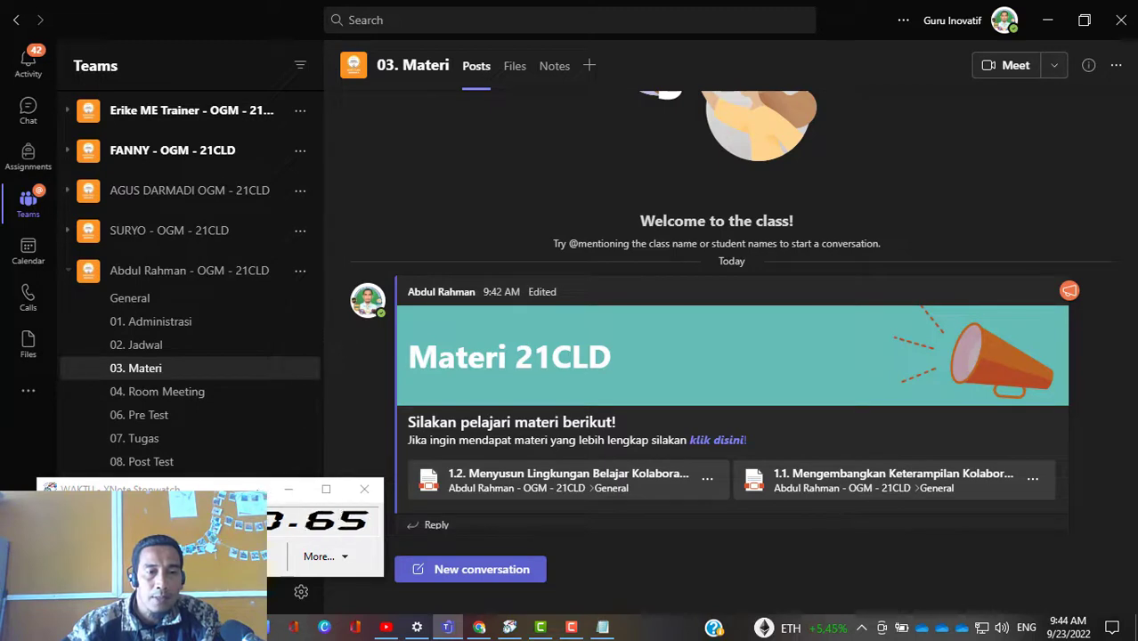
Step: Move the XNote Stopwatch window off the channel list and look over the updated announcement
drag(267, 488, 1006, 526)
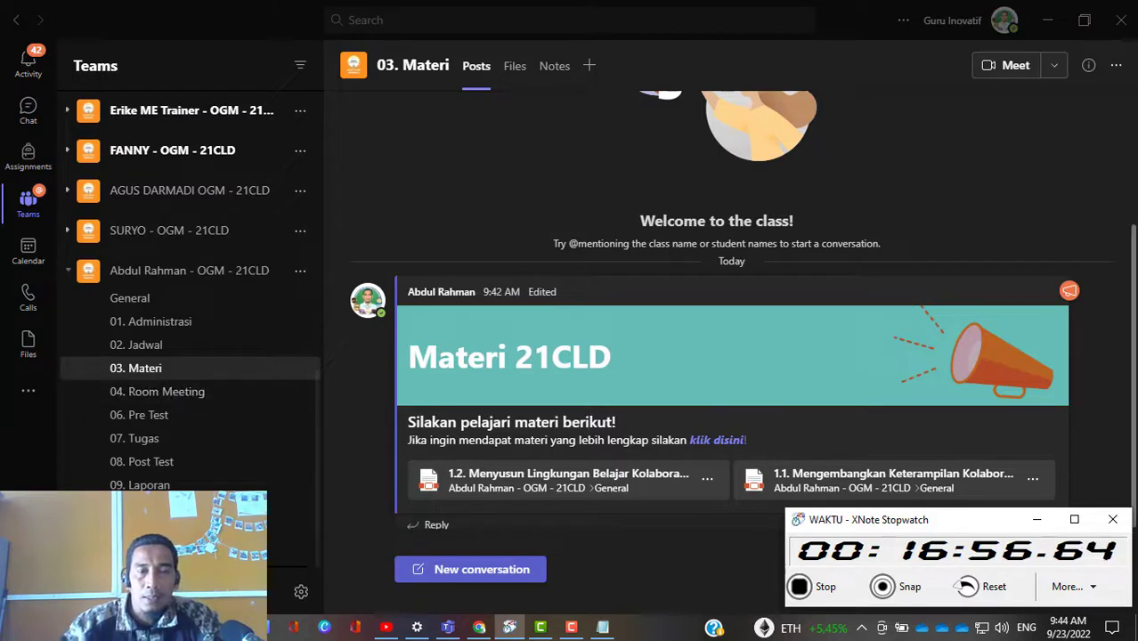
scroll(504, 214, down, 1)
scroll(507, 480, up, 2)
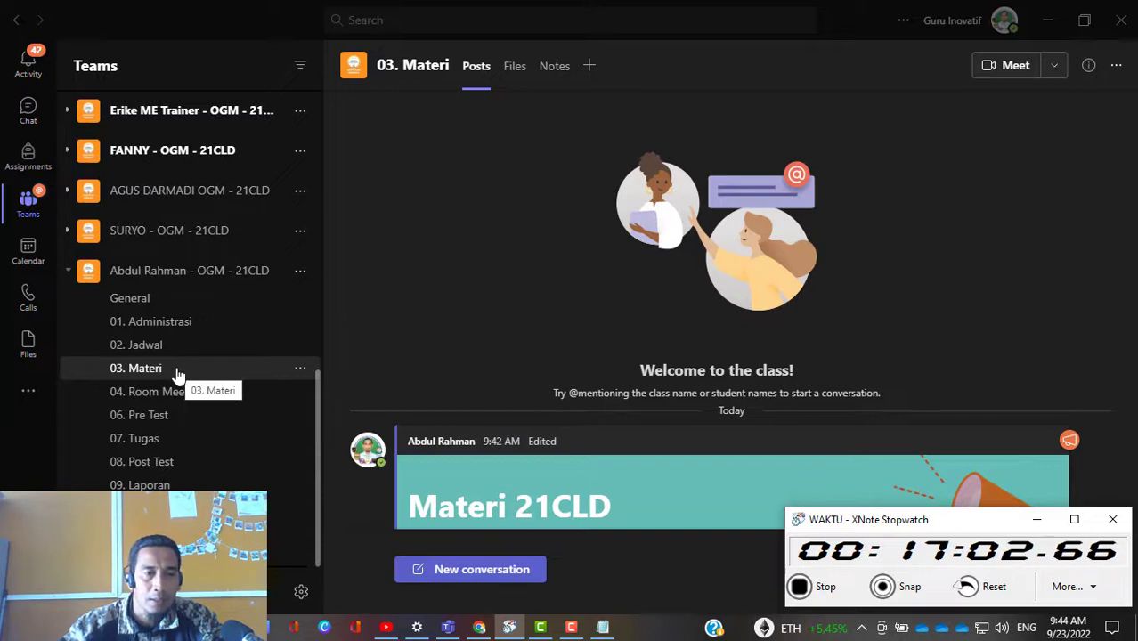
Step: Start a new formatted post in the 01. Administrasi channel and set its type to Announcement
click(173, 327)
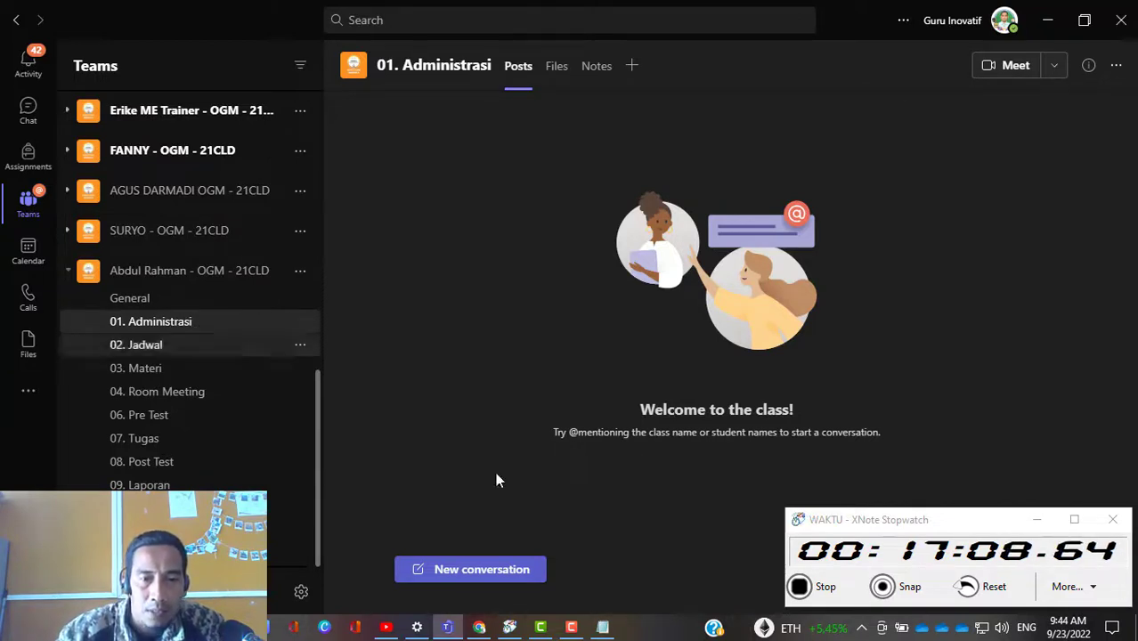
click(486, 575)
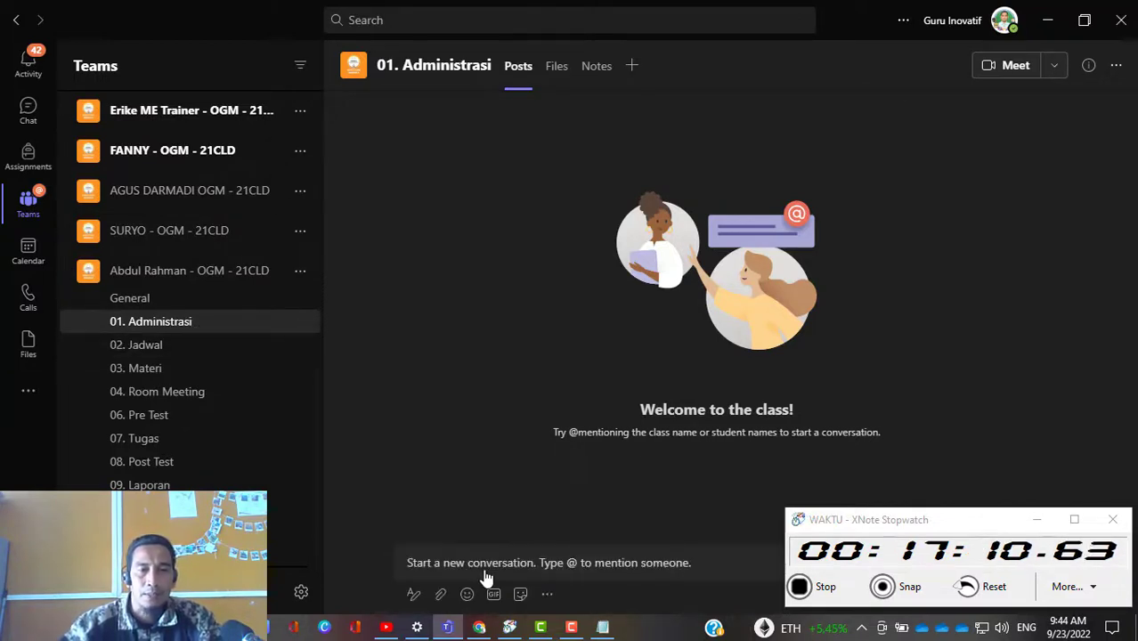
click(414, 598)
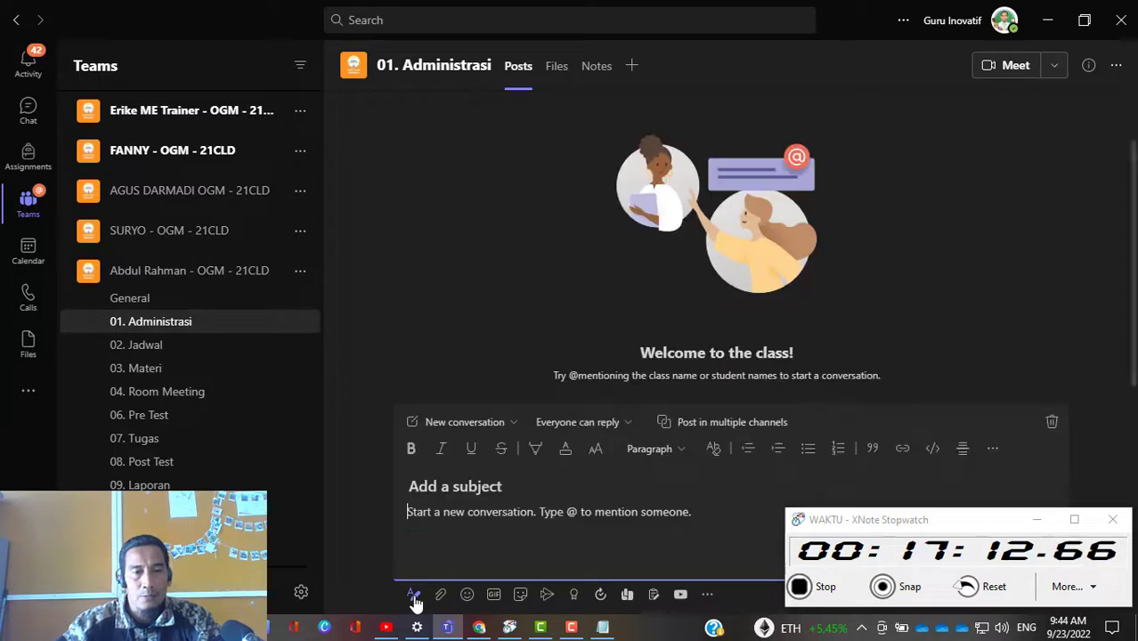
click(495, 427)
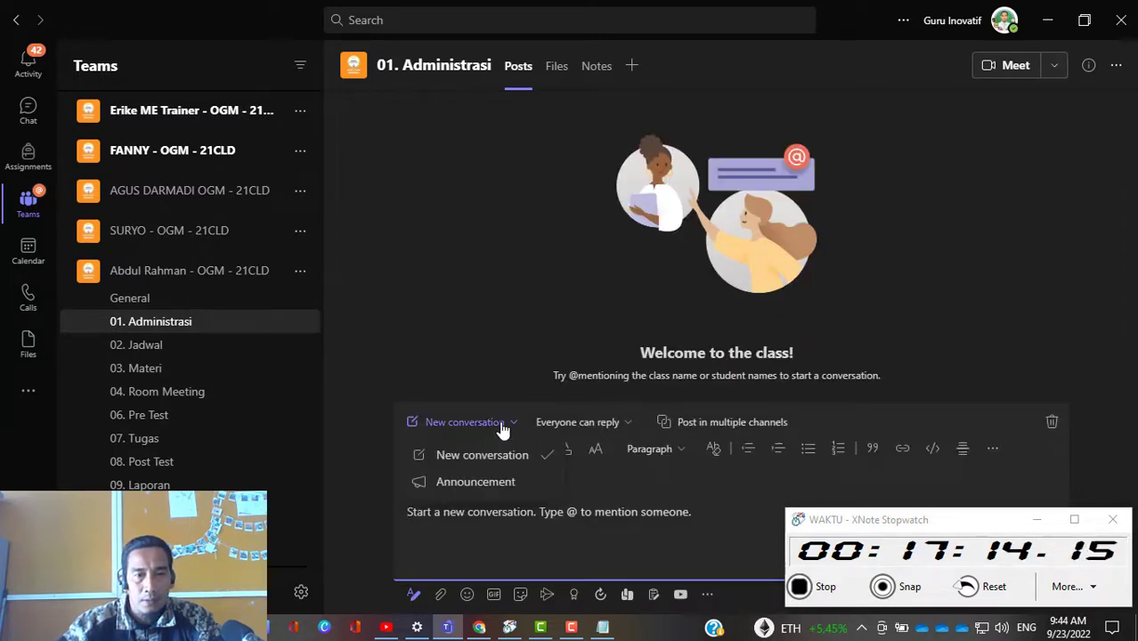
click(484, 492)
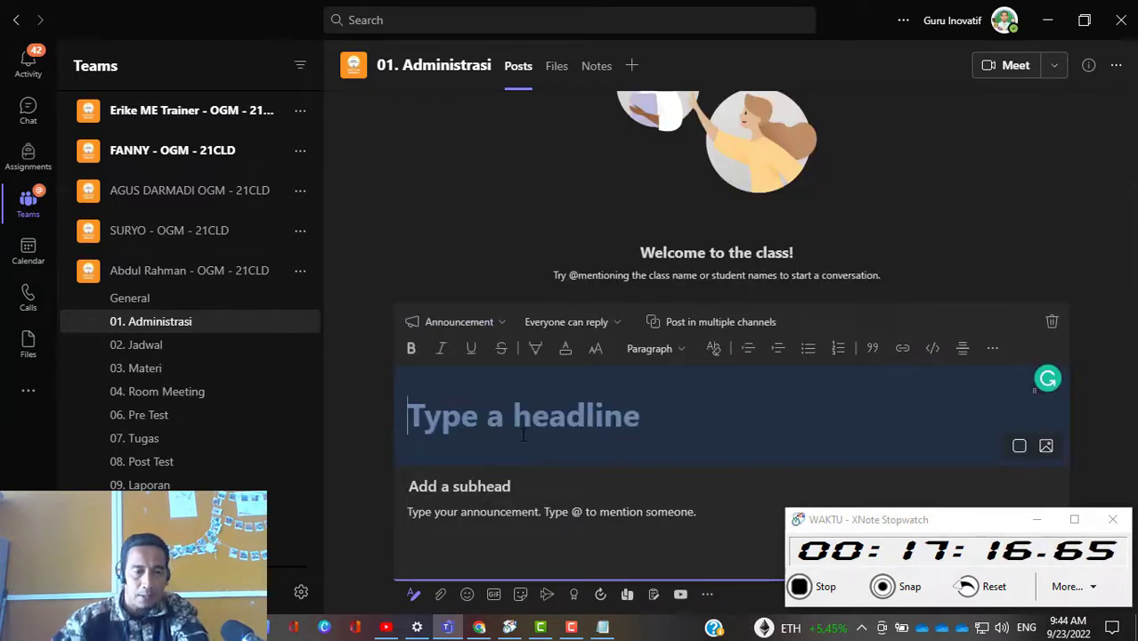
Step: Enter "DAFTAR HADIR PELATIHAN" as the announcement's headline
text(DAFTAR)
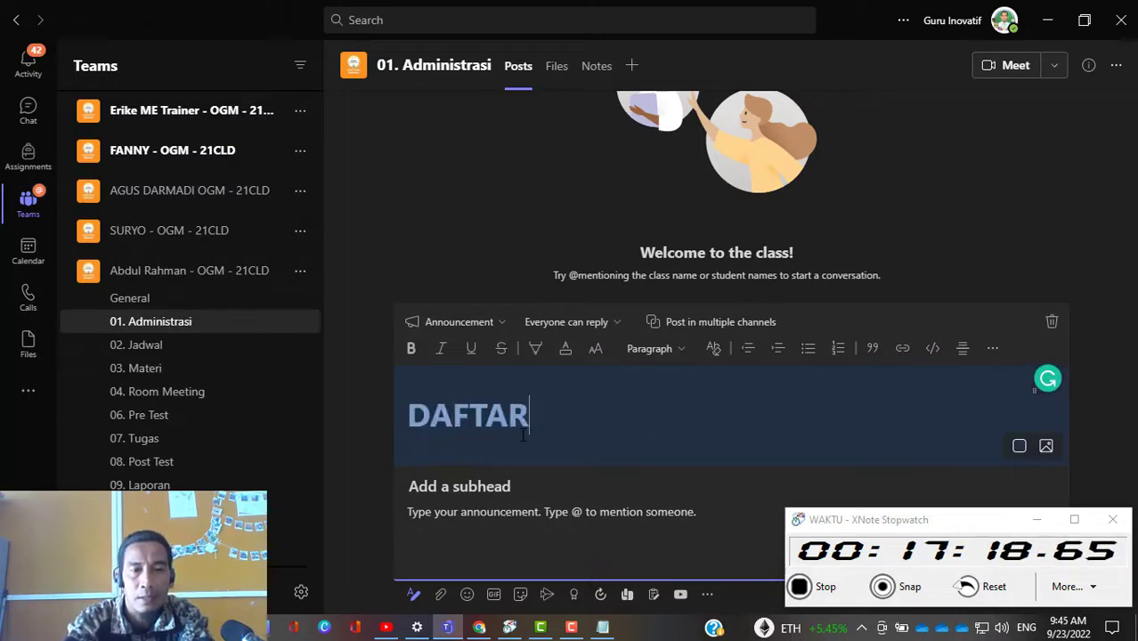
text( HADIR)
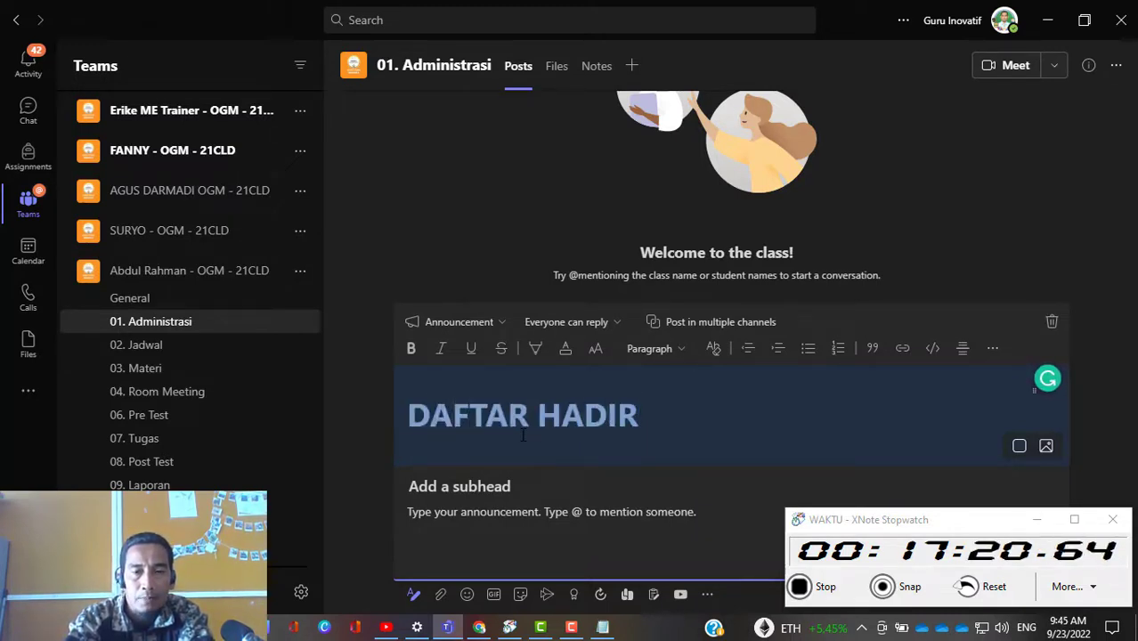
text( PELATIHAN)
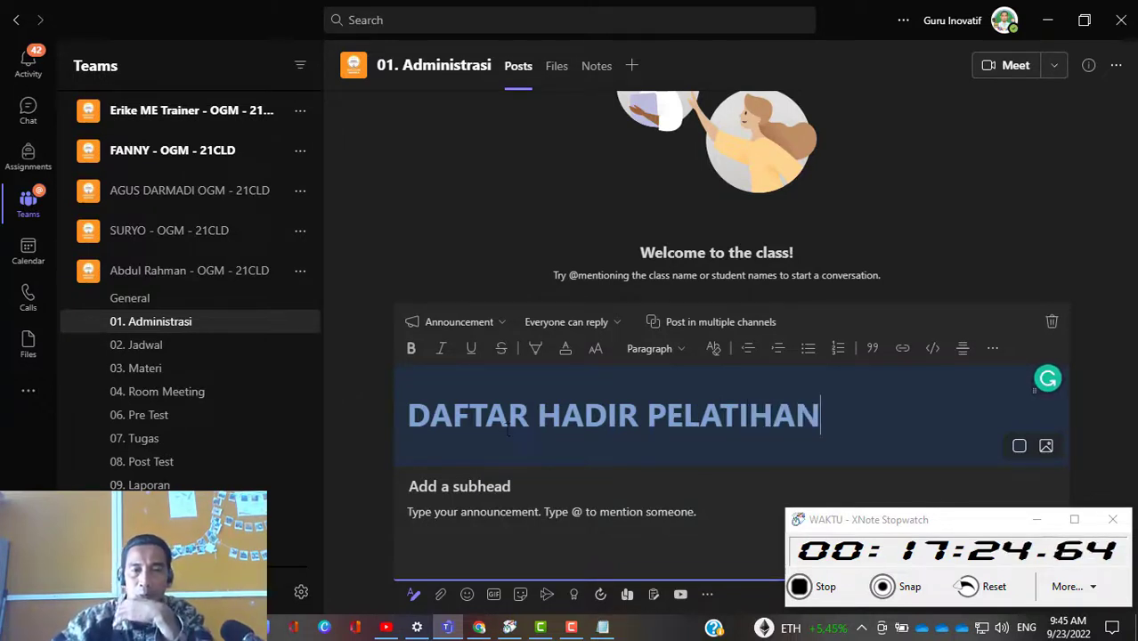
Step: Attach DATA KONTAK PESERTA.csv from the computer's TPC-OGM folder to the announcement
click(440, 596)
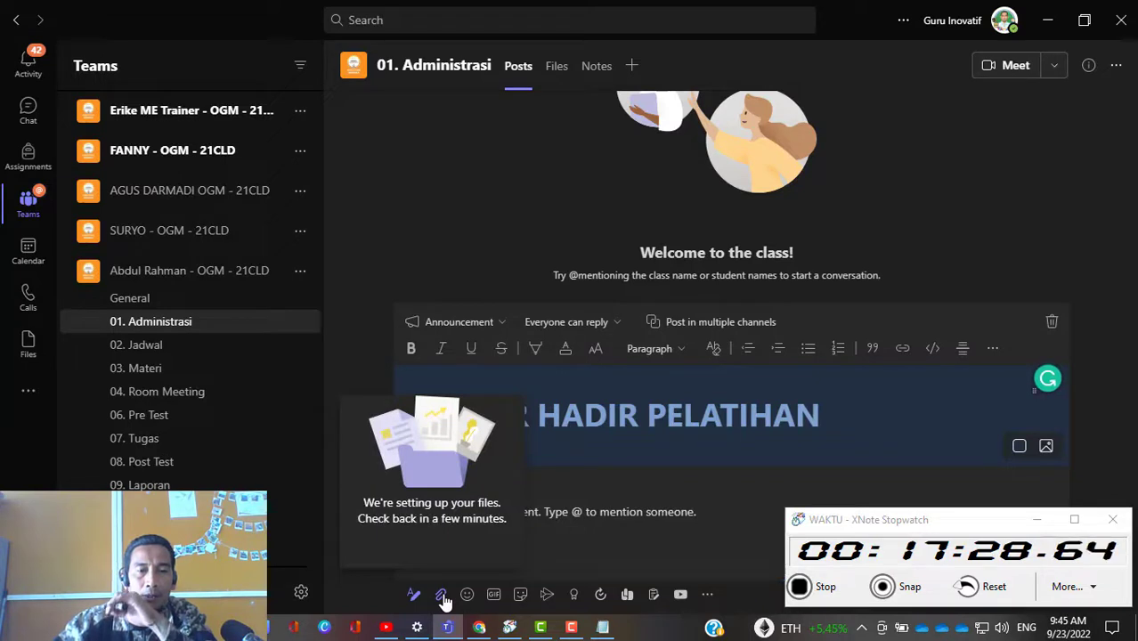
click(440, 596)
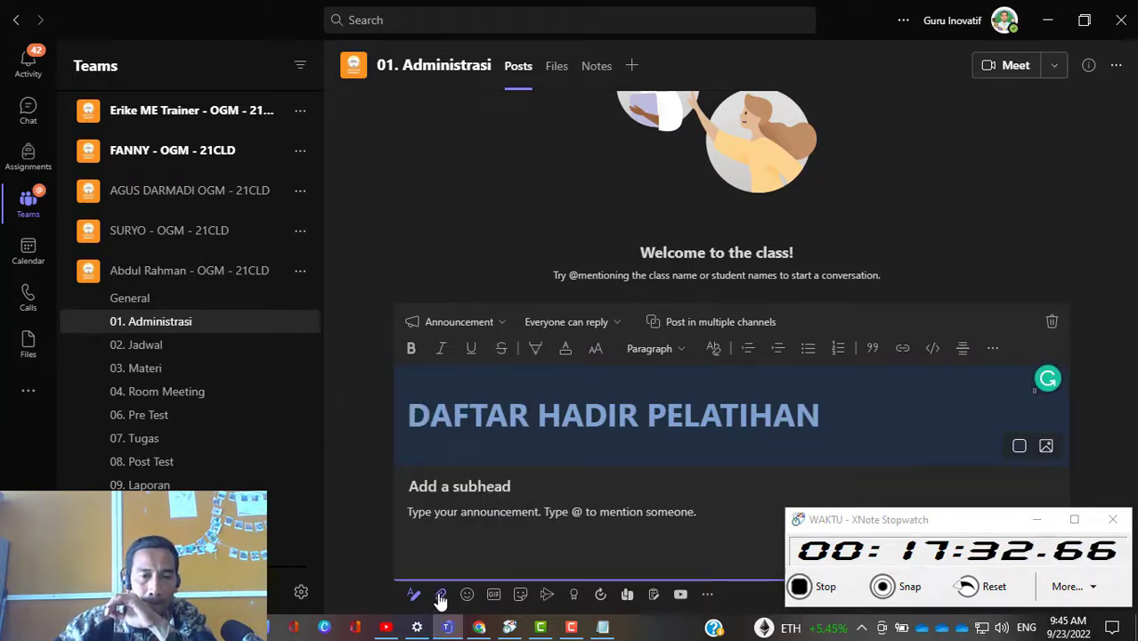
click(440, 597)
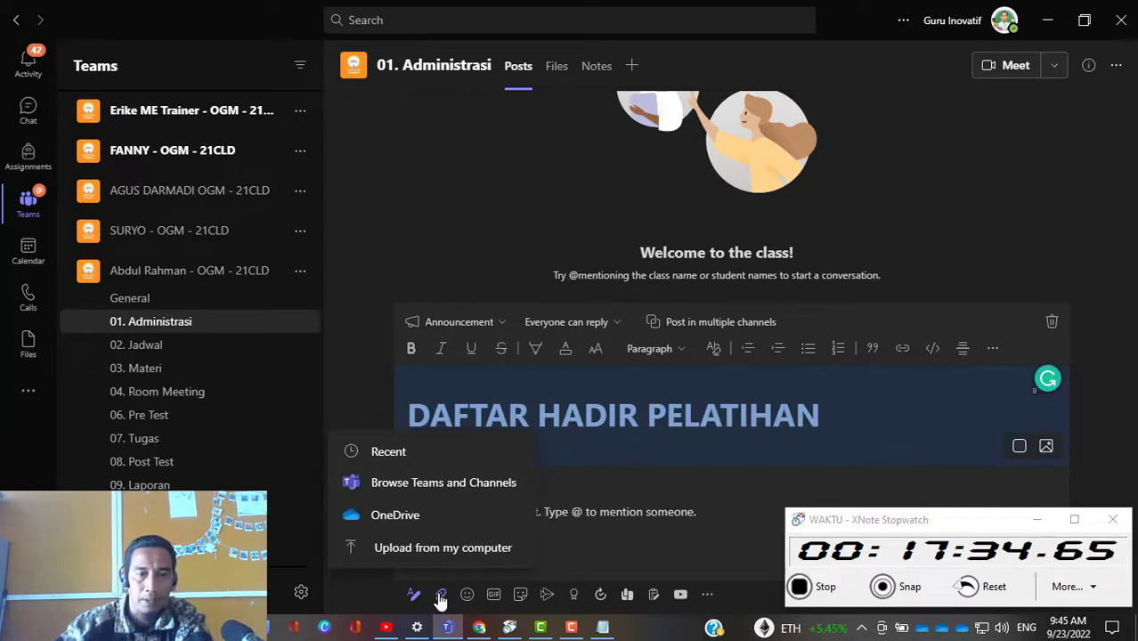
click(415, 549)
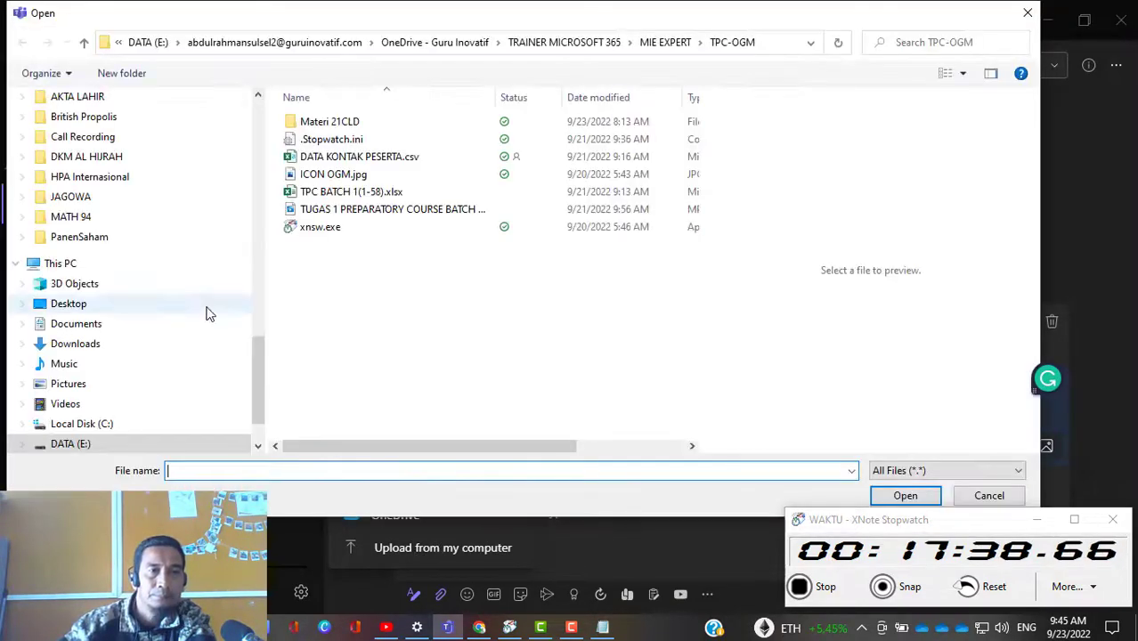
click(375, 162)
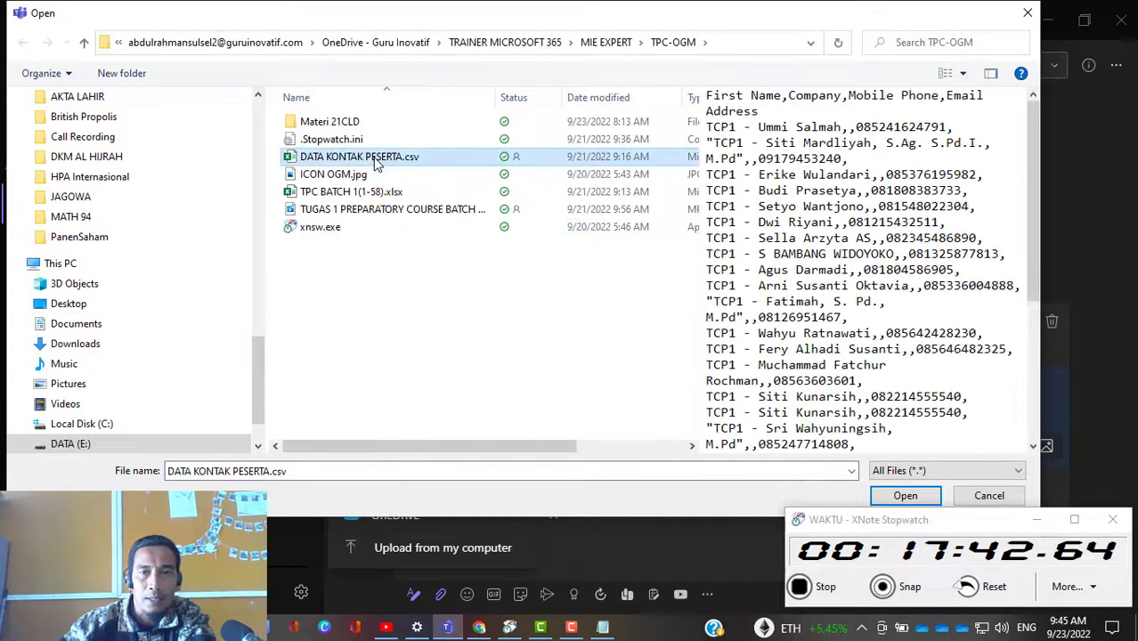
click(907, 497)
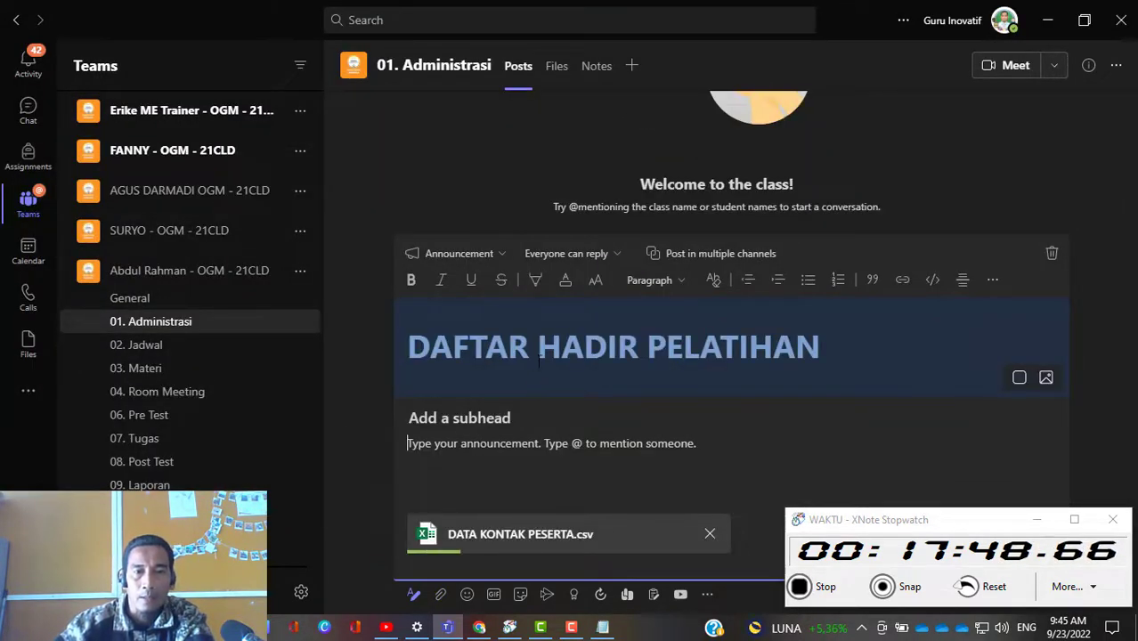
Step: Replace the announcement's headline with "DATA KONTAK PESERTA PELATIHAN"
drag(408, 346, 1033, 322)
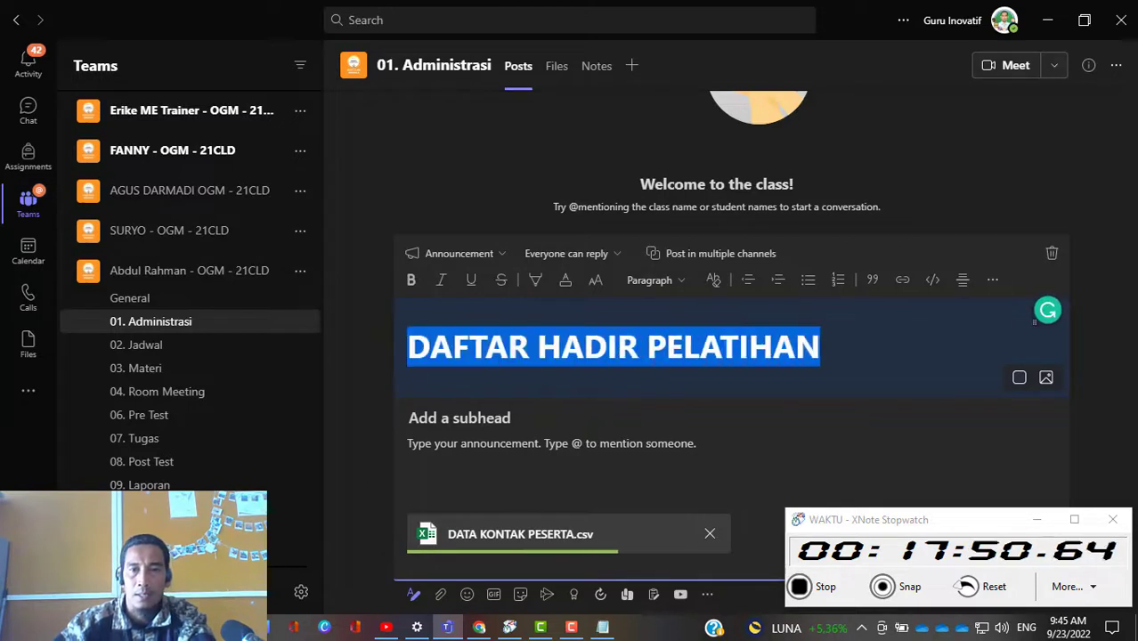
text(DATA K)
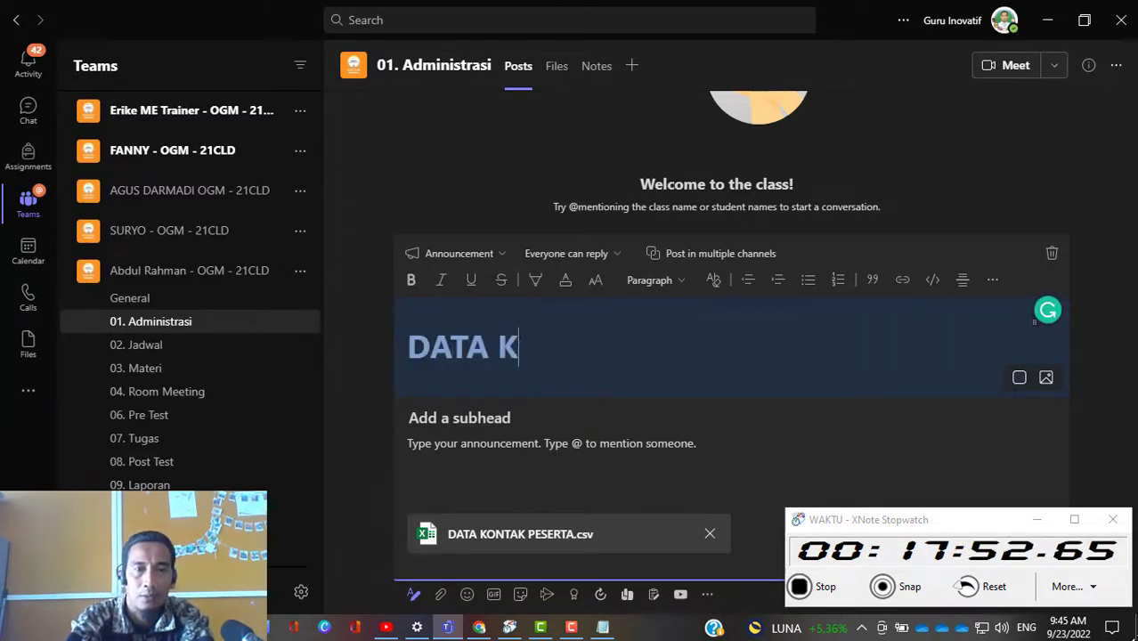
text(ONTAK PESERTA)
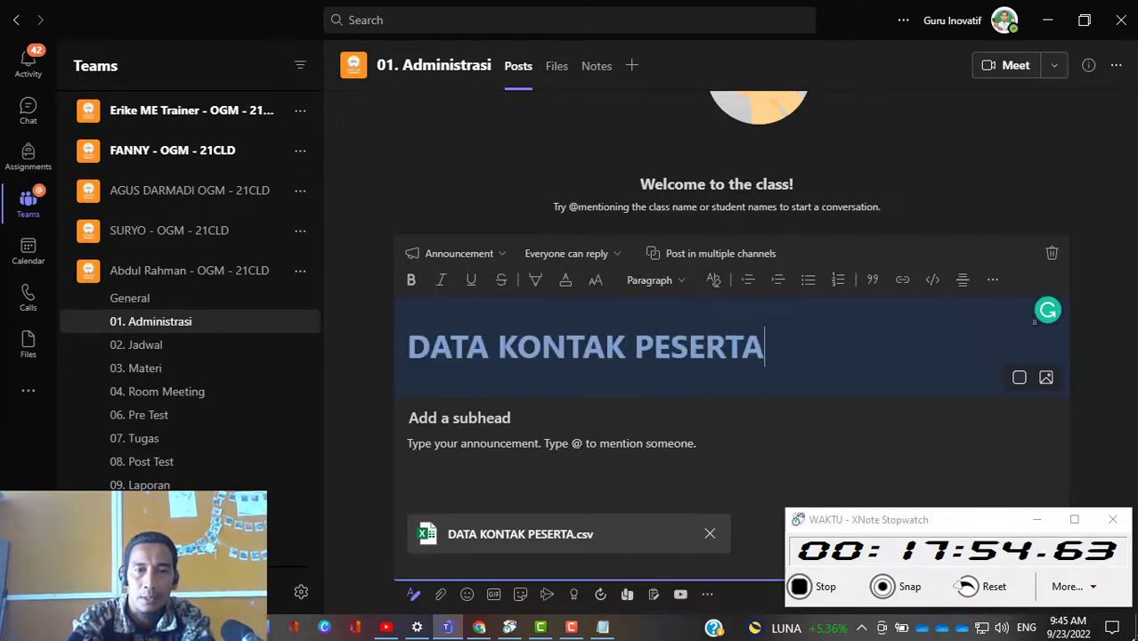
text( PELATIHAN)
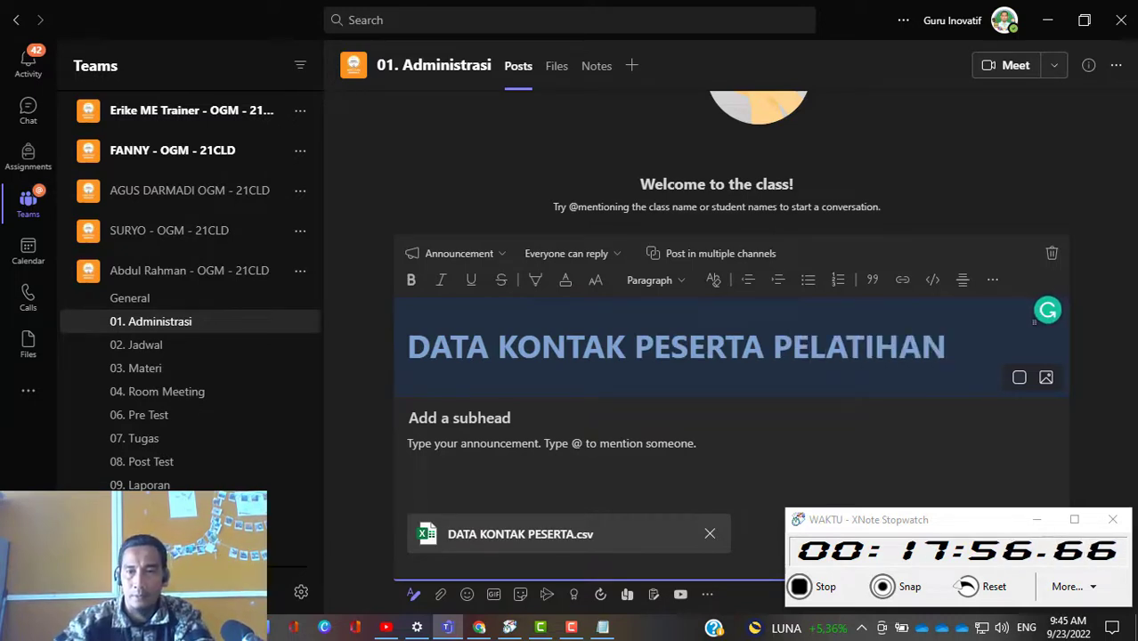
Step: Set the headline's background to the light blue snowy mountains illustration from the General category
click(1046, 379)
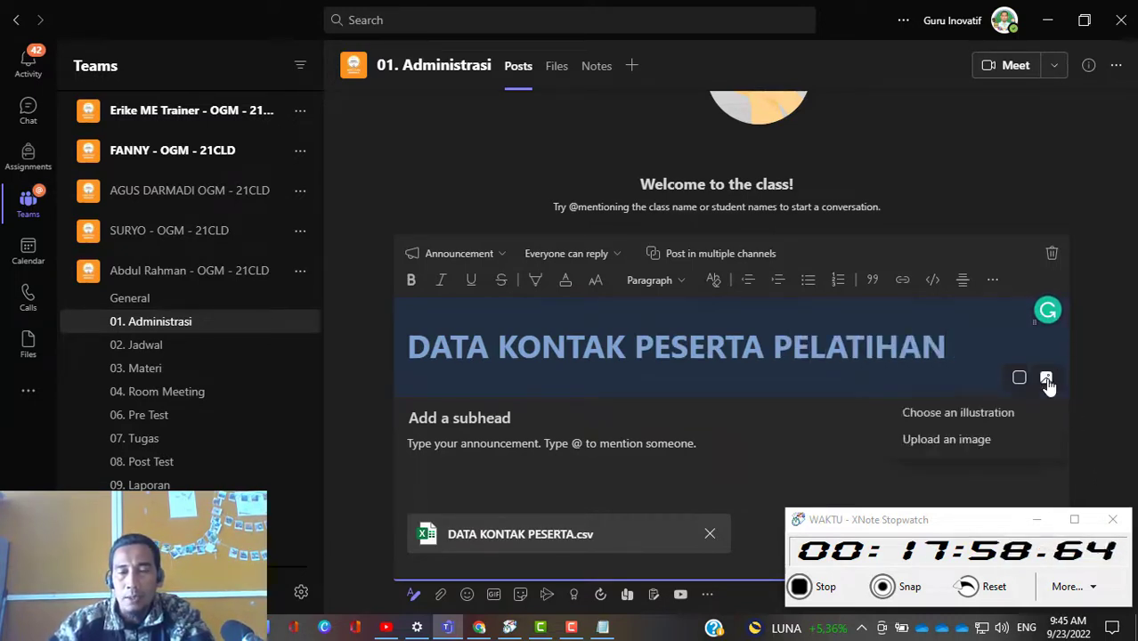
click(954, 416)
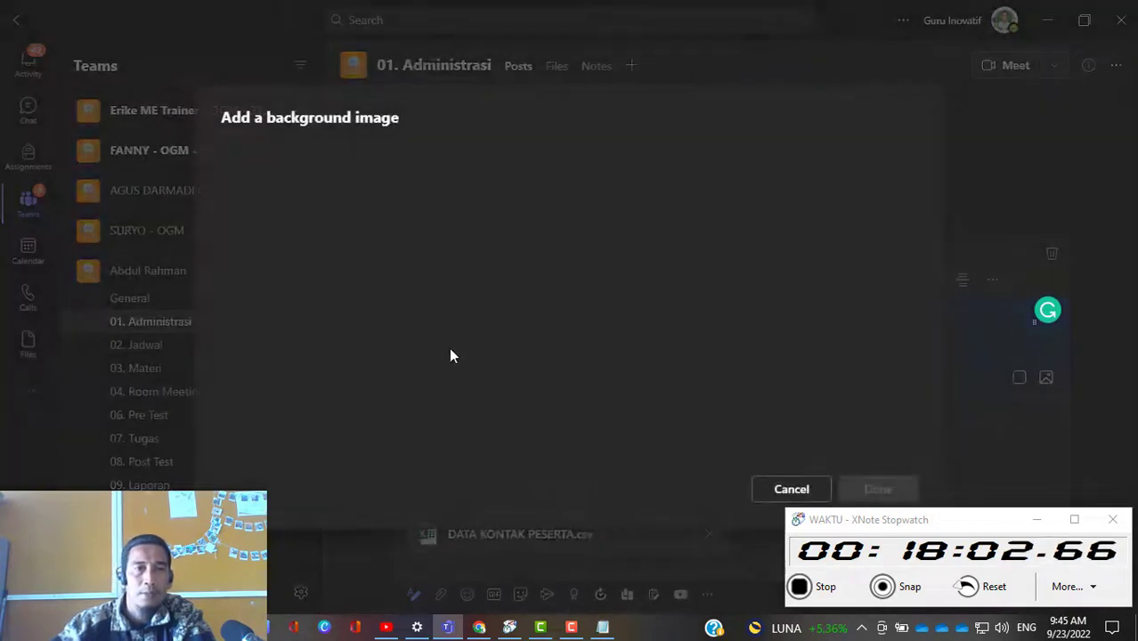
click(725, 346)
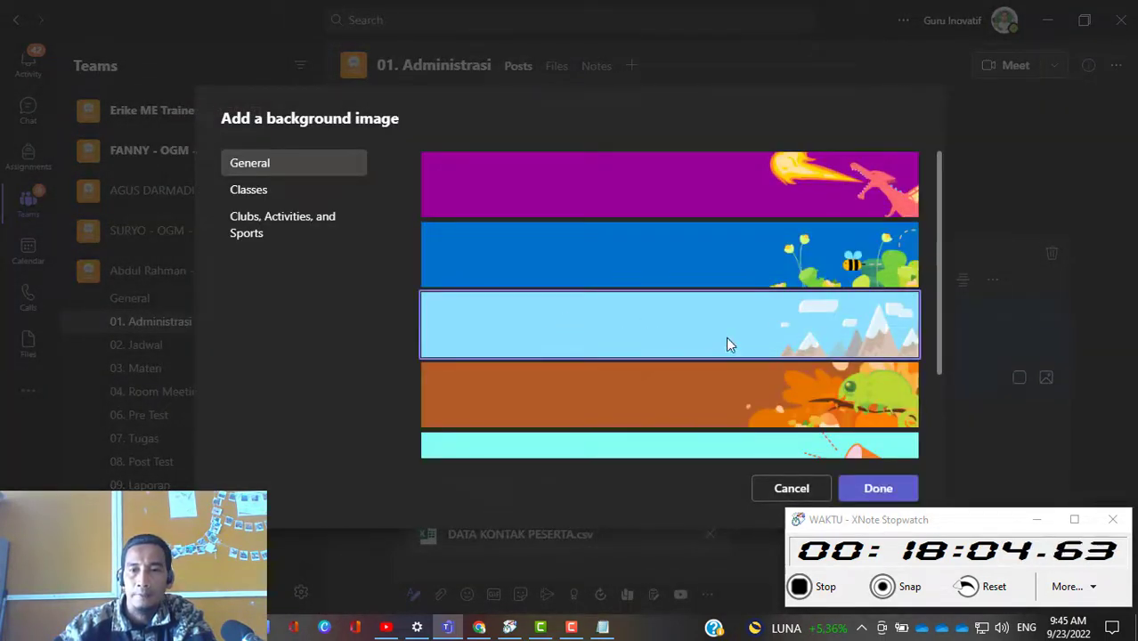
click(883, 489)
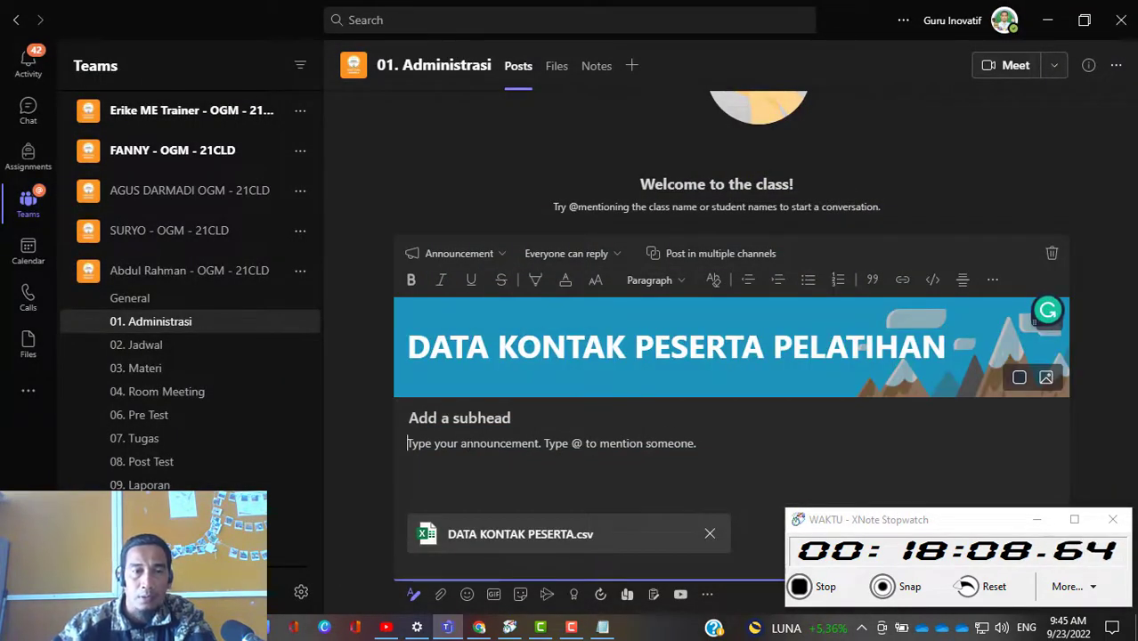
Step: Enter "Data peserta pelatihan" as the announcement's body text
text(dATA)
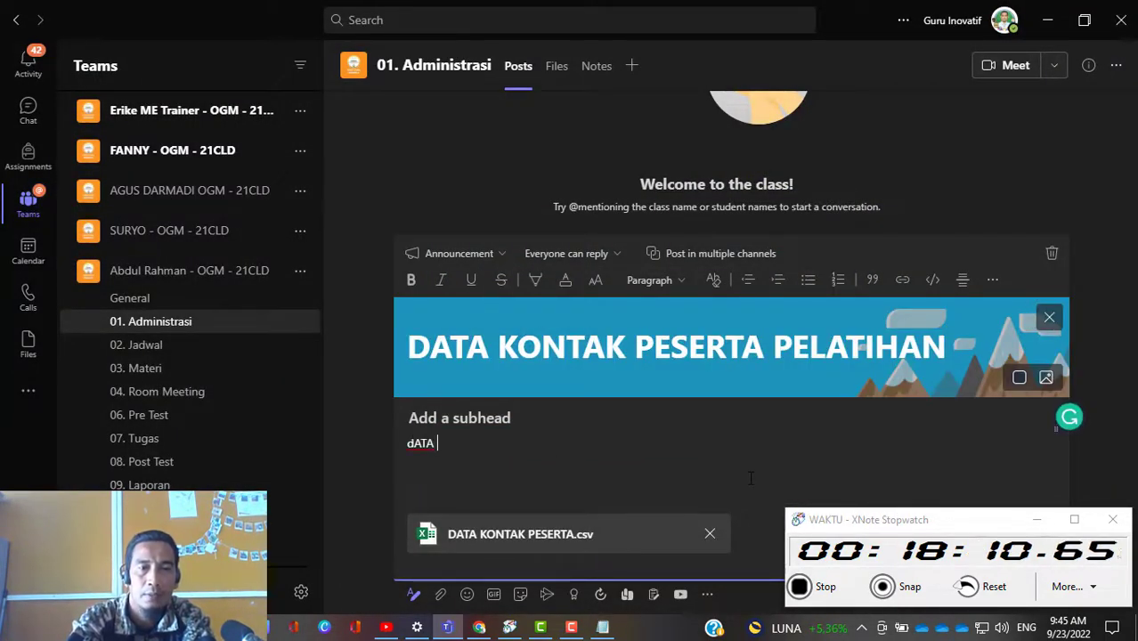
key(BackSpace)
key(BackSpace)
key(BackSpace)
key(BackSpace)
key(BackSpace)
text(Dat)
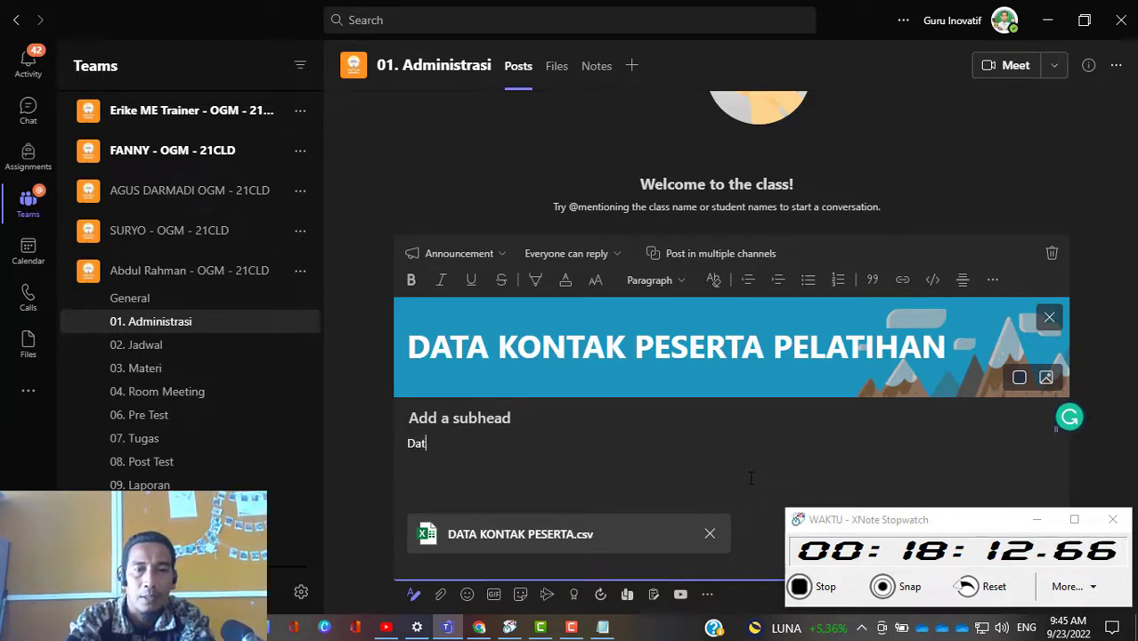
text(a peserta pela)
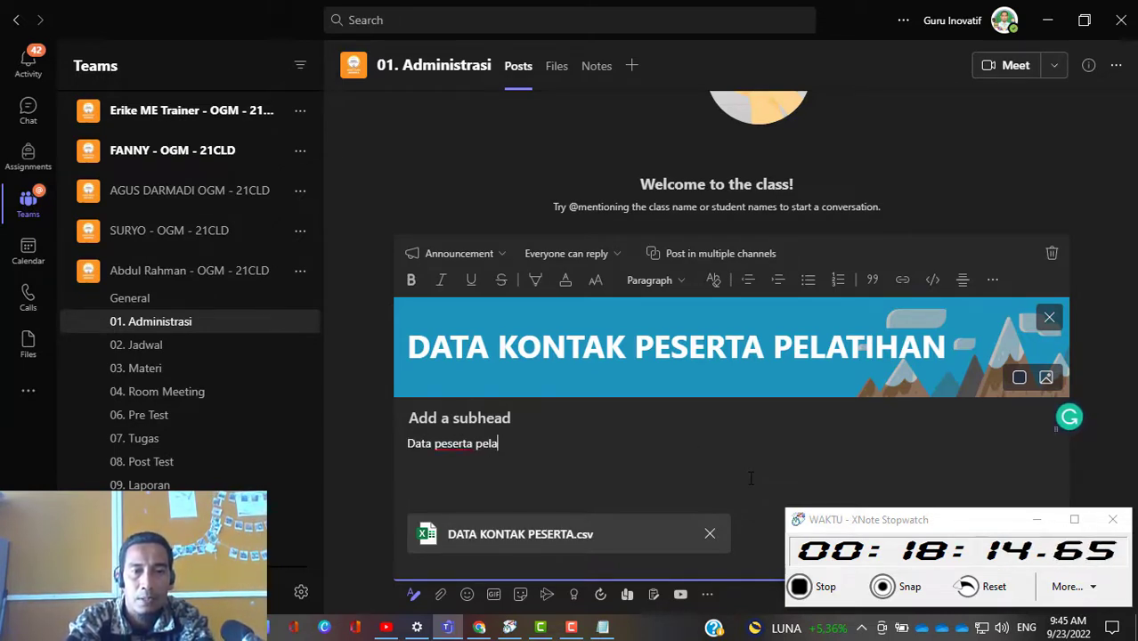
text(tihan)
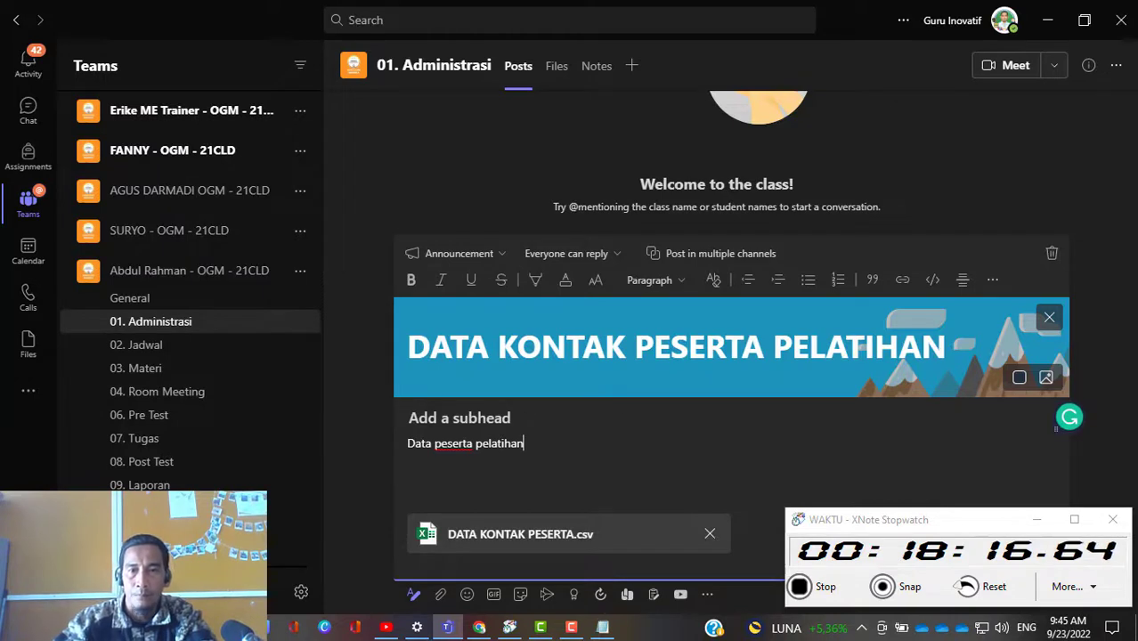
click(766, 427)
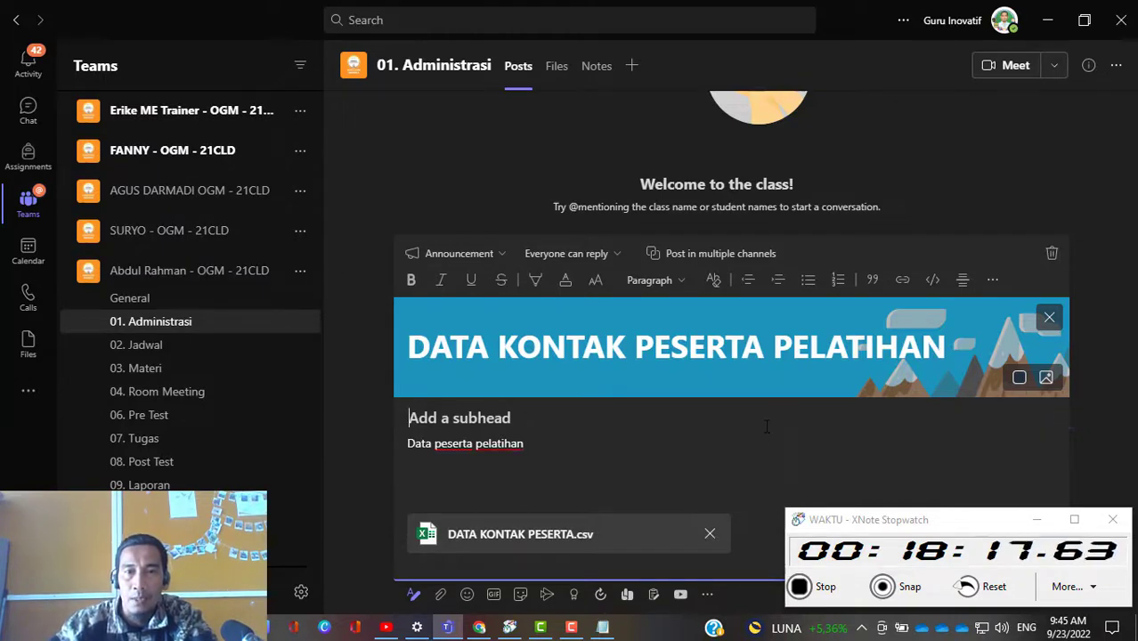
Step: Turn on posting in multiple channels and add the same class team's 09. Laporan channel as a recipient
click(718, 254)
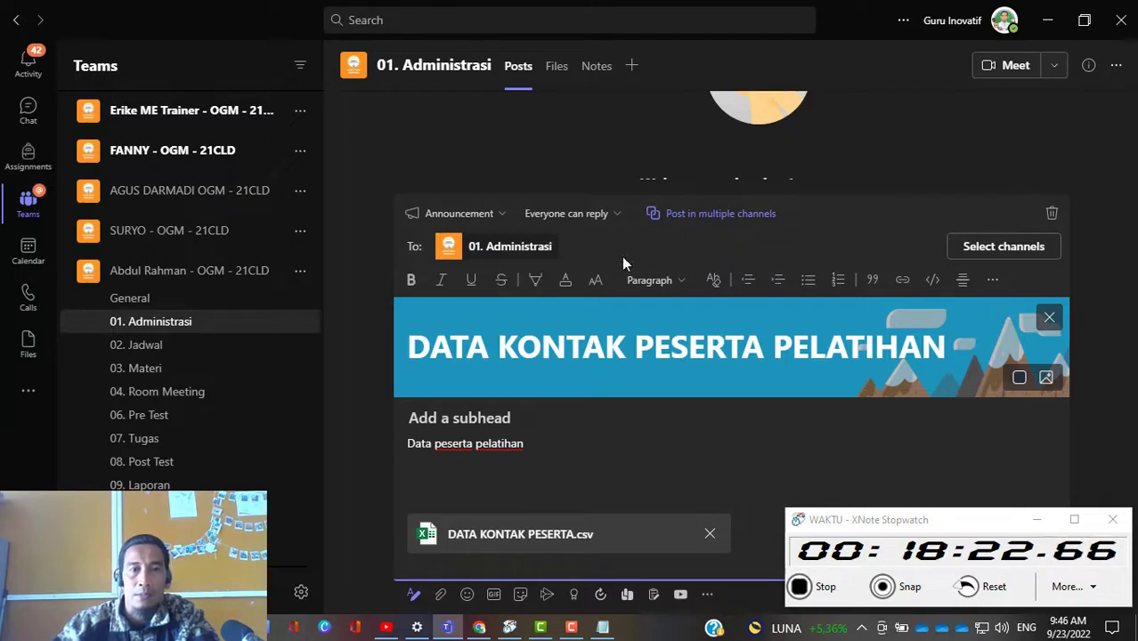
click(1004, 246)
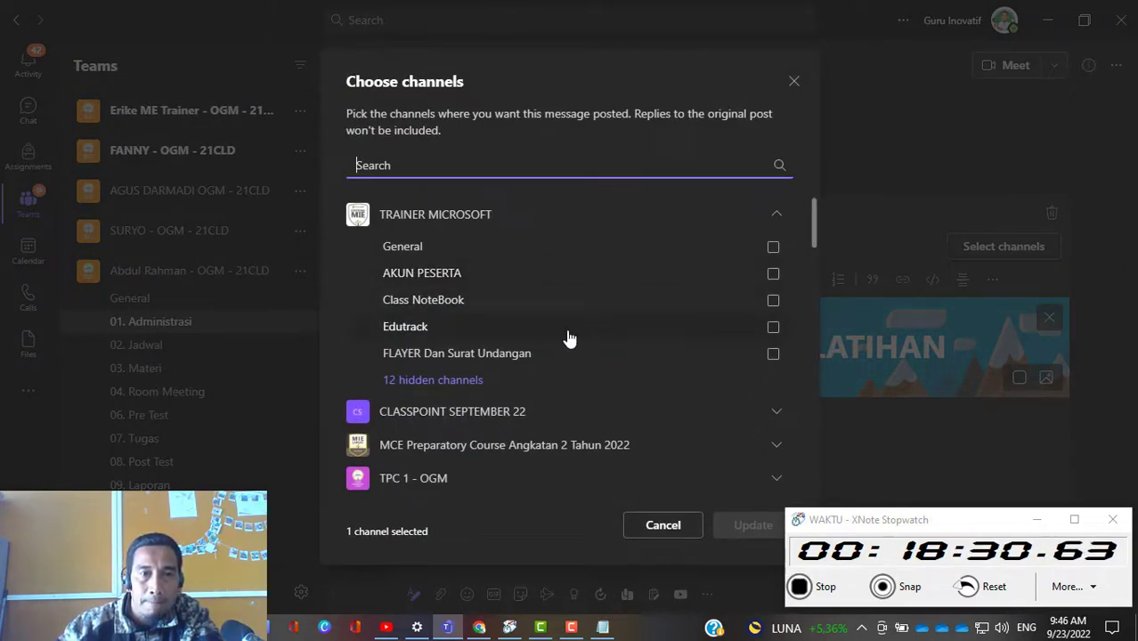
scroll(544, 418, down, 2)
scroll(541, 425, down, 10)
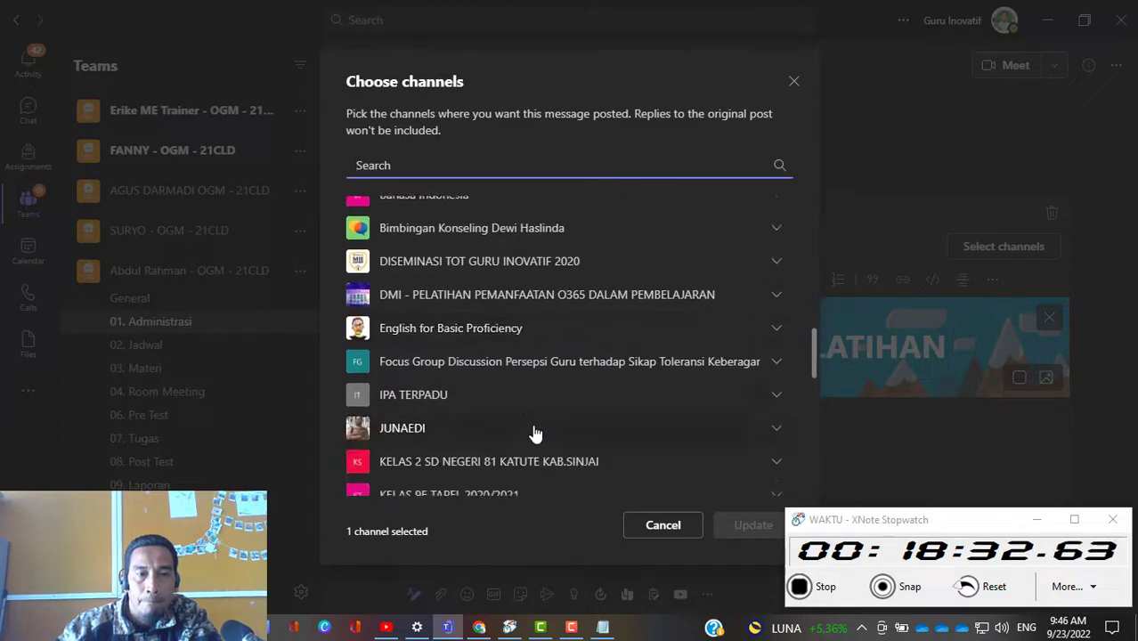
scroll(536, 433, down, 1)
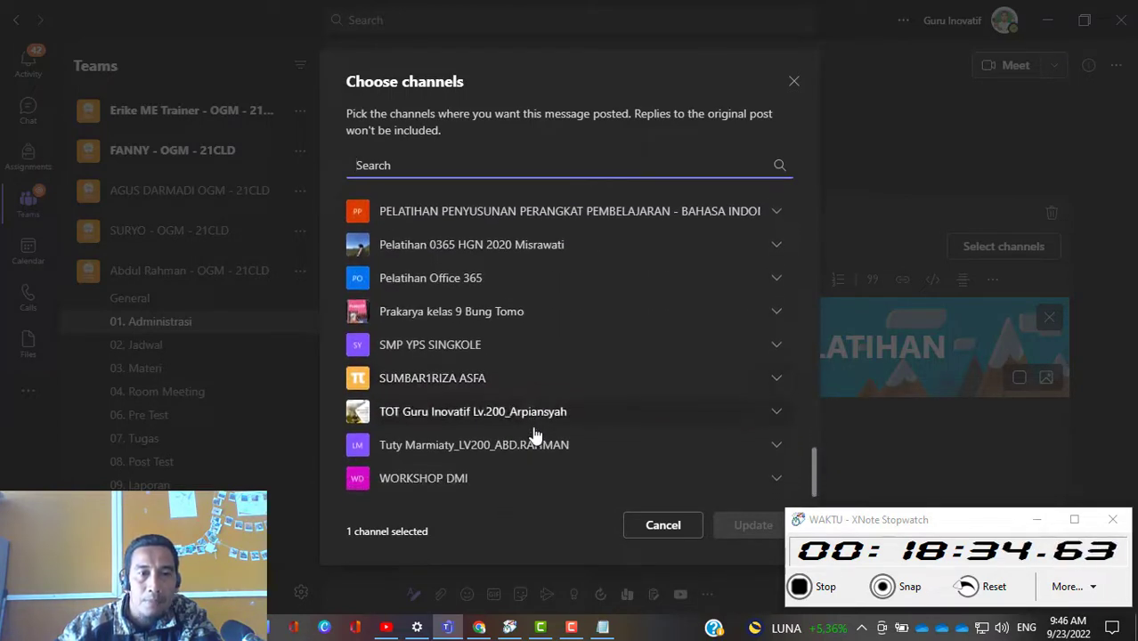
scroll(534, 434, up, 10)
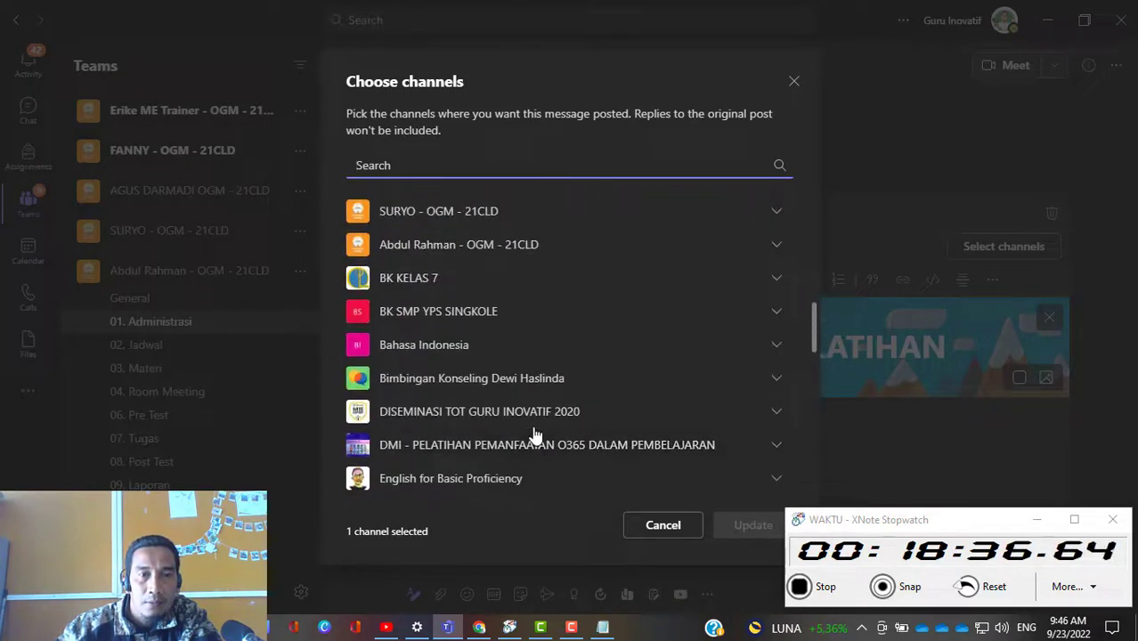
click(525, 245)
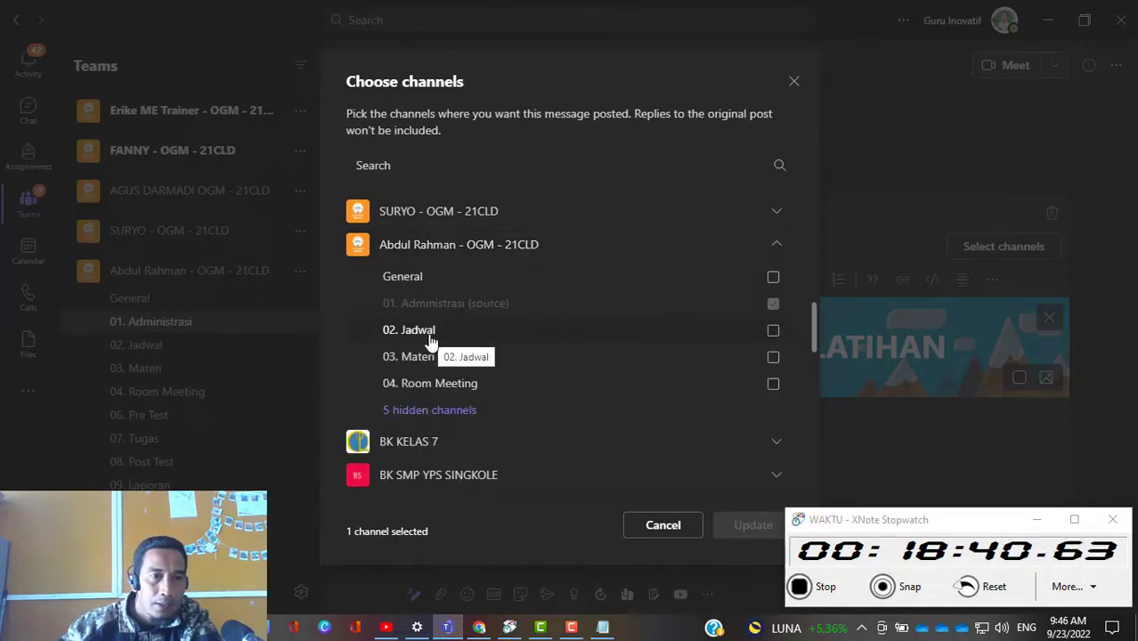
scroll(541, 355, down, 2)
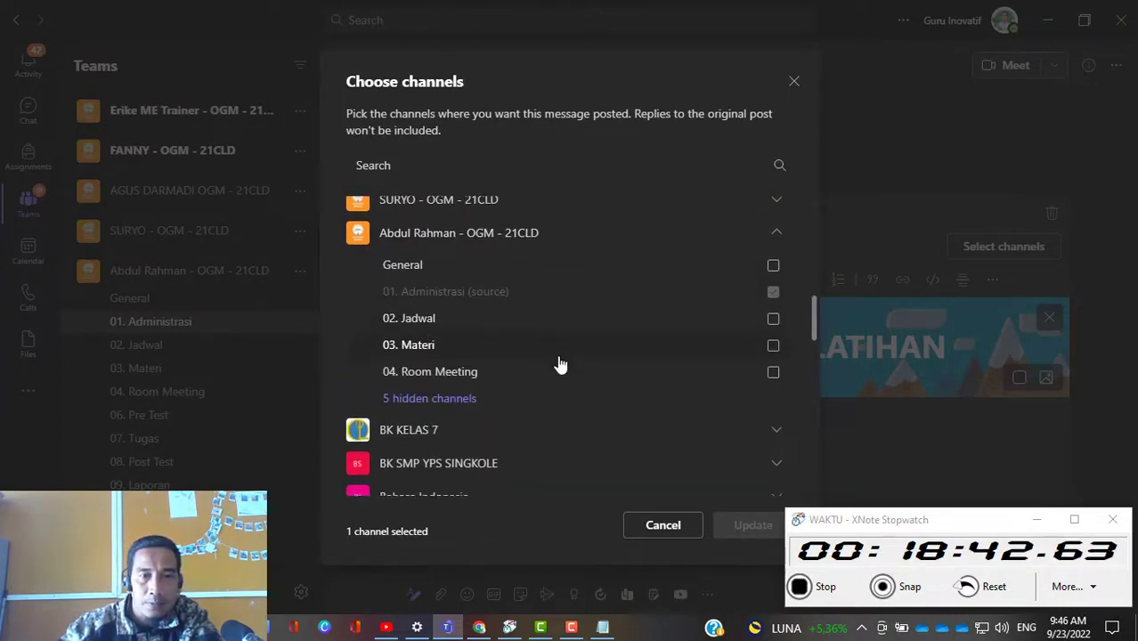
click(440, 329)
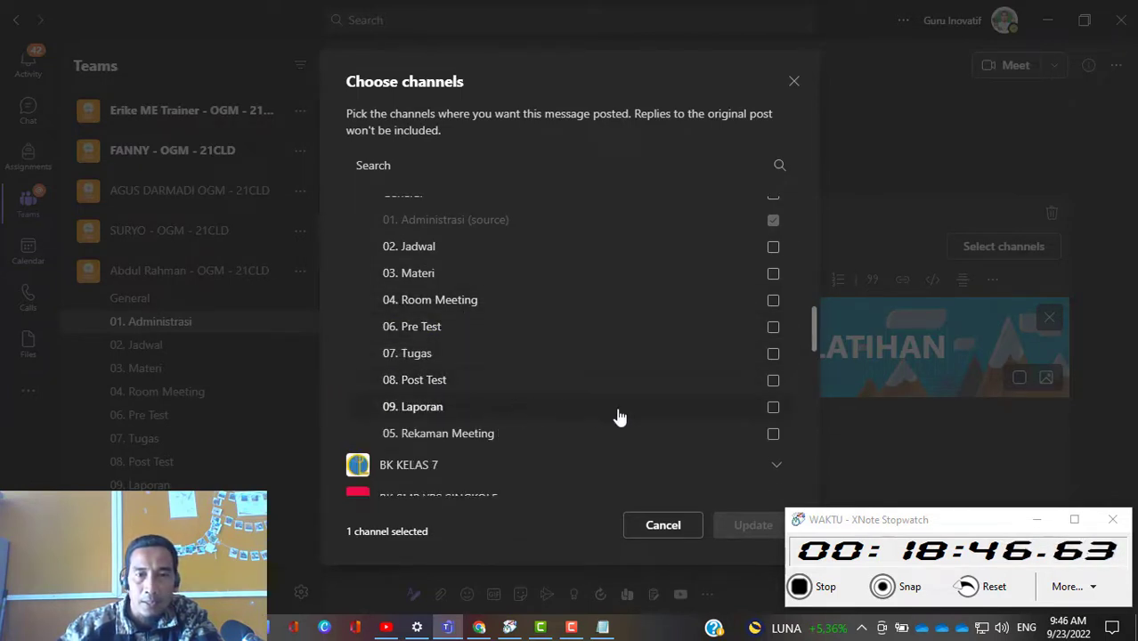
click(773, 408)
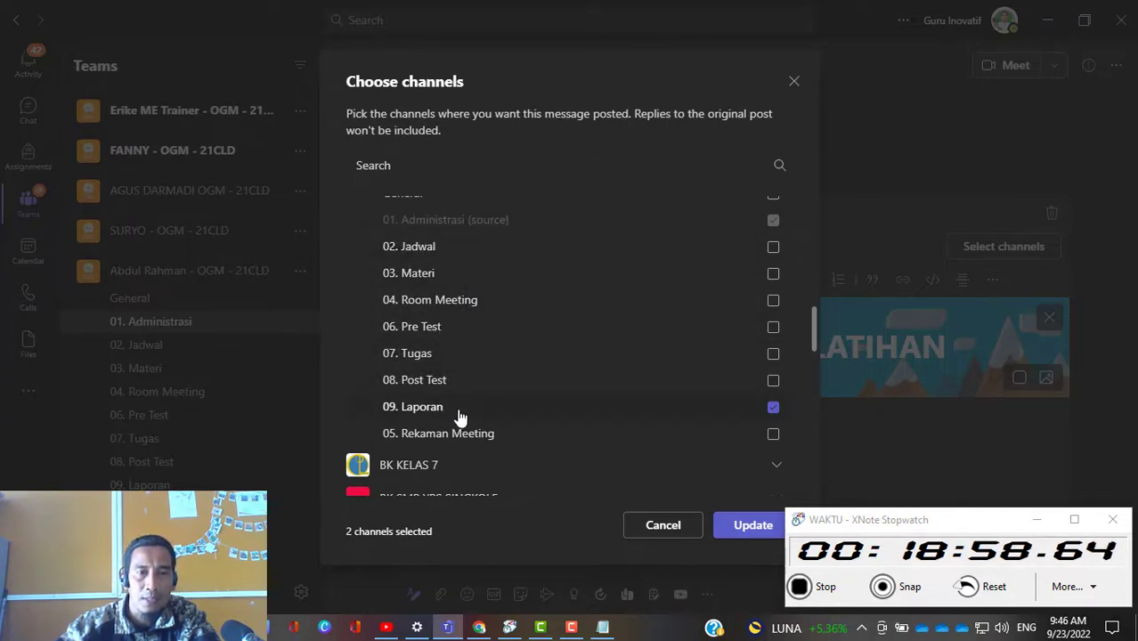
click(748, 526)
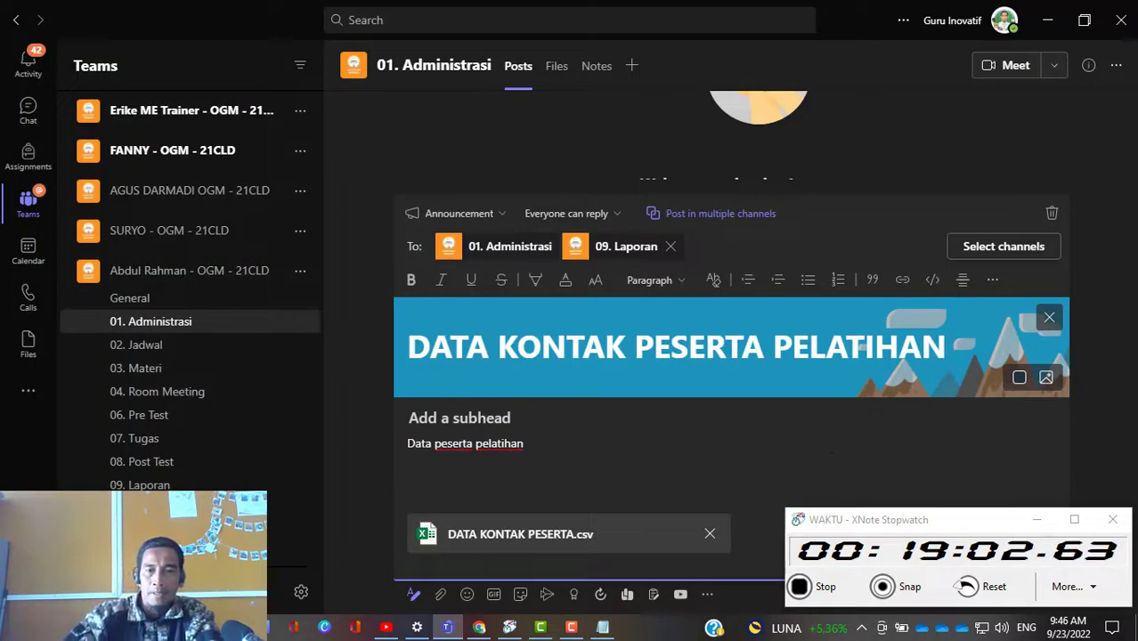
Step: Move the XNote Stopwatch window away from the send control and post the announcement
drag(941, 520, 215, 513)
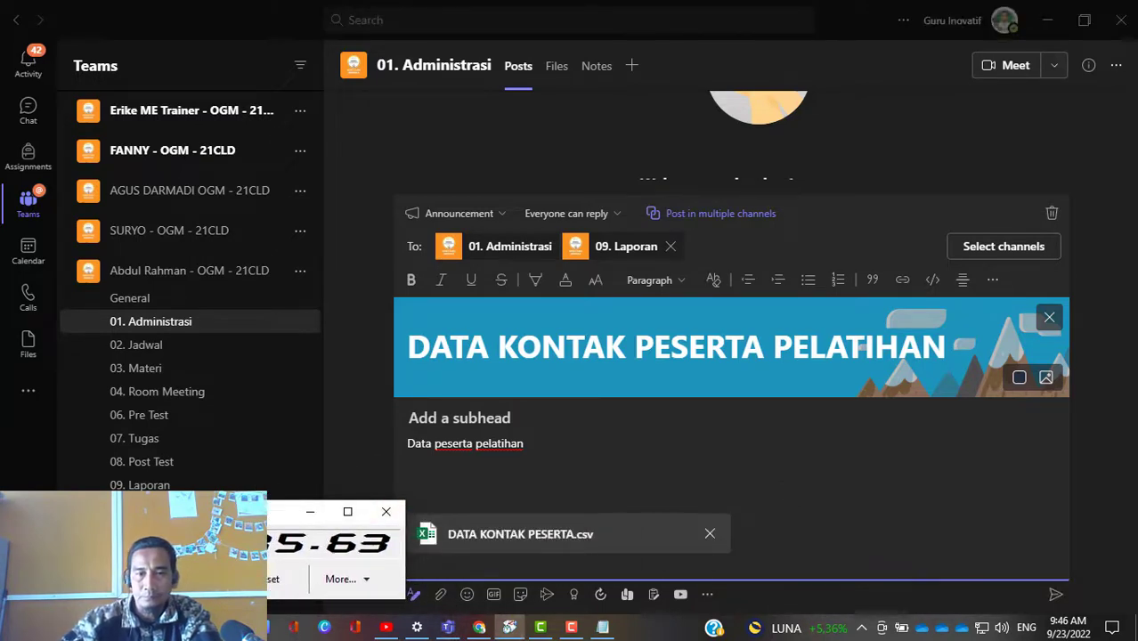
click(1054, 597)
click(1054, 598)
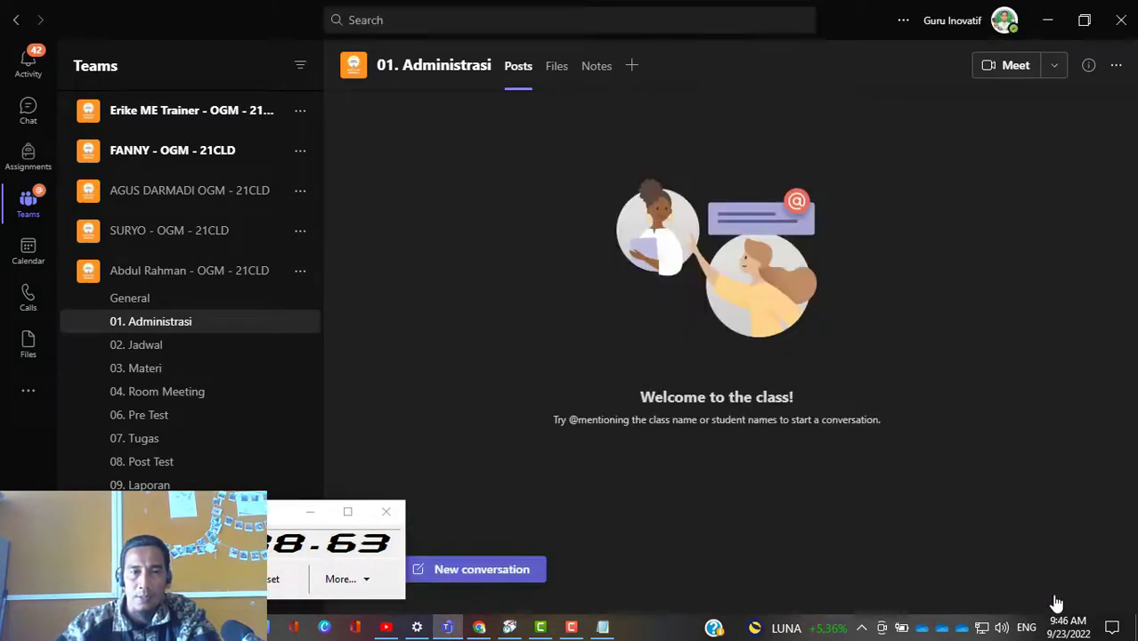
Step: Move the stopwatch off the channel list, look over the published announcement, and open the 09. Laporan channel
drag(276, 515, 909, 504)
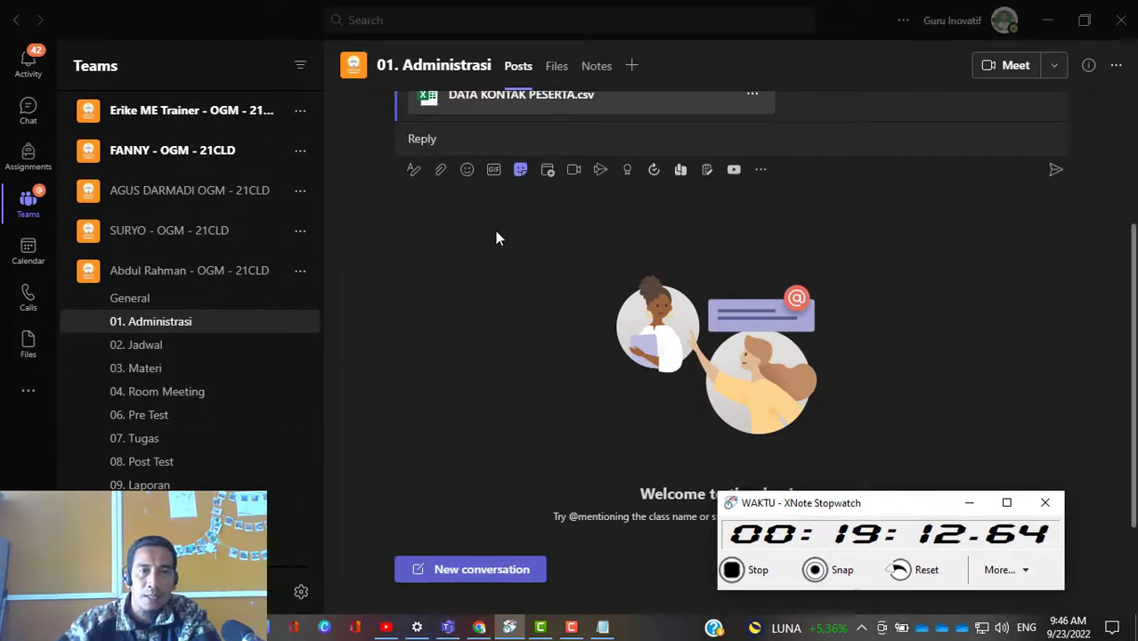
scroll(497, 239, up, 3)
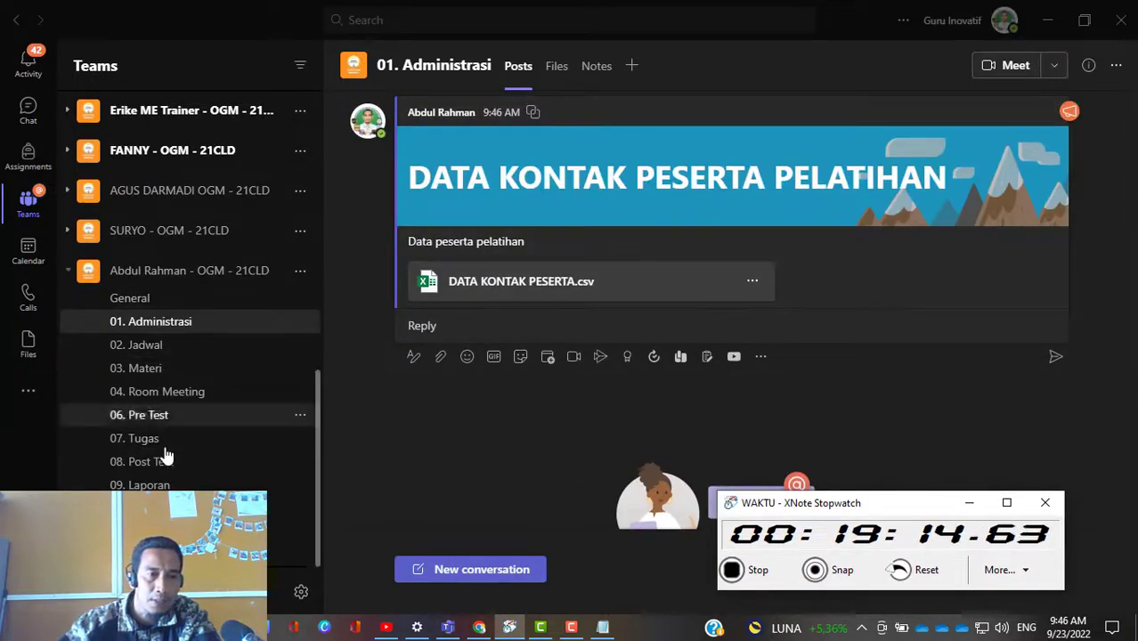
click(158, 485)
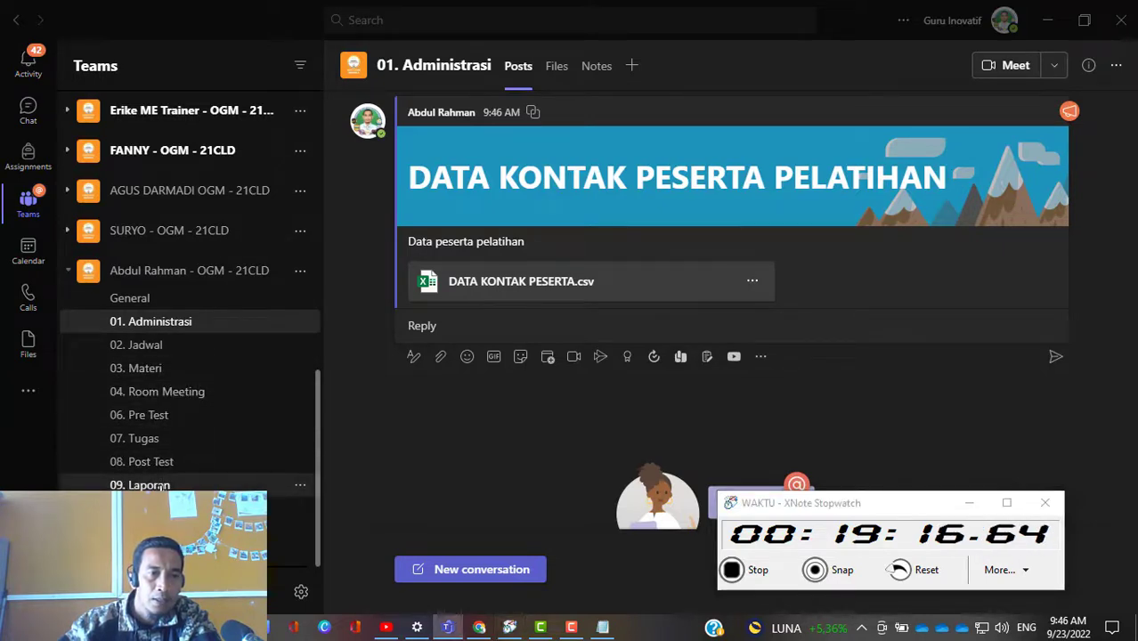
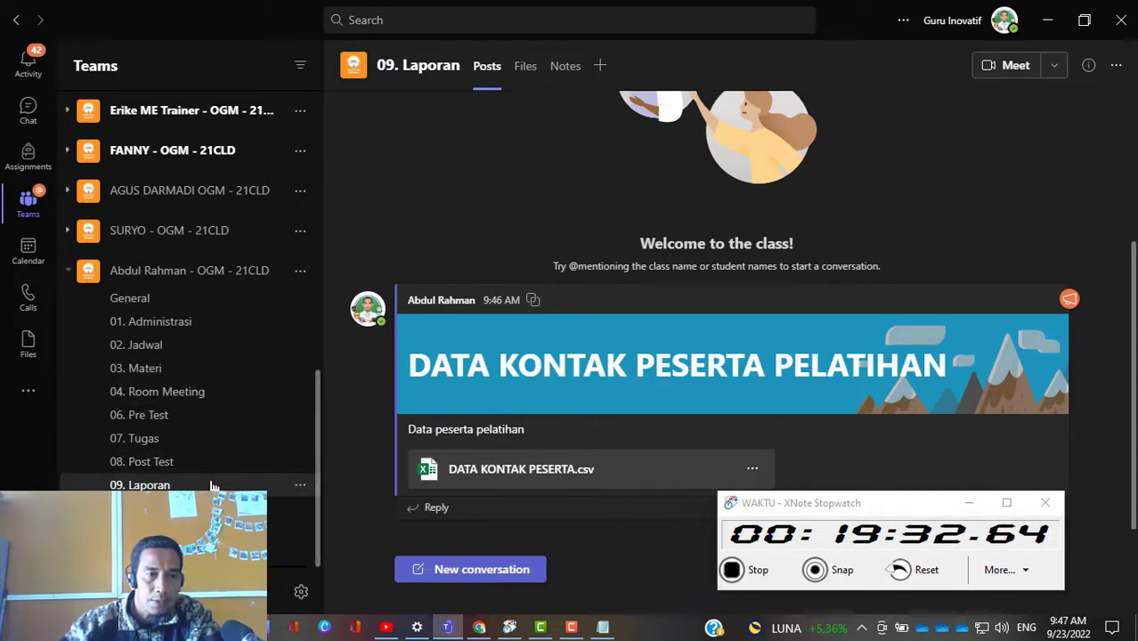
Step: Open the 04. Room Meeting channel and move the XNote Stopwatch window farther into the screen corner
scroll(192, 428, up, 1)
scroll(157, 368, down, 1)
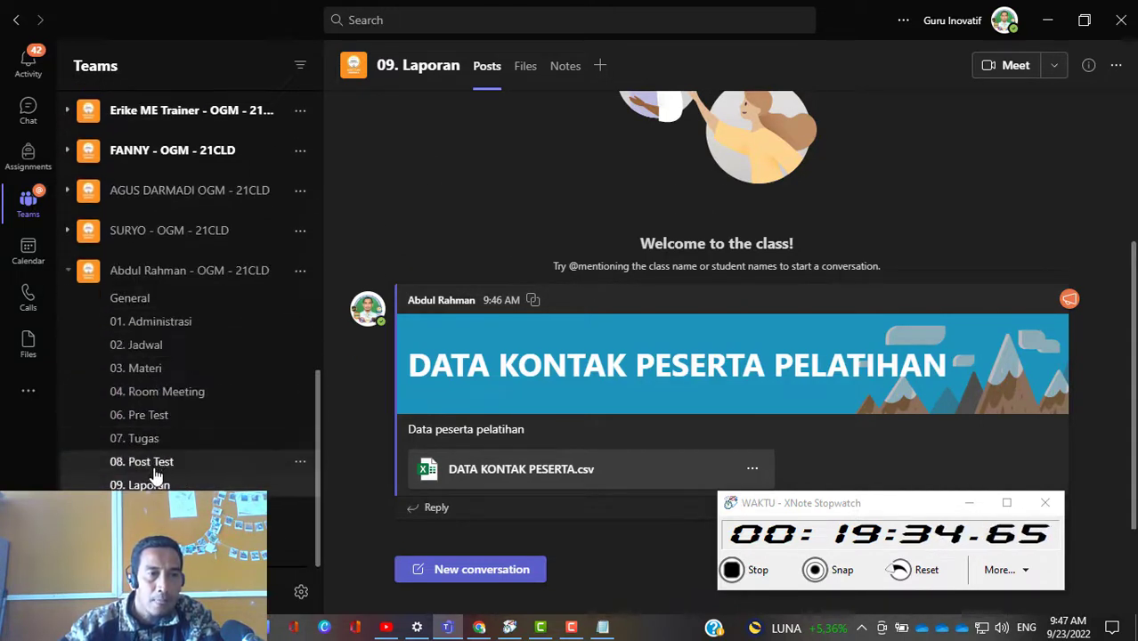
click(169, 398)
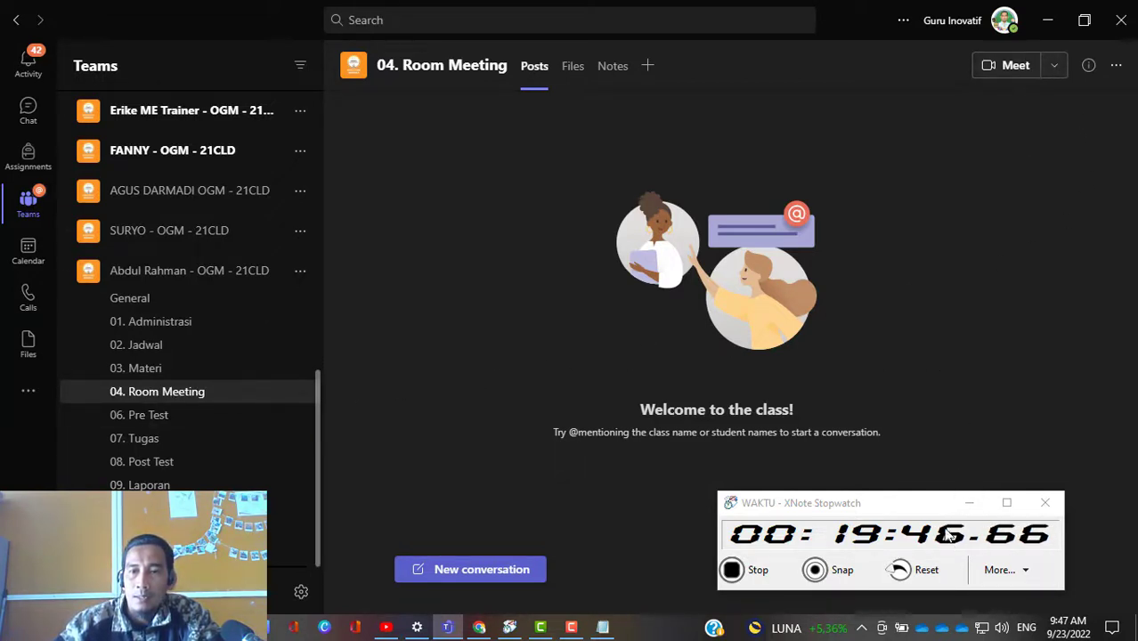
drag(922, 498, 989, 519)
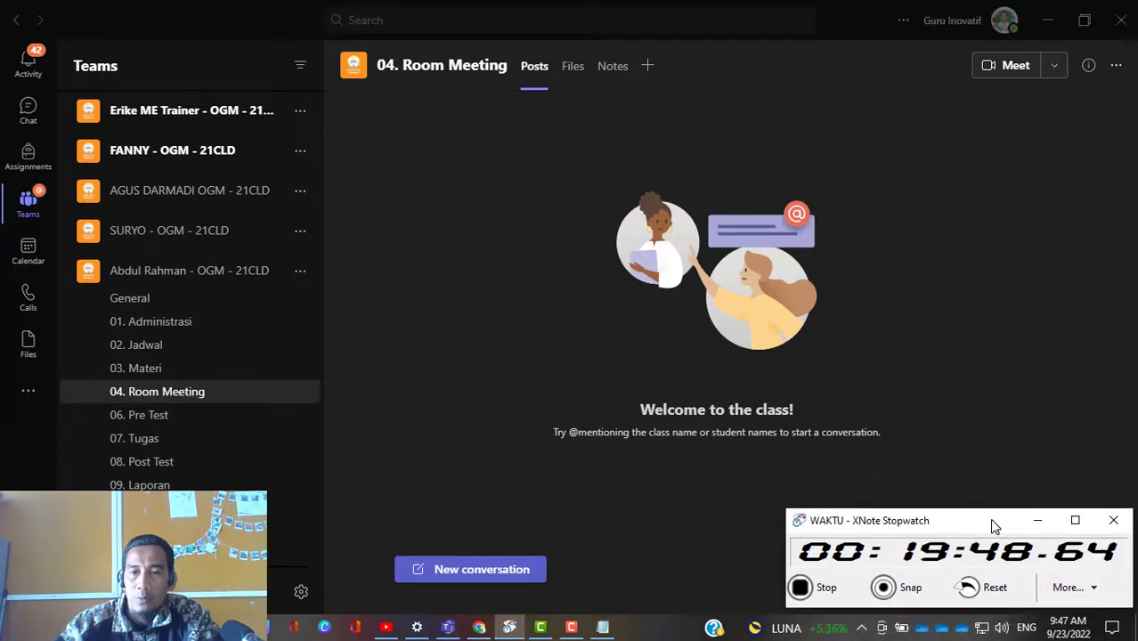
Step: Start scheduling a new meeting in the 04. Room Meeting channel
click(1054, 68)
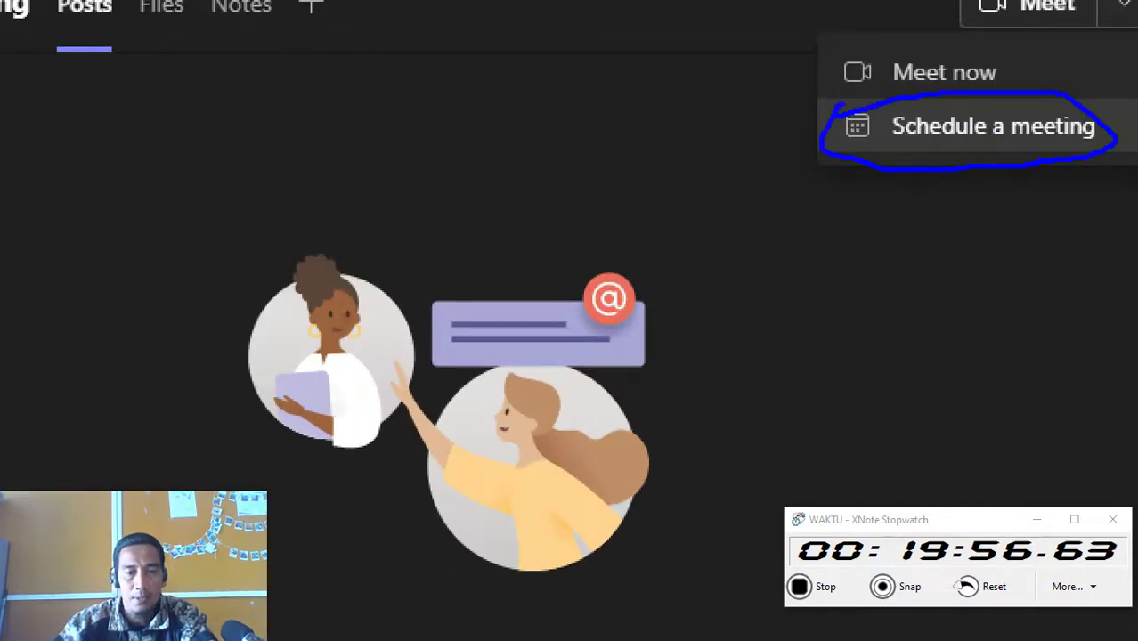
key(Escape)
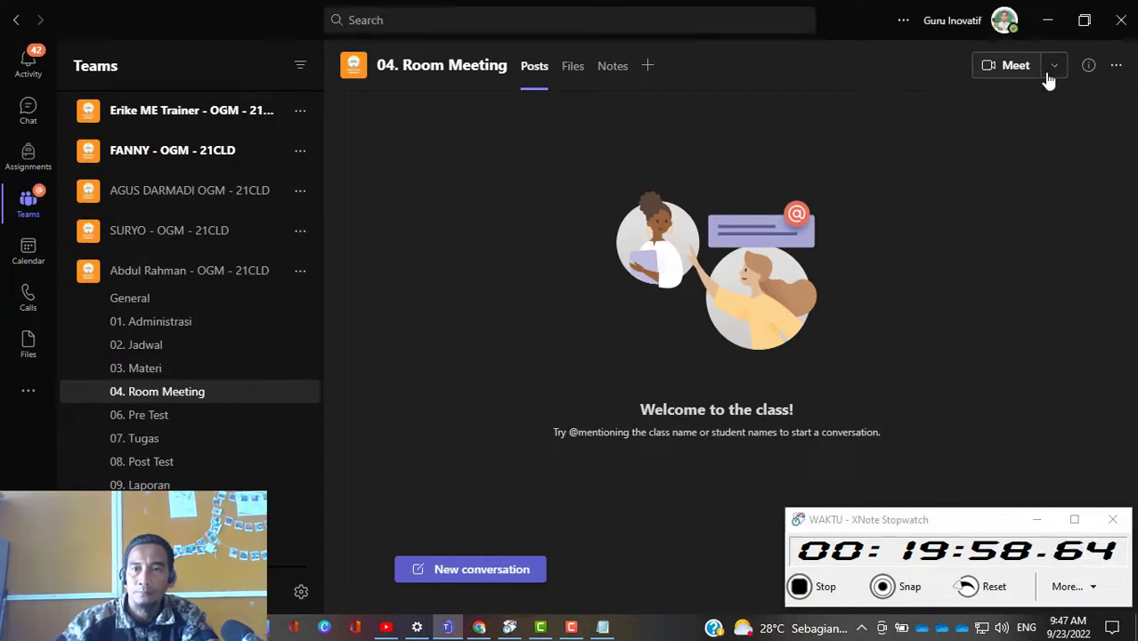
click(1054, 69)
click(1031, 134)
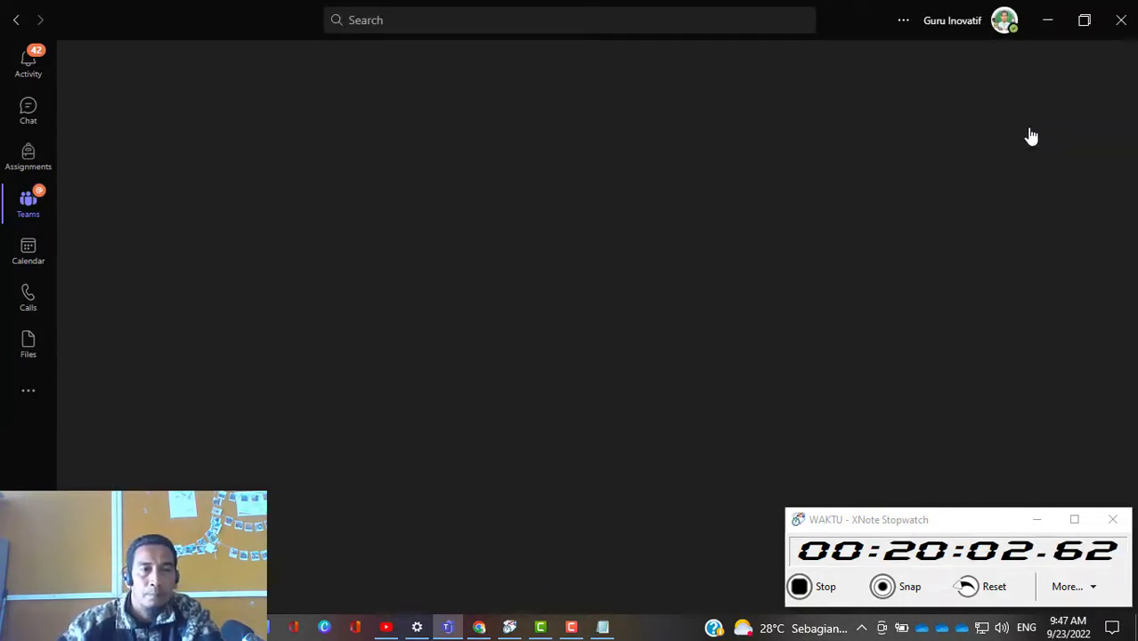
Step: Title the new meeting "Pertemuan 1 : Pelatihan 21CLD"
click(183, 153)
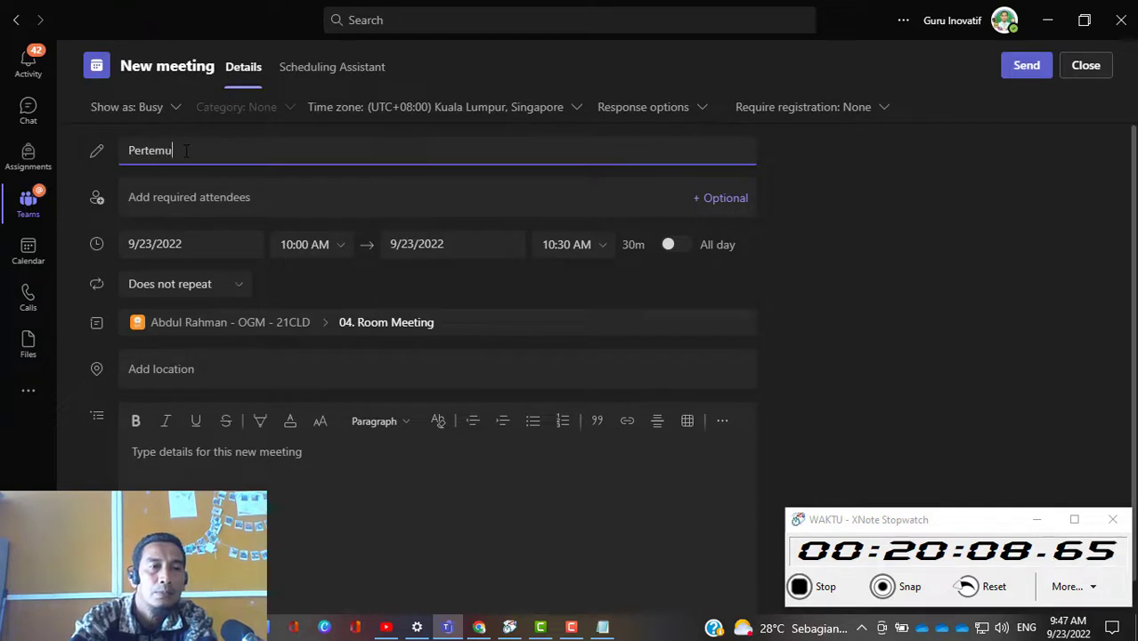
text(an 1 :)
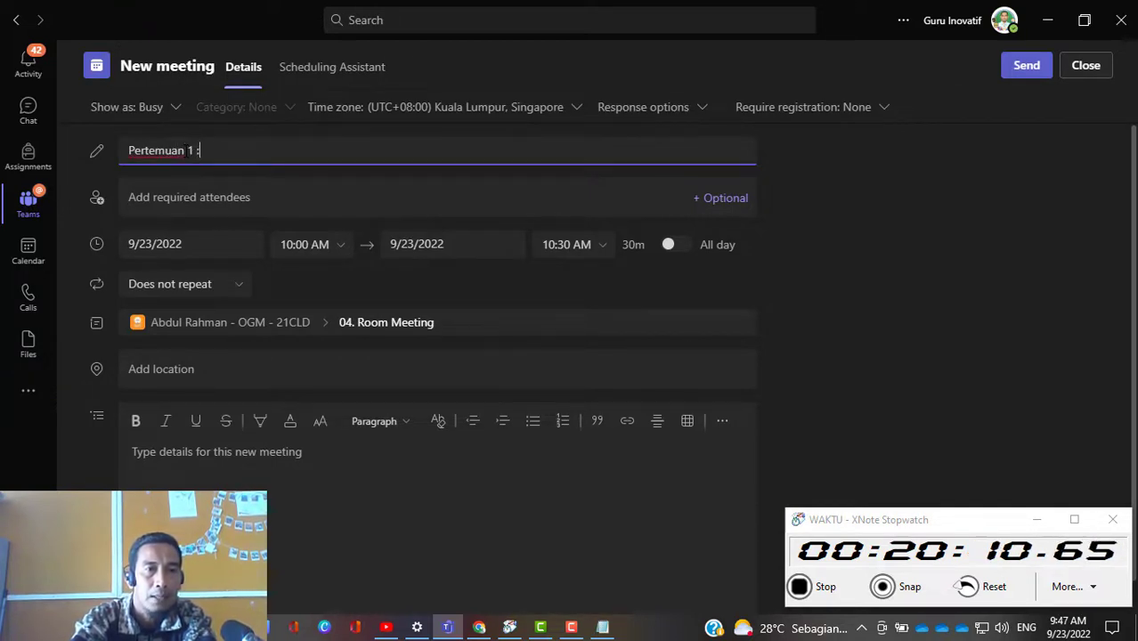
text( P)
key(BackSpace)
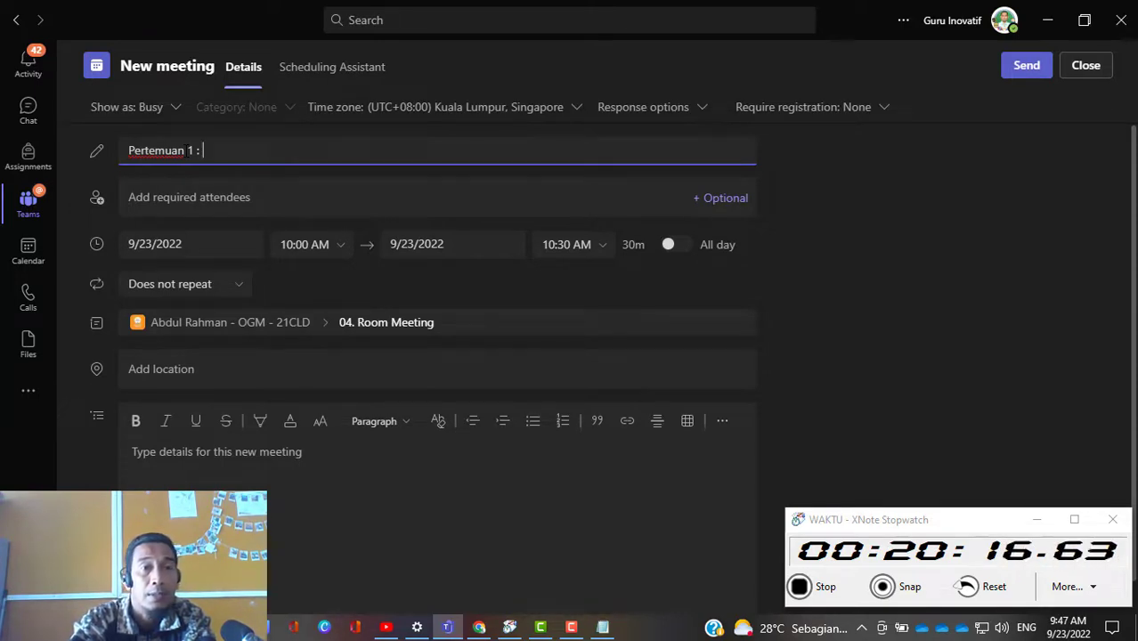
text(Pelatihan )
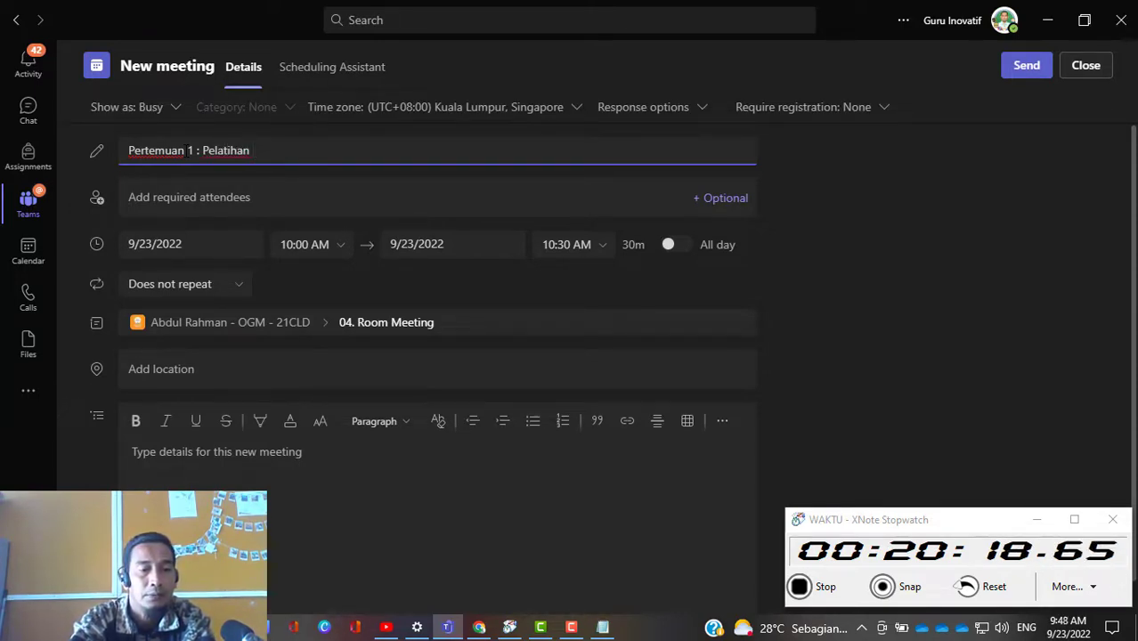
text(21CL)
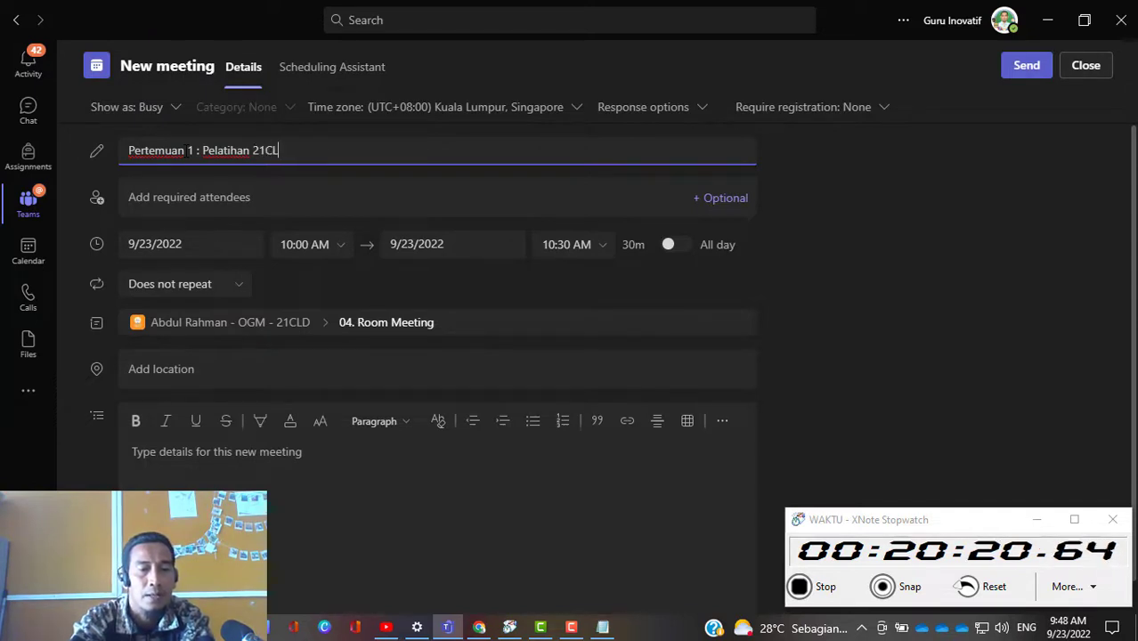
text(D)
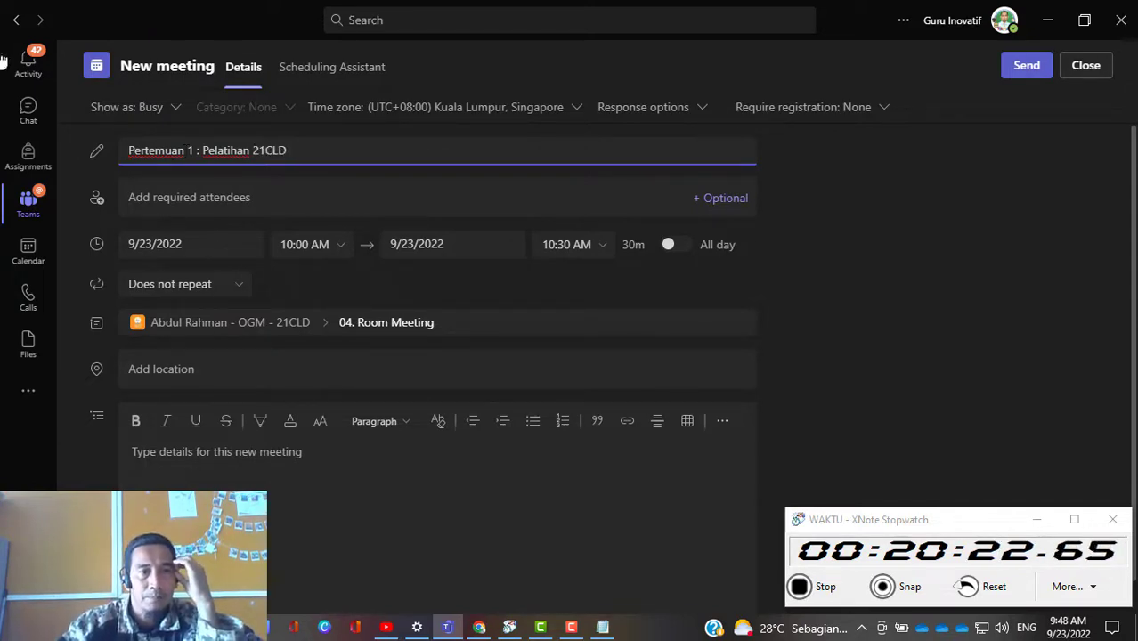
Step: Search the required attendees for "pjj" and add the matching O365 account from SMP YPS Singkole
click(284, 200)
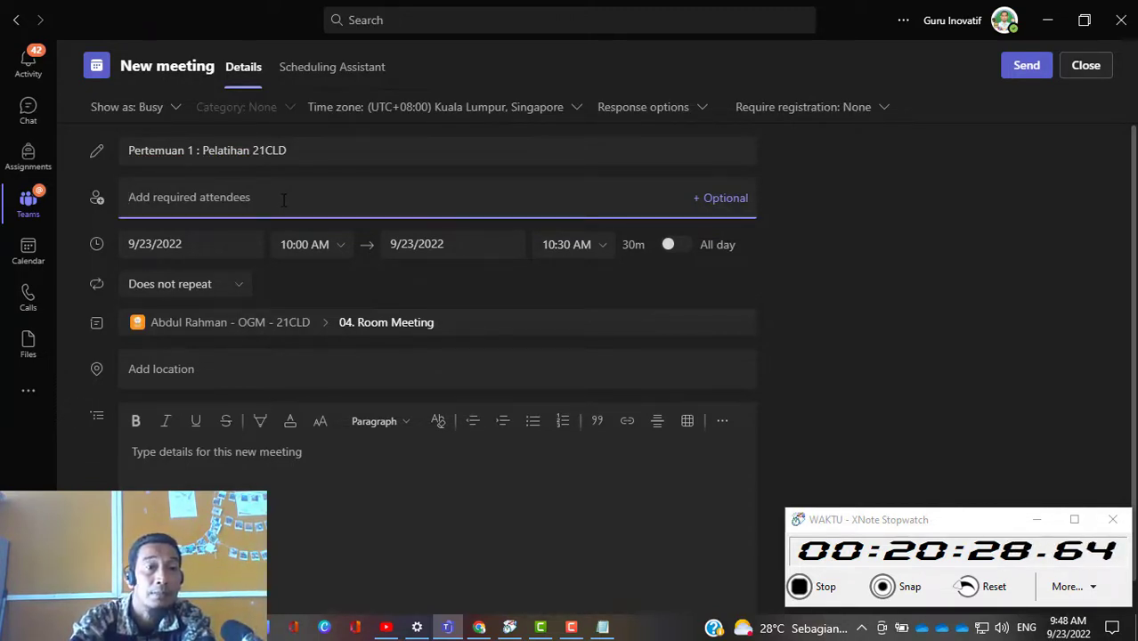
text(Pj)
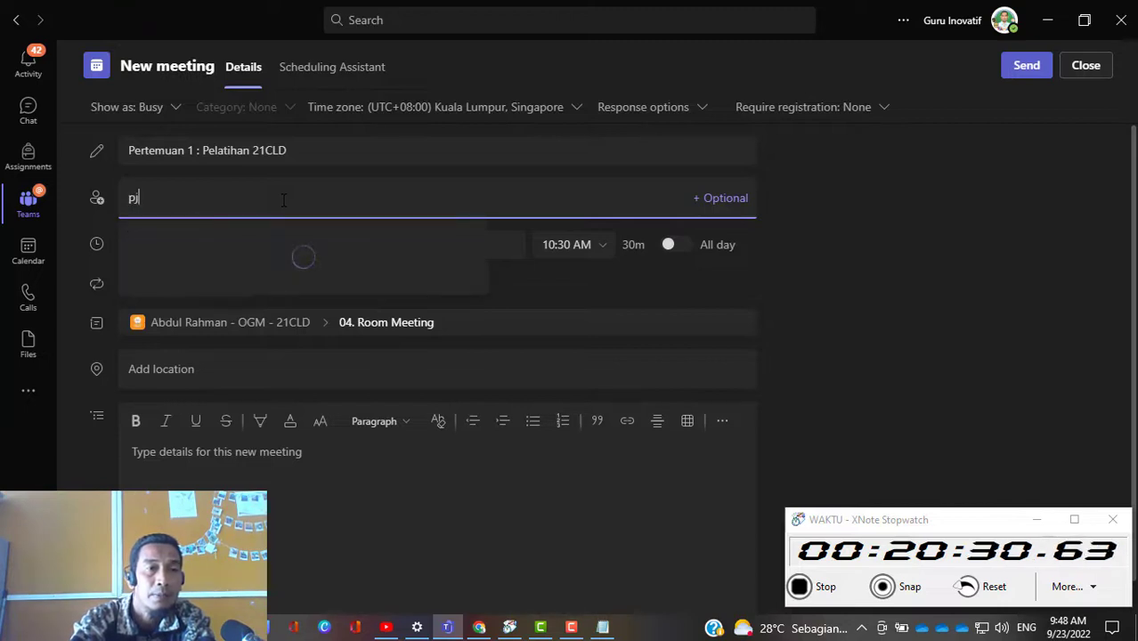
text(j)
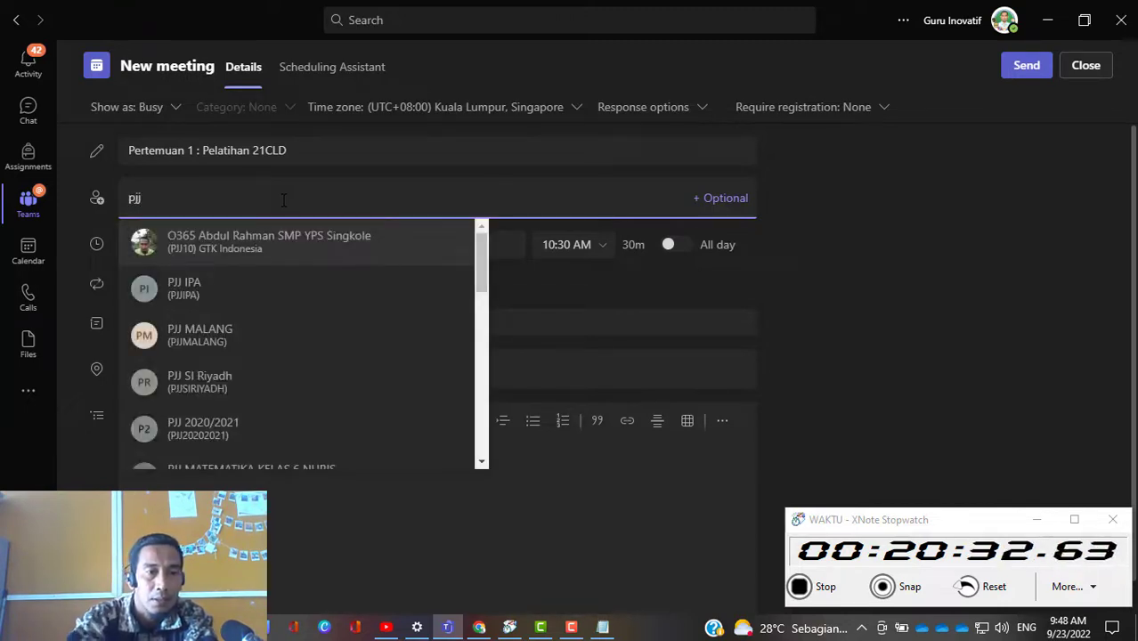
click(276, 247)
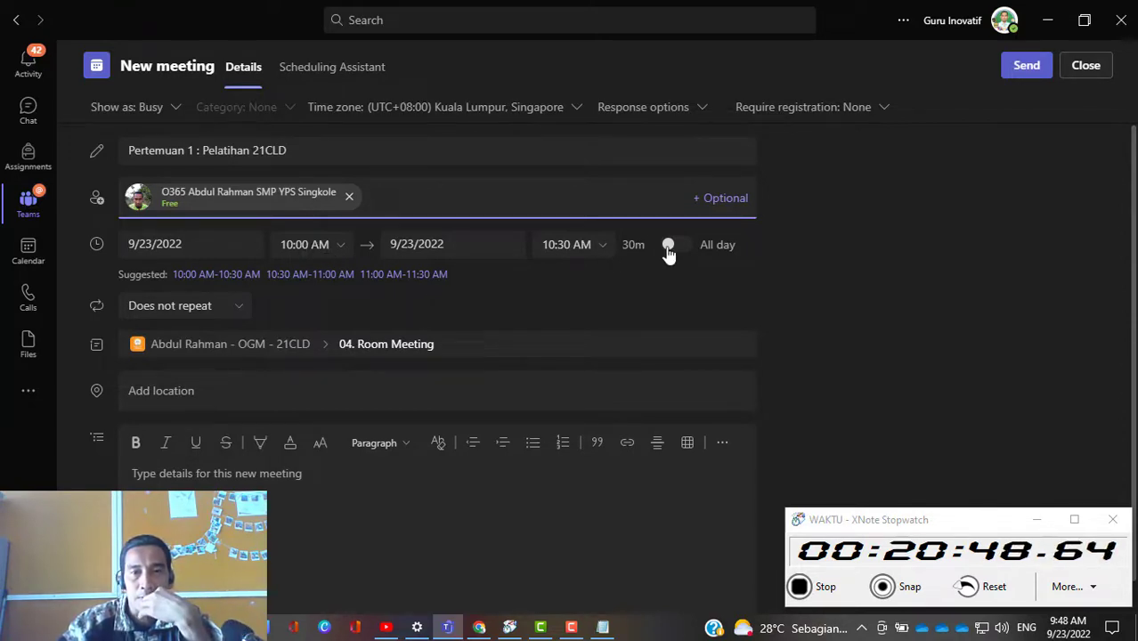
Step: Show the optional attendees field and look over the meeting's recurrence choices
click(725, 201)
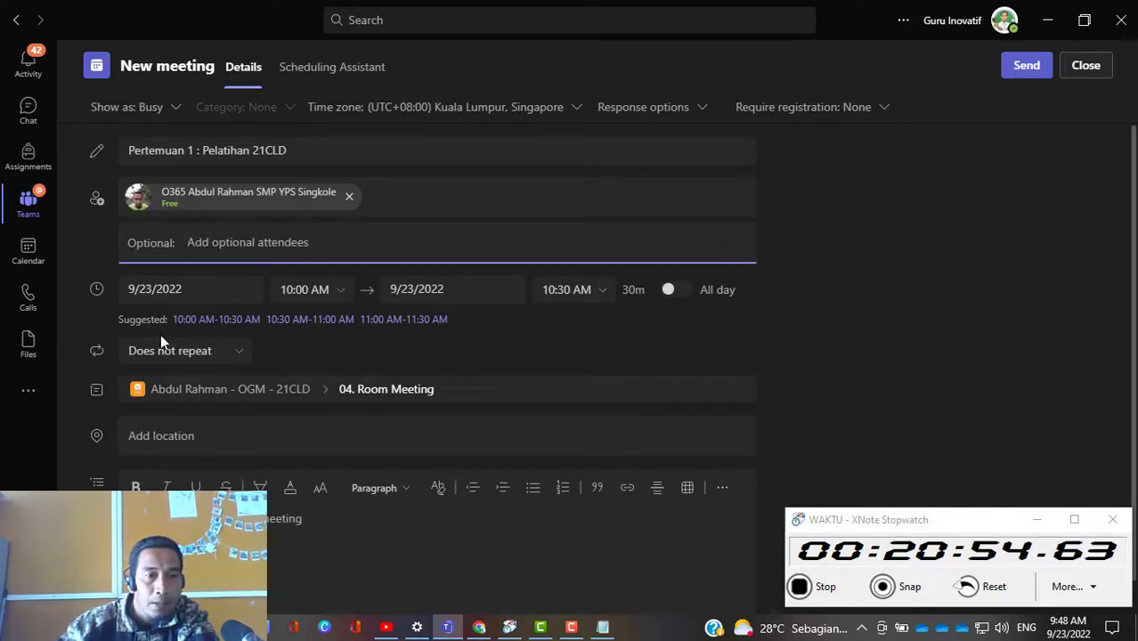
scroll(401, 347, down, 1)
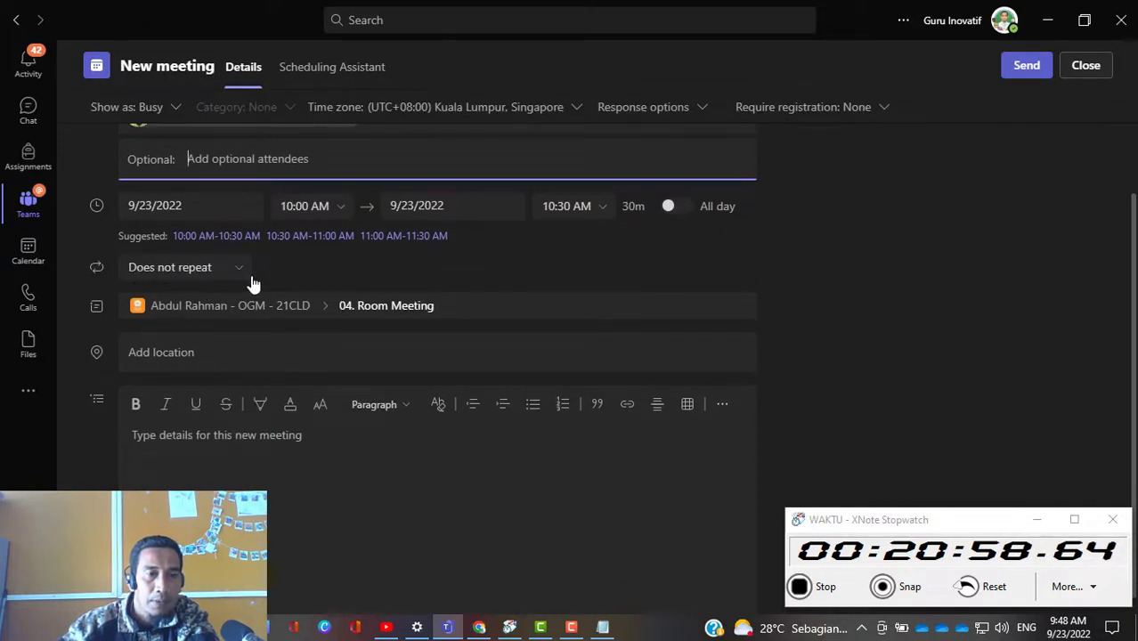
scroll(273, 254, up, 2)
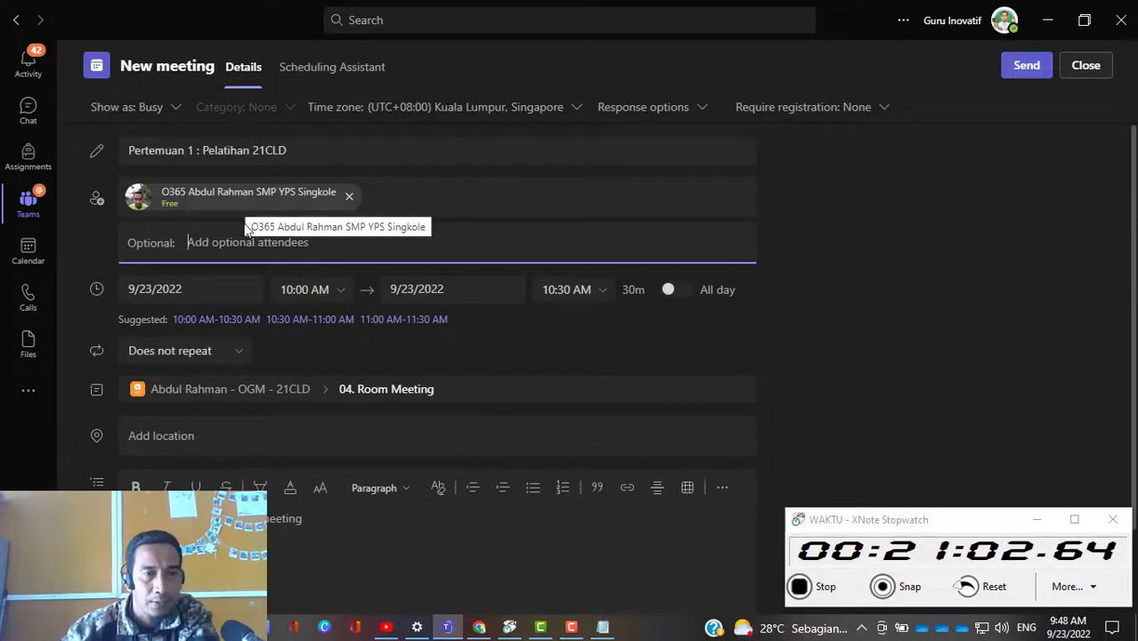
click(237, 352)
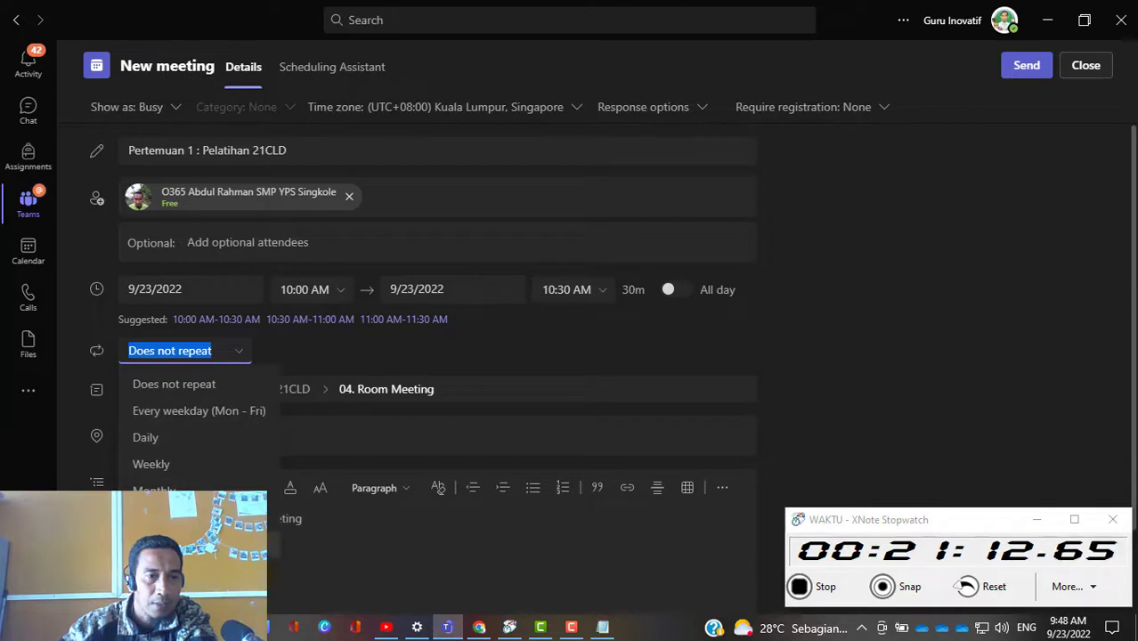
click(556, 331)
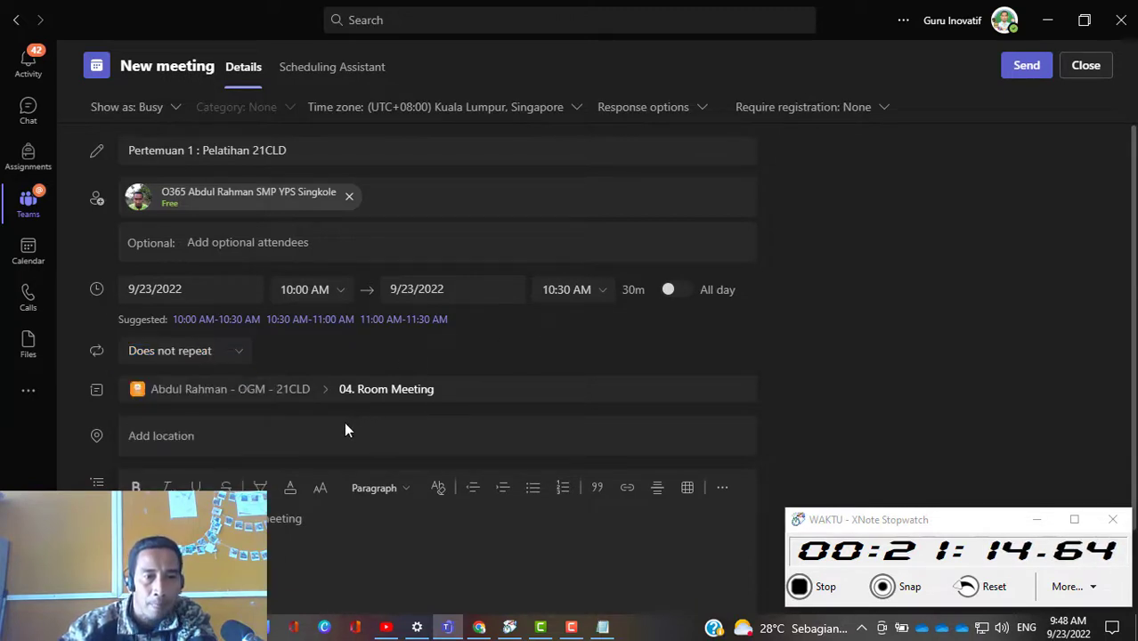
Step: Look over the team and channel choices for the meeting, along with the location and details fields
scroll(344, 422, down, 1)
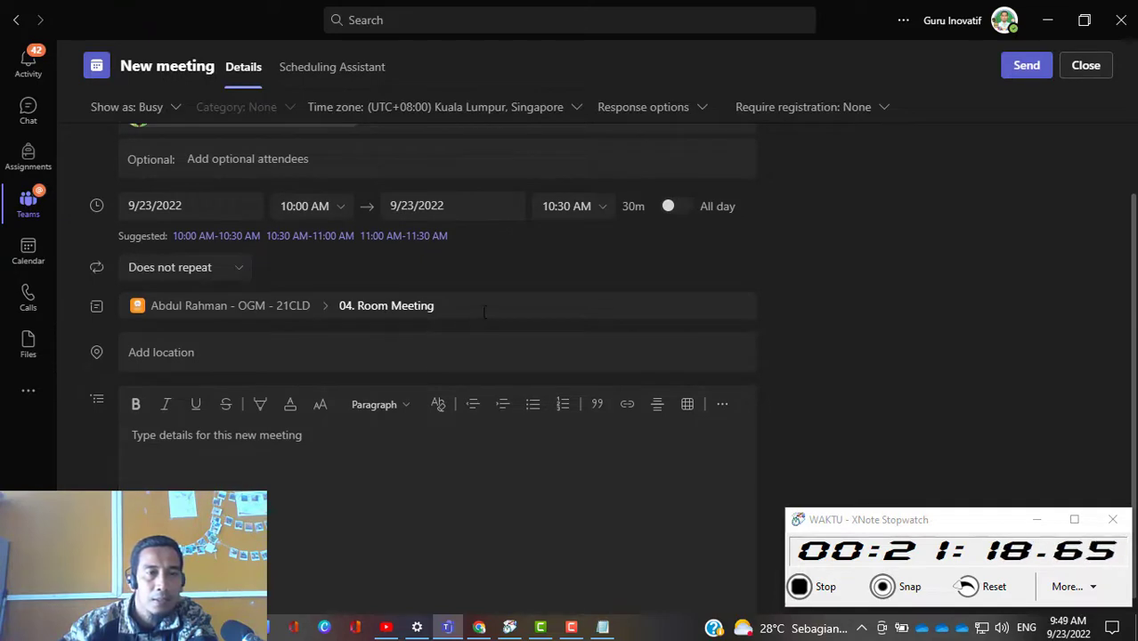
click(570, 308)
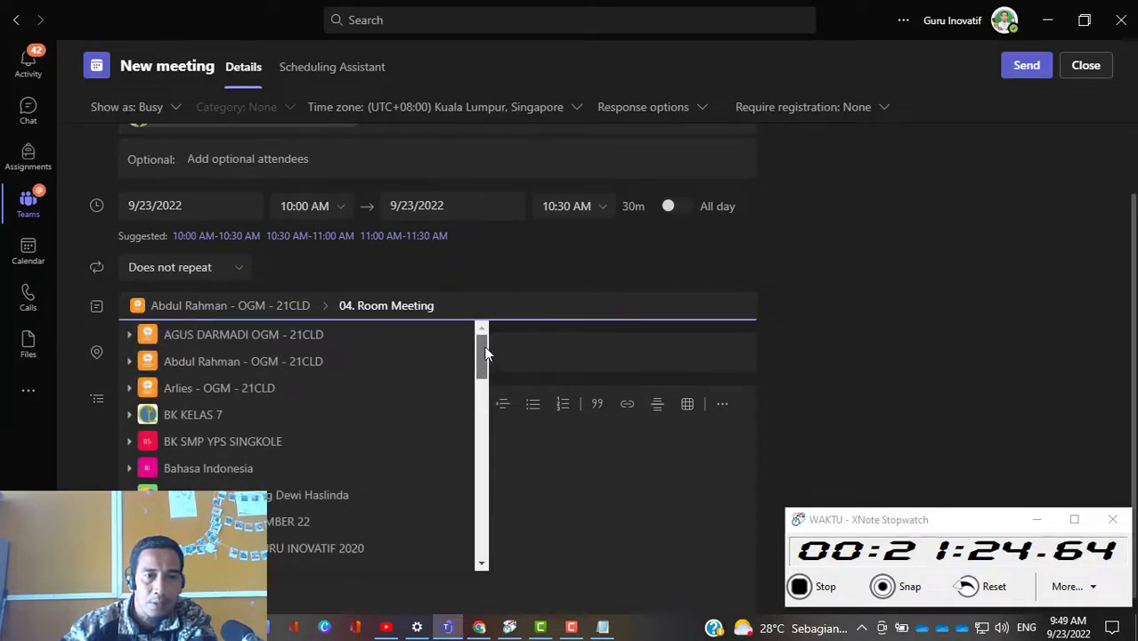
click(820, 292)
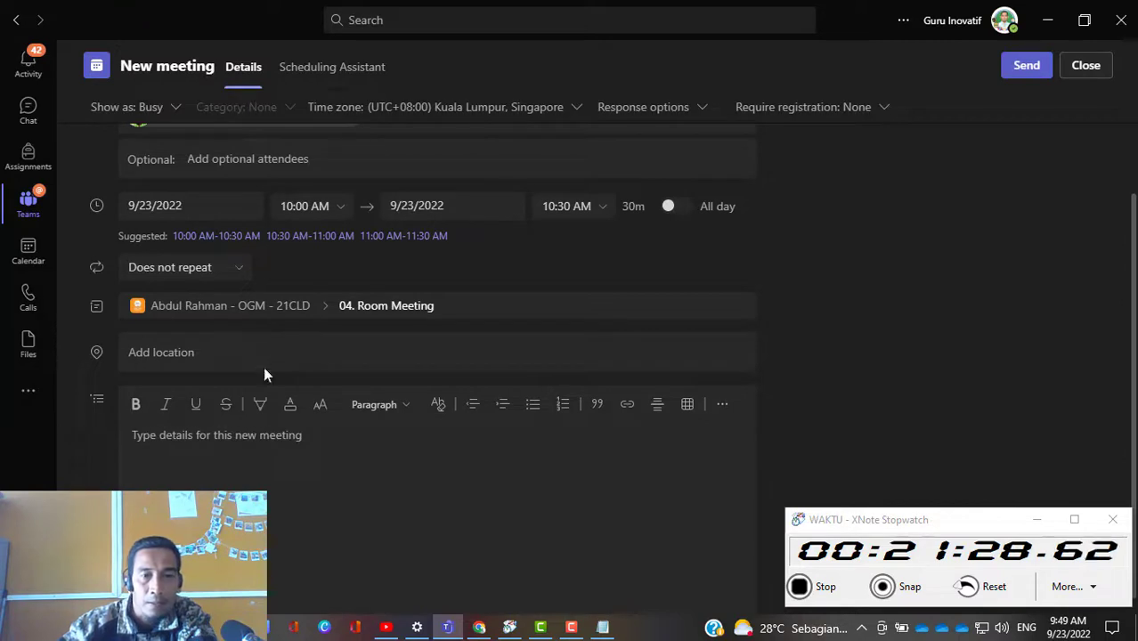
scroll(265, 372, down, 1)
scroll(495, 472, up, 3)
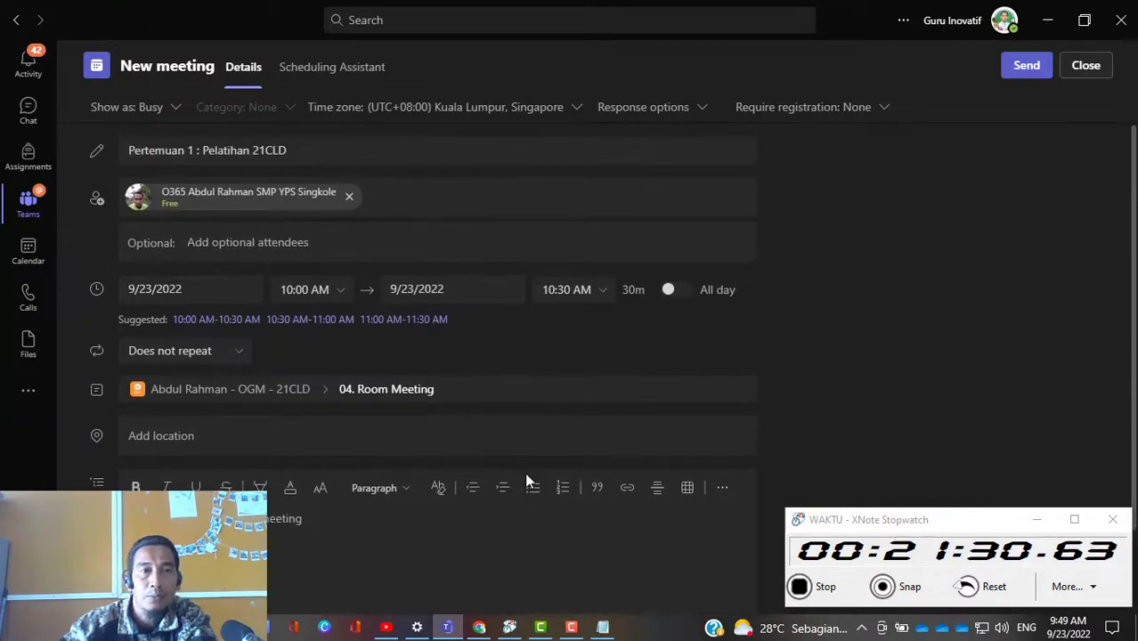
scroll(496, 505, down, 2)
scroll(496, 505, down, 2)
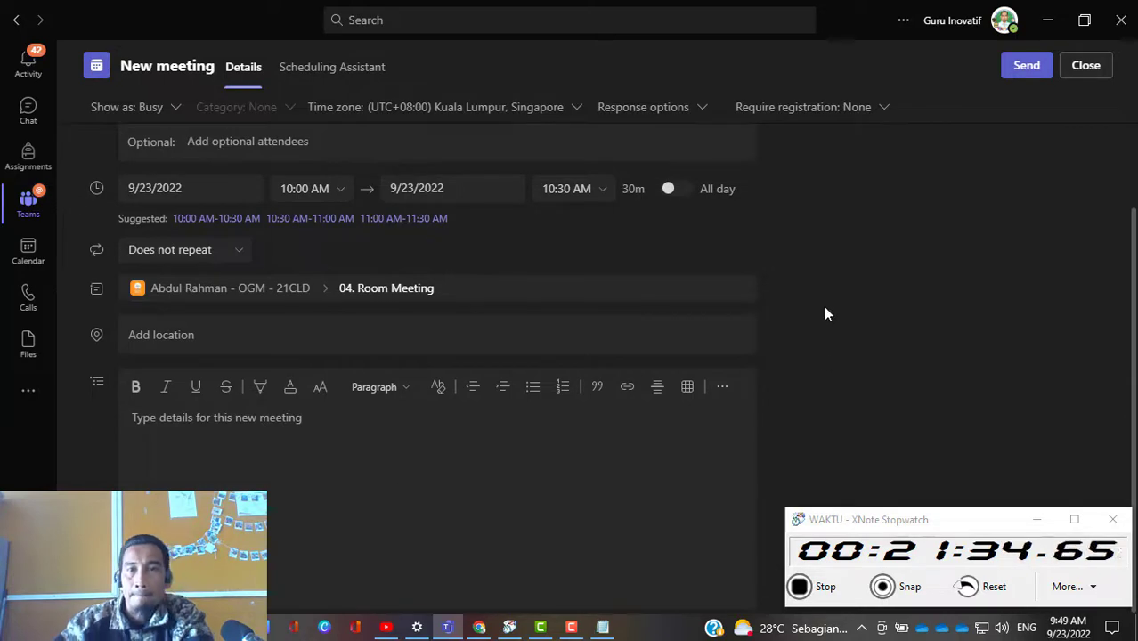
scroll(825, 307, up, 3)
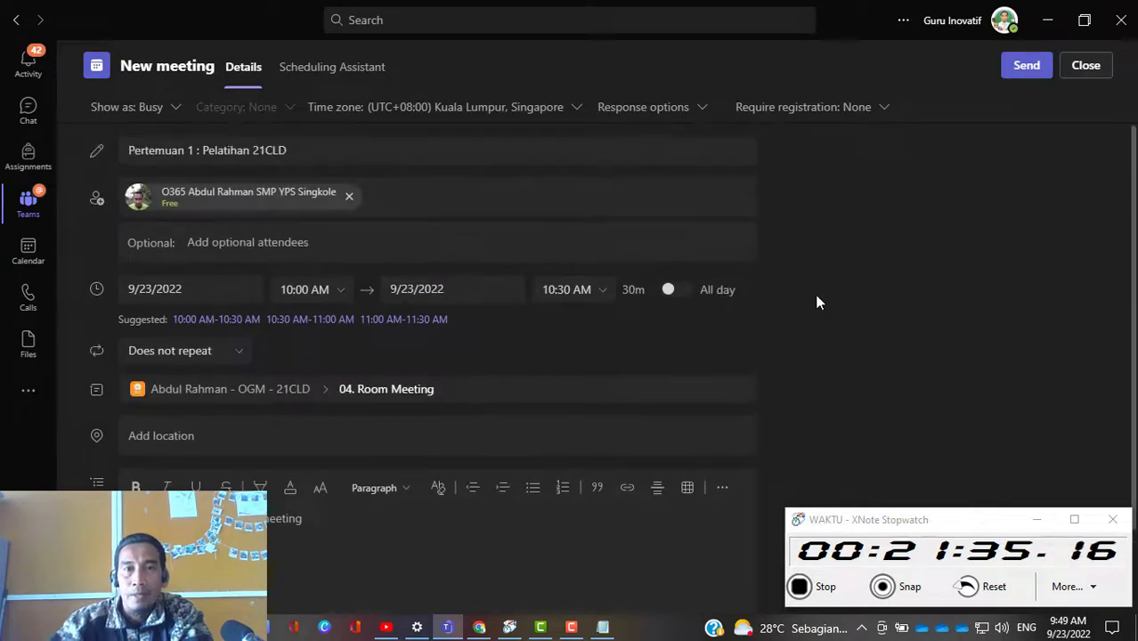
Step: Look over the registration requirement choices and send the meeting invitation
click(882, 109)
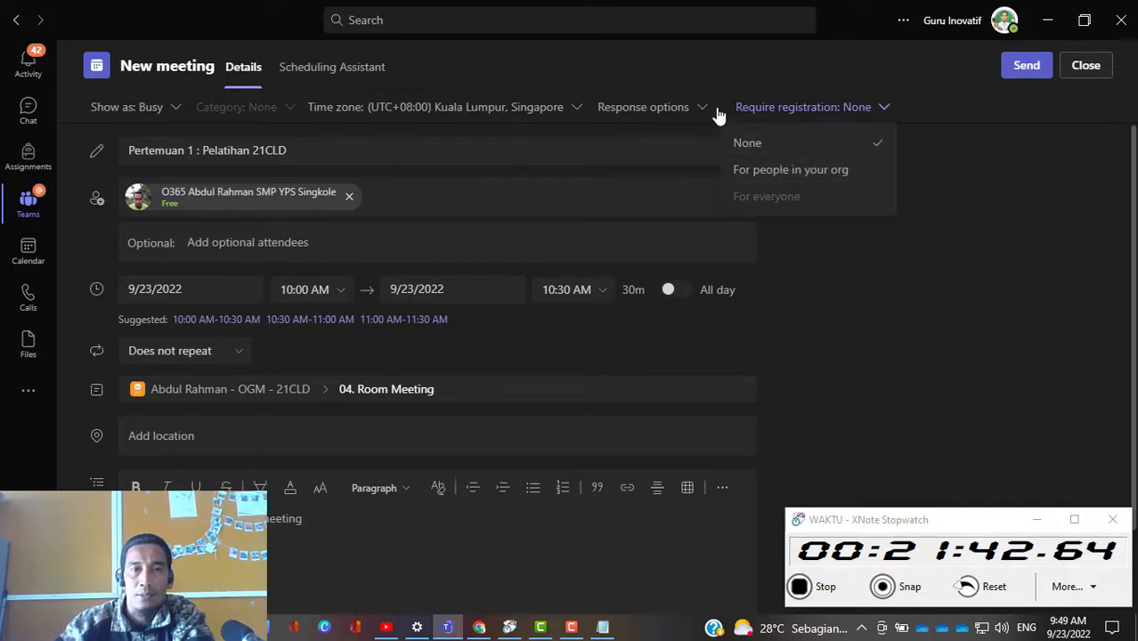
click(711, 56)
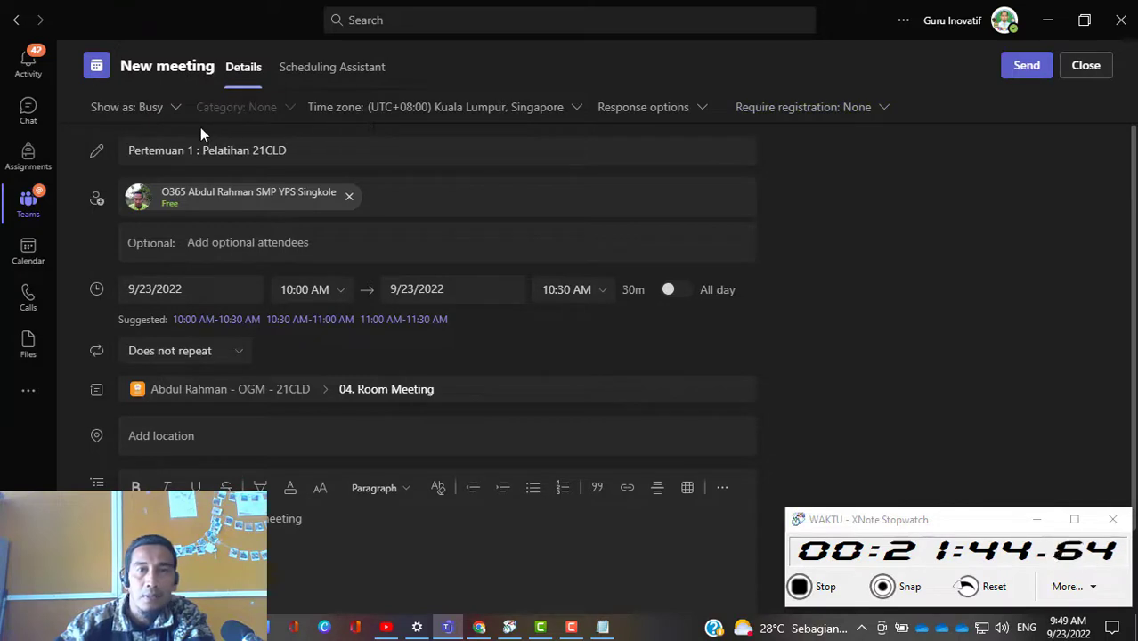
click(1026, 68)
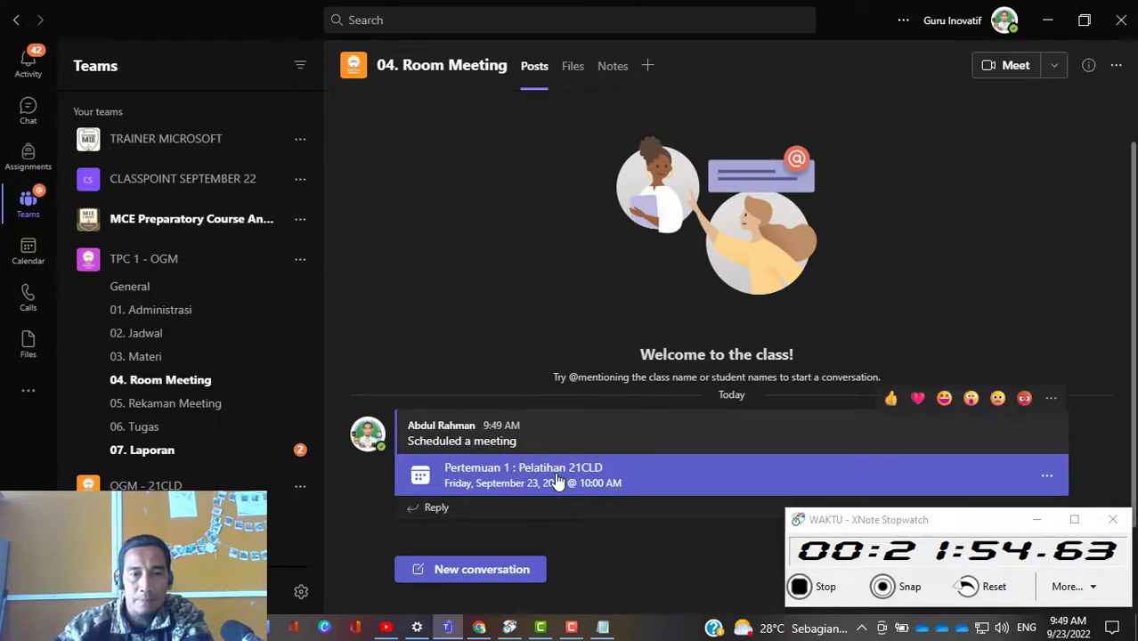
Step: Open the meeting options of the scheduled "Pertemuan 1 : Pelatihan 21CLD" meeting and set who can bypass the lobby to Everyone
click(556, 481)
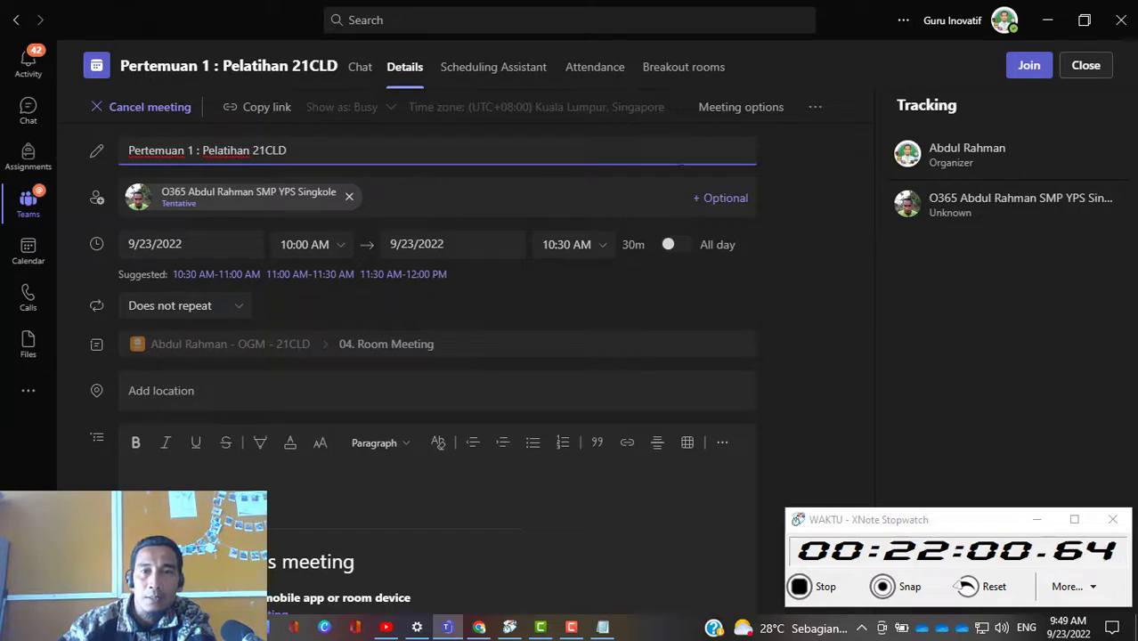
click(752, 107)
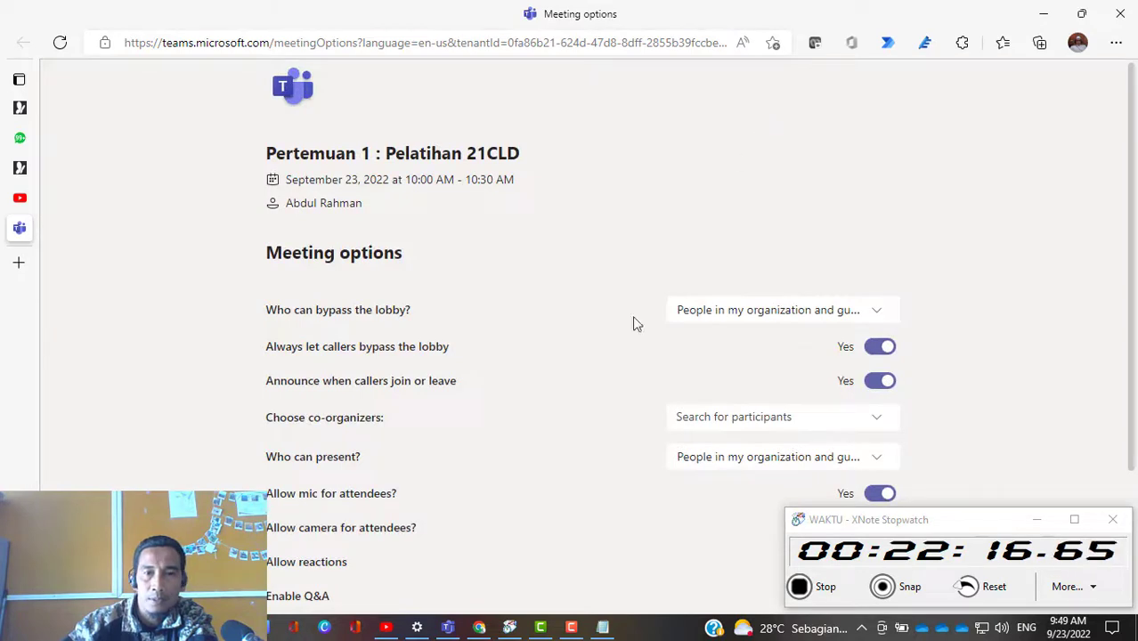
scroll(472, 266, down, 1)
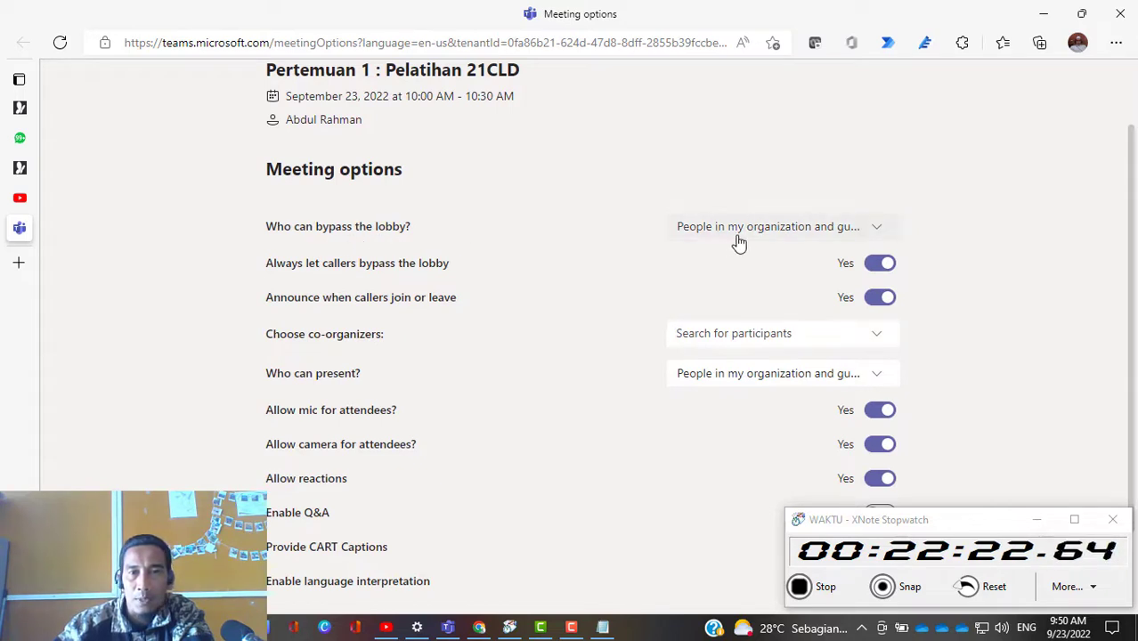
click(876, 229)
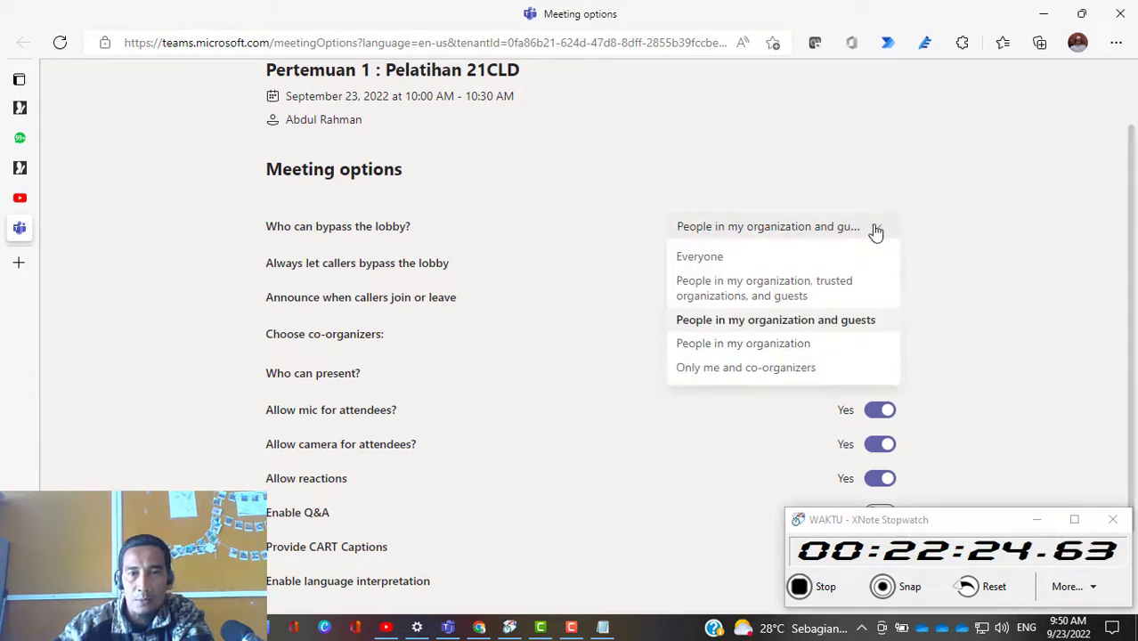
click(739, 260)
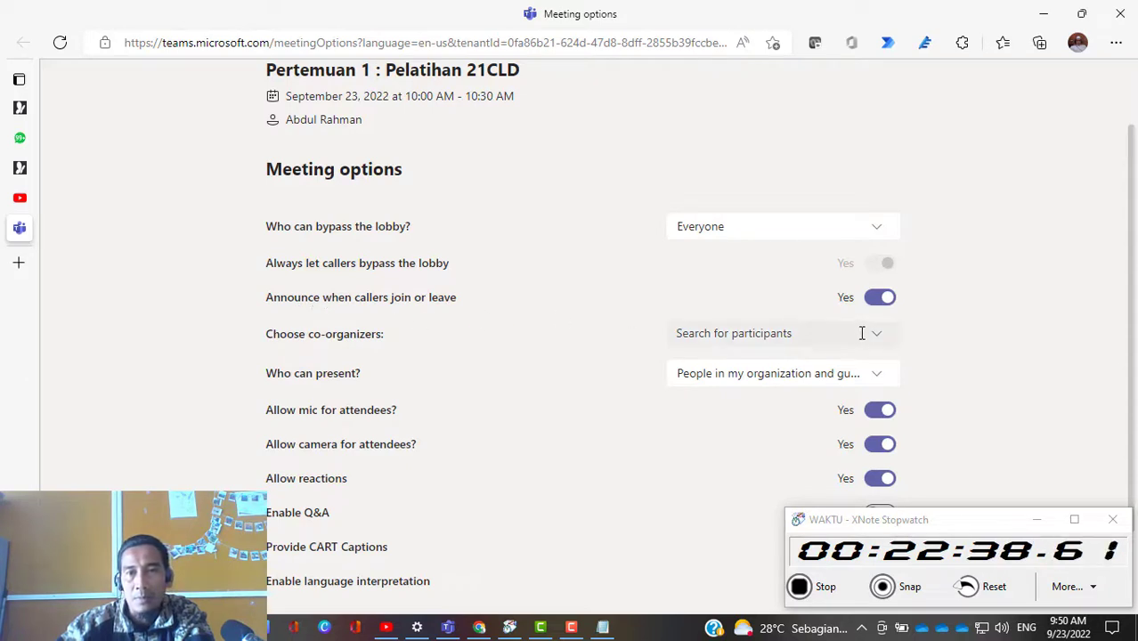
Step: Look over the caller announcement setting, the co-organizer choices and the choices for who can present
click(884, 300)
click(886, 303)
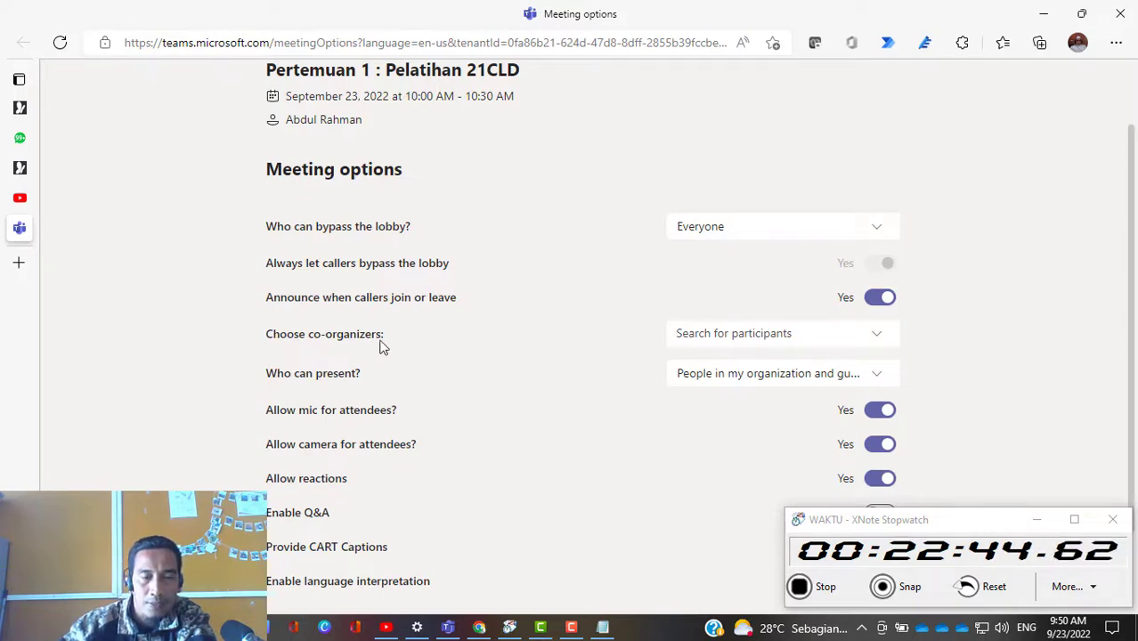
click(878, 342)
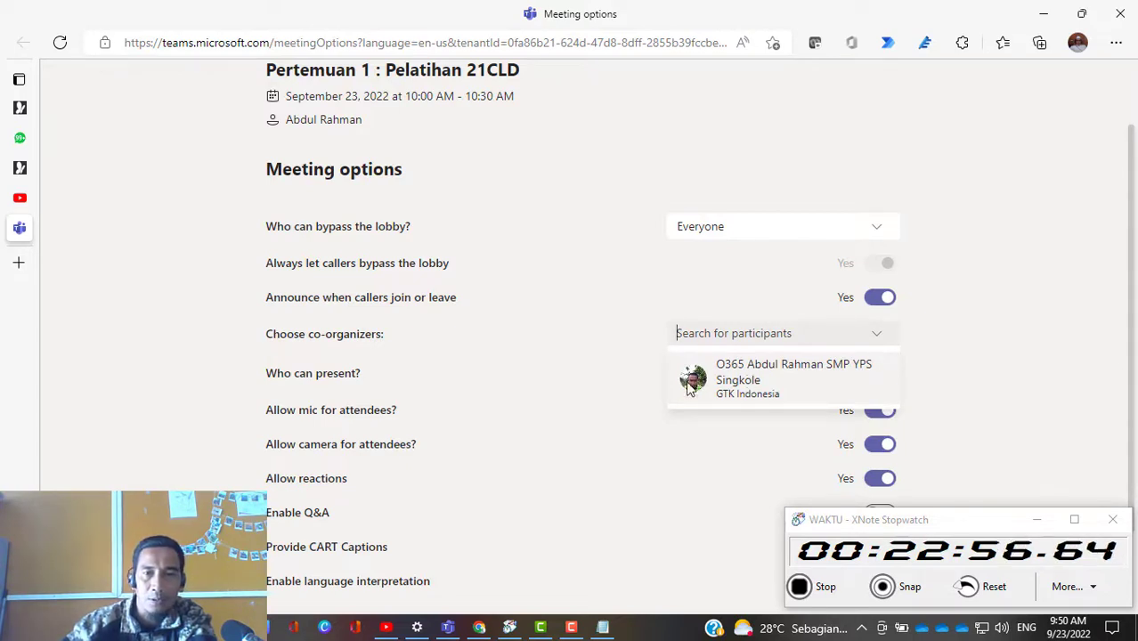
click(985, 329)
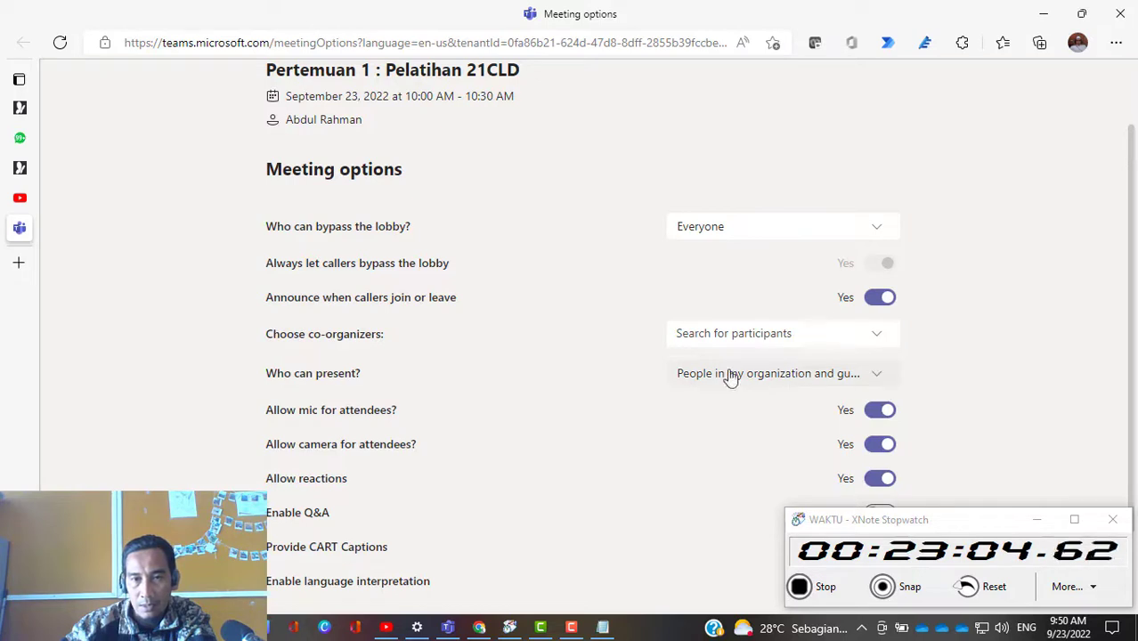
click(866, 381)
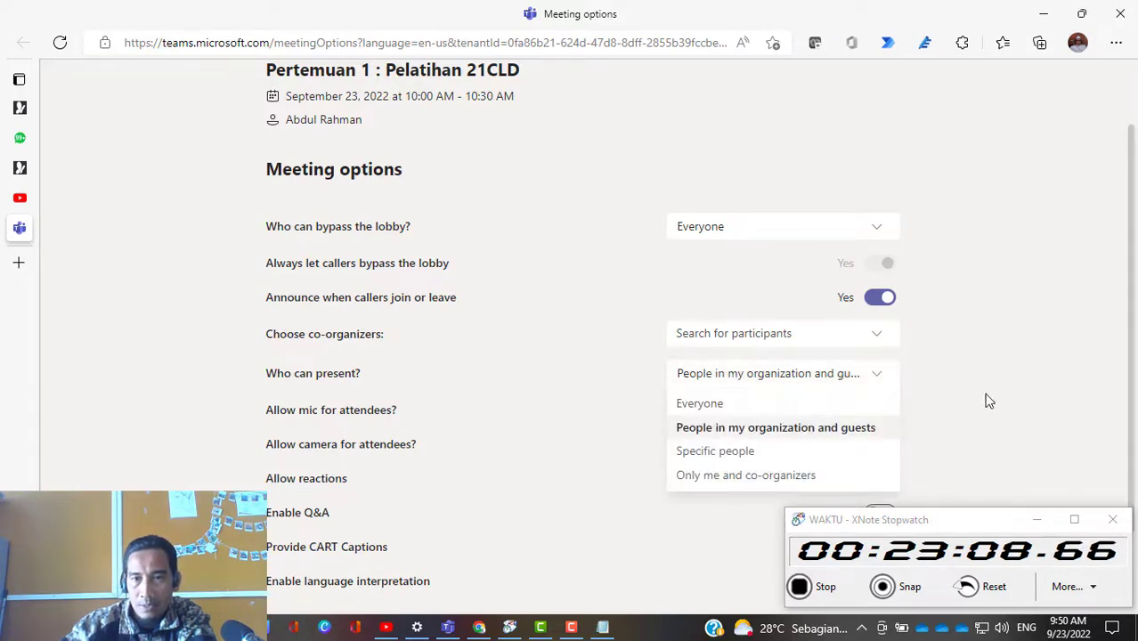
click(1011, 374)
Step: Enable Q&A for the meeting and save the meeting options
scroll(332, 429, down, 2)
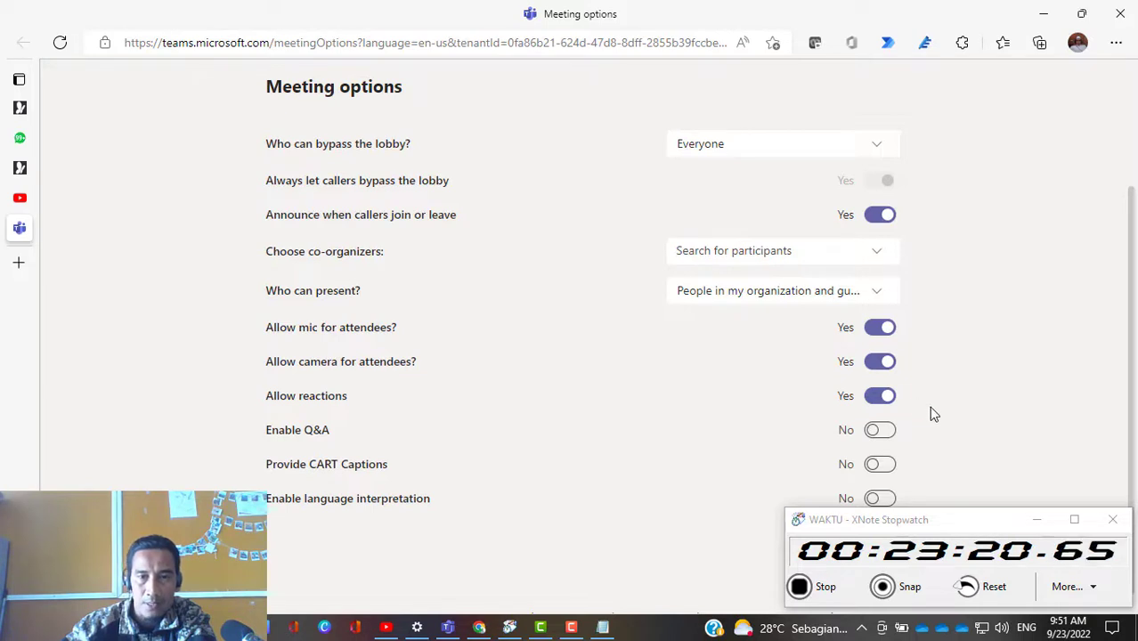
scroll(932, 414, down, 1)
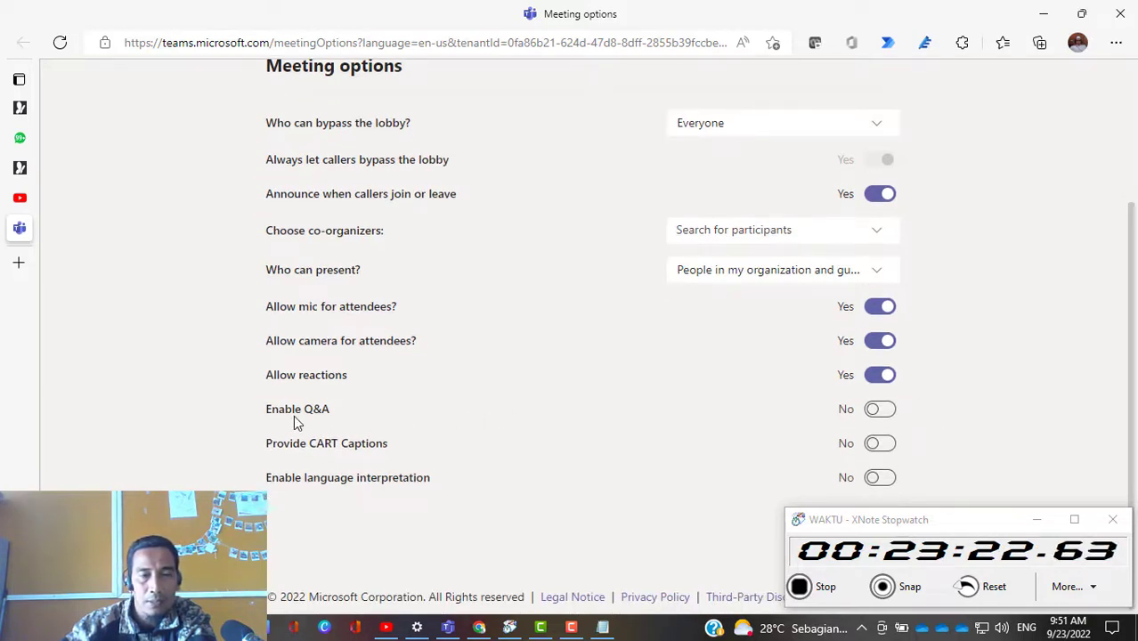
click(890, 417)
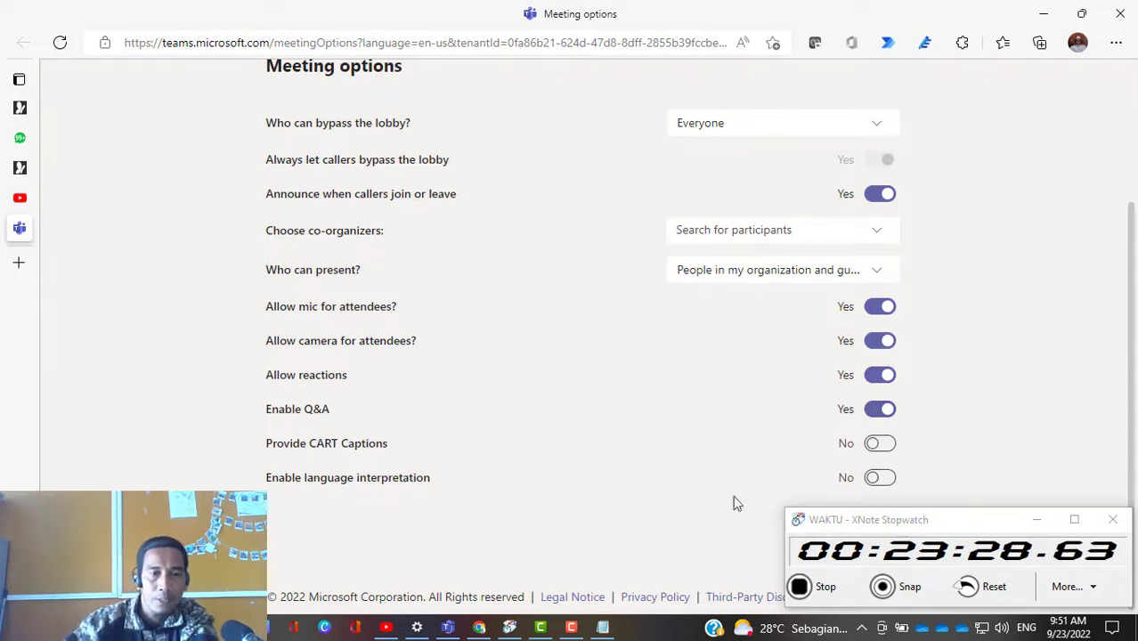
scroll(703, 427, up, 2)
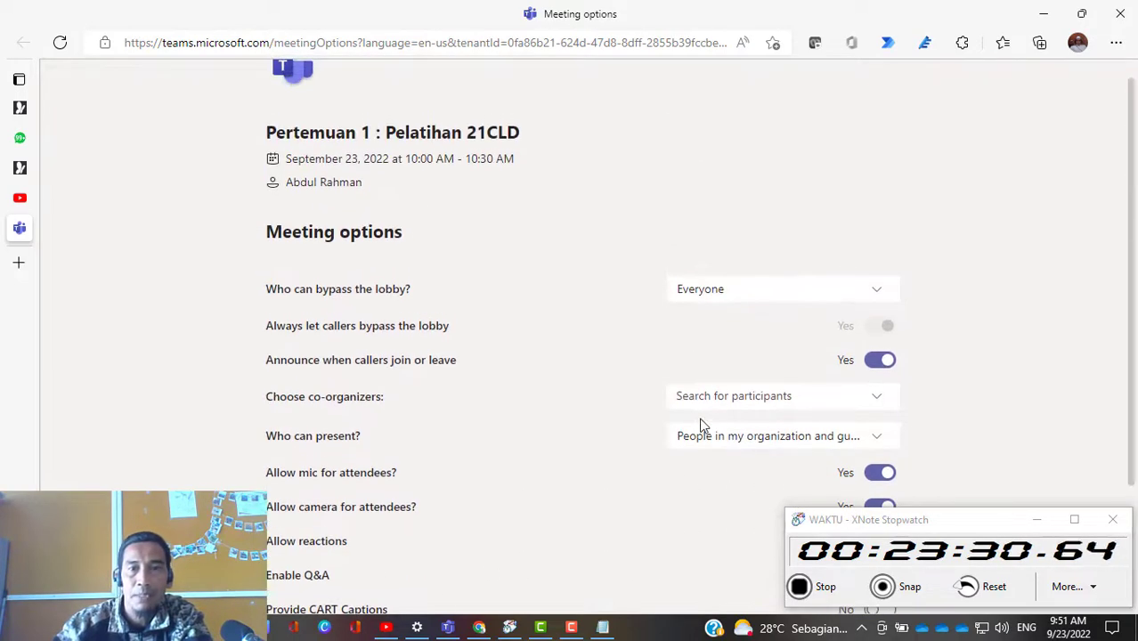
scroll(570, 356, down, 1)
scroll(541, 335, down, 1)
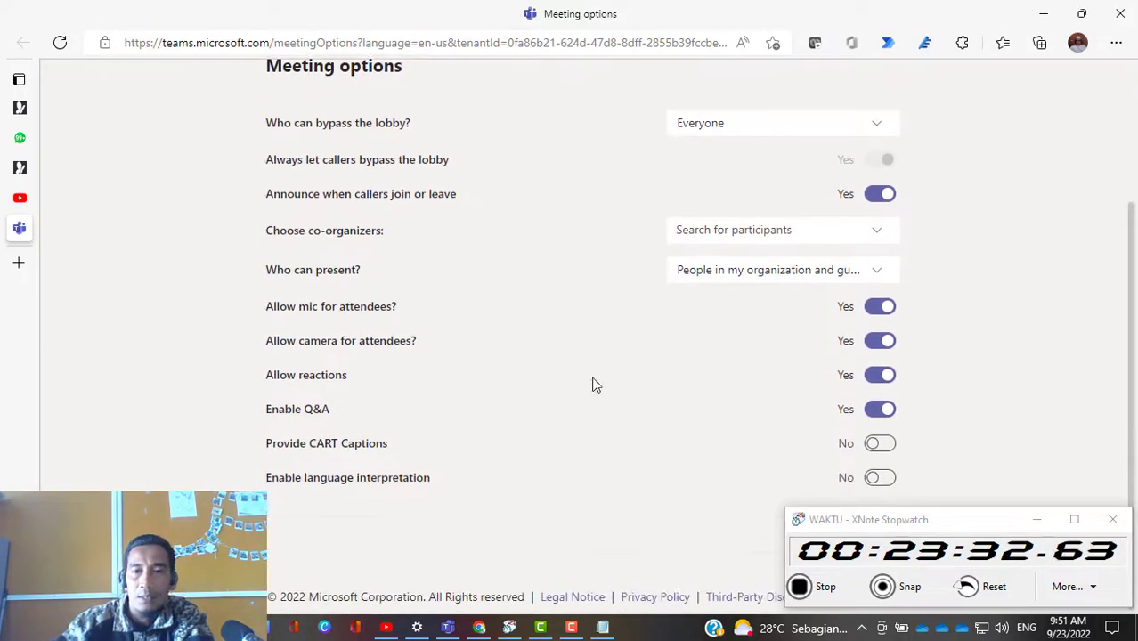
drag(963, 520, 339, 482)
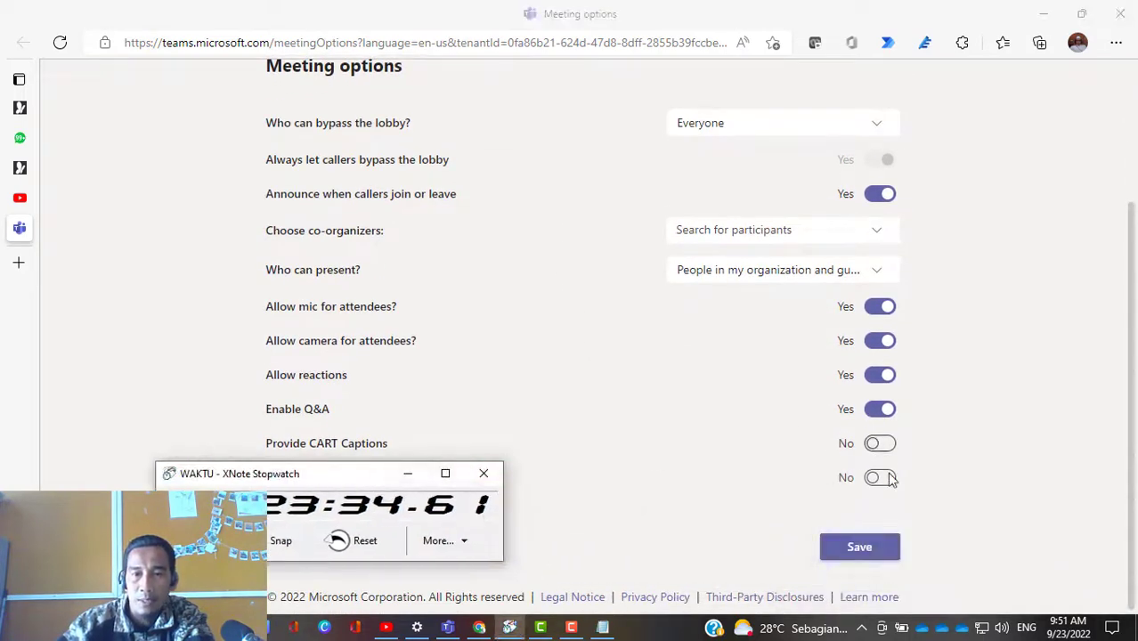
click(871, 557)
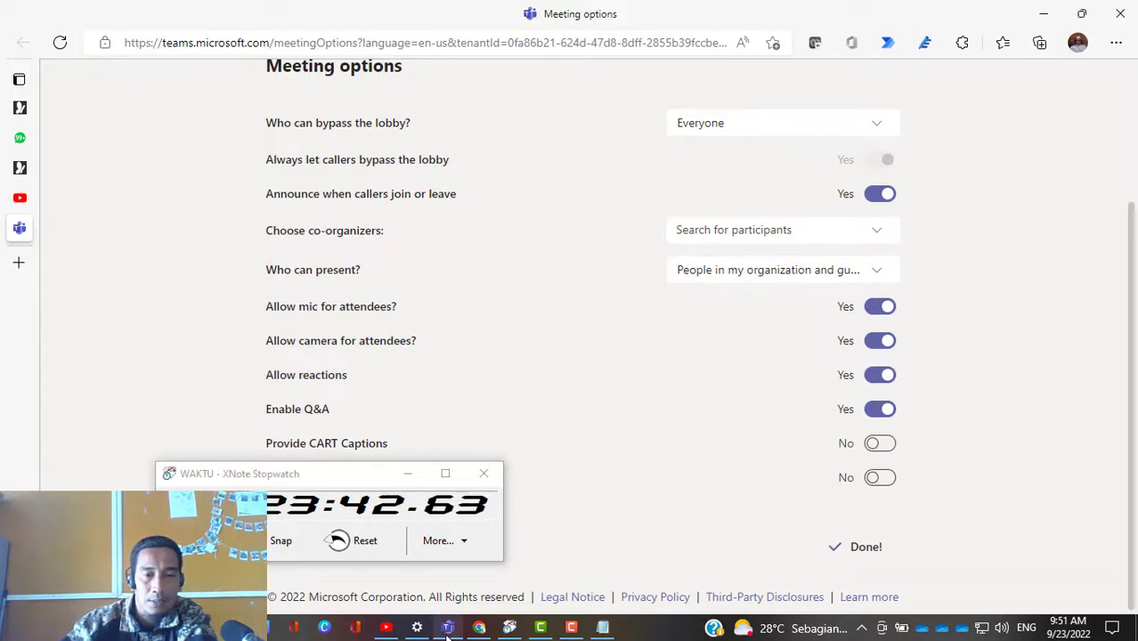
Step: Switch back to Teams and copy the join link from the meeting's invitation details
mouse_move(447, 628)
click(490, 555)
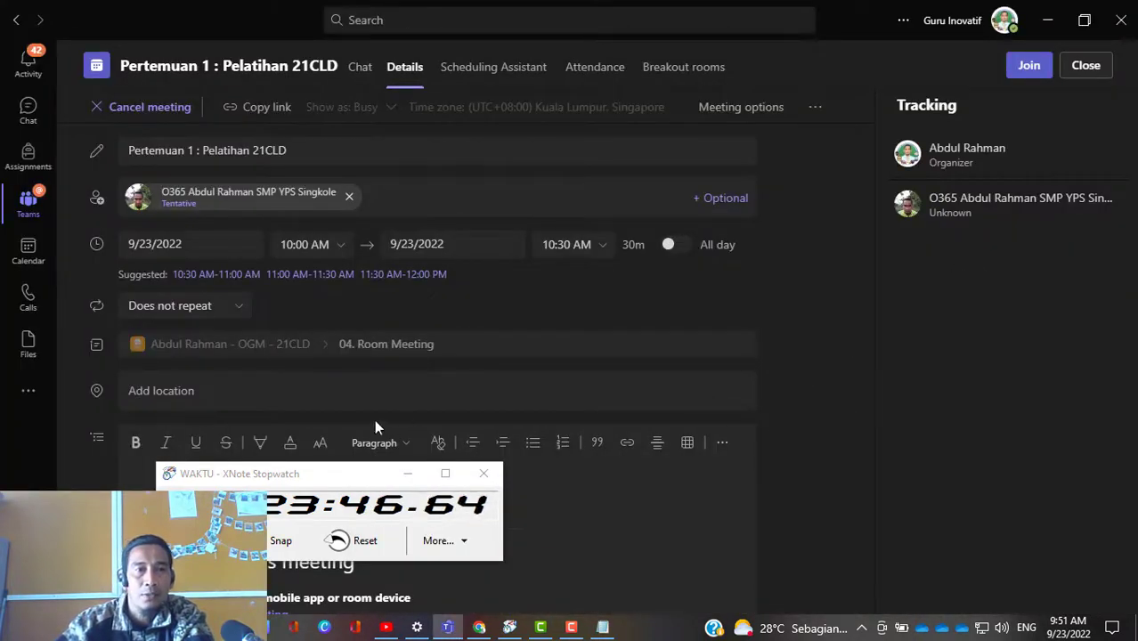
scroll(692, 463, down, 5)
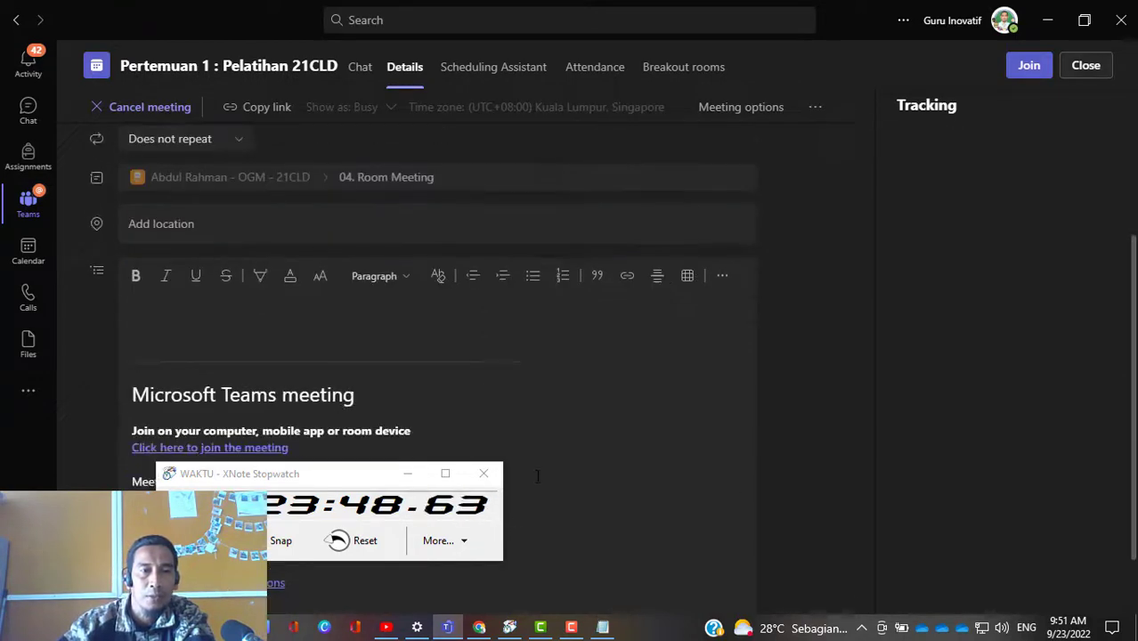
drag(348, 474, 965, 499)
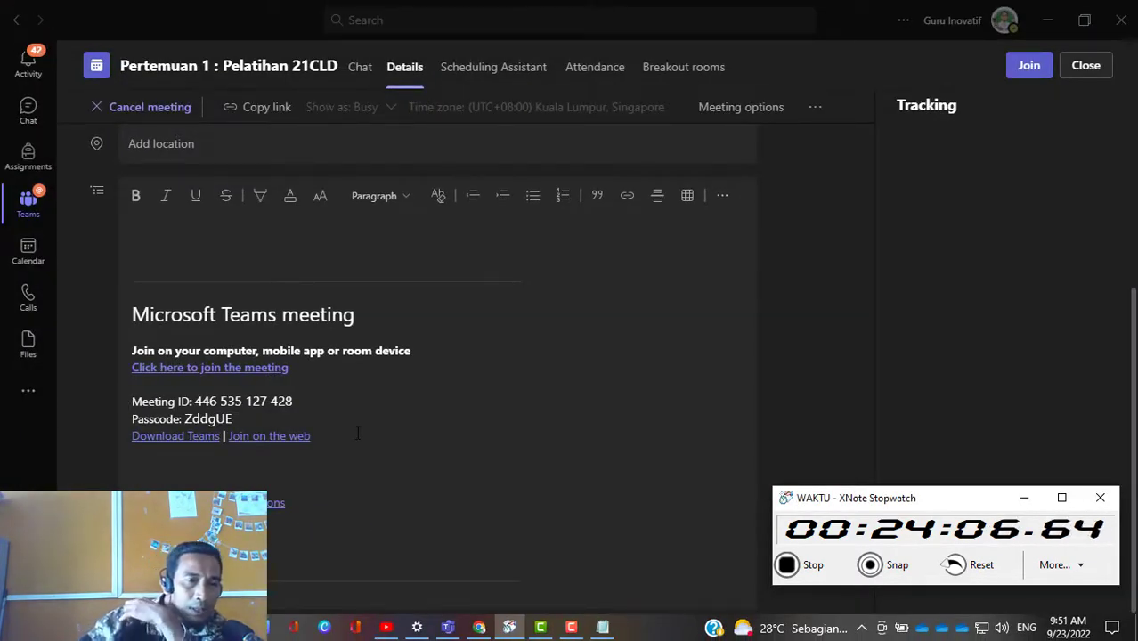
right_click(197, 371)
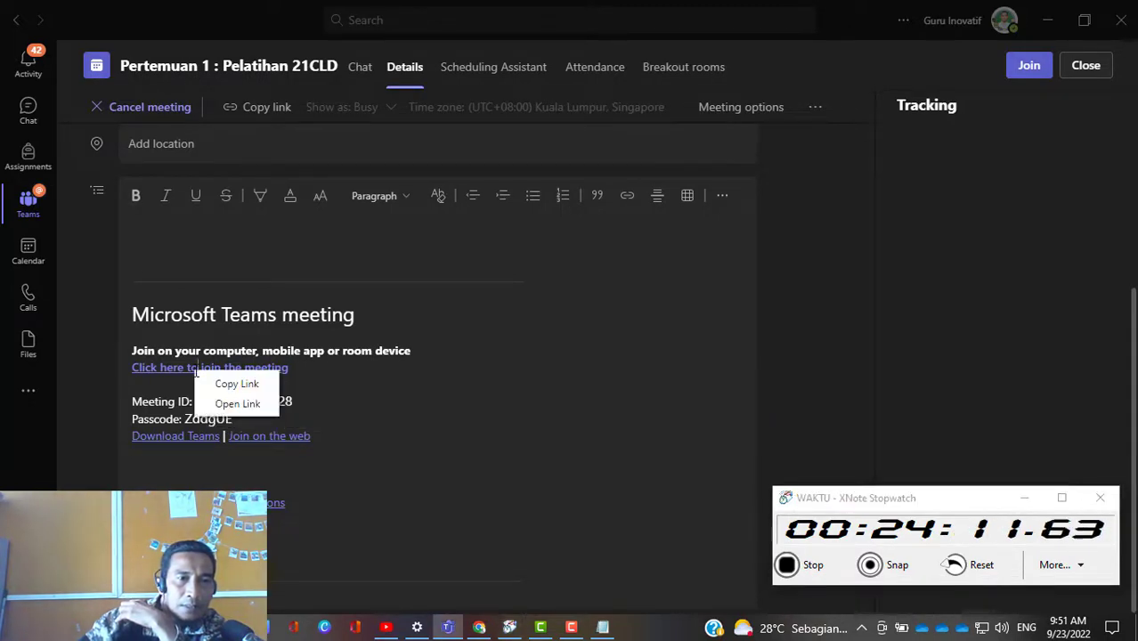
click(248, 385)
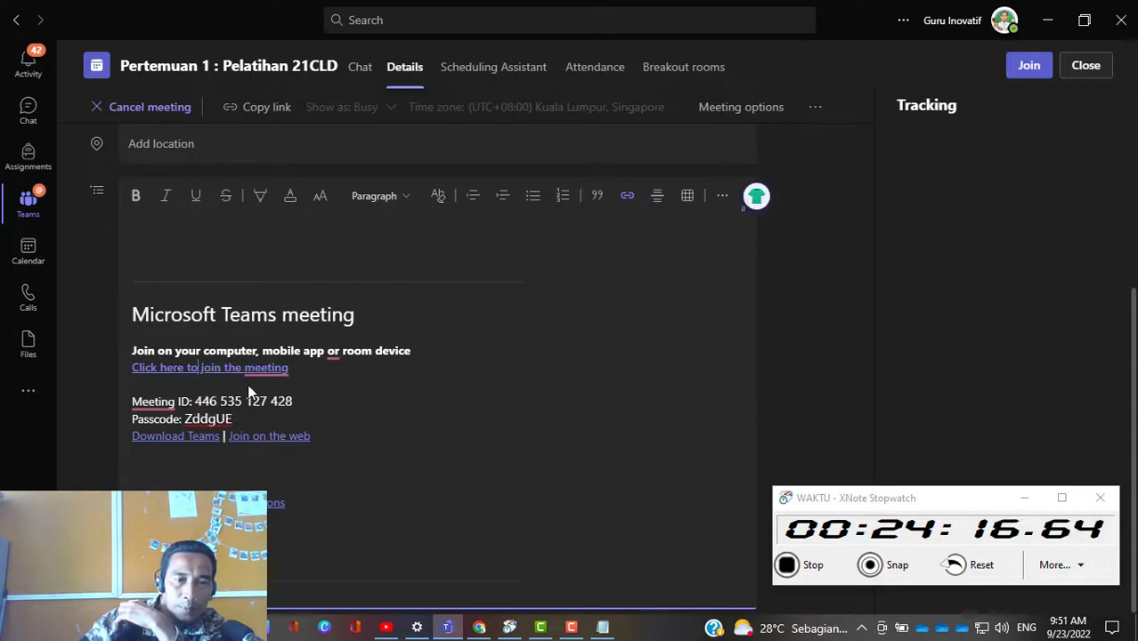
Step: Switch to Notepad and add the heading "Link Meeting:" with the copied join link under the team code
click(602, 626)
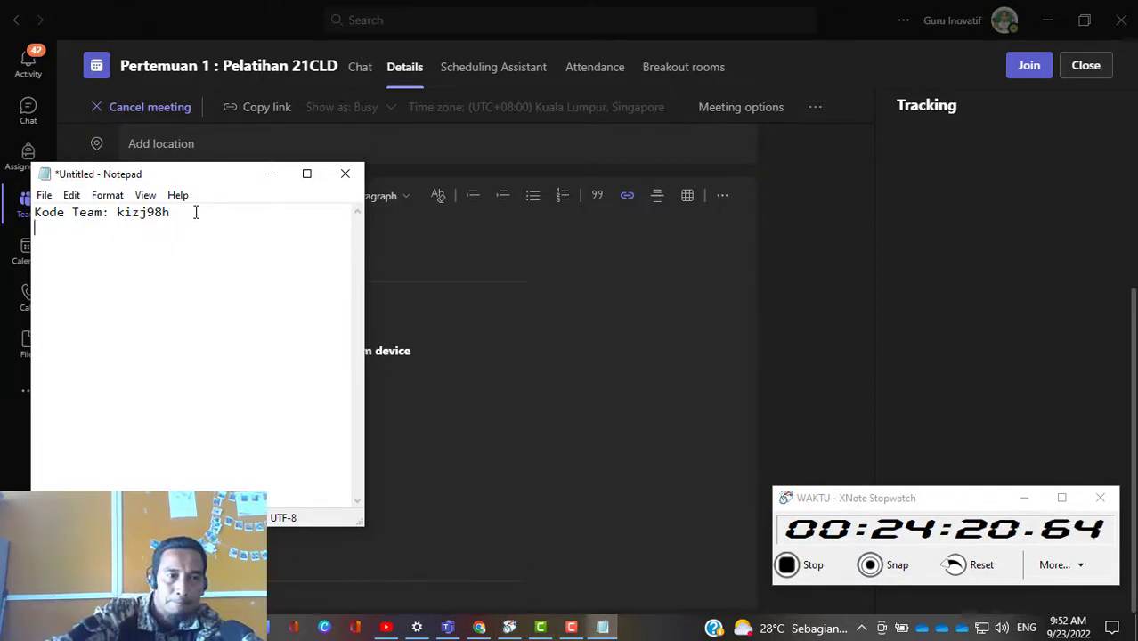
text(nk Me)
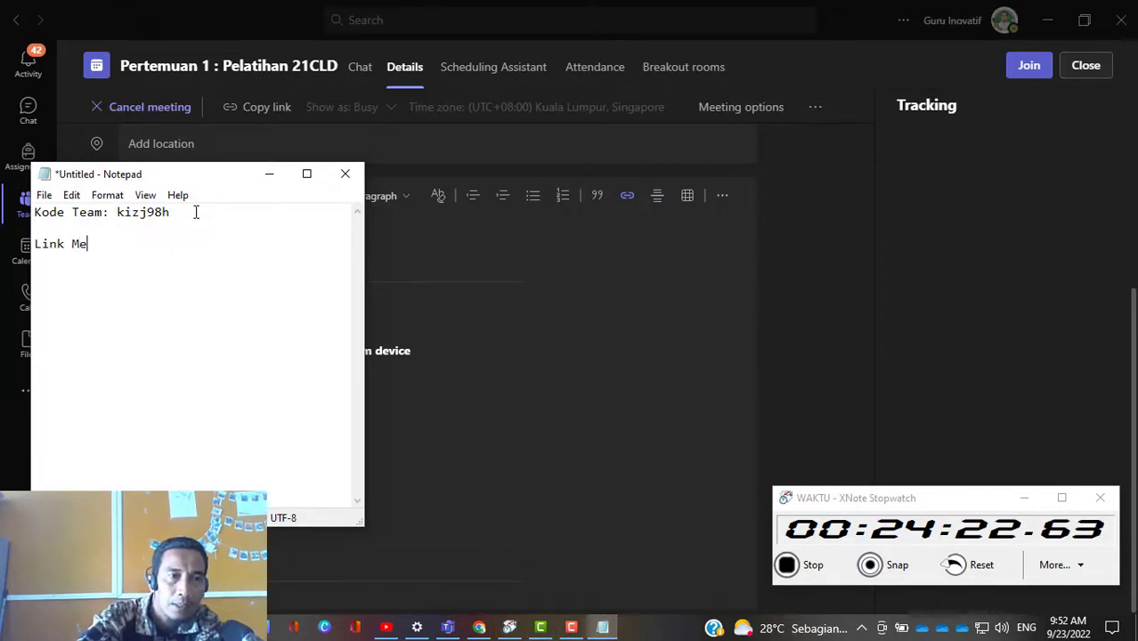
text(eting:)
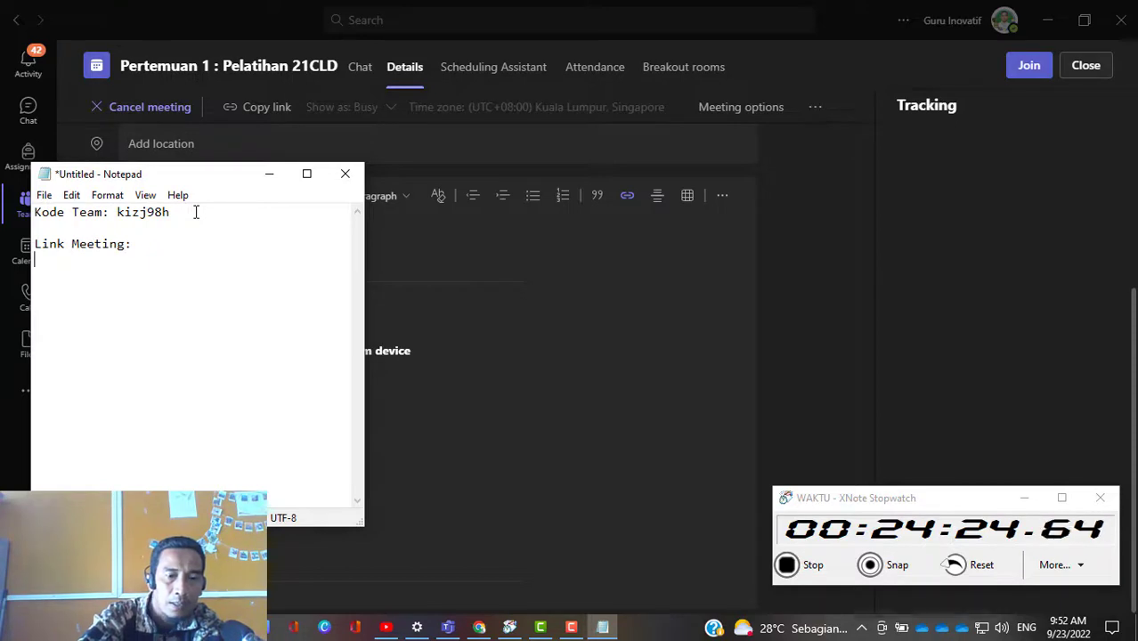
key(ctrl+v)
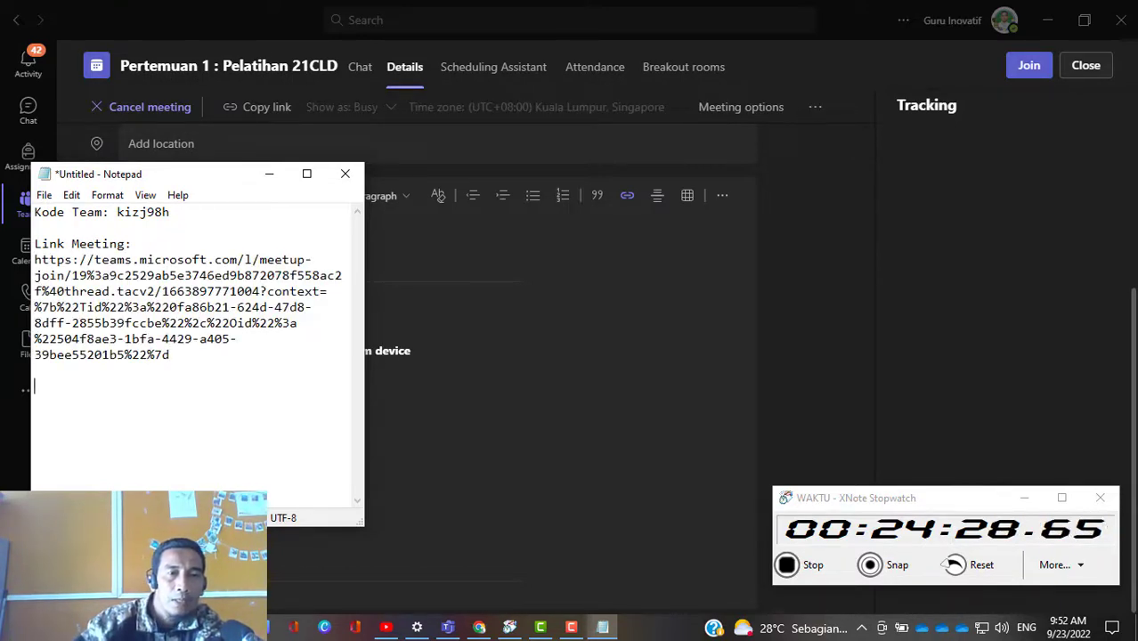
Step: Copy the meeting ID and passcode from the Teams invitation details and paste them below the join link in Notepad
click(453, 435)
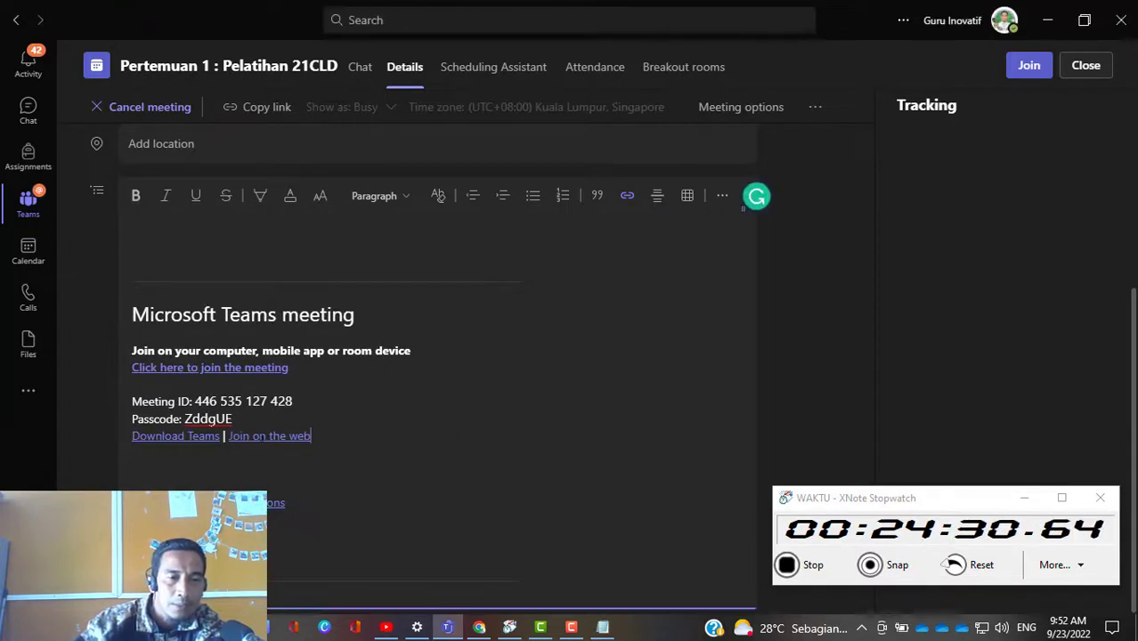
mouse_move(137, 402)
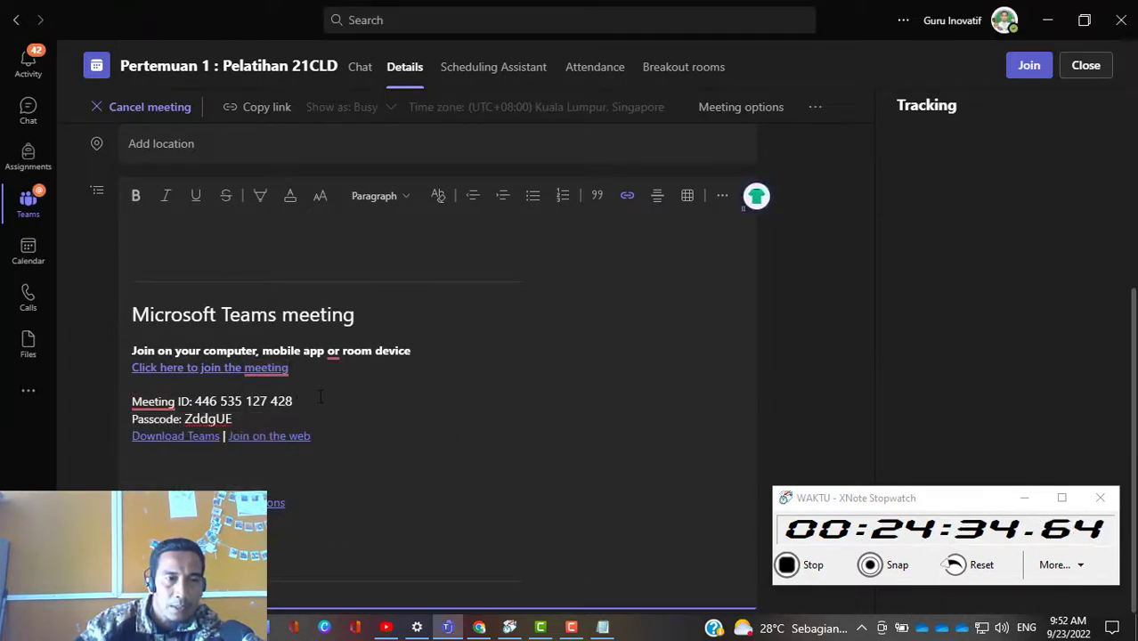
drag(133, 401, 233, 419)
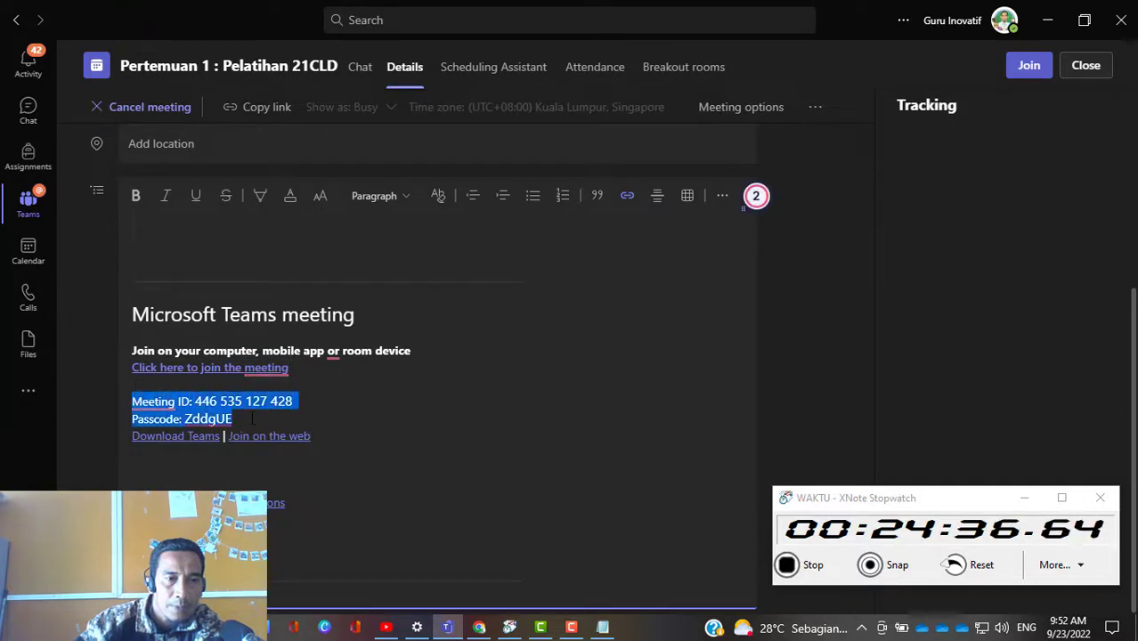
click(233, 419)
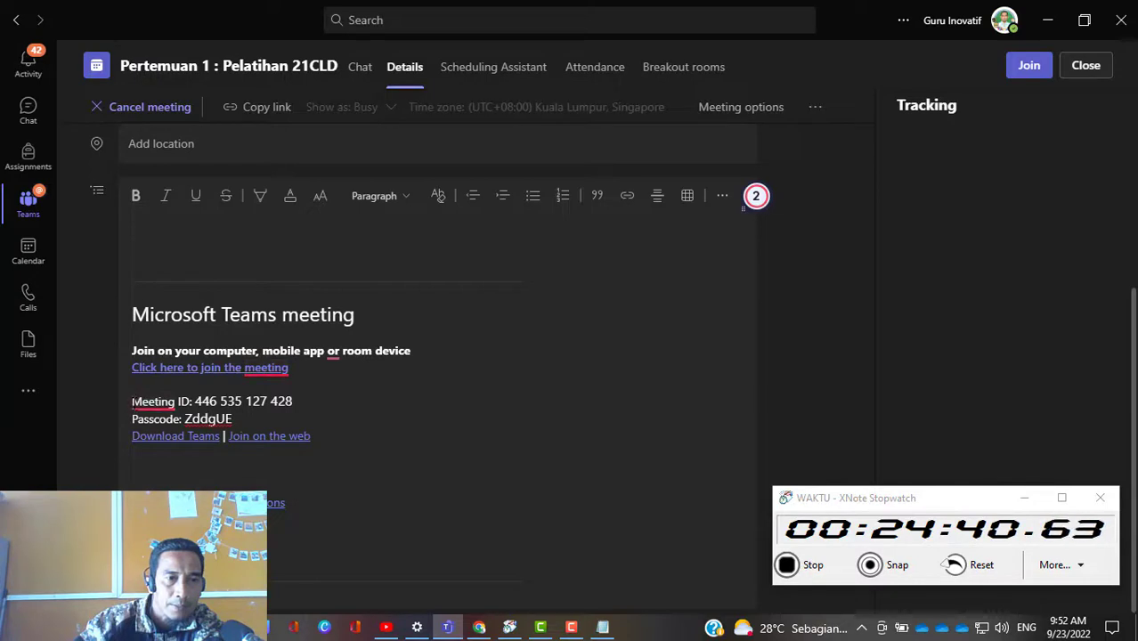
drag(134, 402, 315, 423)
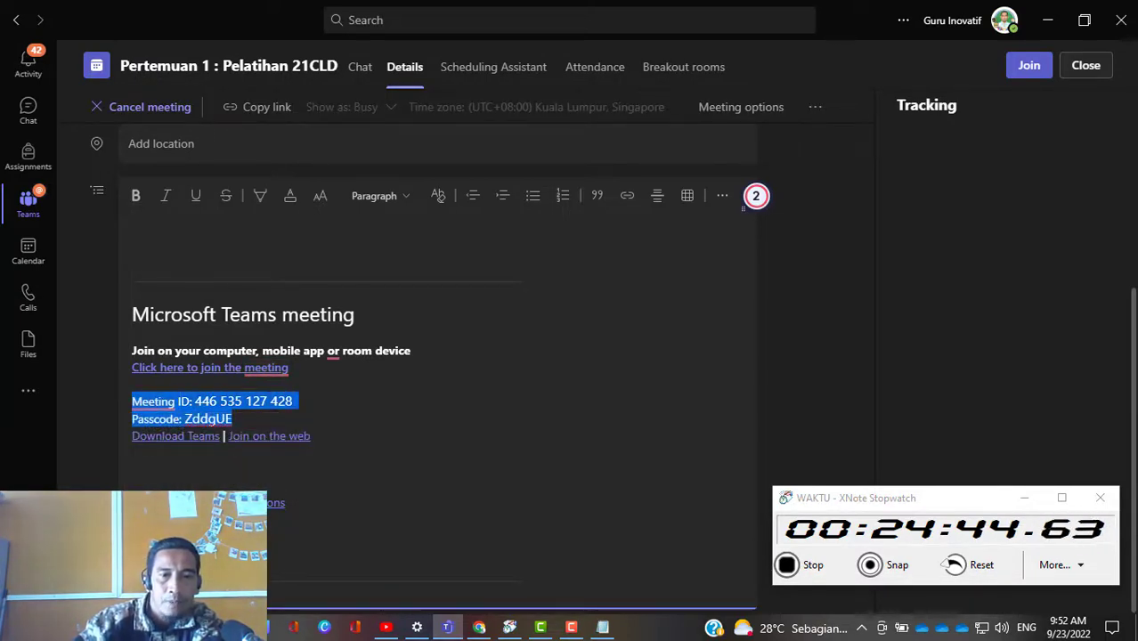
click(602, 626)
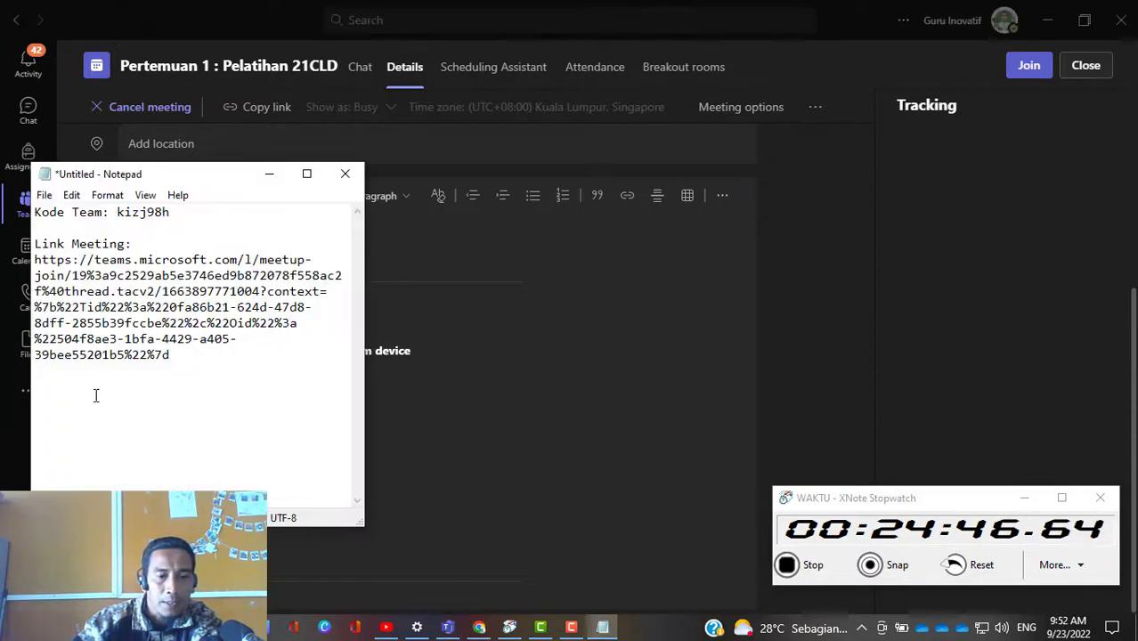
click(97, 395)
key(ctrl+v)
drag(193, 411, 34, 243)
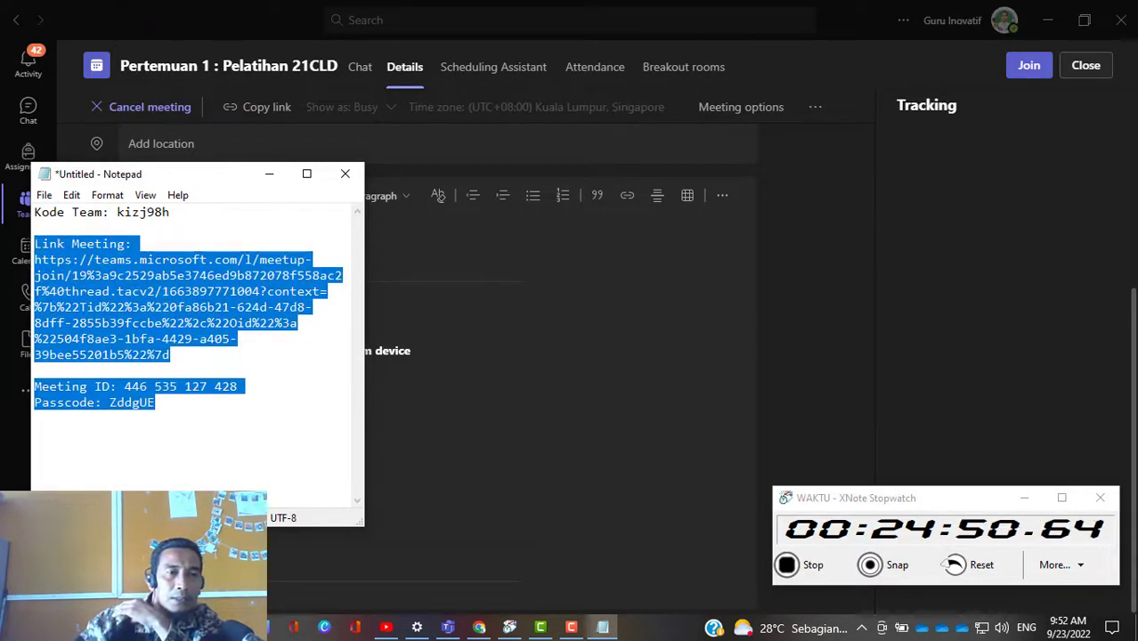
drag(212, 184, 886, 147)
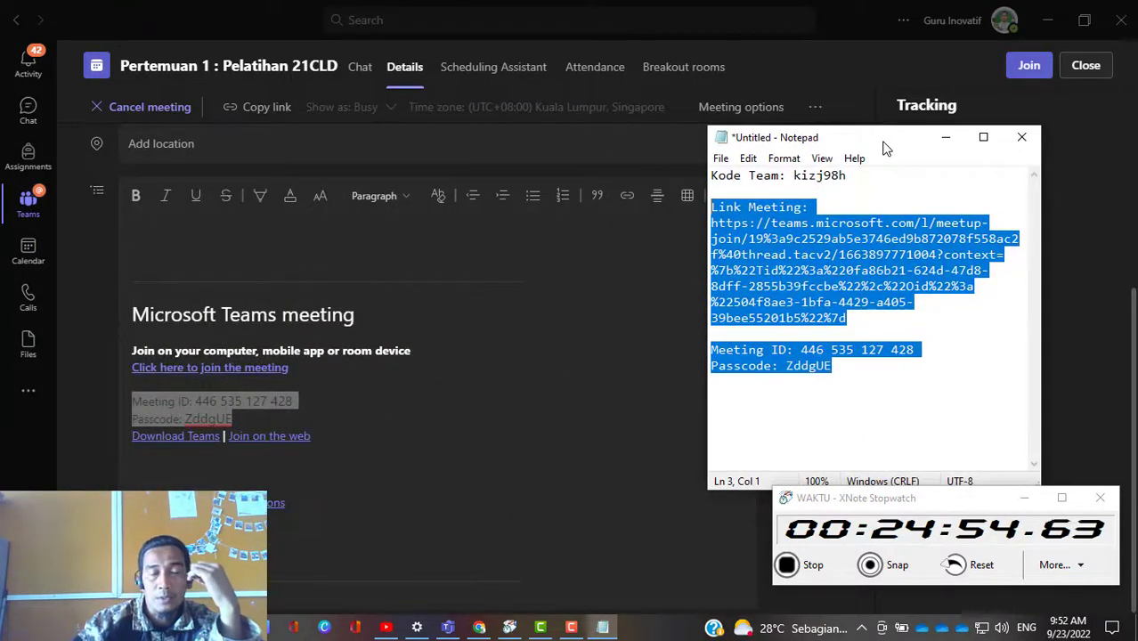
Step: Switch back to Teams and close the details of the "Pertemuan 1 : Pelatihan 21CLD" meeting
click(465, 434)
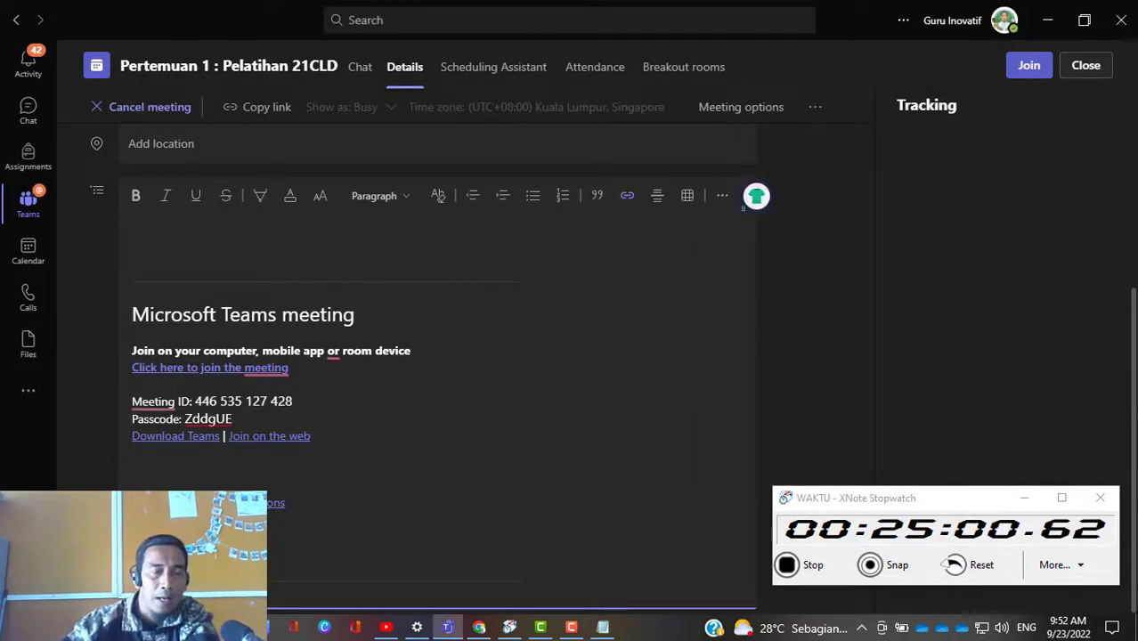
scroll(402, 469, up, 2)
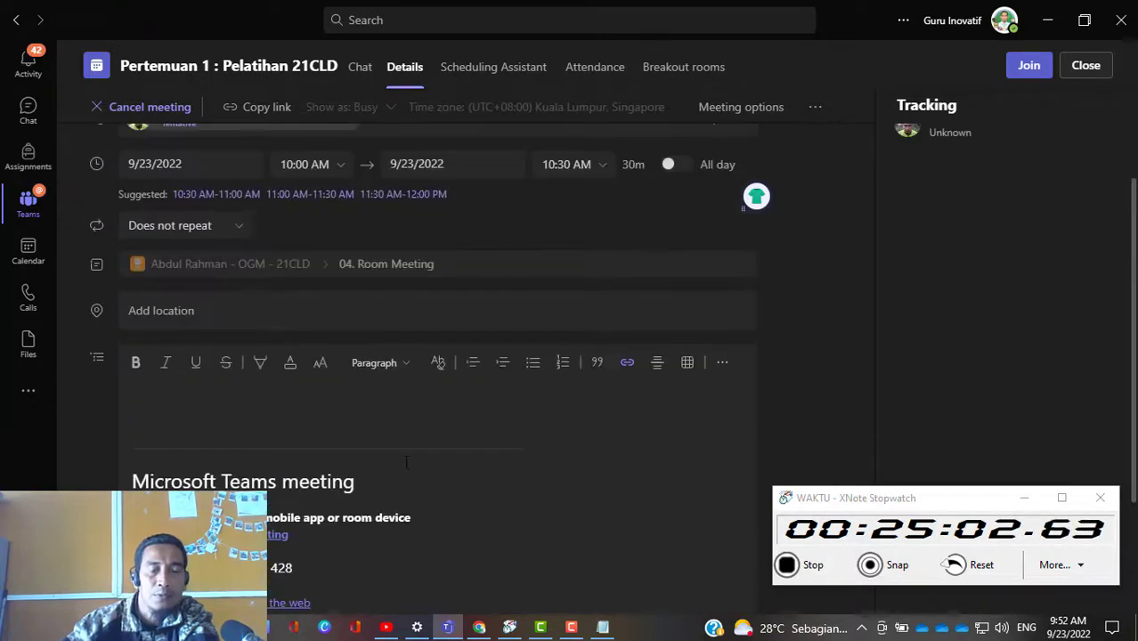
scroll(406, 462, up, 1)
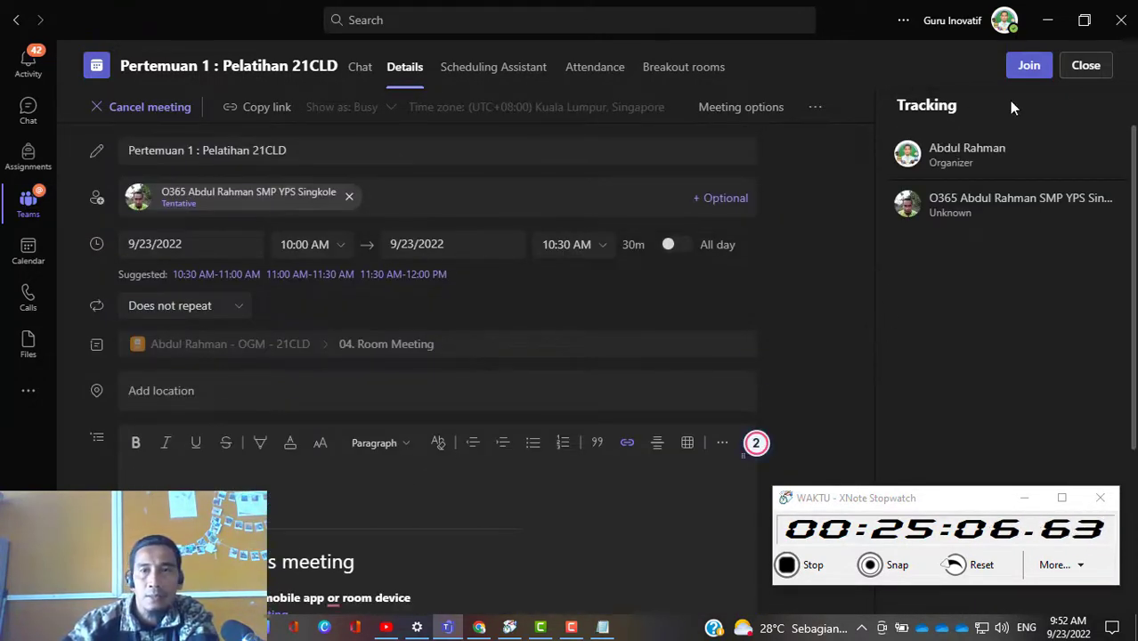
click(1084, 67)
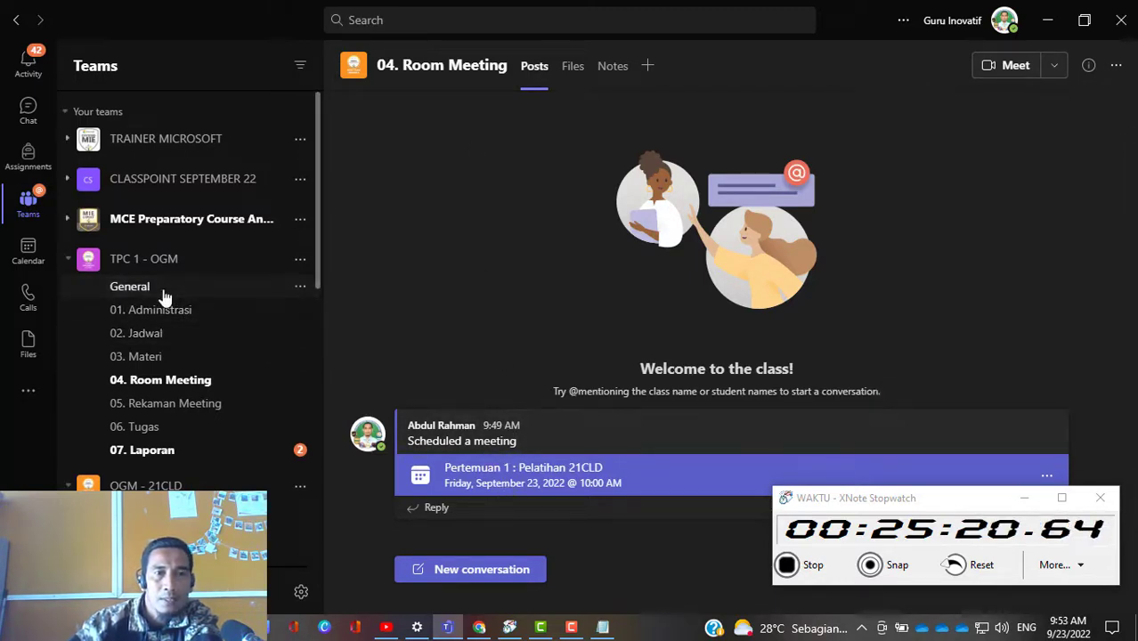
Step: Find the trainer's own OGM - 21CLD team in the team list and open its 04. Room Meeting channel
click(130, 287)
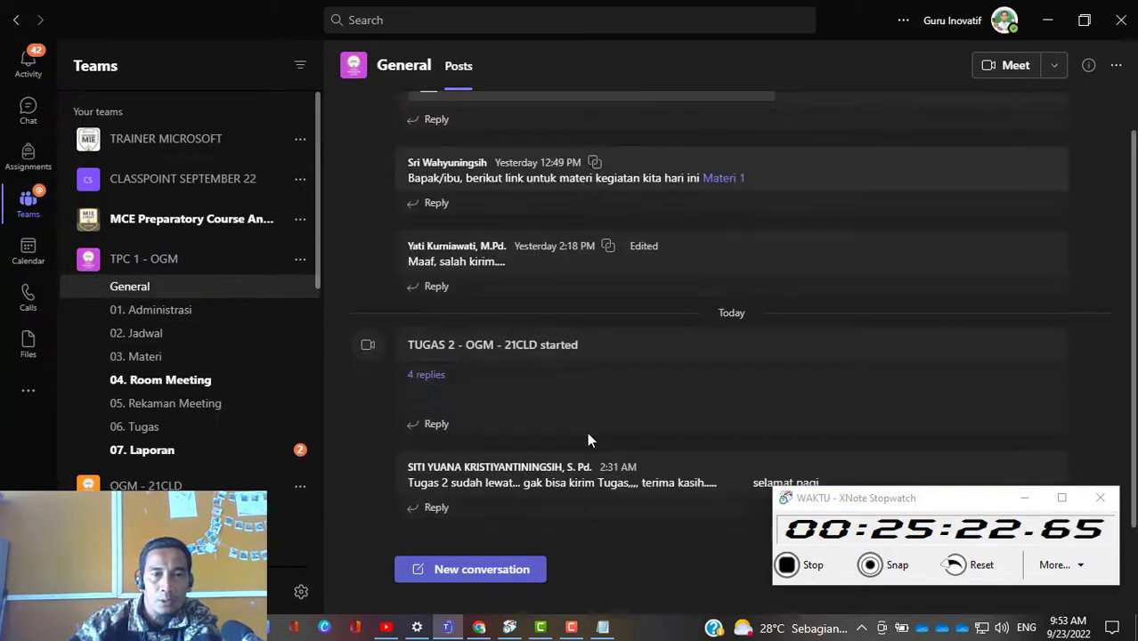
scroll(178, 450, down, 1)
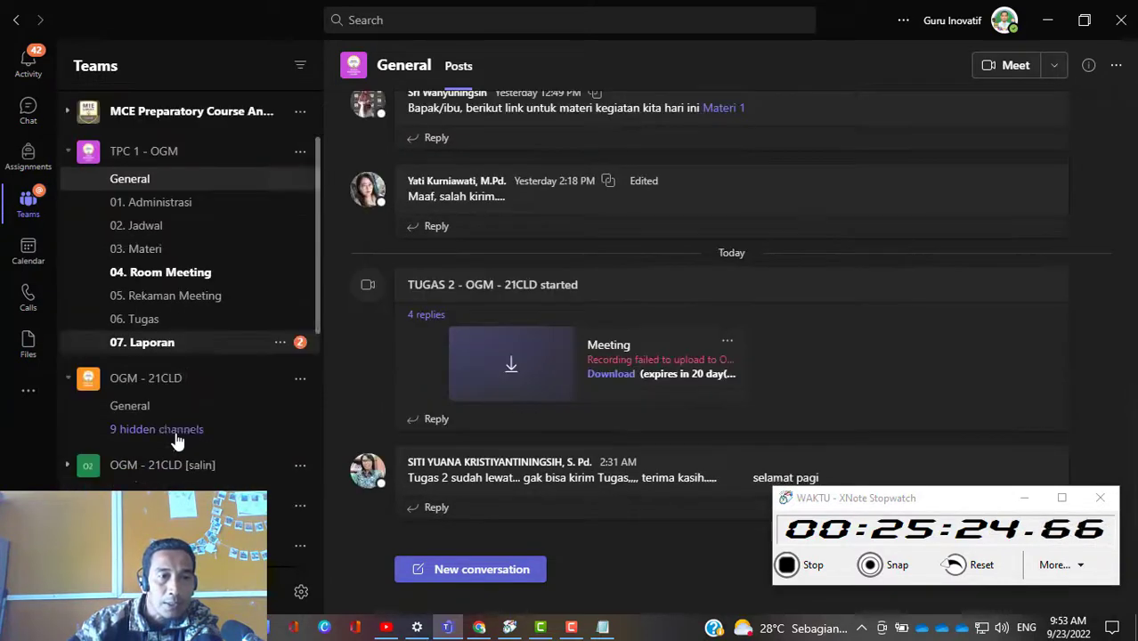
scroll(177, 437, down, 5)
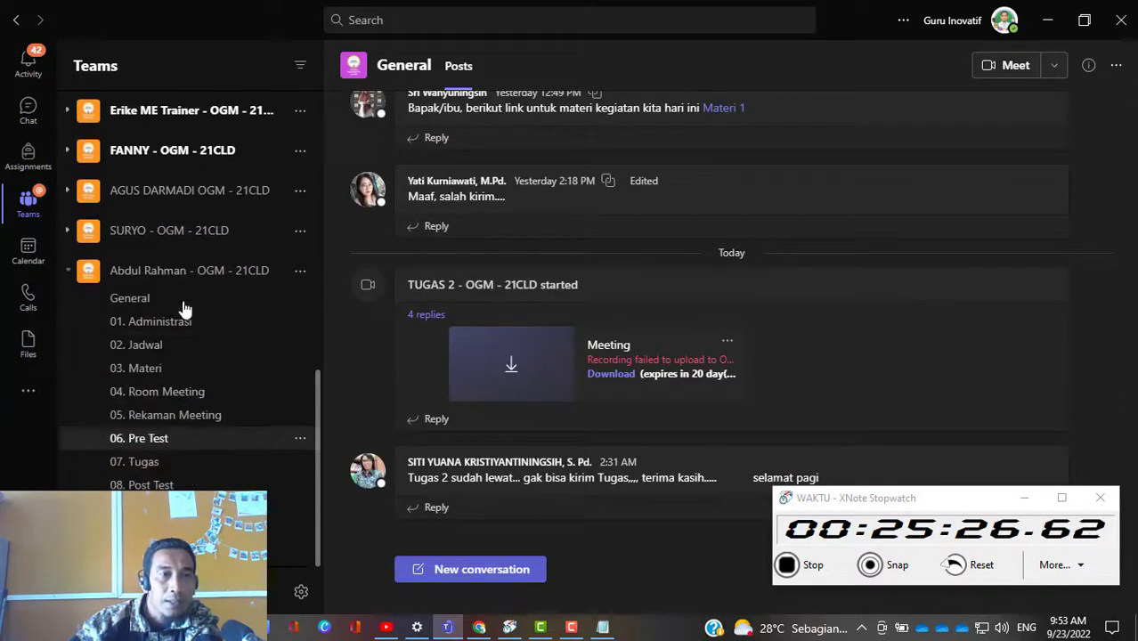
click(191, 272)
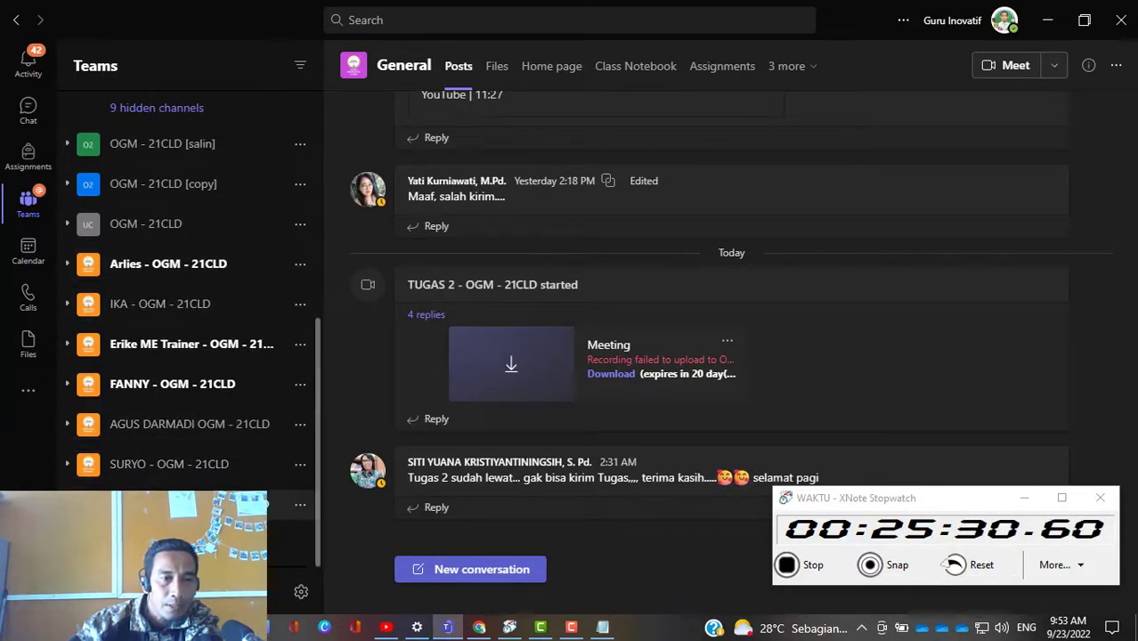
click(178, 505)
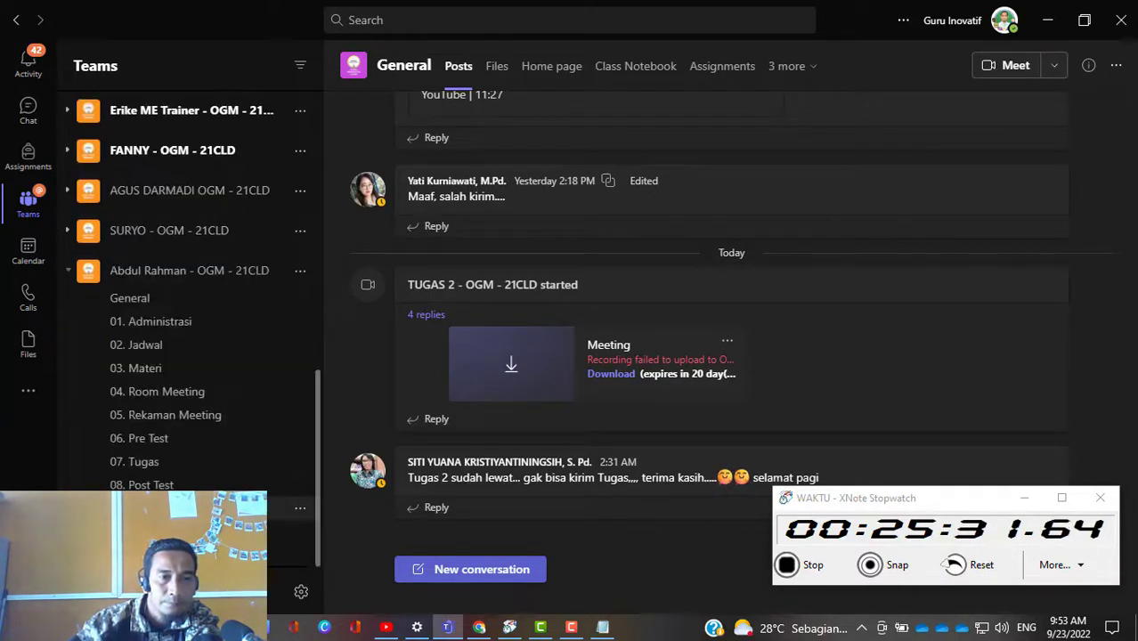
click(174, 424)
click(174, 400)
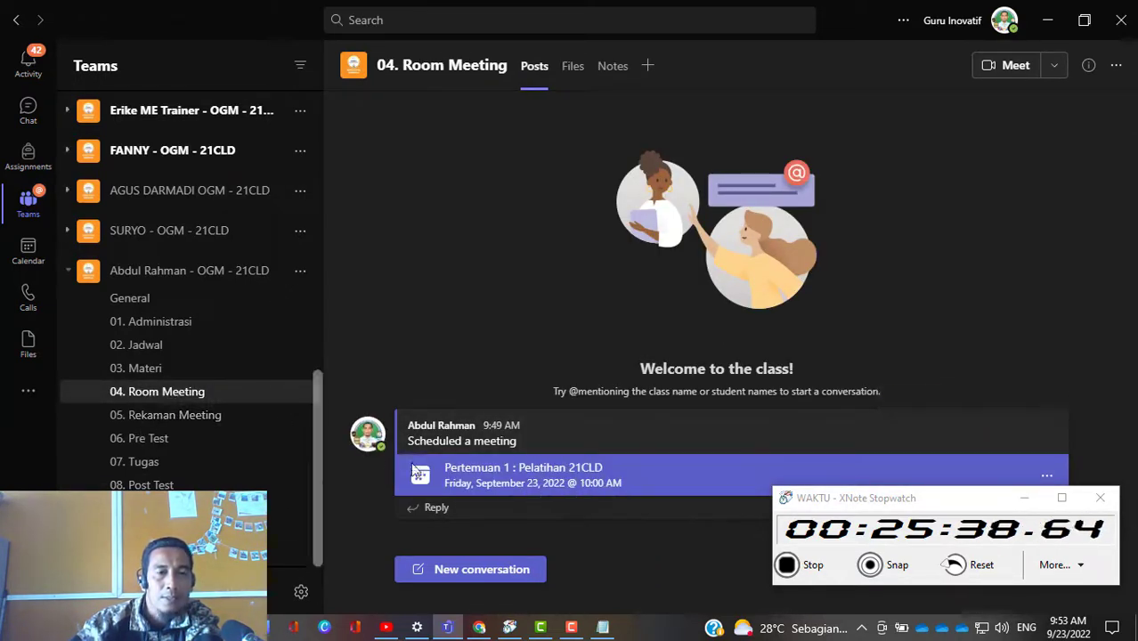
Step: Open the scheduled meeting "Pertemuan 1 : Pelatihan 21CLD", look over its details and bring up its video and audio options for joining
click(570, 478)
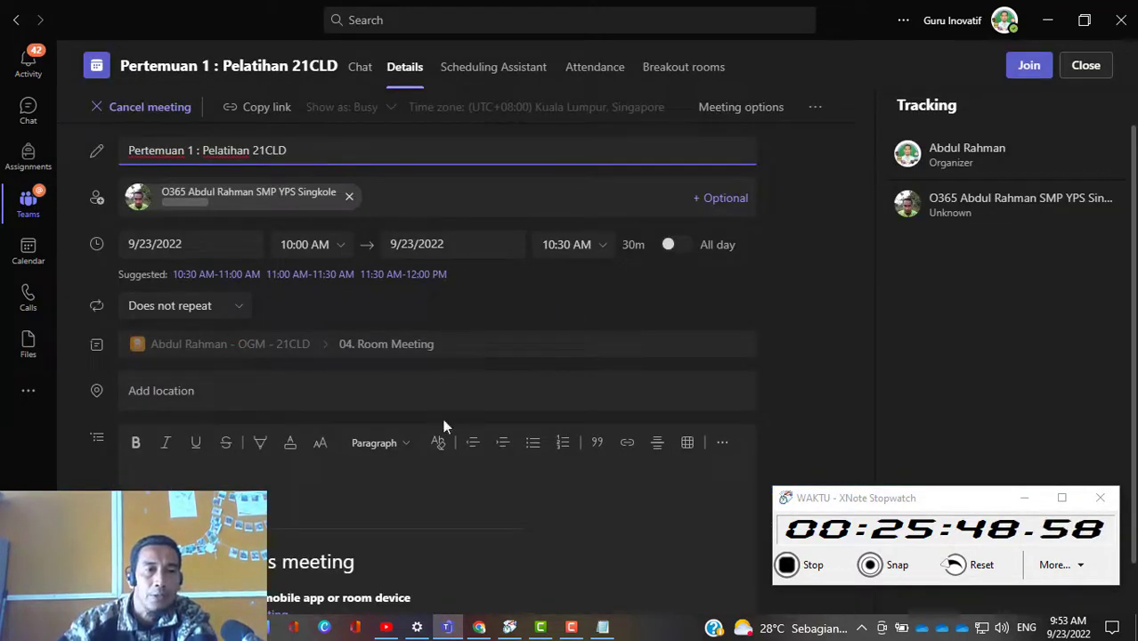
scroll(653, 329, down, 1)
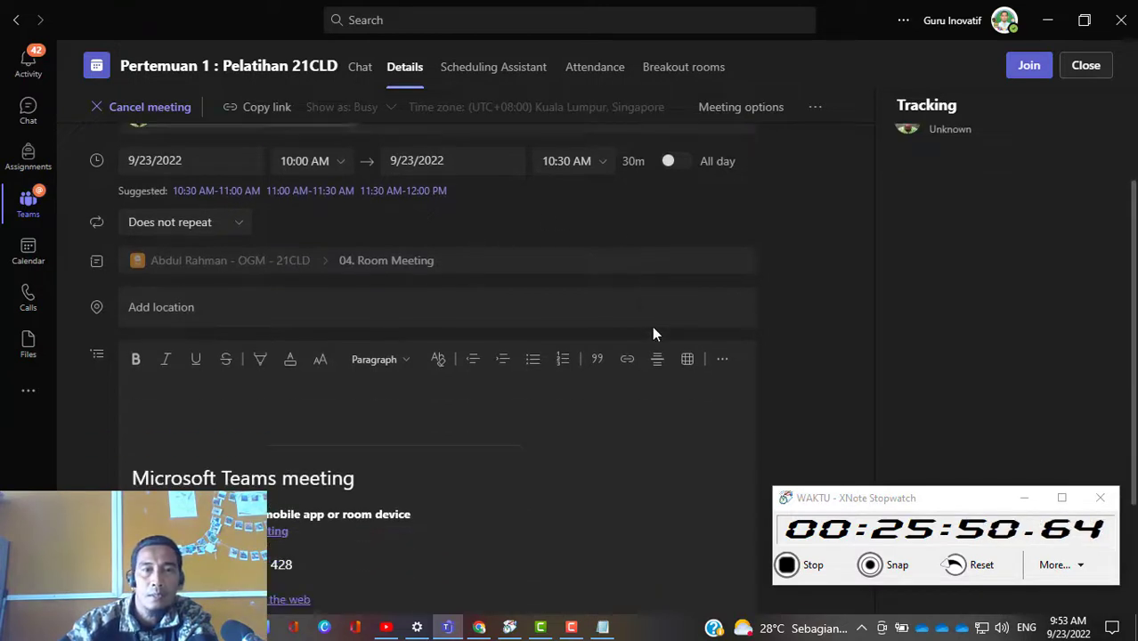
scroll(652, 329, up, 1)
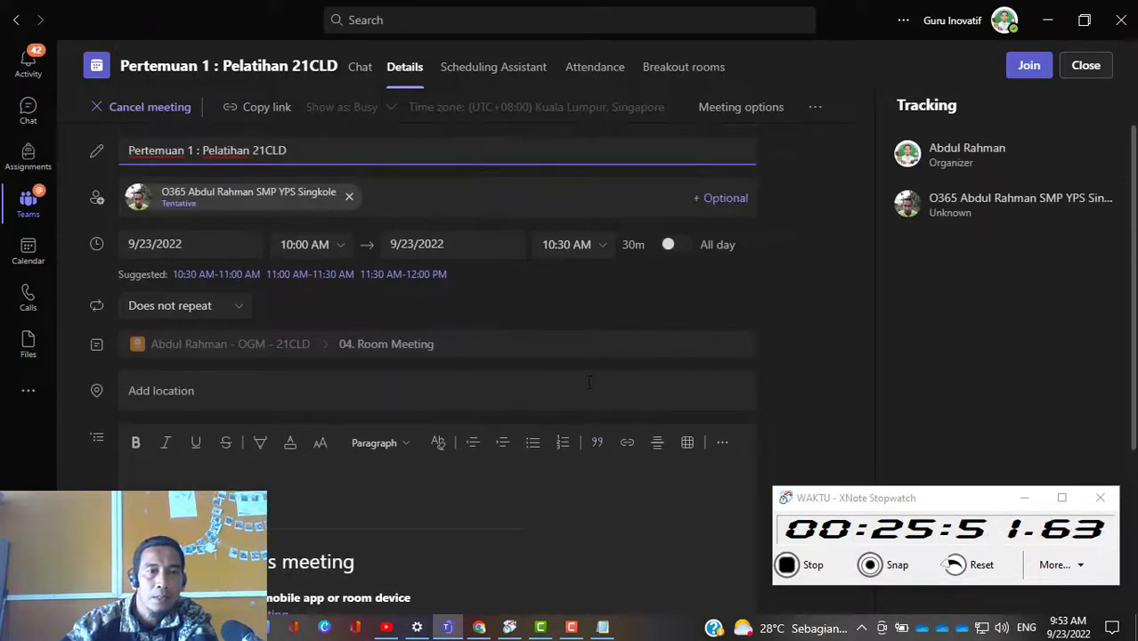
click(1024, 75)
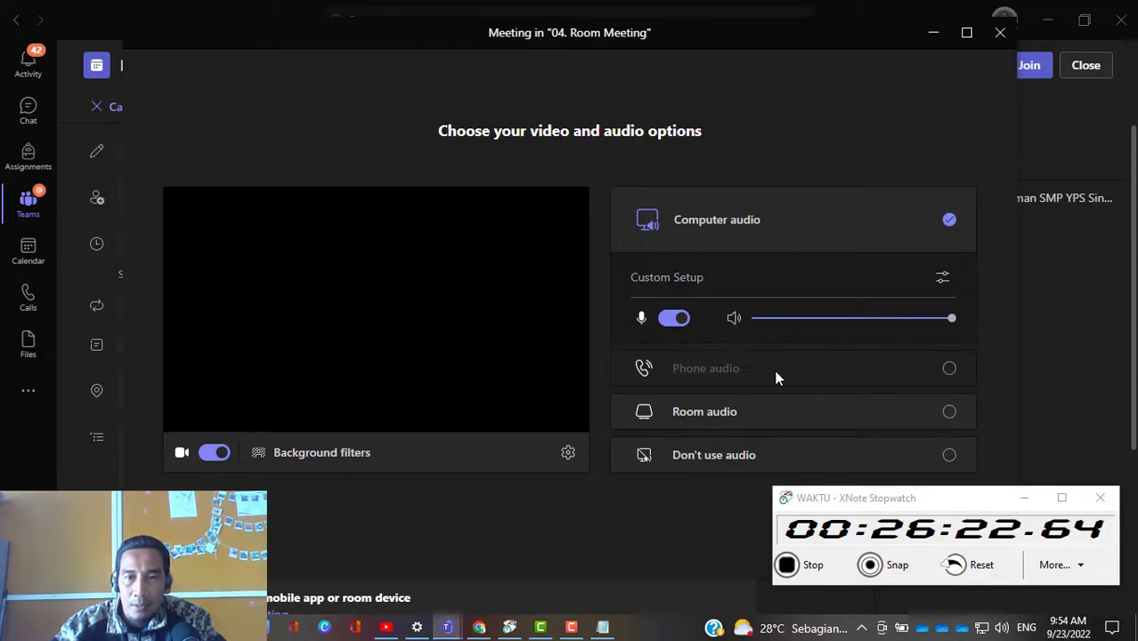
Step: Examine the Room audio and Computer audio choices and the microphone and speaker devices in the custom setup
click(949, 413)
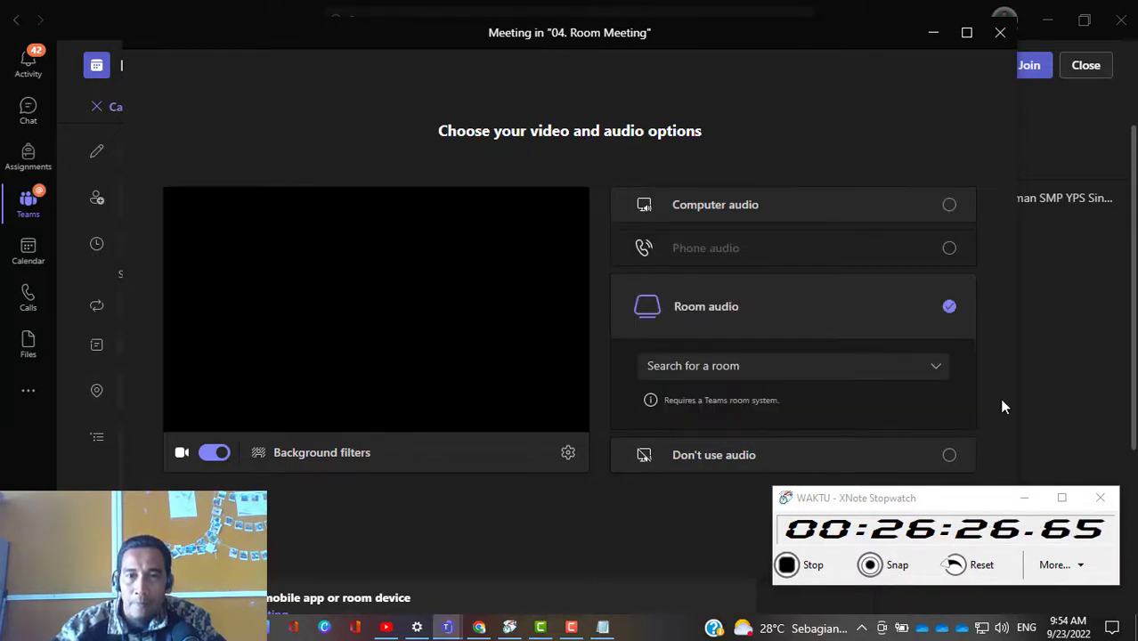
click(949, 213)
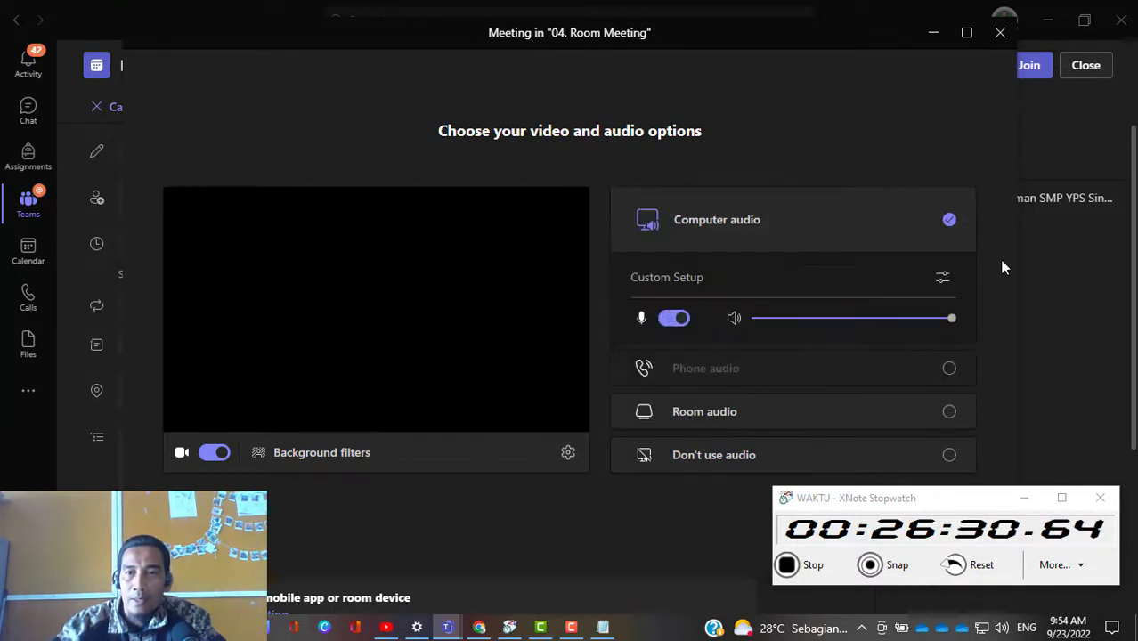
click(943, 278)
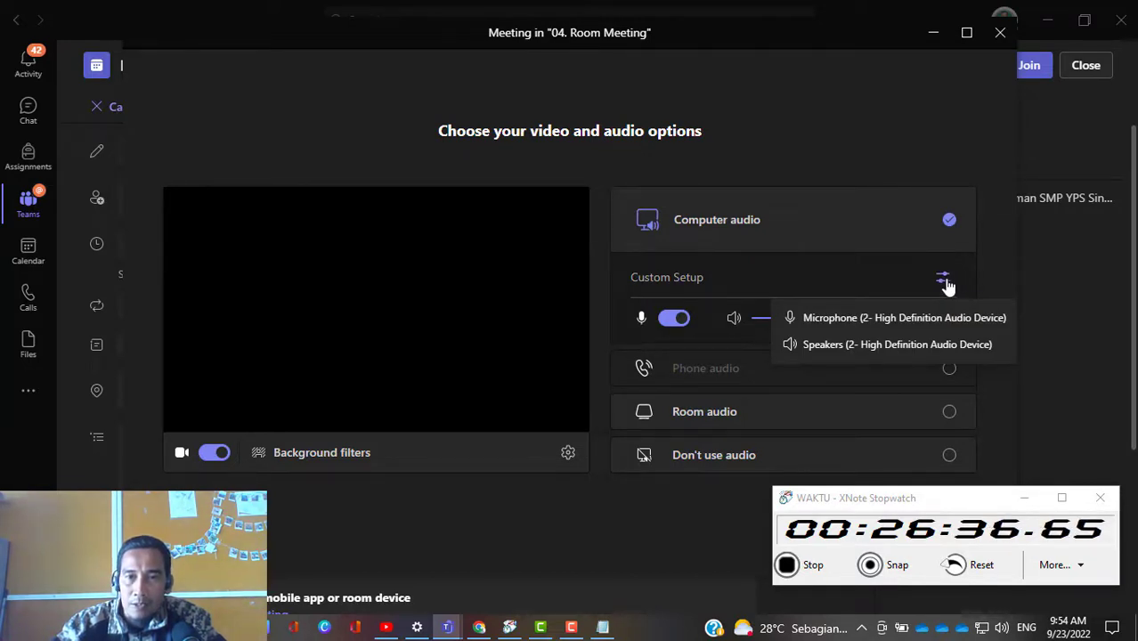
click(1047, 398)
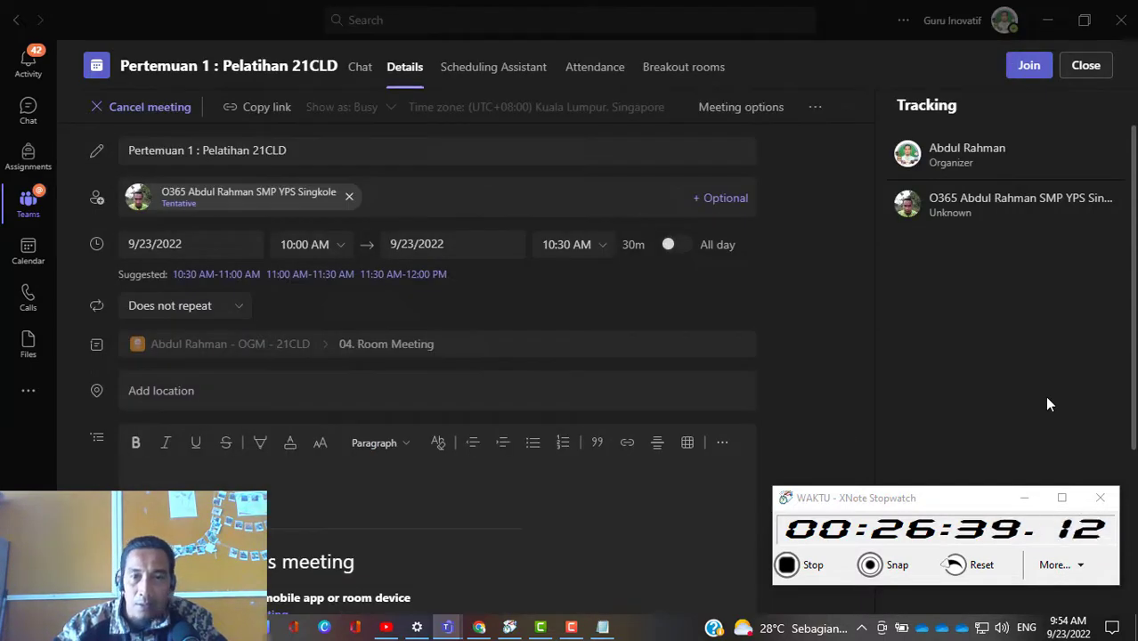
Step: Reopen the meeting's join options and choose the plain purple Pantone-style image as the video background
click(1033, 71)
drag(988, 504, 986, 595)
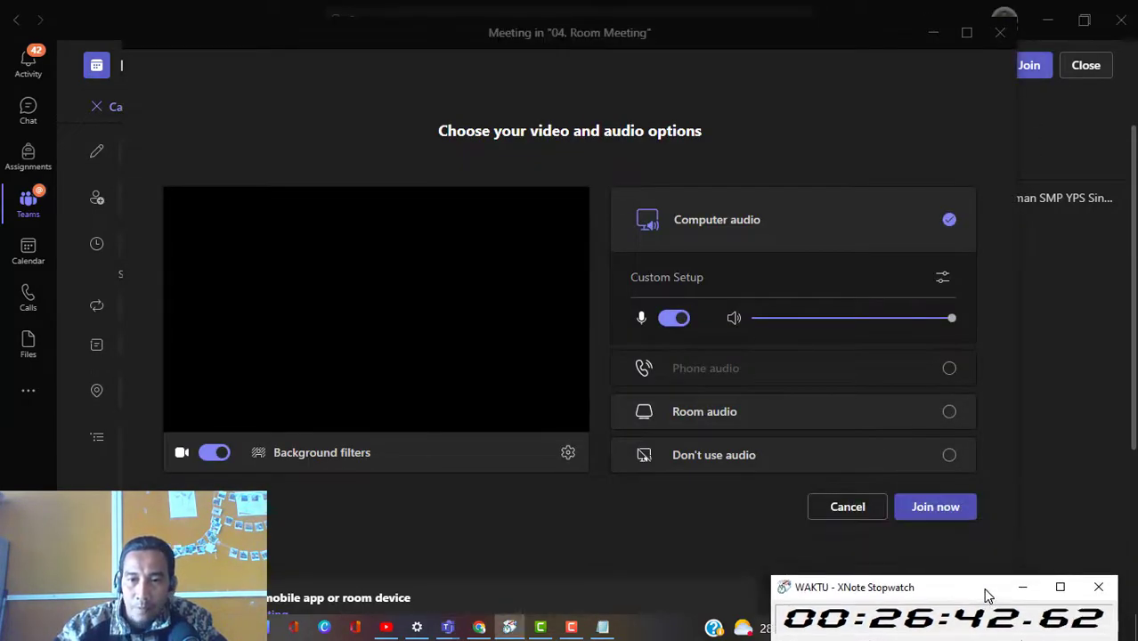
click(307, 464)
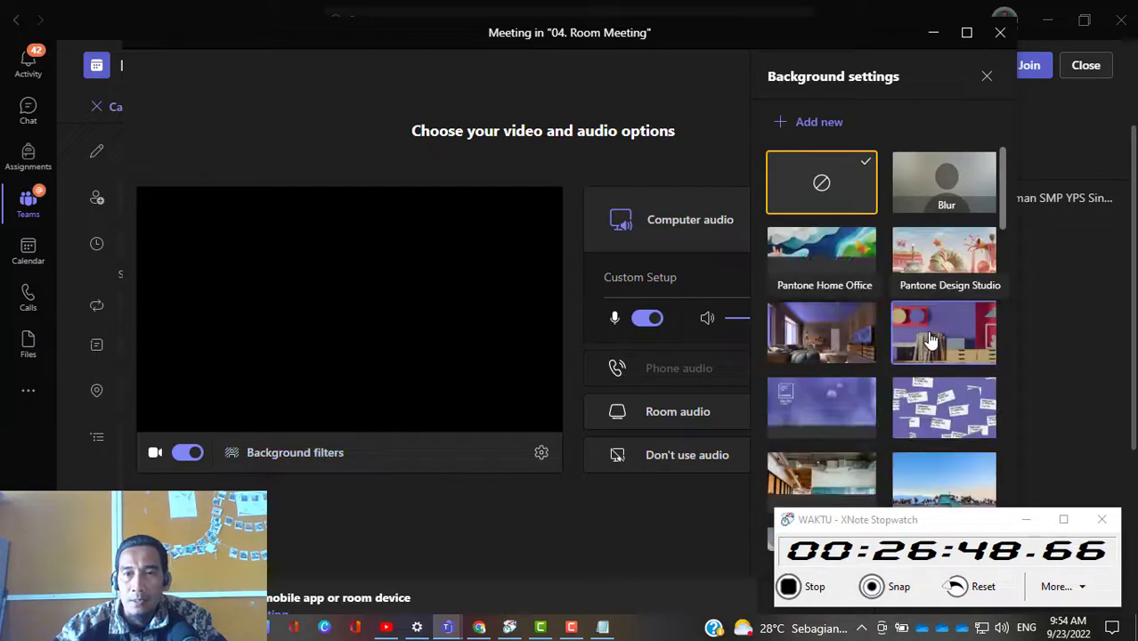
click(827, 428)
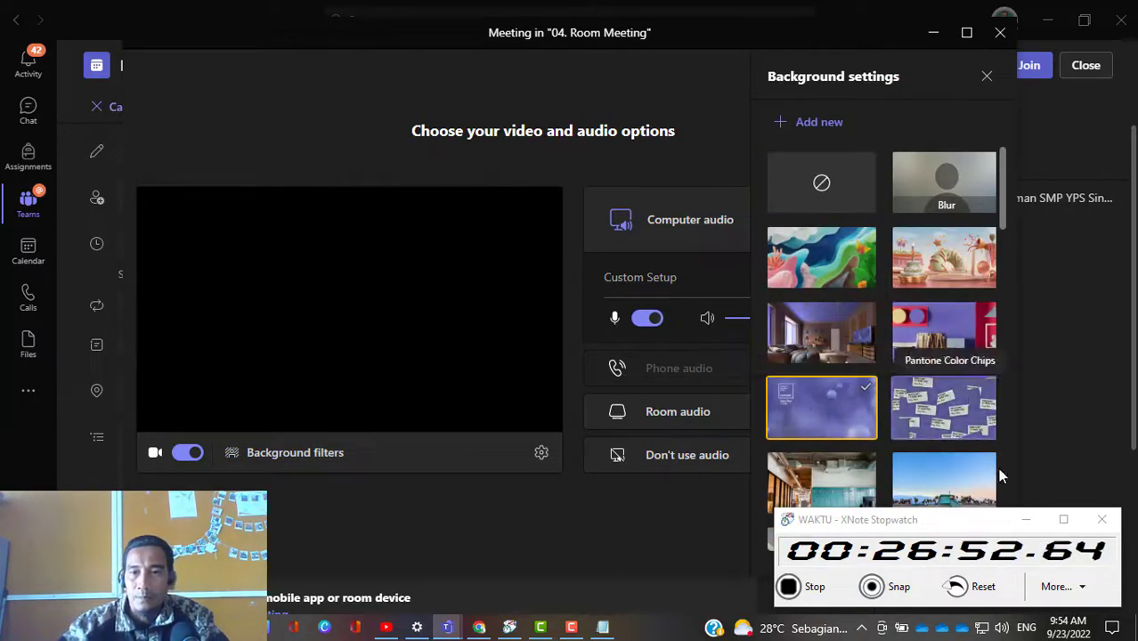
Step: Maximize the meeting window and browse the other available background images, including the custom uploaded ones
drag(977, 527, 537, 530)
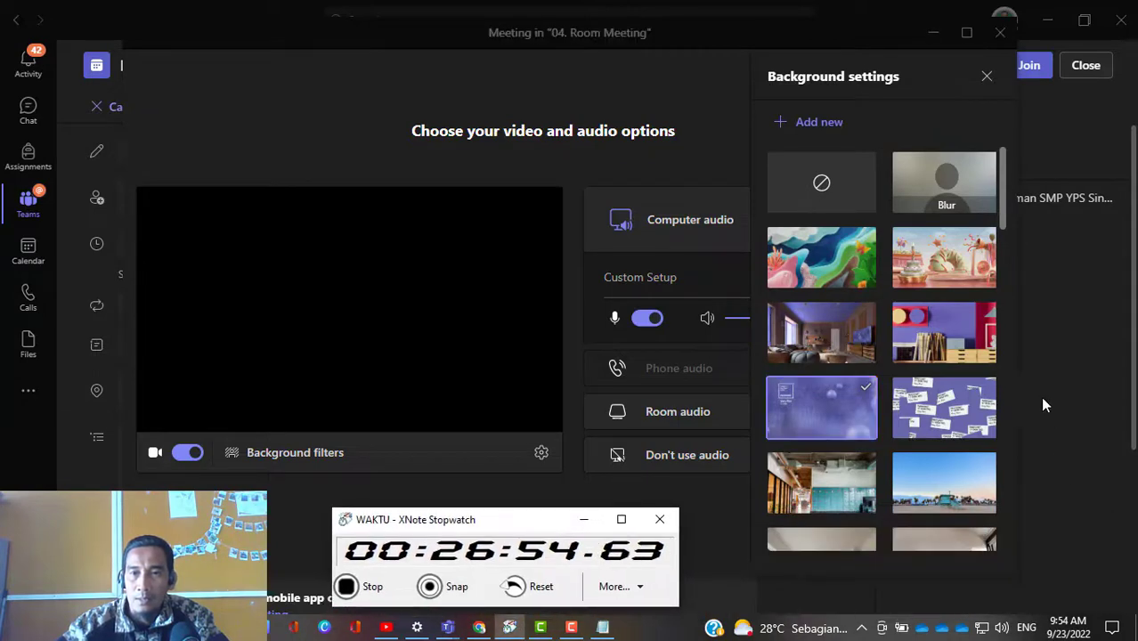
scroll(989, 434, down, 8)
scroll(988, 436, down, 10)
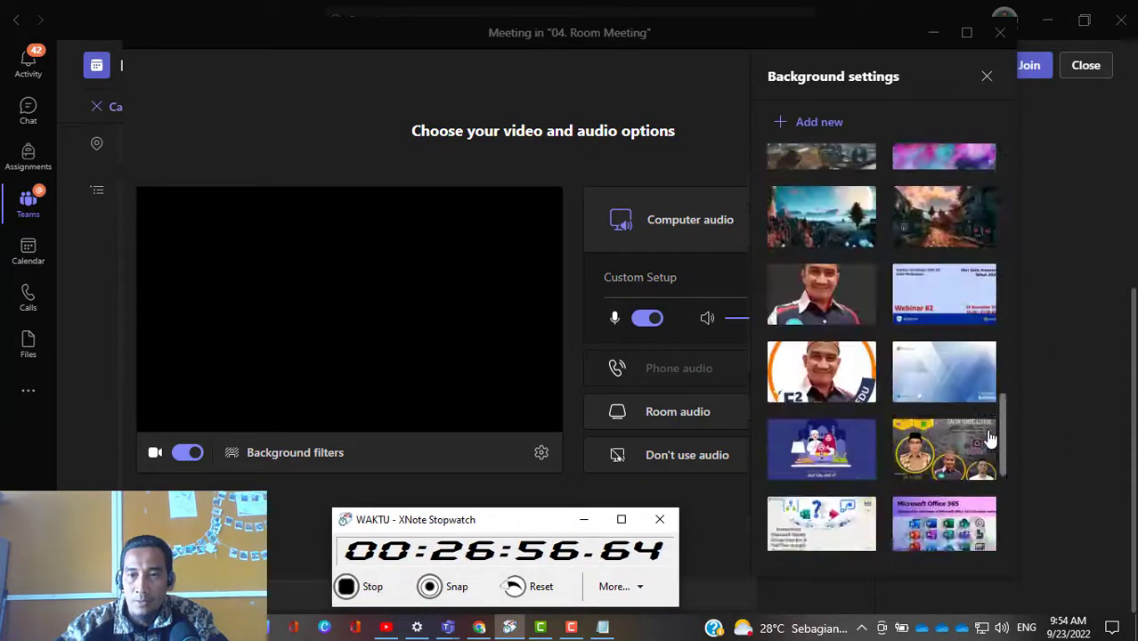
click(1001, 533)
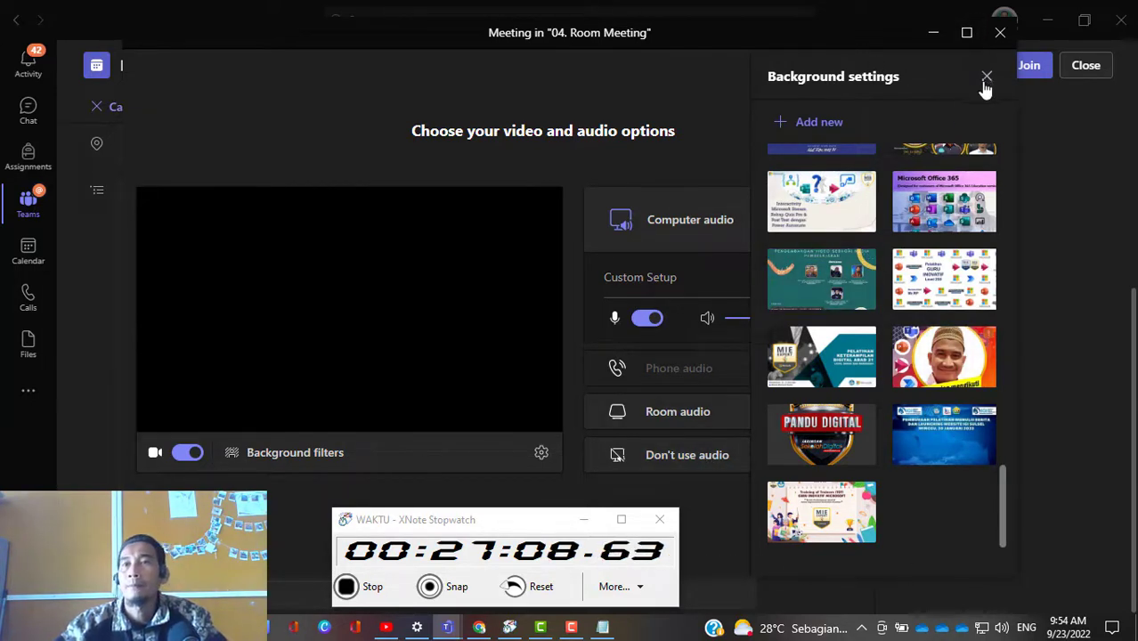
drag(933, 64, 937, 41)
click(965, 34)
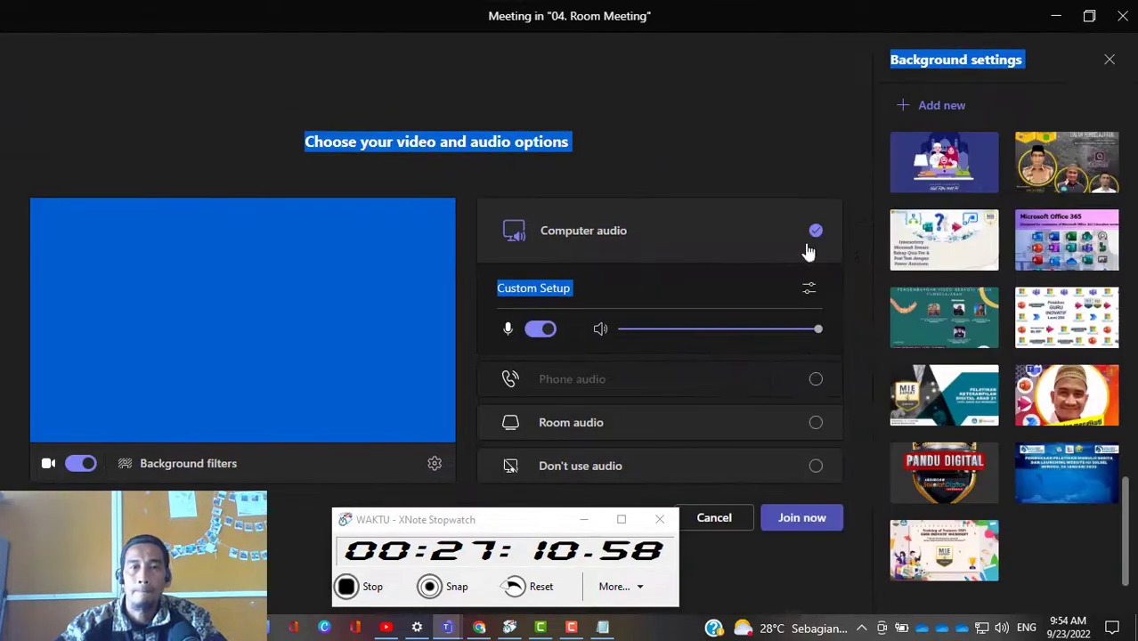
click(534, 513)
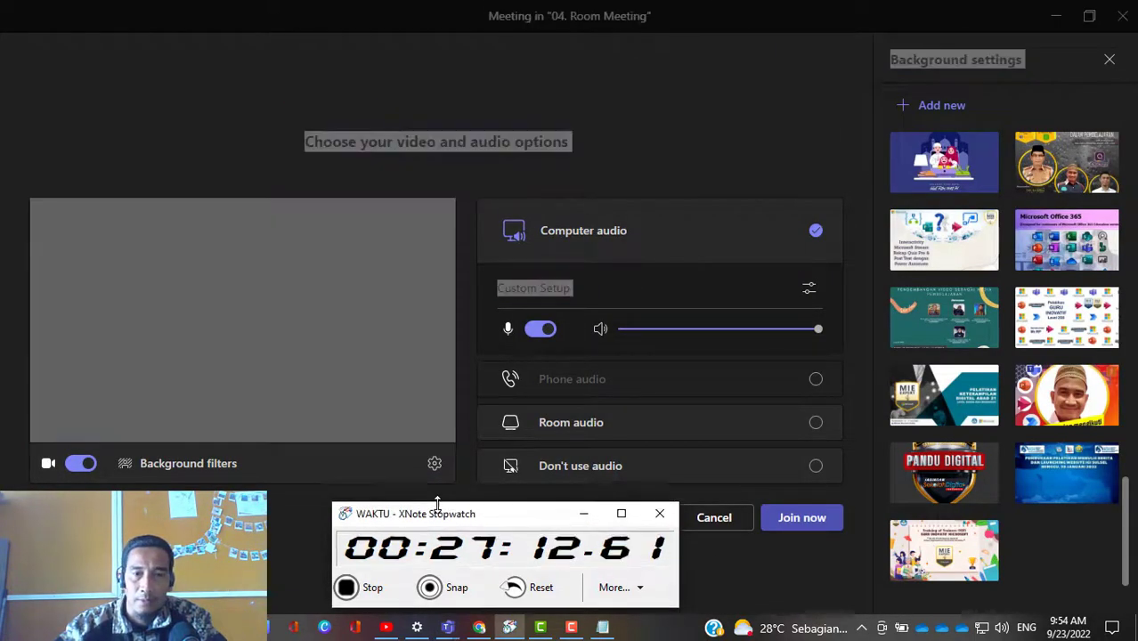
scroll(937, 322, up, 2)
scroll(937, 323, up, 5)
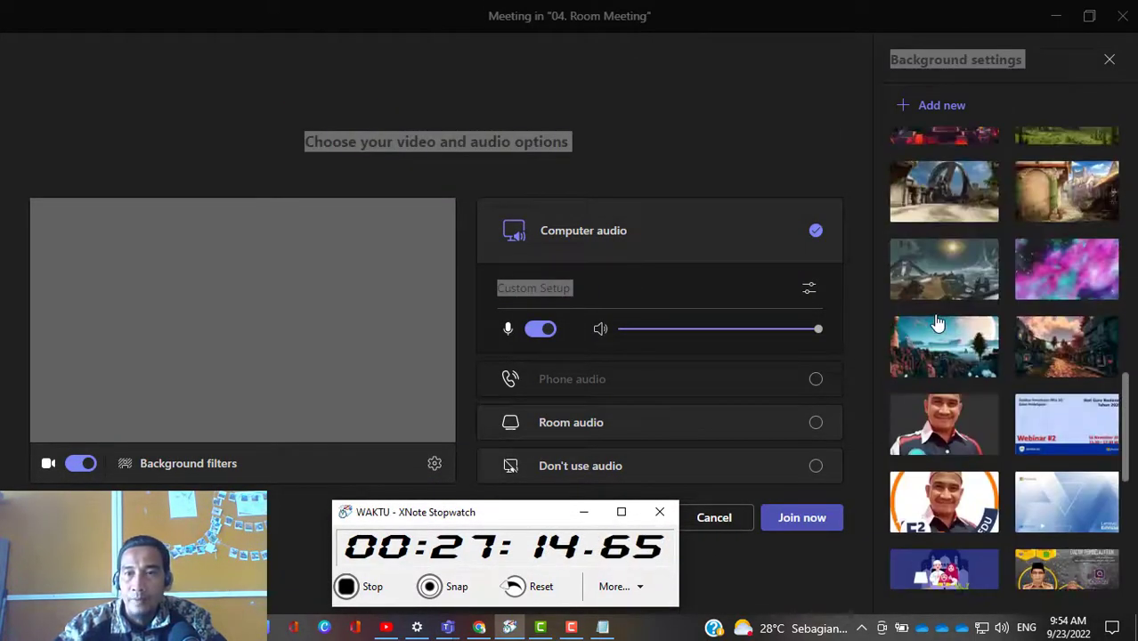
click(926, 436)
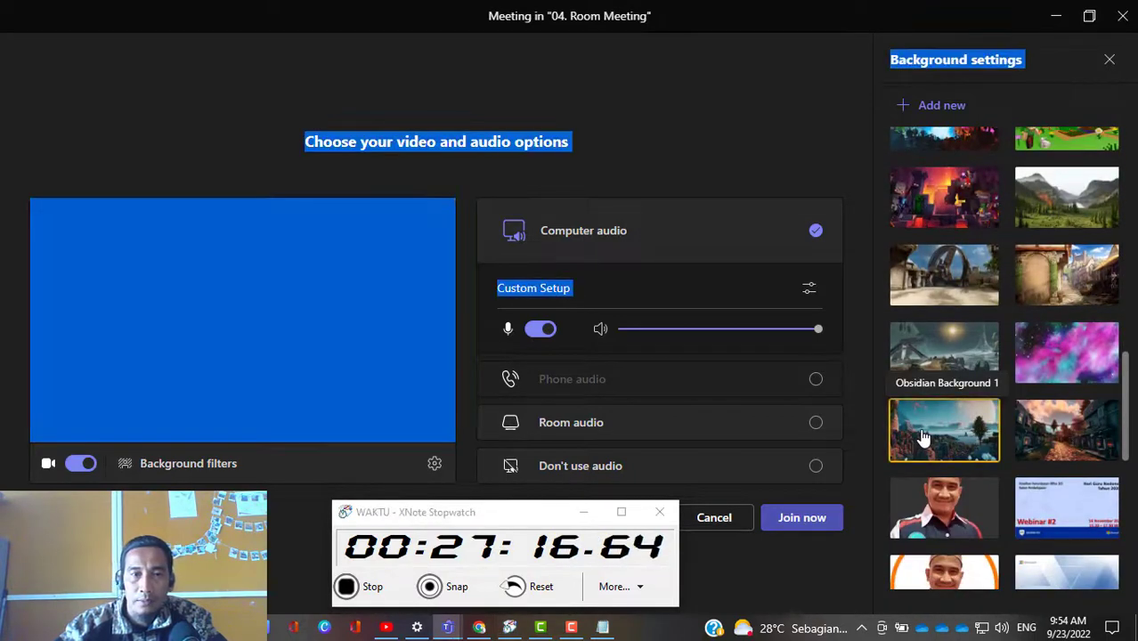
click(672, 142)
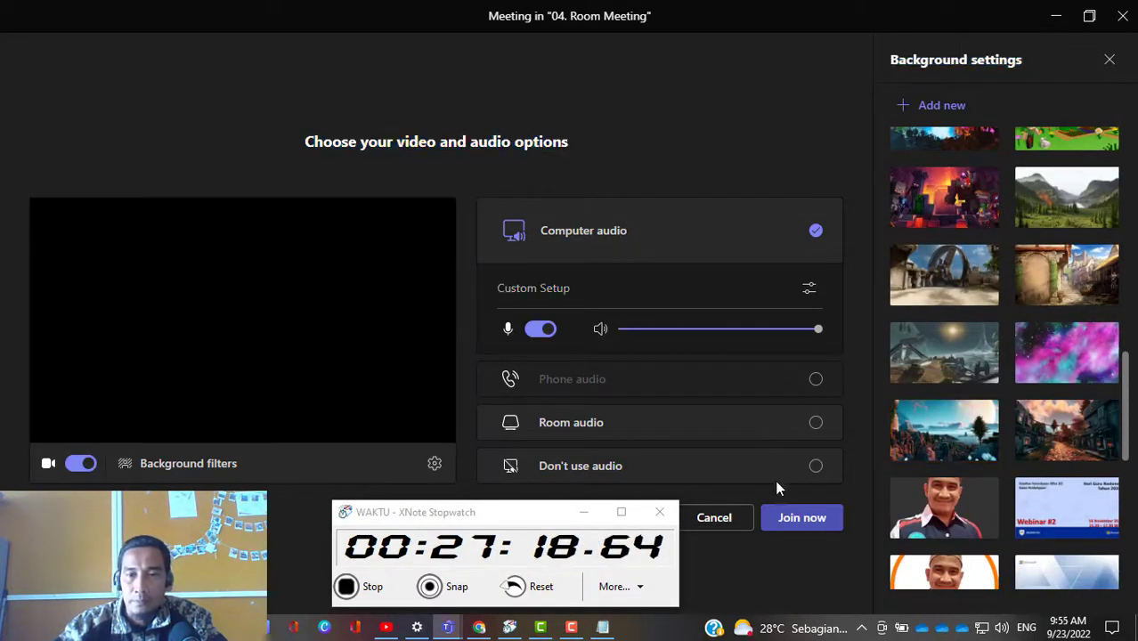
Step: Join the "Pertemuan 1 : Pelatihan 21CLD" meeting with computer audio and turn the camera off
click(804, 523)
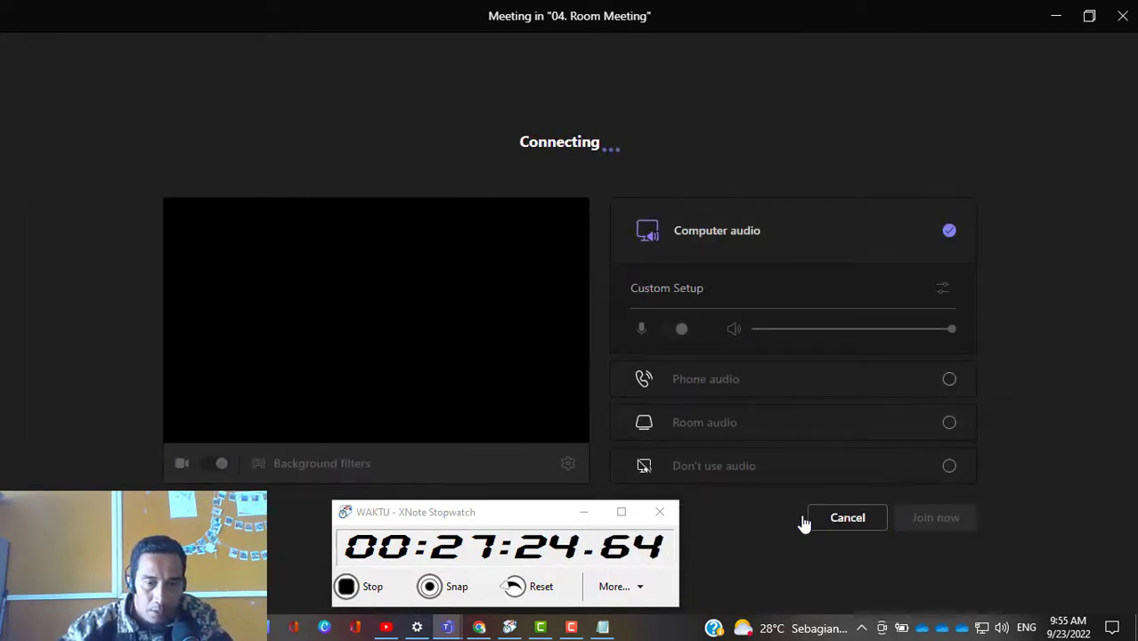
drag(514, 512, 232, 501)
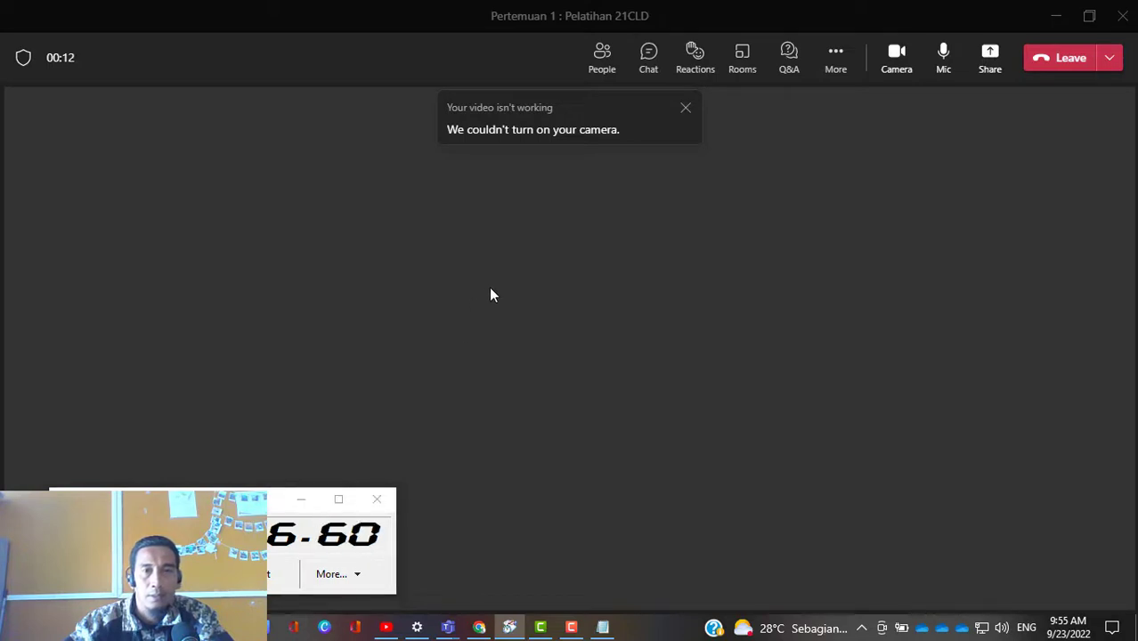
click(491, 286)
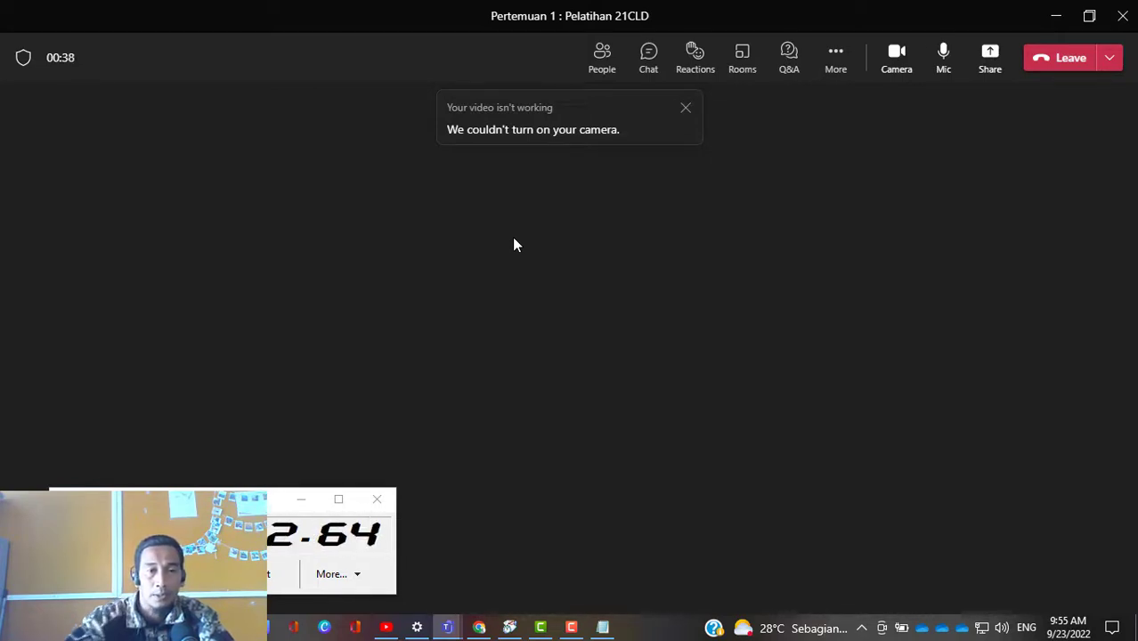
click(894, 52)
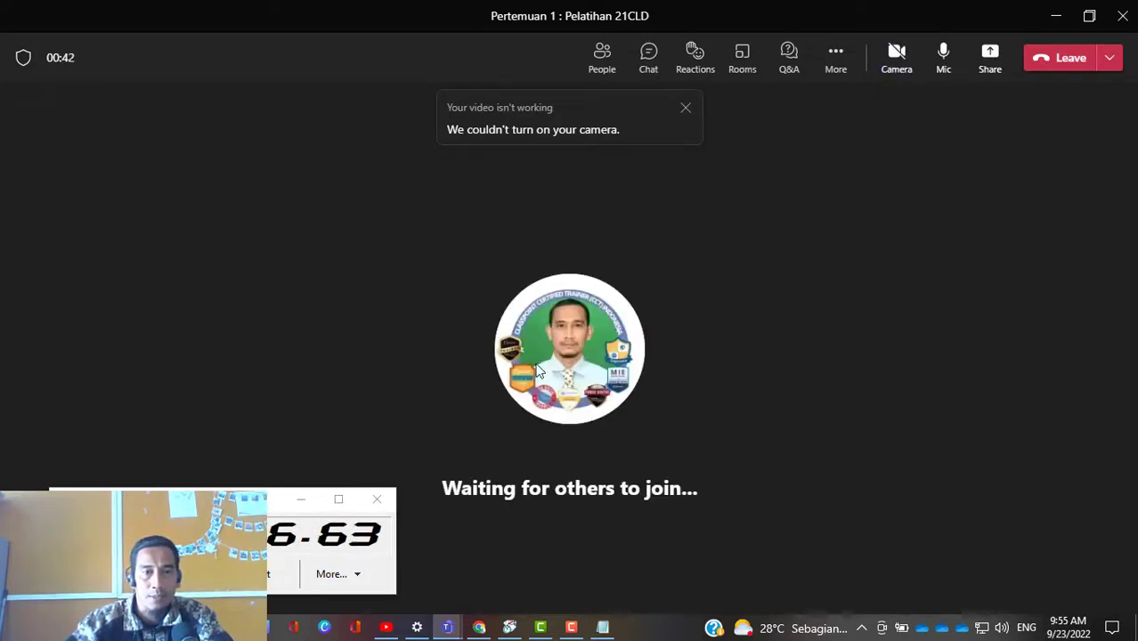
click(601, 428)
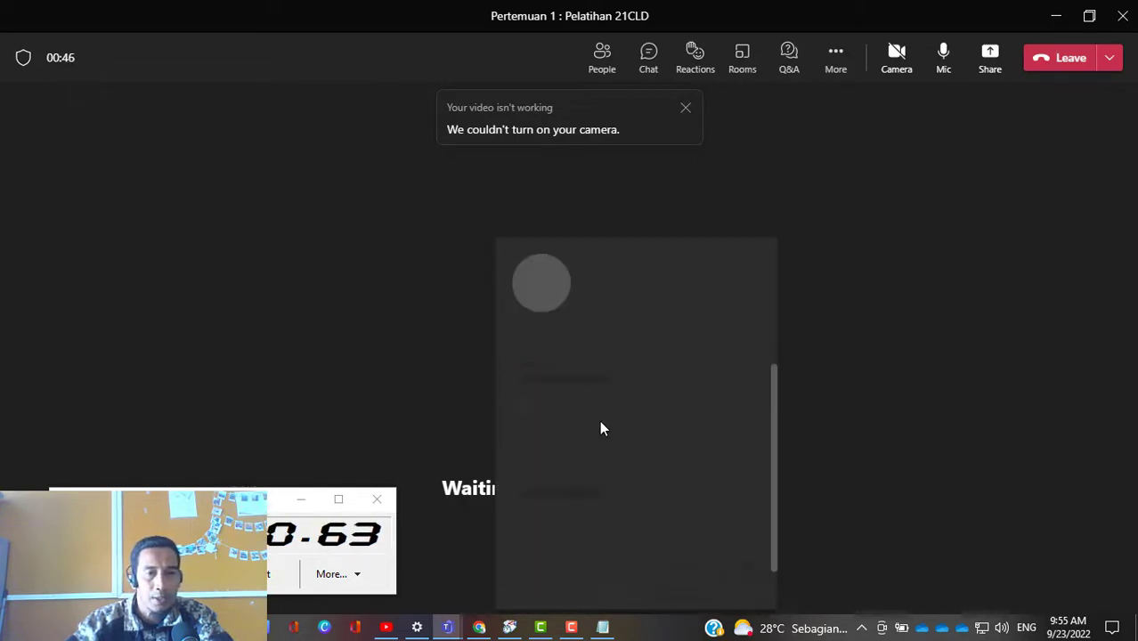
click(873, 241)
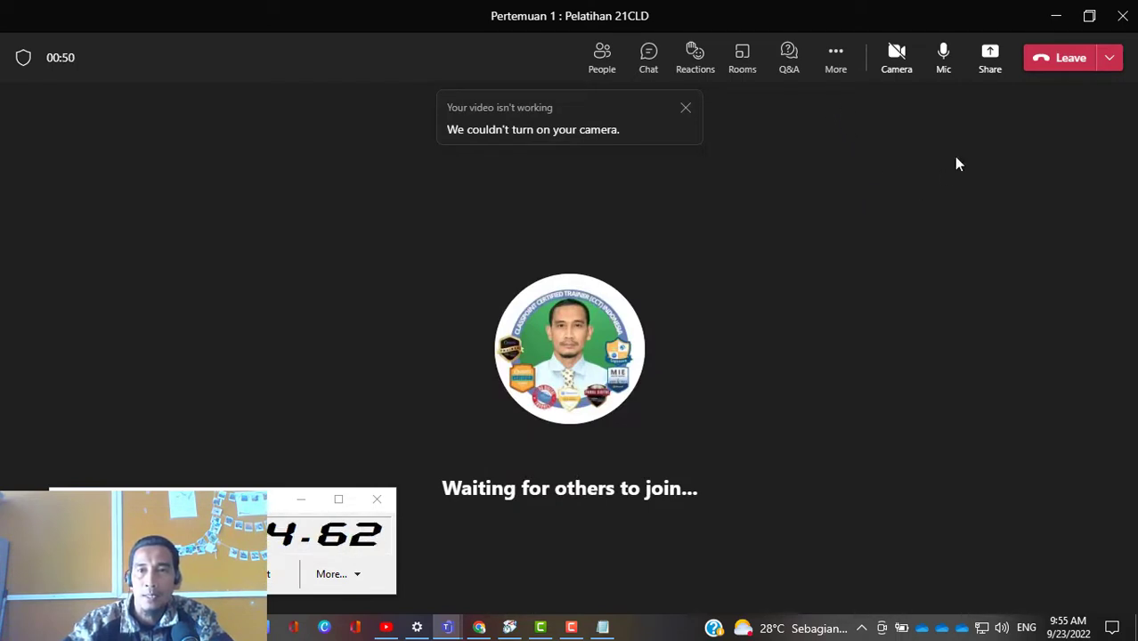
Step: Open the options of the running meeting and review the lobby, co-organizer, presenter, attendee mic and camera, reaction and Q&A settings
click(842, 59)
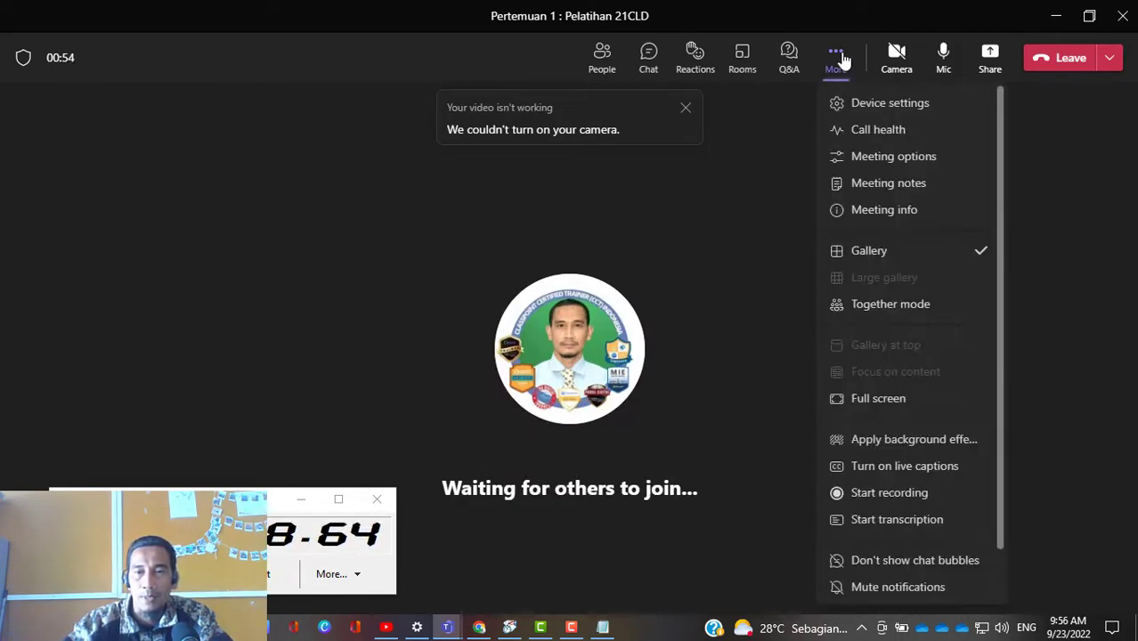
click(904, 166)
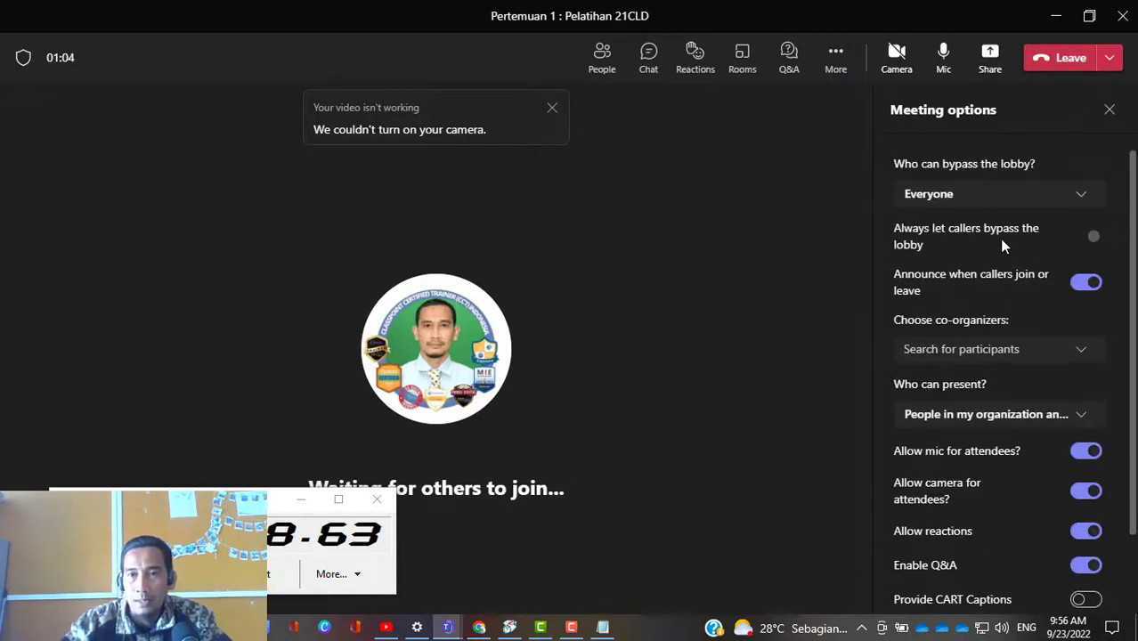
scroll(1020, 230, down, 1)
scroll(1019, 230, up, 1)
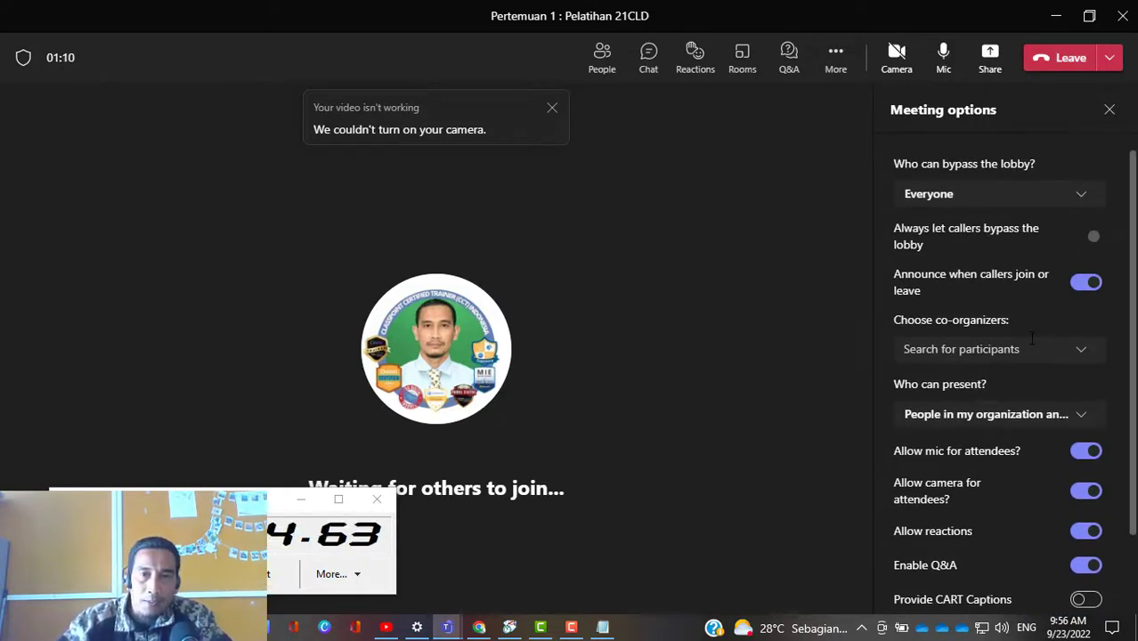
scroll(1031, 337, down, 1)
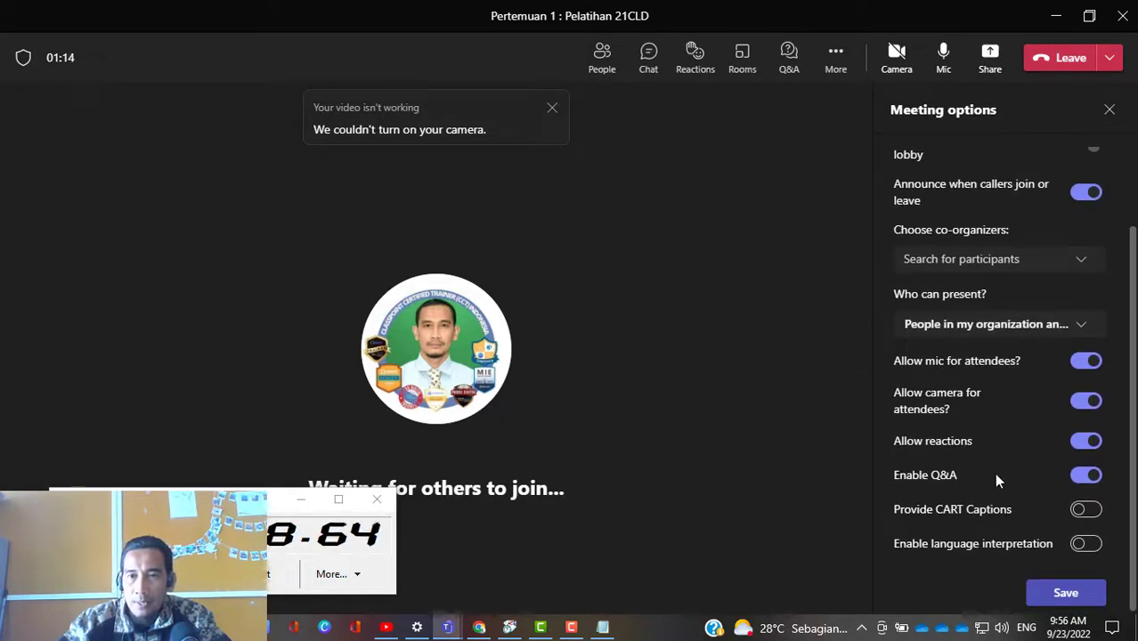
Step: Show the meeting's participants and request the invited person who has not responded to join
scroll(994, 472, up, 1)
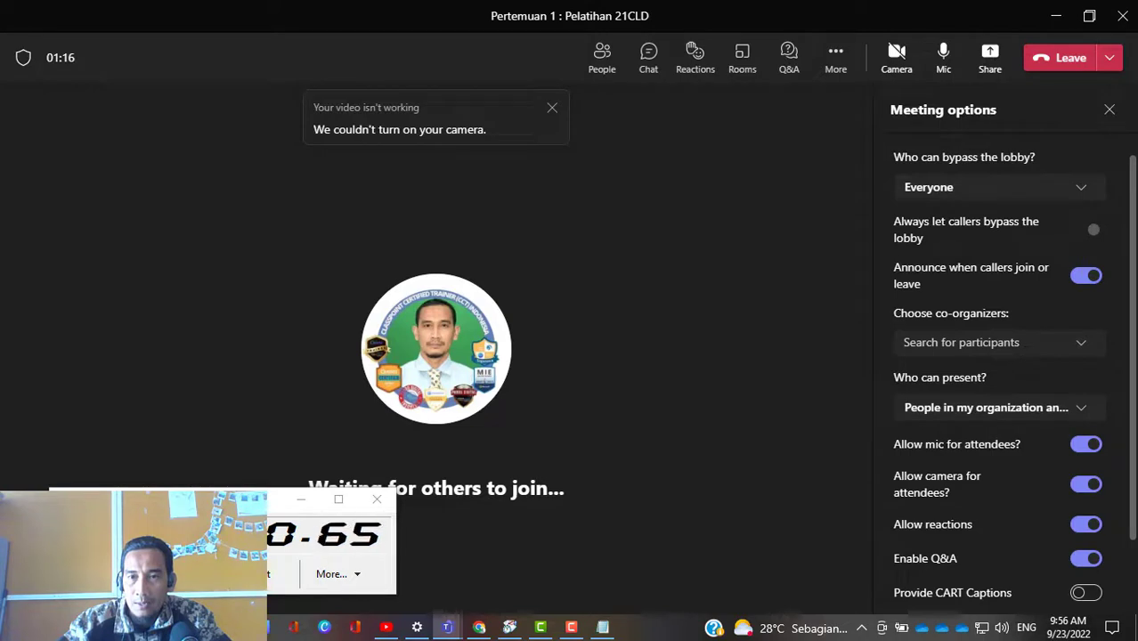
scroll(1019, 321, up, 1)
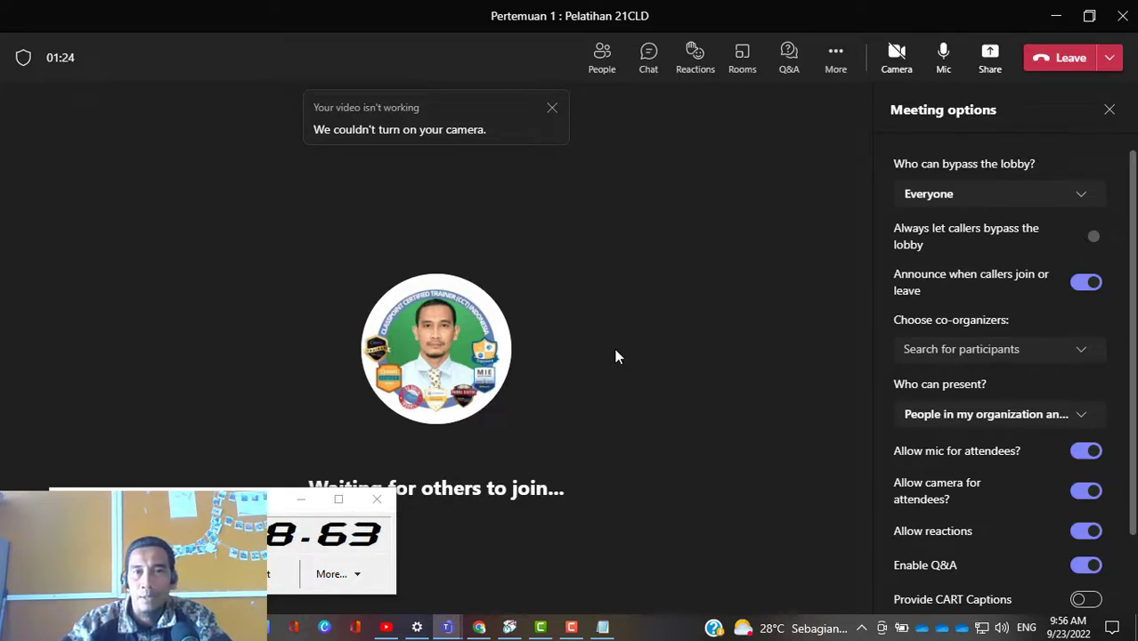
click(607, 68)
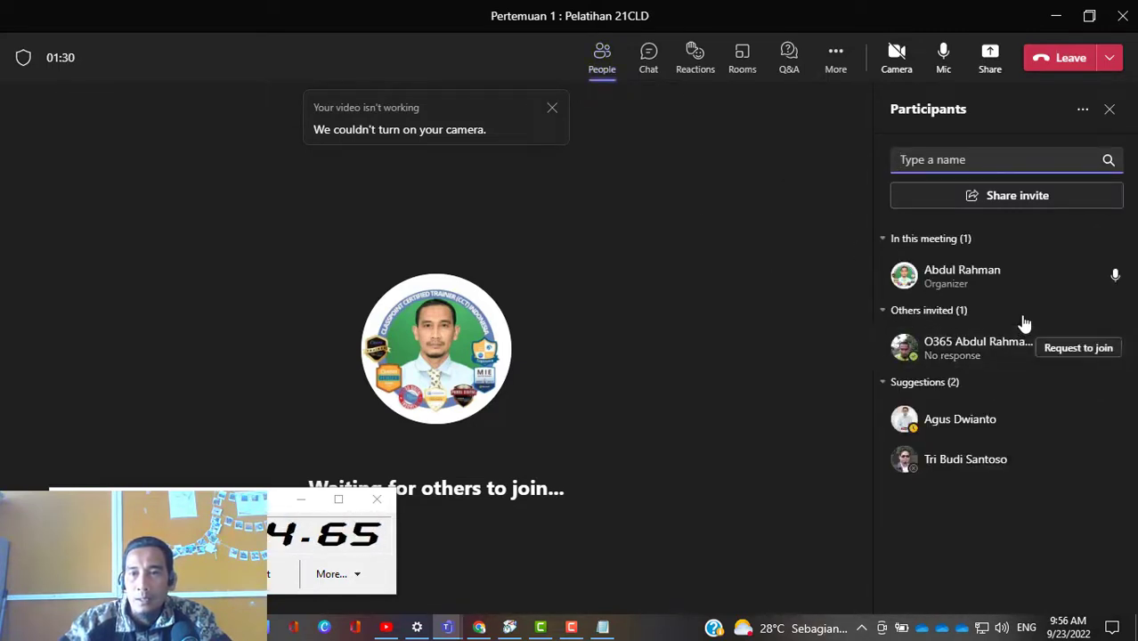
click(1074, 349)
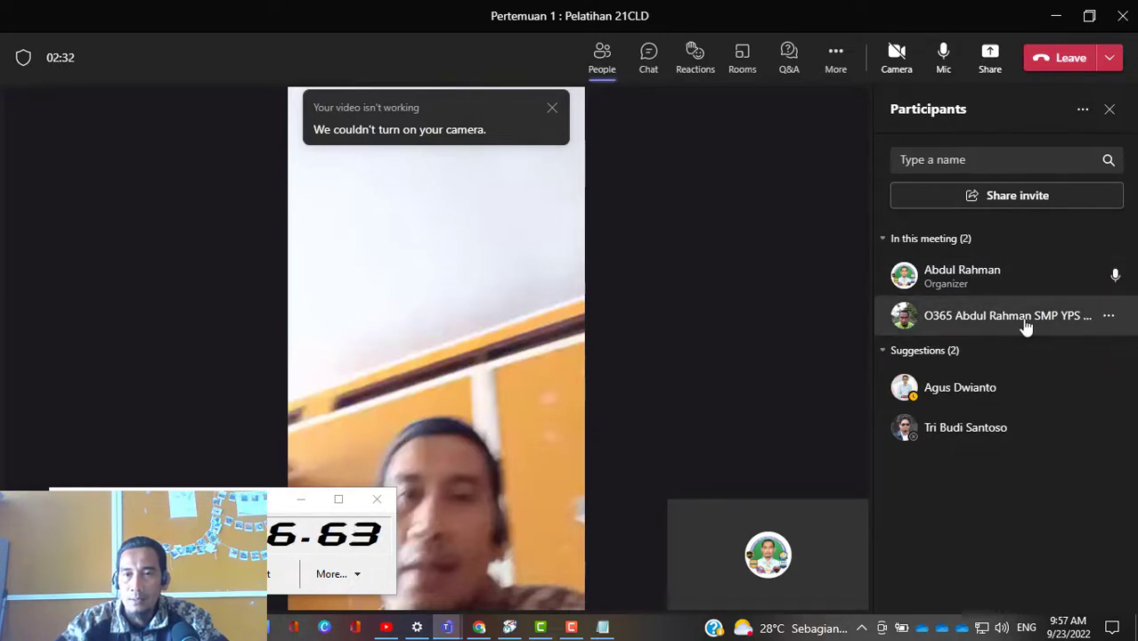
Step: Change the joined guest participant's role in the meeting to attendee
click(1110, 319)
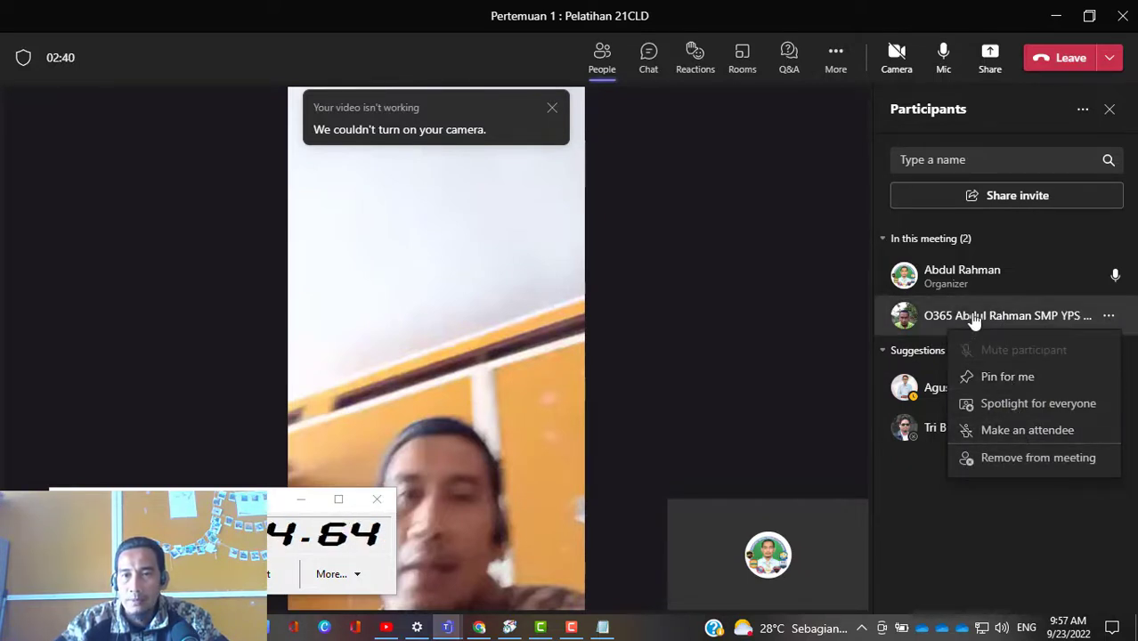
click(1046, 442)
click(752, 347)
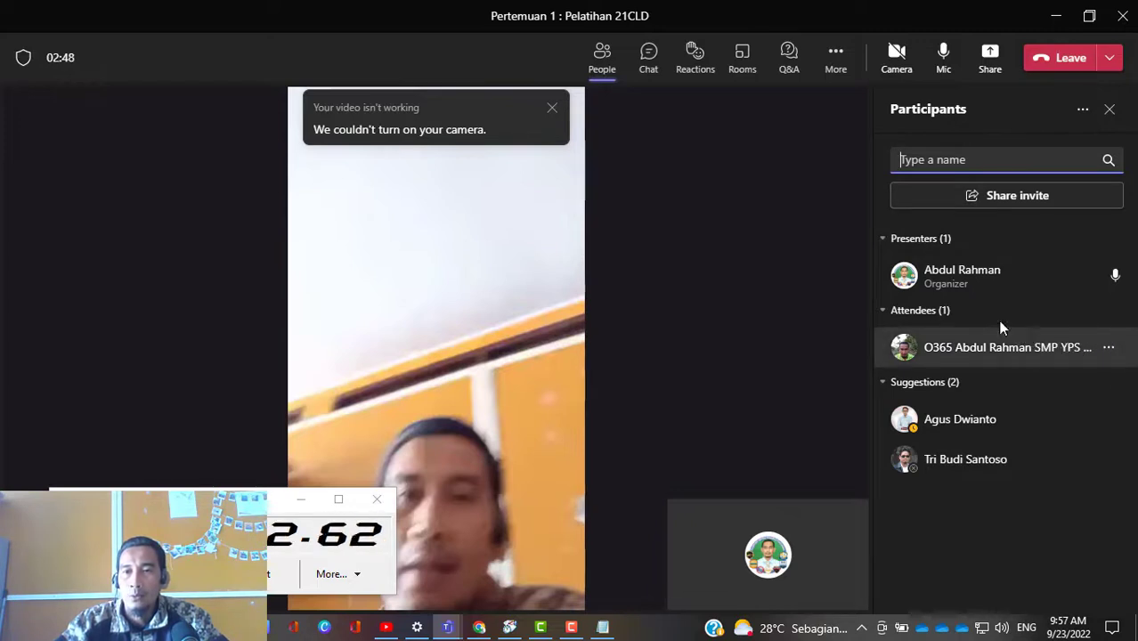
Step: Disable the attendee's mic, then allow that individual mic again
click(1108, 348)
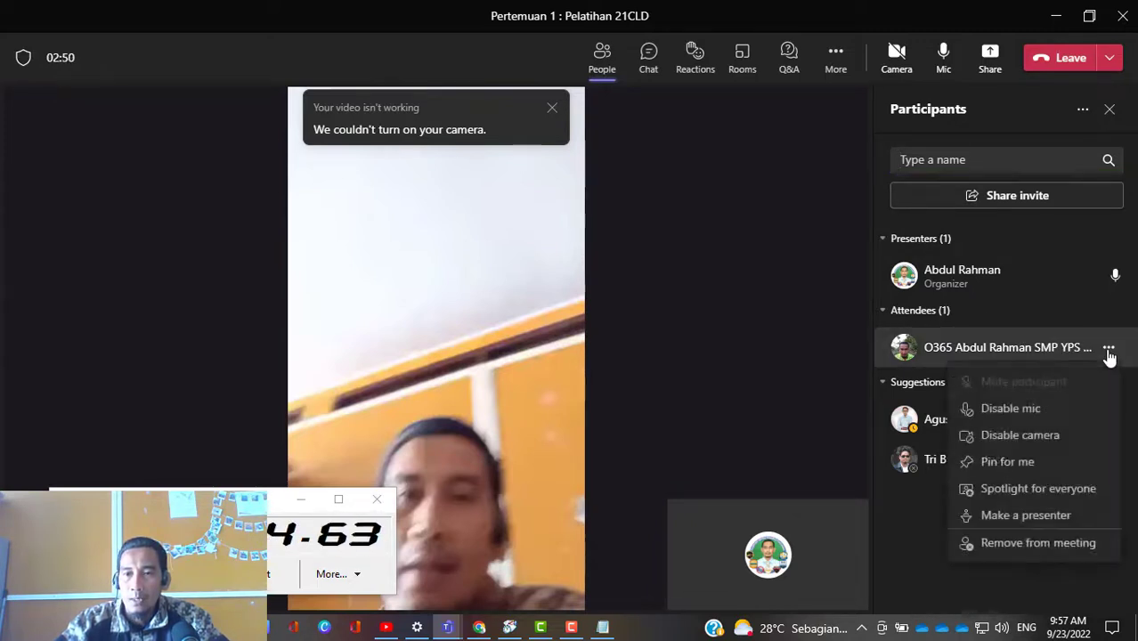
click(1014, 410)
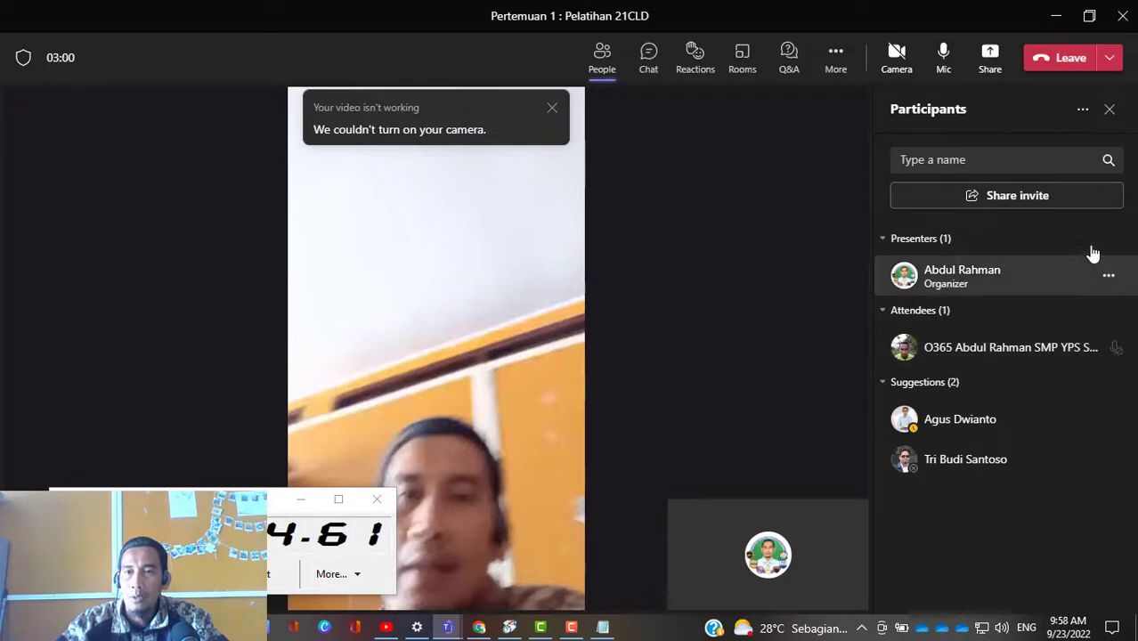
click(1109, 278)
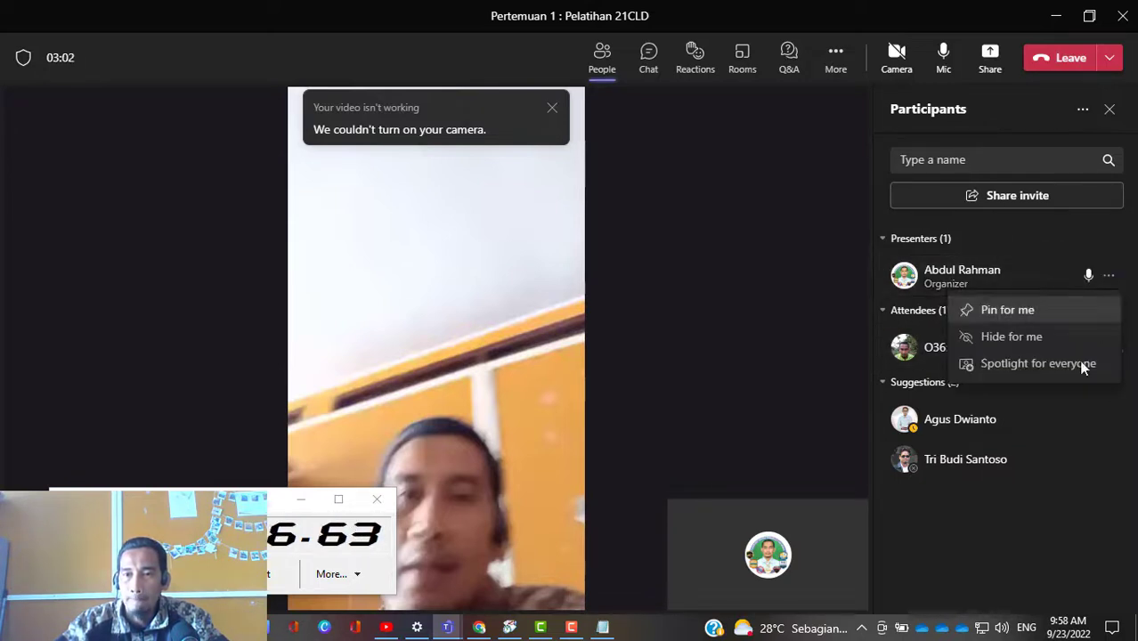
click(940, 352)
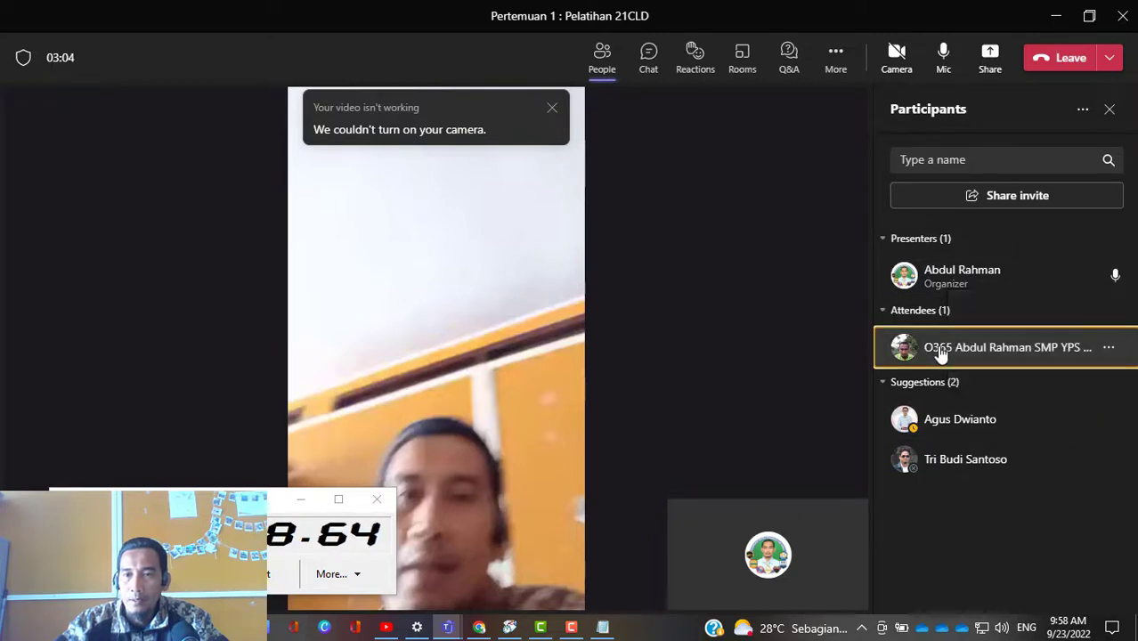
click(1108, 349)
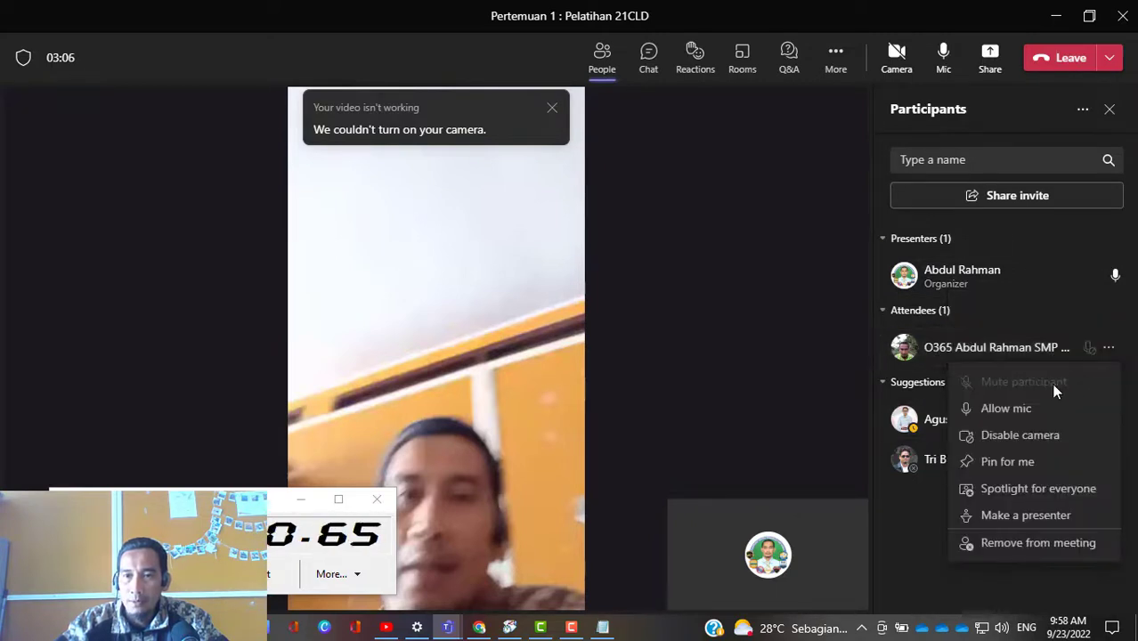
click(1072, 409)
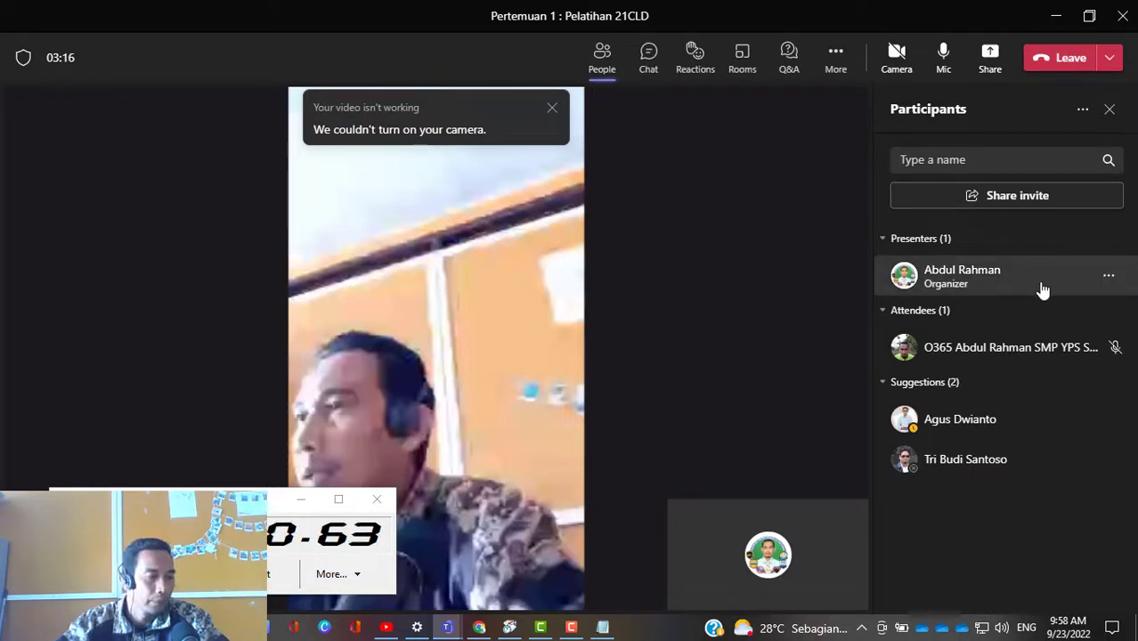
Step: Disable the mic for all attendees of the meeting
click(1082, 115)
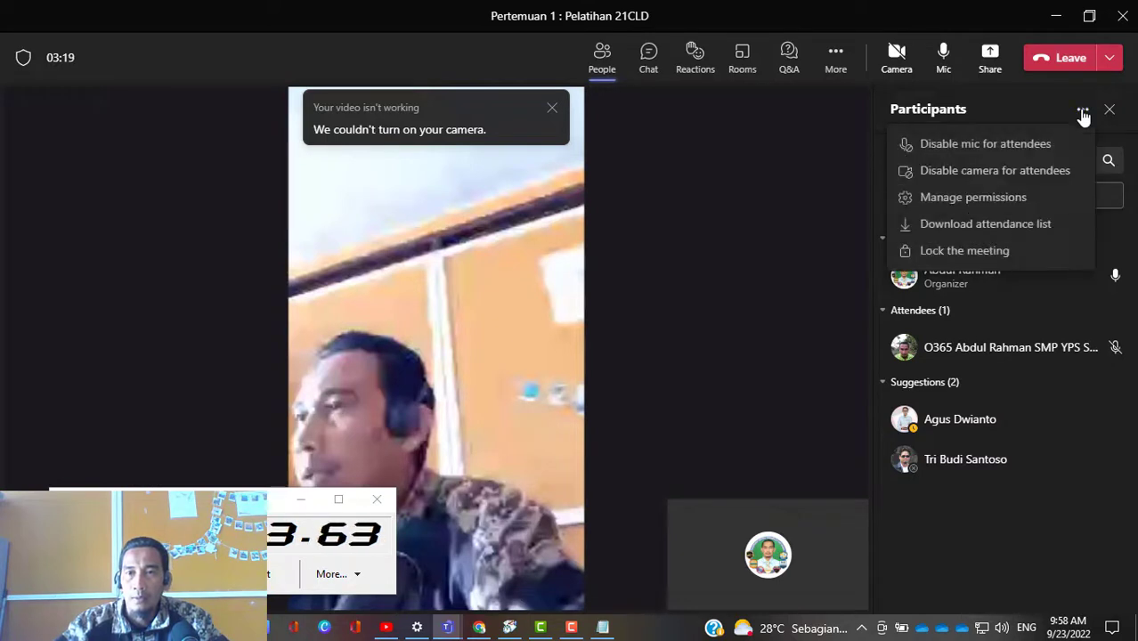
click(988, 145)
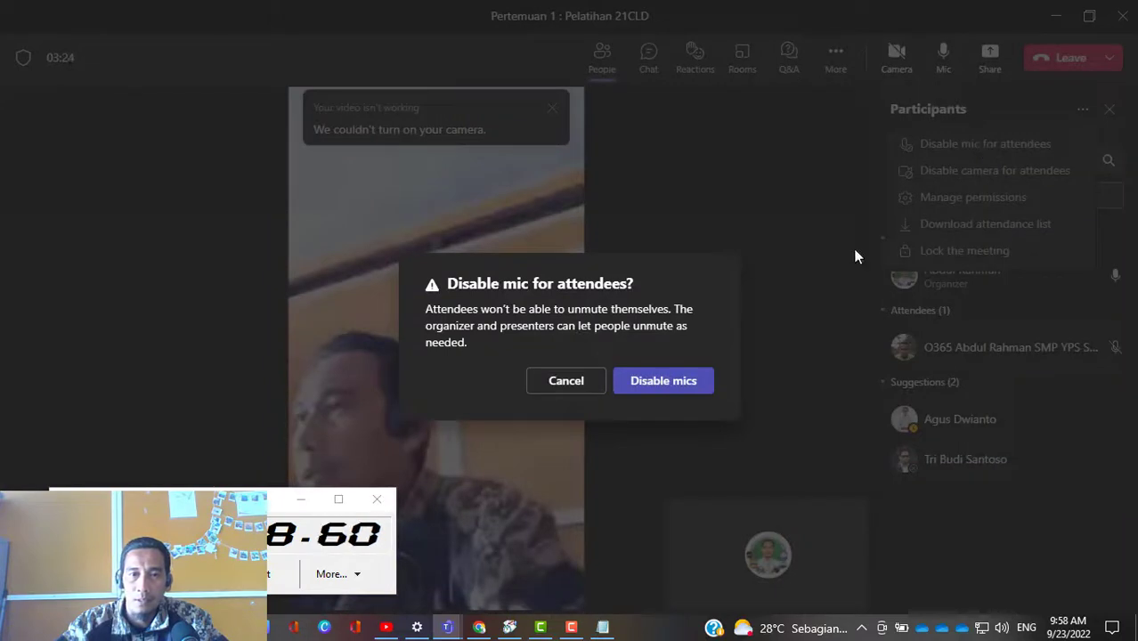
click(681, 382)
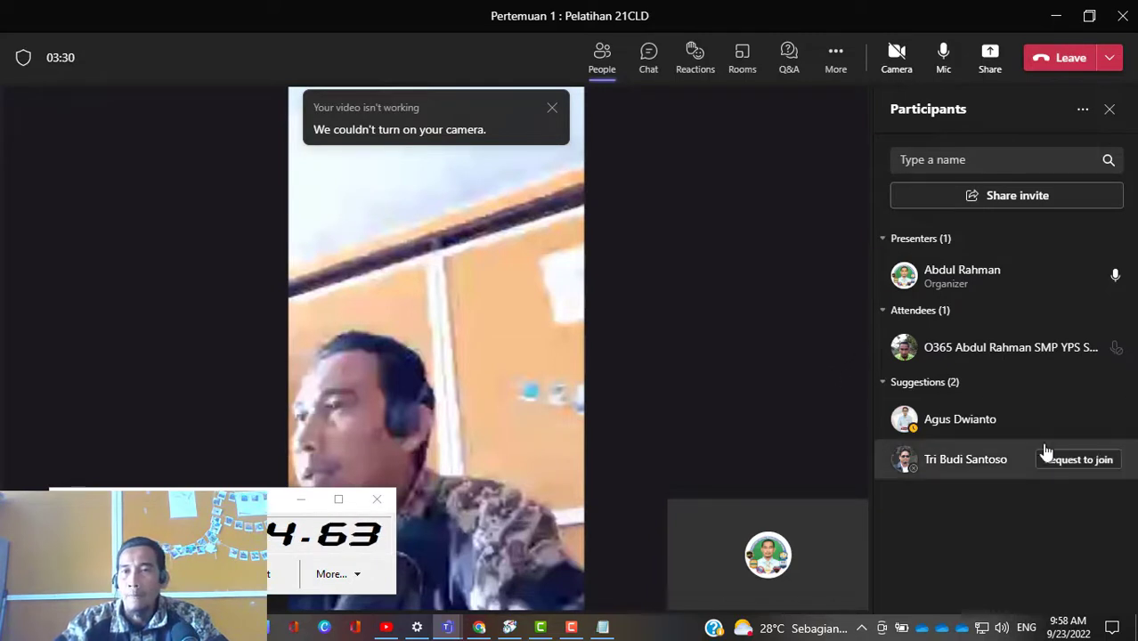
Step: Open the permission management page for the participants, review its meeting options, and return to the running Teams meeting
click(1083, 113)
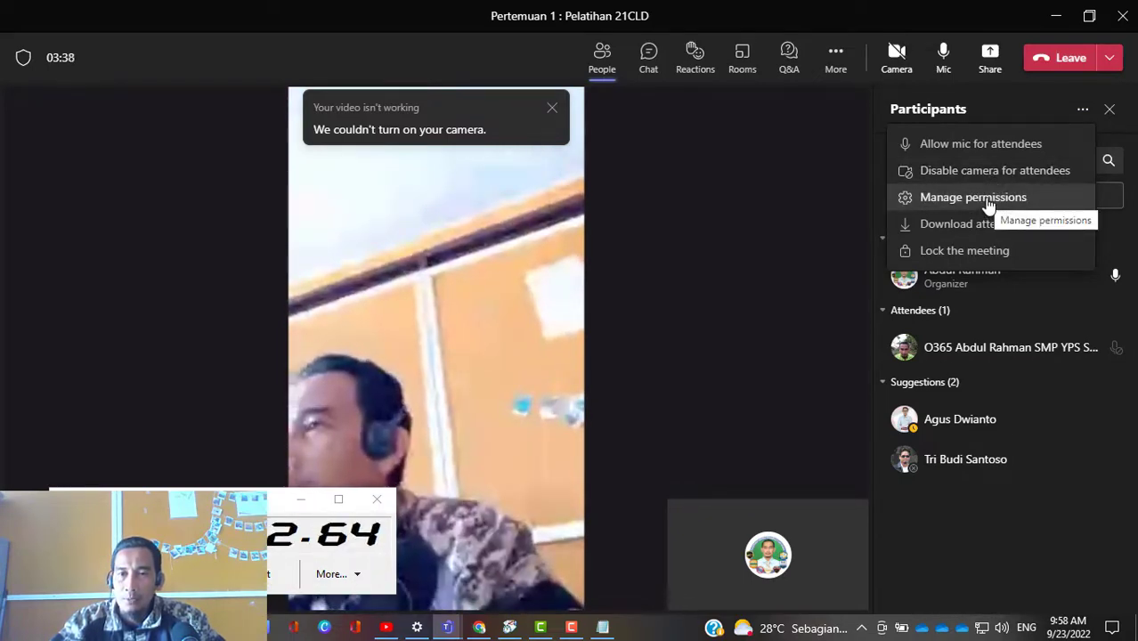
click(988, 204)
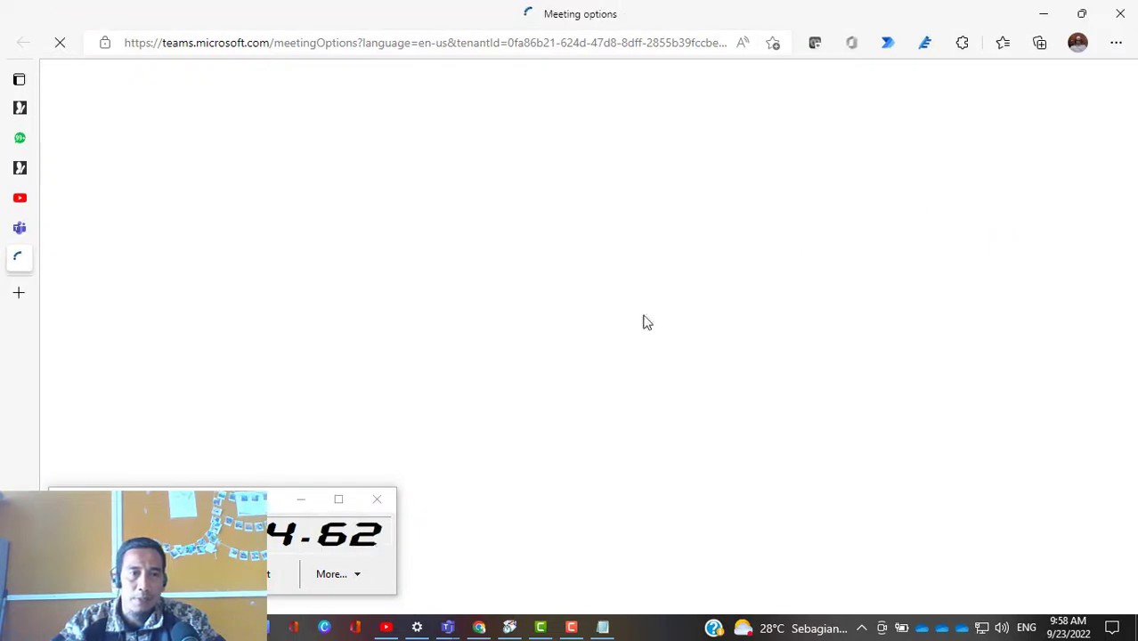
mouse_move(28, 297)
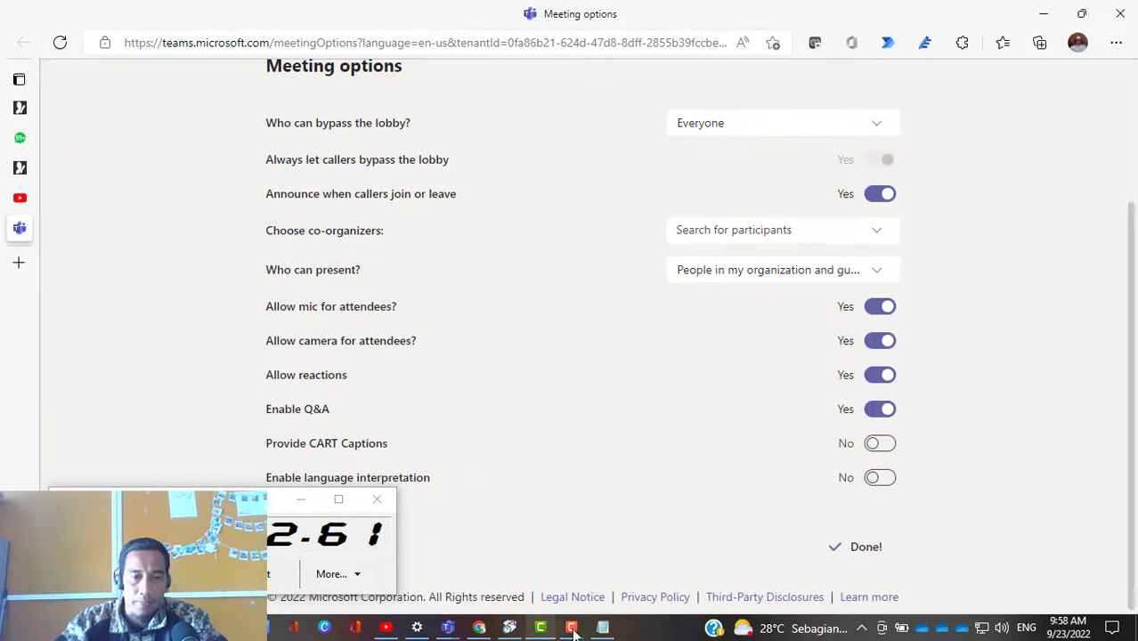
click(447, 627)
click(520, 570)
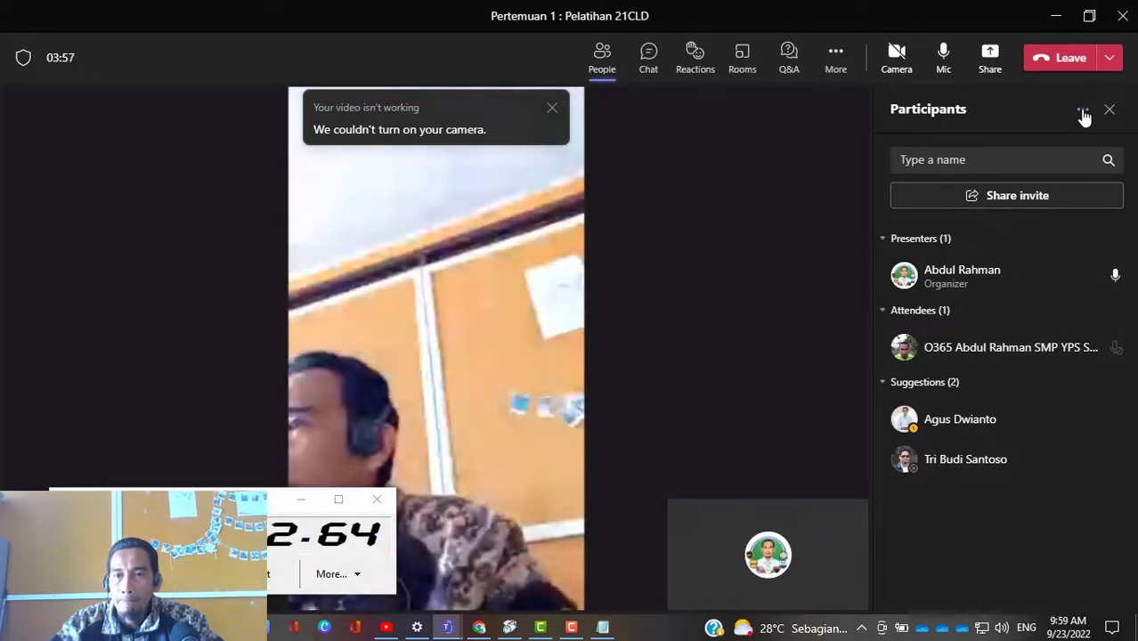
Step: Download the meeting's attendance list and open meetingAttendanceList (1).csv from the Downloads folder in Excel
click(1083, 112)
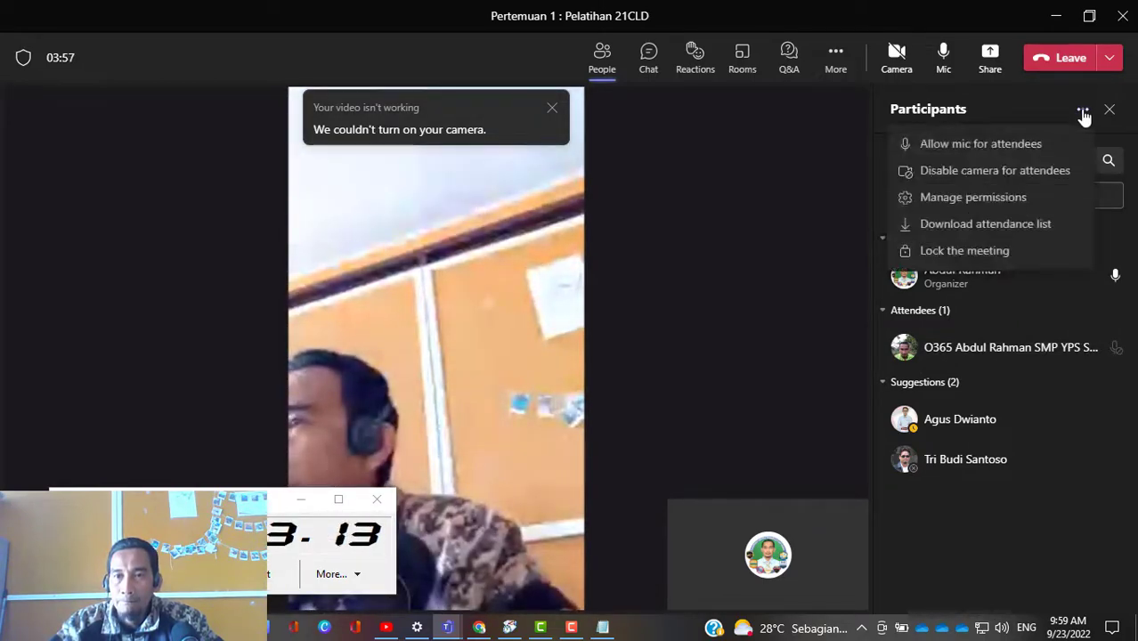
click(1017, 227)
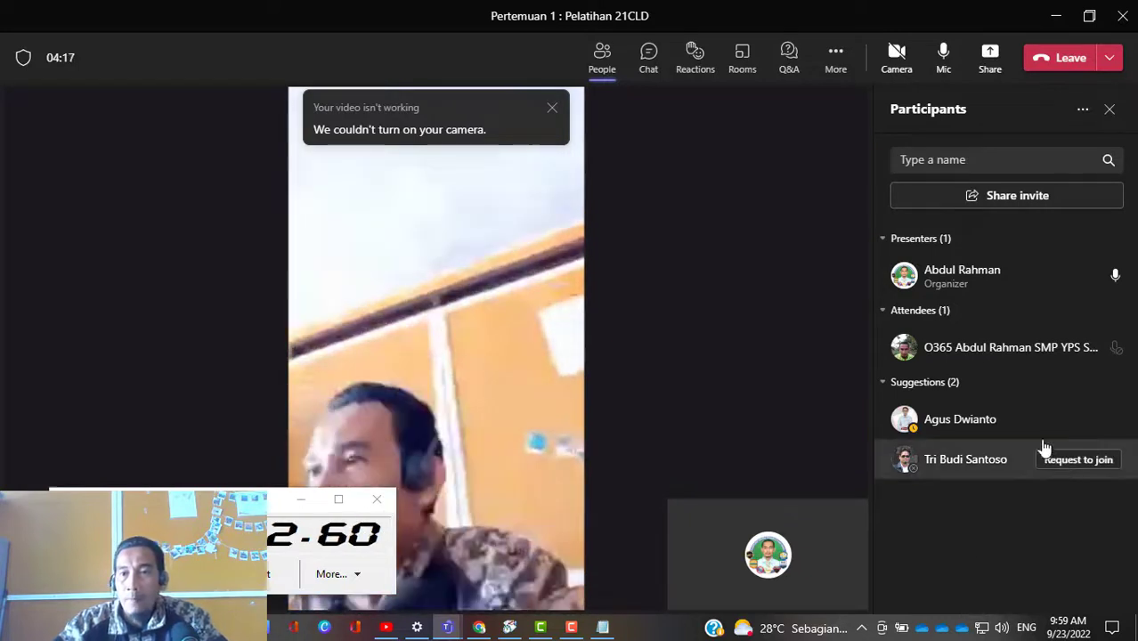
mouse_move(1074, 275)
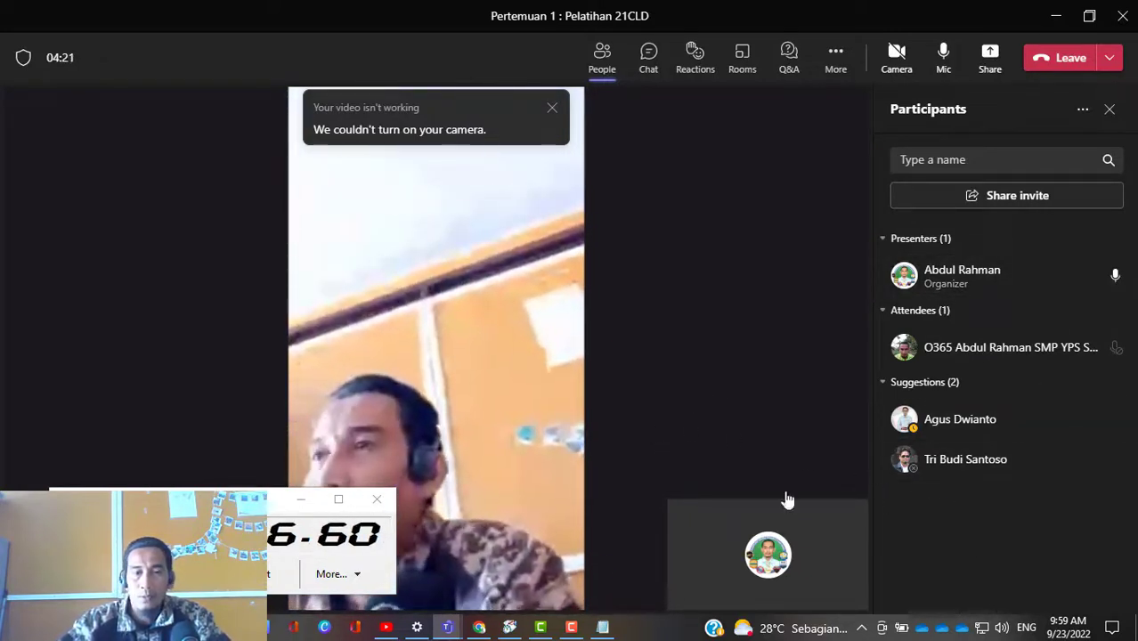
click(169, 627)
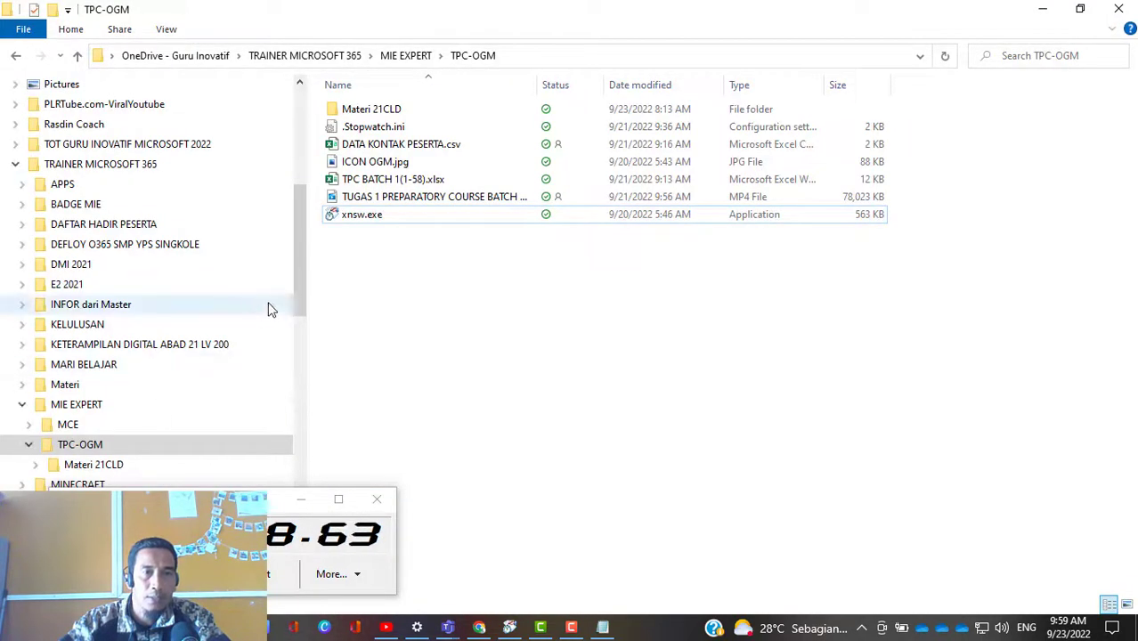
scroll(143, 160, up, 5)
scroll(122, 165, up, 2)
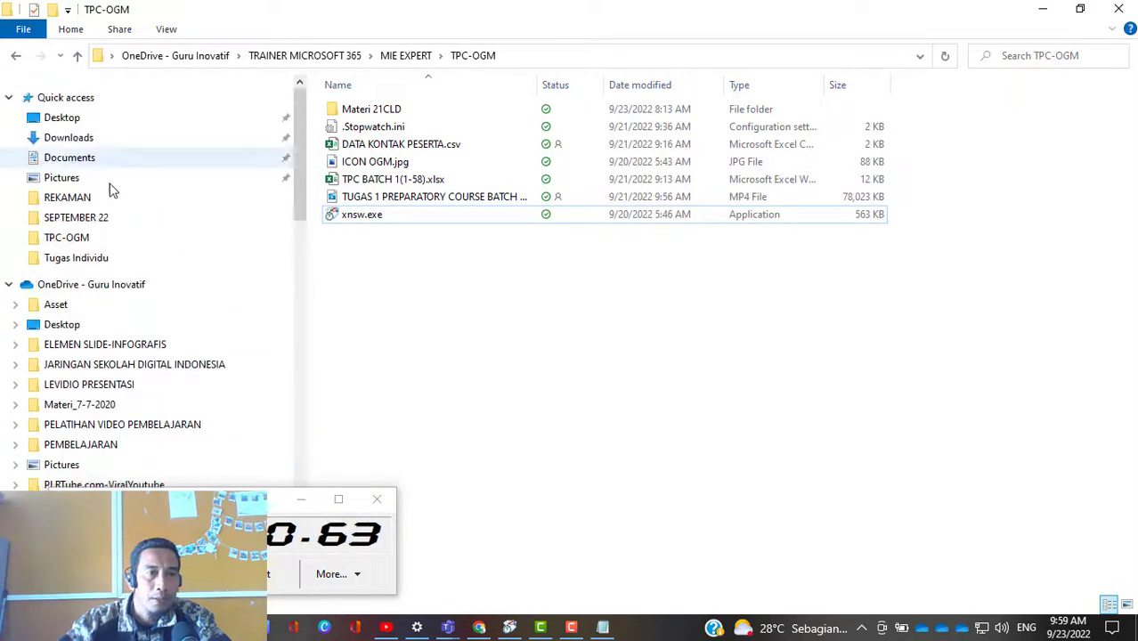
click(96, 140)
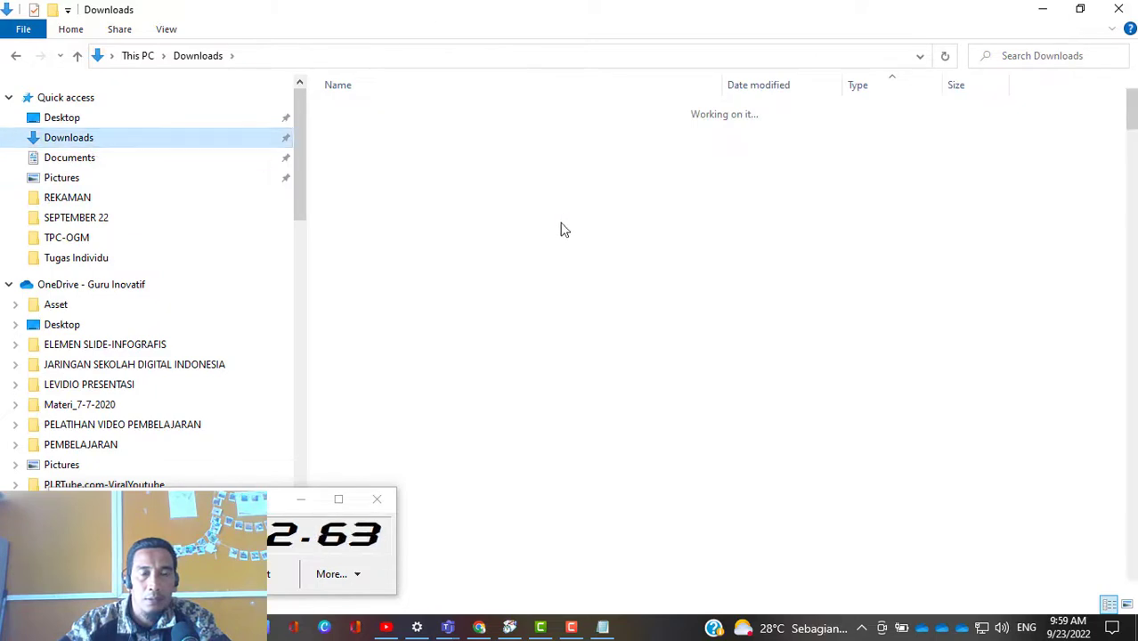
click(430, 136)
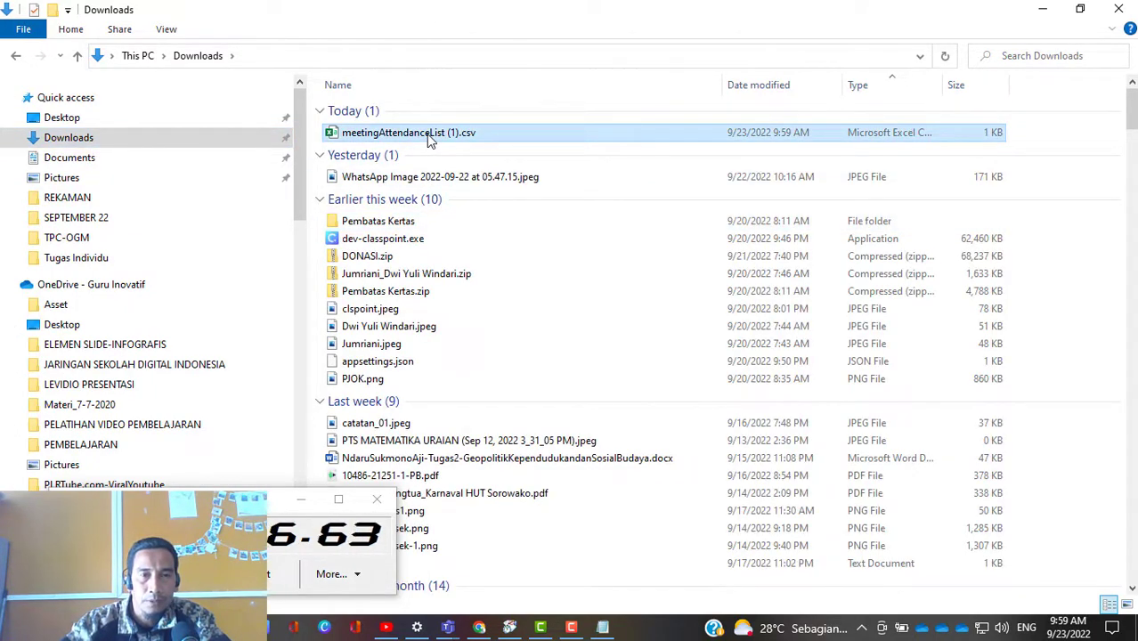
double_click(430, 135)
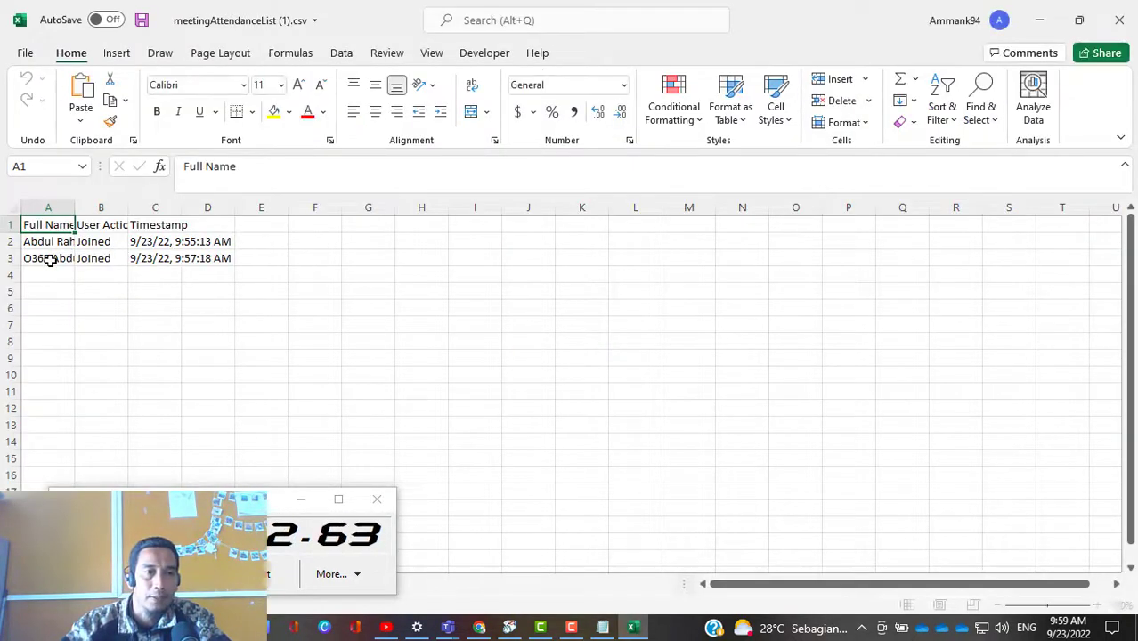
Step: Fit the Full Name and User Action columns to their contents, review the join timestamps, and close the attendance file
click(45, 258)
double_click(75, 208)
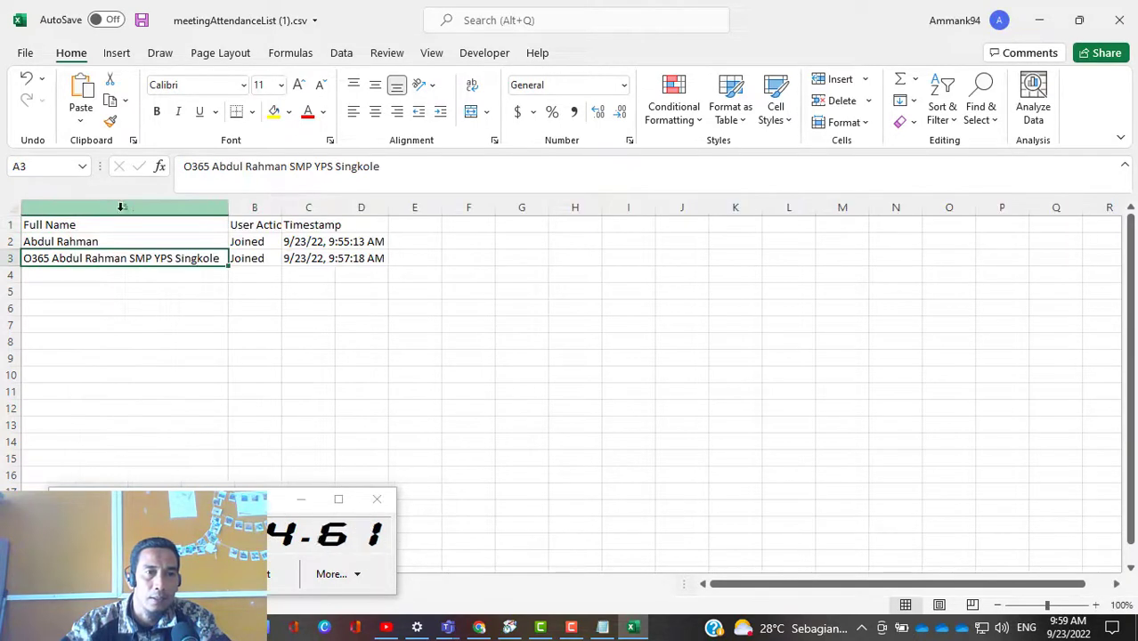
double_click(280, 207)
click(252, 258)
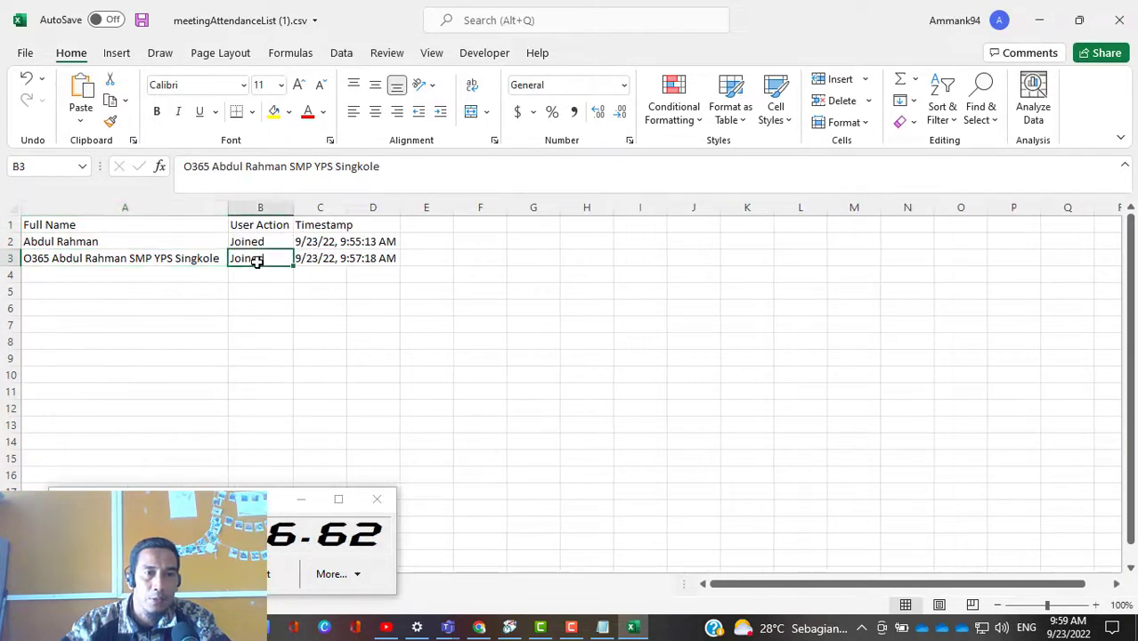
click(329, 260)
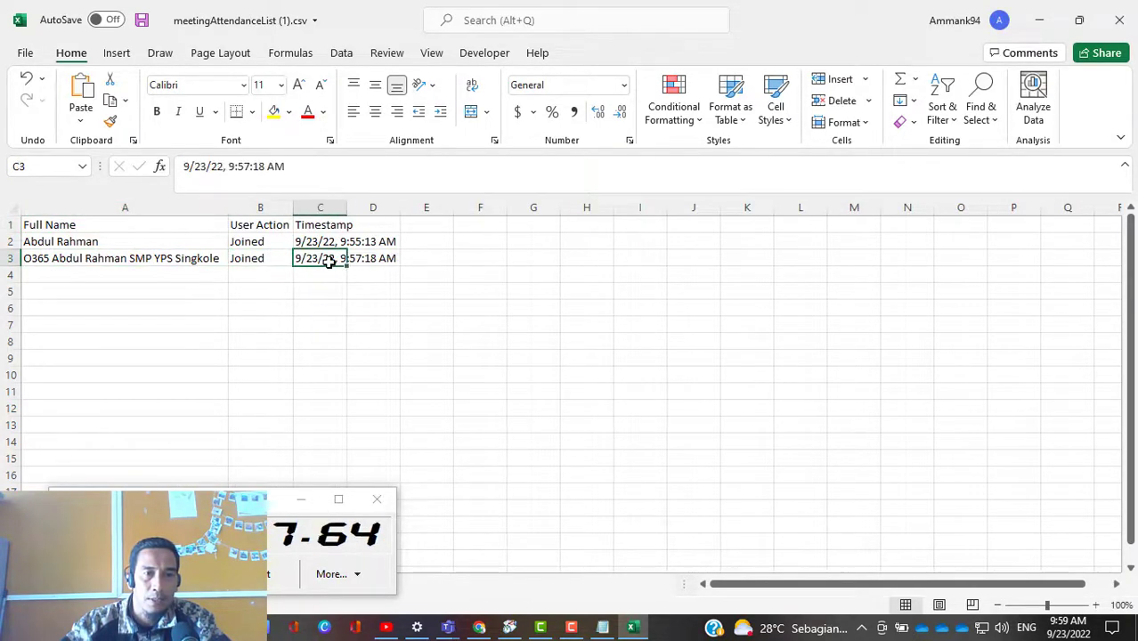
click(383, 304)
click(1119, 20)
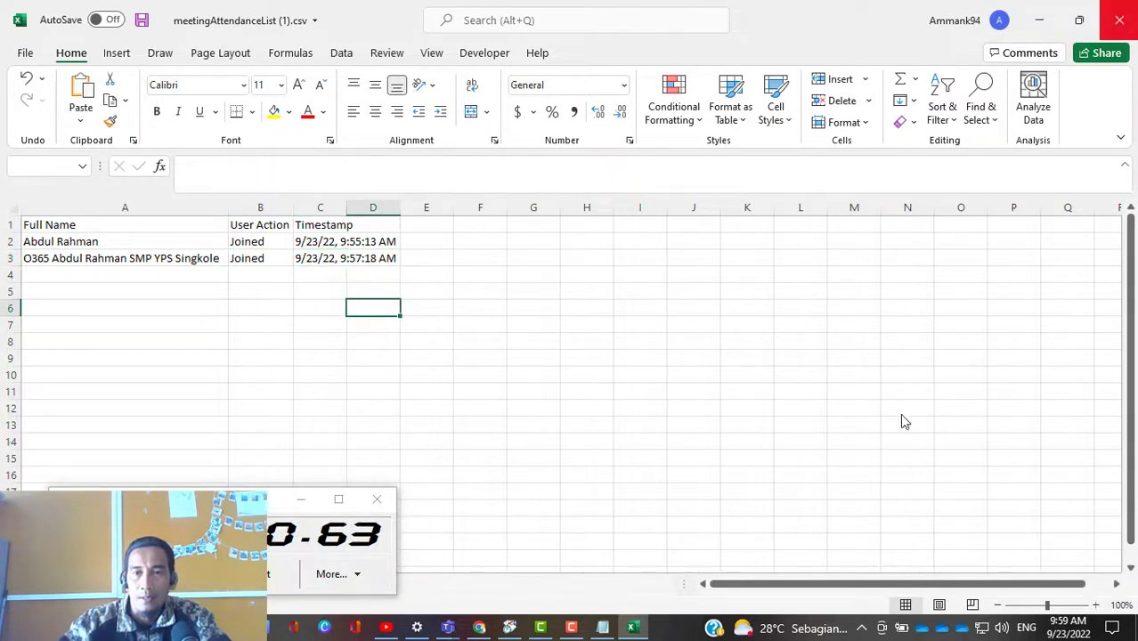
click(554, 340)
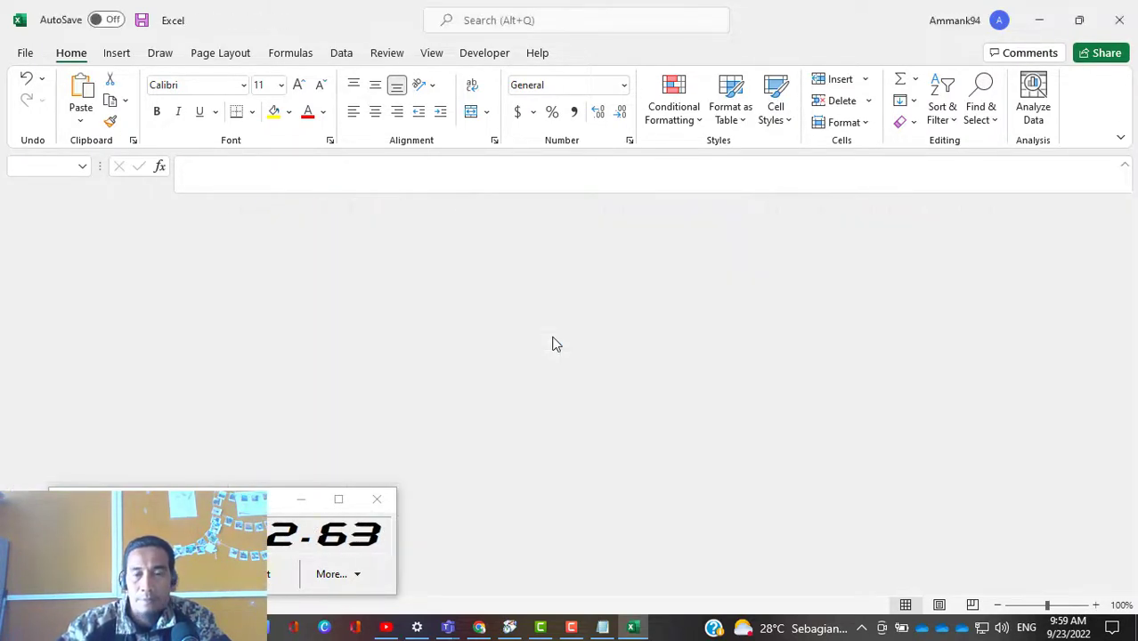
Step: Switch back to the running Pertemuan 1 meeting in Teams, start recording it, and dismiss the camera notice
mouse_move(447, 627)
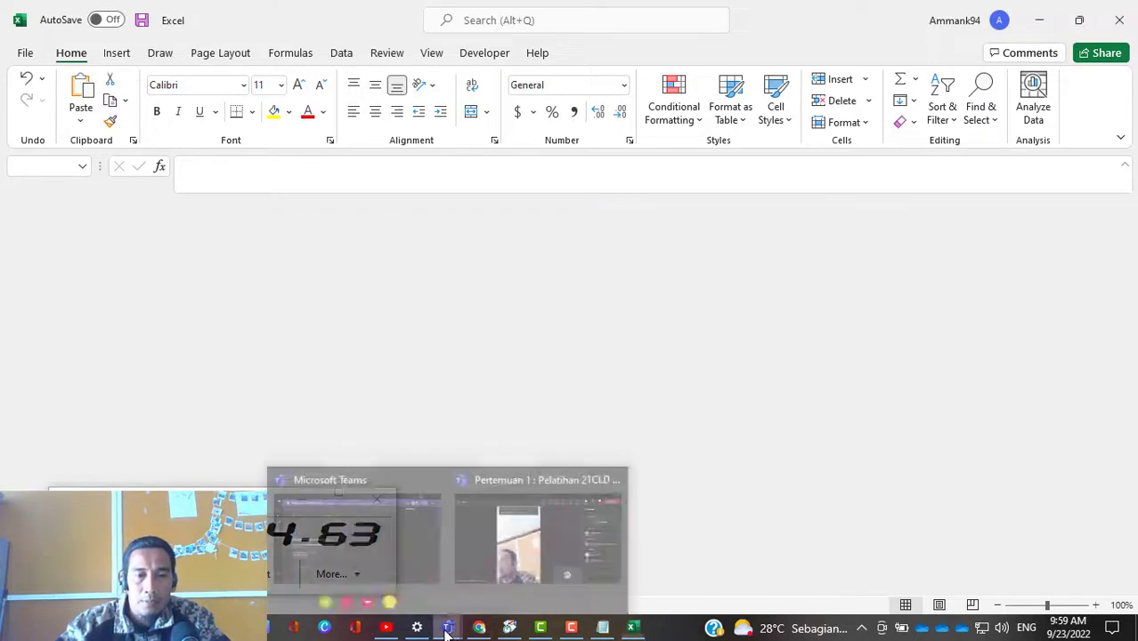
click(551, 531)
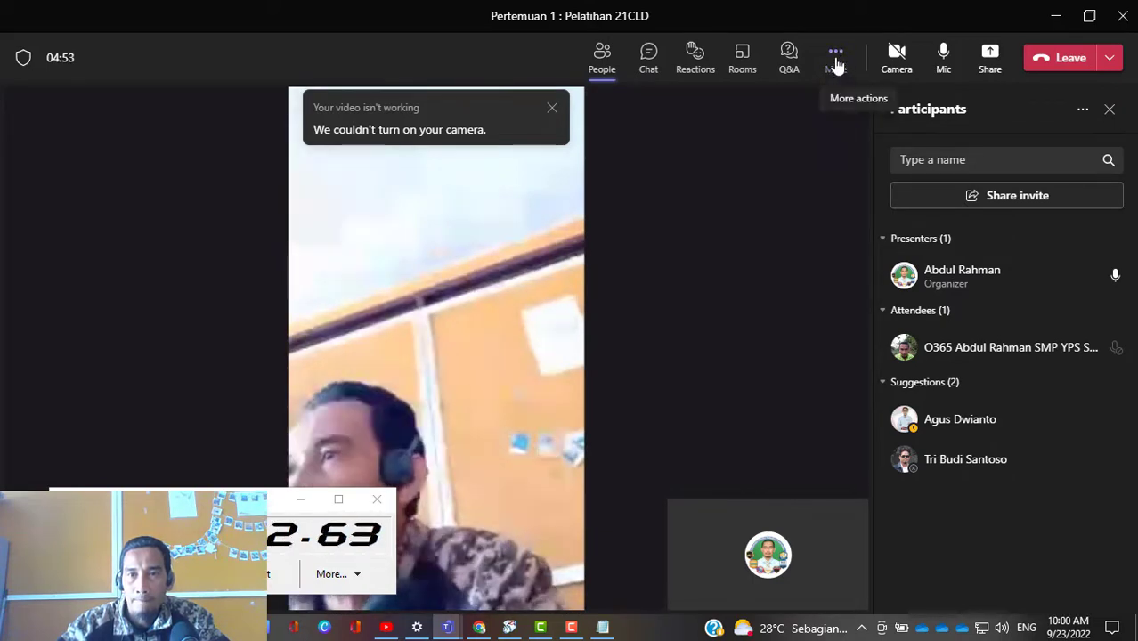
click(835, 77)
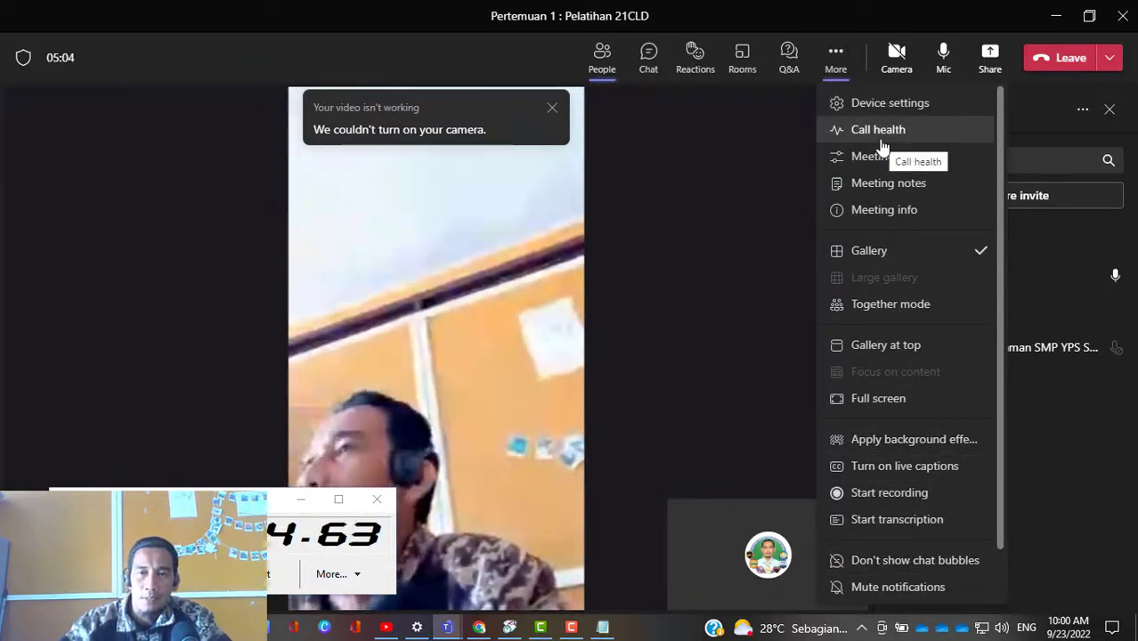
click(695, 158)
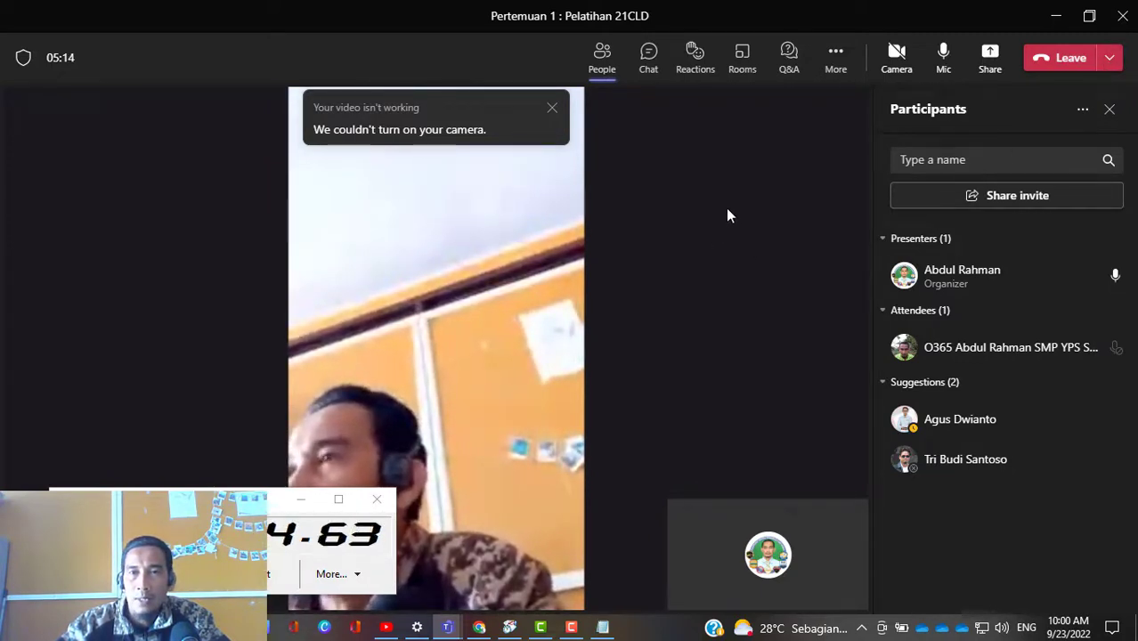
click(837, 58)
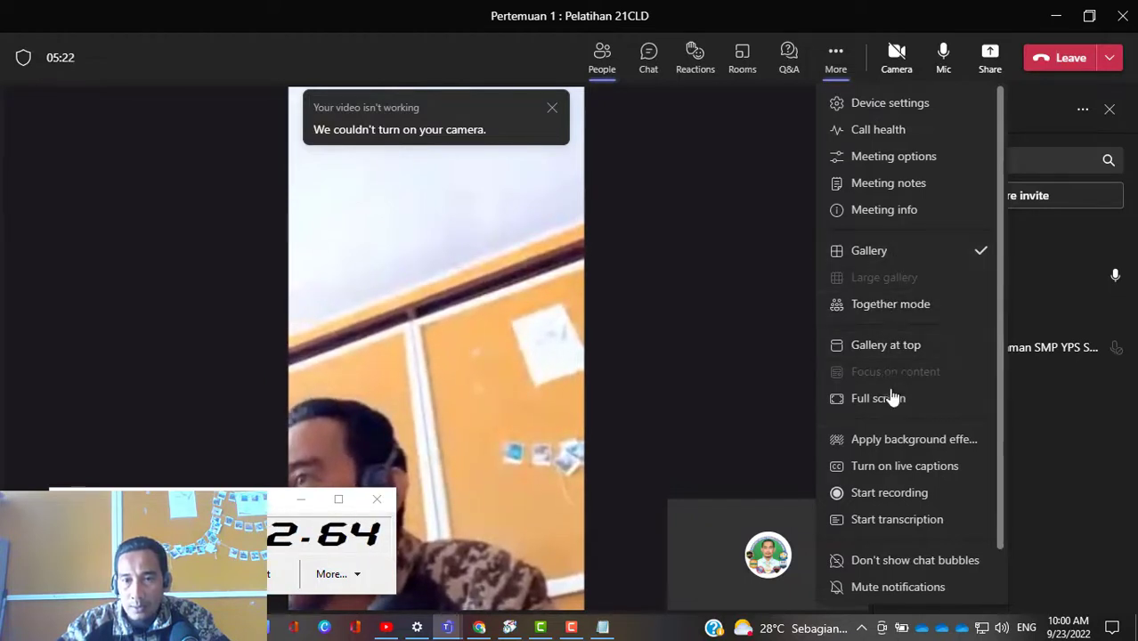
click(893, 501)
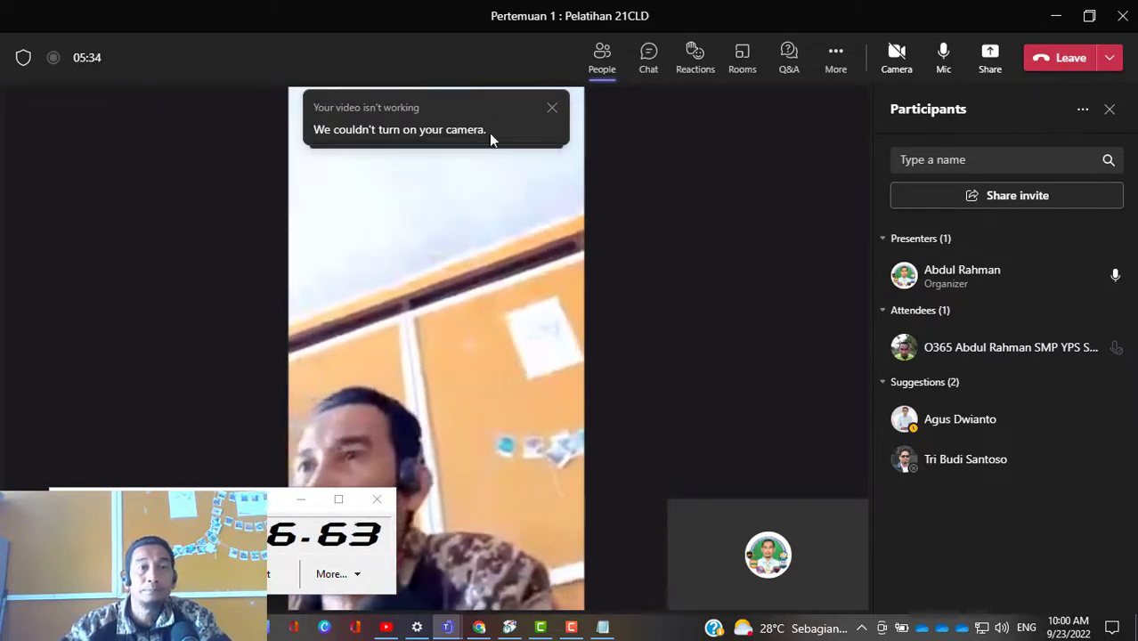
click(552, 111)
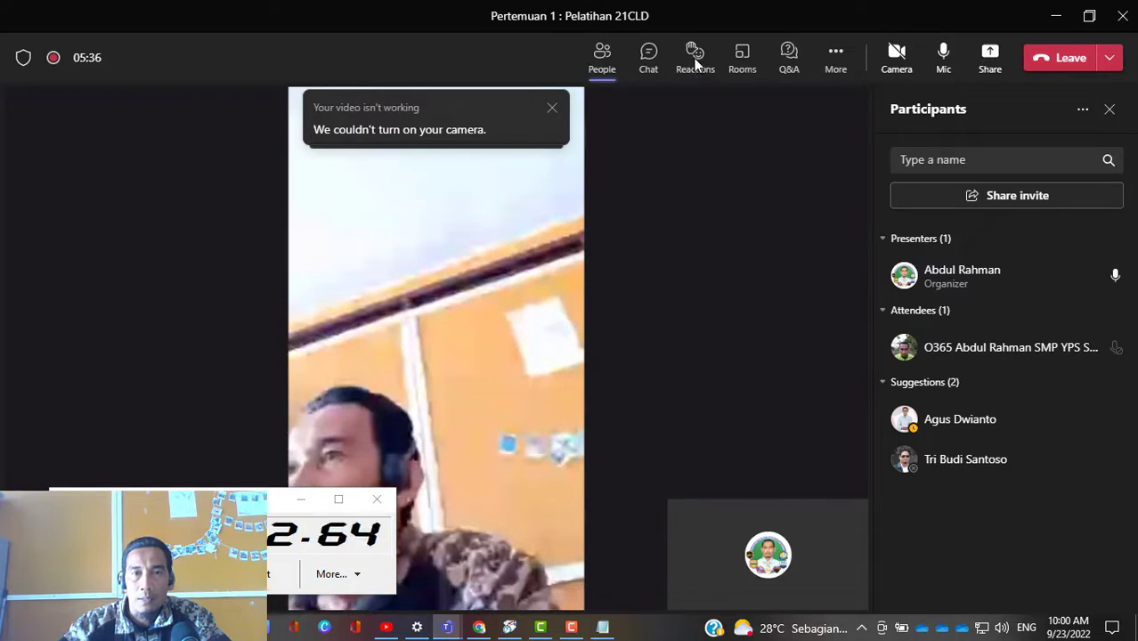
Step: View the meeting chat and the meeting's Q&A pane
click(648, 62)
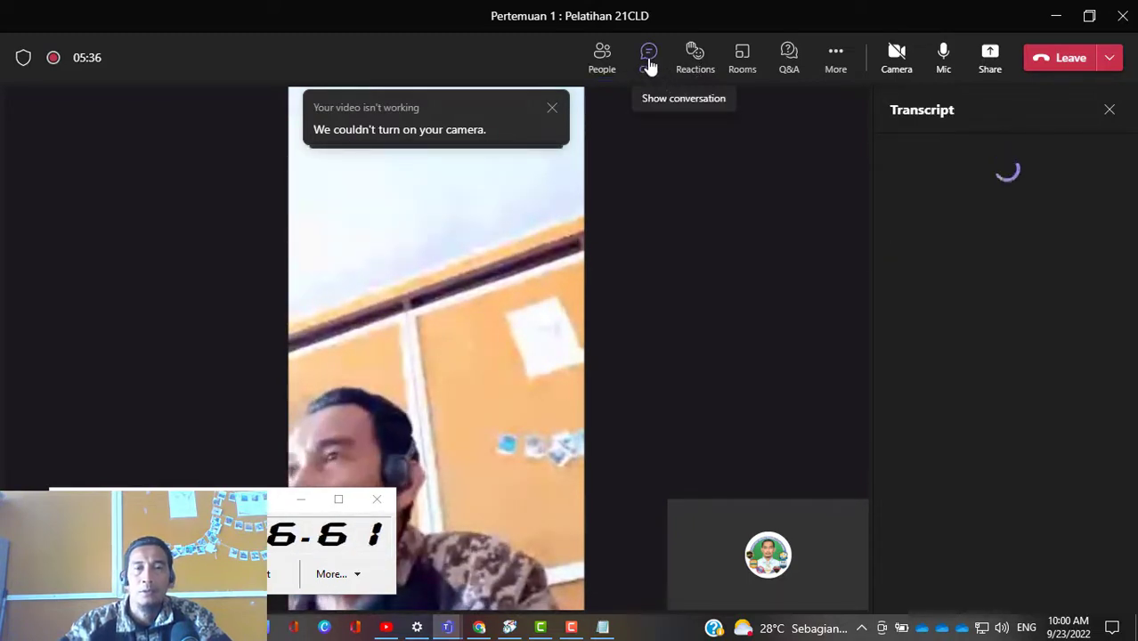
click(650, 66)
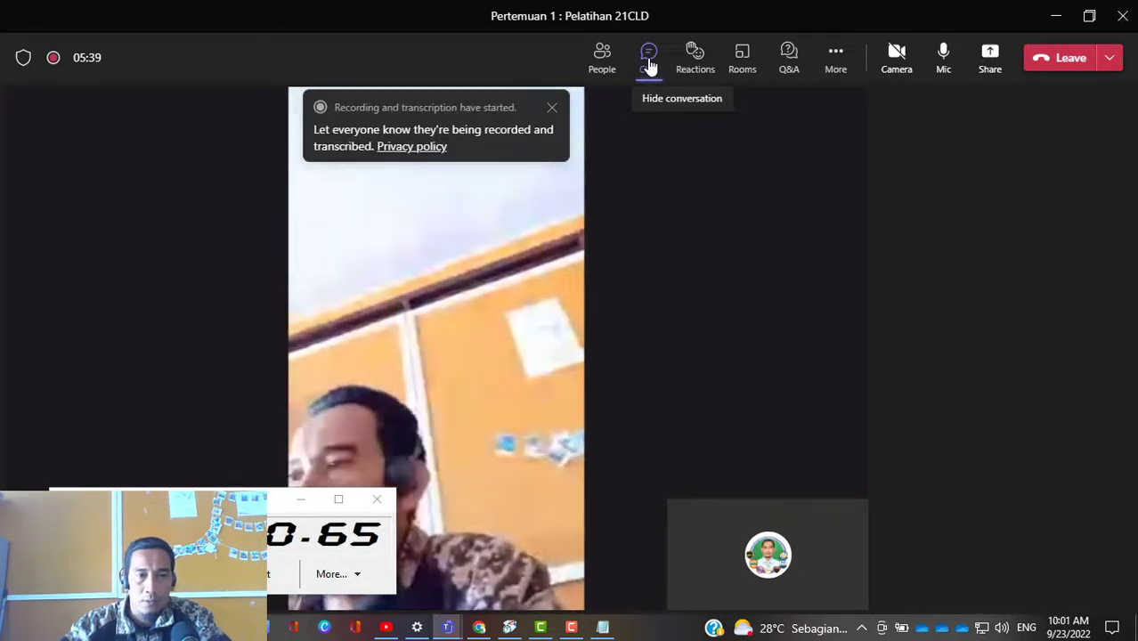
click(788, 75)
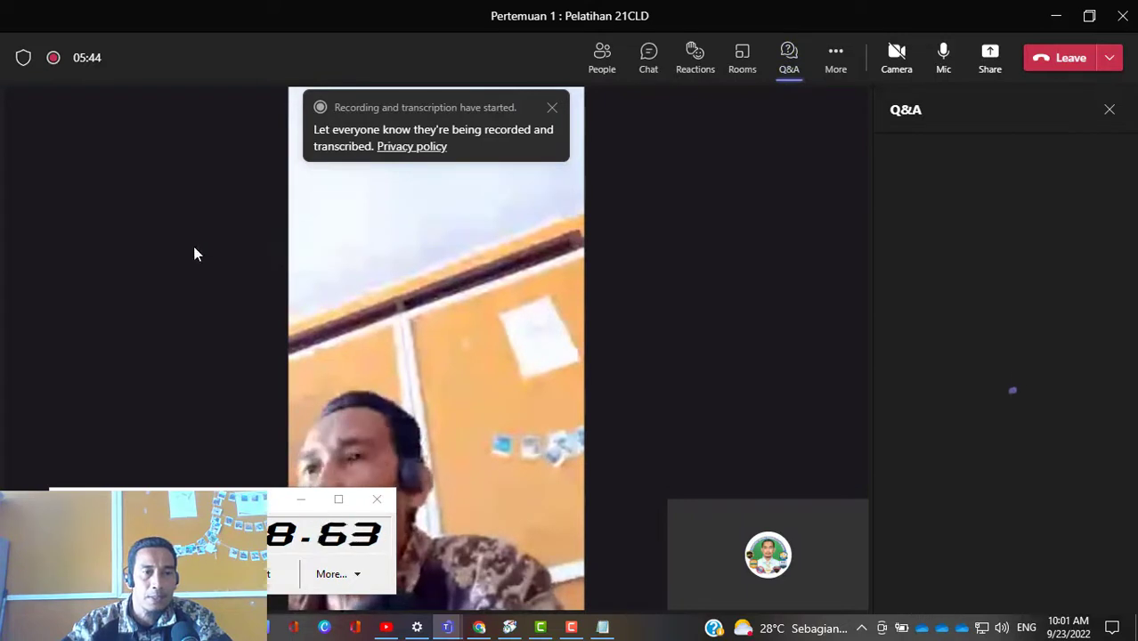
Step: End the meeting for everyone and close its details page in the main Teams window
click(1110, 60)
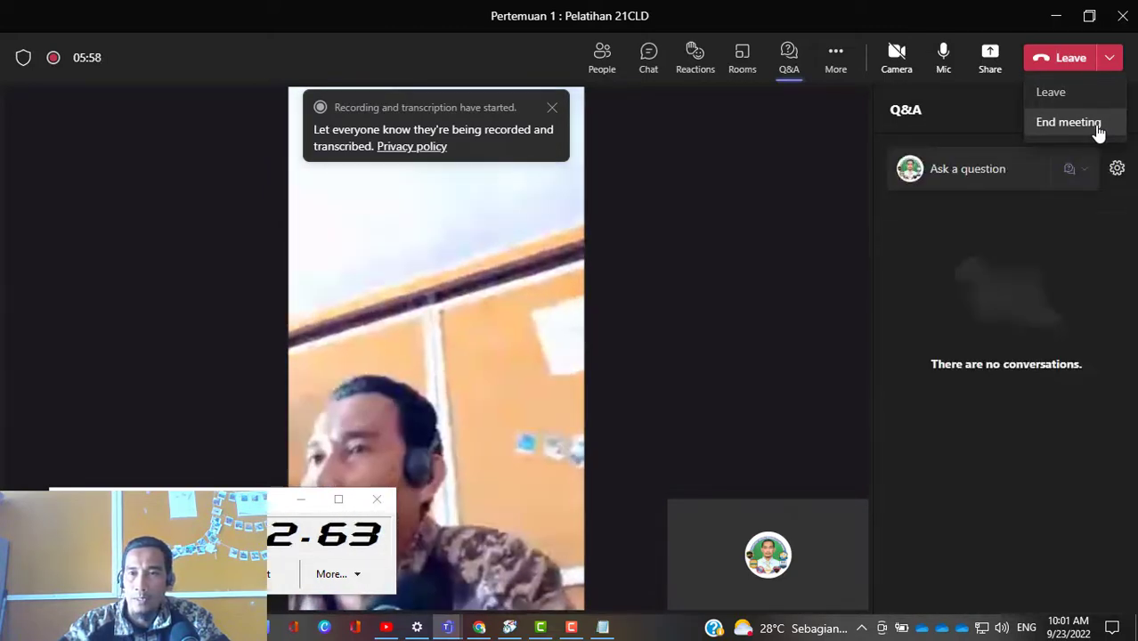
click(1068, 123)
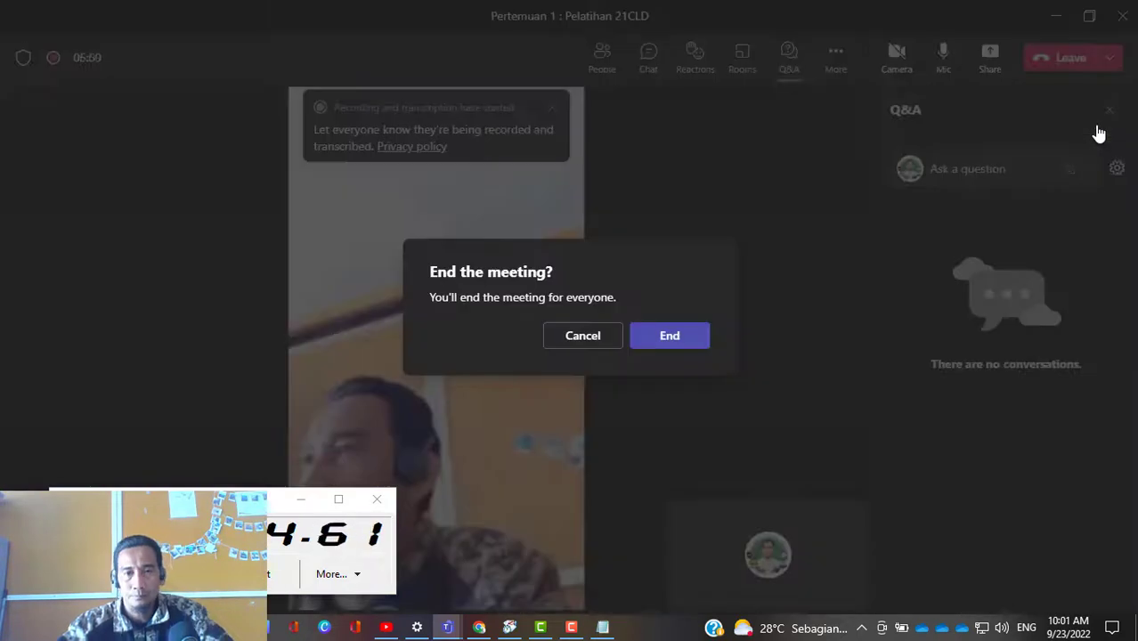
click(674, 335)
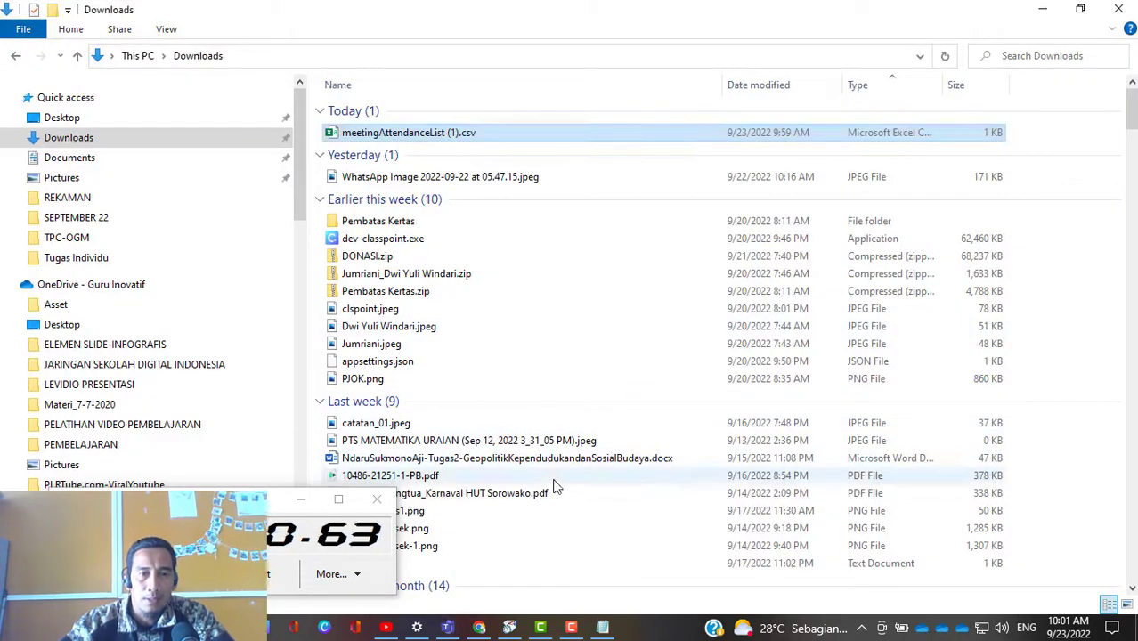
click(448, 628)
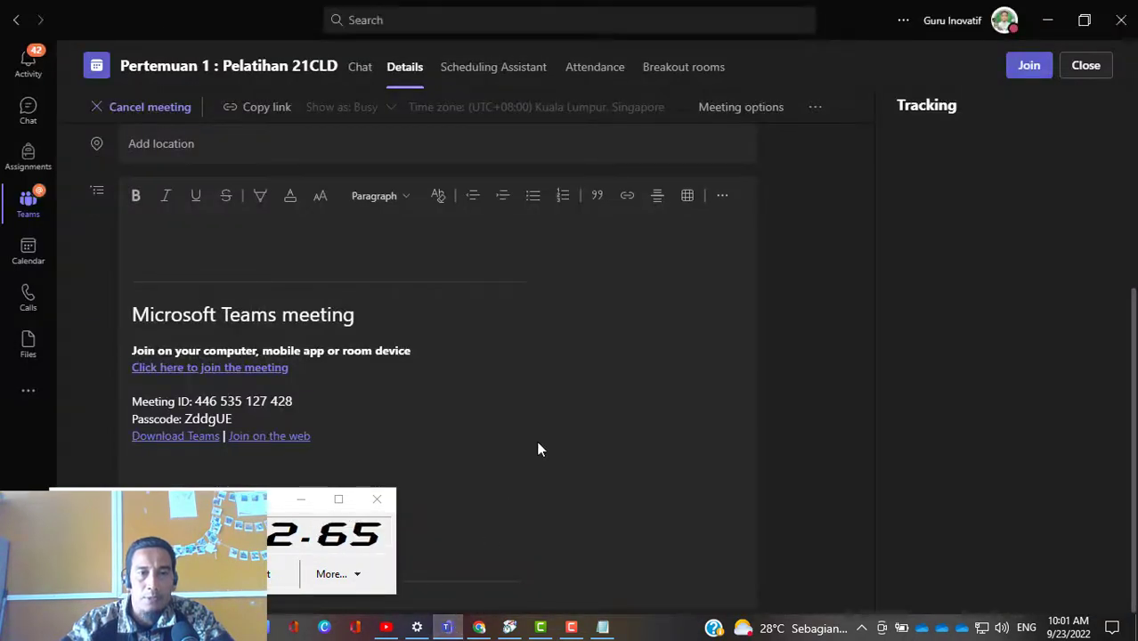
scroll(811, 356, up, 3)
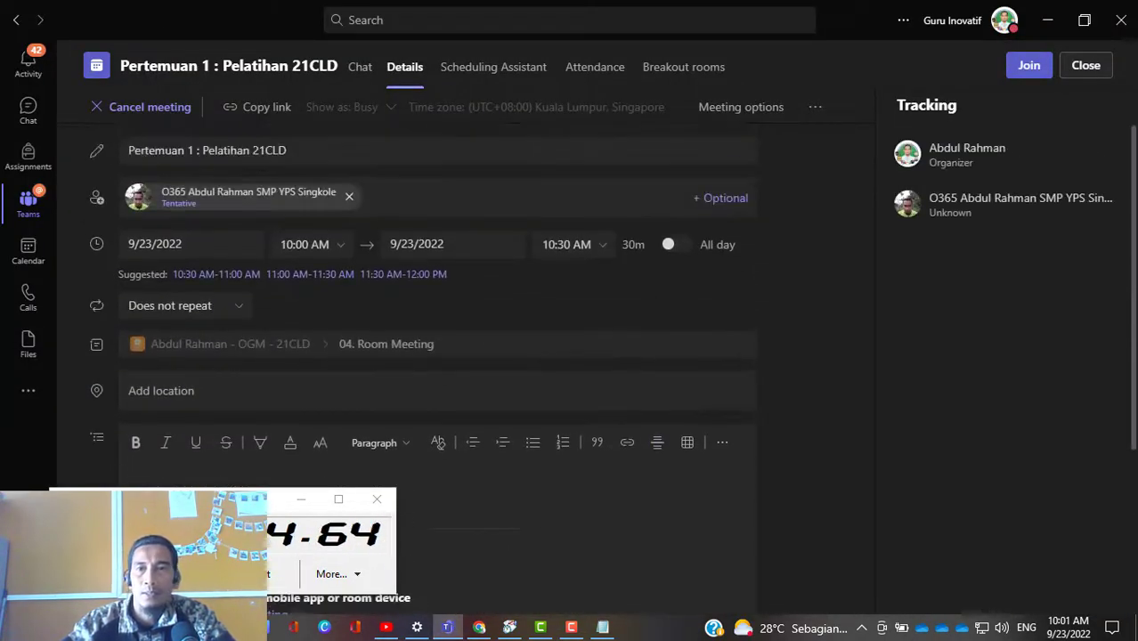
click(1085, 66)
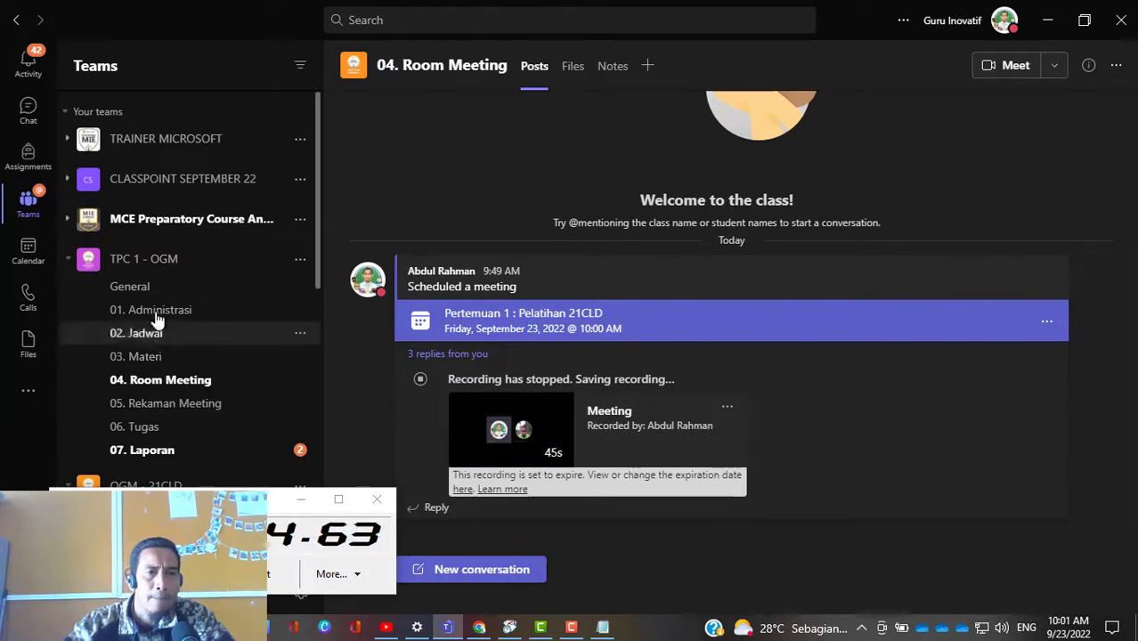
Step: Browse the General channel posts of TPC 1 - OGM, and view the General channel files of the 21CLD training class team
click(142, 287)
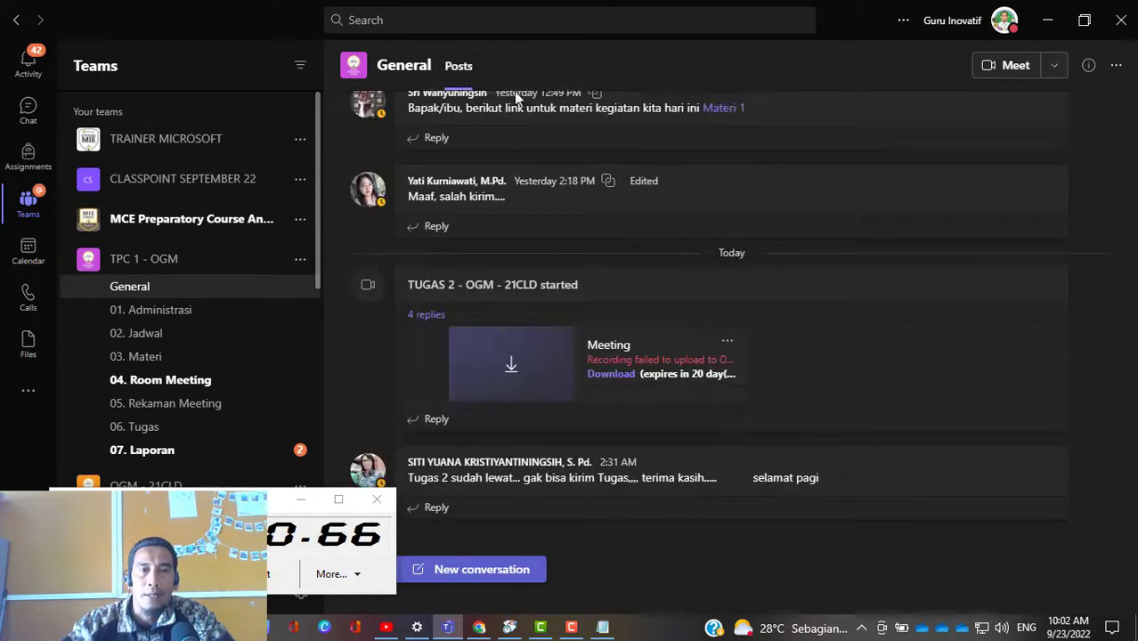
scroll(528, 132, up, 15)
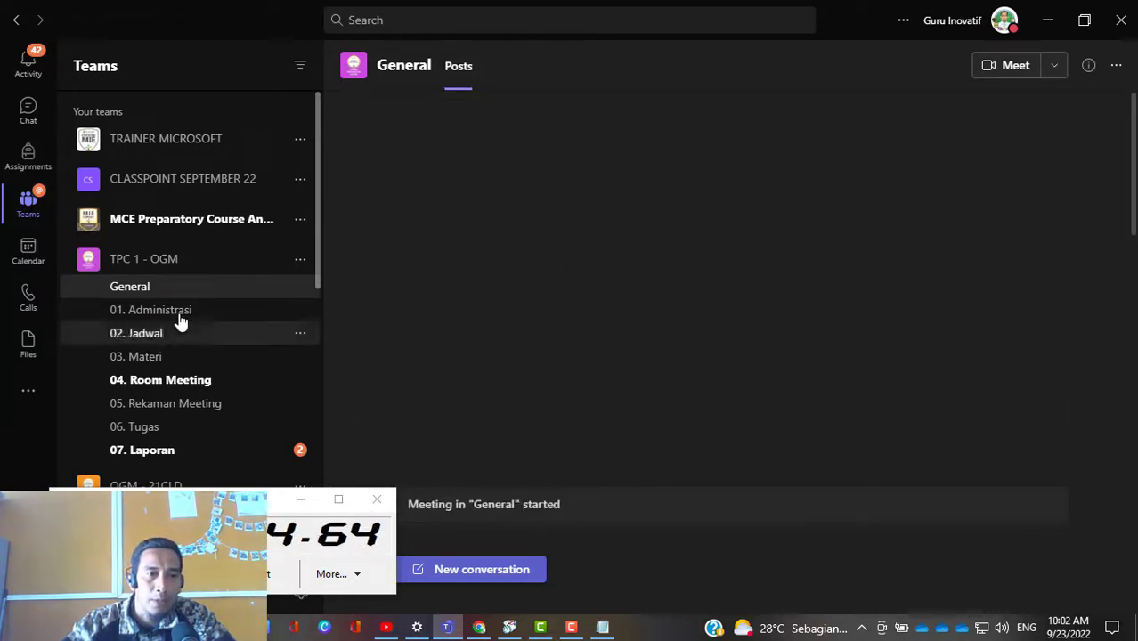
scroll(170, 343, down, 7)
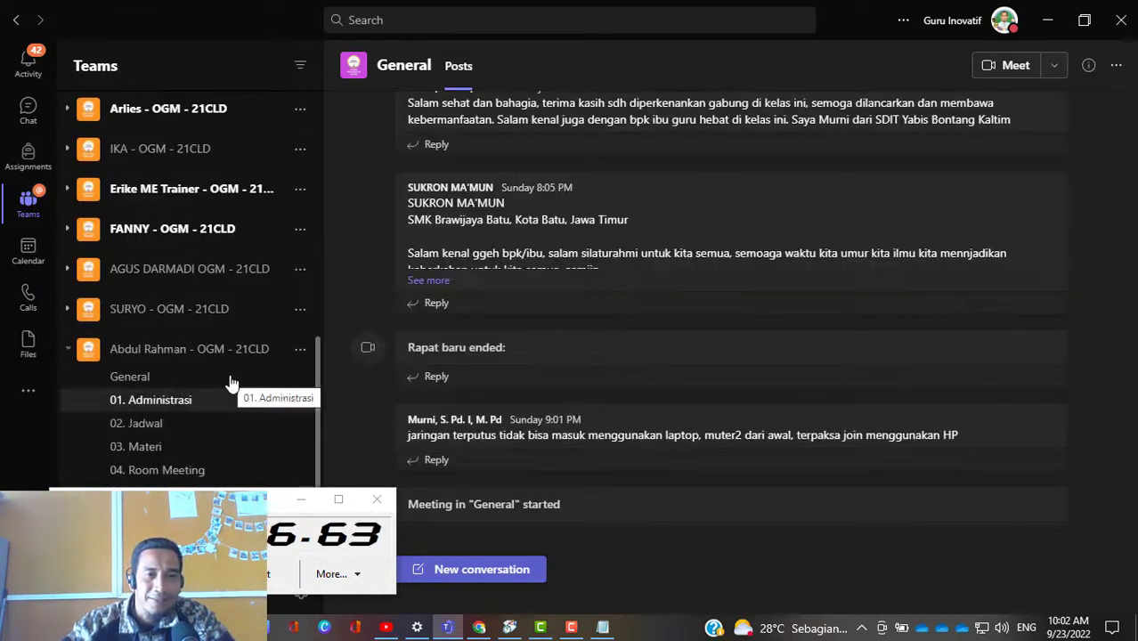
scroll(163, 381, down, 1)
click(163, 374)
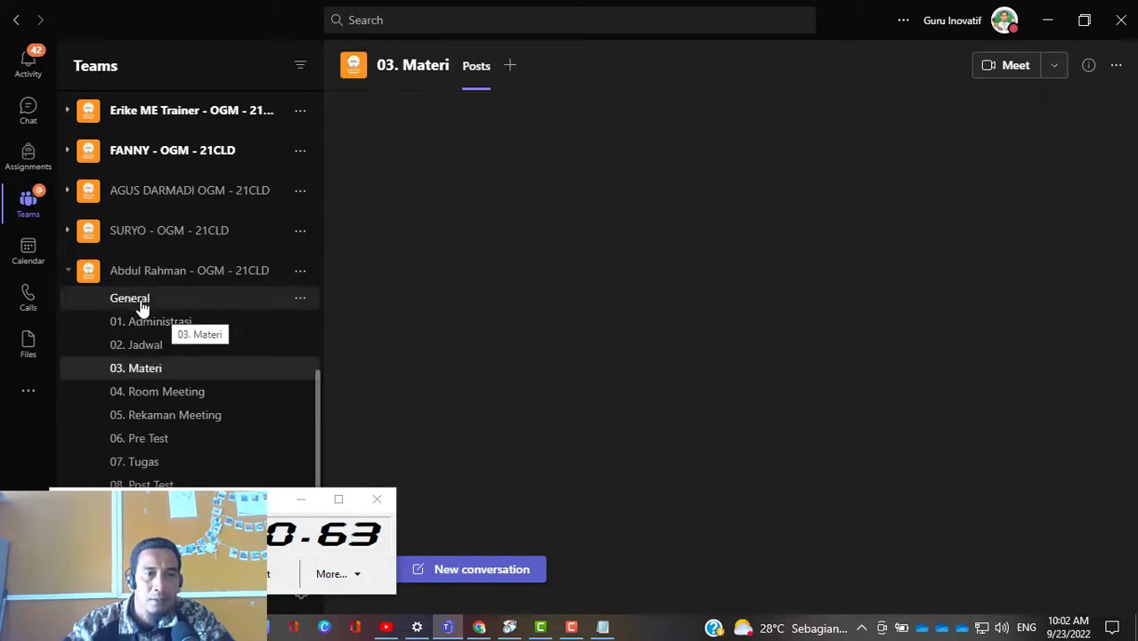
click(140, 303)
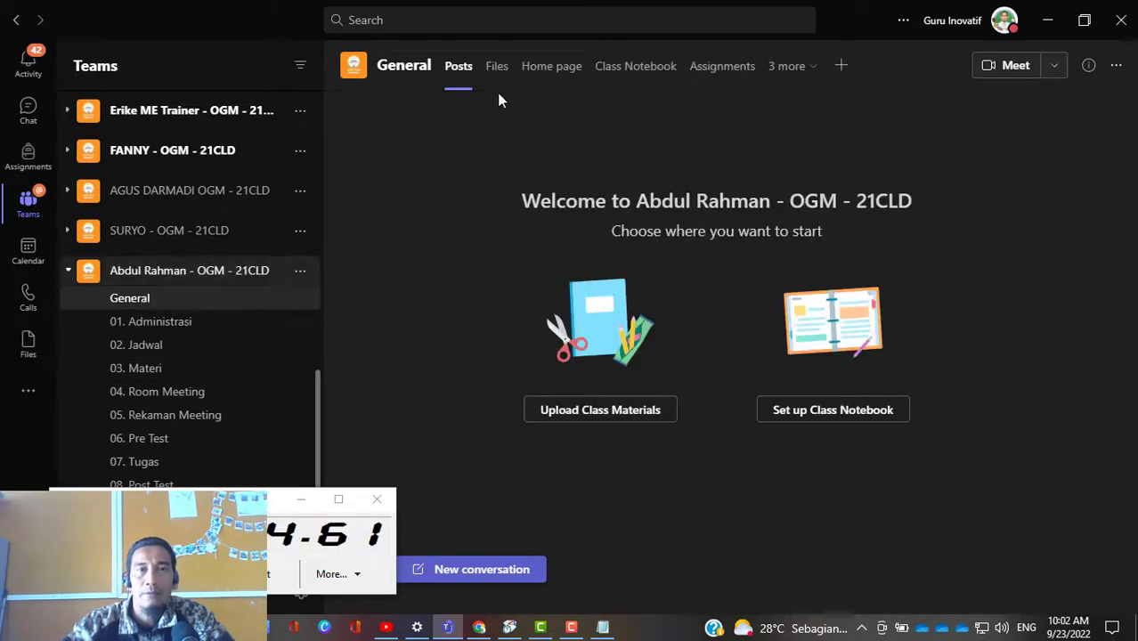
click(498, 75)
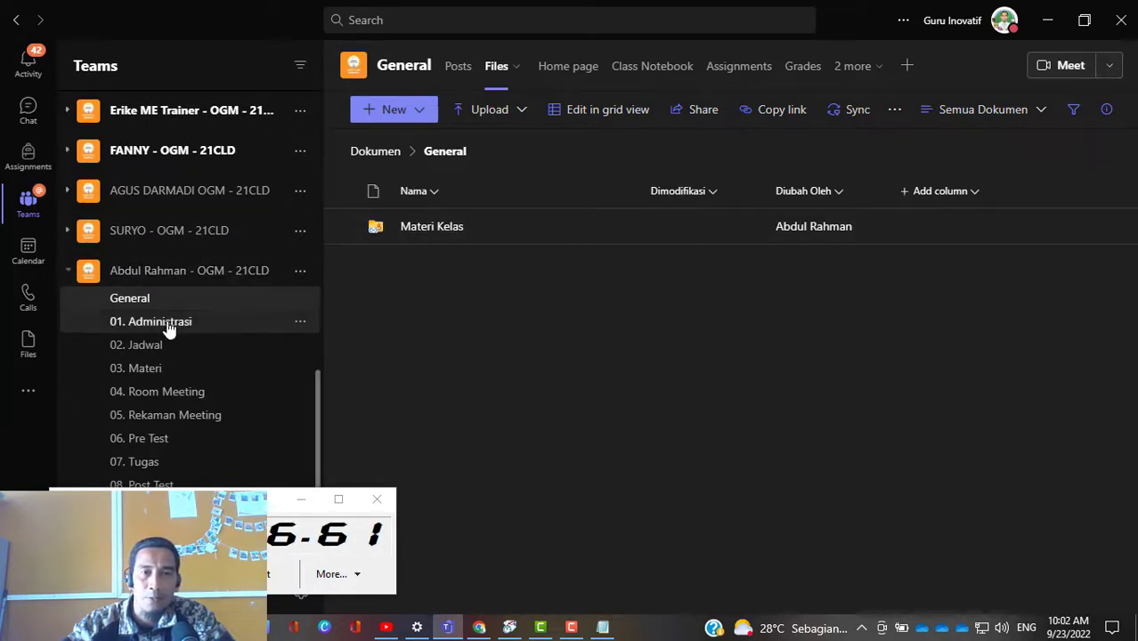
Step: Copy the link of the meeting recording posted in the class team's 04. Room Meeting channel
click(177, 422)
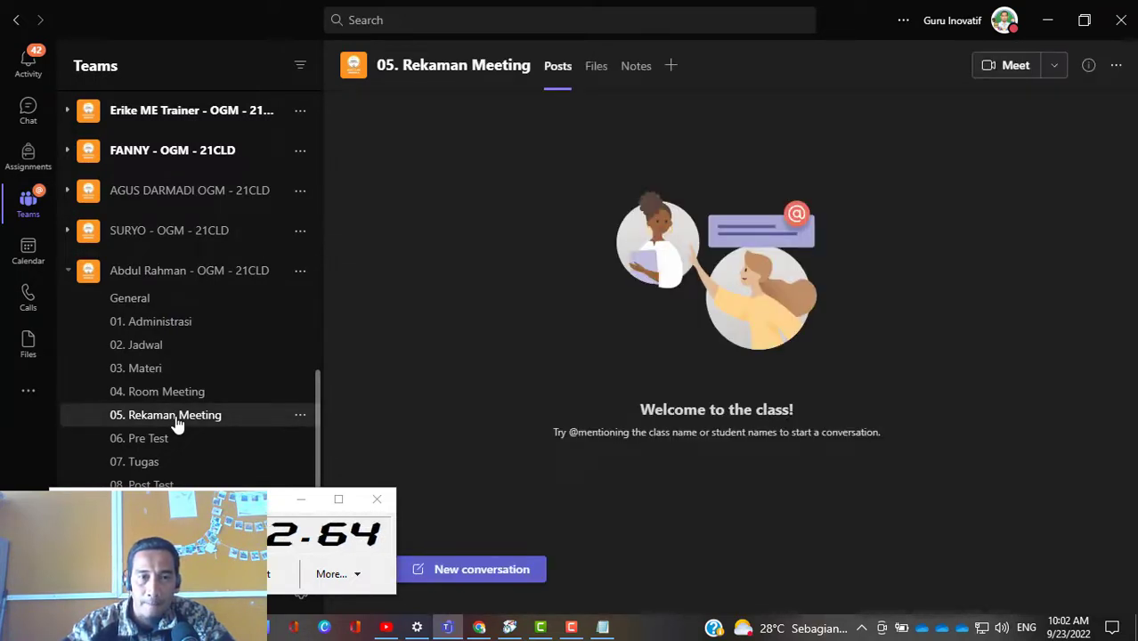
click(177, 401)
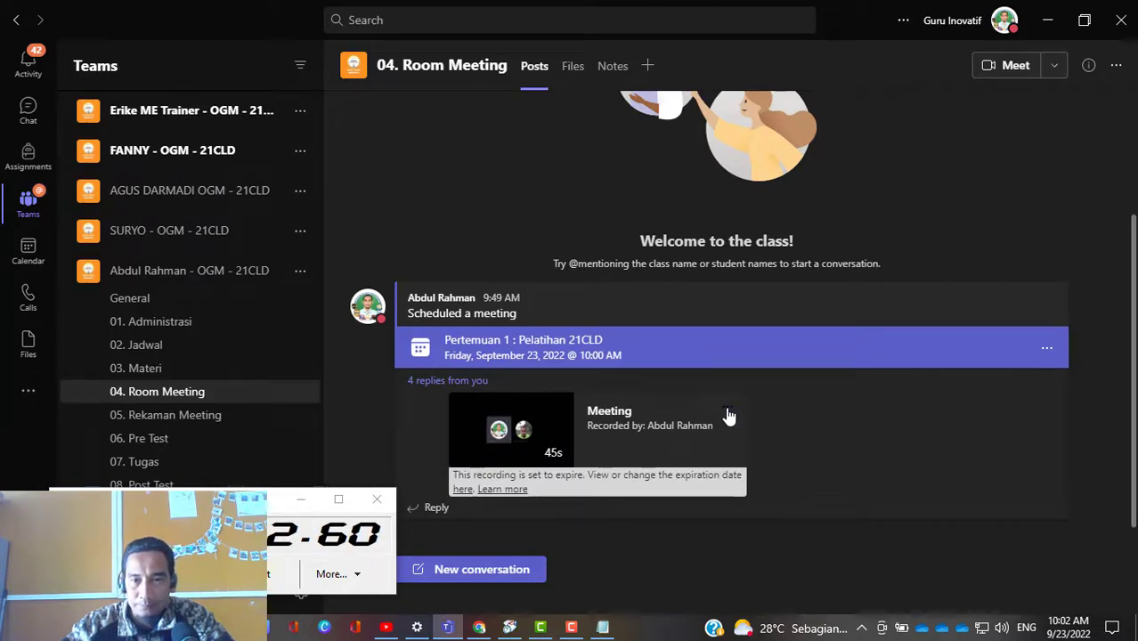
click(727, 412)
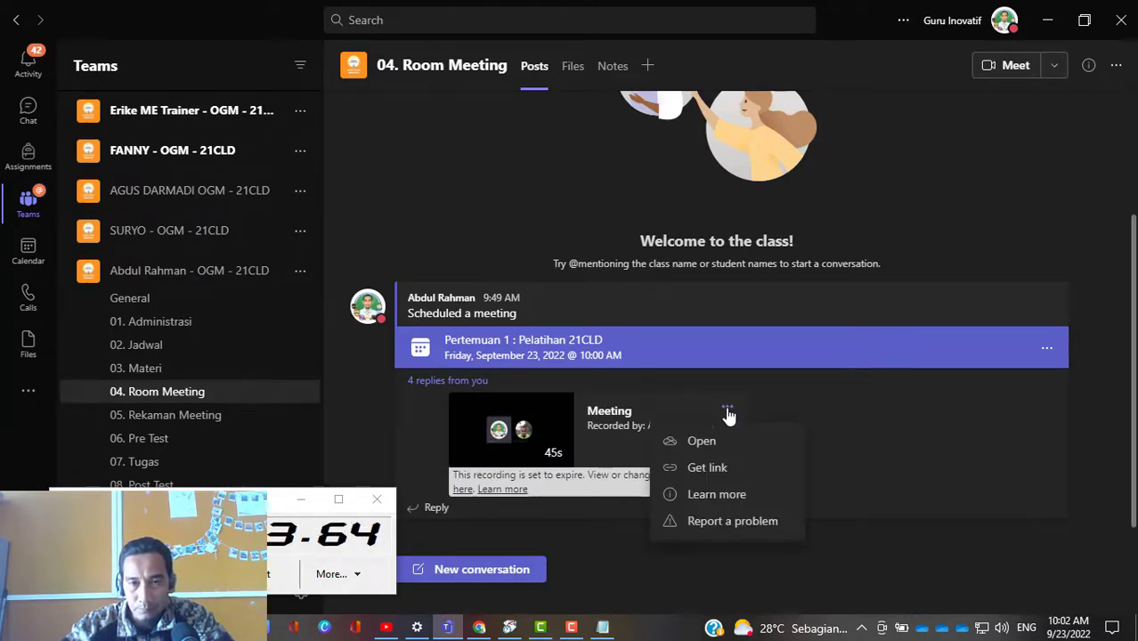
click(708, 467)
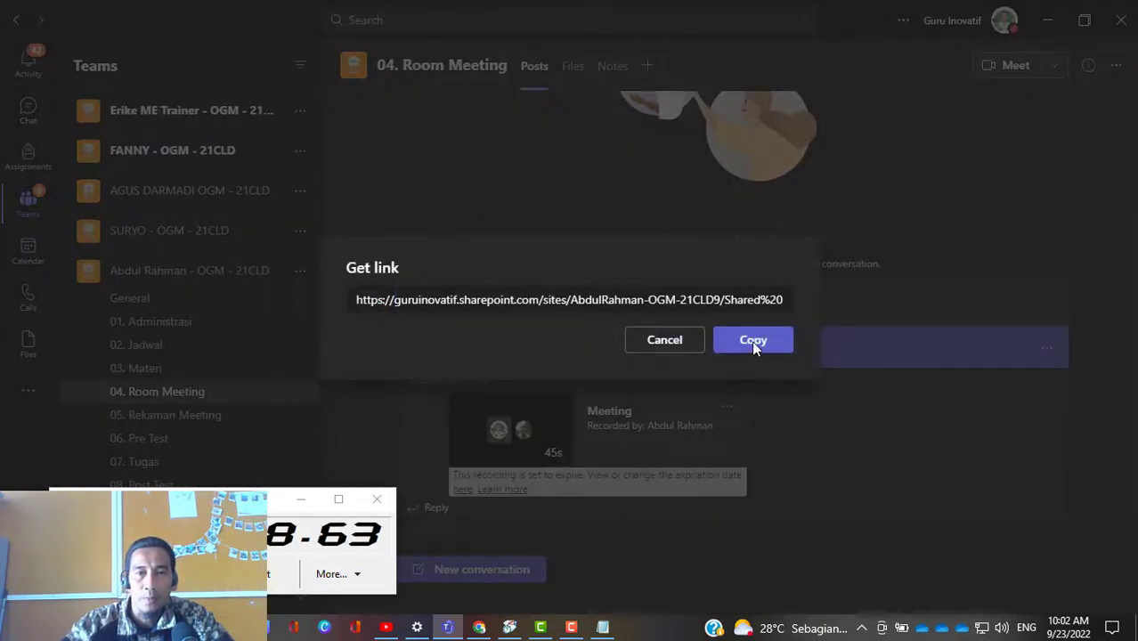
click(751, 340)
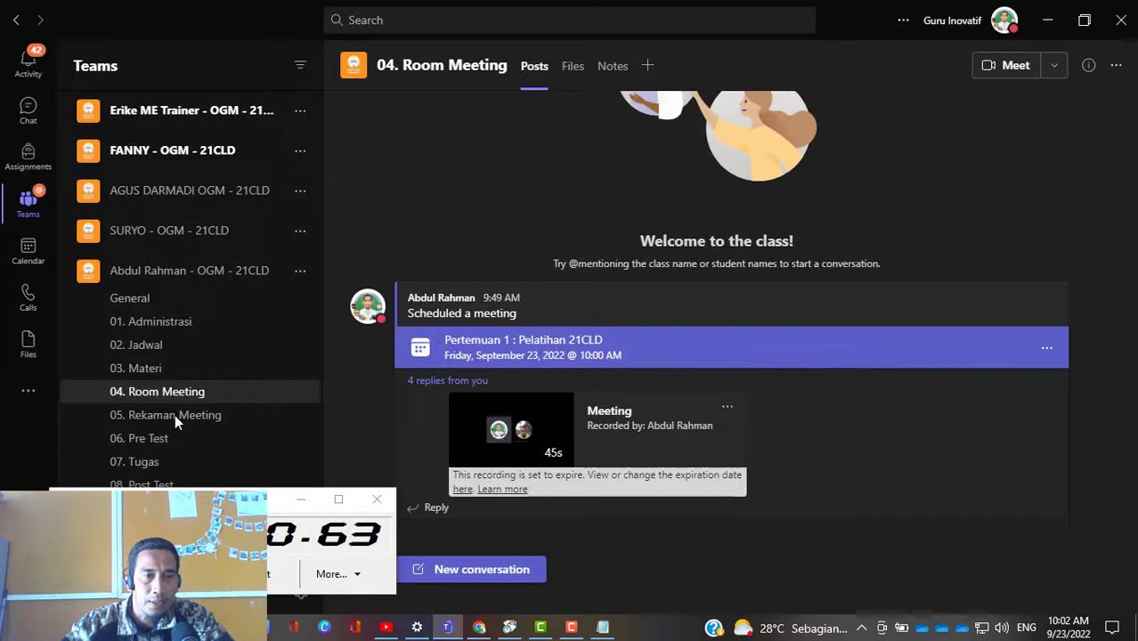
Step: Start an announcement in the 05. Rekaman Meeting channel with the headline Rekaman-1
click(202, 416)
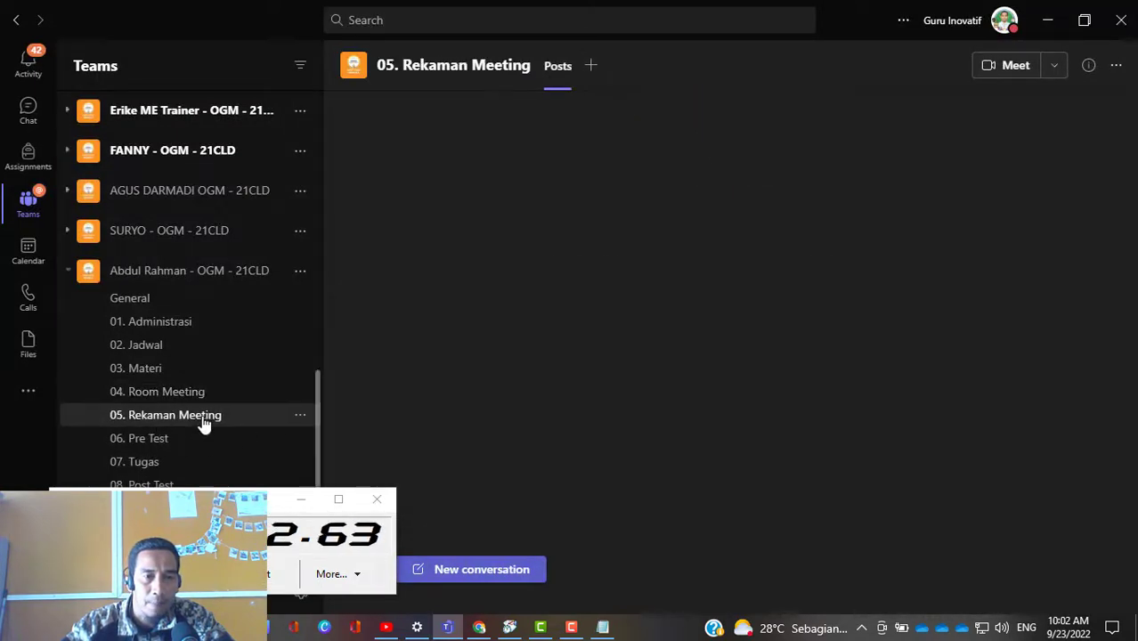
click(491, 567)
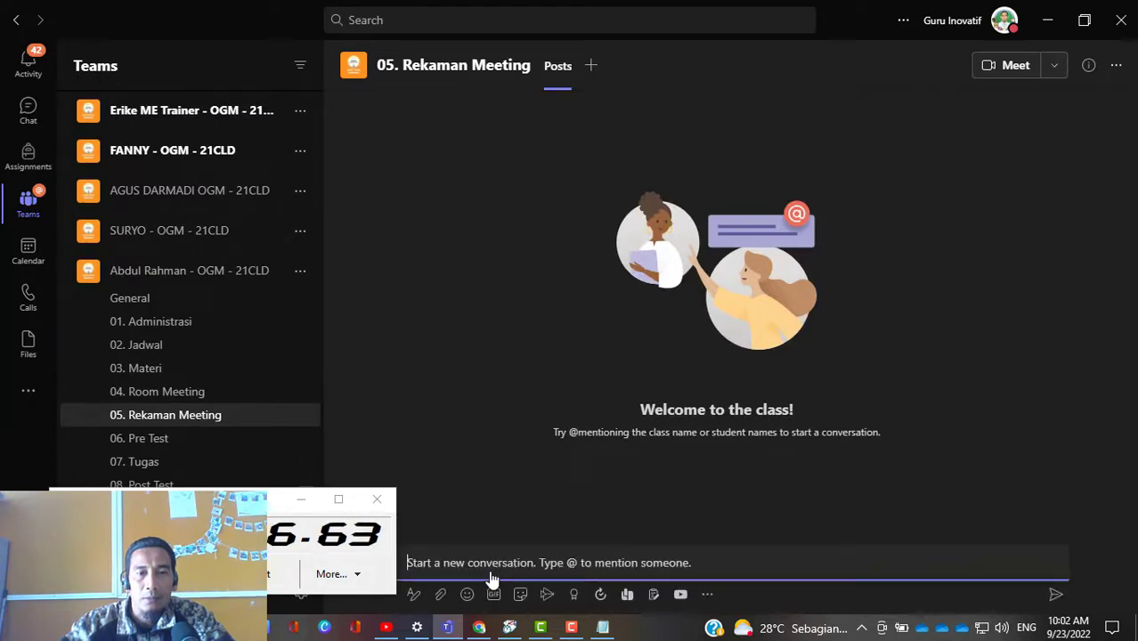
click(415, 597)
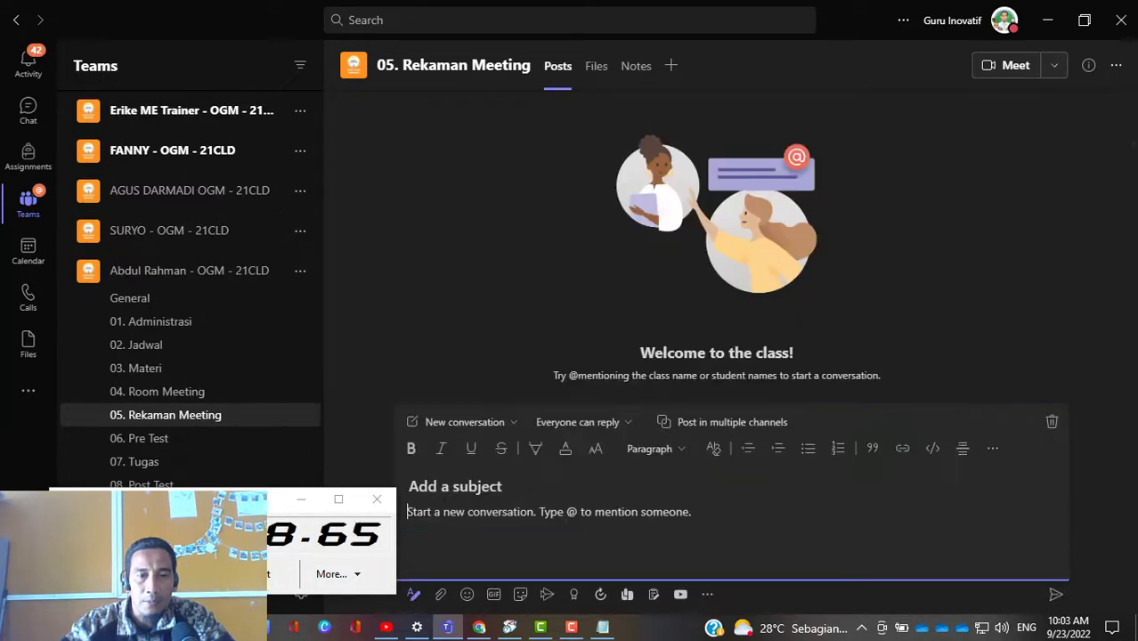
click(511, 423)
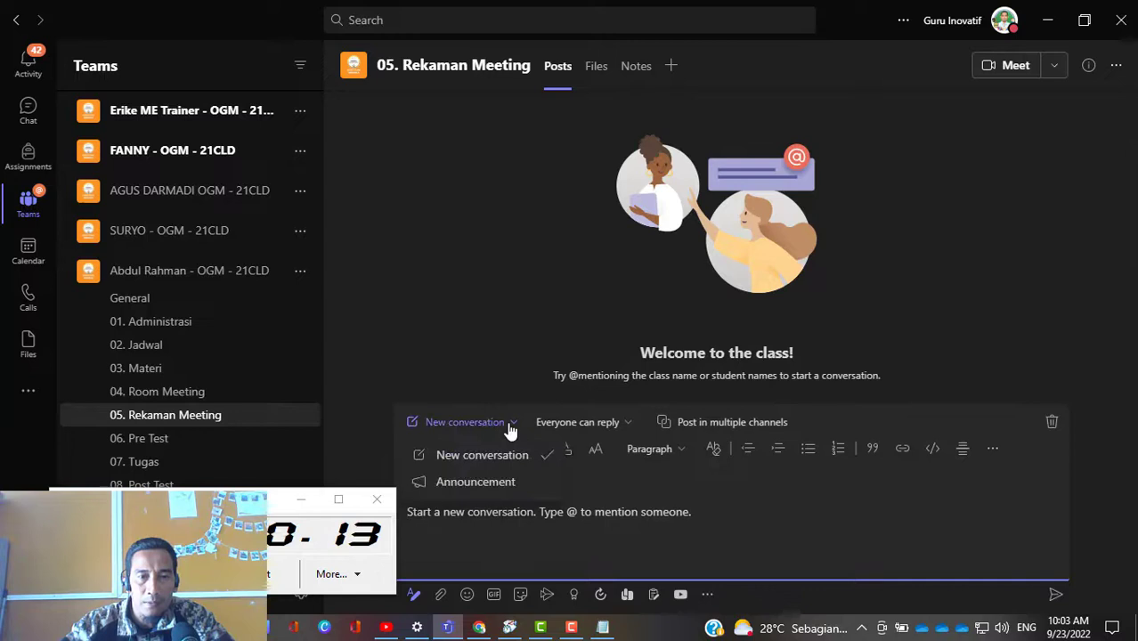
click(482, 491)
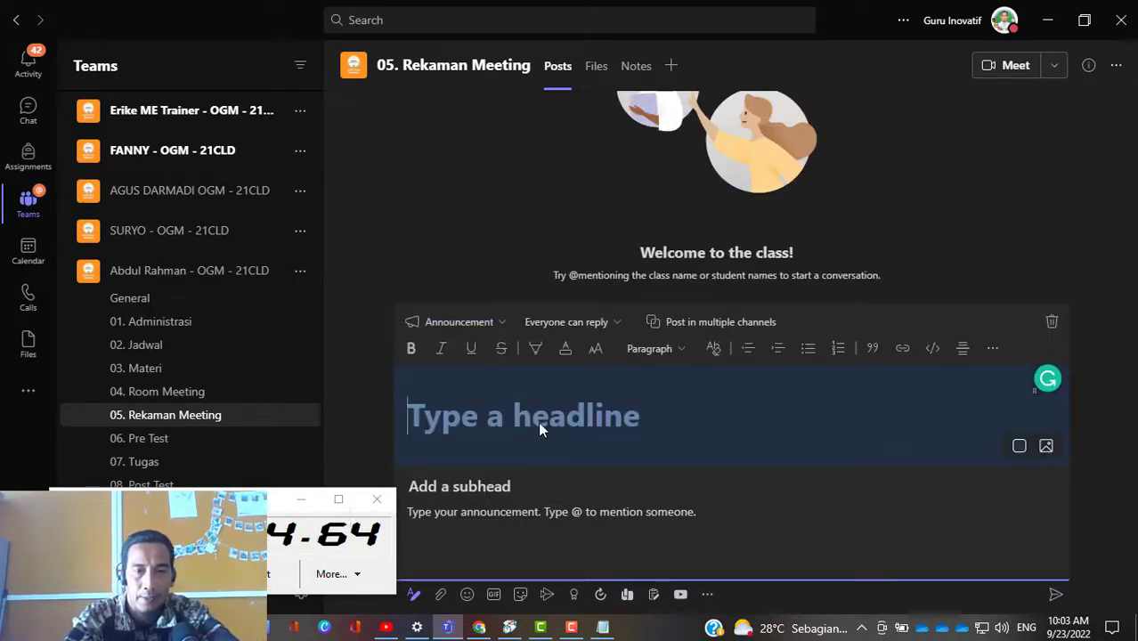
text(Rekaman)
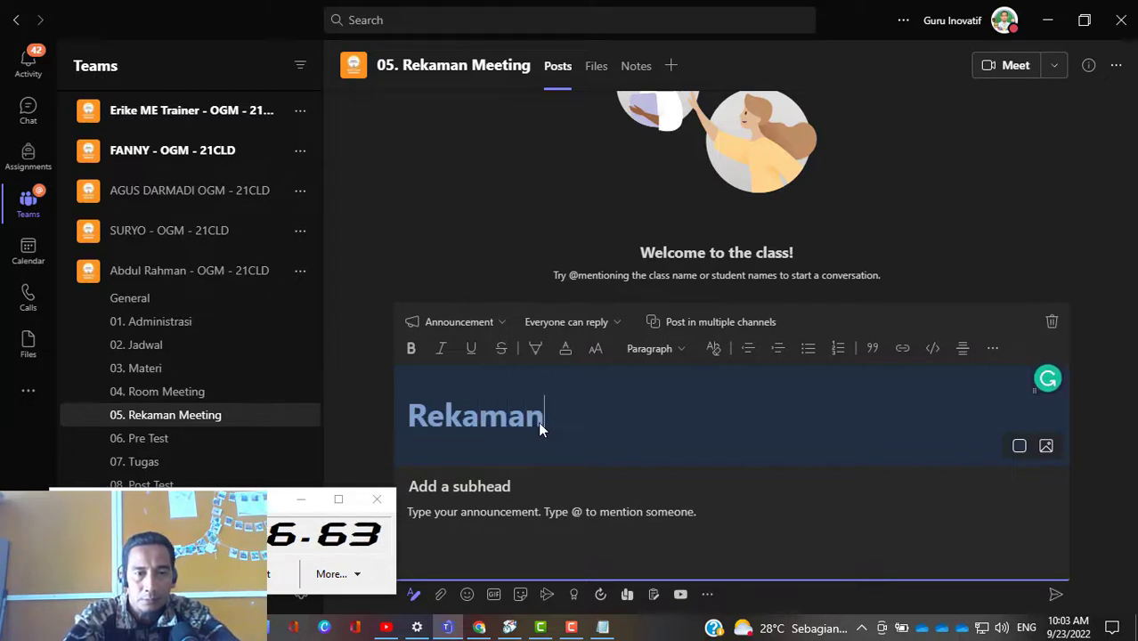
text(-1)
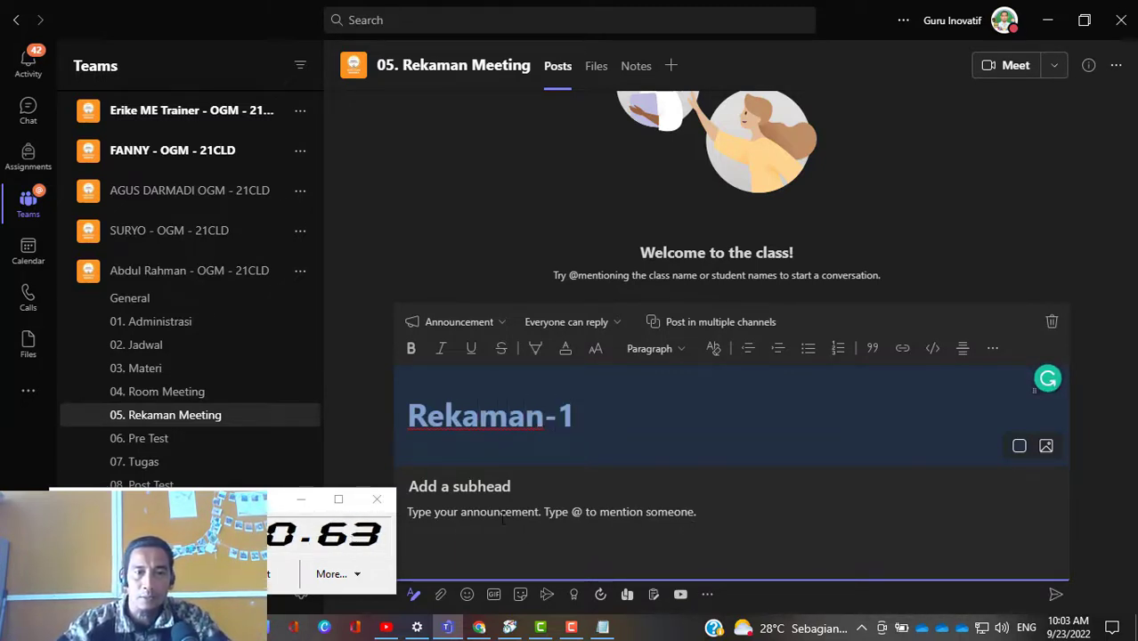
key(Return)
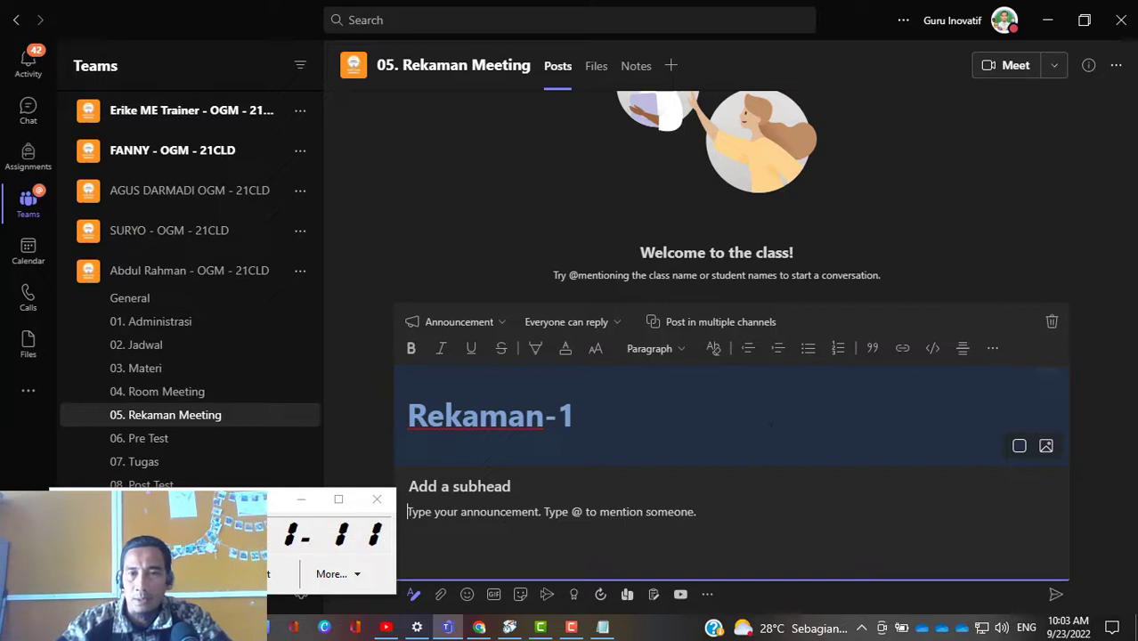
Step: Insert the copied recording link with the display text Rekaman Pertemuan 1 into the announcement body and post it
click(901, 350)
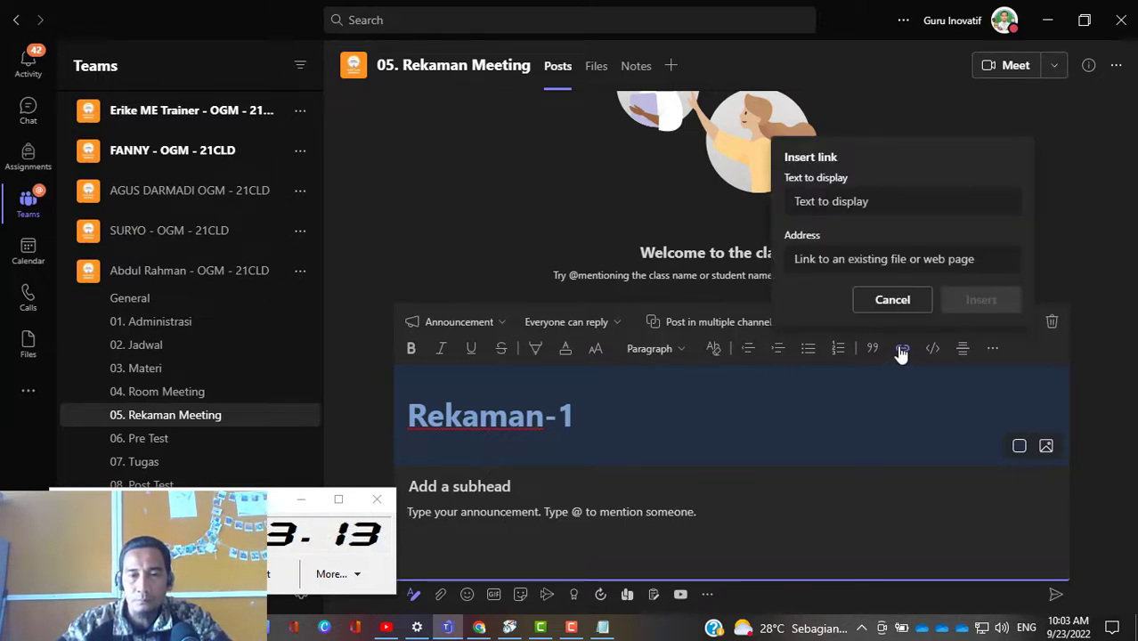
click(842, 258)
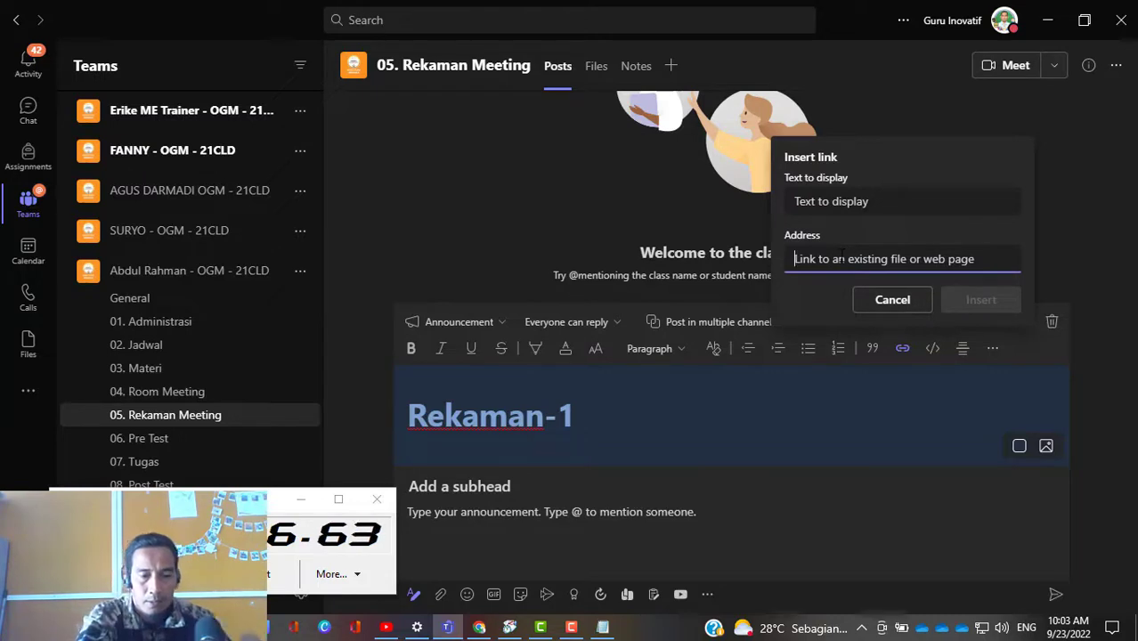
key(ctrl+v)
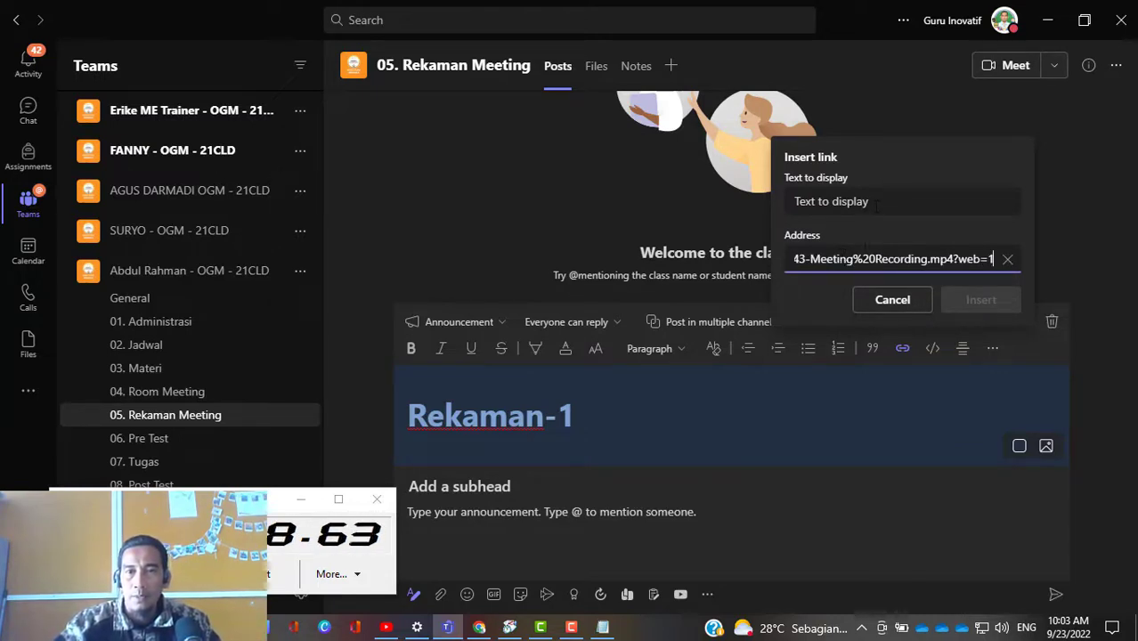
click(877, 203)
text(Rek)
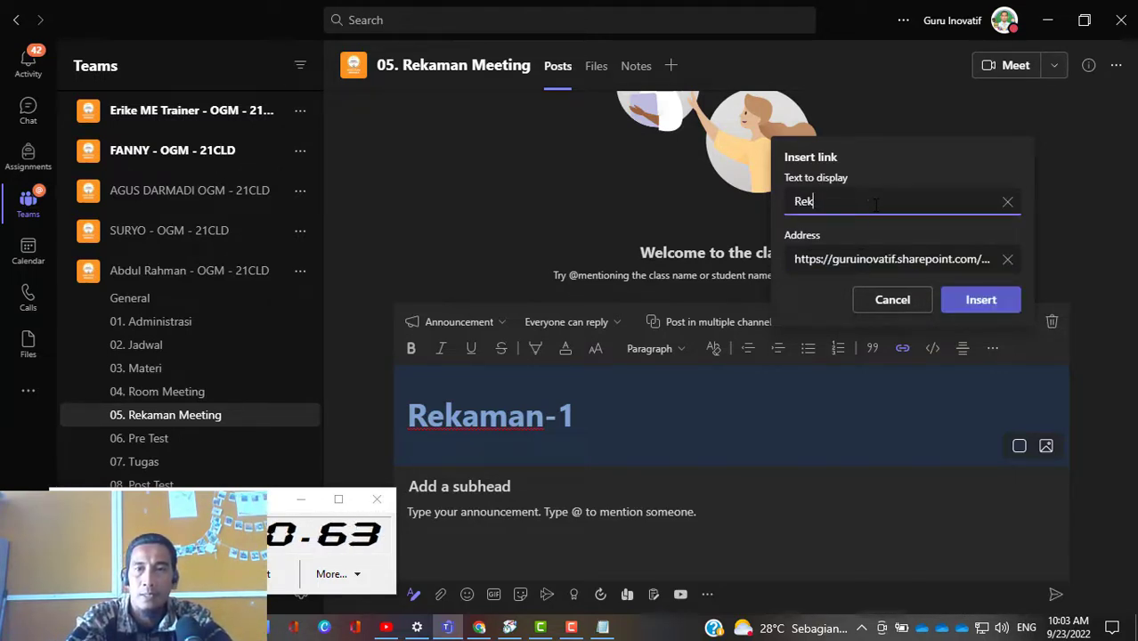
text(aman Pertemuan 1)
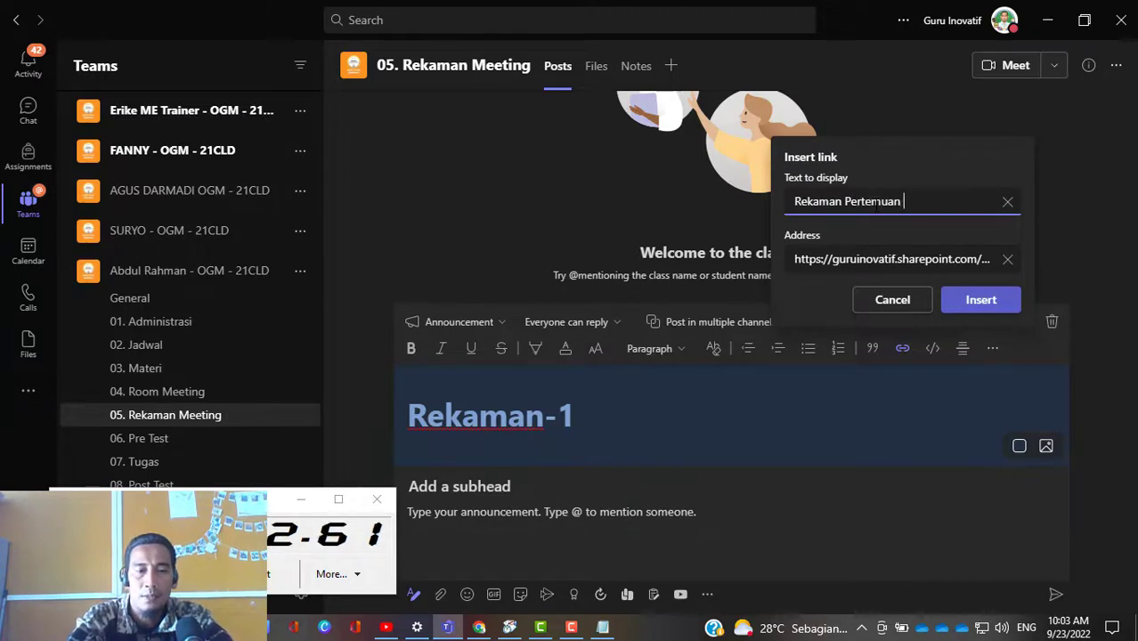
click(980, 300)
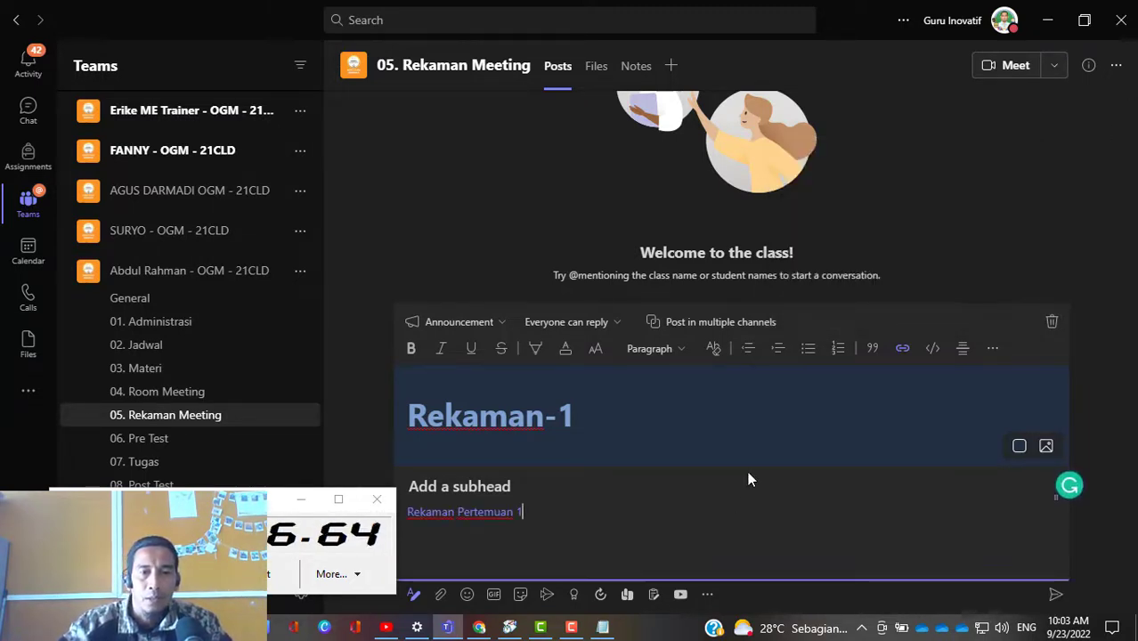
click(1054, 595)
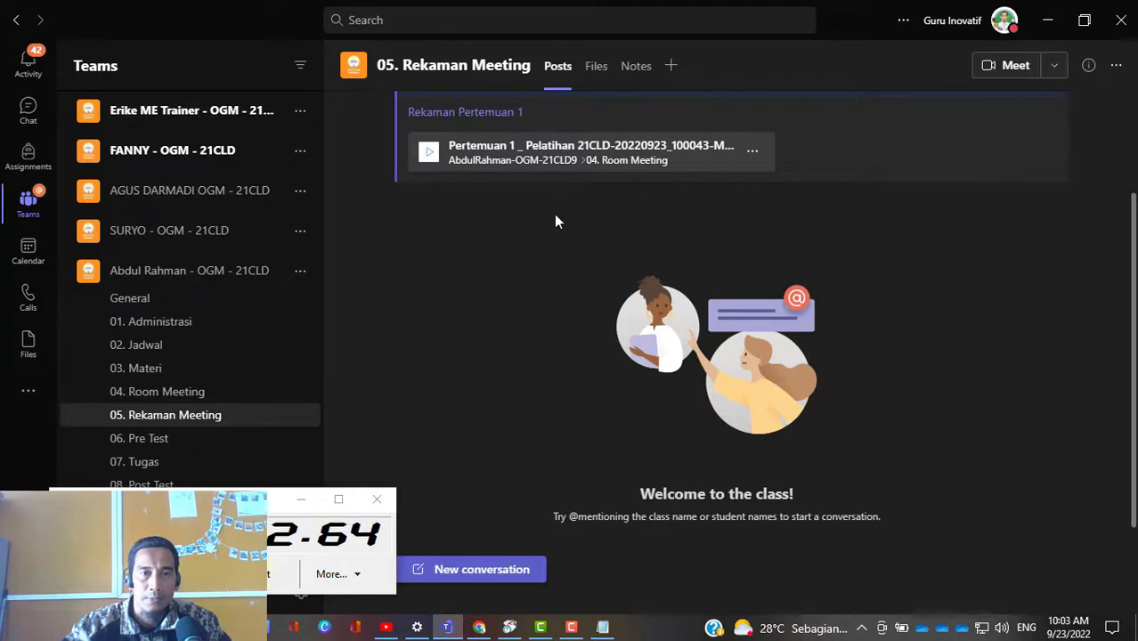
Step: View the class team's General channel, the new post in 05. Rekaman Meeting, and the 06. Pre Test channel
click(158, 303)
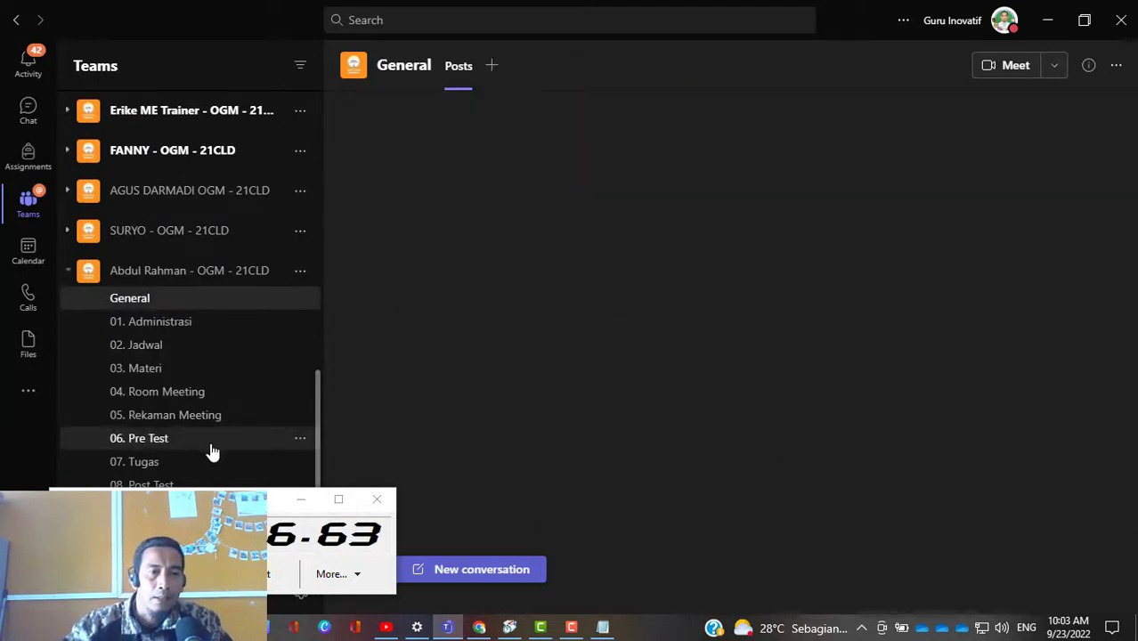
click(237, 450)
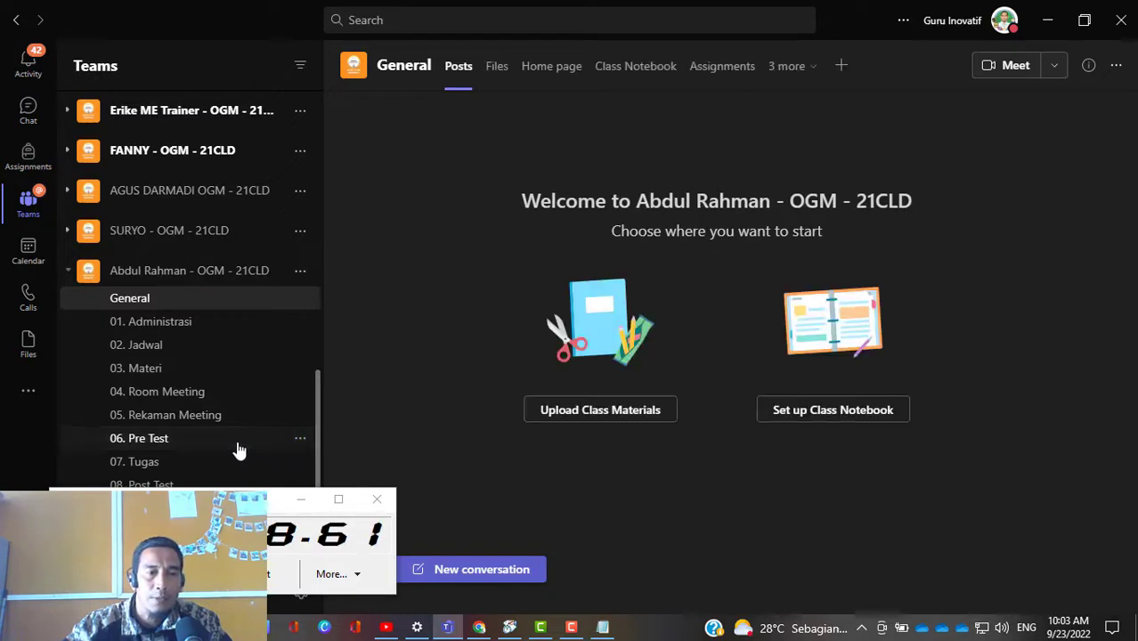
click(187, 427)
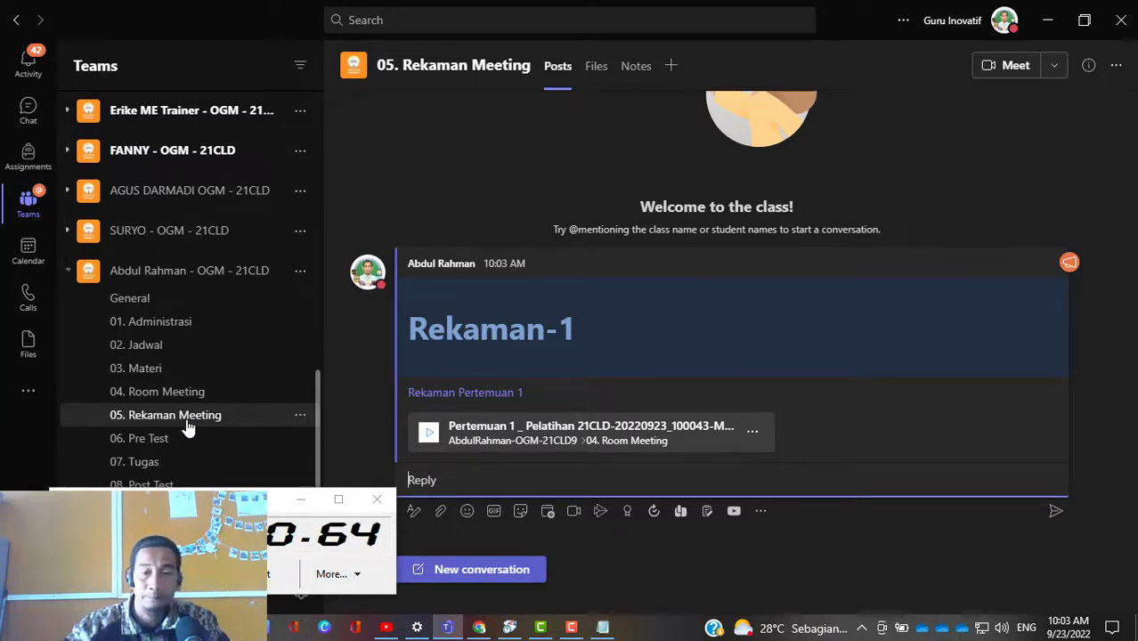
drag(239, 507, 956, 508)
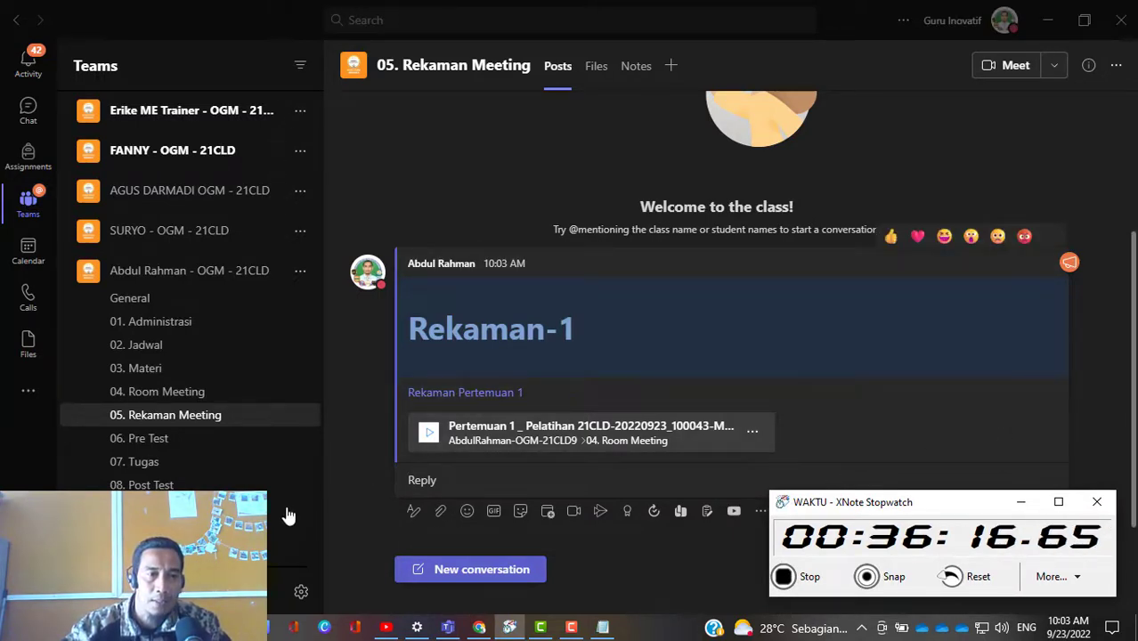
click(165, 441)
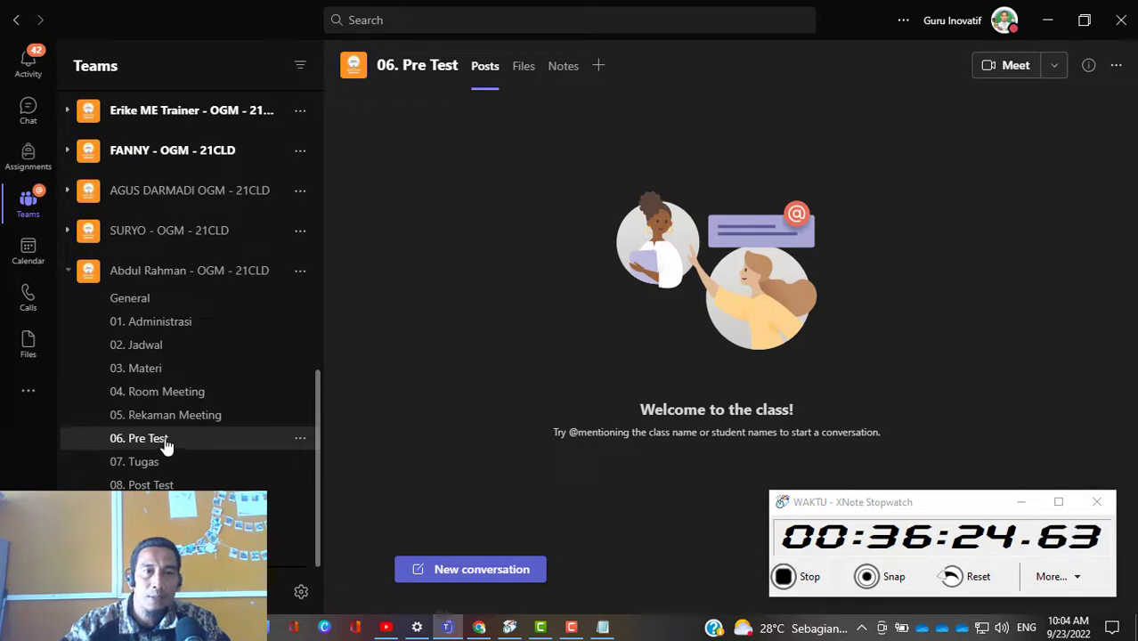
Step: Start a new assignment from an existing one in the class team's General channel and browse the classes available for reuse
click(147, 307)
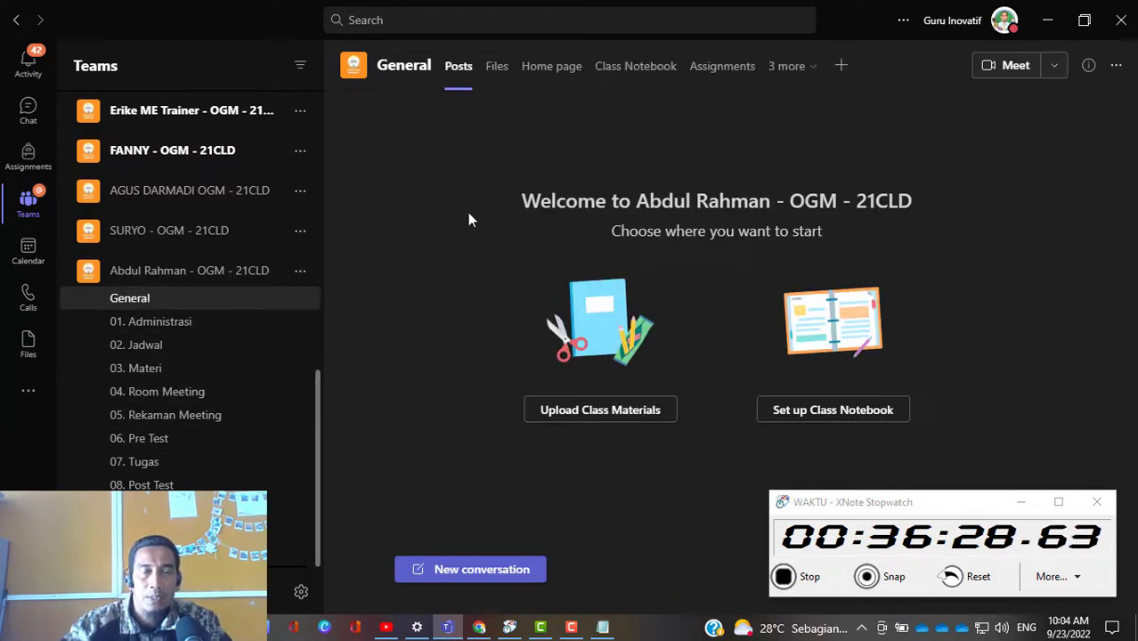
click(724, 69)
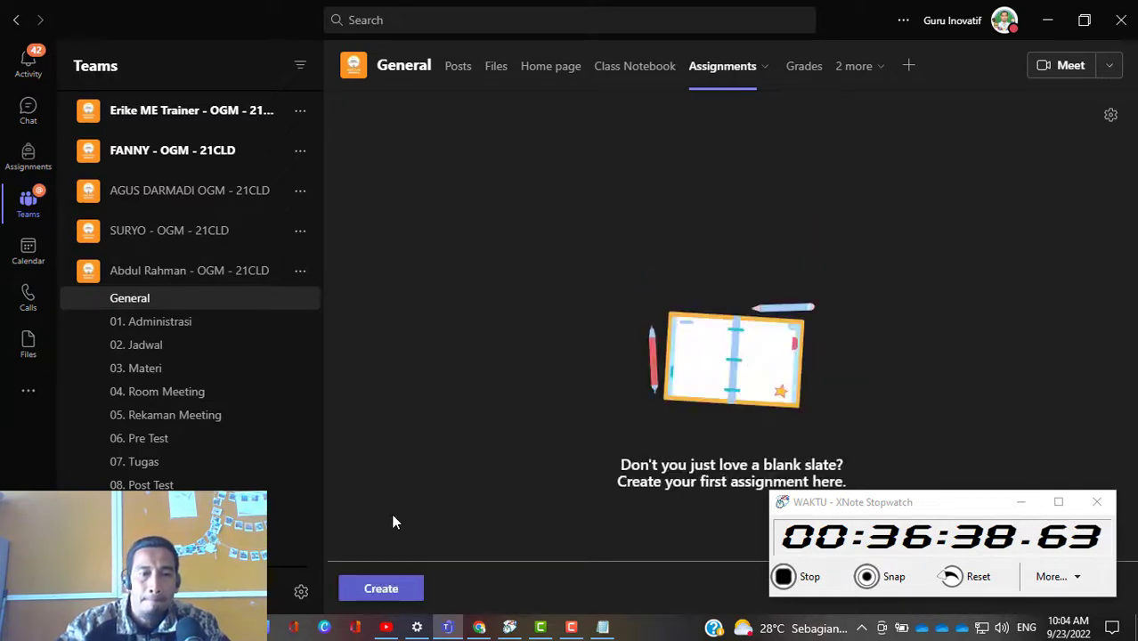
click(381, 589)
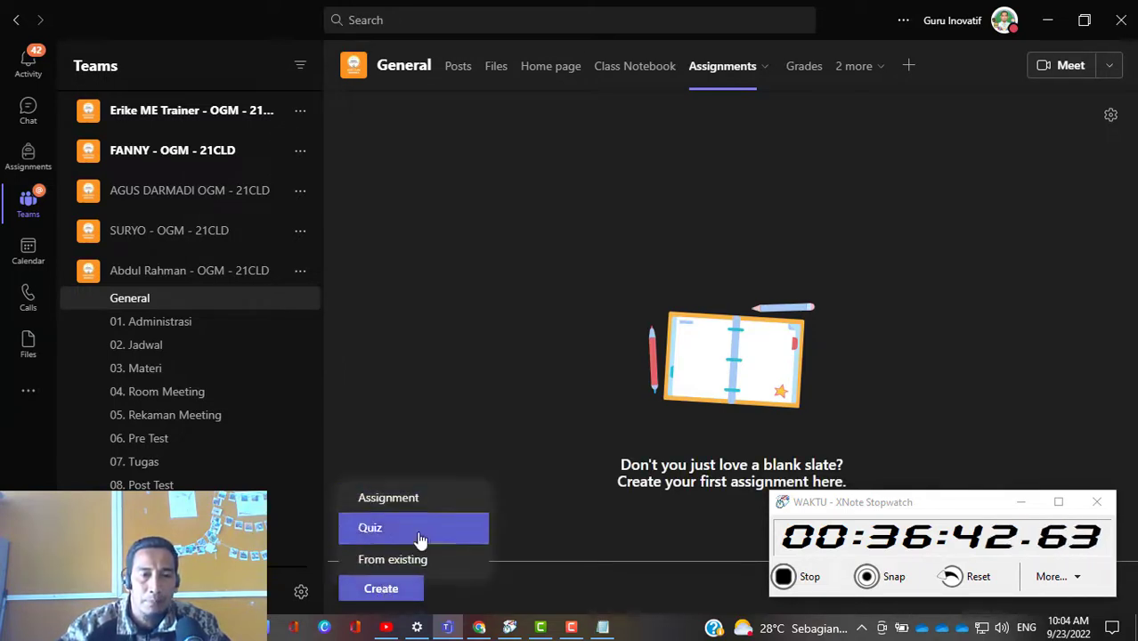
click(418, 561)
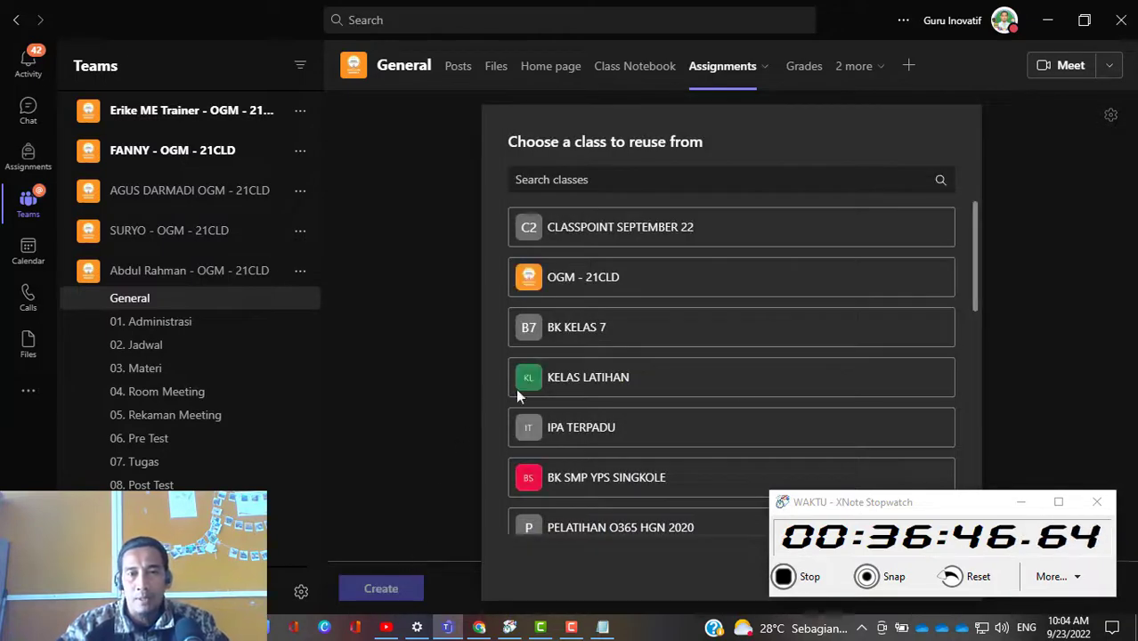
scroll(691, 332, down, 3)
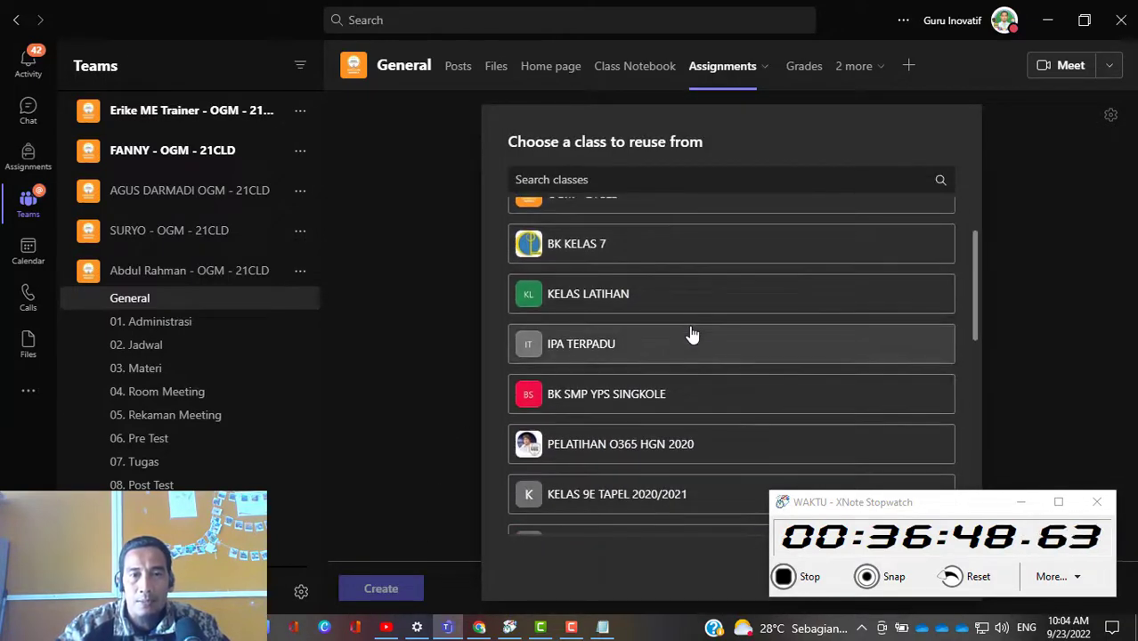
scroll(700, 365, down, 2)
scroll(702, 374, down, 2)
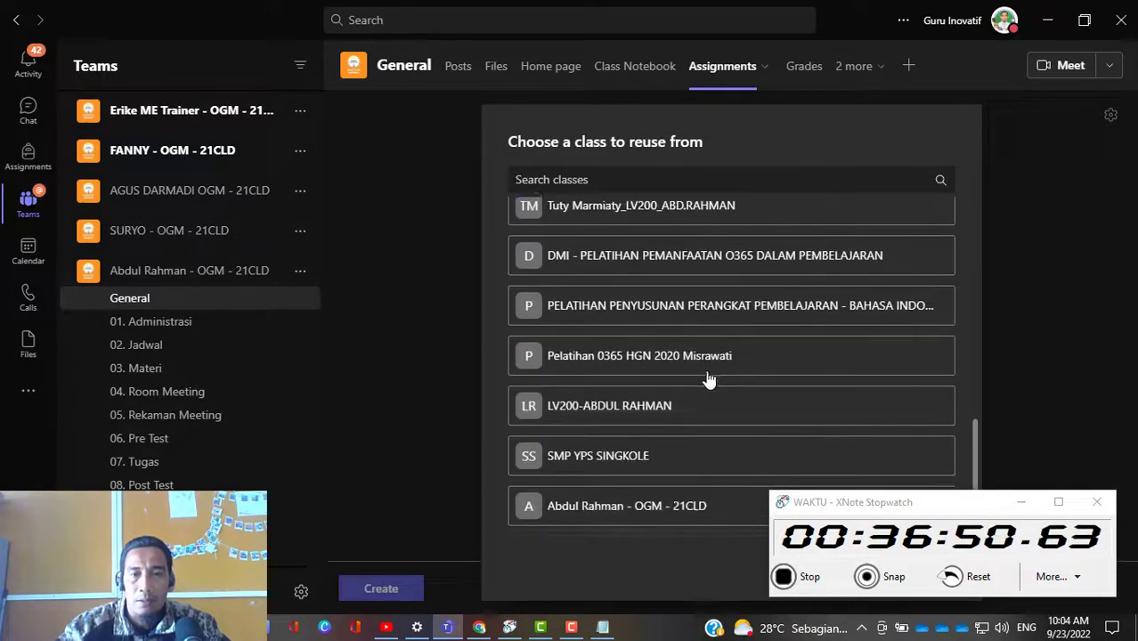
scroll(701, 420, up, 4)
scroll(683, 383, up, 3)
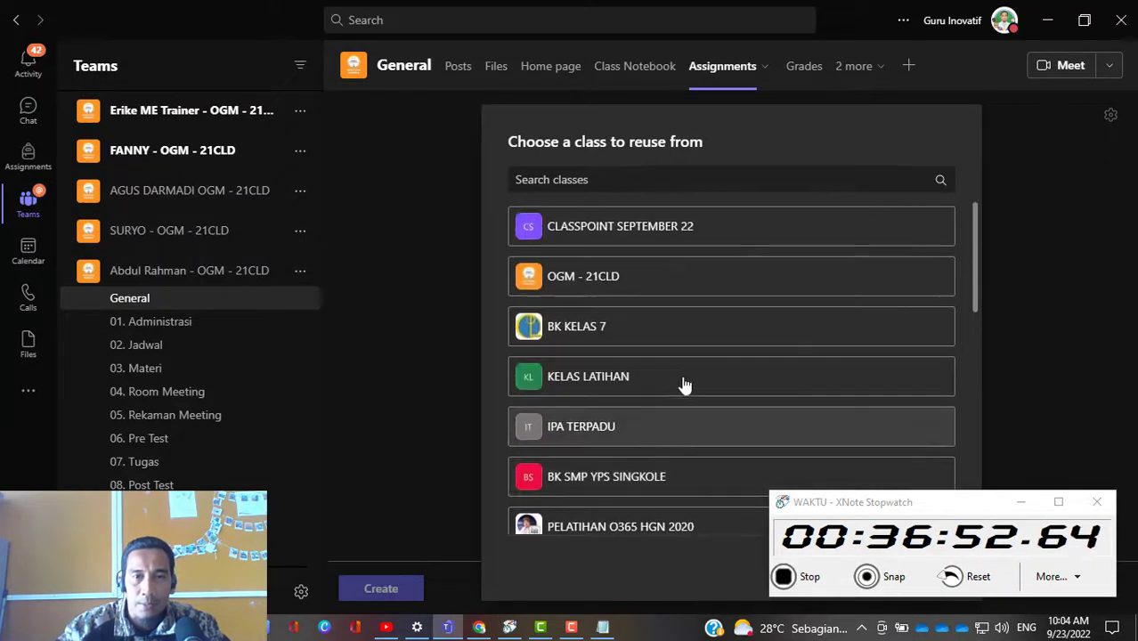
scroll(662, 281, down, 3)
scroll(662, 279, down, 6)
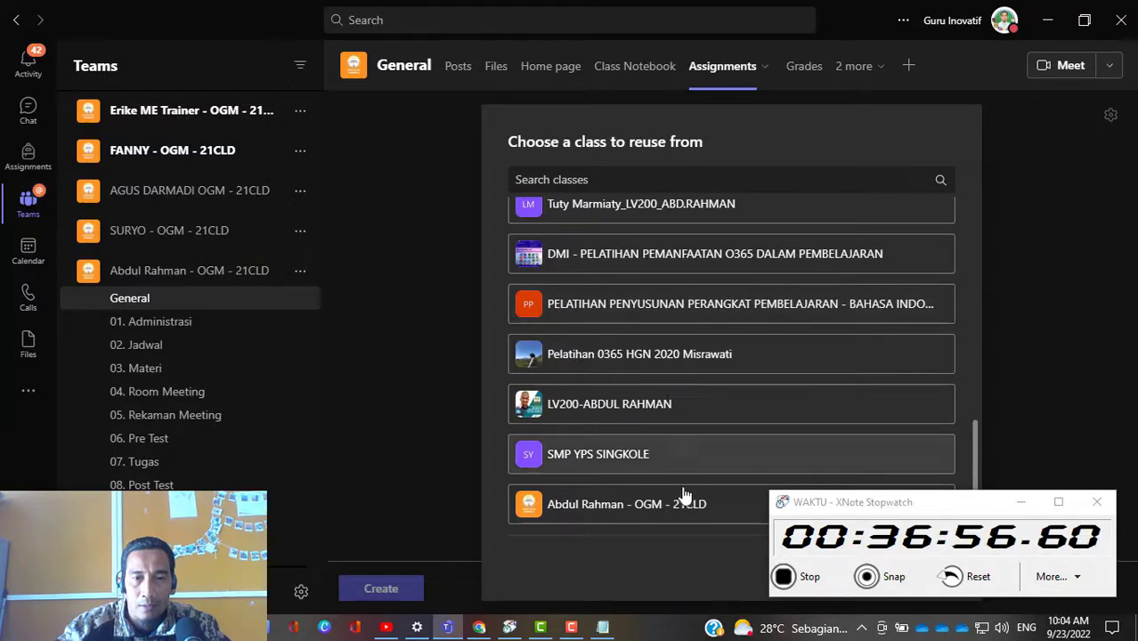
drag(985, 504, 337, 124)
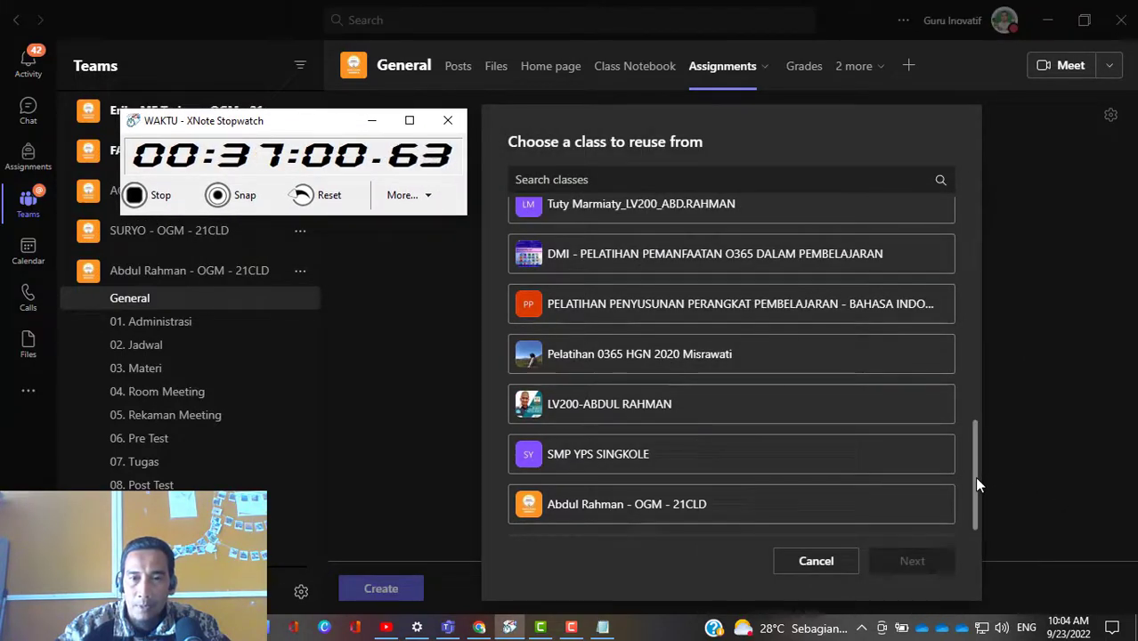
drag(974, 476, 984, 258)
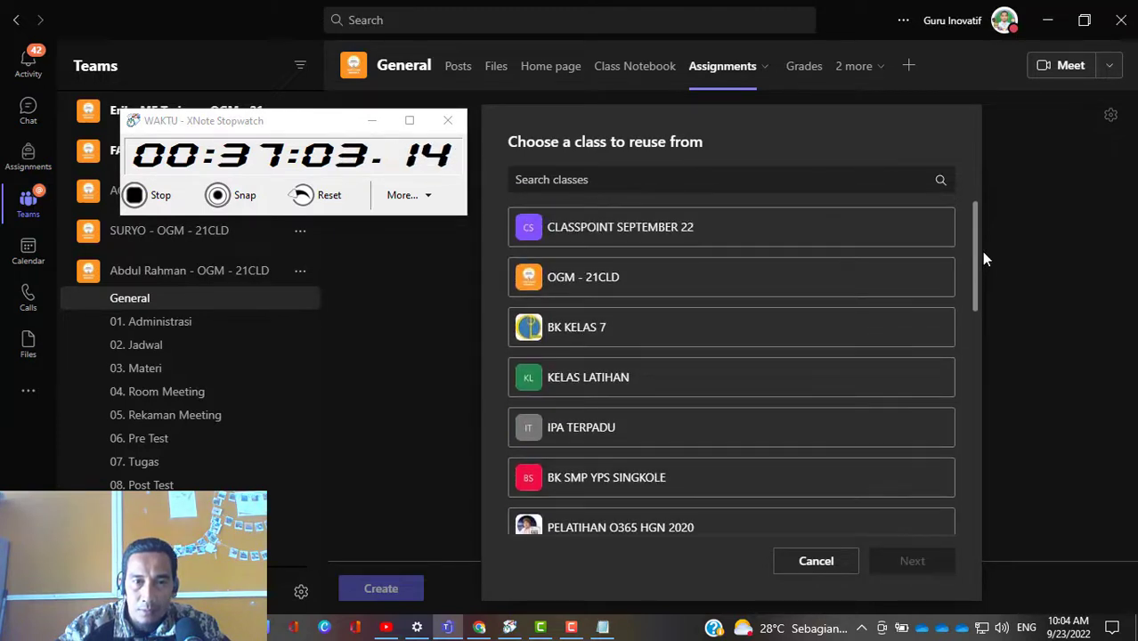
Step: Reuse the first-listed Pre Test - Desain Pembelajaran Abad 21 dalam IKM assignment from the OGM - 21CLD class
click(676, 279)
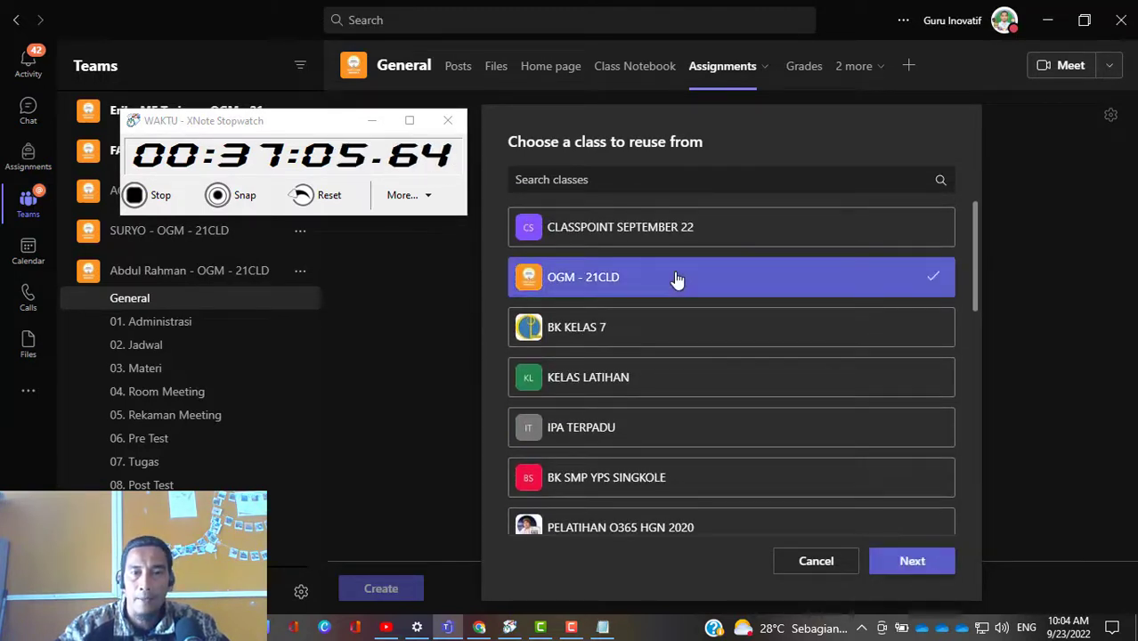
click(920, 562)
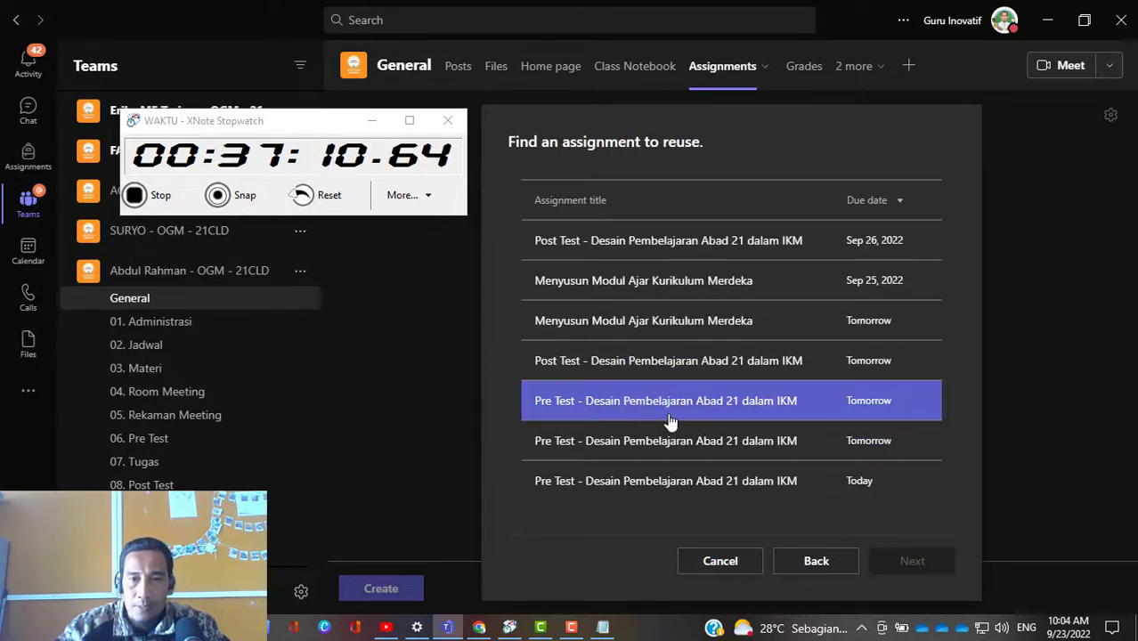
click(656, 414)
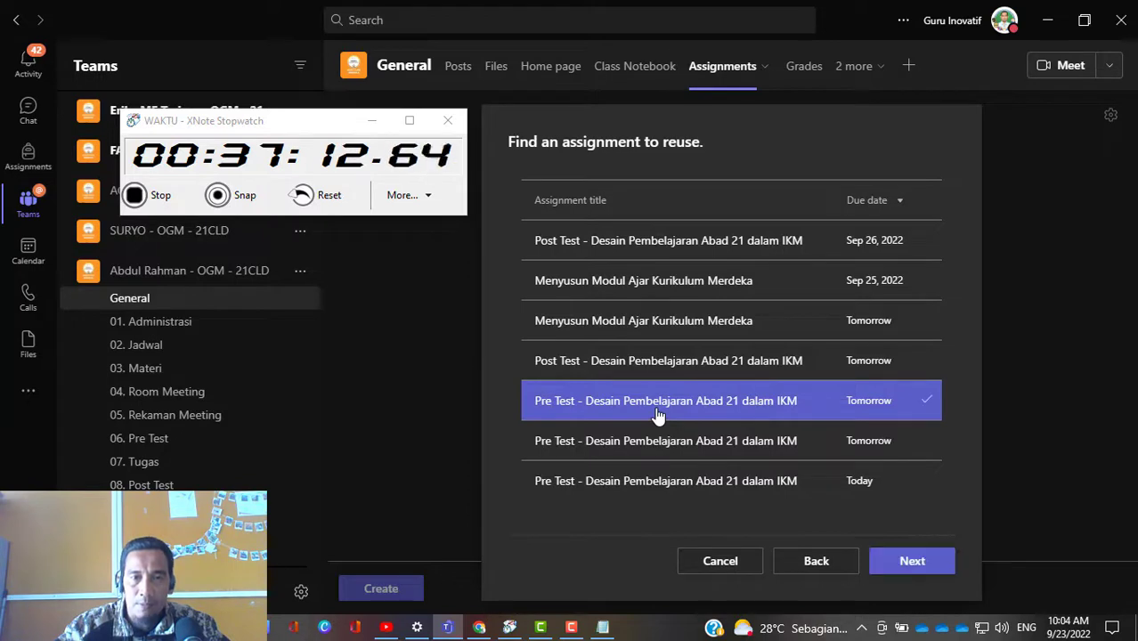
click(919, 570)
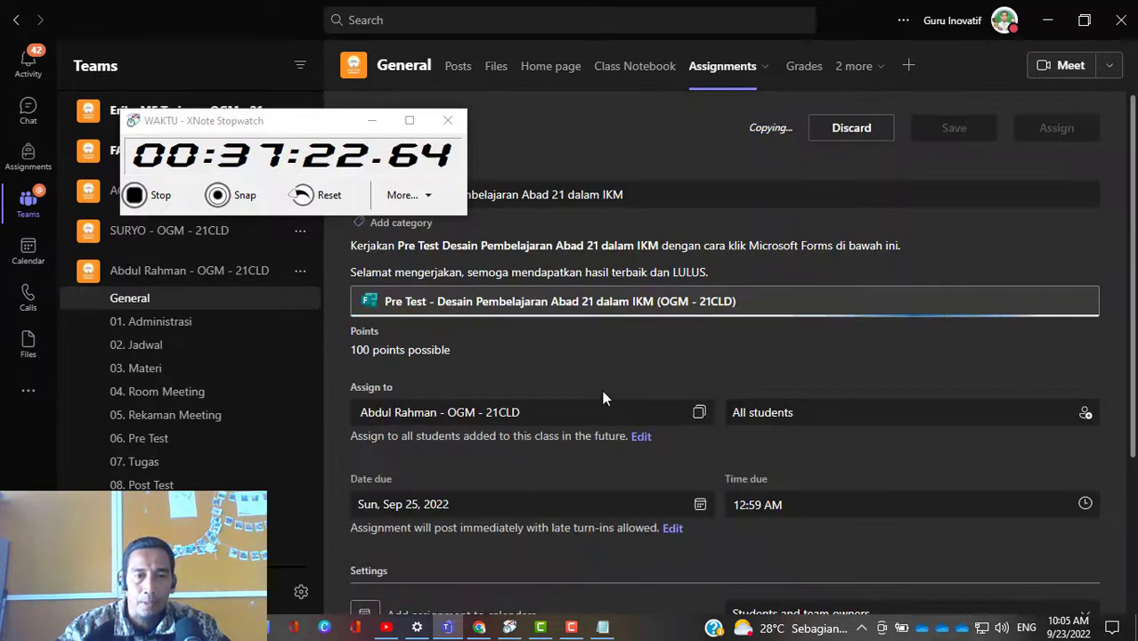
Step: Review the copied assignment's setting for students added in the future, its calendar options, and its title and instructions
drag(301, 120, 244, 57)
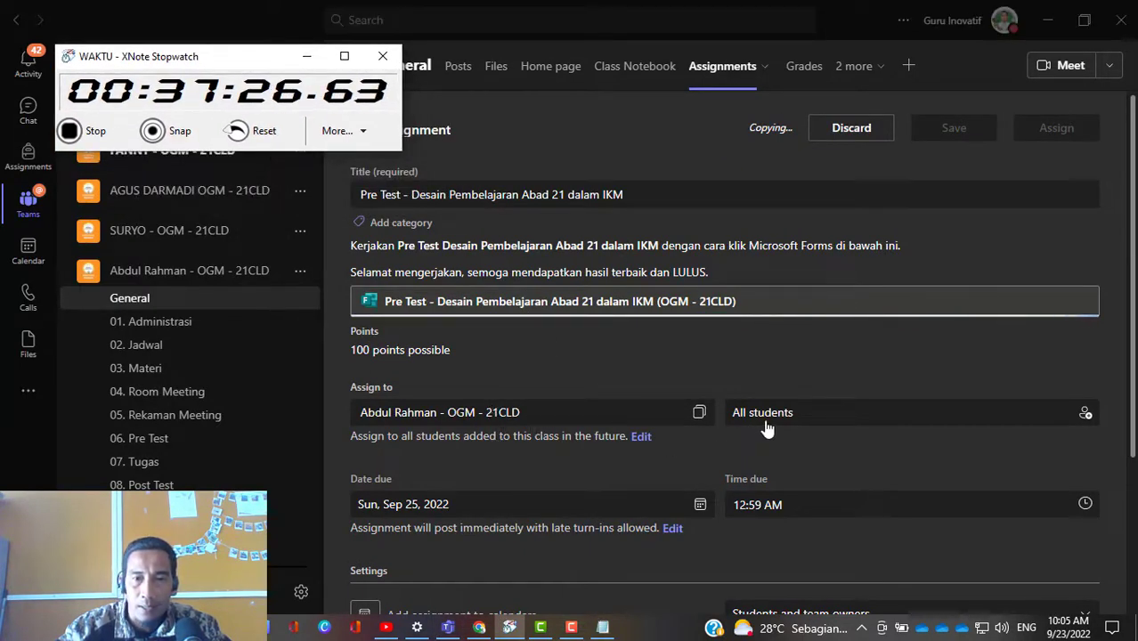
click(642, 440)
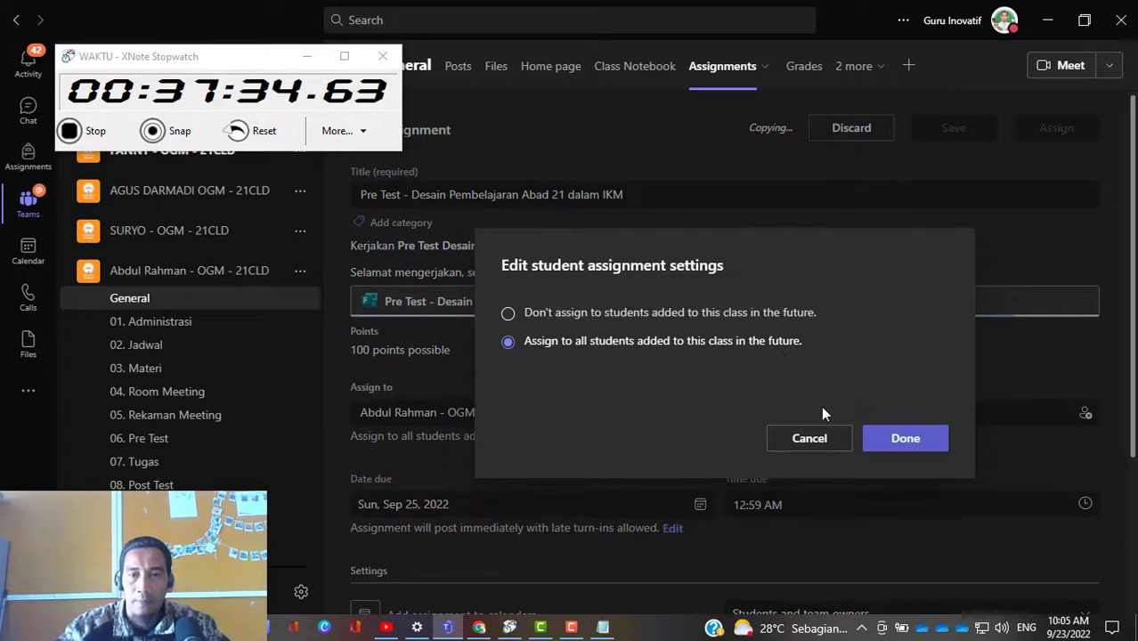
click(917, 441)
scroll(613, 489, down, 4)
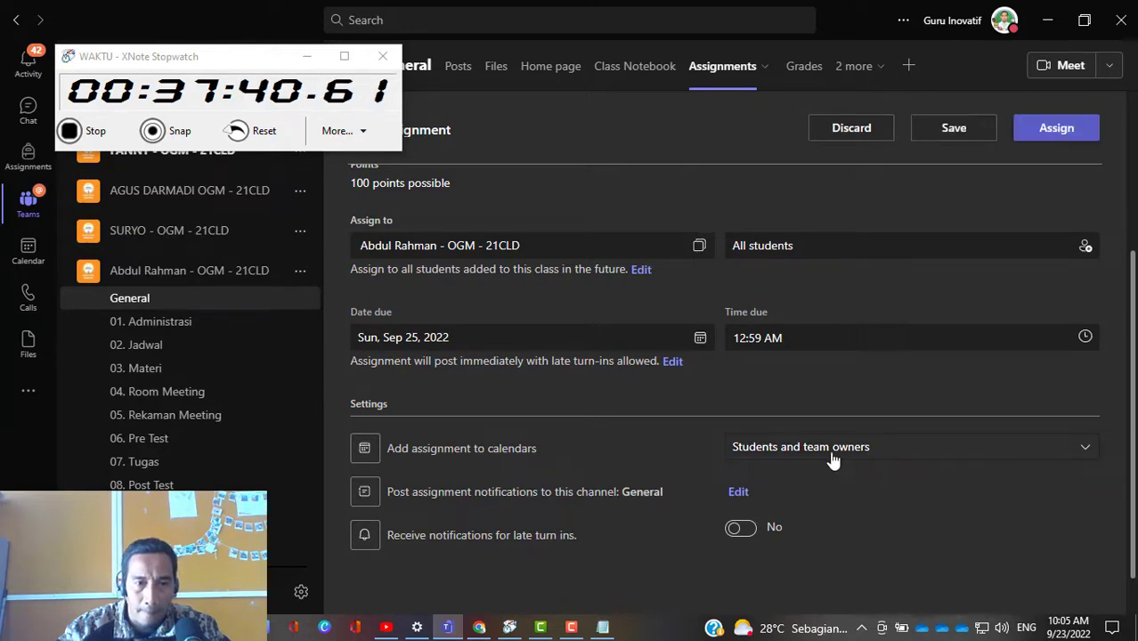
click(1080, 451)
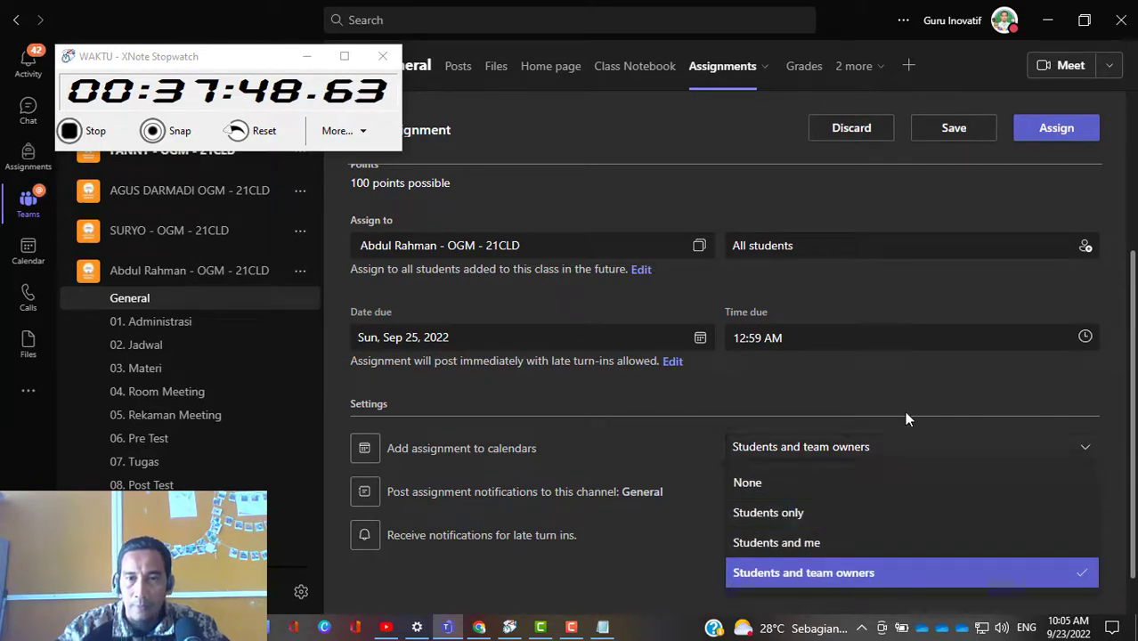
click(910, 378)
scroll(624, 375, up, 2)
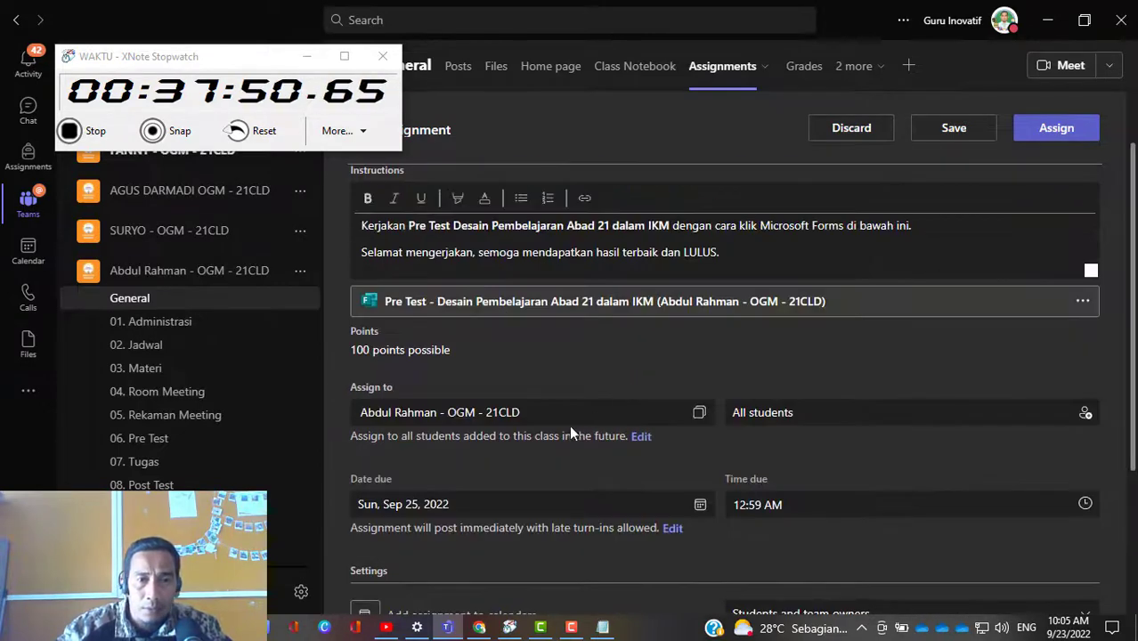
scroll(565, 434, up, 1)
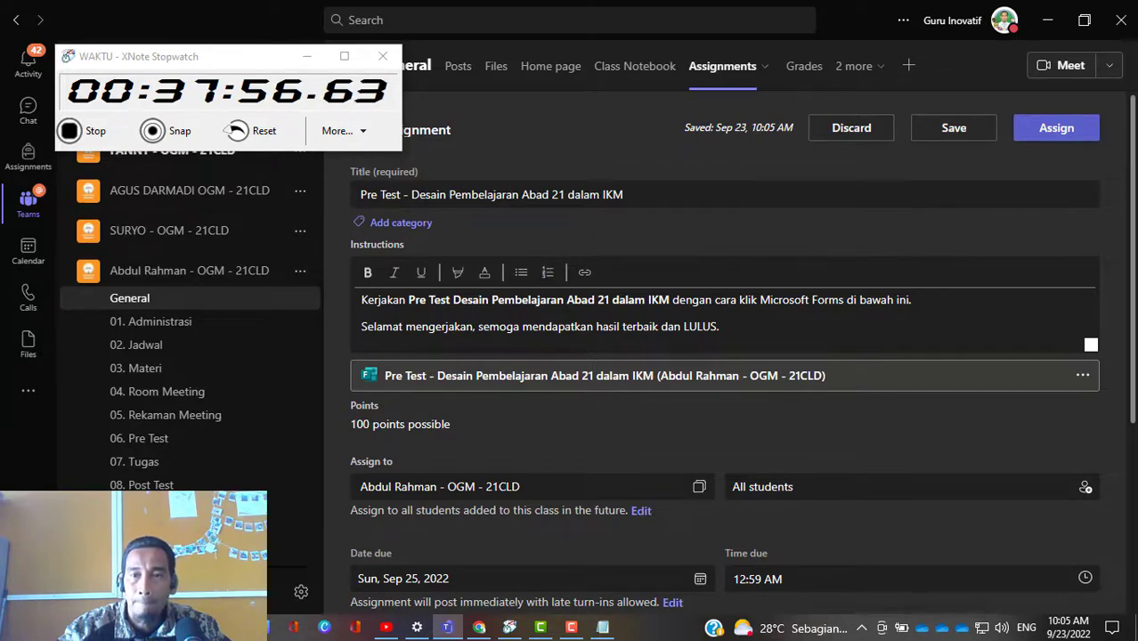
Step: Post the Pre Test assignment's notifications to the 06. Pre Test channel and turn on notifications for late turn-ins
scroll(847, 367, down, 4)
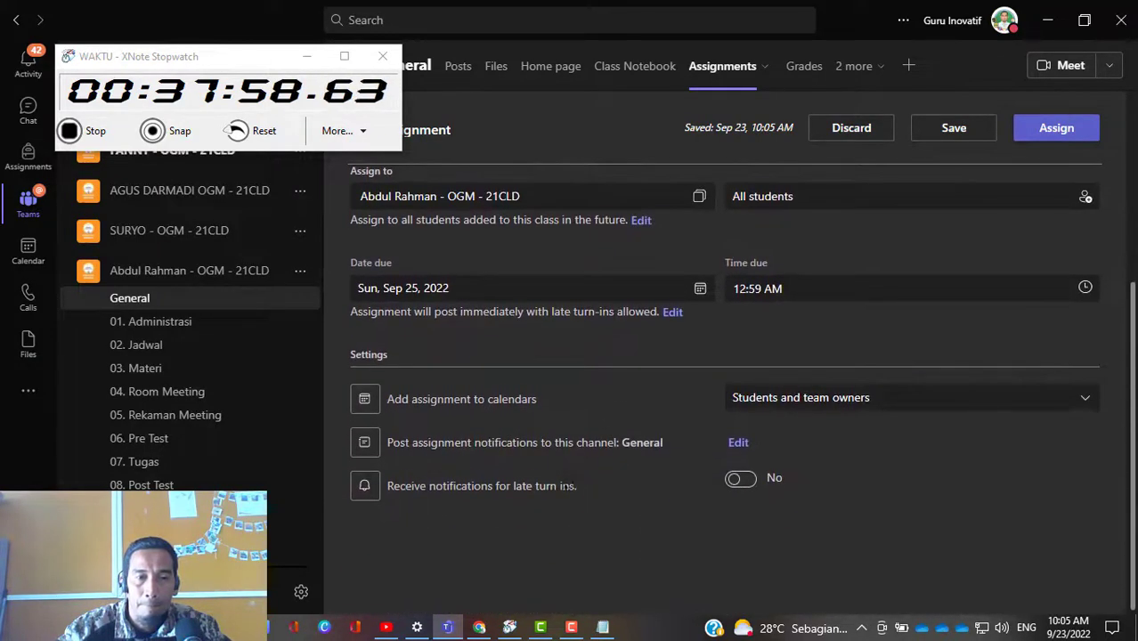
click(737, 443)
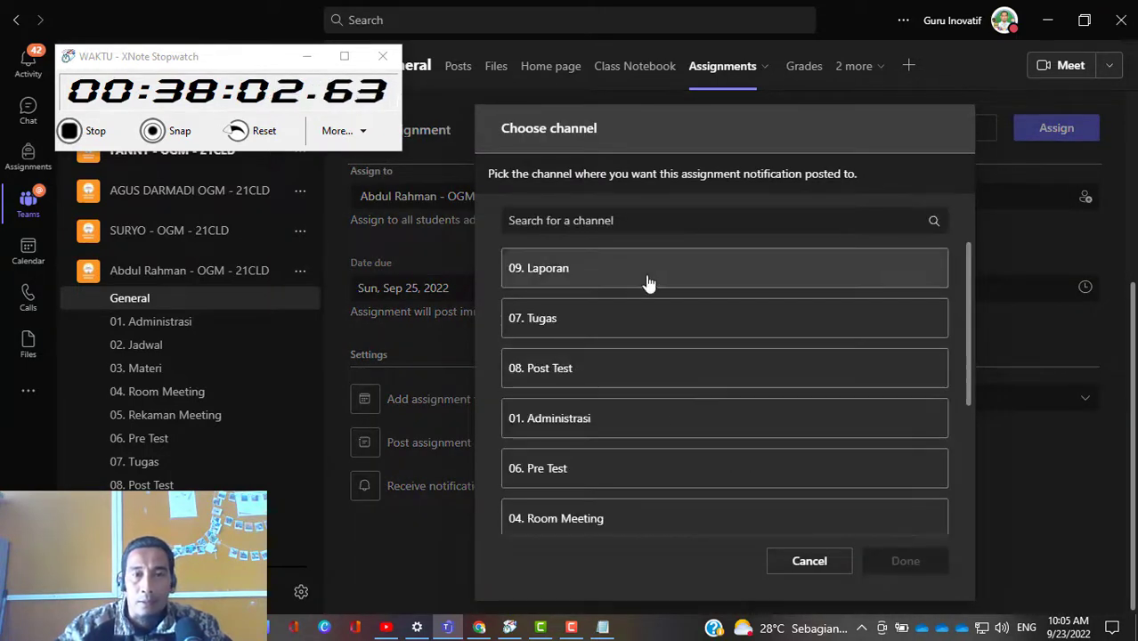
click(577, 470)
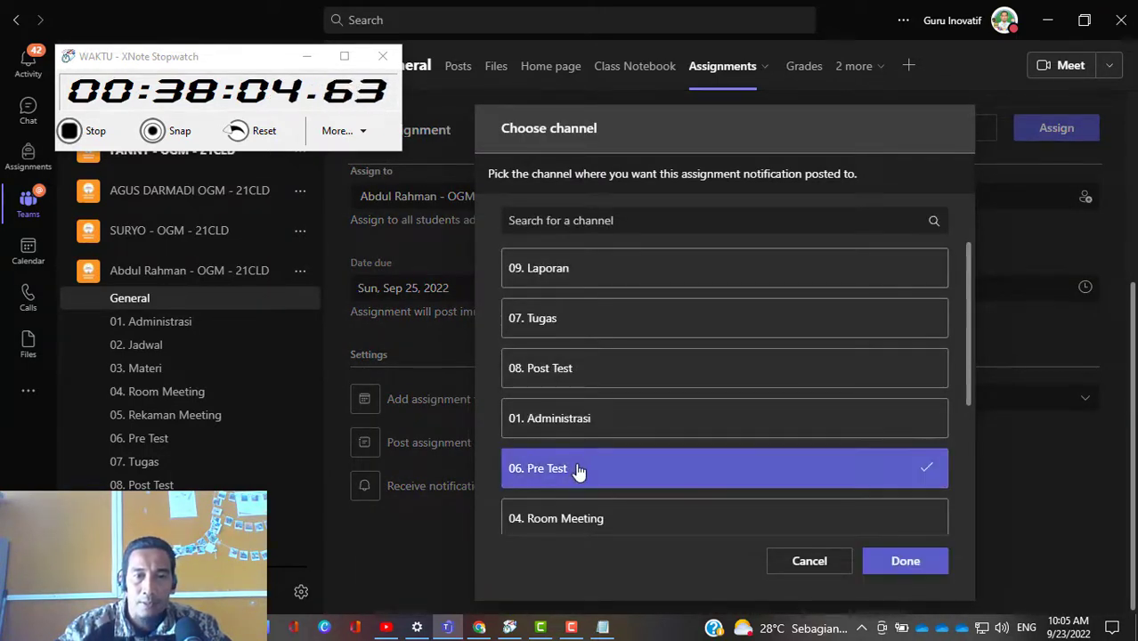
click(904, 562)
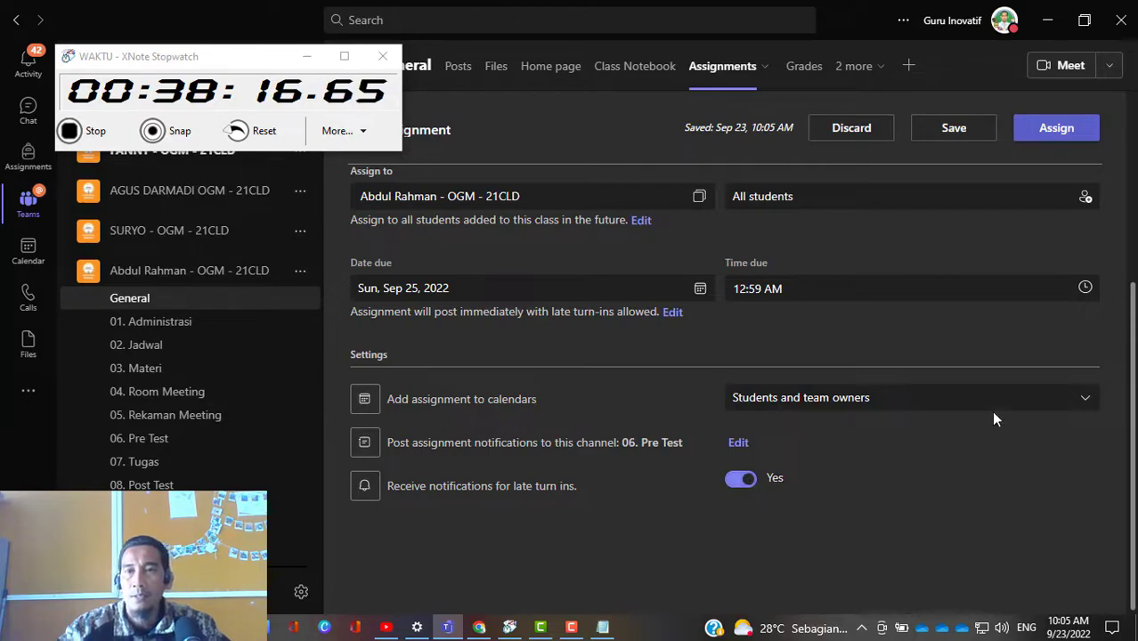
Step: Check the Pre Test assignment's details and settings, and assign it to all students in the class
scroll(991, 411, up, 3)
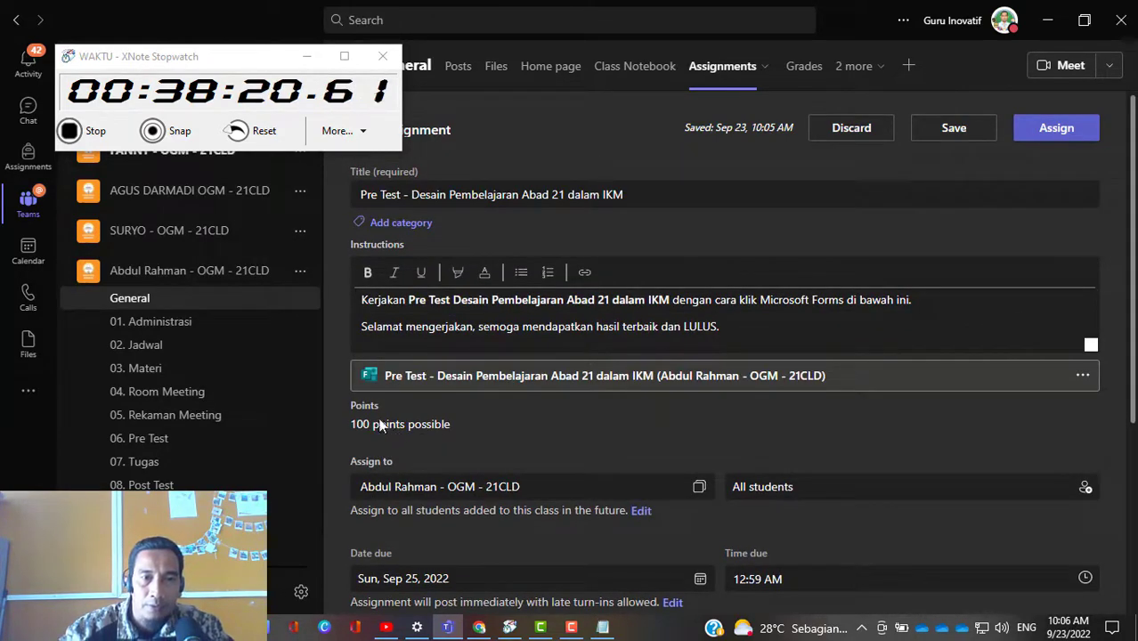
scroll(609, 443, down, 1)
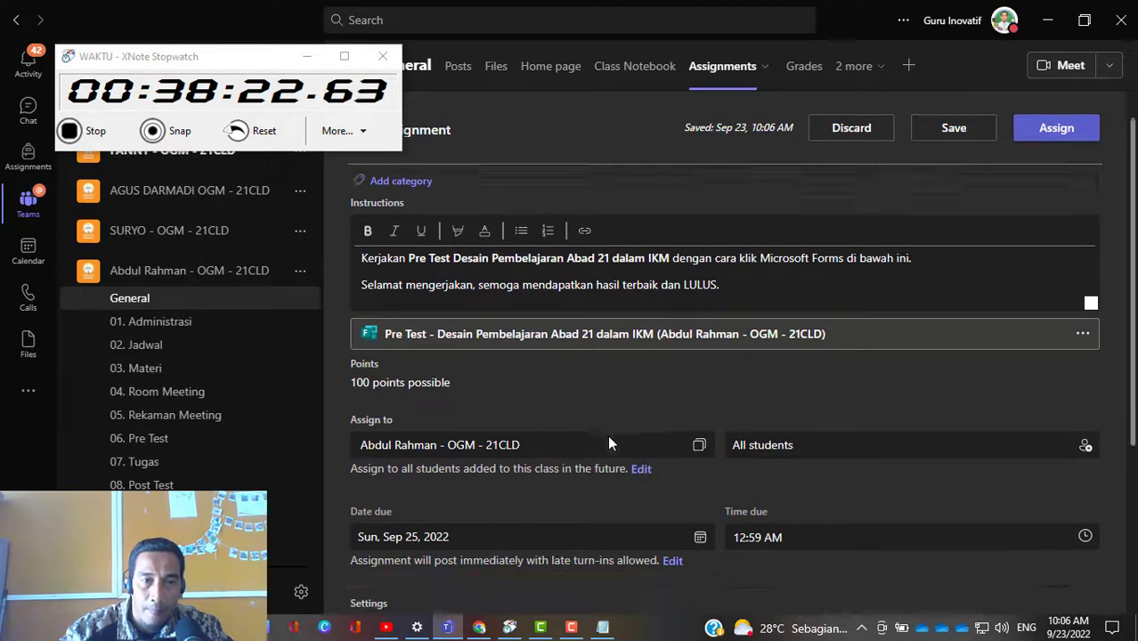
scroll(609, 443, down, 1)
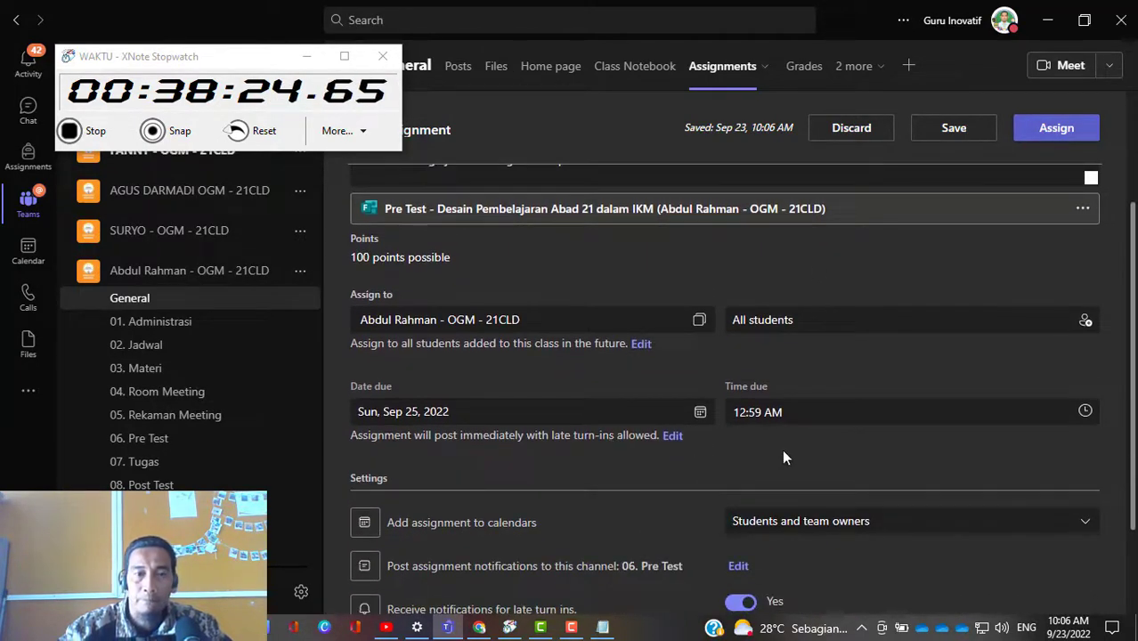
scroll(781, 452, up, 2)
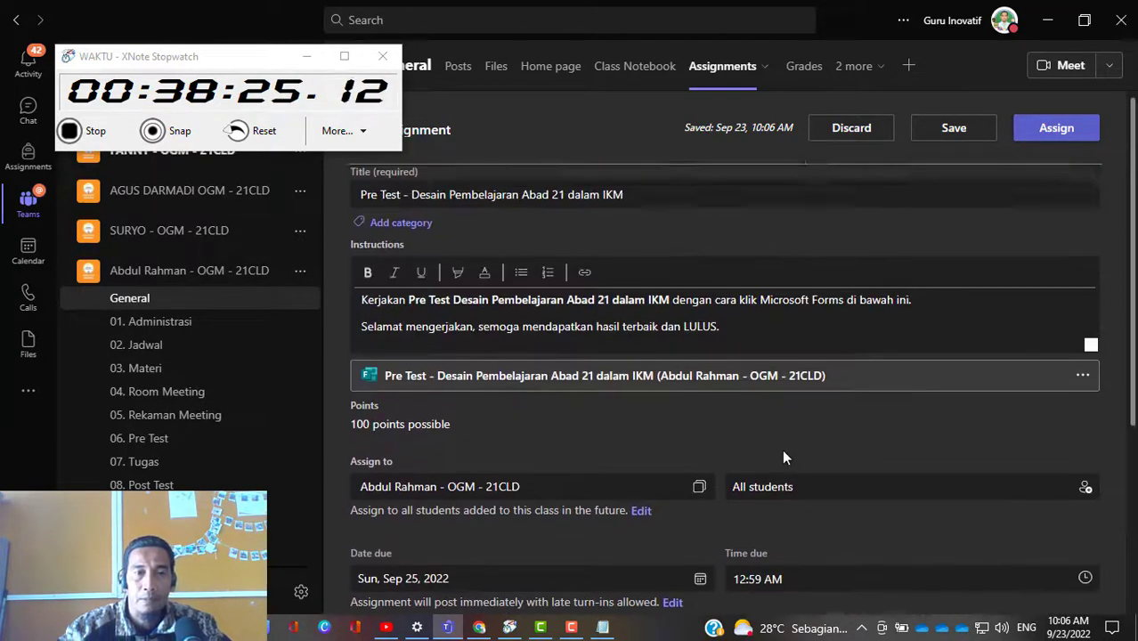
click(1066, 133)
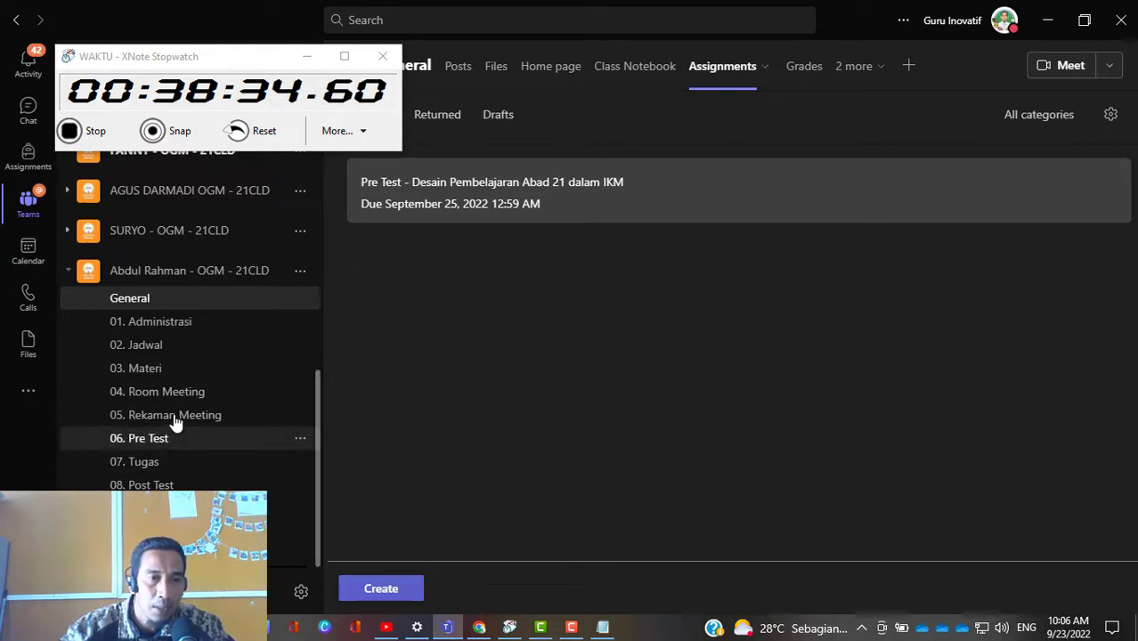
click(166, 463)
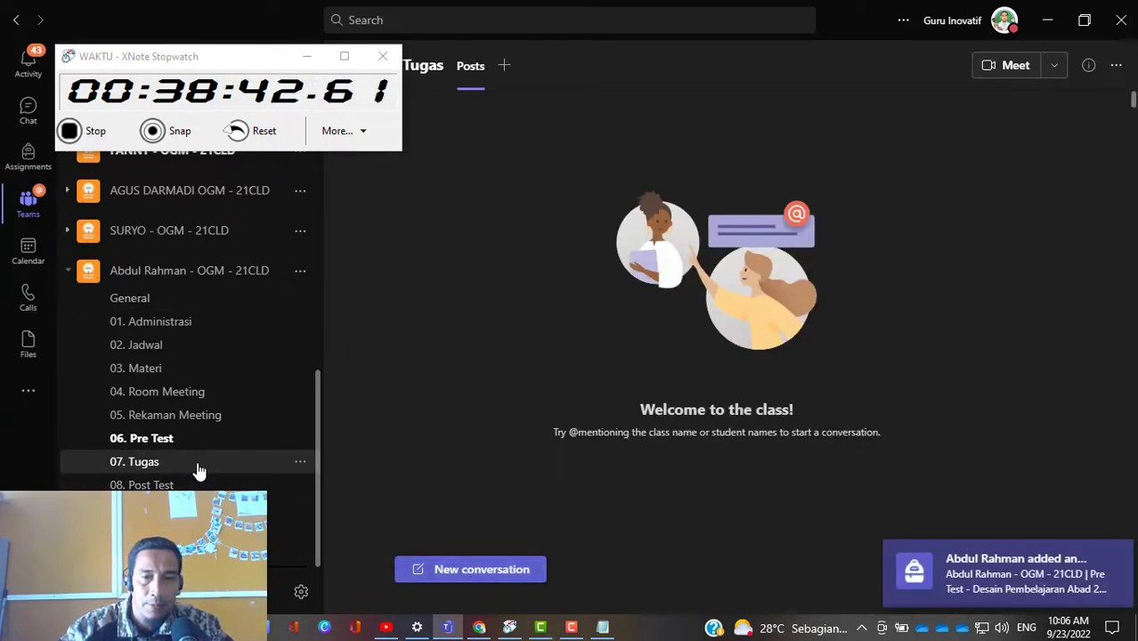
click(456, 576)
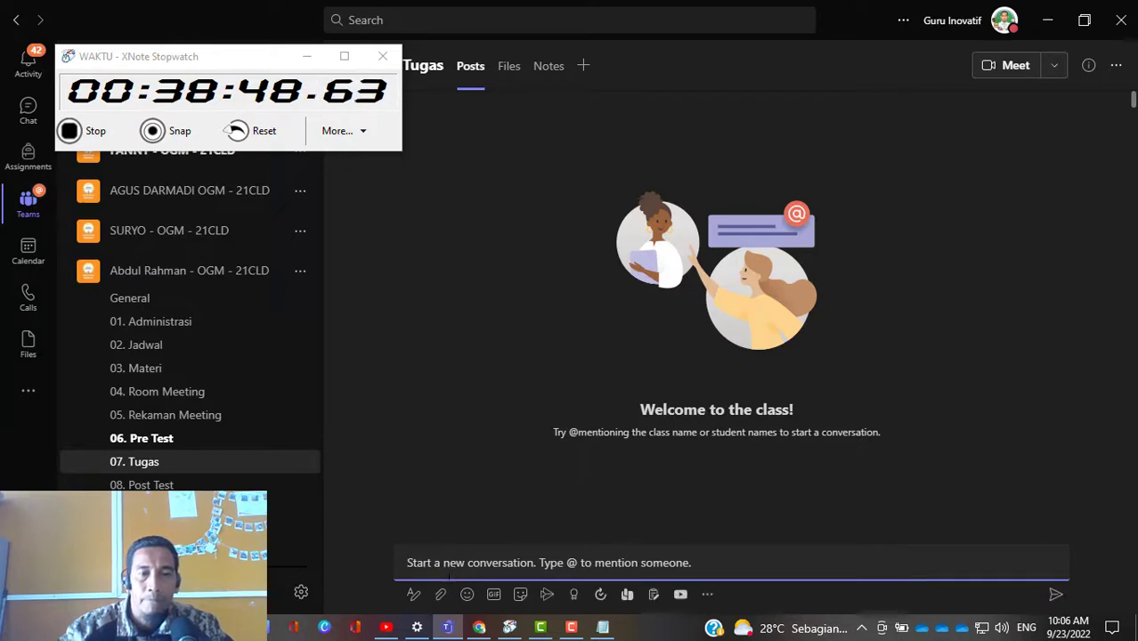
click(413, 595)
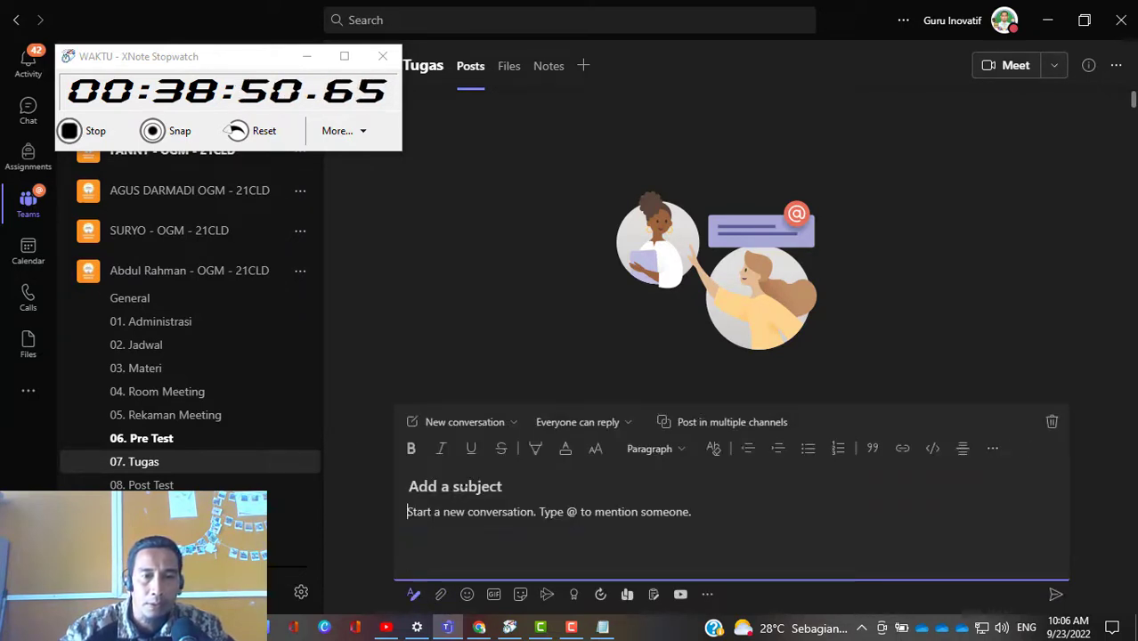
click(488, 426)
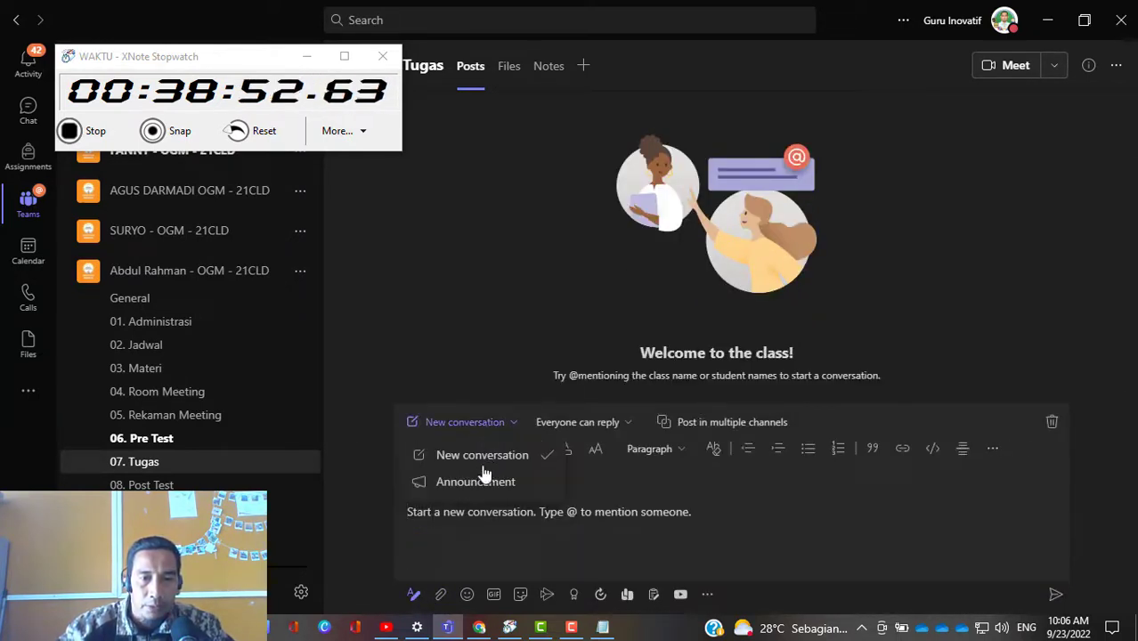
click(483, 484)
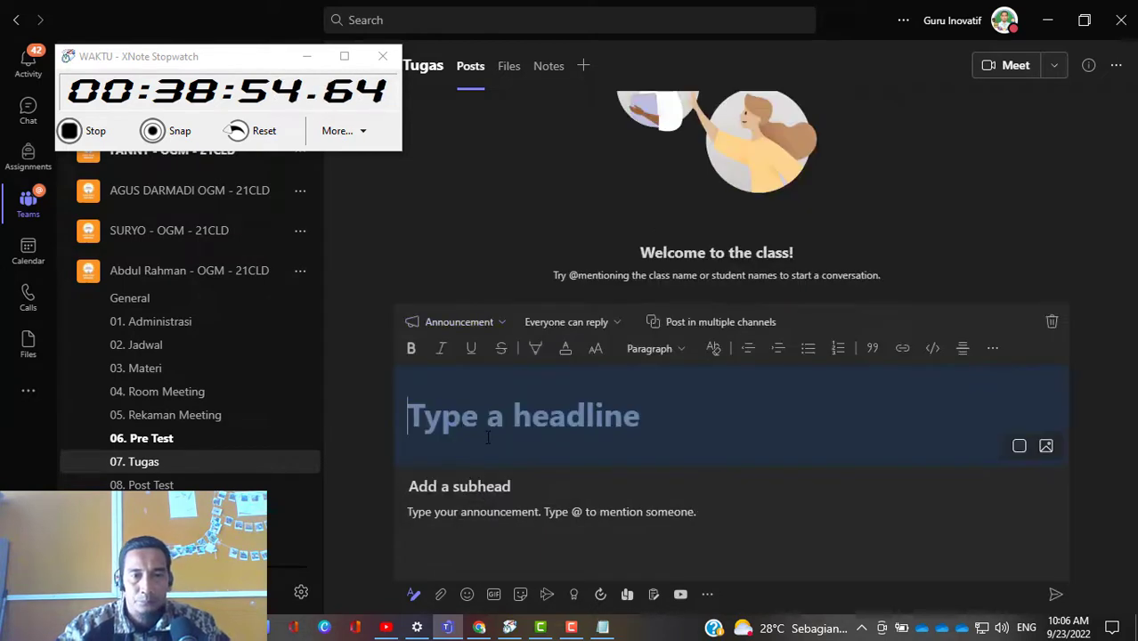
text(Pen)
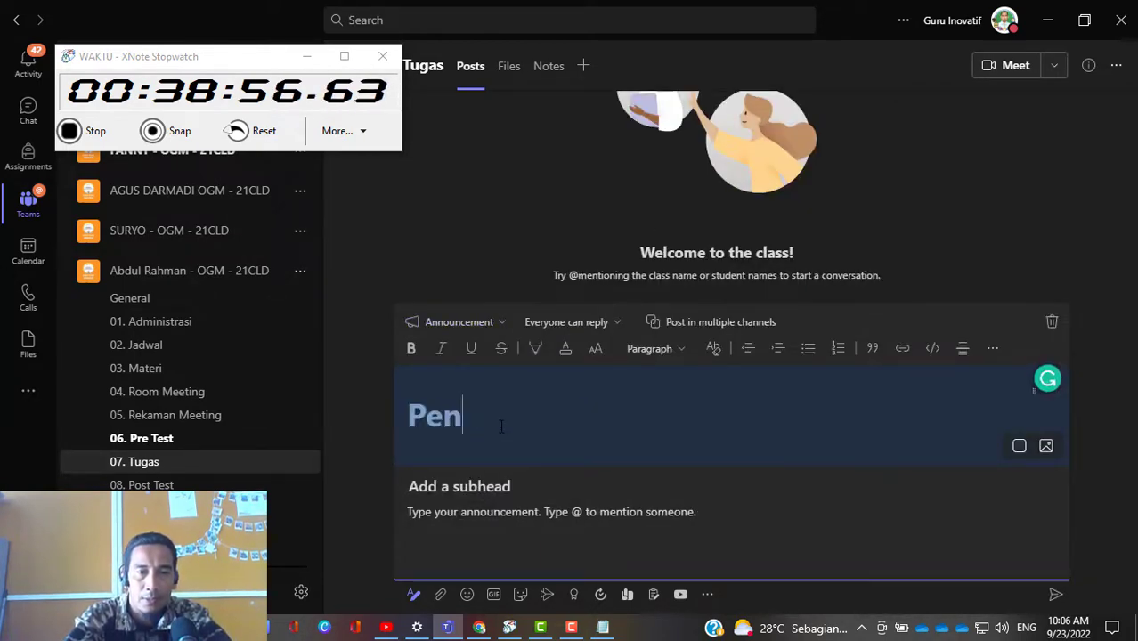
text(ugasan 1)
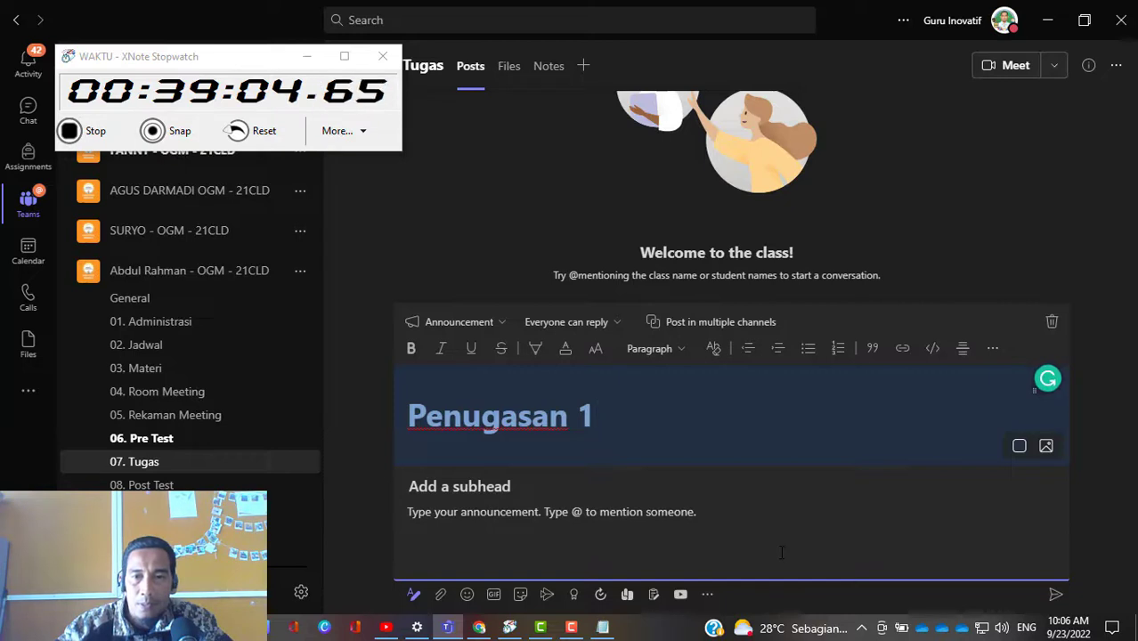
click(1051, 326)
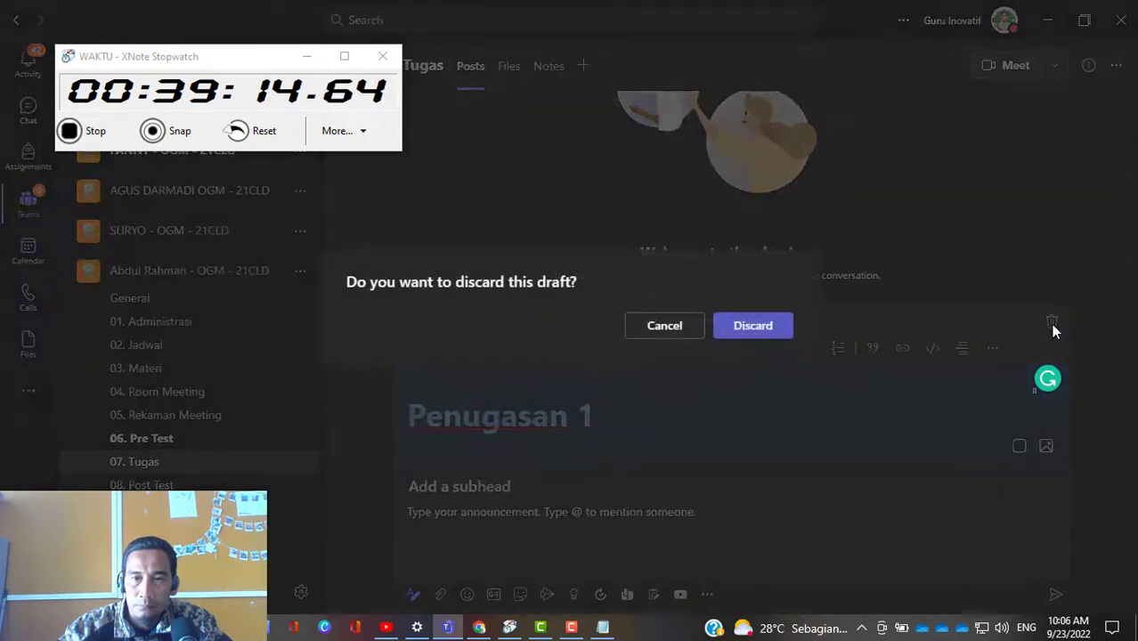
click(761, 333)
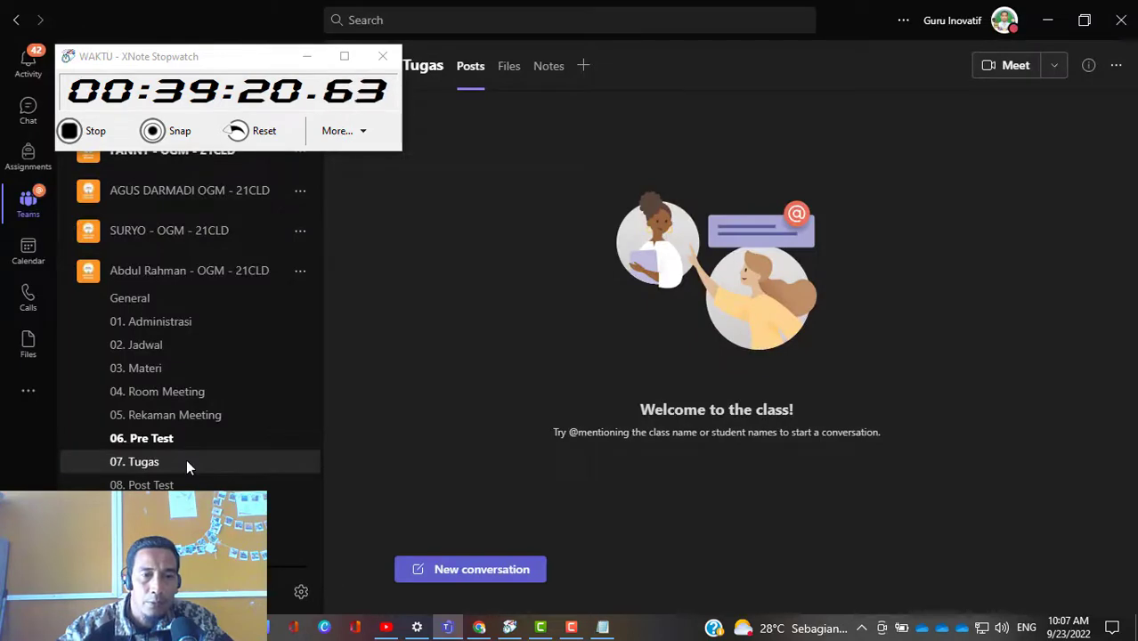
Step: Return to the assignments list in the class team's General channel
scroll(272, 401, down, 5)
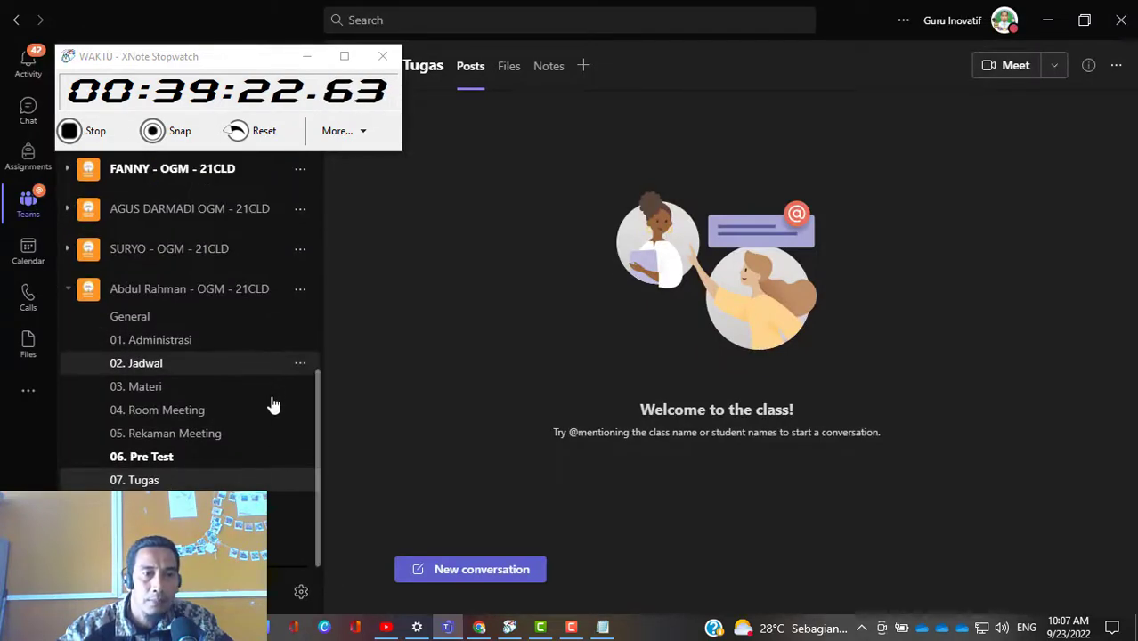
scroll(271, 403, down, 10)
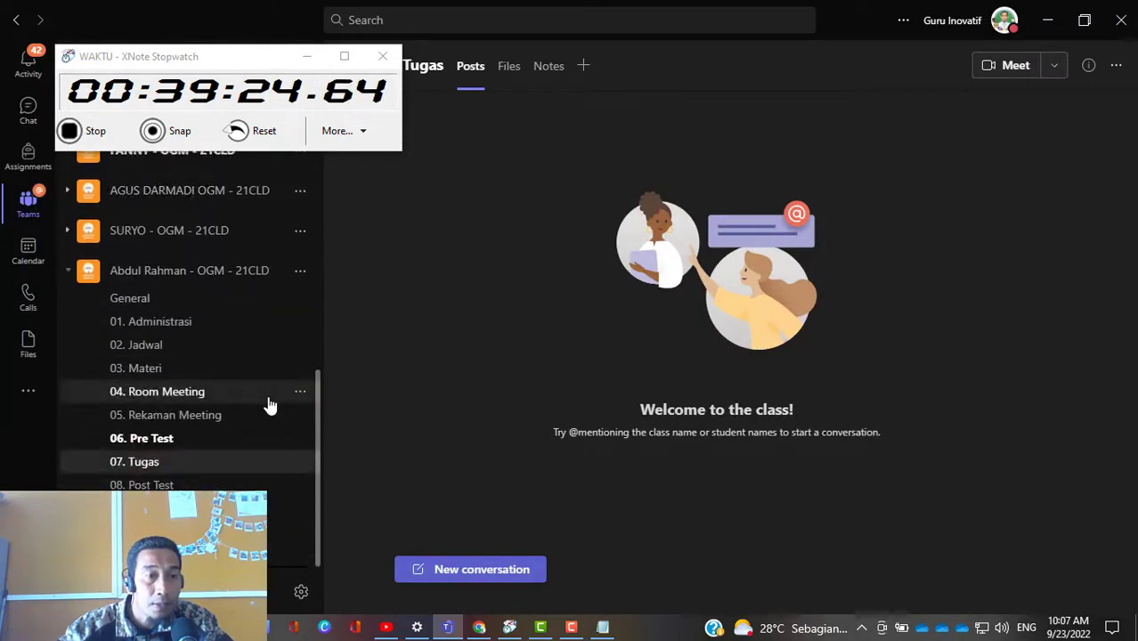
click(212, 306)
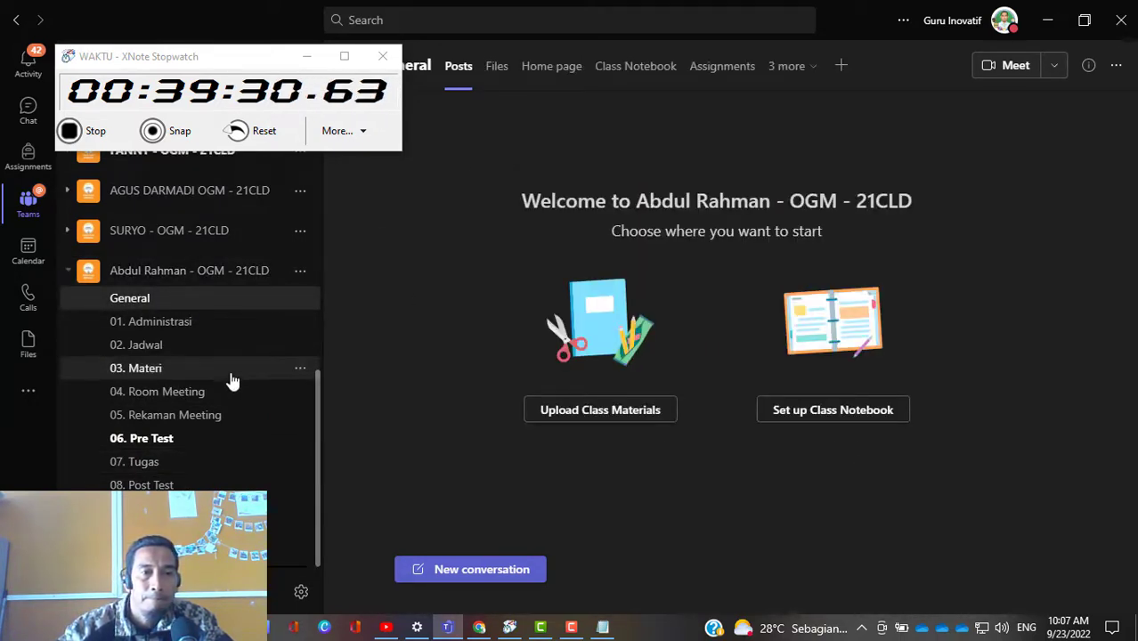
click(706, 79)
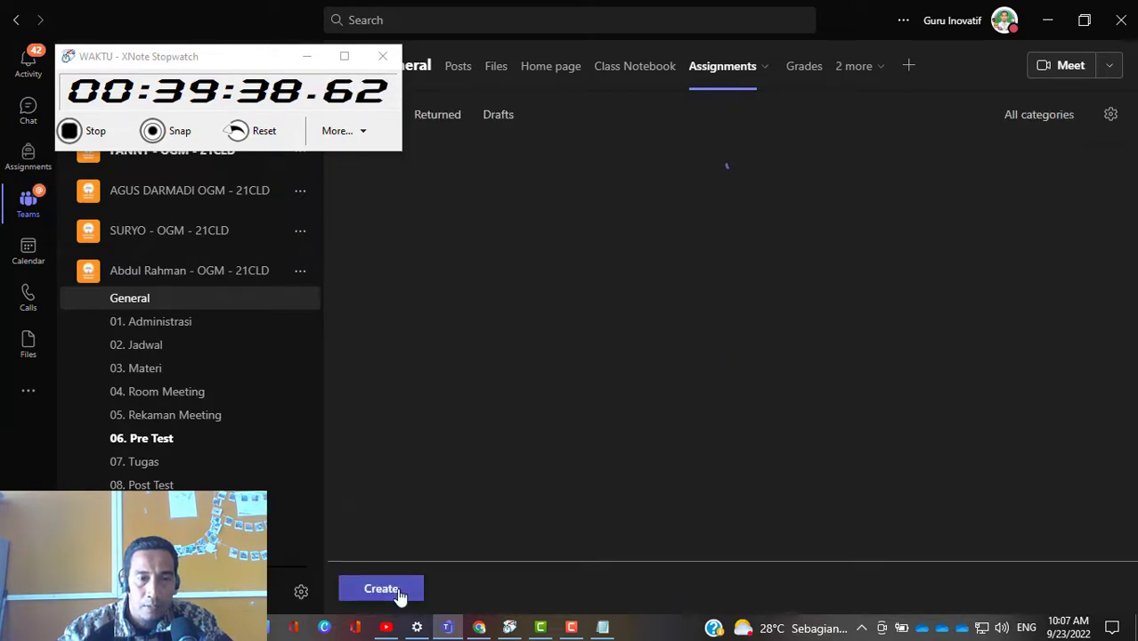
click(400, 594)
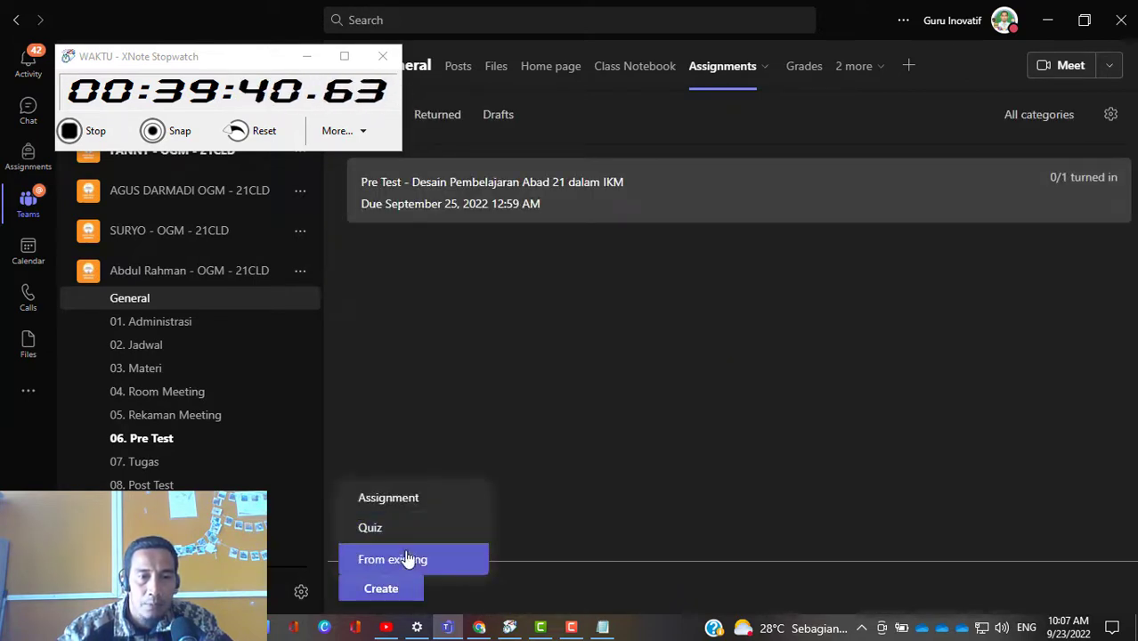
click(400, 503)
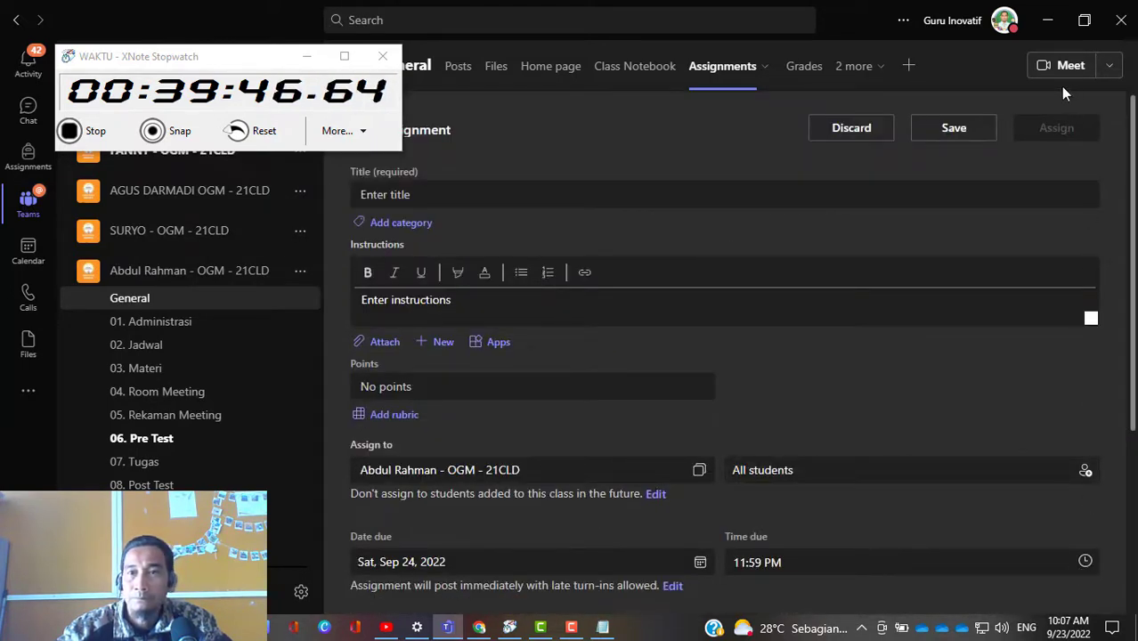
click(855, 128)
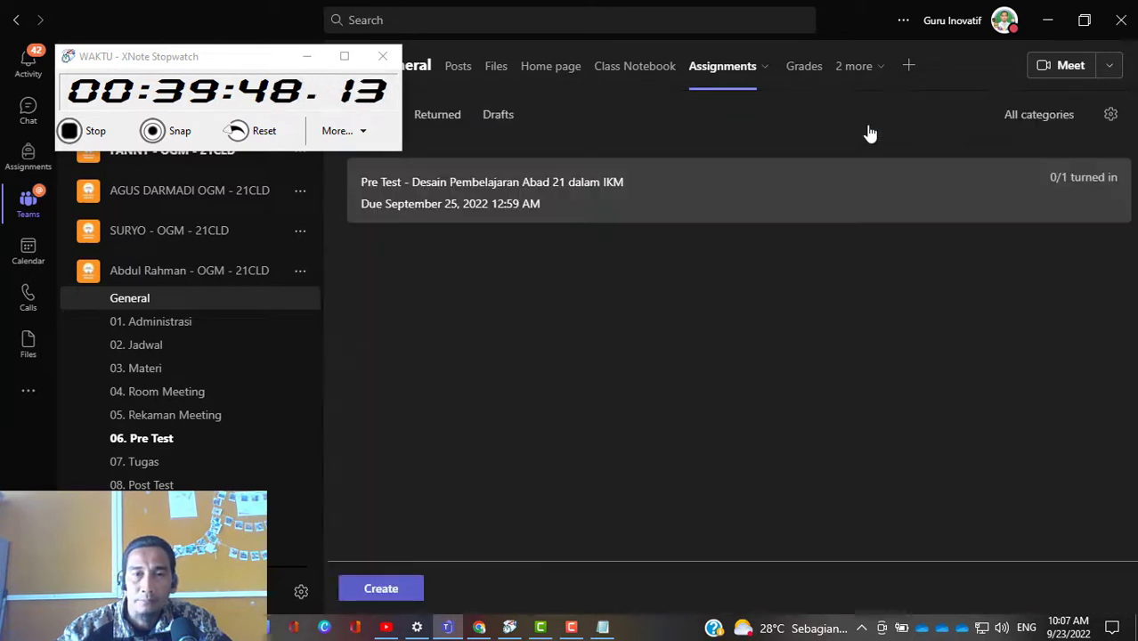
Step: Create an assignment from the existing Menyusun Modul Ajar Kurikulum Merdeka due Sep 25, 2022 in the OGM - 21CLD class
click(388, 590)
click(392, 559)
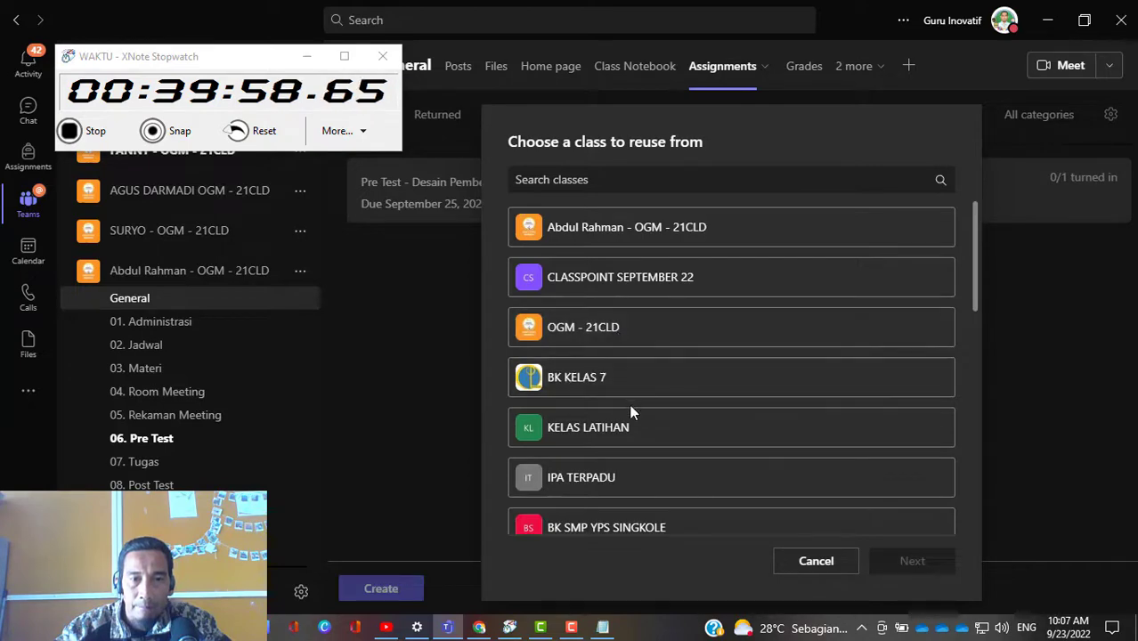
scroll(629, 411, down, 3)
scroll(631, 413, down, 1)
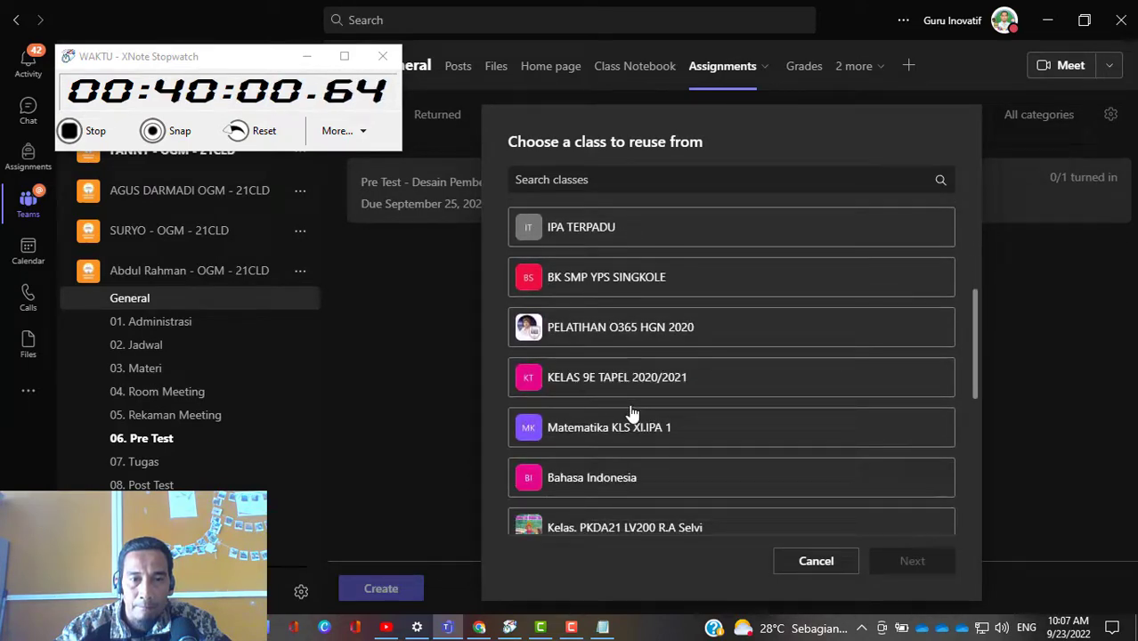
scroll(632, 413, down, 5)
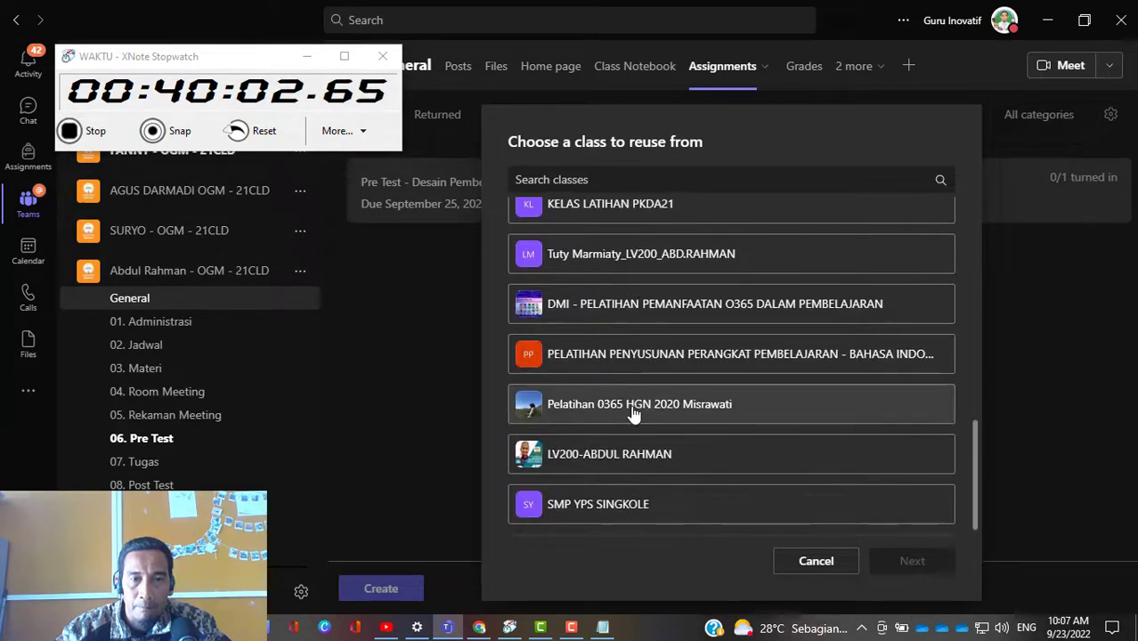
scroll(629, 417, up, 7)
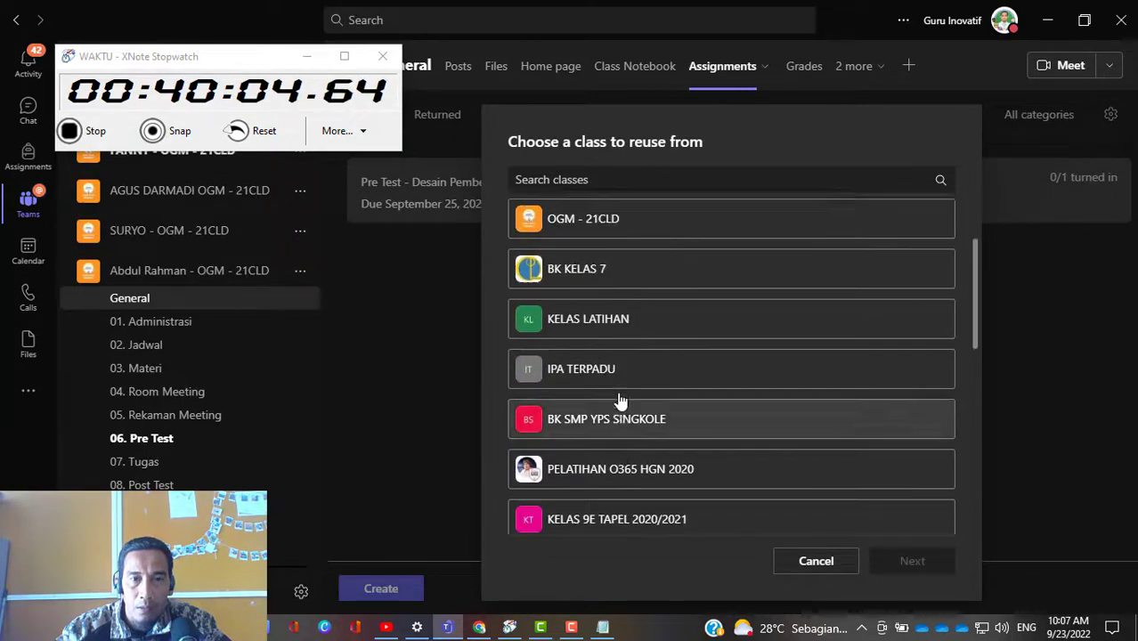
scroll(621, 401, up, 2)
click(599, 340)
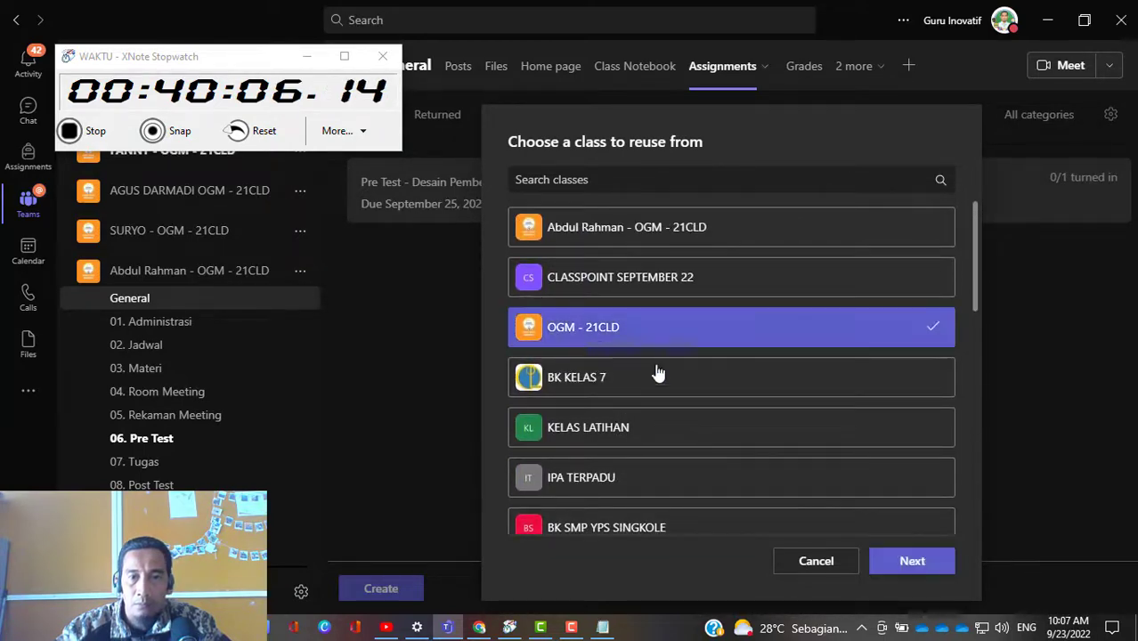
click(929, 574)
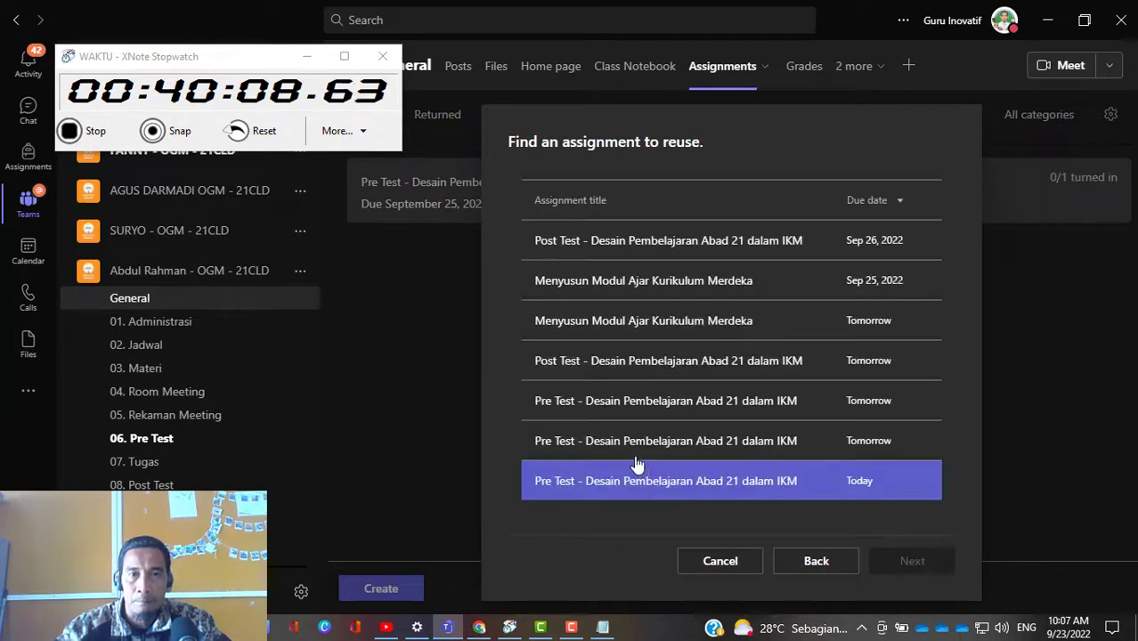
click(735, 292)
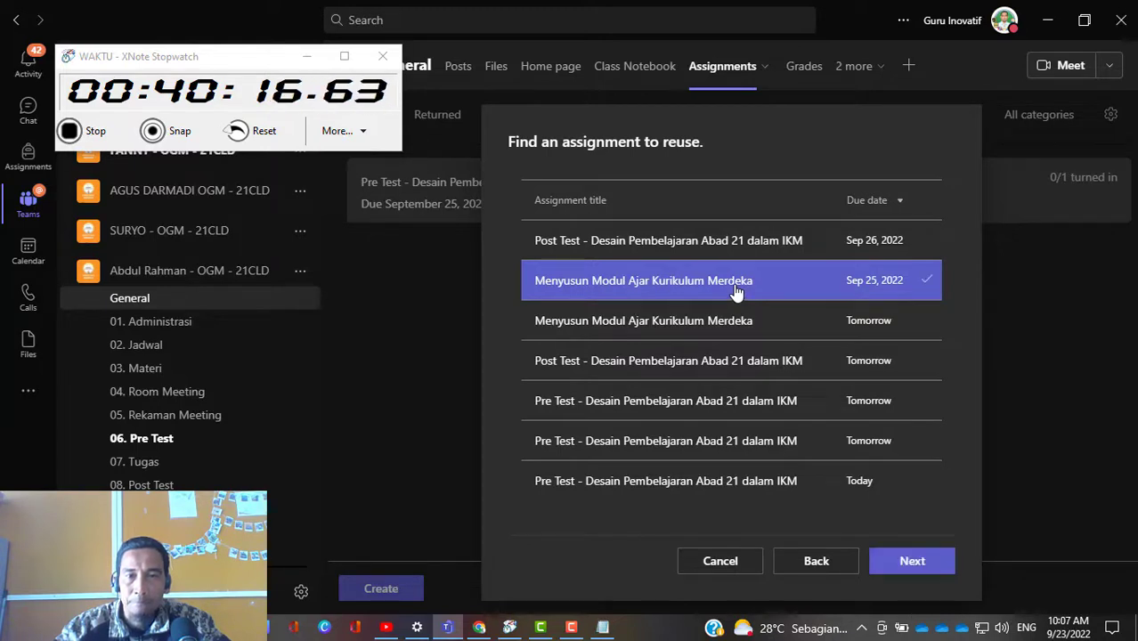
click(909, 569)
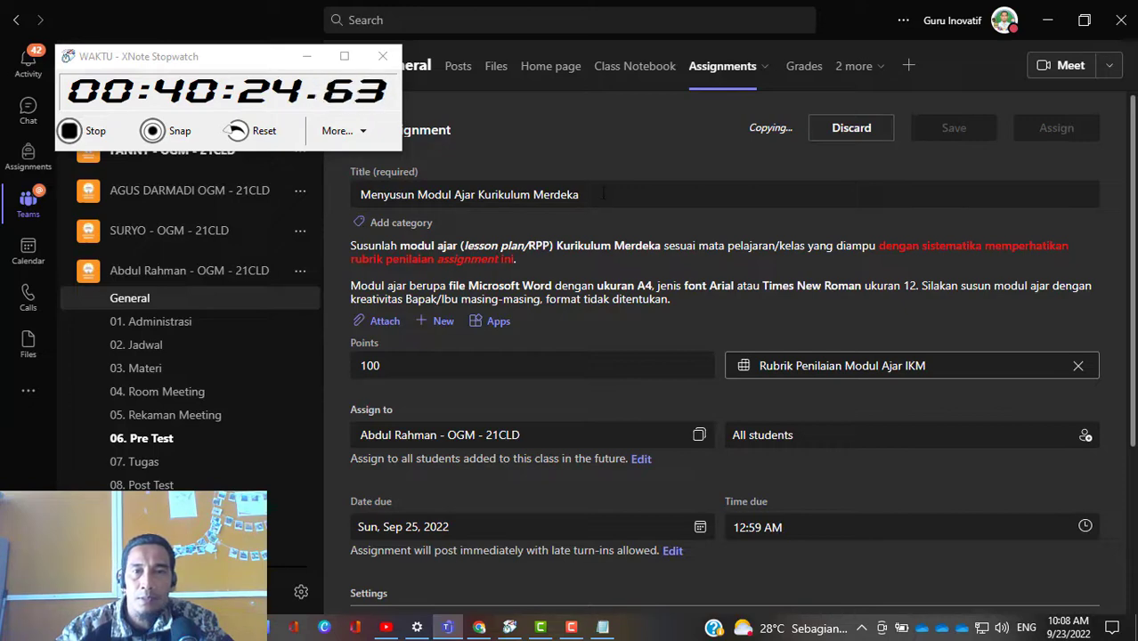
Step: Post the Menyusun Modul Ajar Kurikulum Merdeka assignment's notifications to the 07. Tugas channel
click(604, 193)
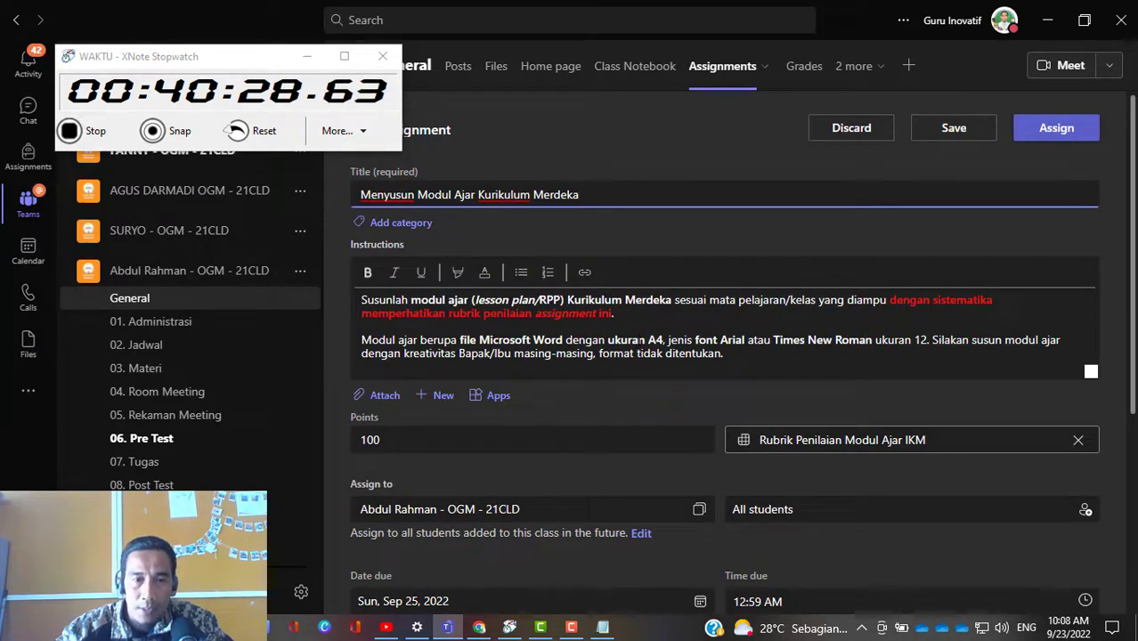
scroll(537, 356, down, 3)
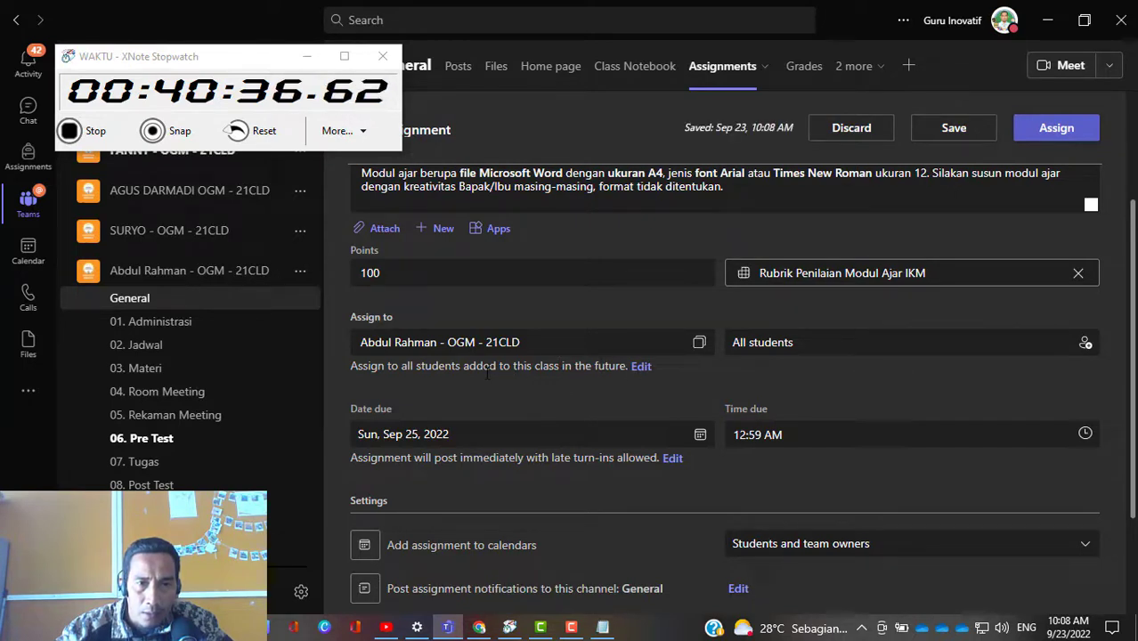
scroll(661, 370, down, 1)
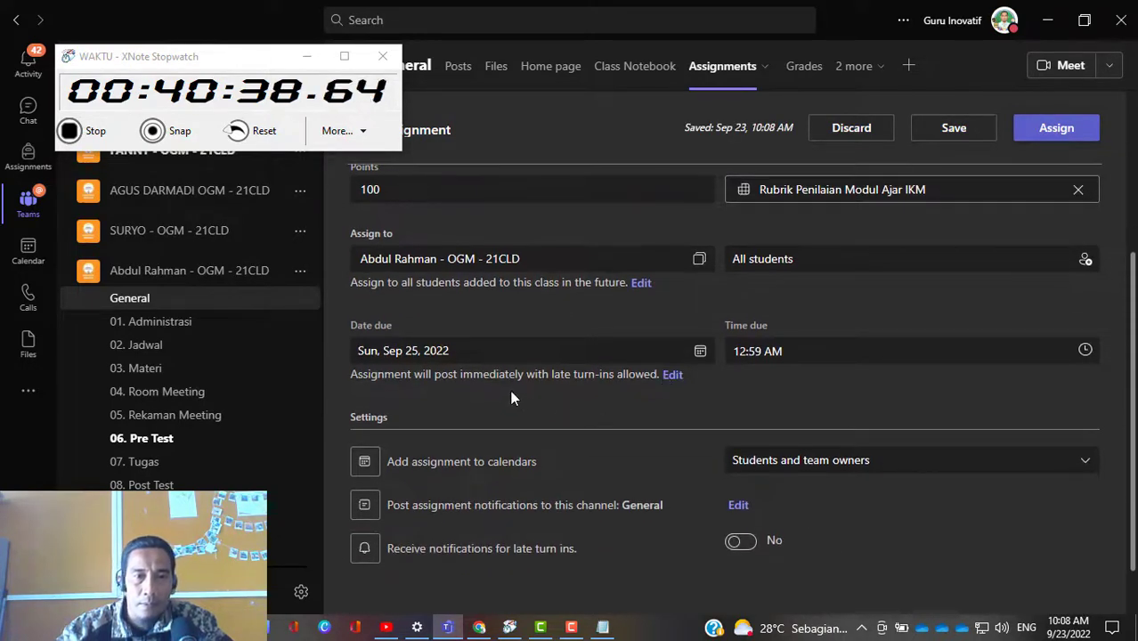
scroll(855, 392, down, 1)
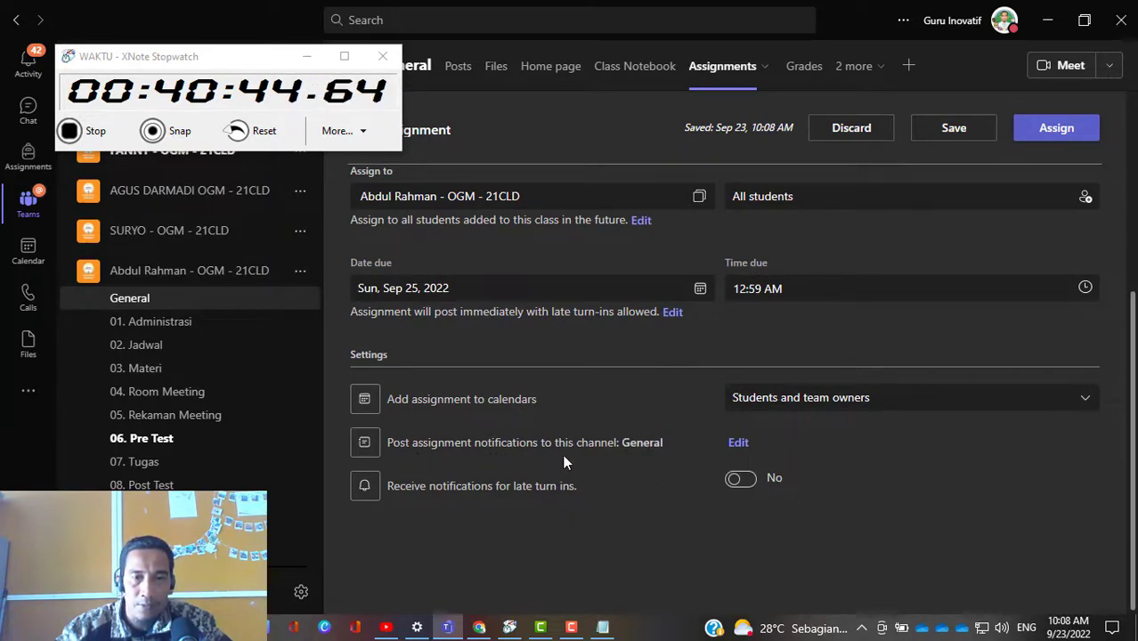
click(738, 443)
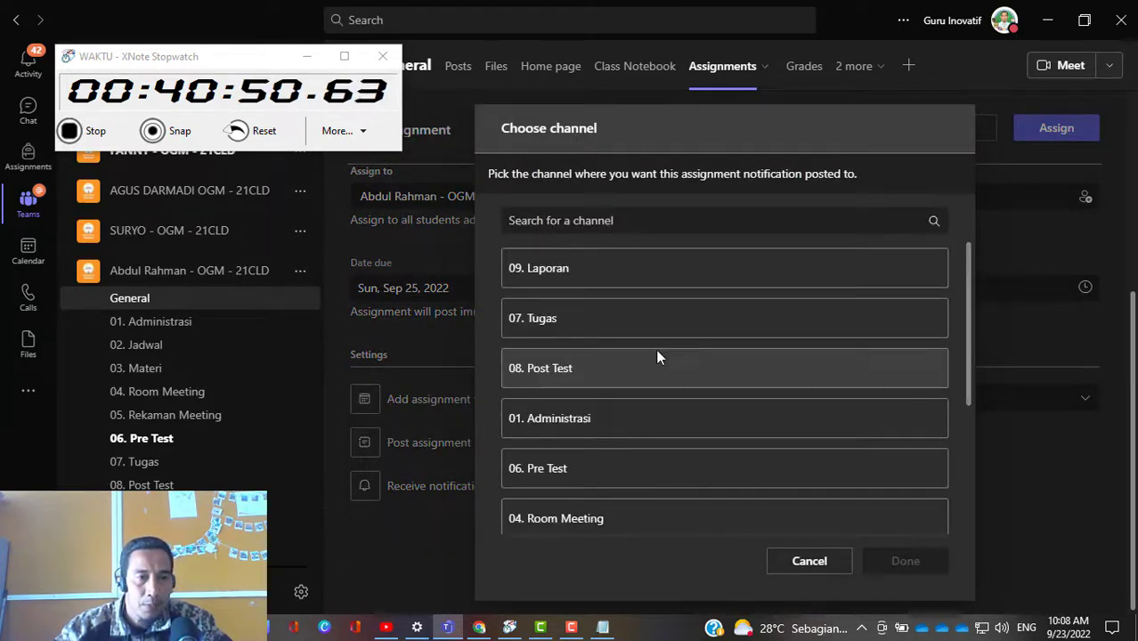
click(719, 327)
click(901, 567)
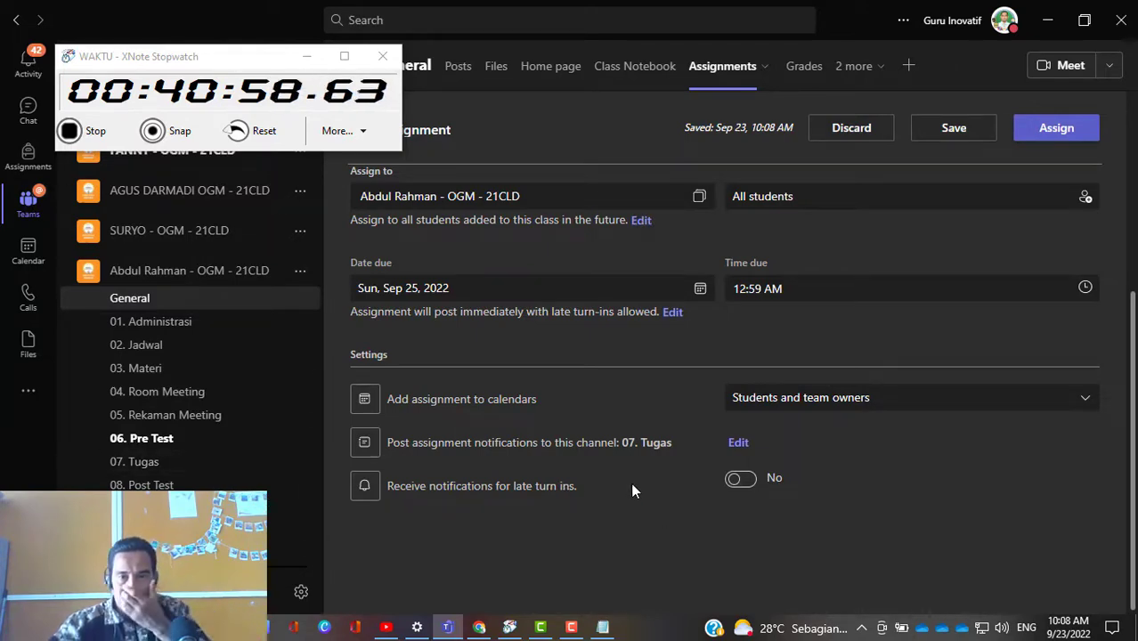
Step: Review the Rubrik Penilaian Modul Ajar IKM rubric and assign the teaching module task to all students in the class
scroll(630, 482, up, 2)
scroll(805, 510, up, 2)
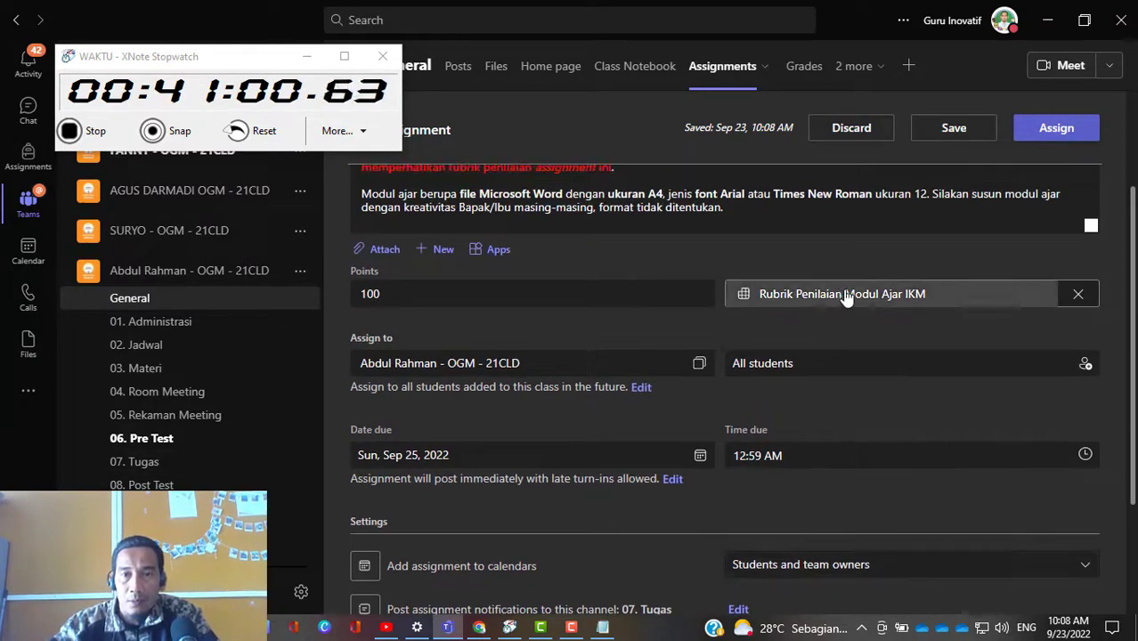
click(847, 295)
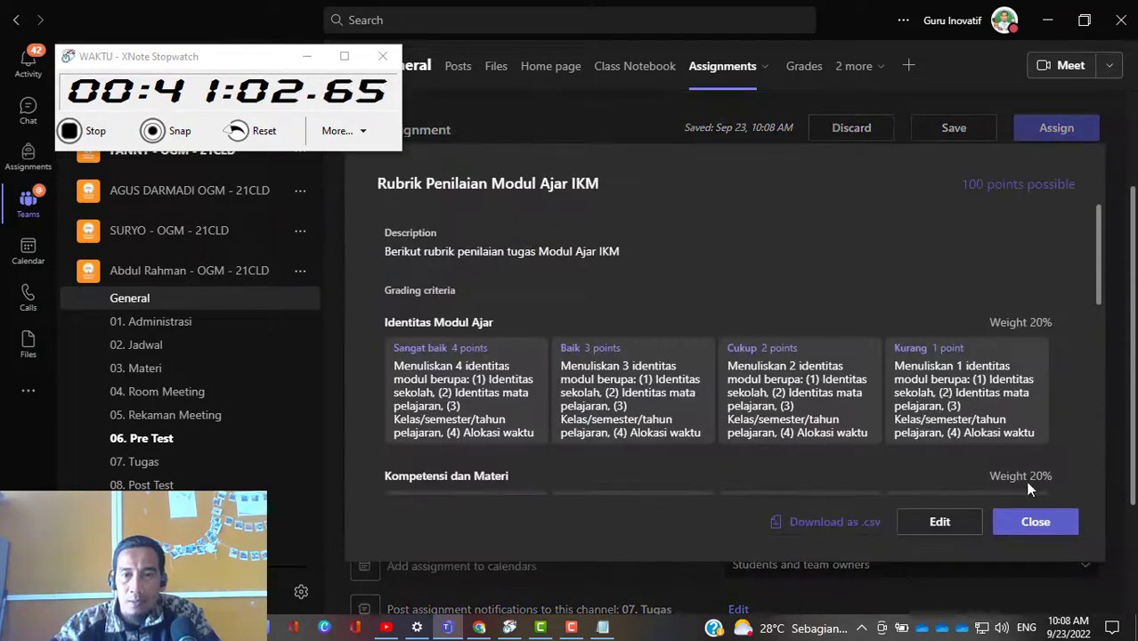
click(1037, 525)
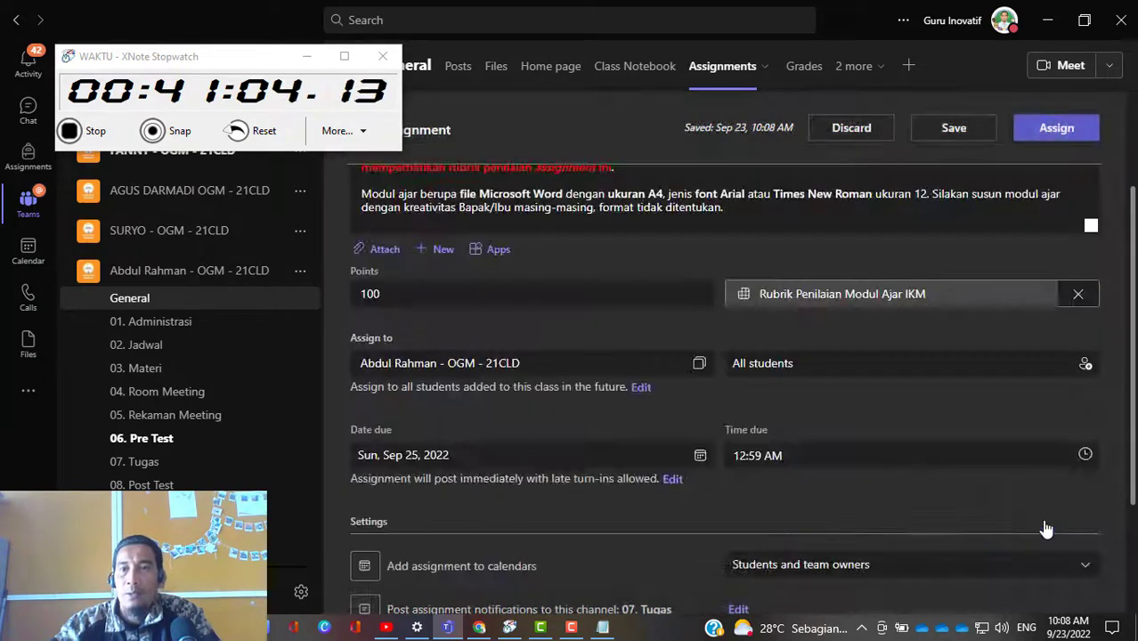
click(1045, 132)
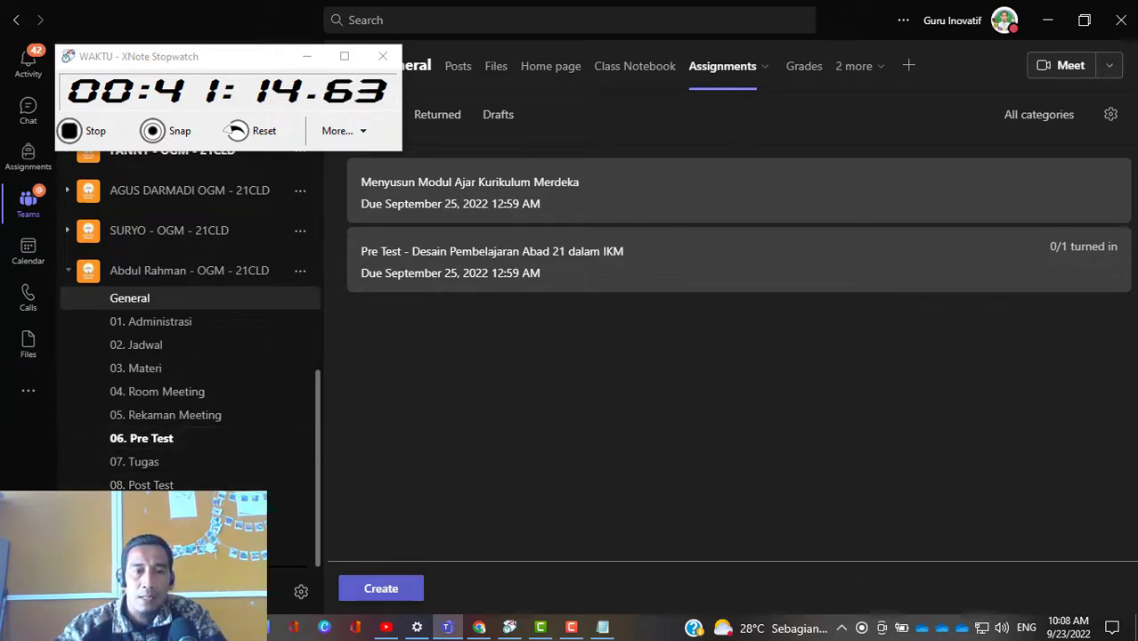
Step: Create an assignment from the existing Post Test - Desain Pembelajaran Abad 21 dalam IKM due tomorrow in the OGM - 21CLD class
click(378, 592)
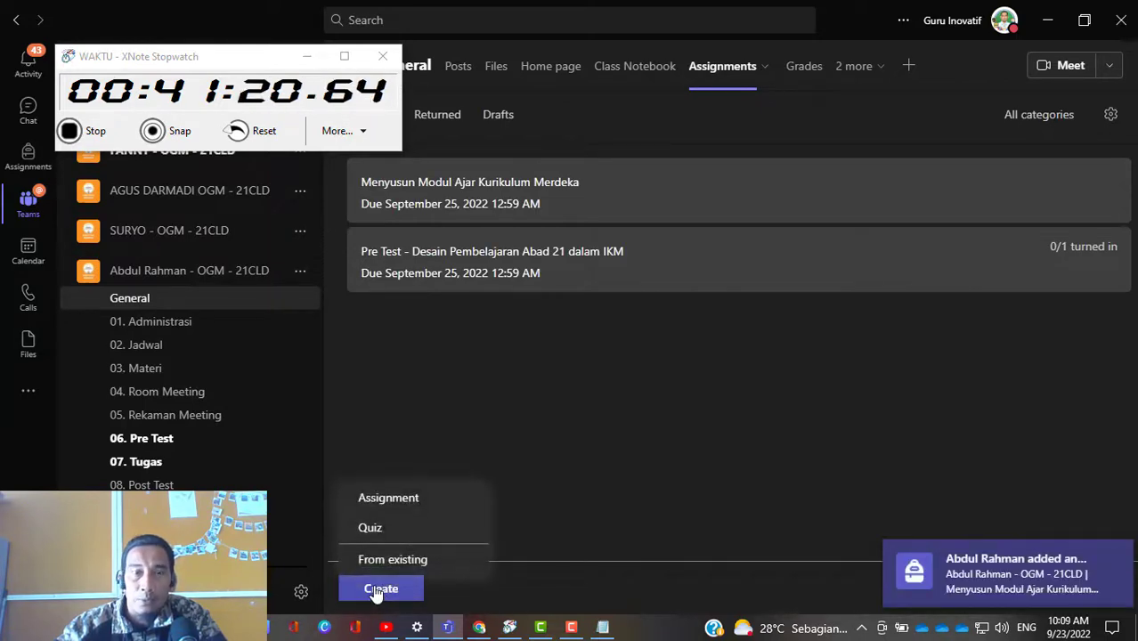
click(389, 560)
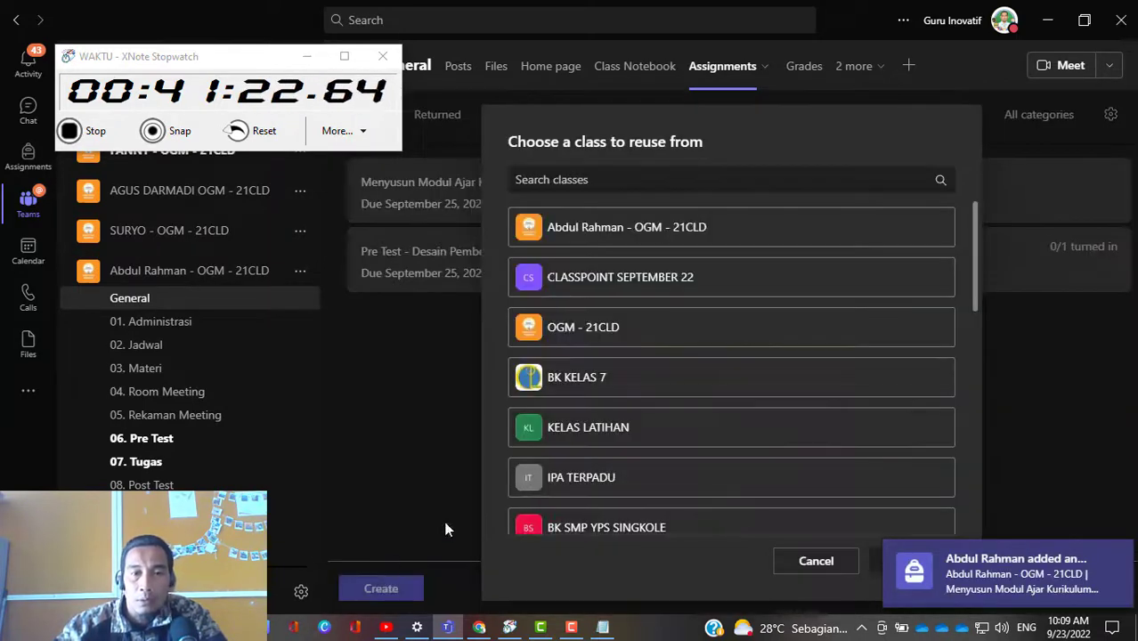
click(629, 330)
click(902, 561)
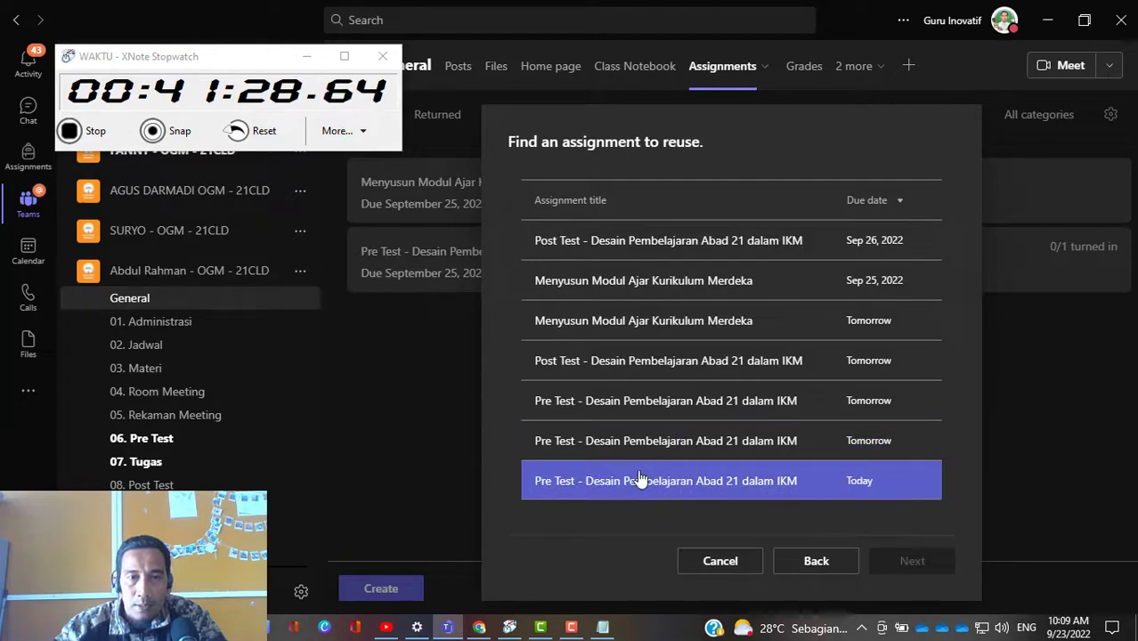
click(648, 375)
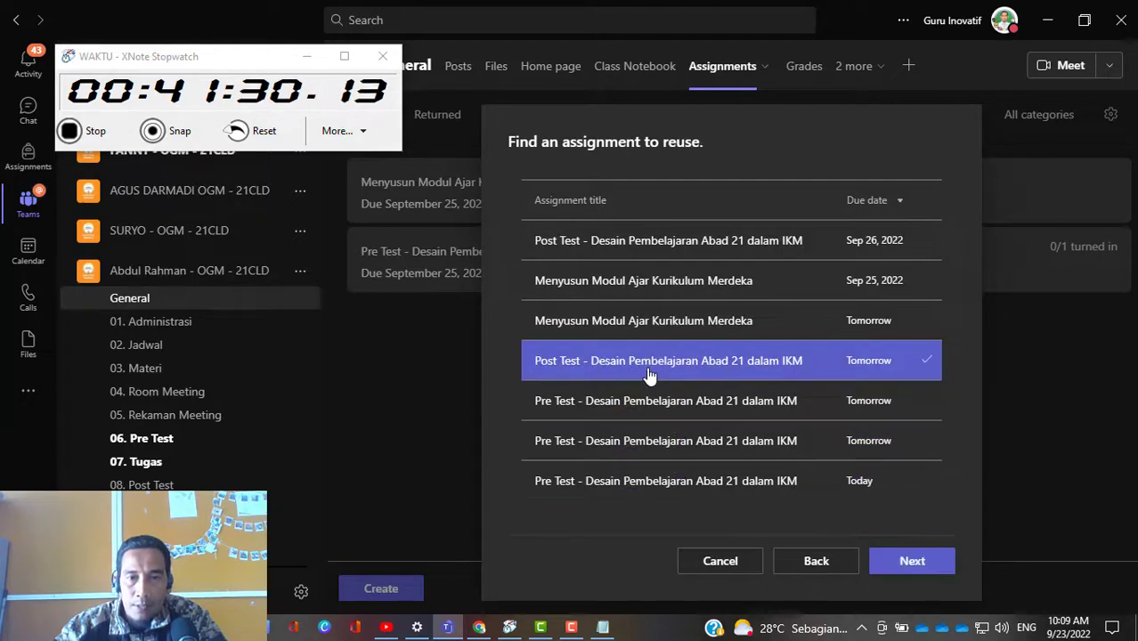
click(912, 562)
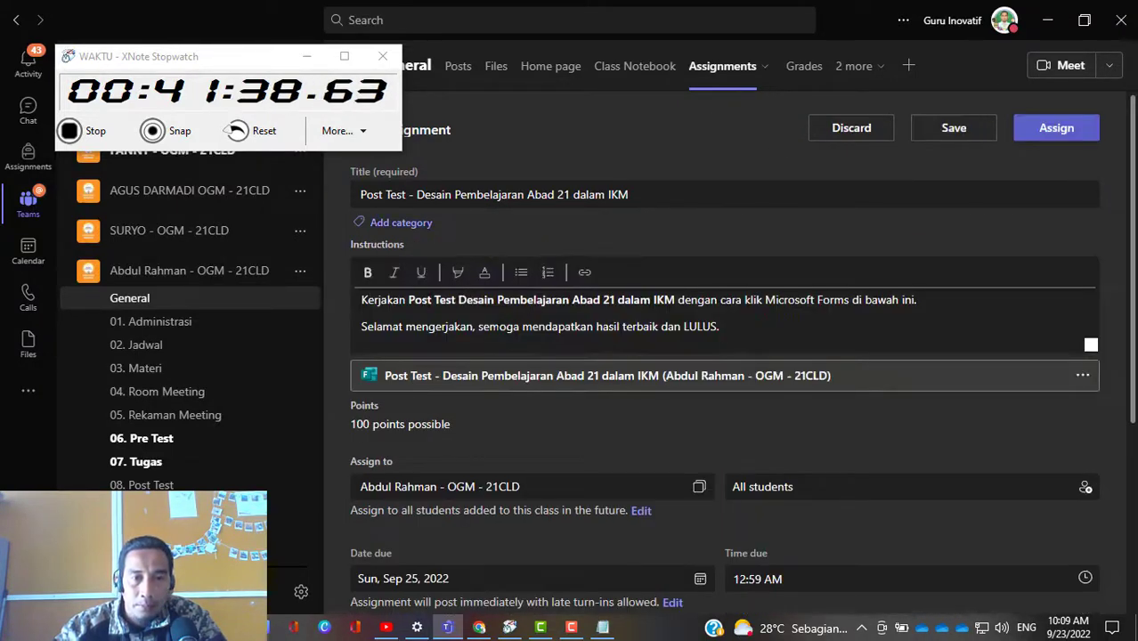
Step: Set the Post Test assignment's due date to Sunday, Sep 25, 2022
scroll(537, 350, down, 2)
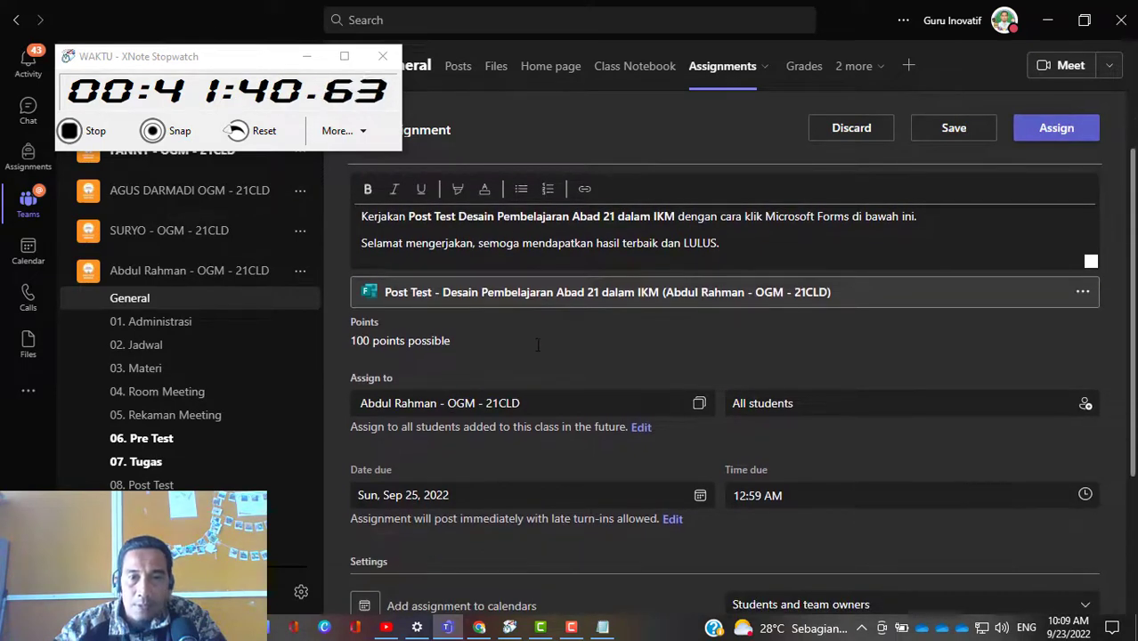
scroll(537, 350, down, 1)
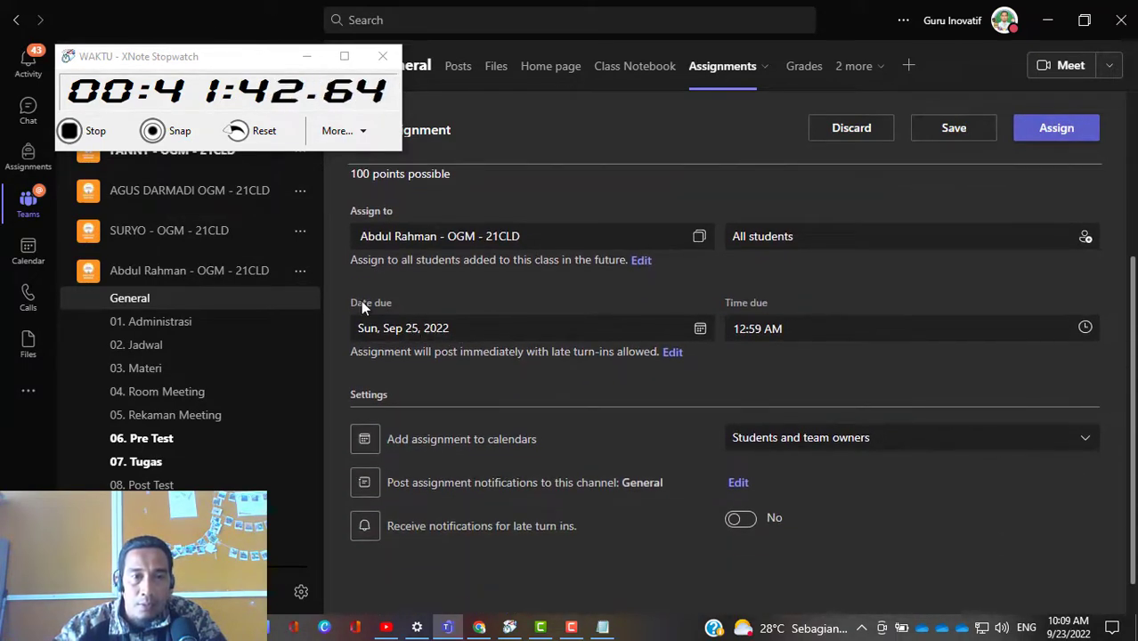
click(700, 329)
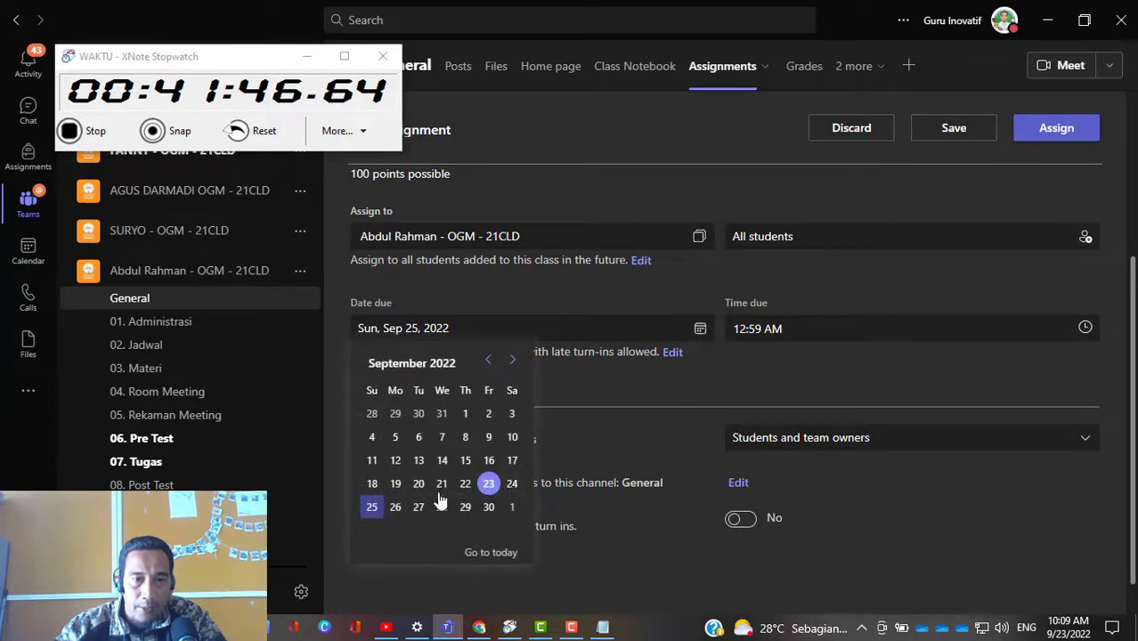
click(371, 507)
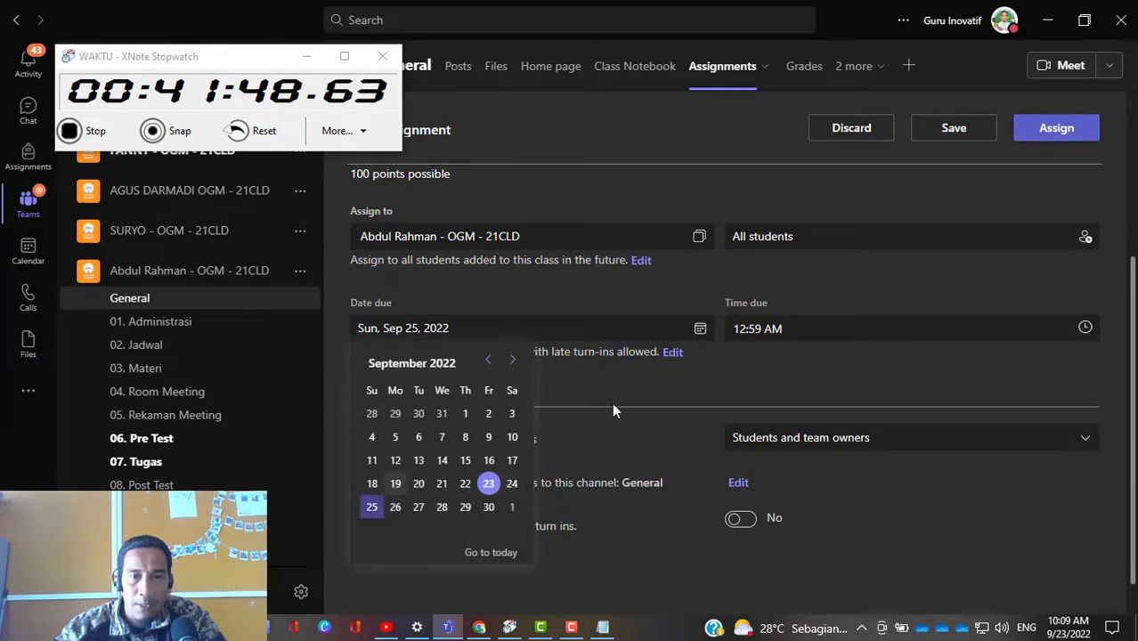
click(664, 381)
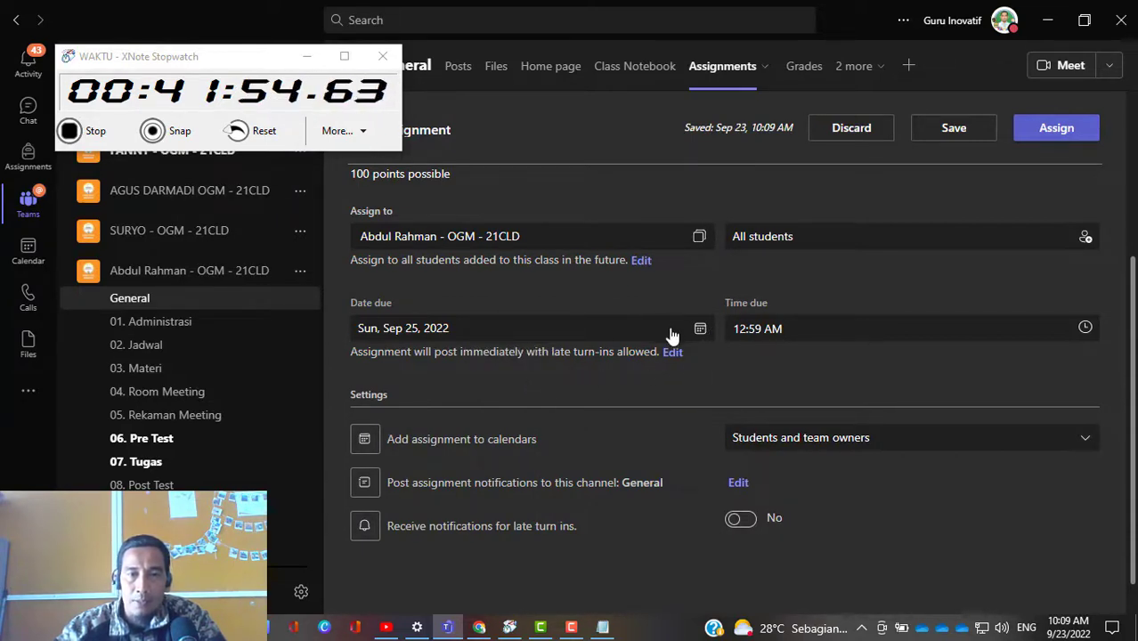
Step: Post the Post Test assignment's notifications to the 08. Post Test channel and assign it to all students
scroll(578, 496, down, 1)
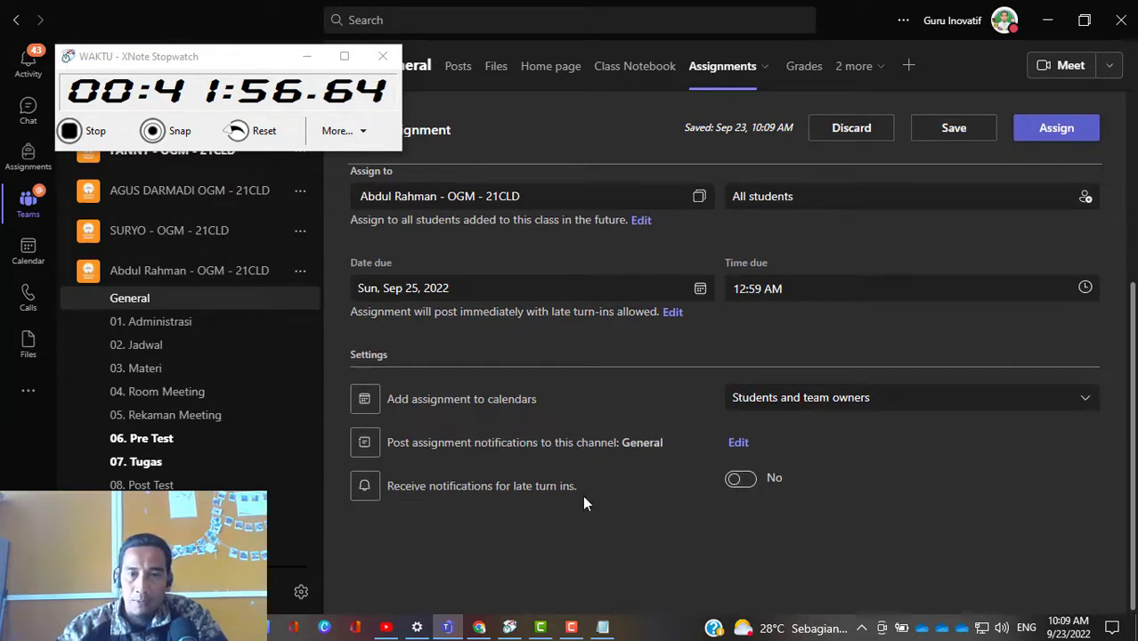
click(738, 443)
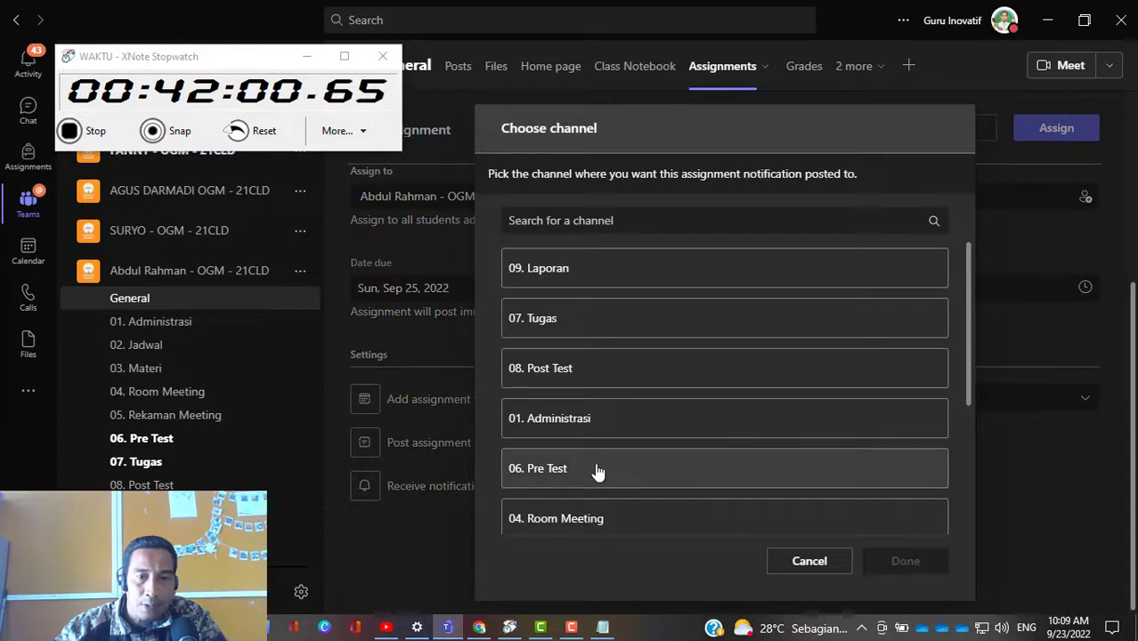
scroll(597, 473, down, 2)
scroll(602, 465, up, 1)
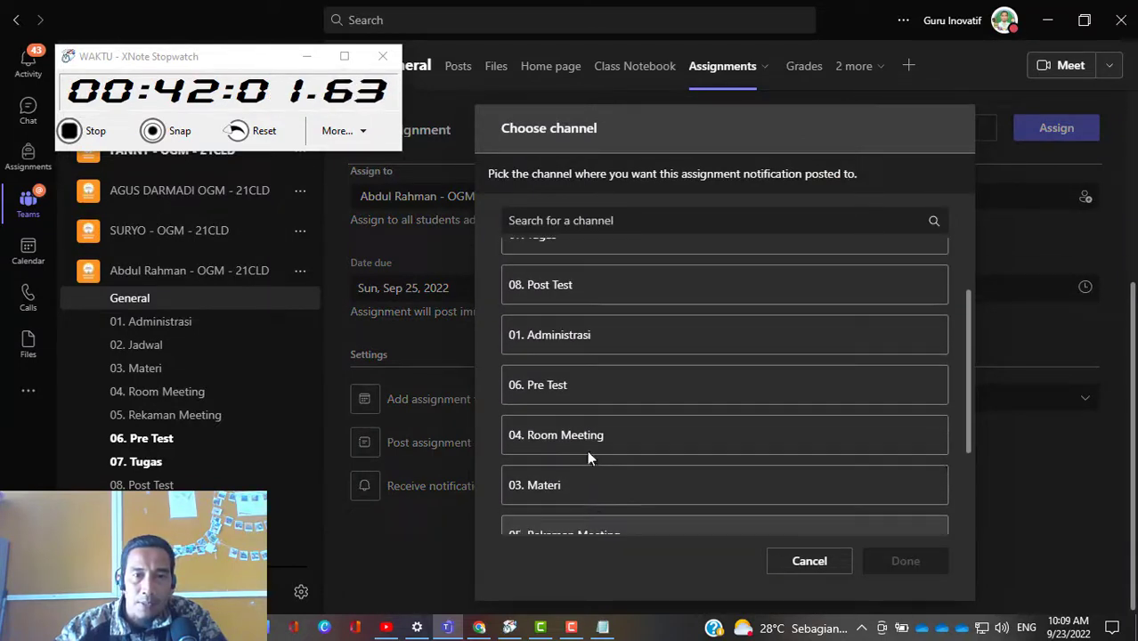
click(585, 294)
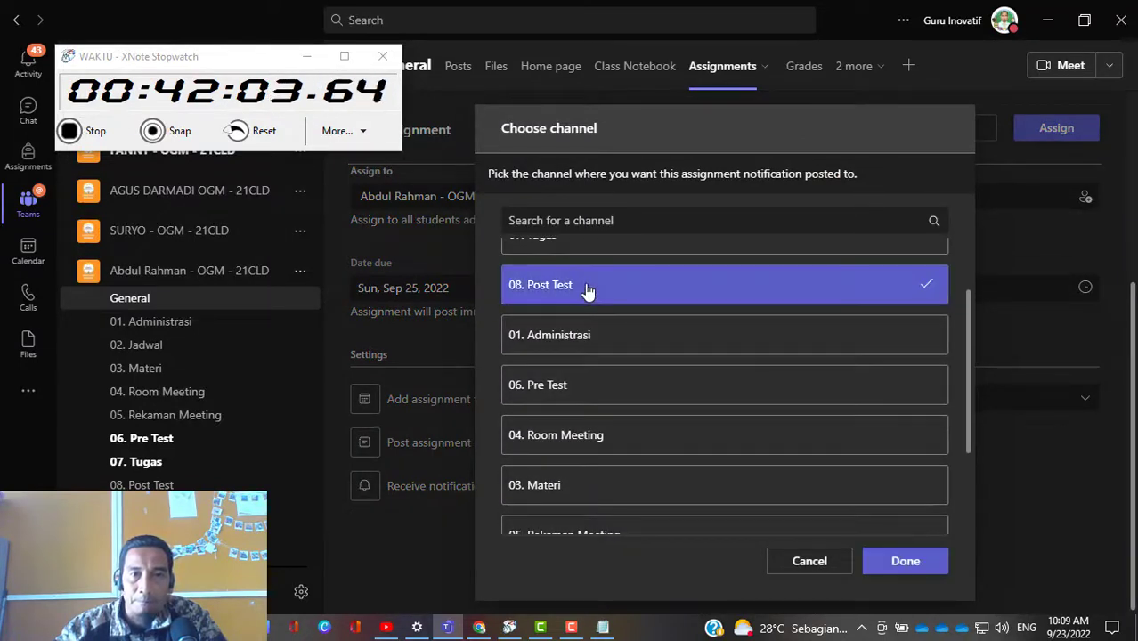
click(906, 561)
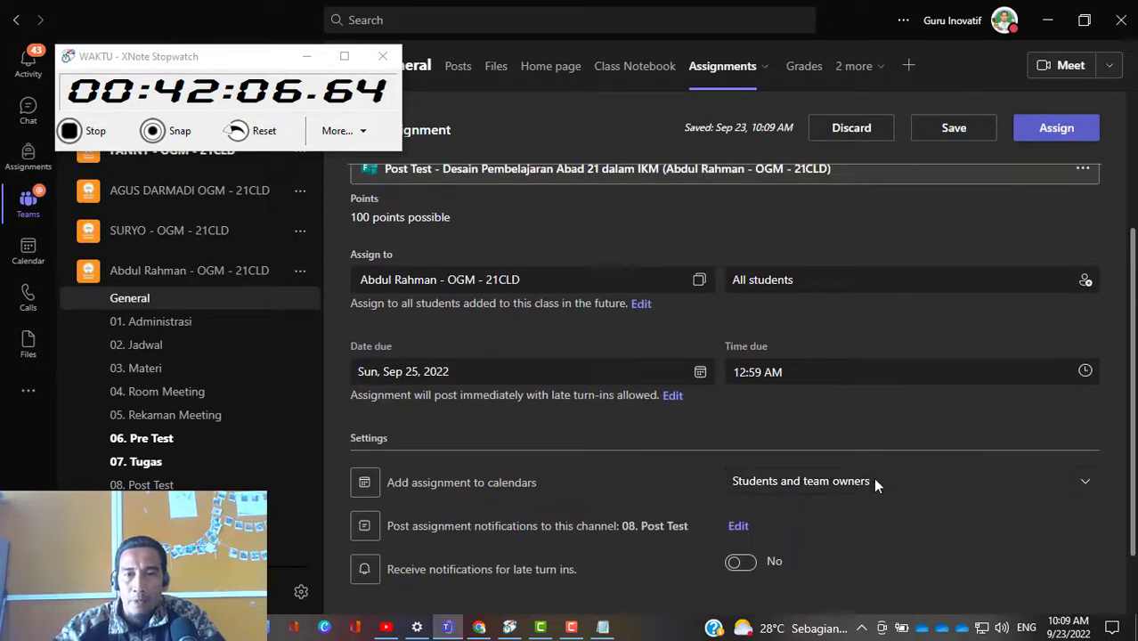
scroll(955, 292, up, 1)
scroll(741, 475, down, 2)
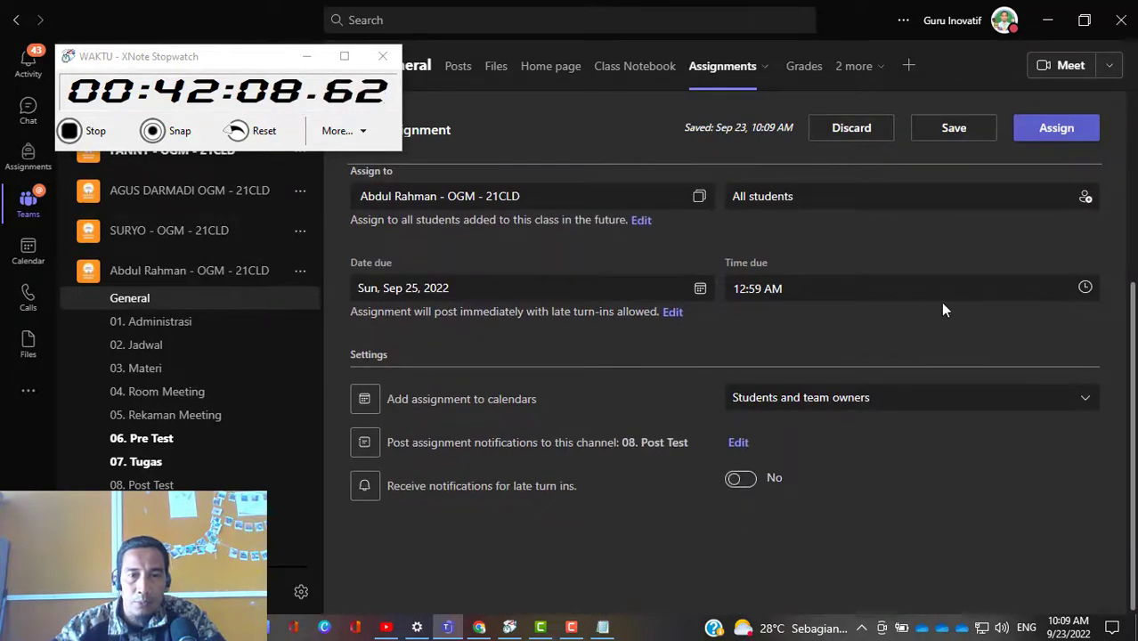
click(1063, 135)
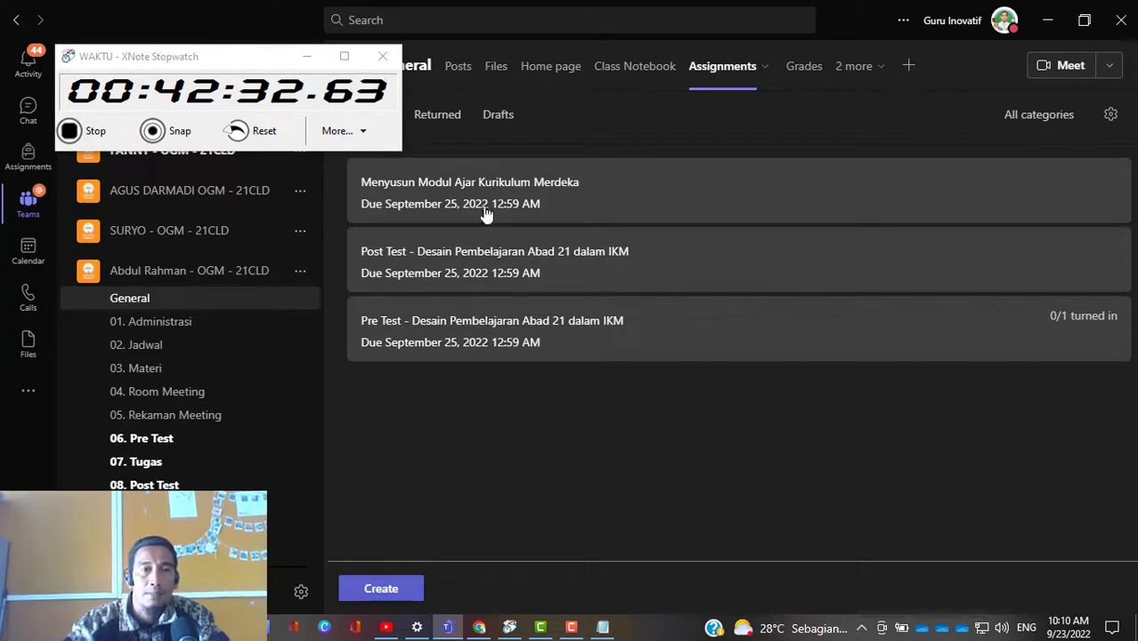
Step: Check the assignment posts in the 06. Pre Test, 08. Post Test and 07. Tugas channels
click(163, 452)
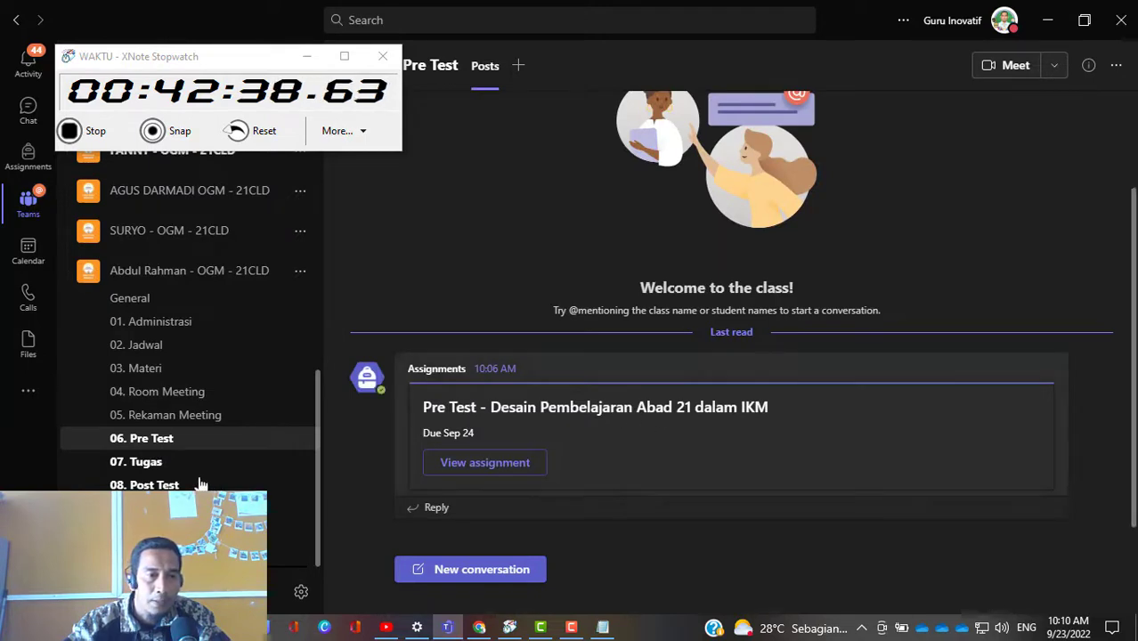
click(178, 486)
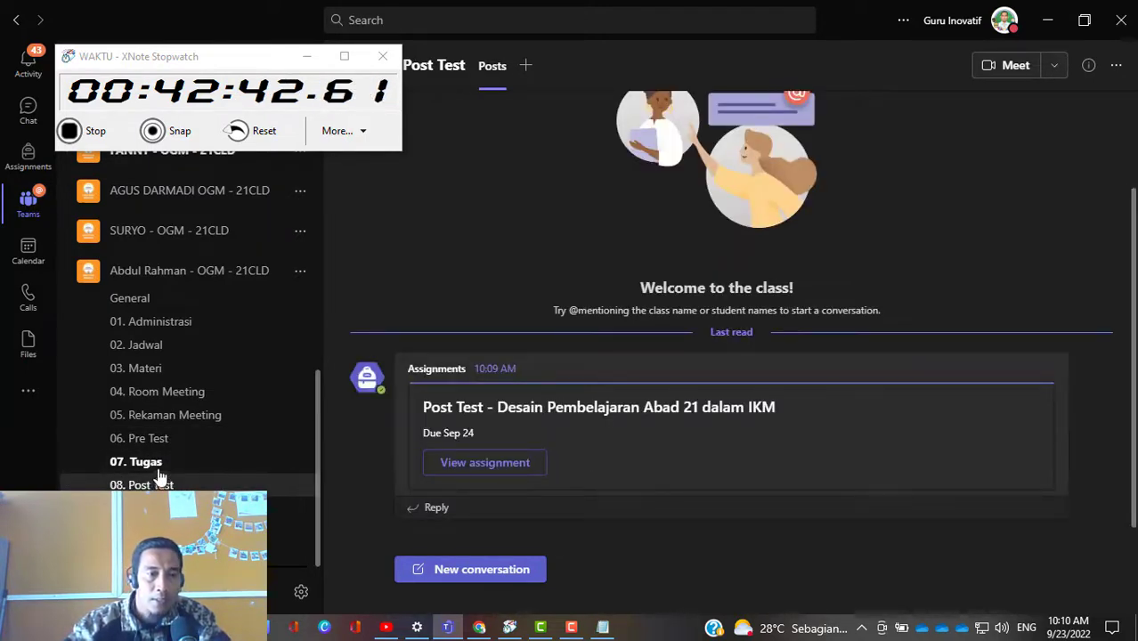
click(160, 469)
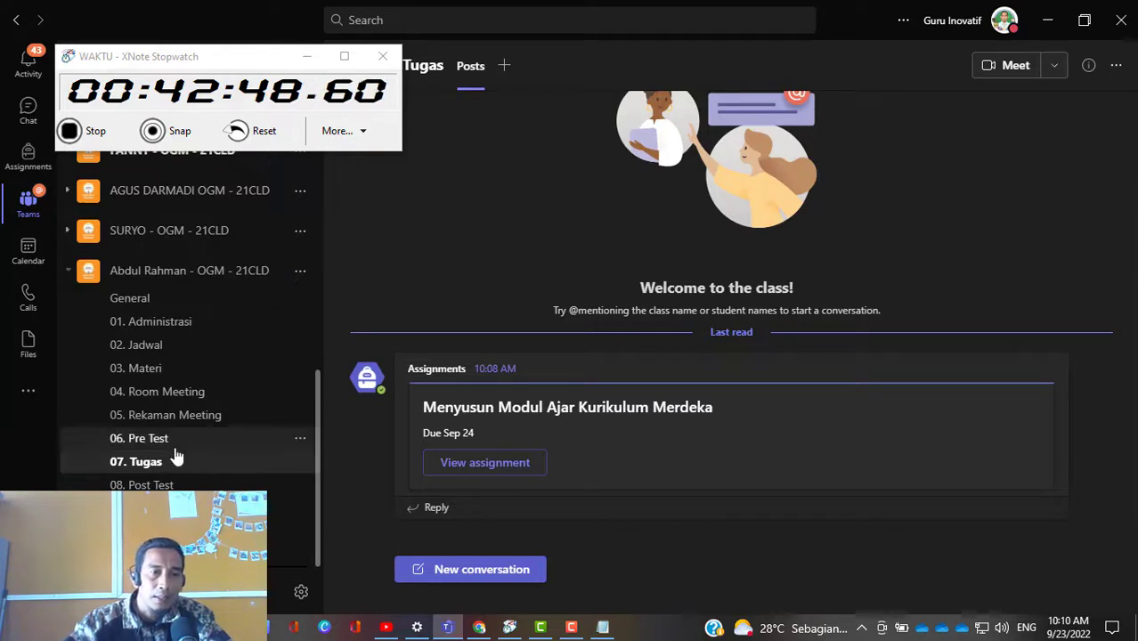
Step: View the students' turn-in status for the Pre Test and Menyusun Modul Ajar Kurikulum Merdeka assignments from their channel posts
click(178, 446)
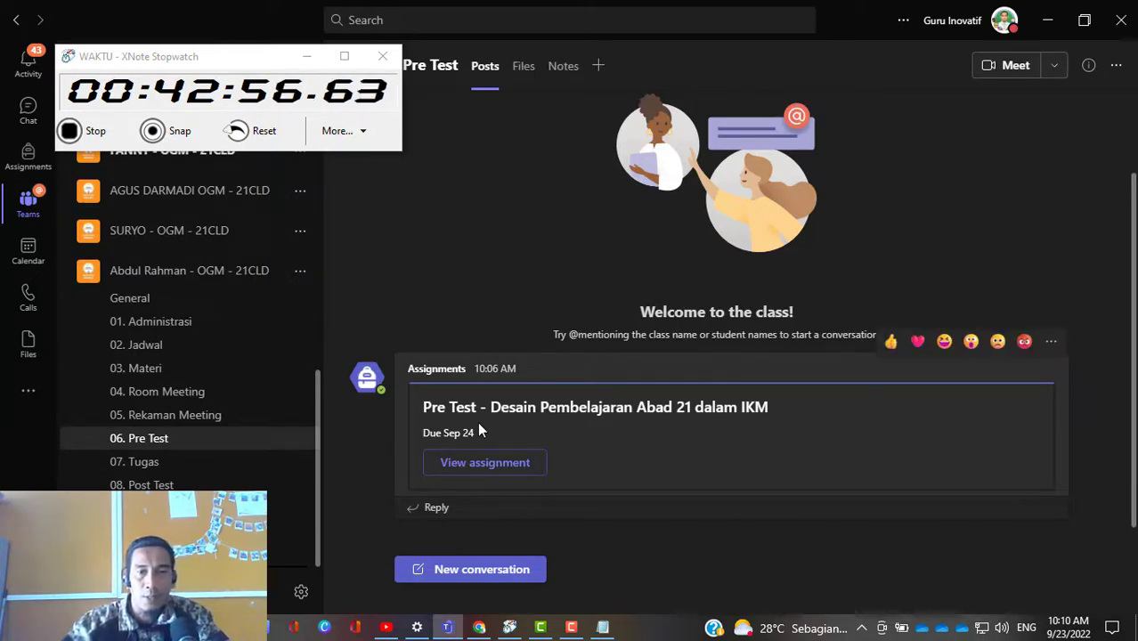
click(500, 471)
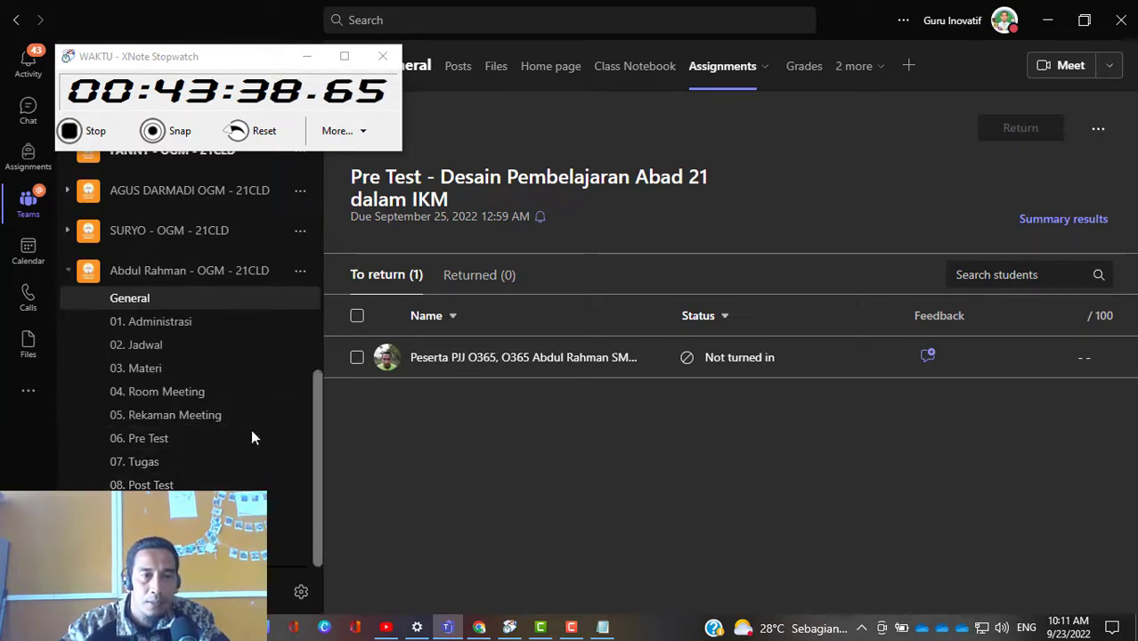
click(157, 470)
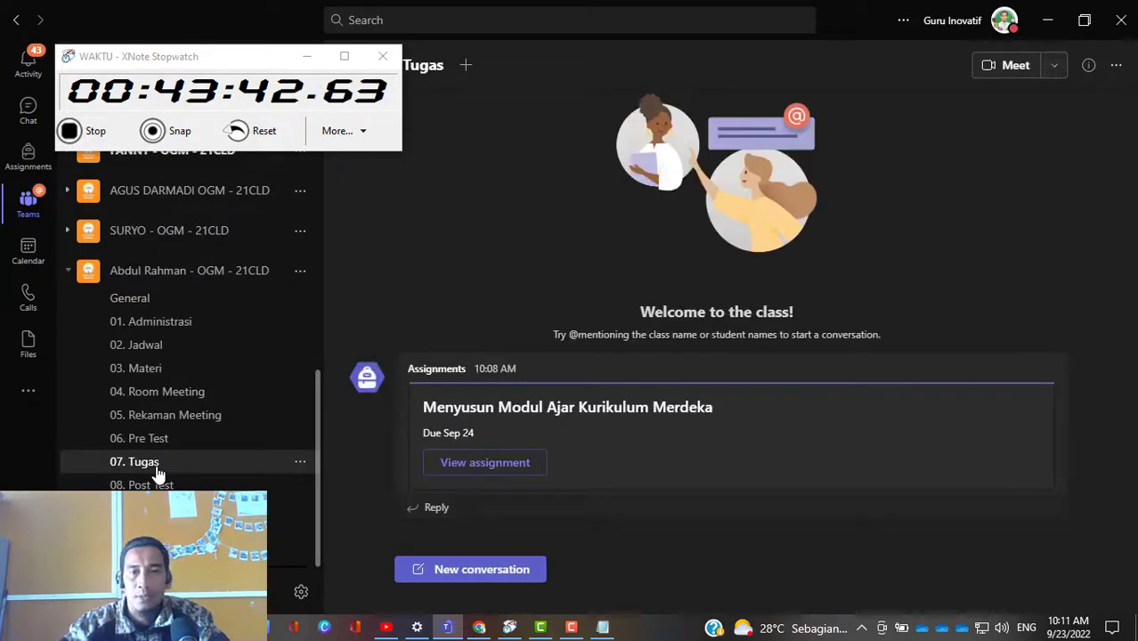
click(511, 472)
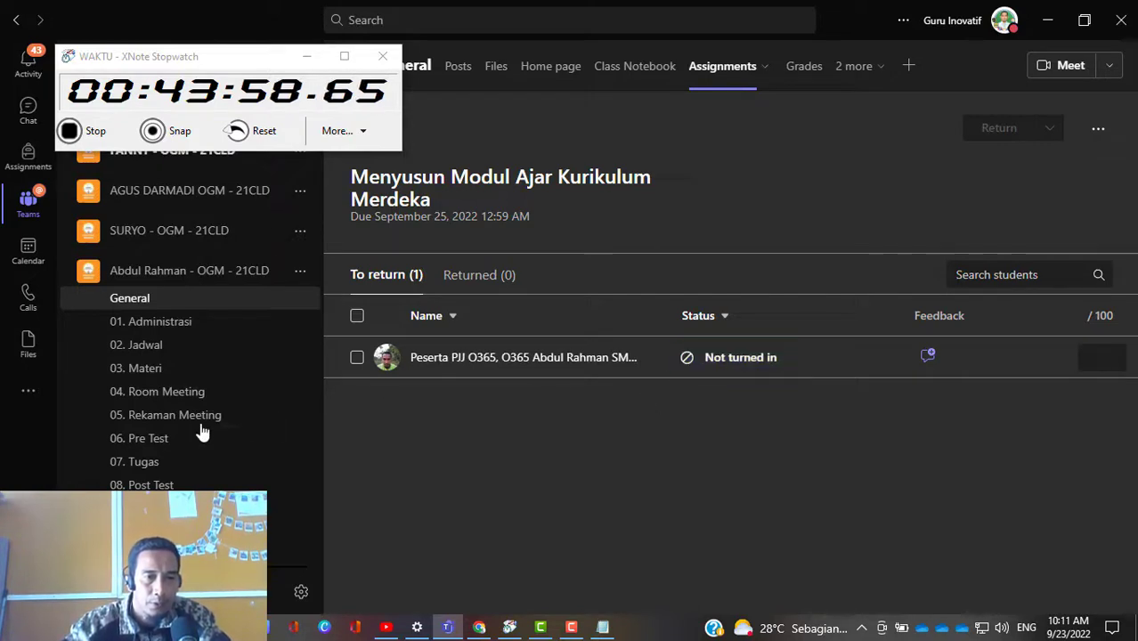
Step: Revisit the 06. Pre Test channel and return to the assignments list in the class team's General channel
click(167, 440)
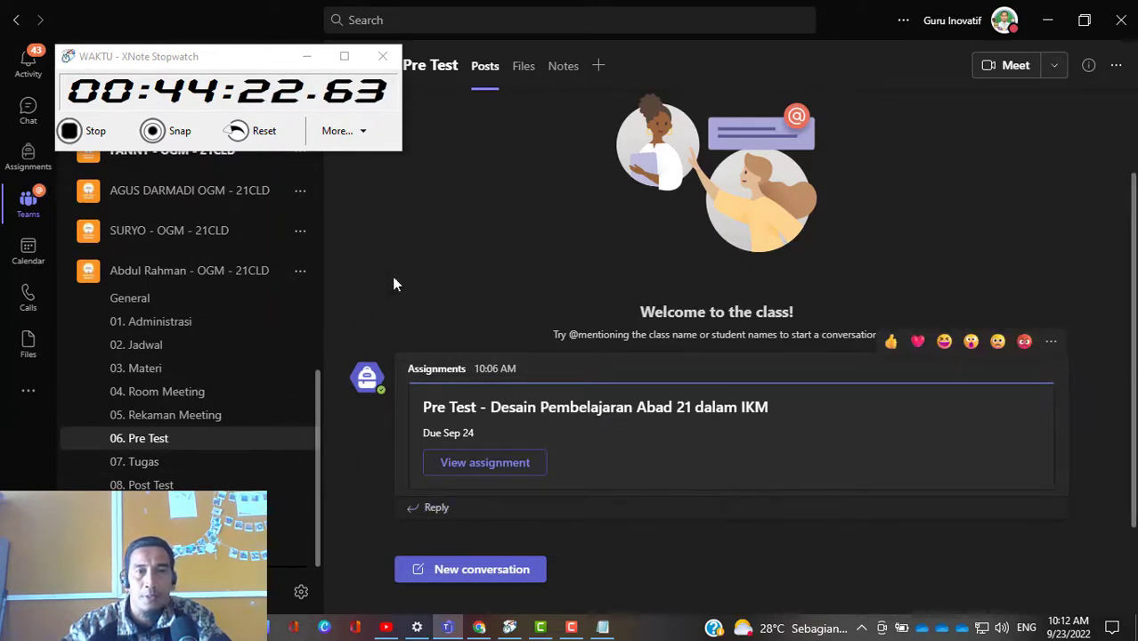
click(136, 307)
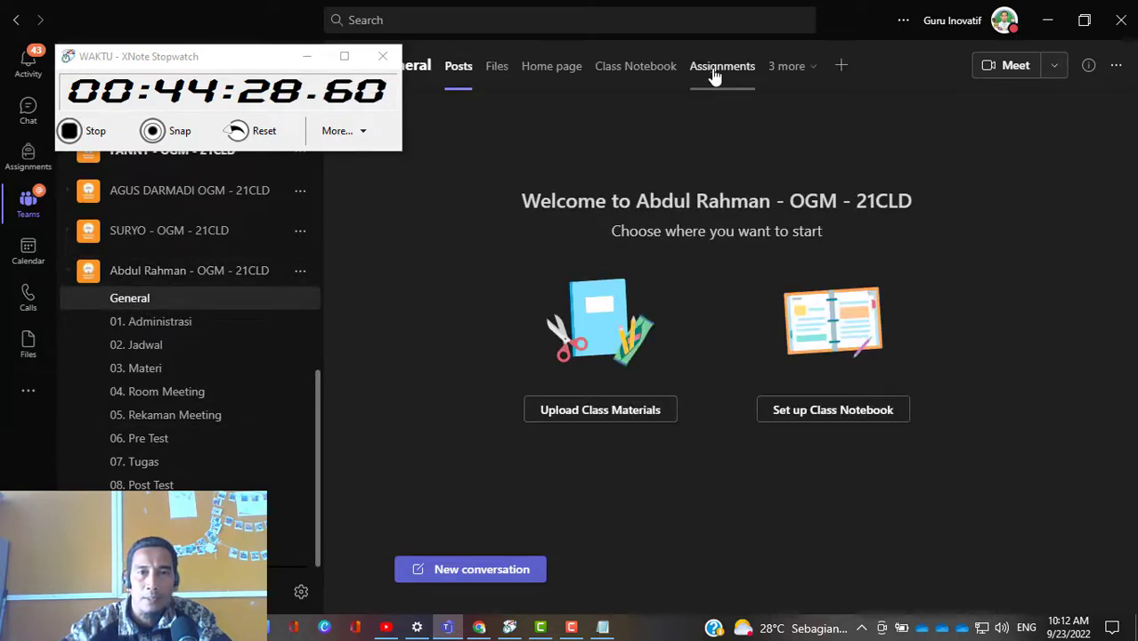
click(719, 67)
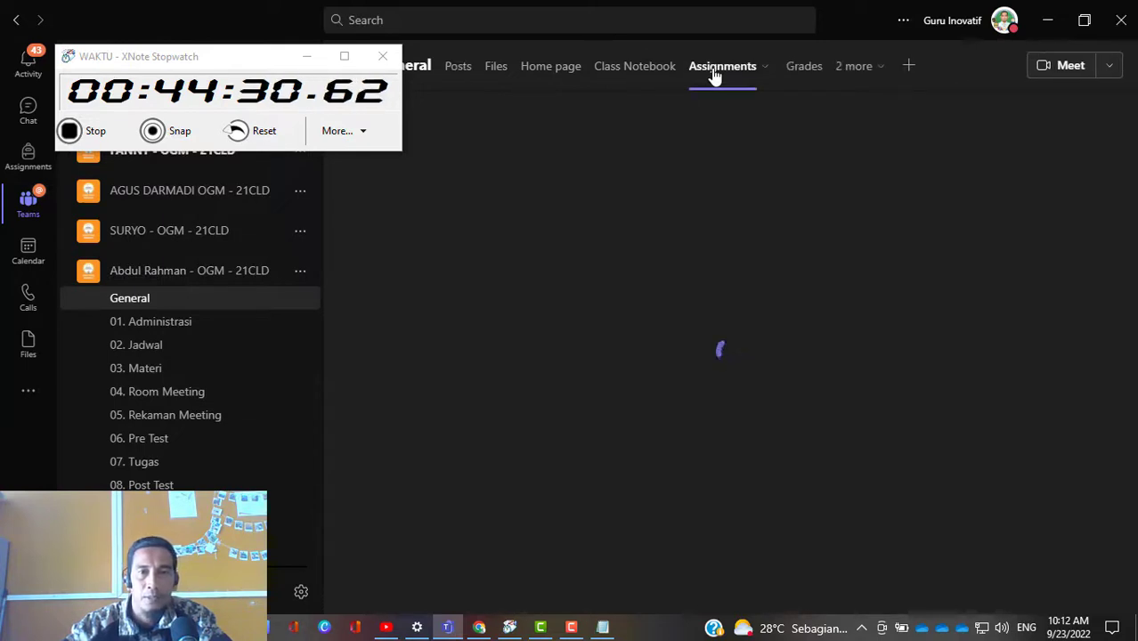
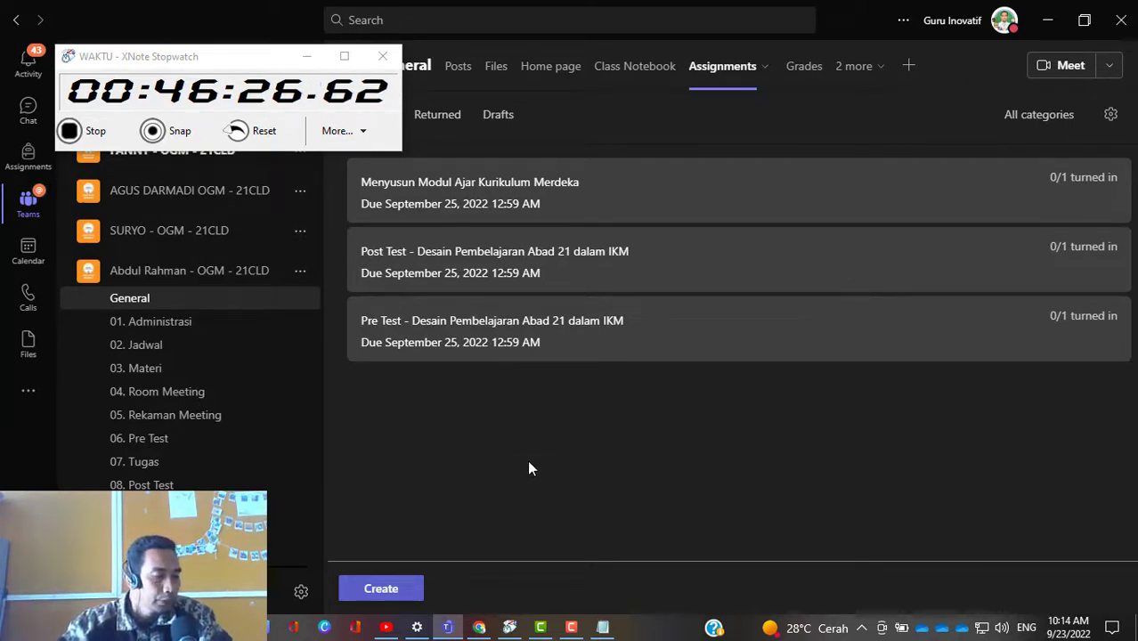
Step: Open the Pre Test - Desain Pembelajaran Abad 21 dalam IKM assignment and check the feedback on the student's turned-in work
click(510, 341)
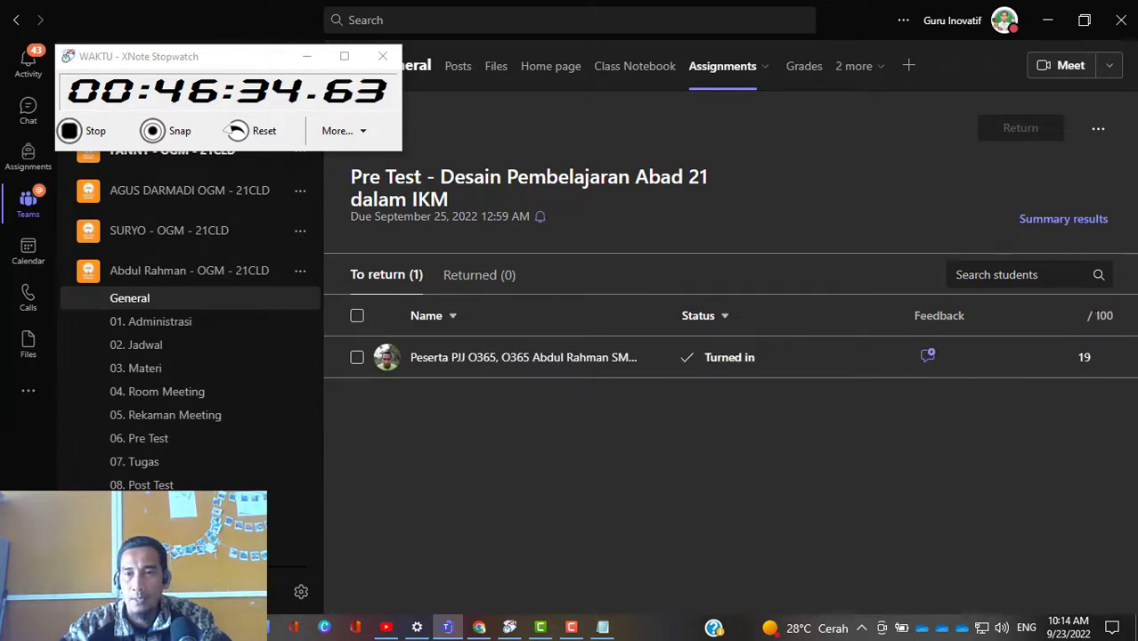
click(927, 358)
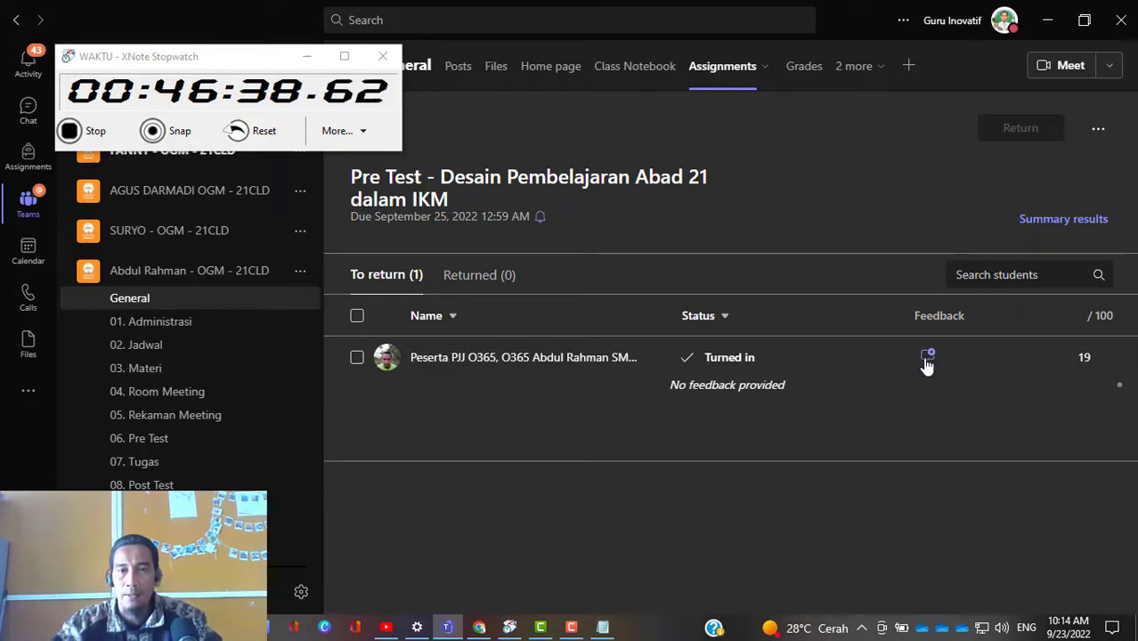
click(926, 359)
click(930, 358)
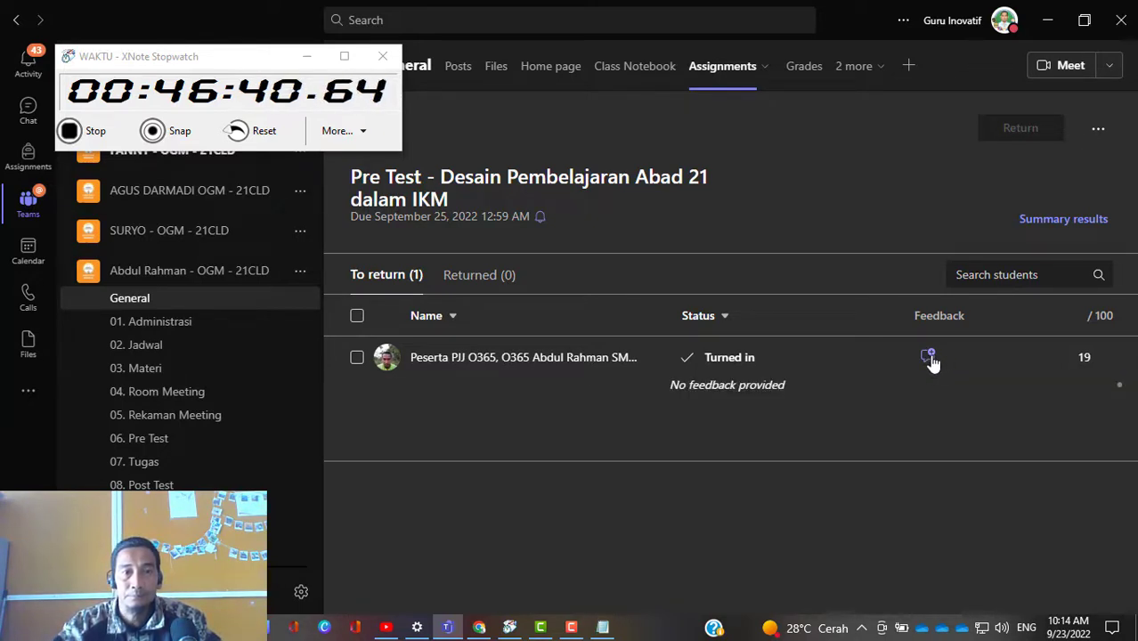
click(928, 358)
click(927, 358)
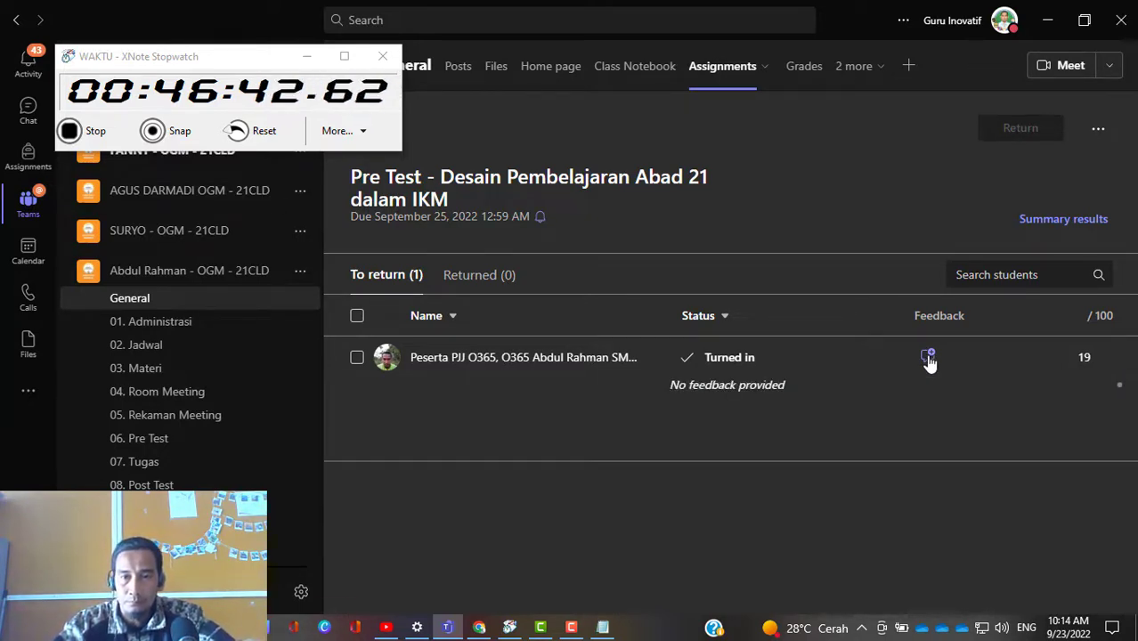
click(927, 357)
click(928, 358)
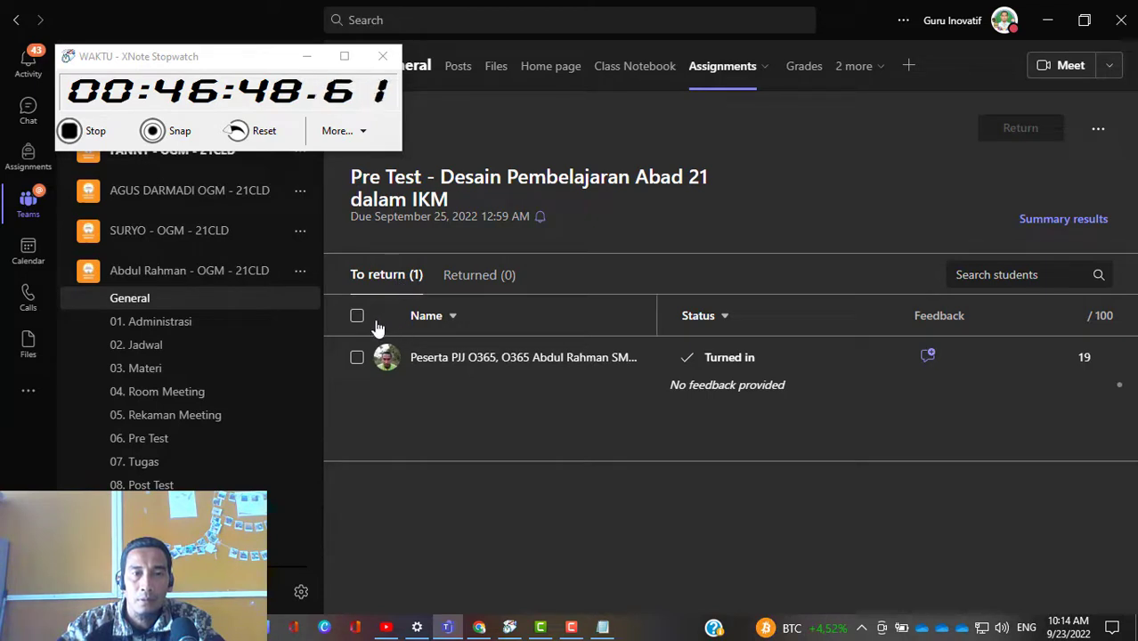
Step: Select the student's turned-in Pre Test submission for returning
click(357, 358)
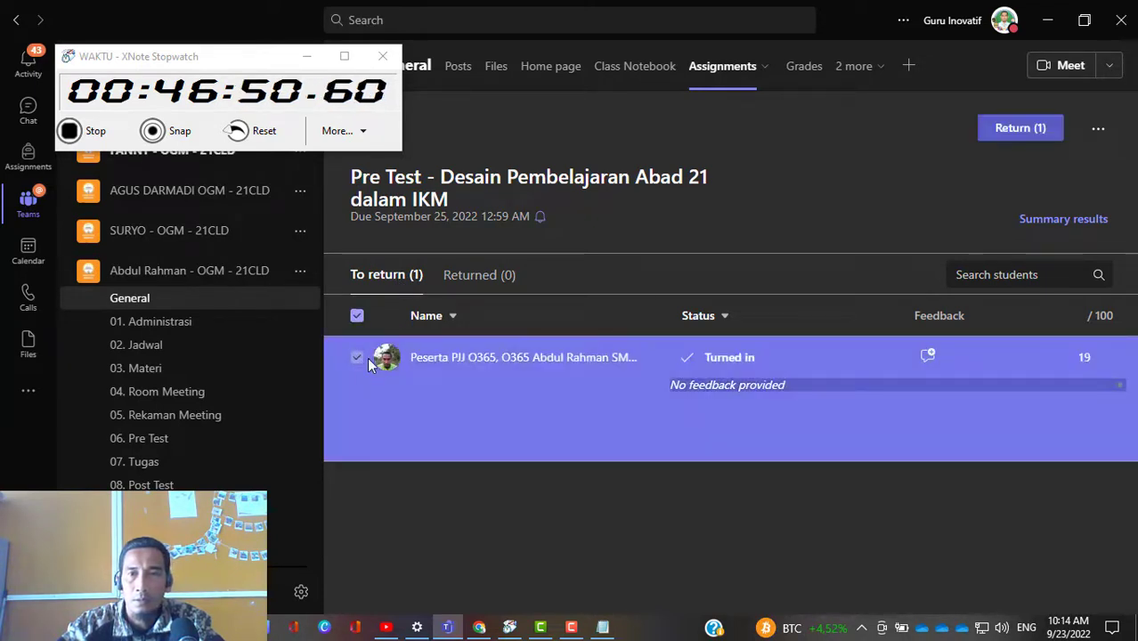
click(356, 361)
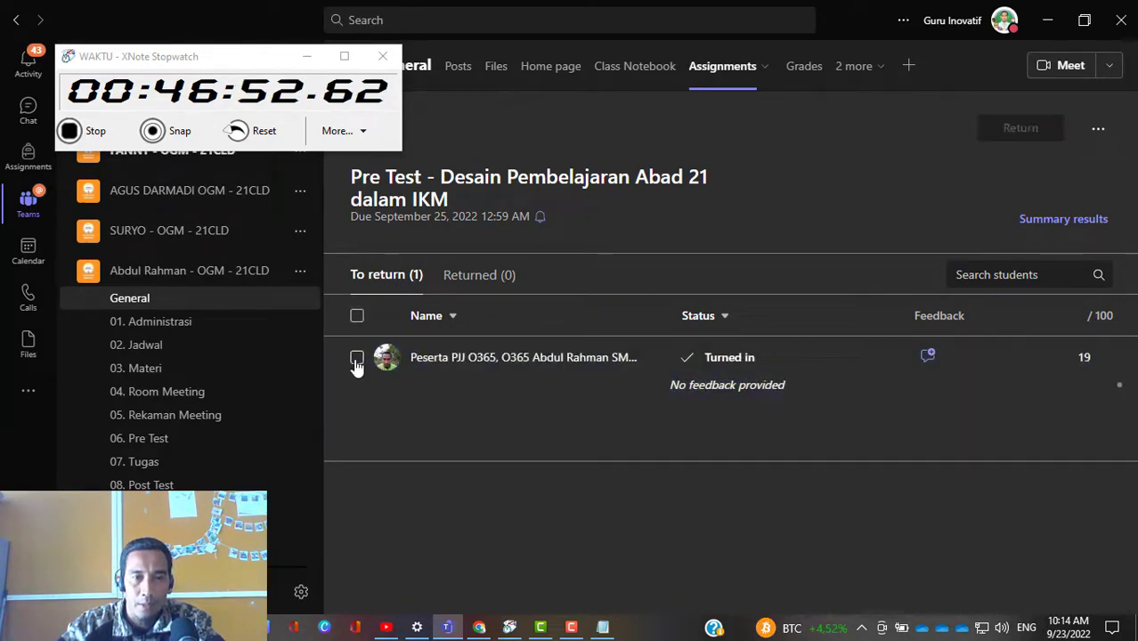
click(356, 360)
click(356, 360)
click(356, 360)
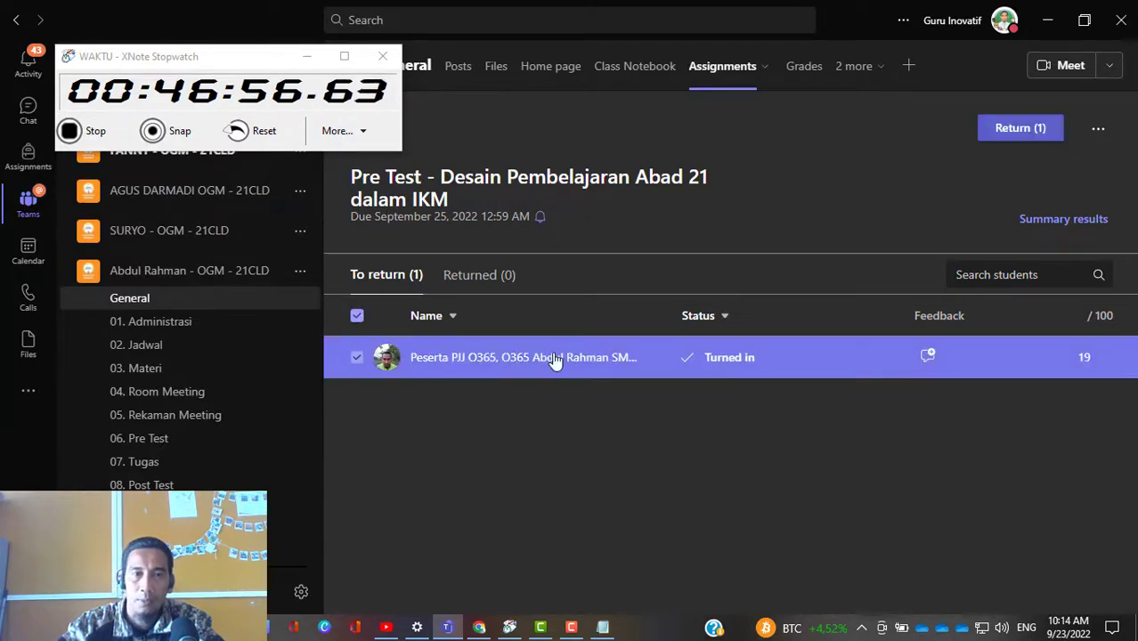
Step: Try viewing the student's Pre Test submission, close it and recheck the feedback entry
click(555, 363)
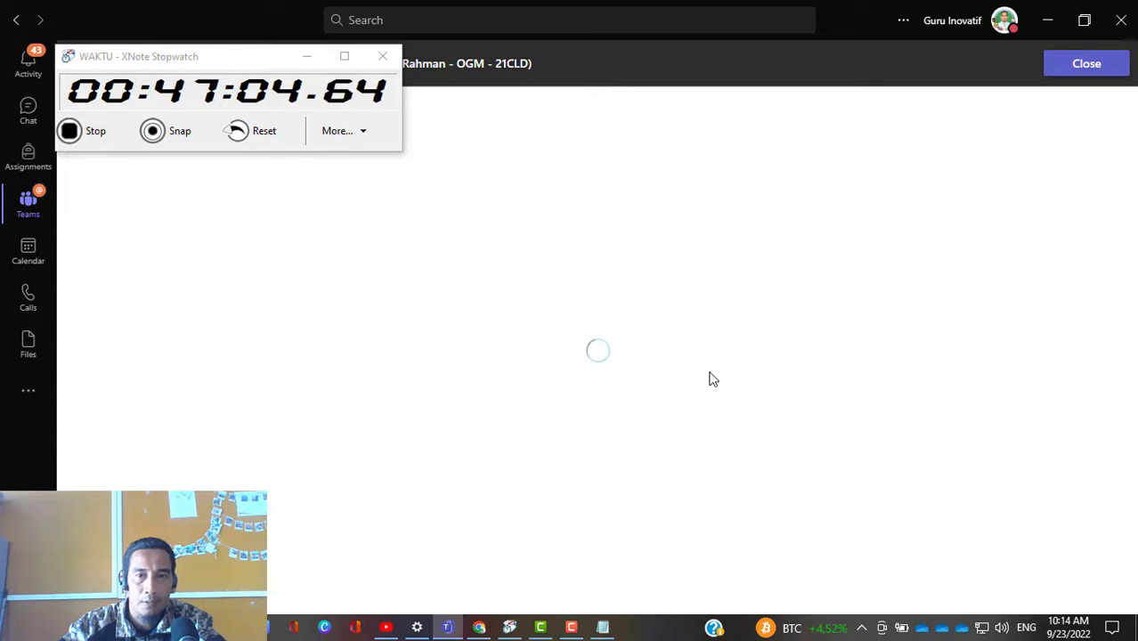
click(1077, 67)
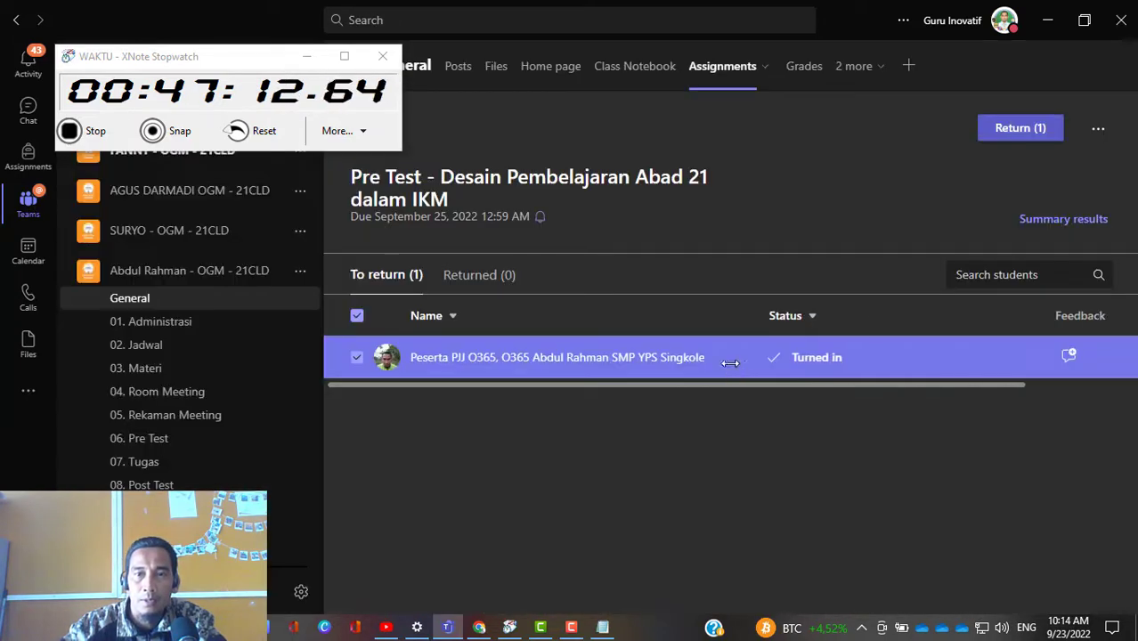
click(764, 369)
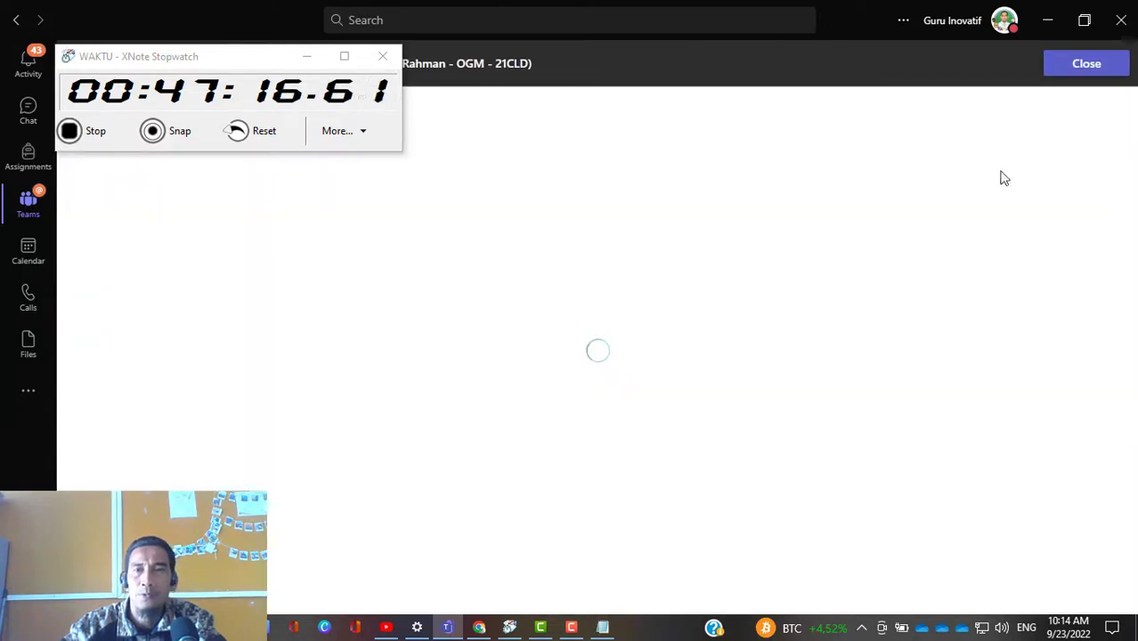
click(1067, 73)
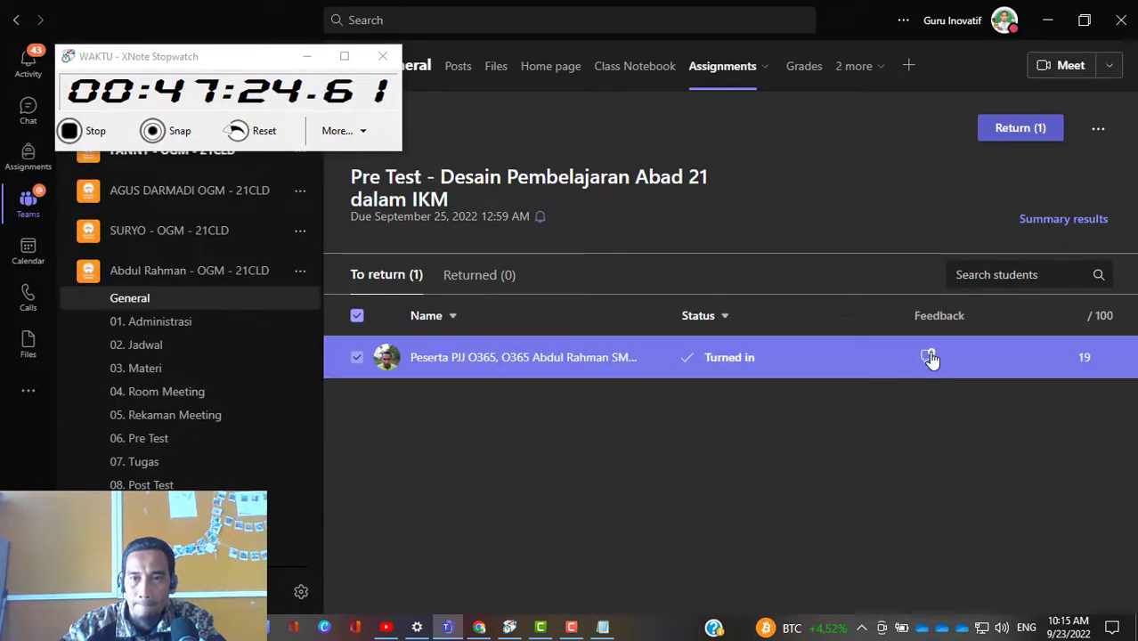
click(928, 357)
click(928, 357)
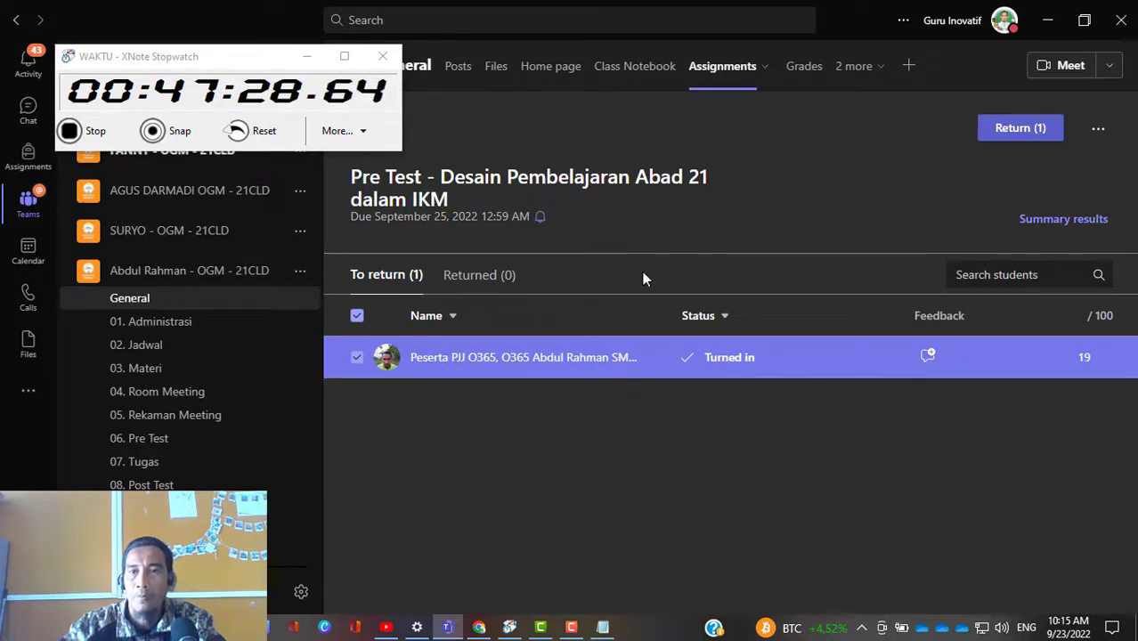
Step: Return the selected Pre Test submission to the student and check its entry among the returned work
click(1019, 133)
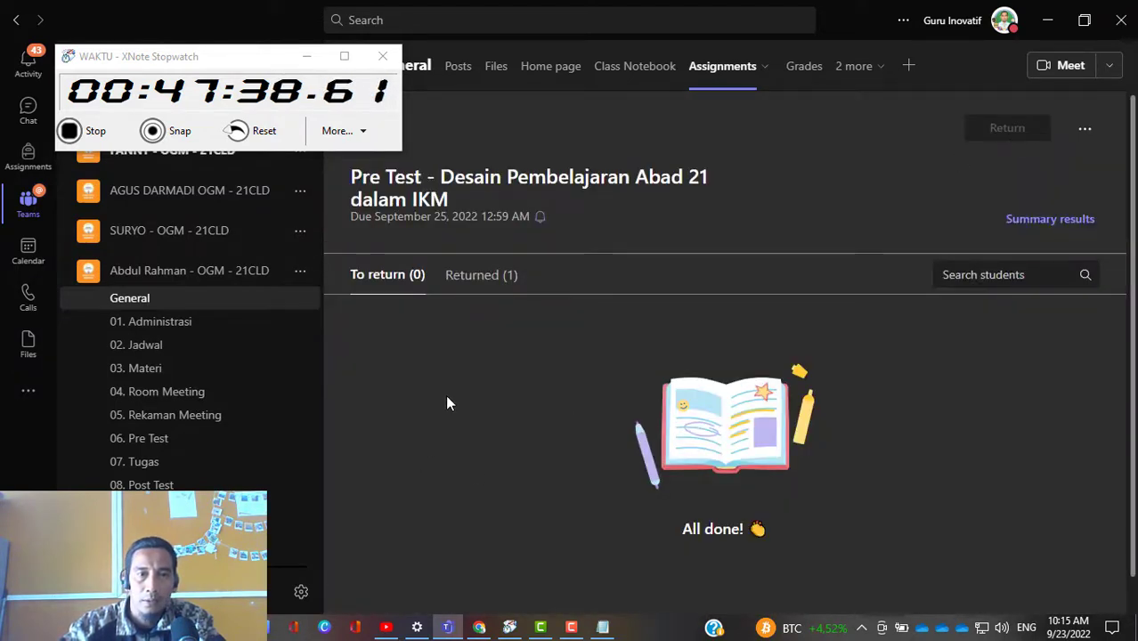
click(477, 276)
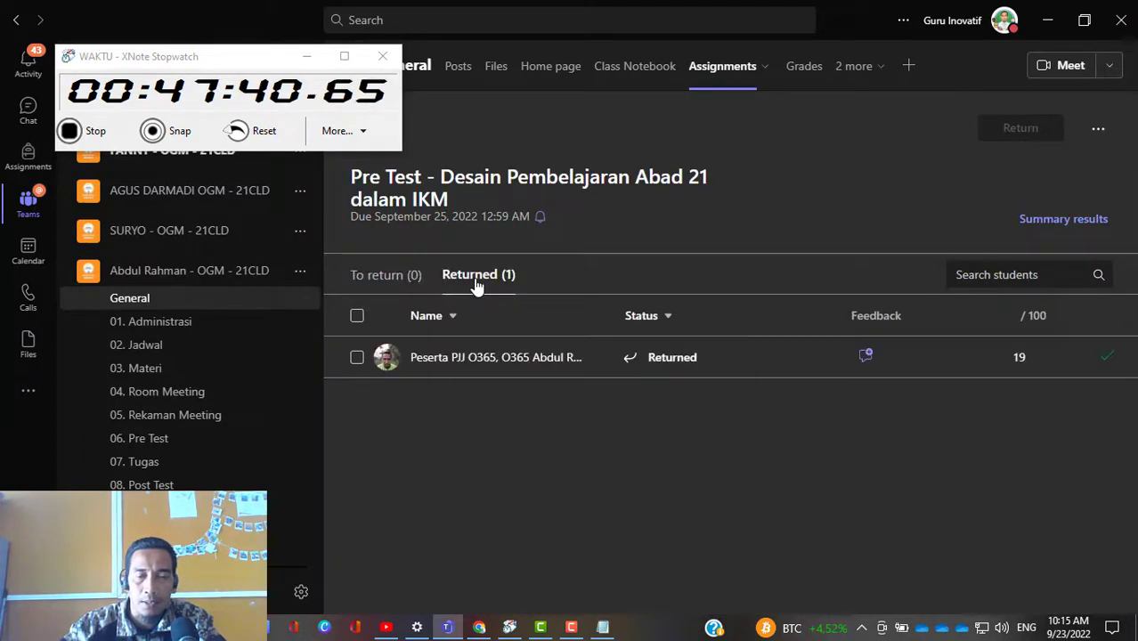
click(867, 356)
click(868, 358)
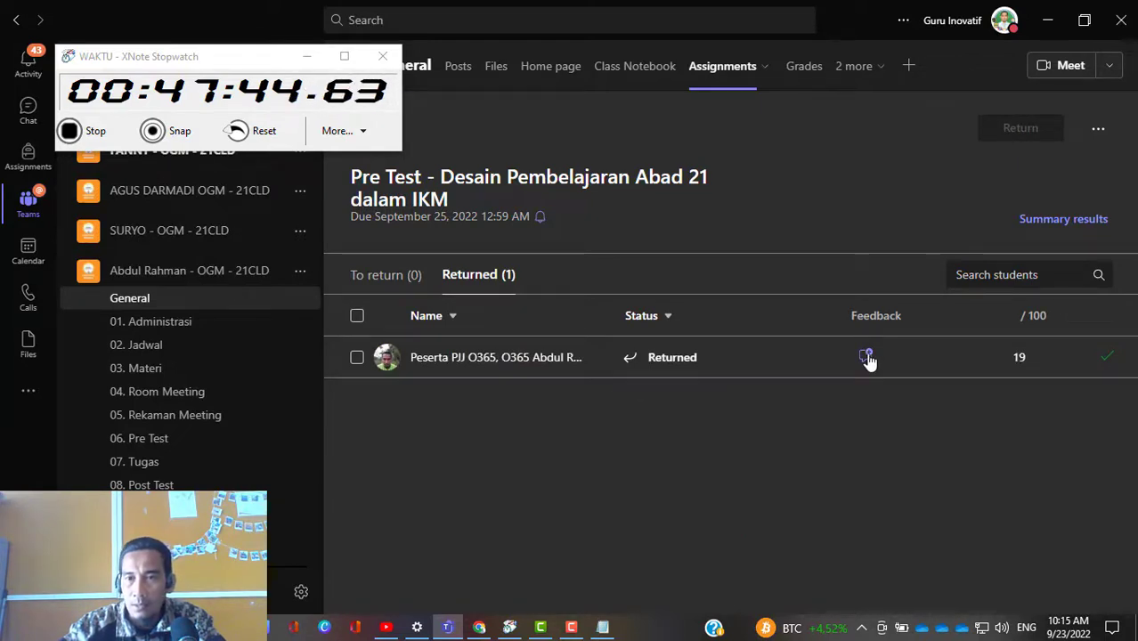
mouse_move(1108, 370)
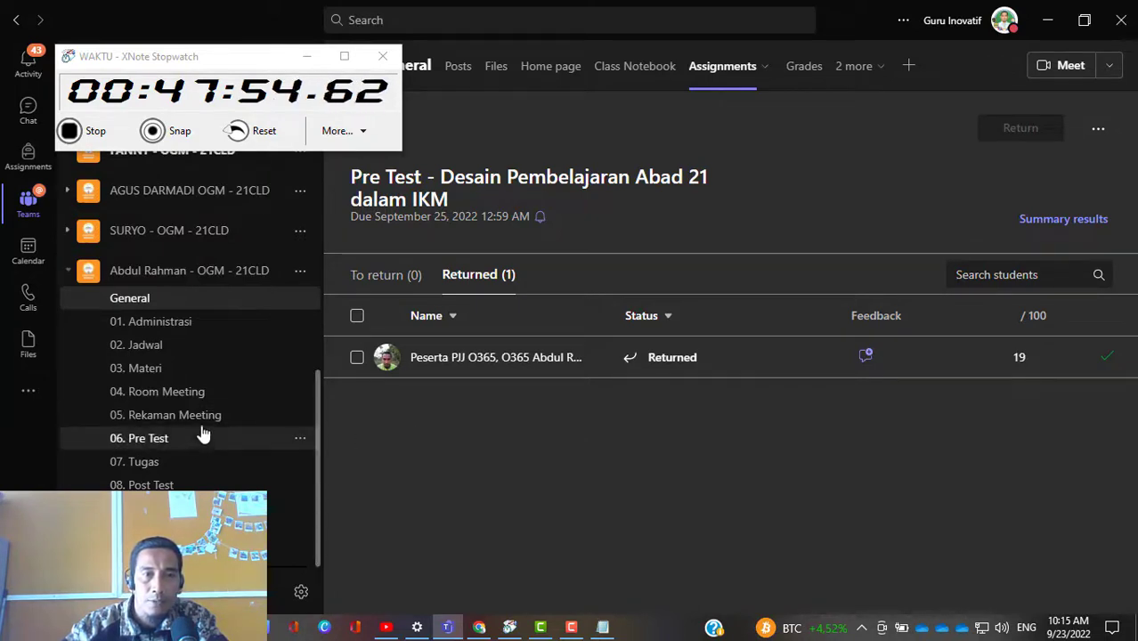
Step: Expand the Assignments tab to the full view and move the stopwatch window away from the assignment's header
click(749, 93)
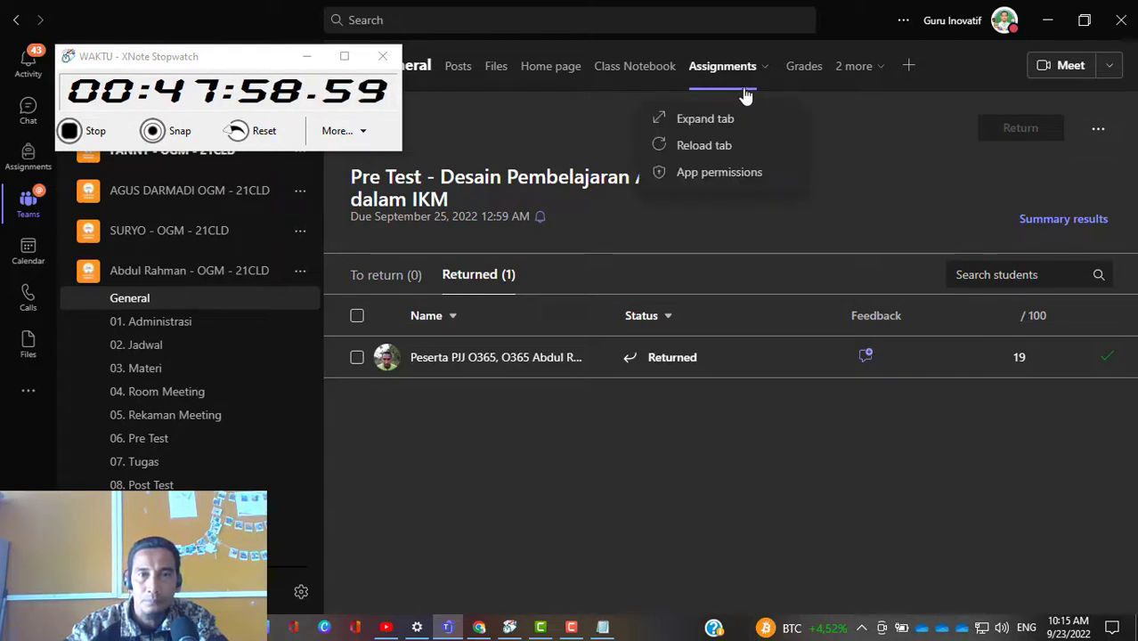
click(733, 82)
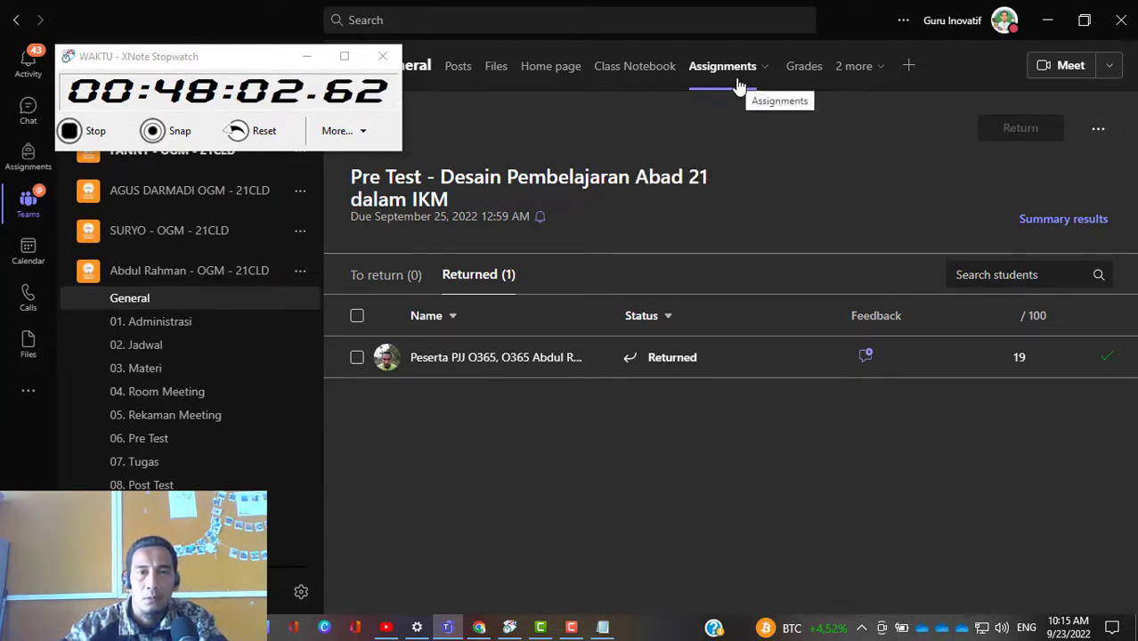
click(735, 83)
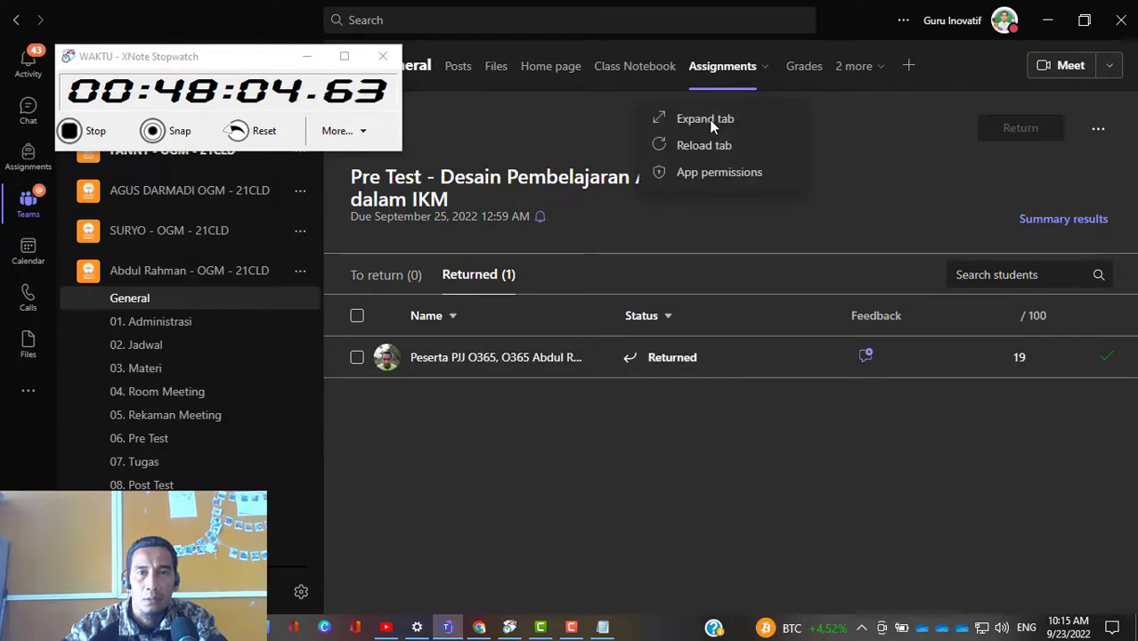
click(710, 121)
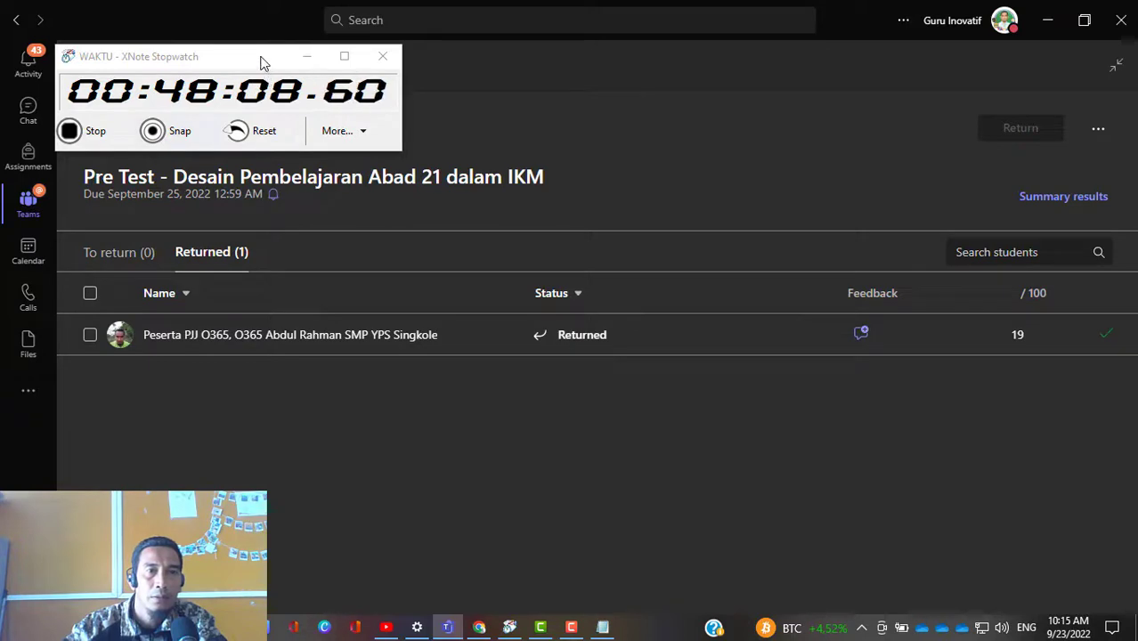
drag(262, 62, 977, 485)
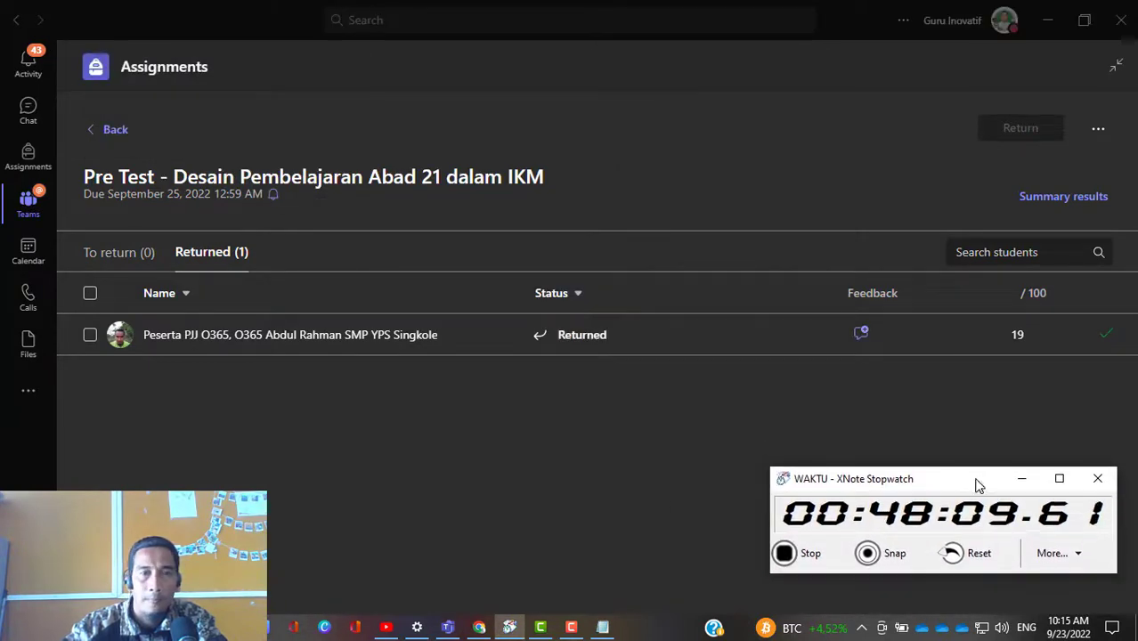
Step: View the class's returned assignments and check the returned student work for the Pre Test
click(100, 131)
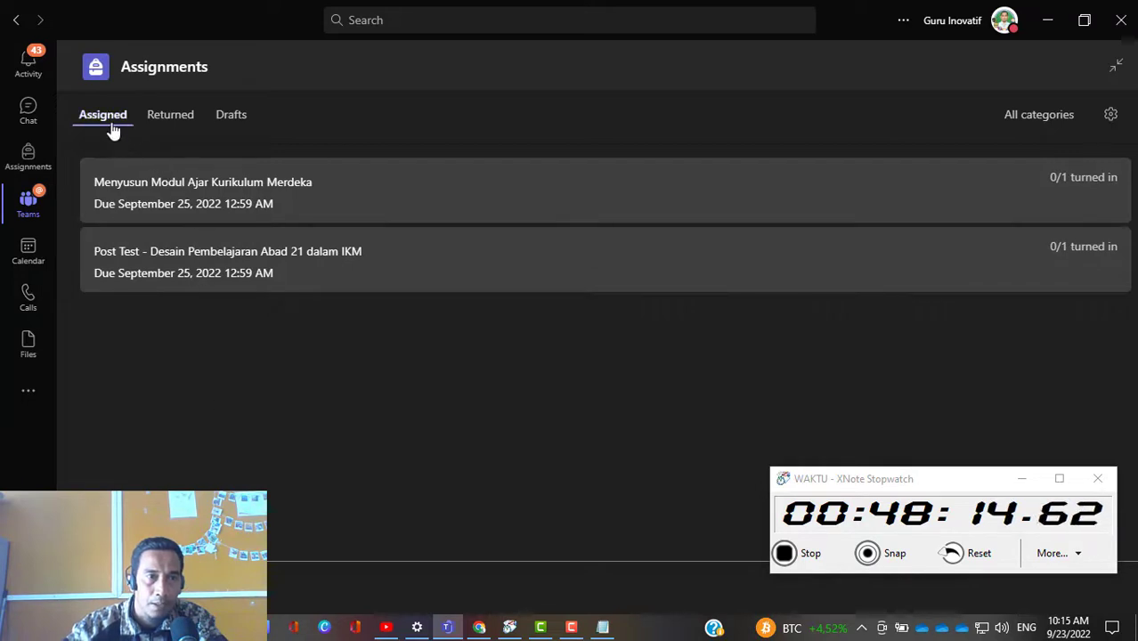
click(172, 123)
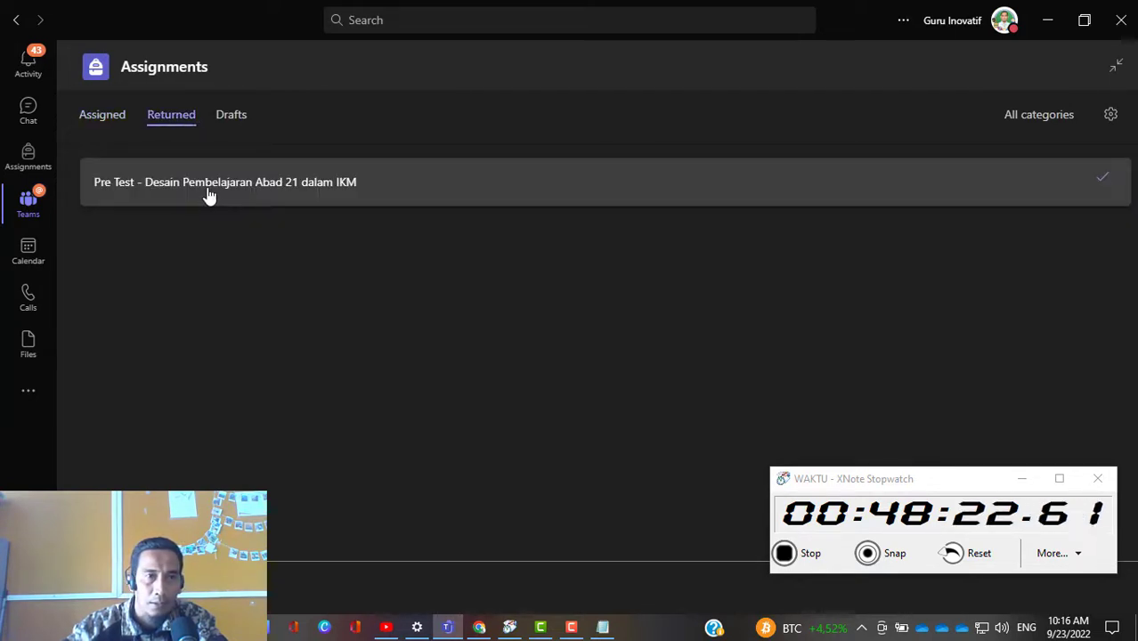
click(207, 195)
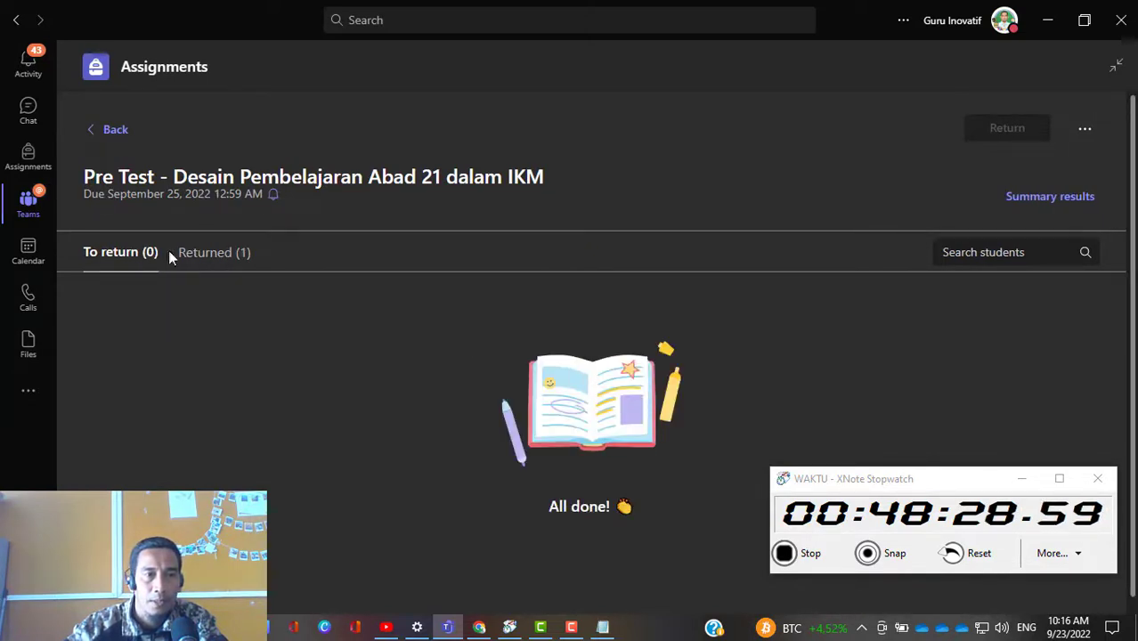
click(202, 256)
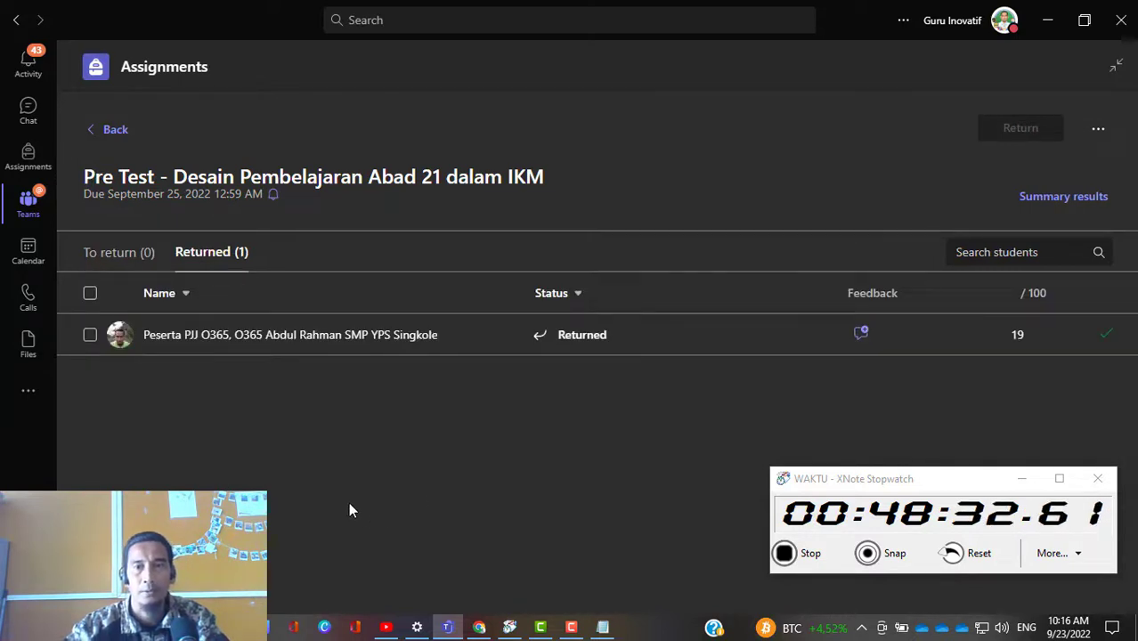
click(100, 131)
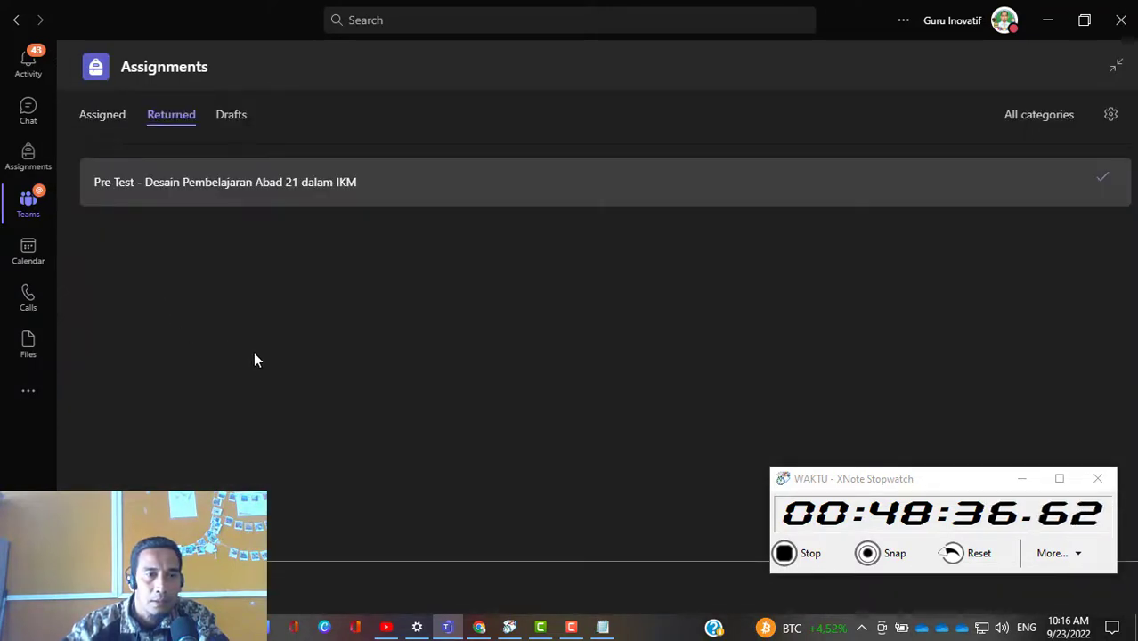
Step: Open the student's work for the assigned Menyusun Modul Ajar Kurikulum Merdeka task and clear the obstructions from its grading pane
click(103, 121)
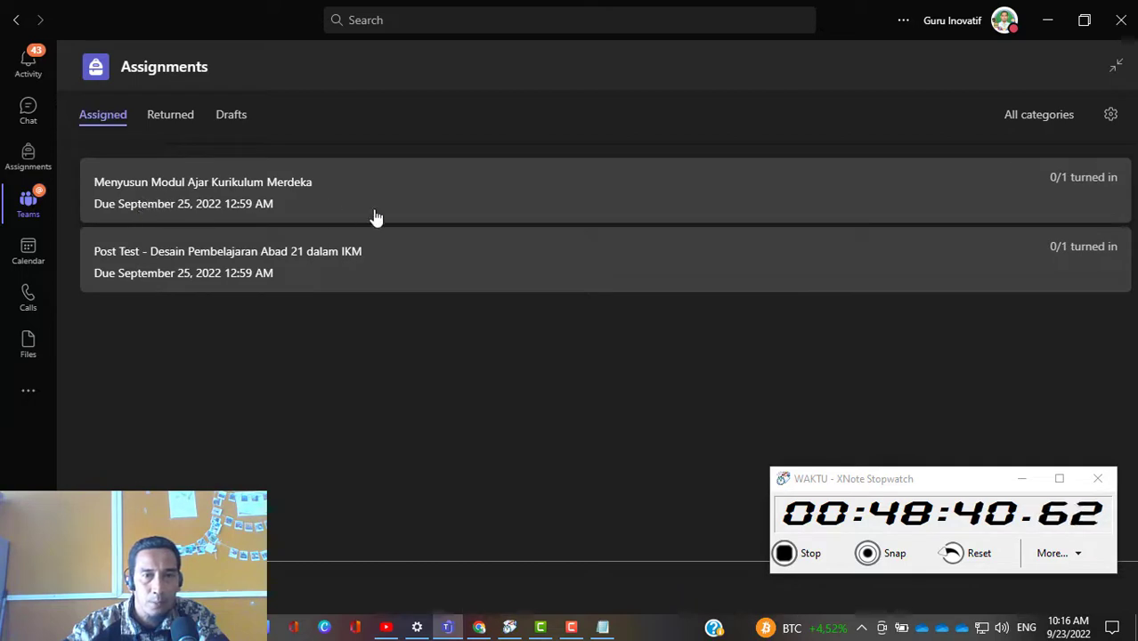
click(229, 198)
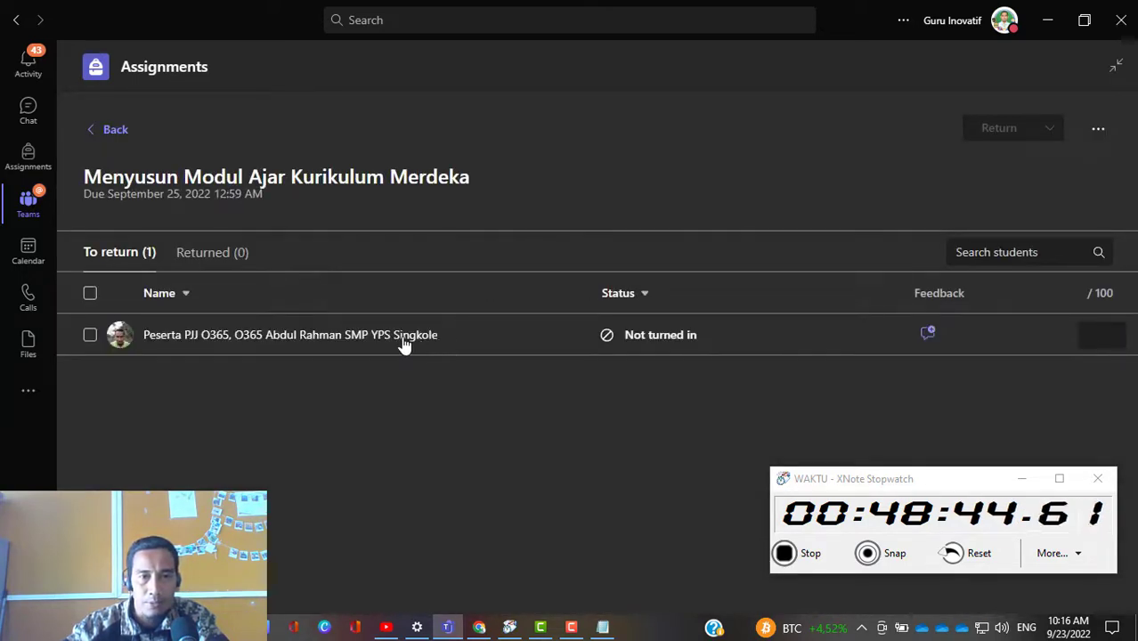
click(402, 344)
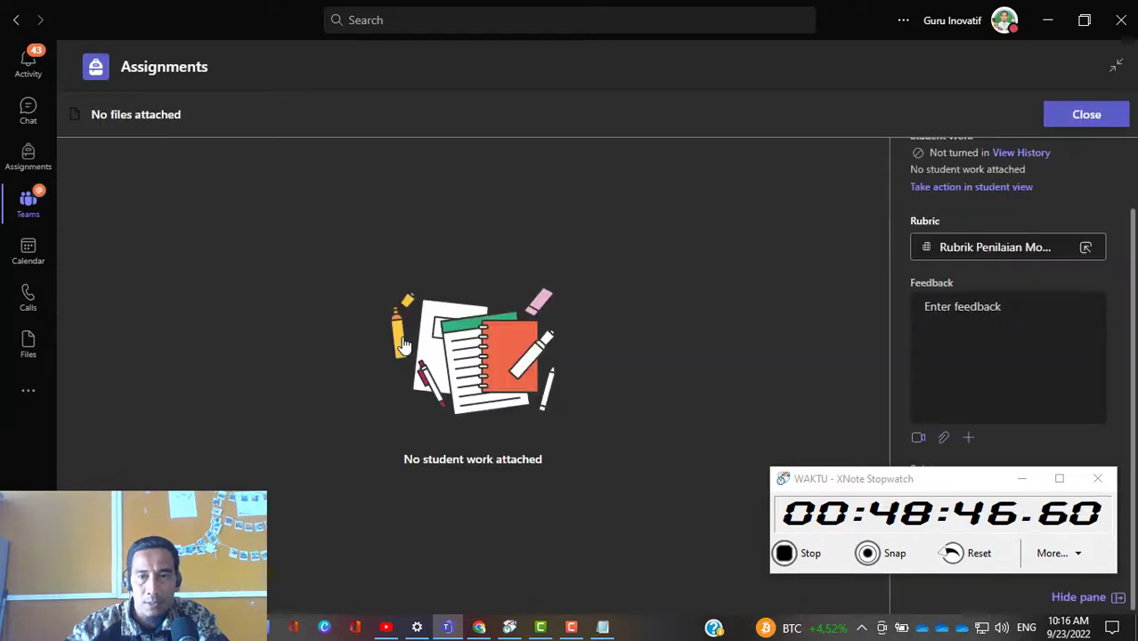
drag(934, 478, 378, 223)
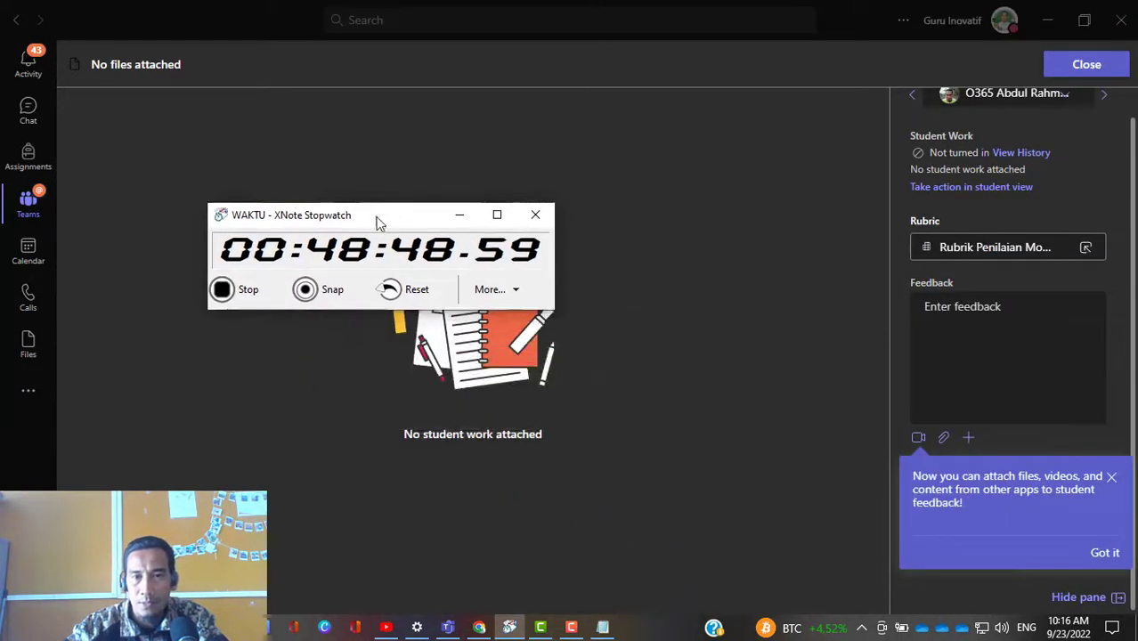
click(1110, 479)
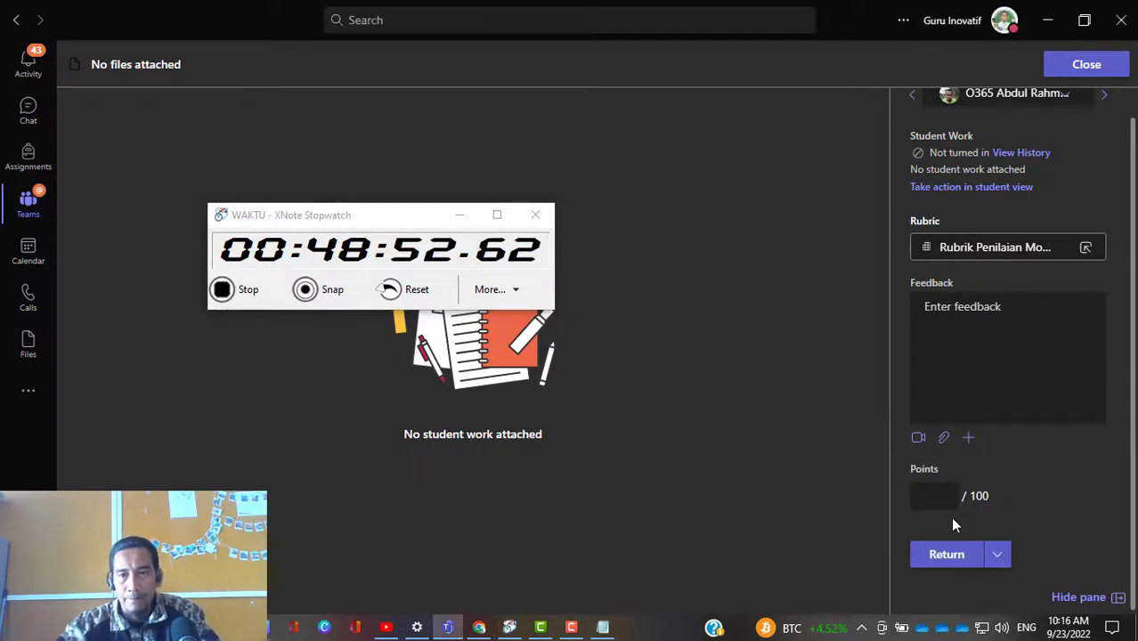
Step: Open the Rubrik Penilaian Modul Ajar rubric and rate the Identitas Modul Ajar criterion as Baik, 3 points
click(993, 377)
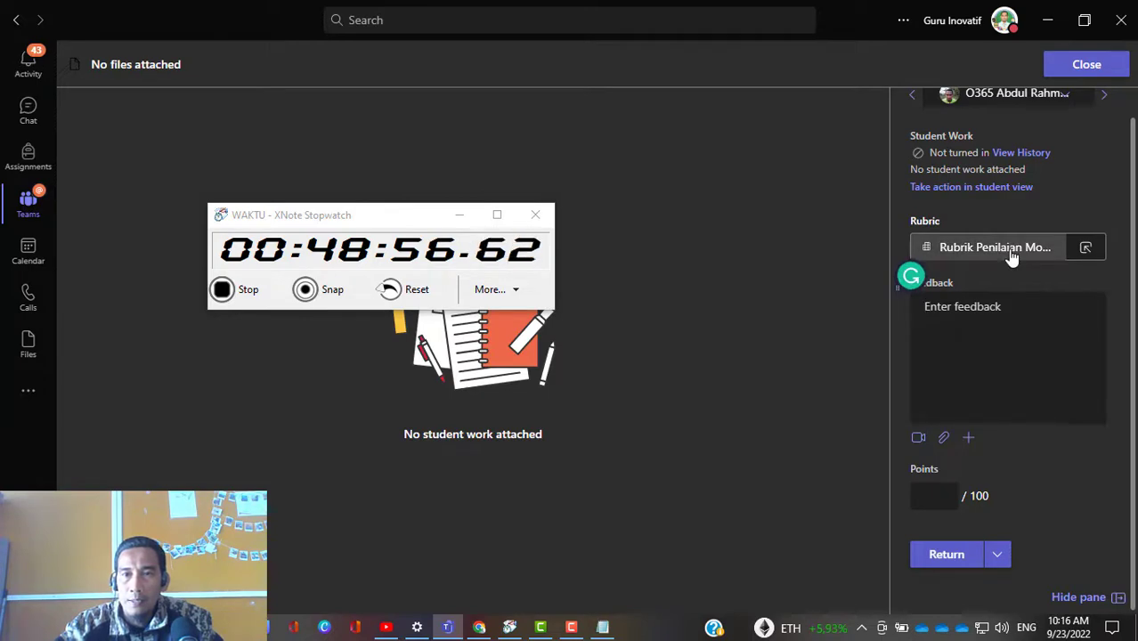
click(1011, 253)
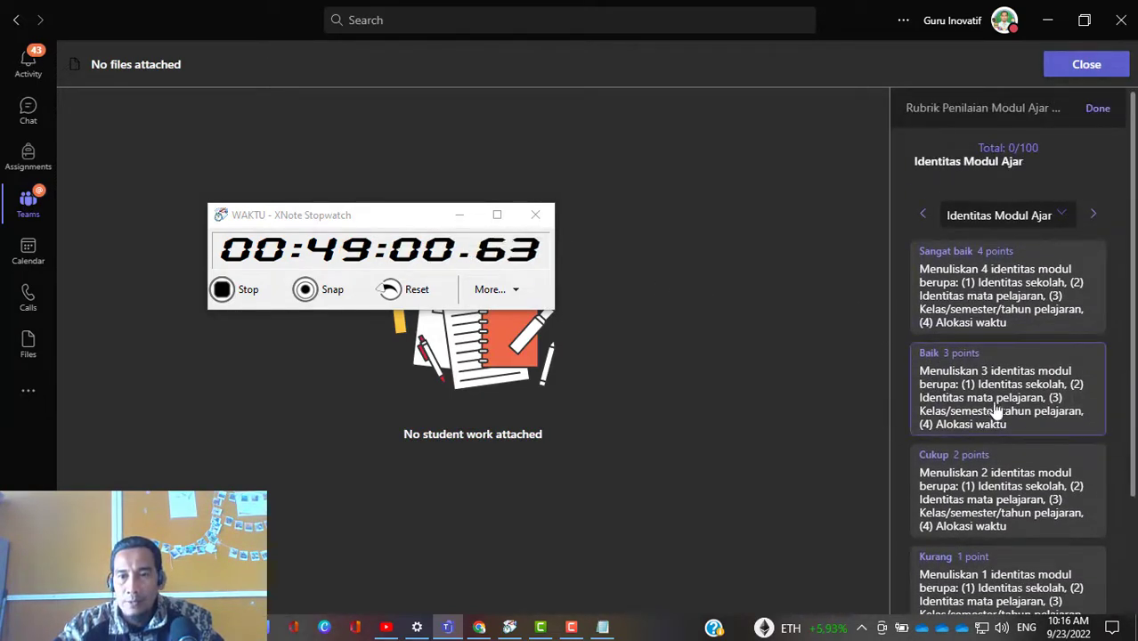
click(995, 409)
scroll(973, 401, down, 2)
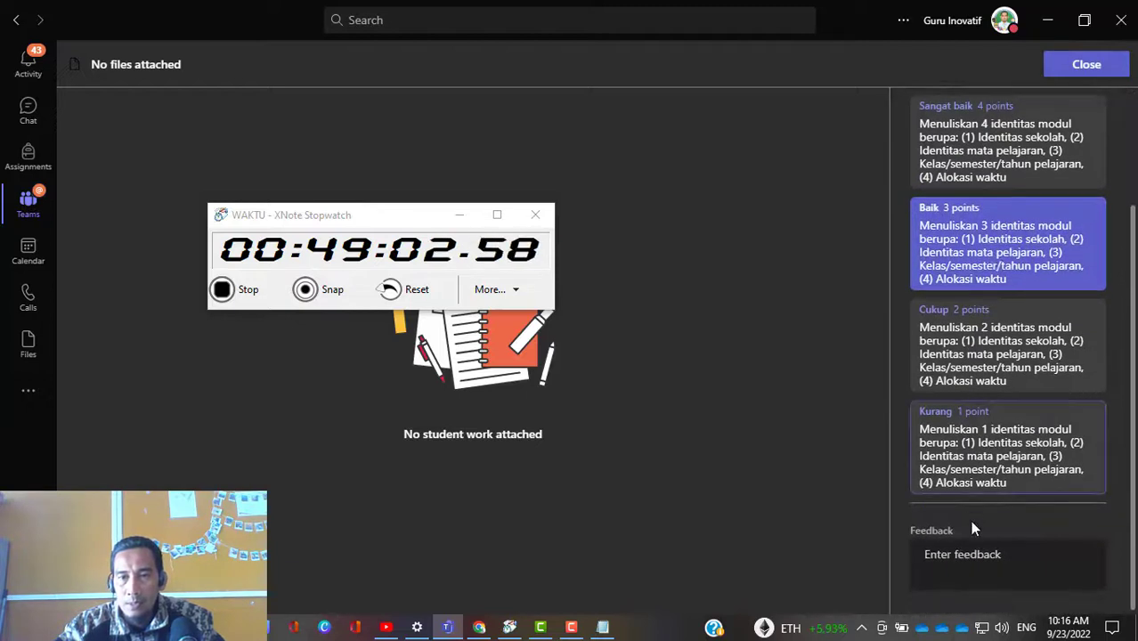
Step: Rate both the Kompetensi dan Materi and the Model dan Tujuan Pembelajaran rubric criteria as Baik, 3 points each
scroll(1045, 480, up, 2)
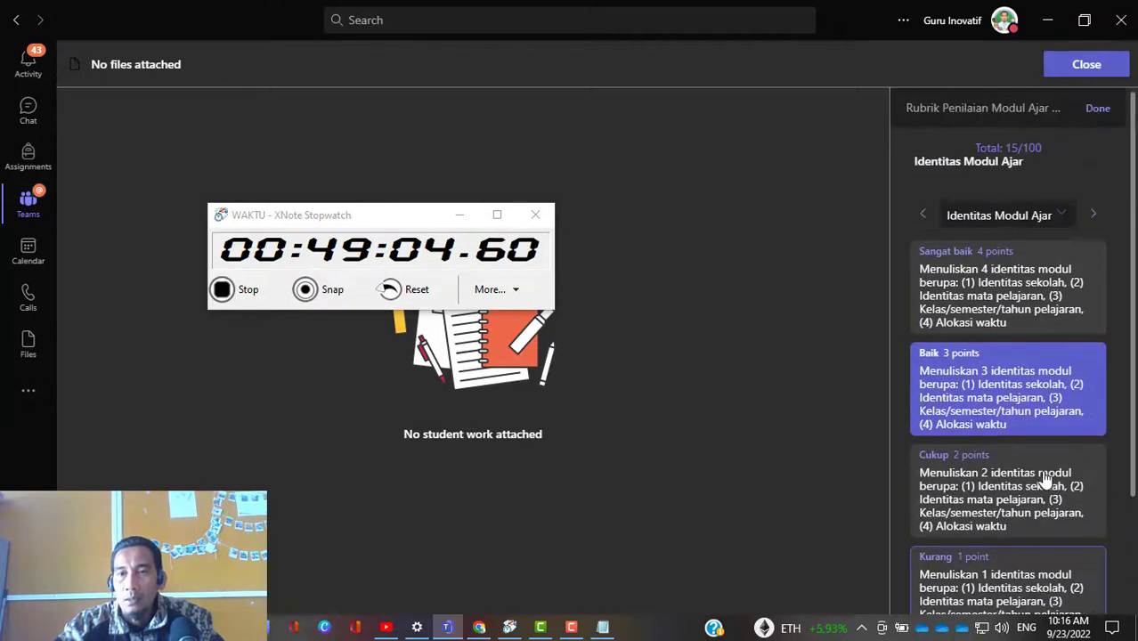
click(1094, 216)
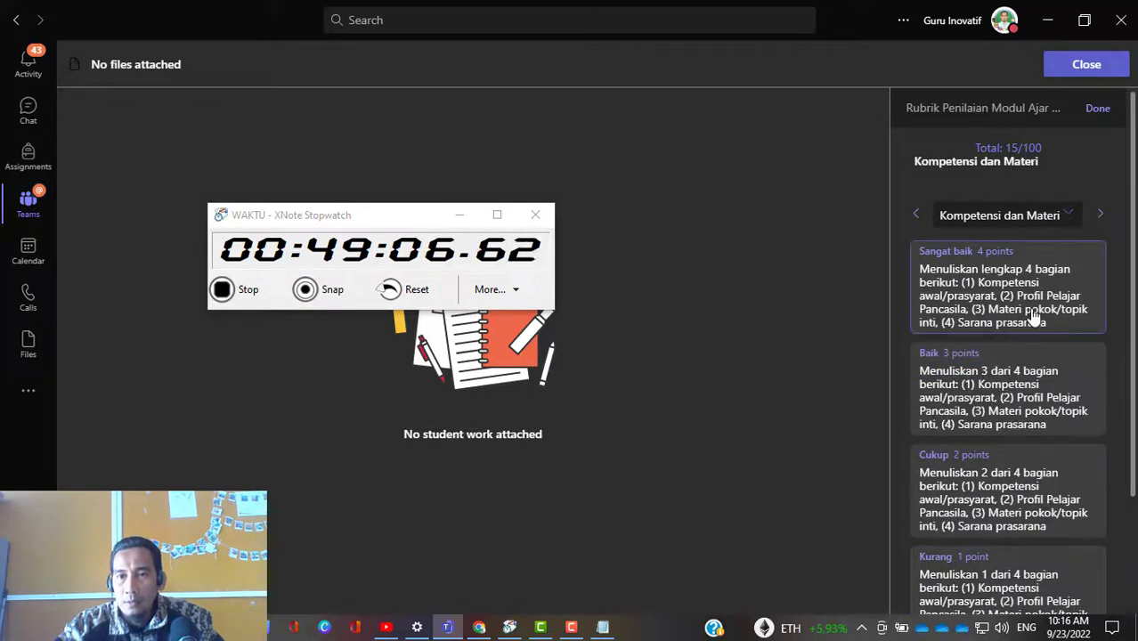
click(1049, 399)
click(1100, 216)
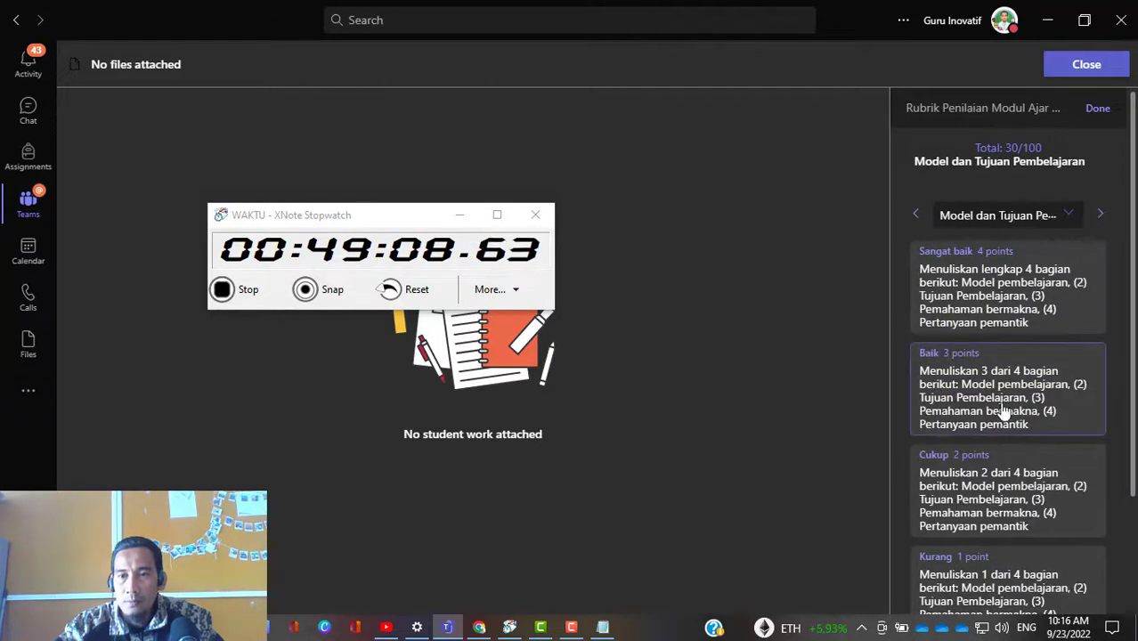
click(1004, 410)
Step: Rate the Langkah Pembelajaran criterion as Kurang, 1 point, and add the feedback "Semangat ya. Silakan direvisi lagi"
click(1100, 215)
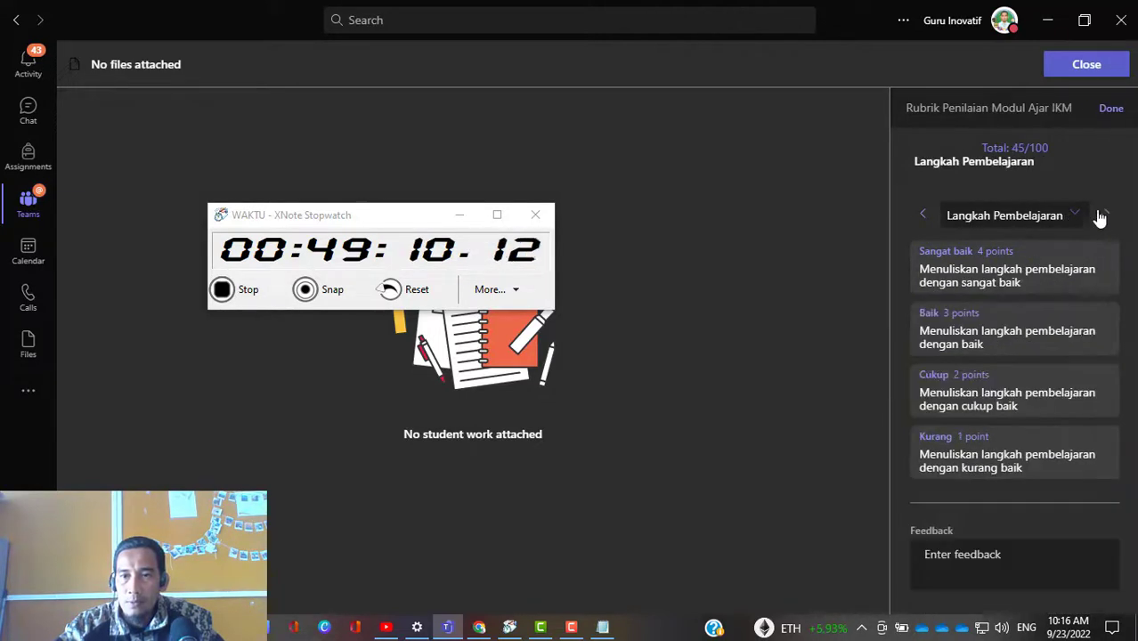
click(1015, 469)
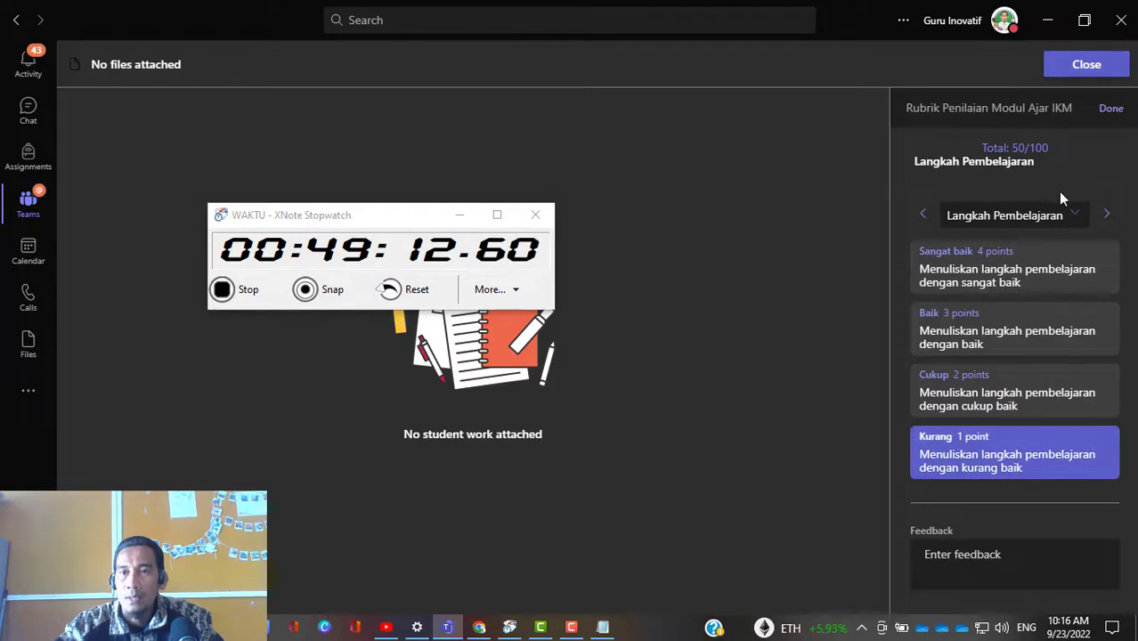
click(979, 570)
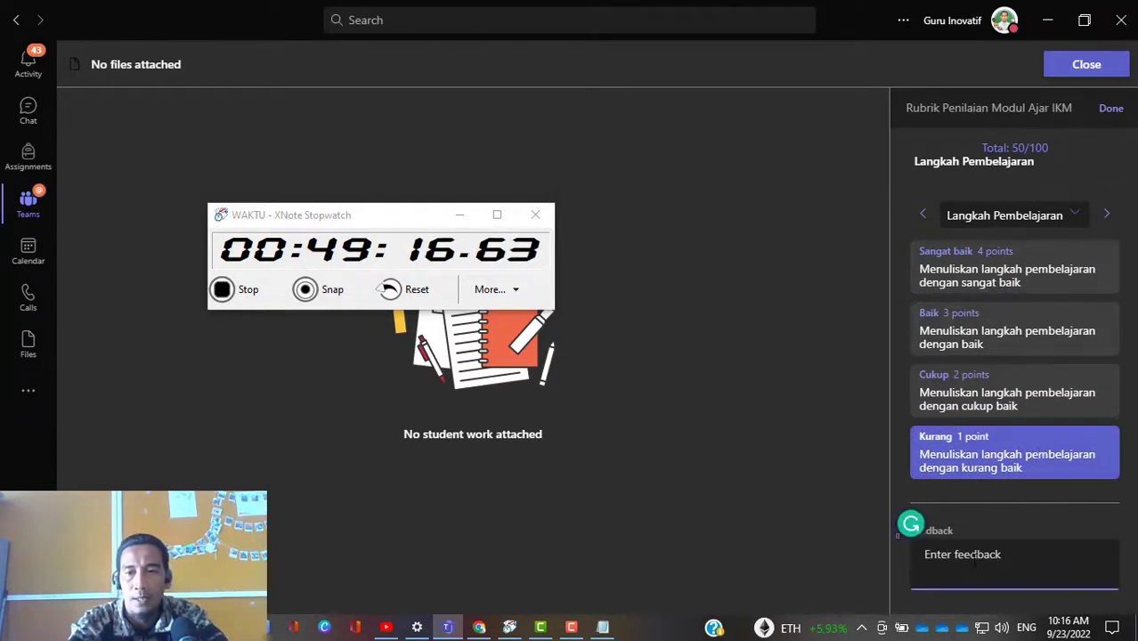
text(Semangat ya)
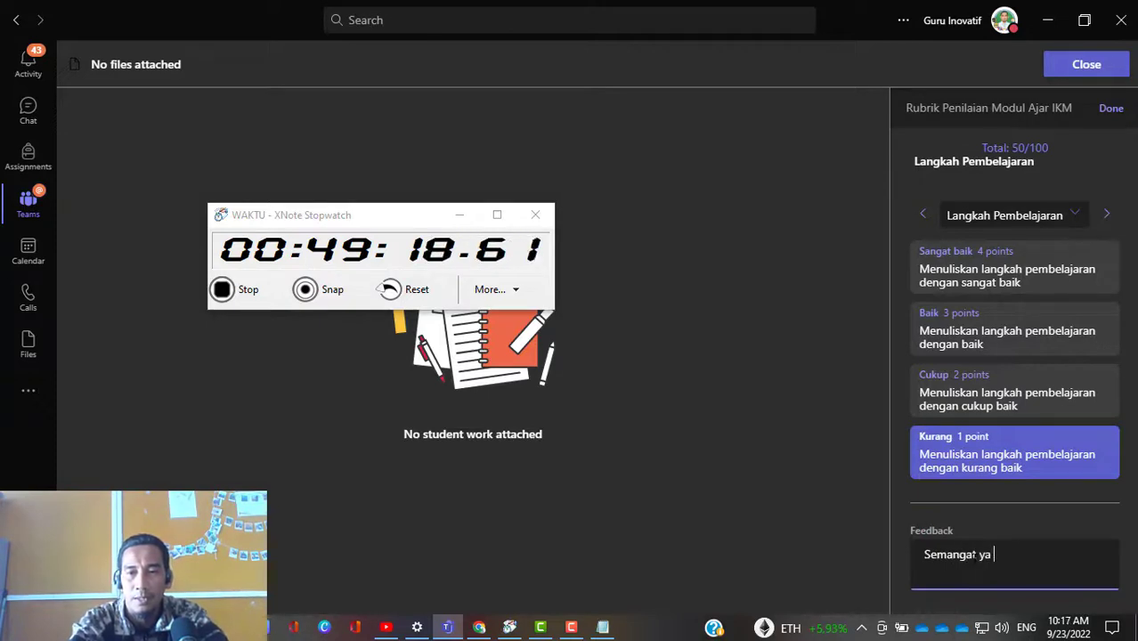
text(. Silakan direvisi lagi)
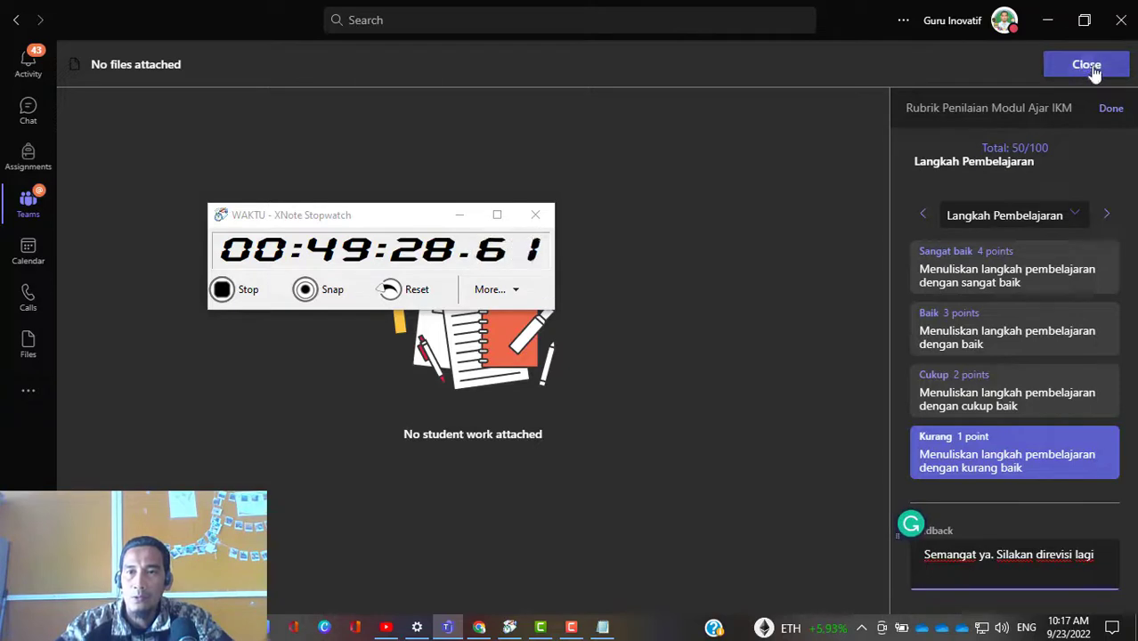
Step: Finish the rubric grading and return the student's work with 50 out of 100 points
click(1111, 110)
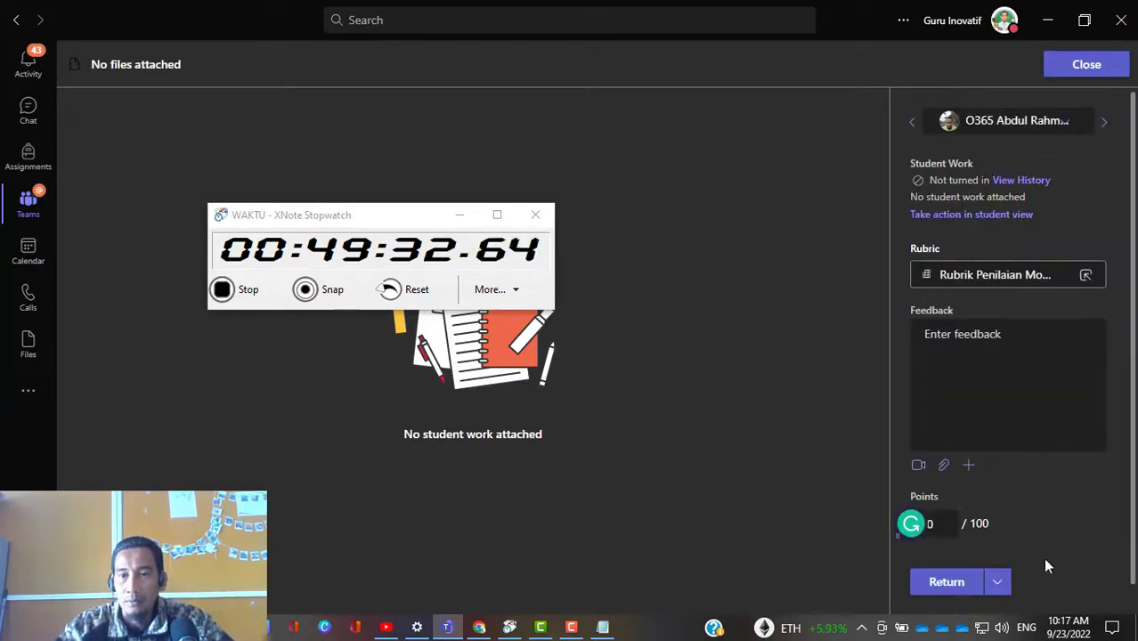
text(50)
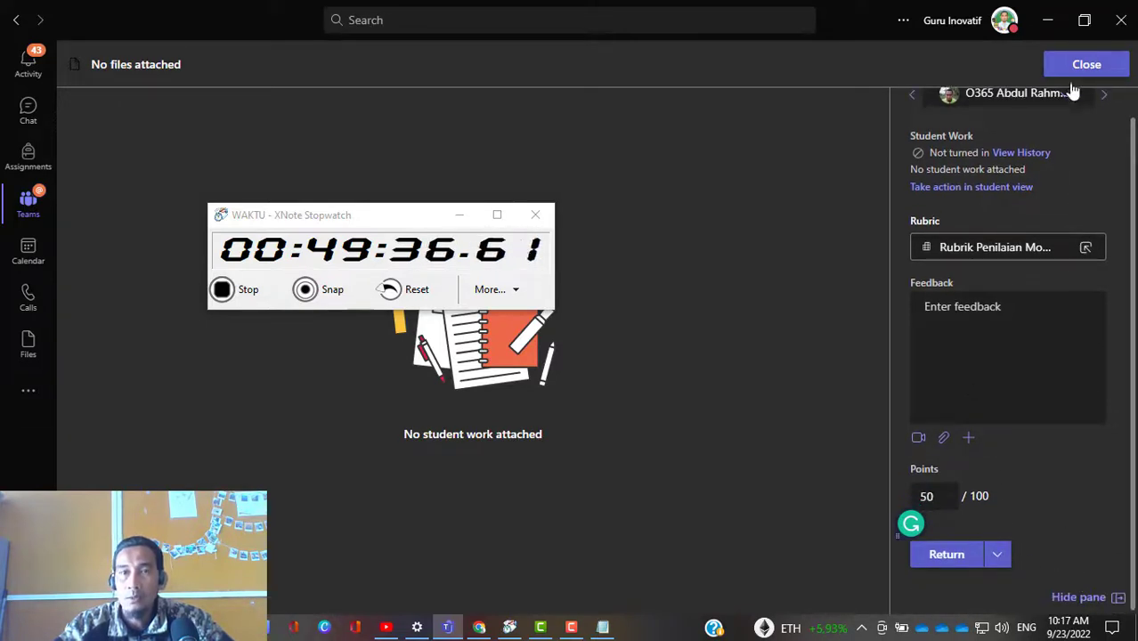
click(958, 564)
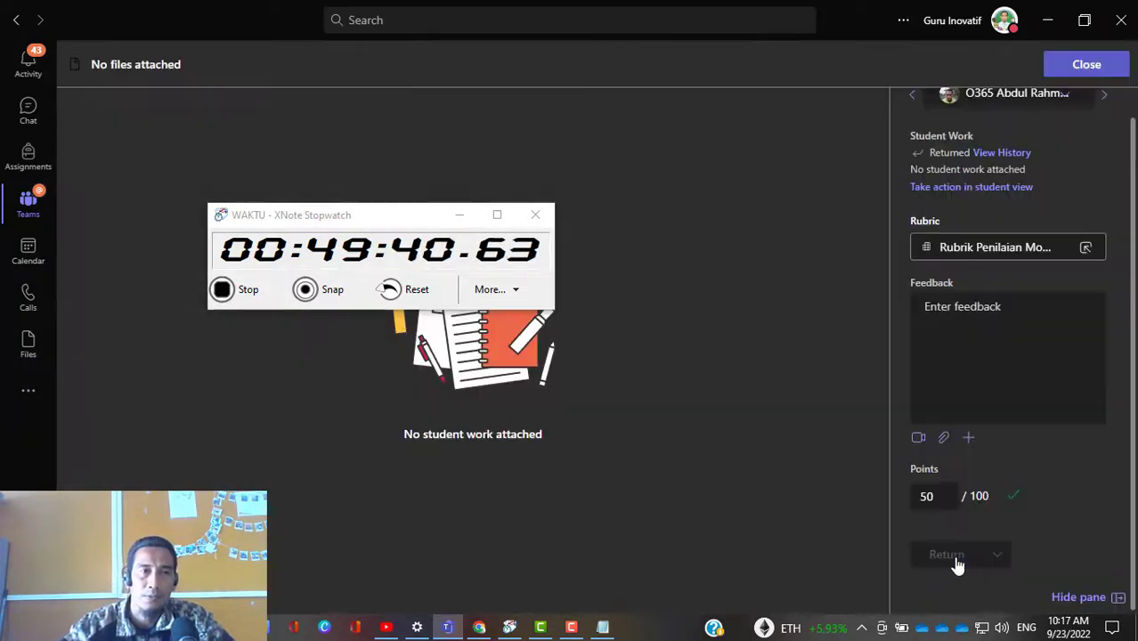
Step: Close the student's work, move the stopwatch window out of the way, and view the returned submissions for Menyusun Modul Ajar Kurikulum Merdeka
click(1087, 68)
drag(431, 215, 357, 439)
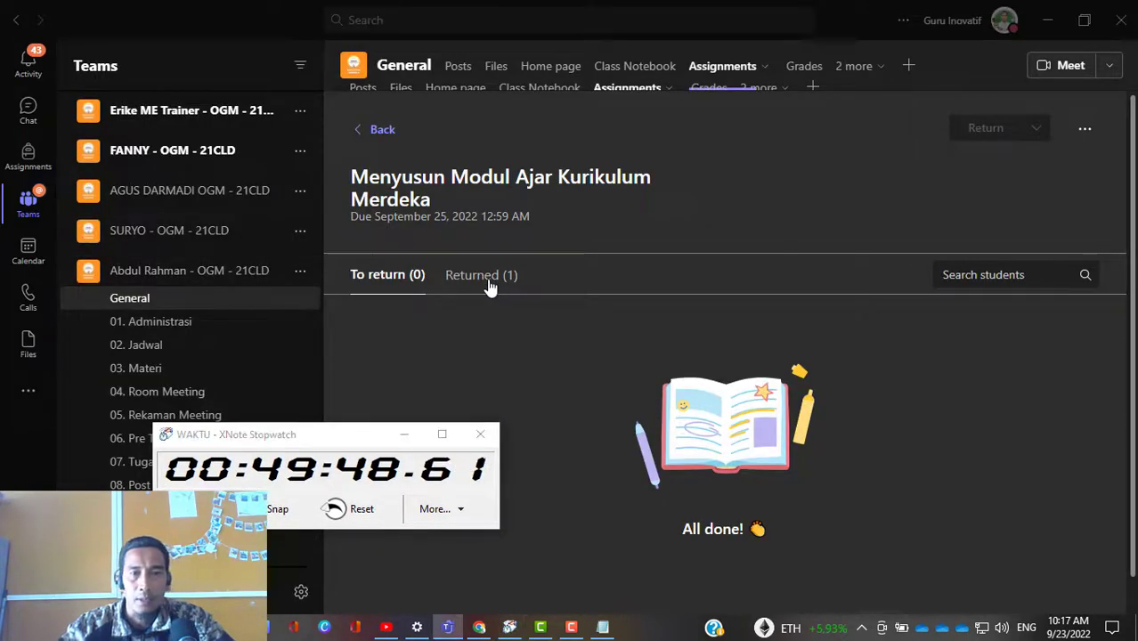
click(488, 283)
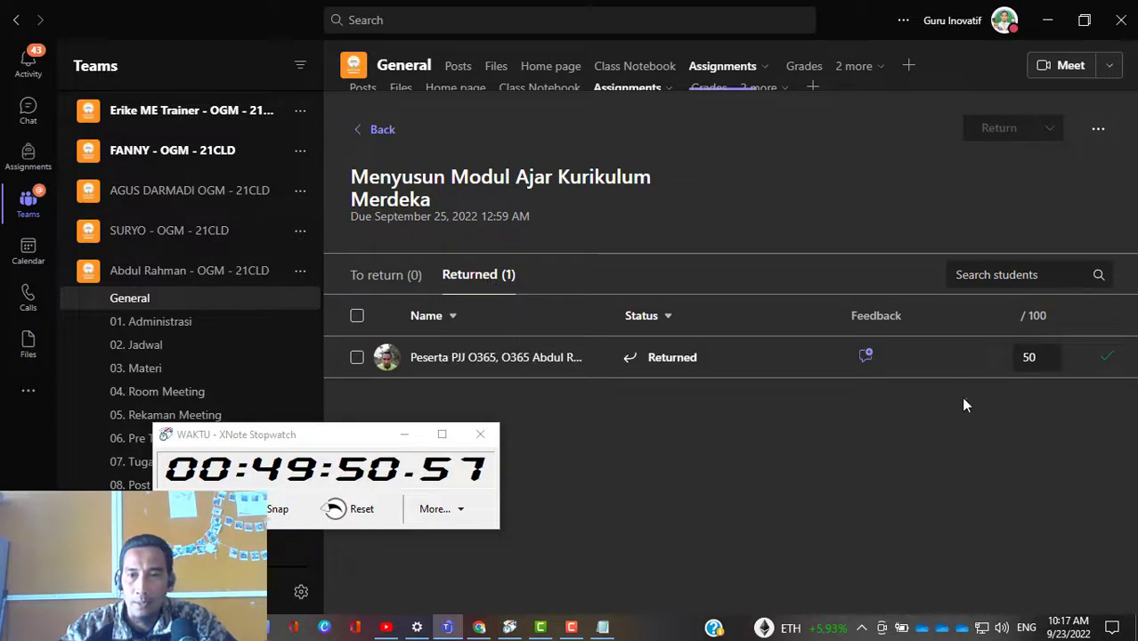